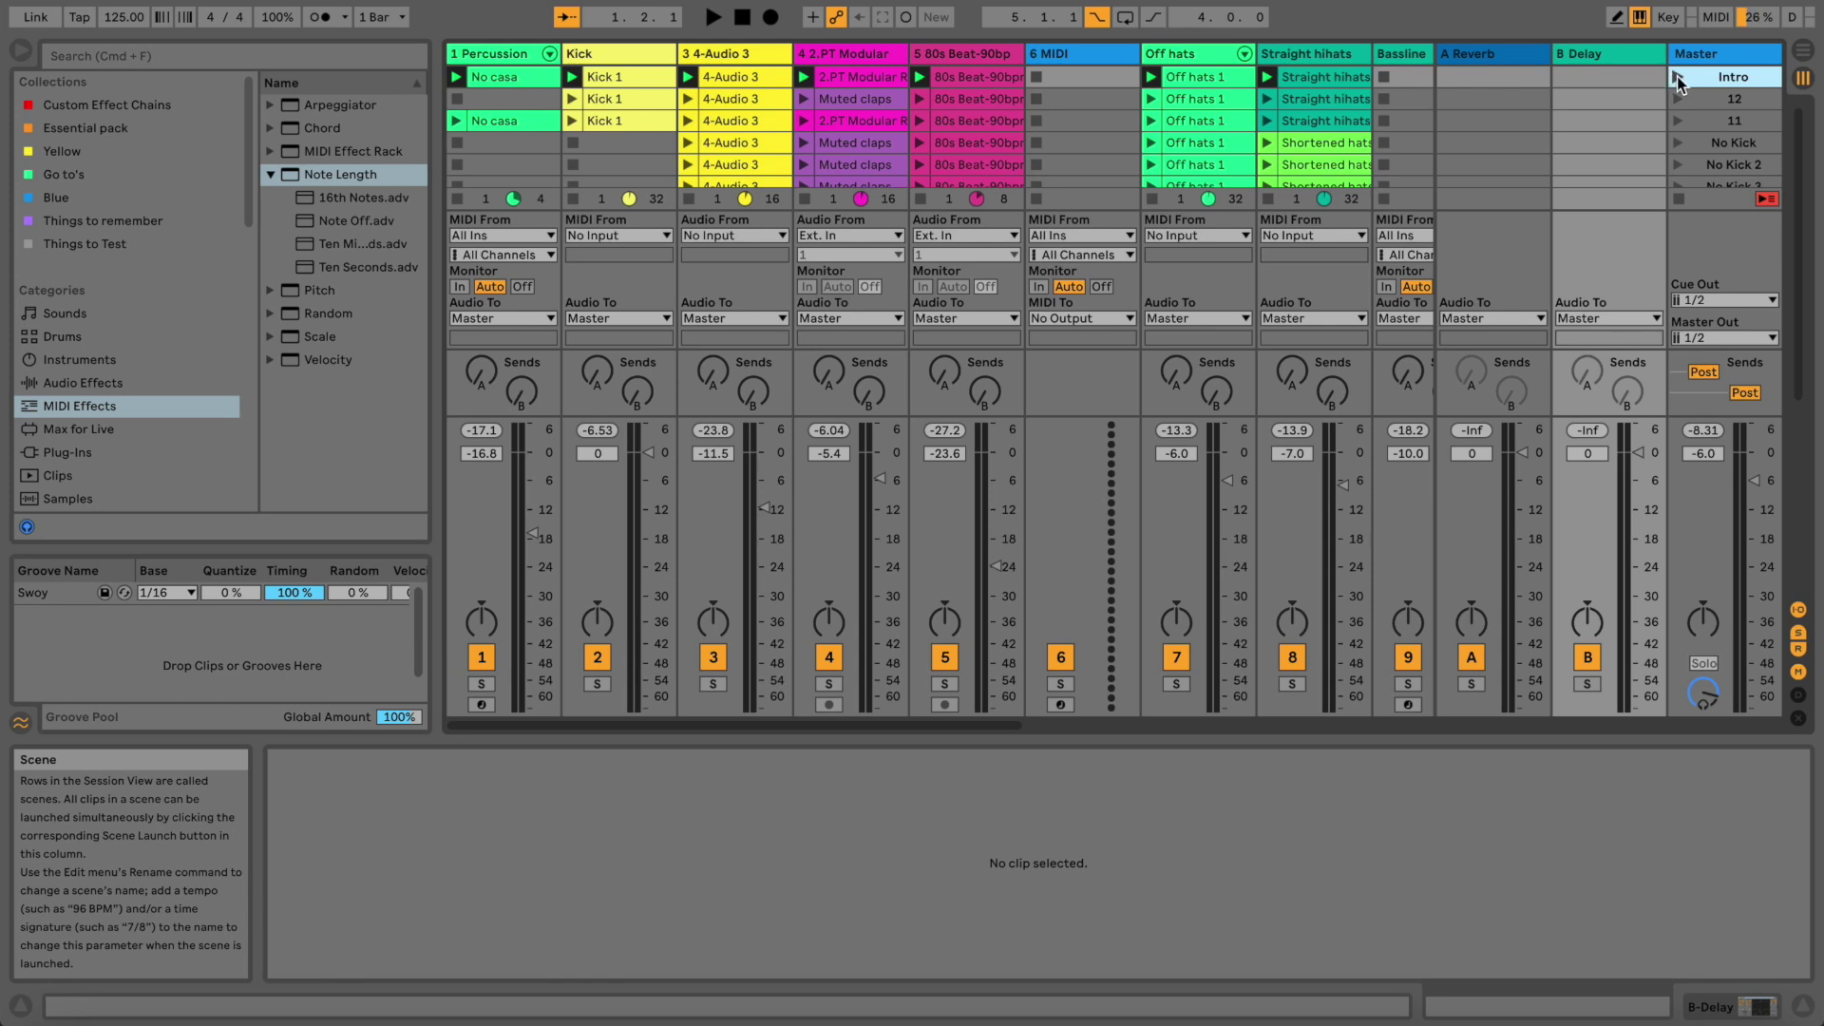
Start playback with the Intro scene and launch scenes 12 and 11 in sequence
left_click(487, 53)
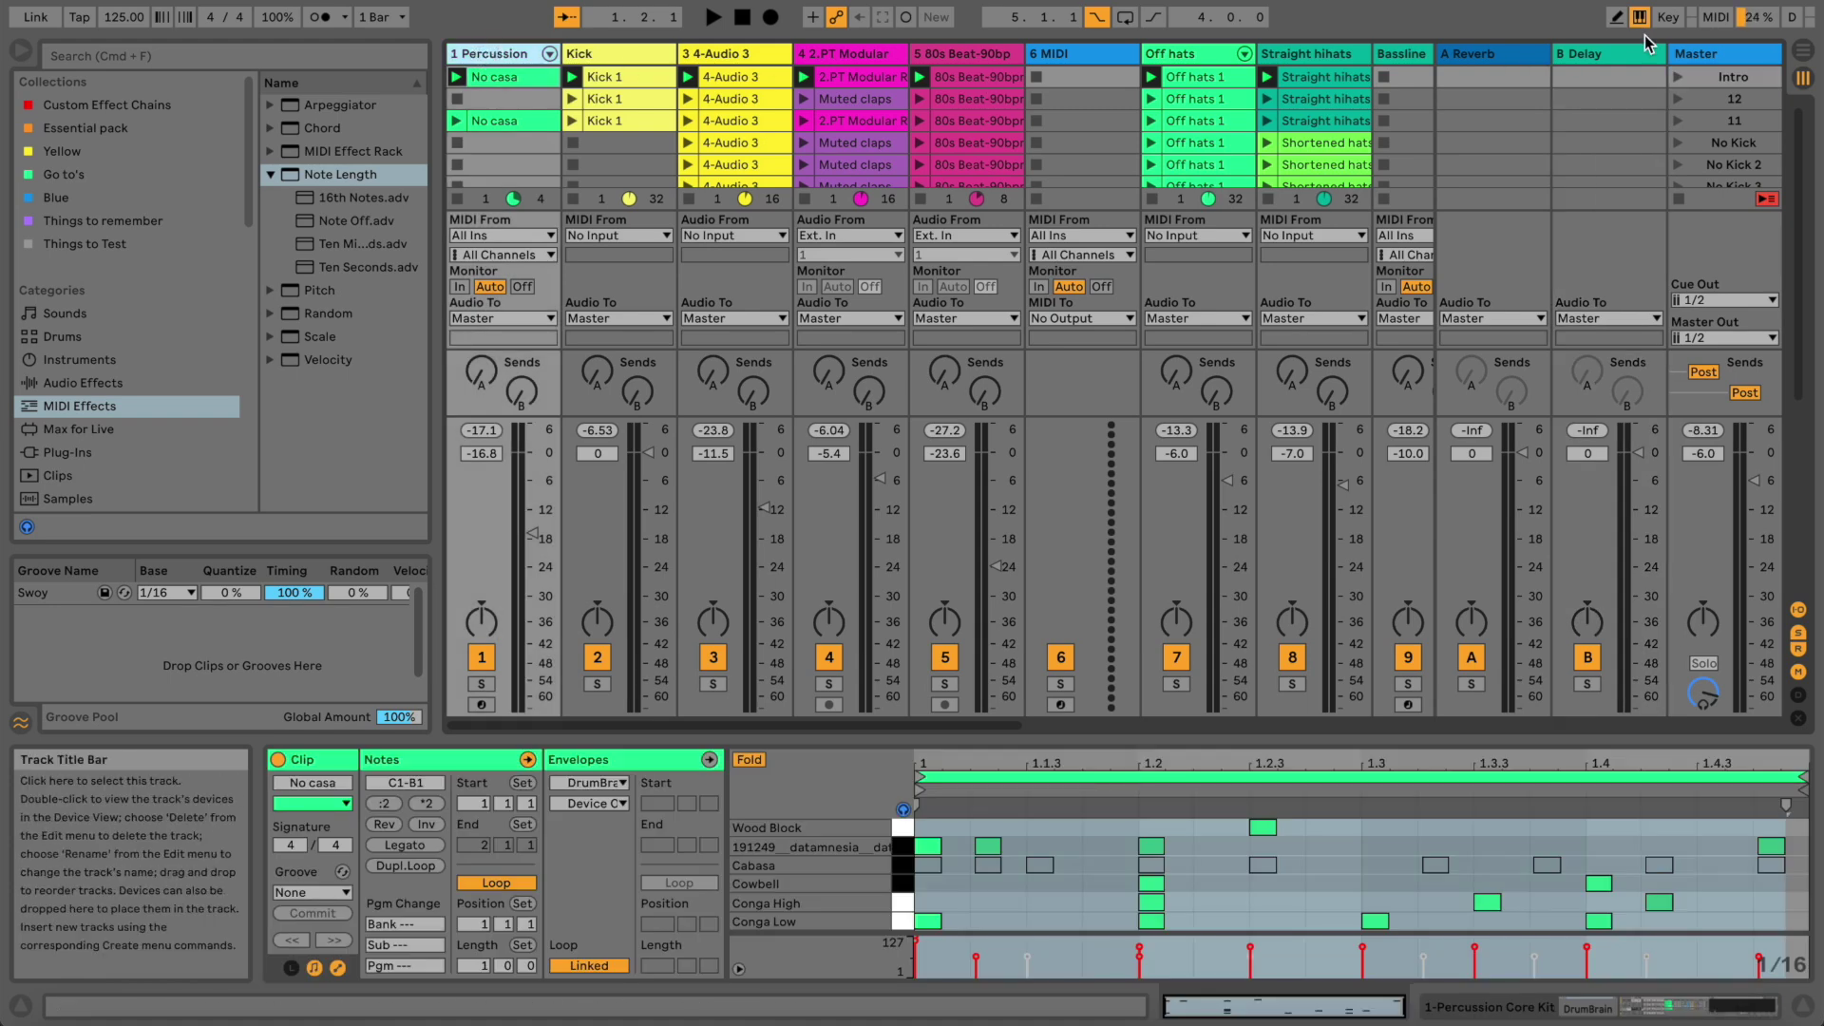
left_click(1754, 78)
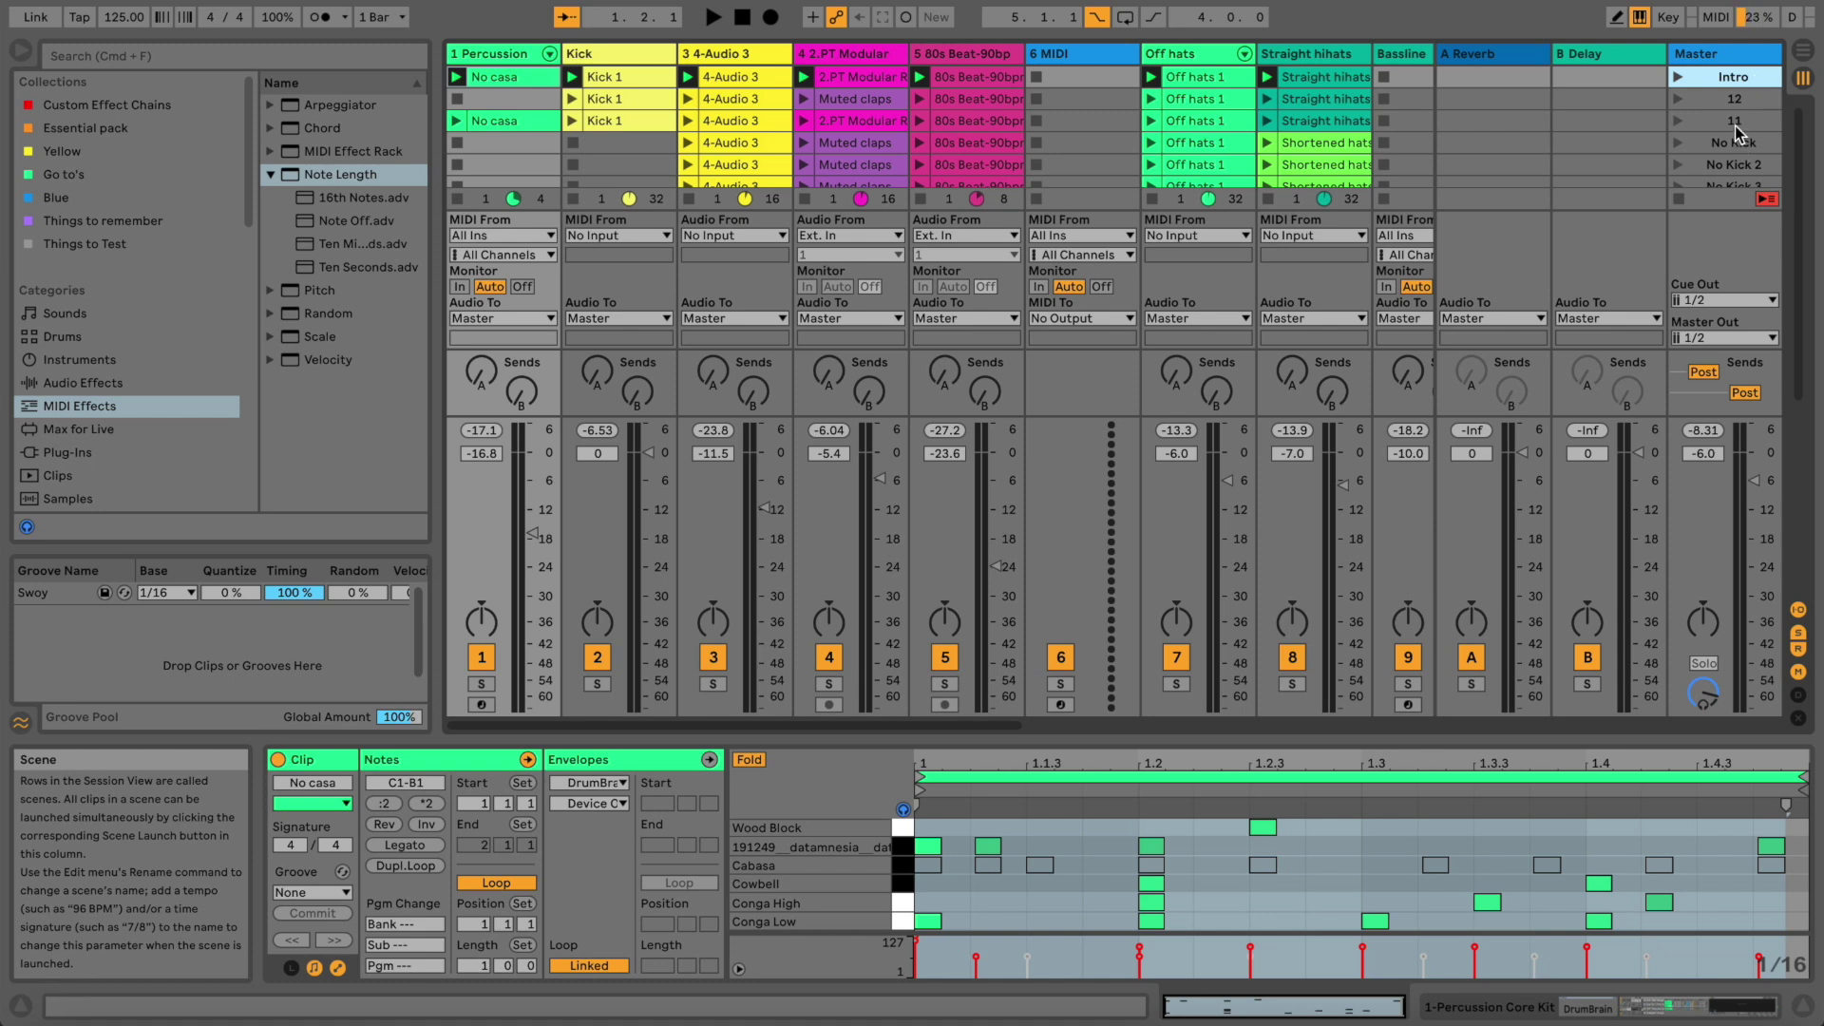
key("Return")
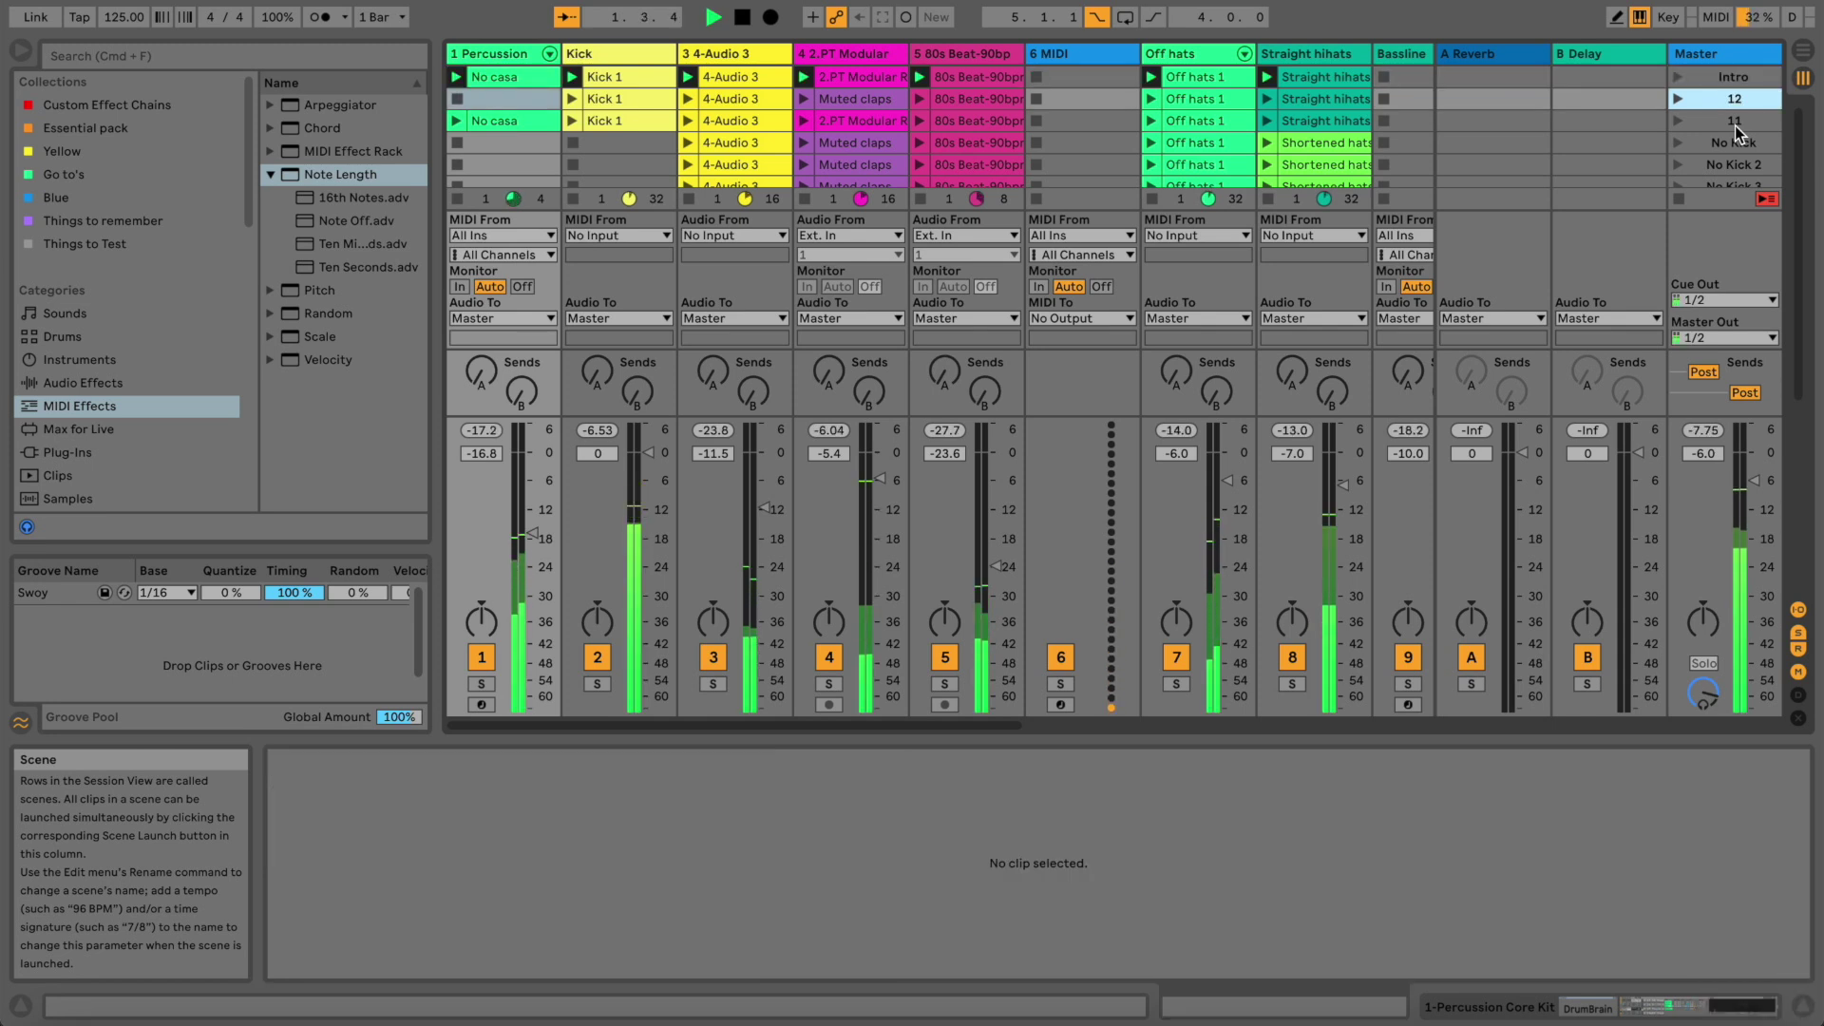
key("XF86AudioRaiseVolume")
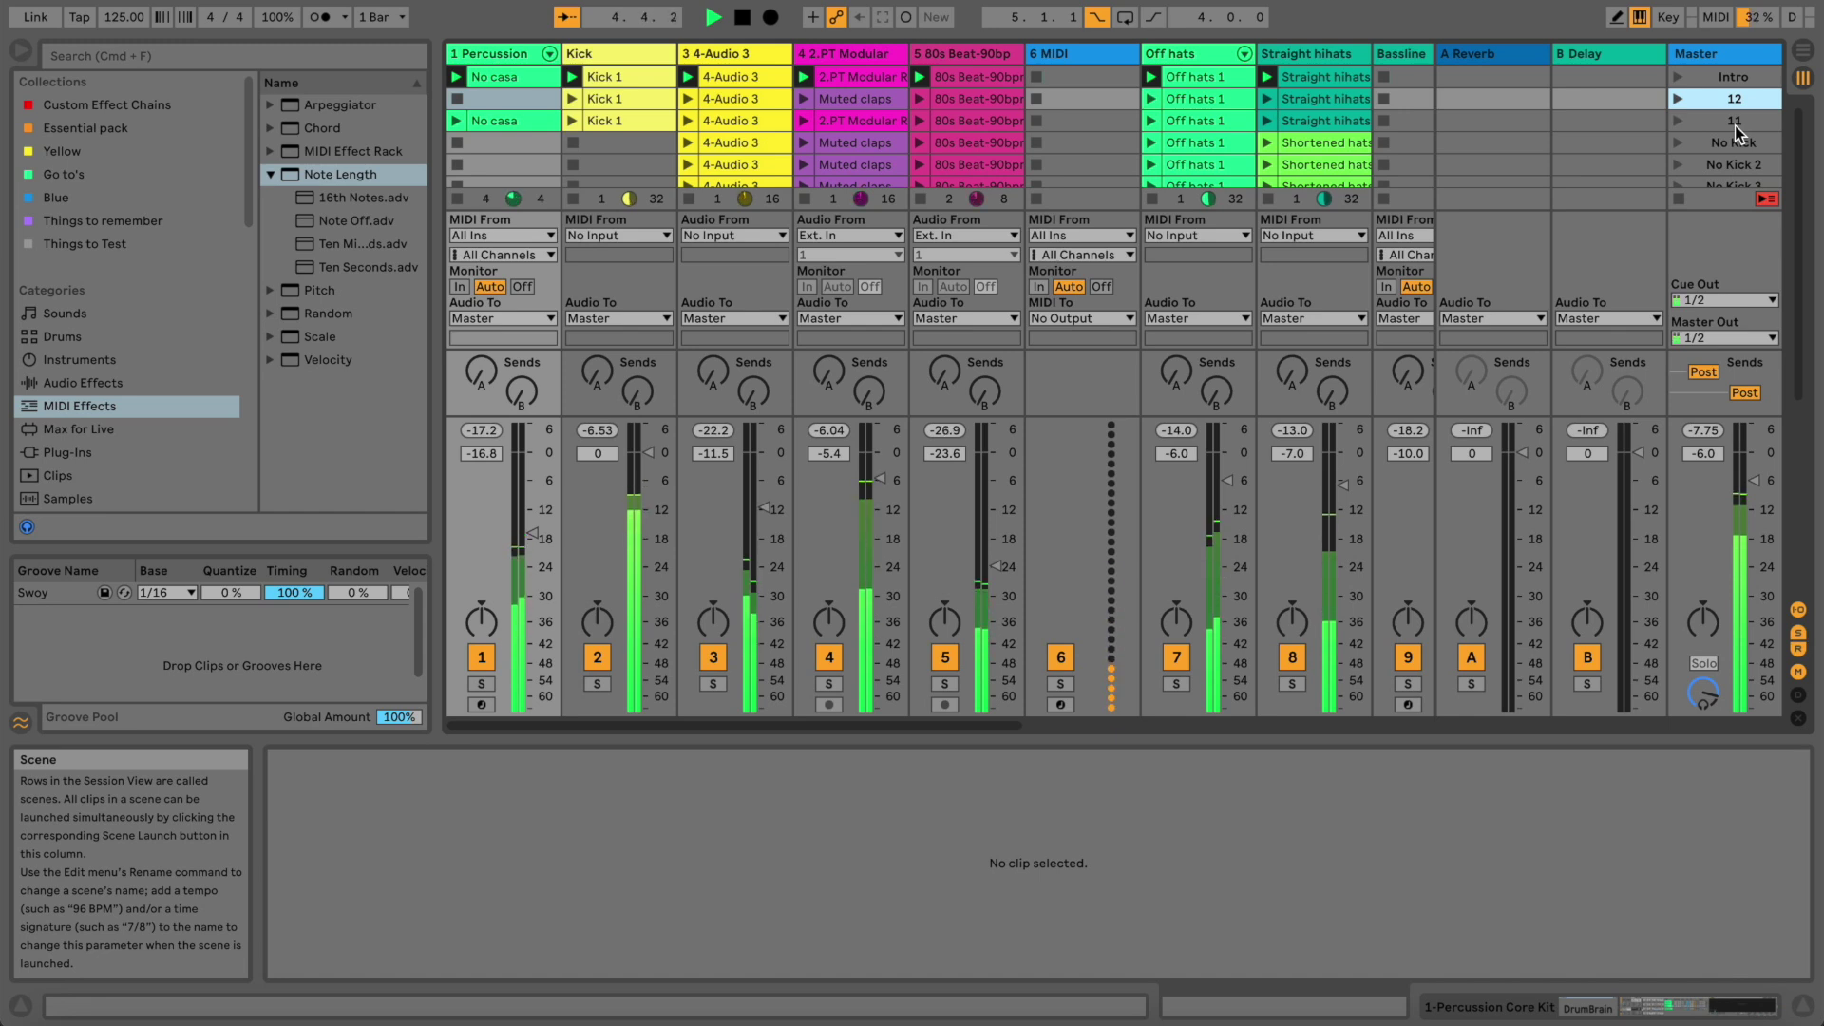
key("Return")
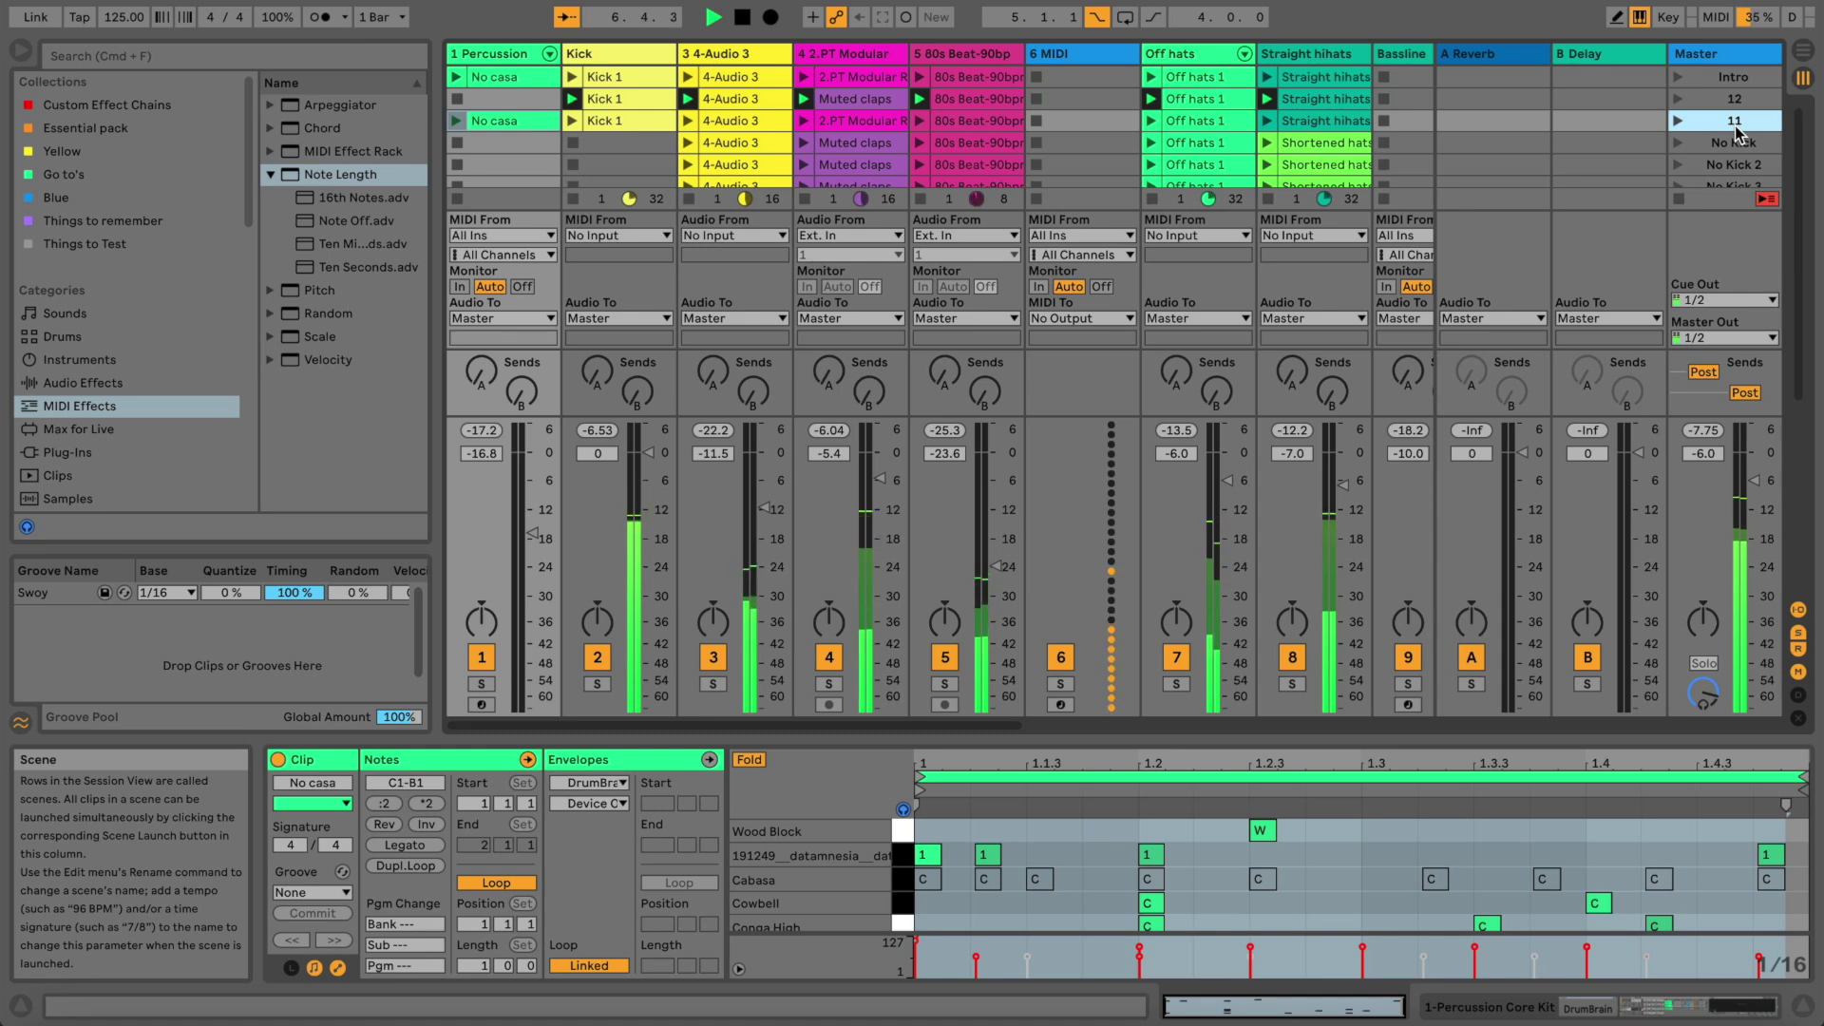
key("Up")
key("Down")
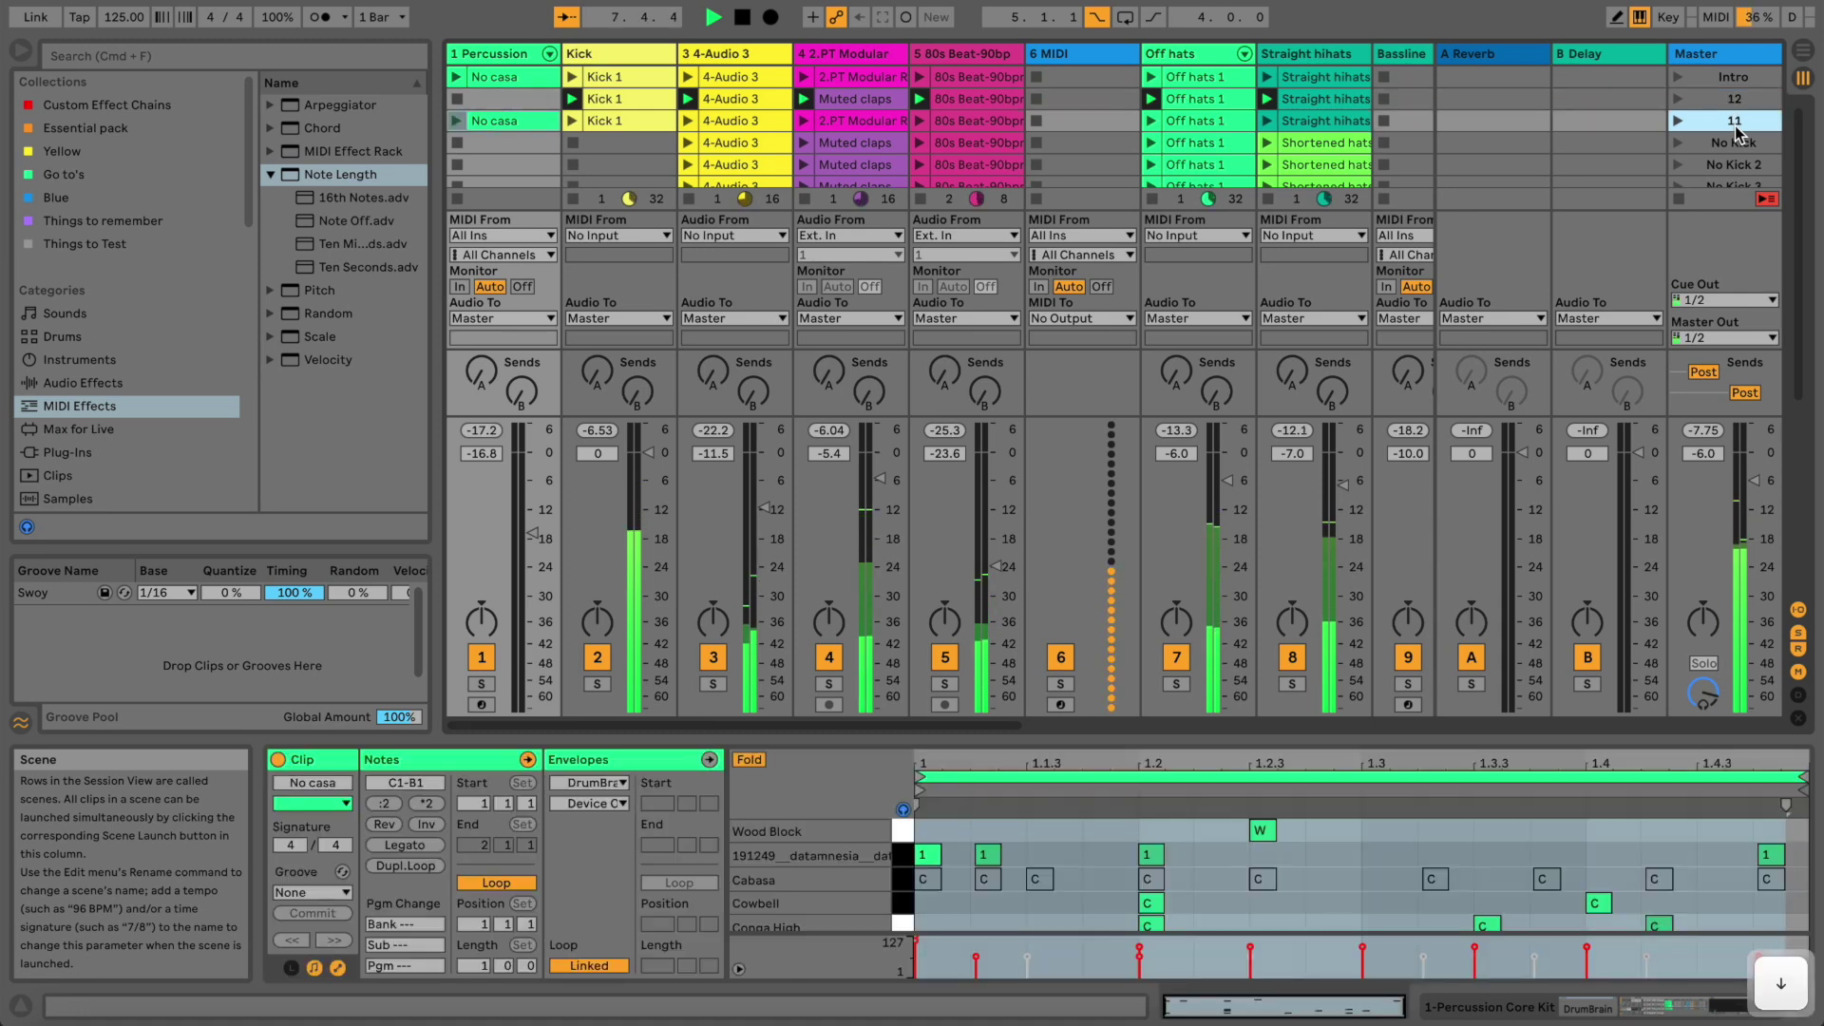
key("Return")
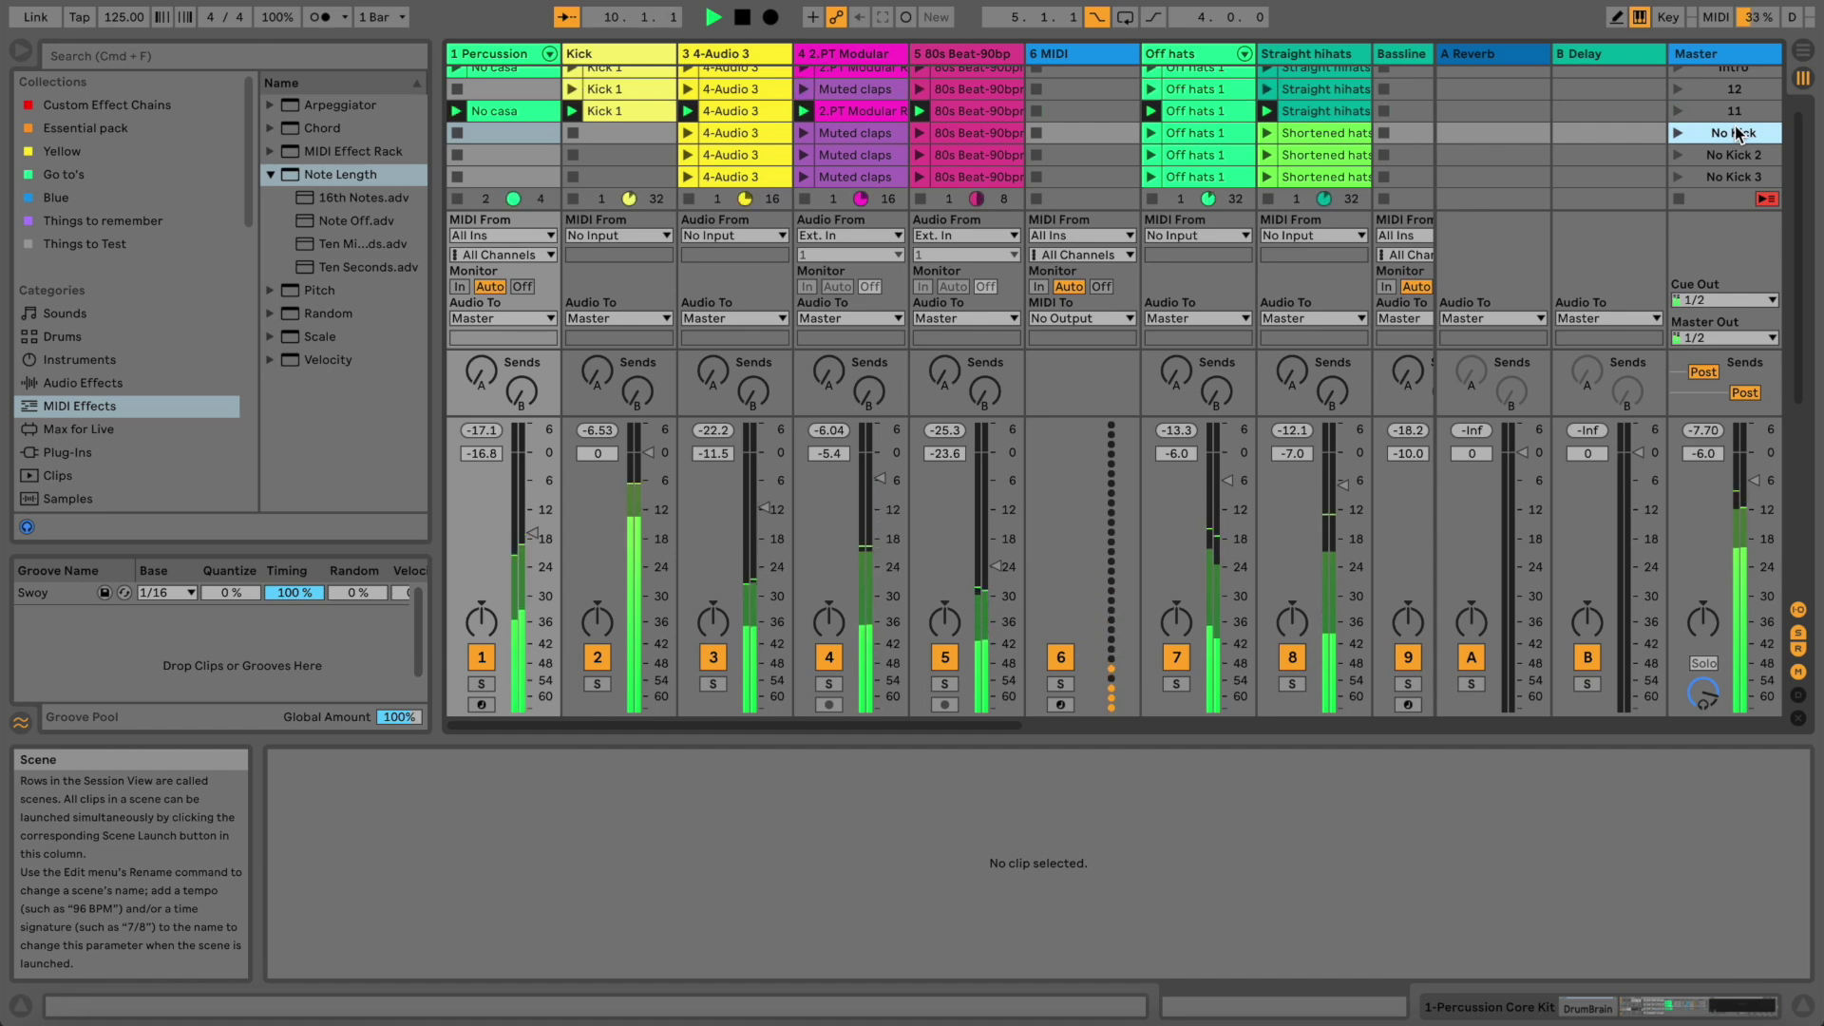
Skip past the No Kick scenes and launch scene 13
key("Up")
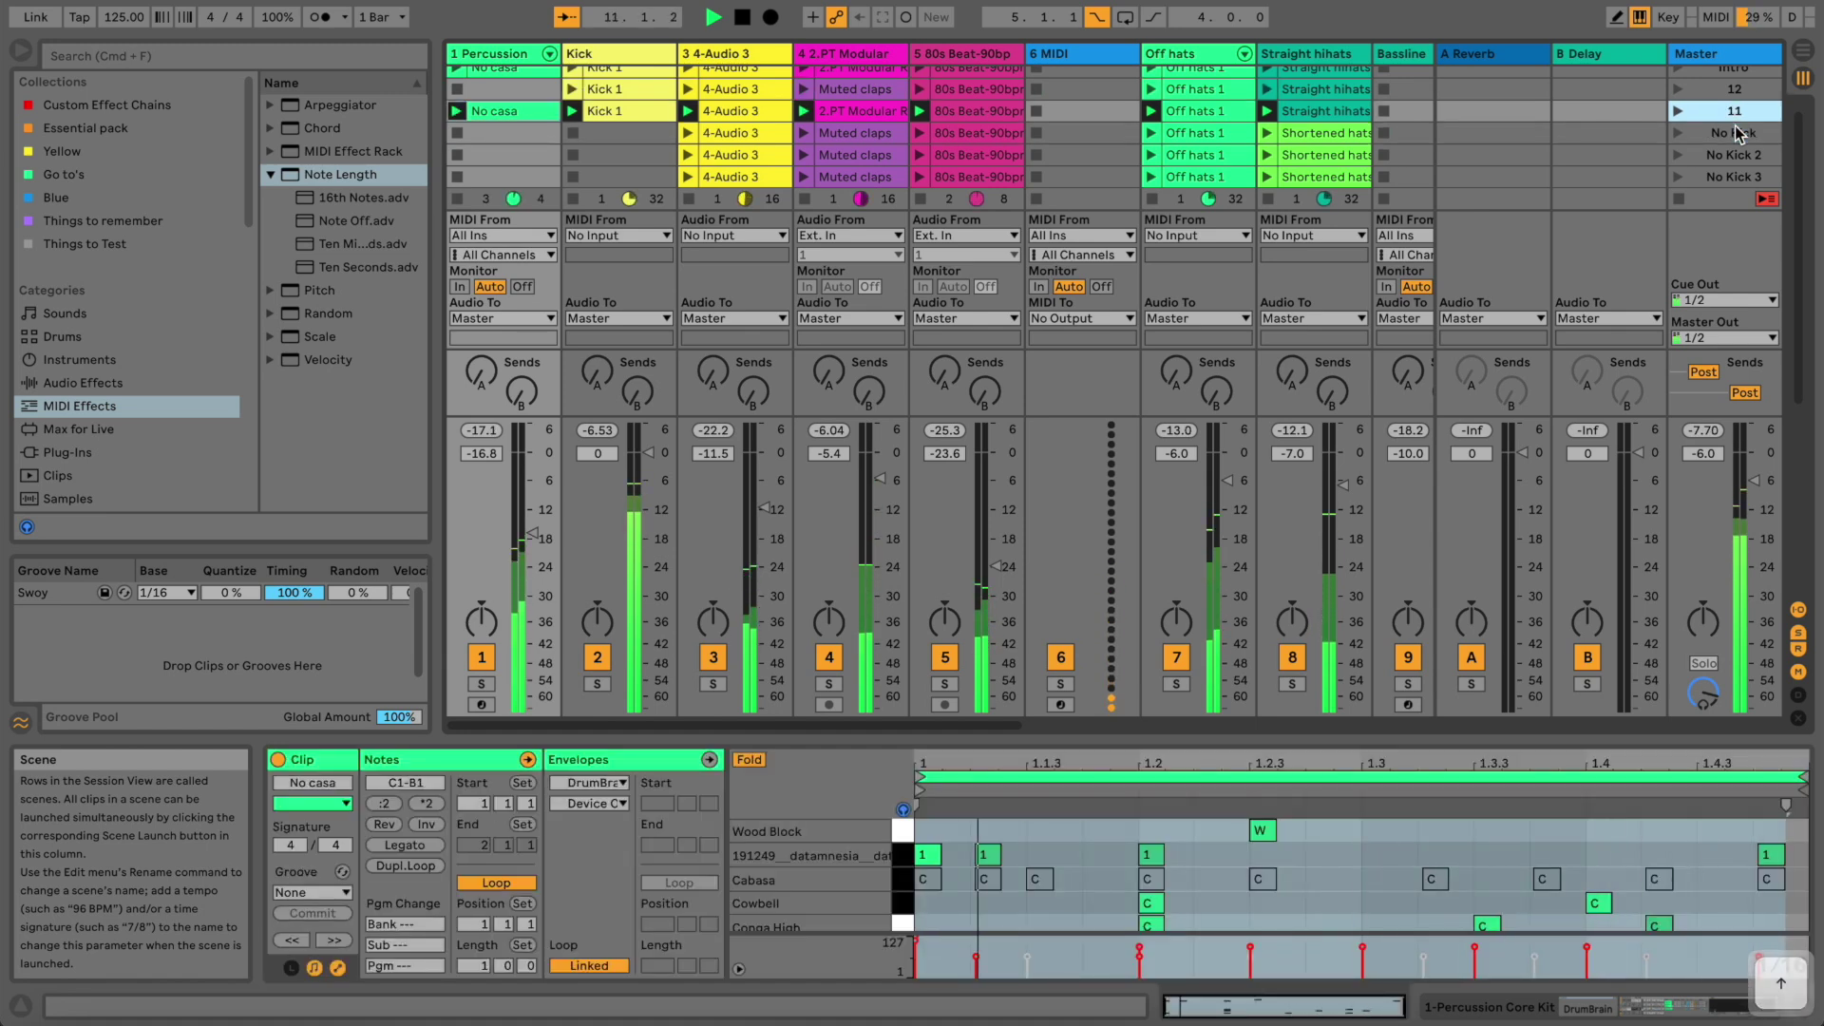
key("Down")
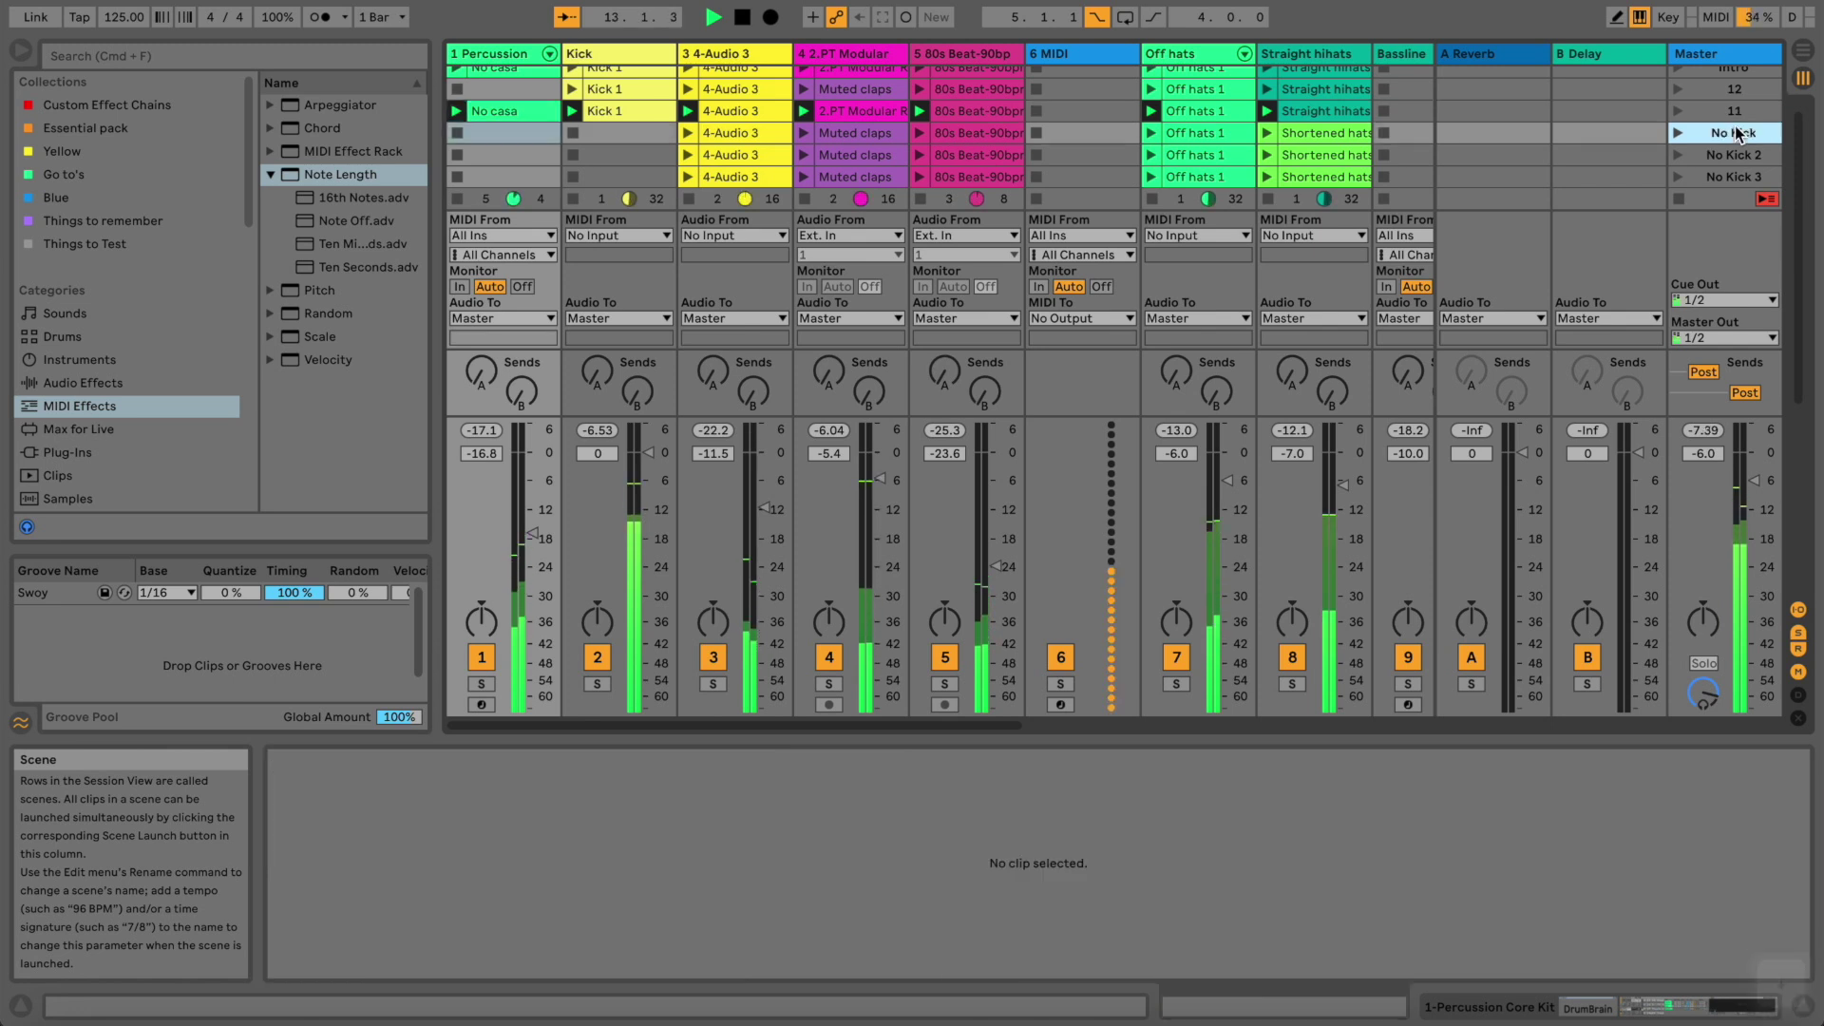
key("Down")
key("Down")
key("Down")
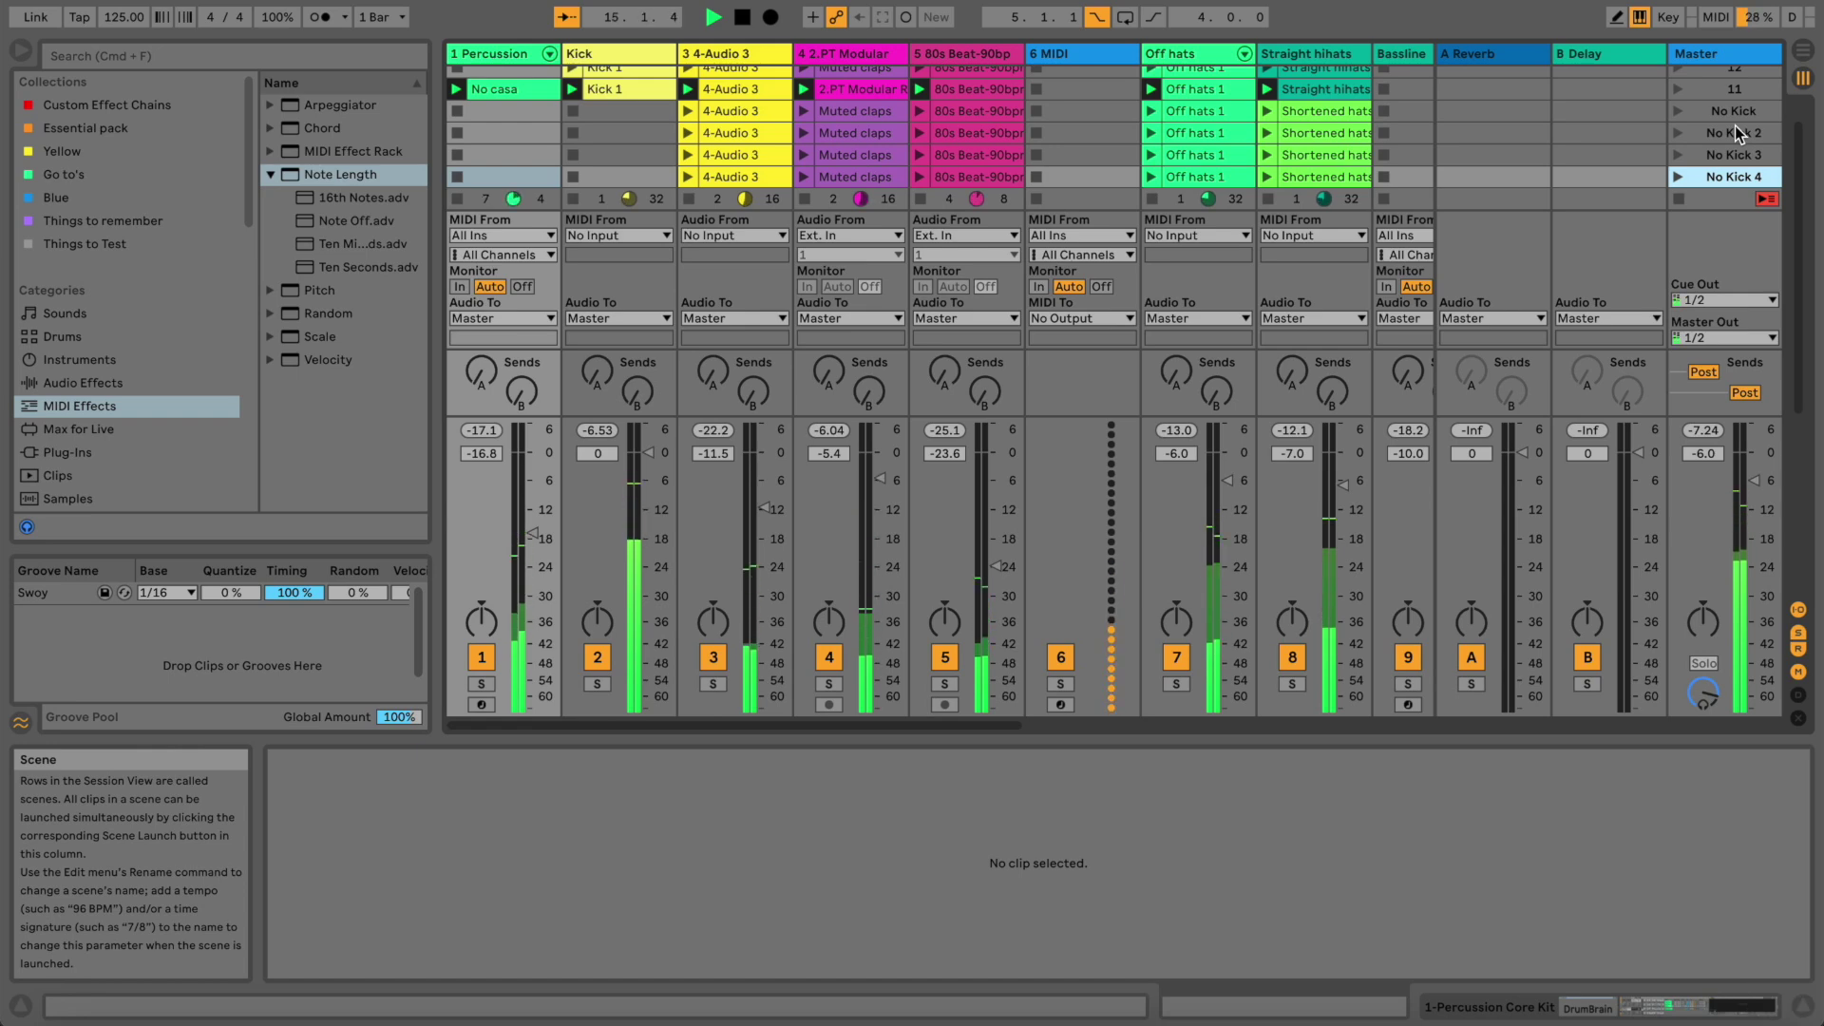
key("super+d")
key("Down")
key("Down")
key("Down")
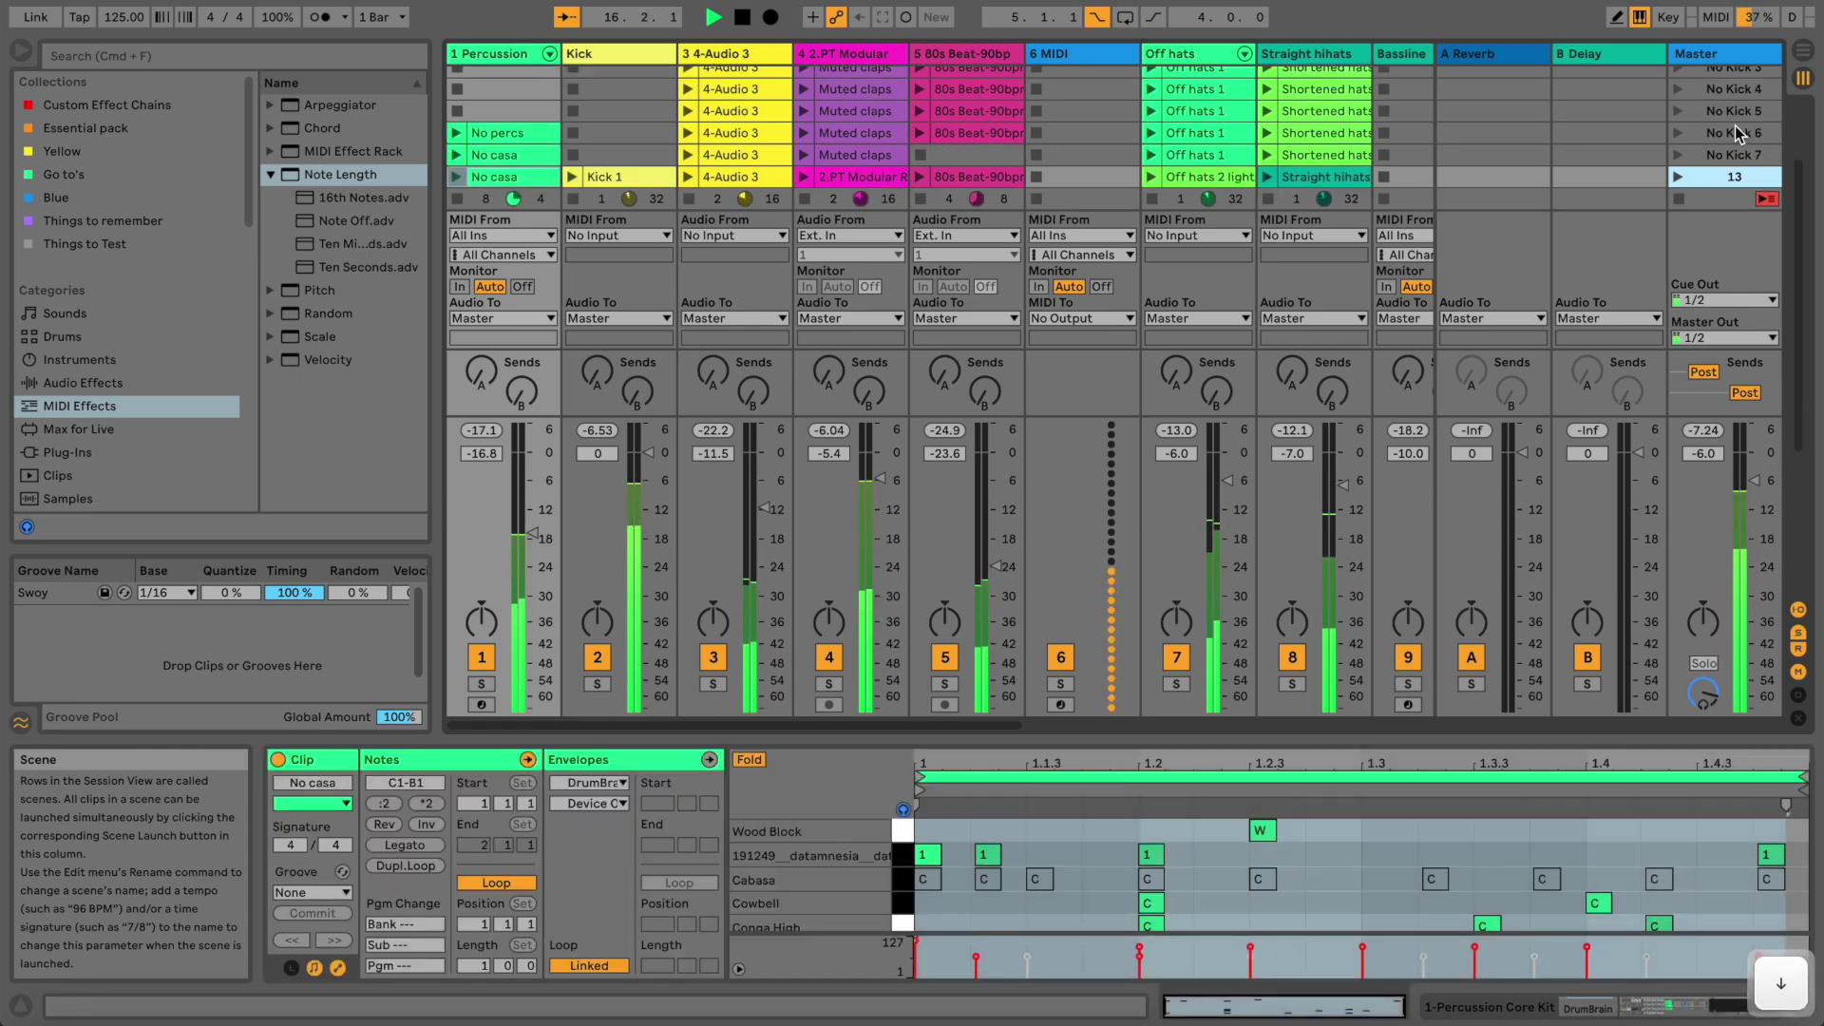
key("Down")
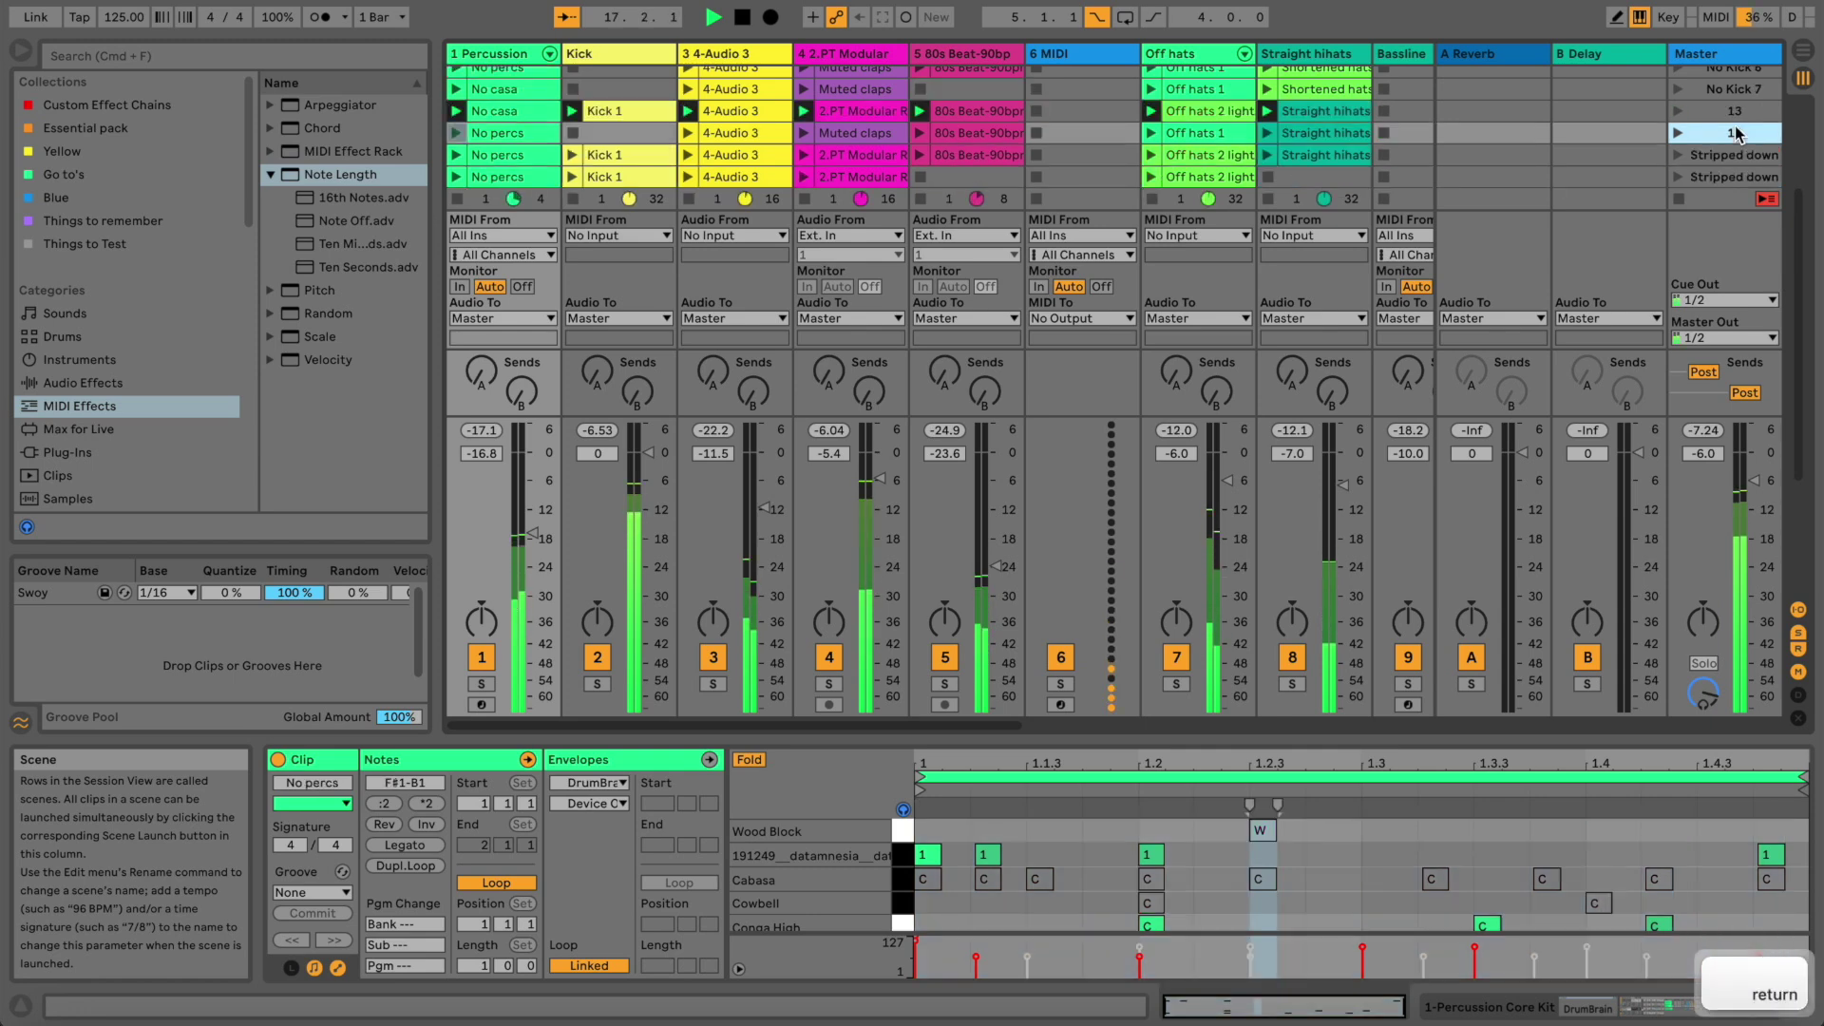
Launch the first Stripped down scene, scene 10 and scene 9 in sequence
key("Down")
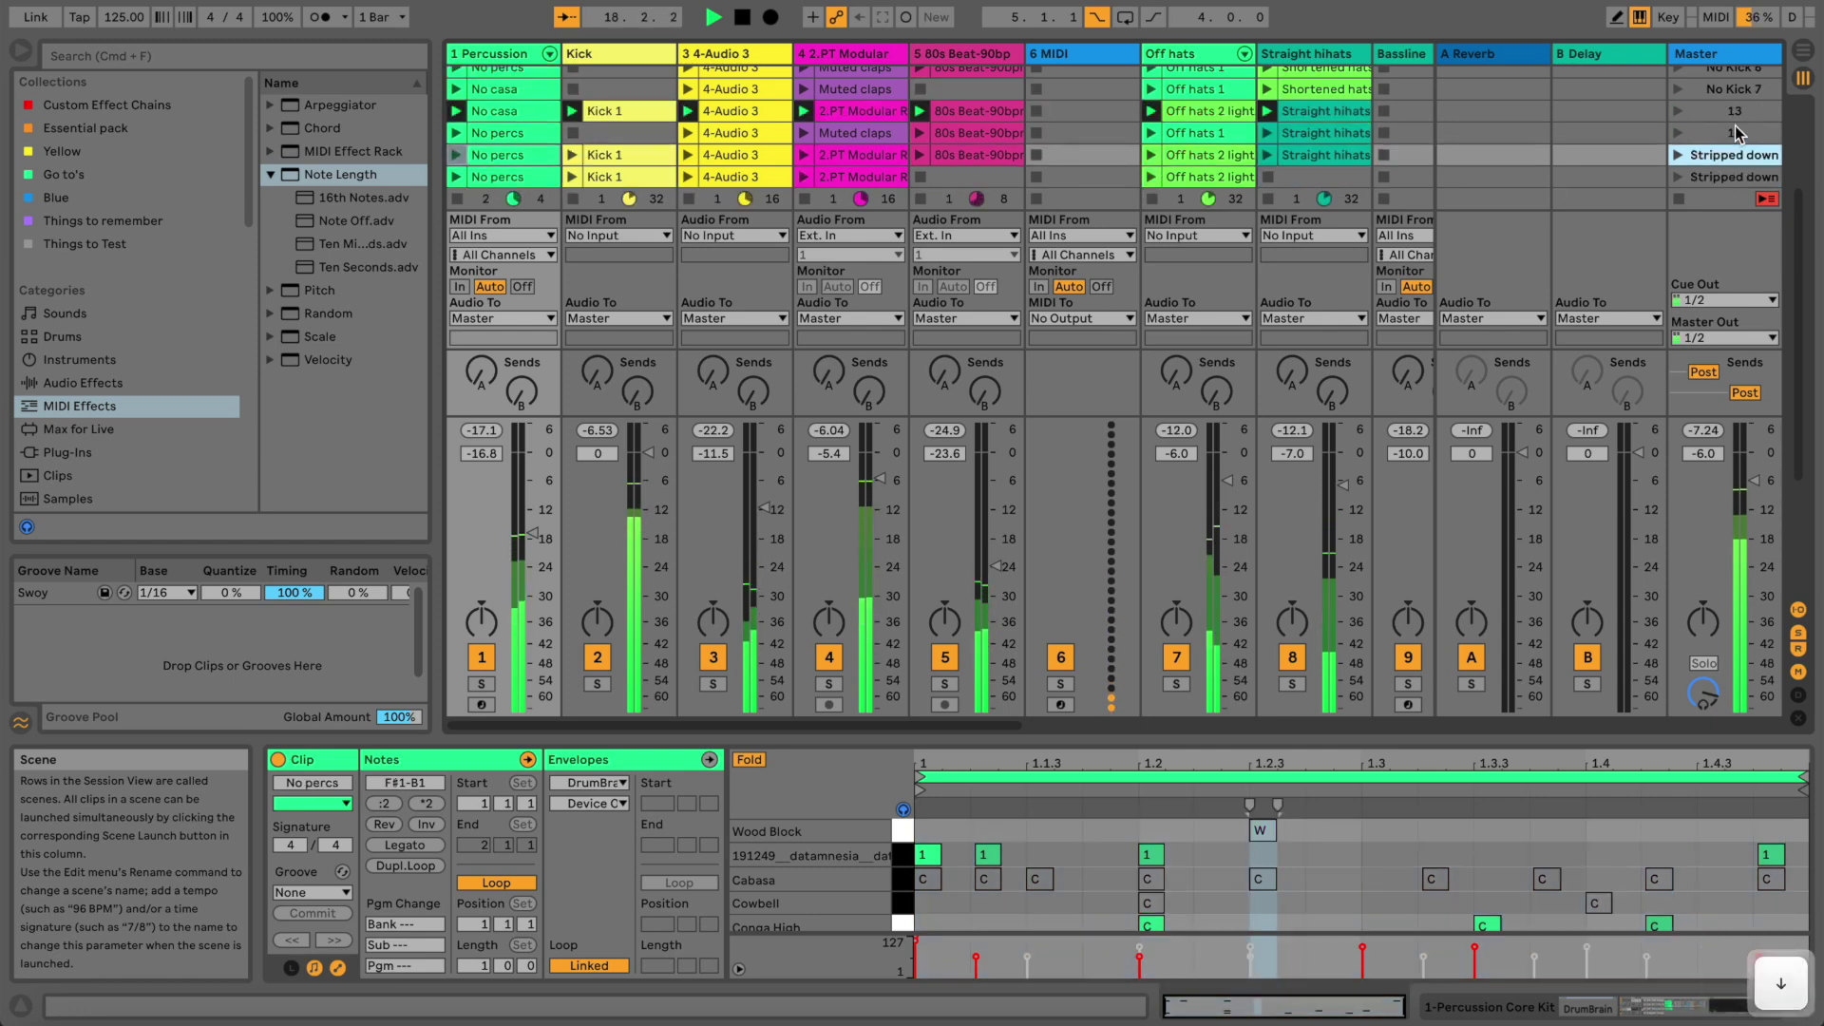
key("Down")
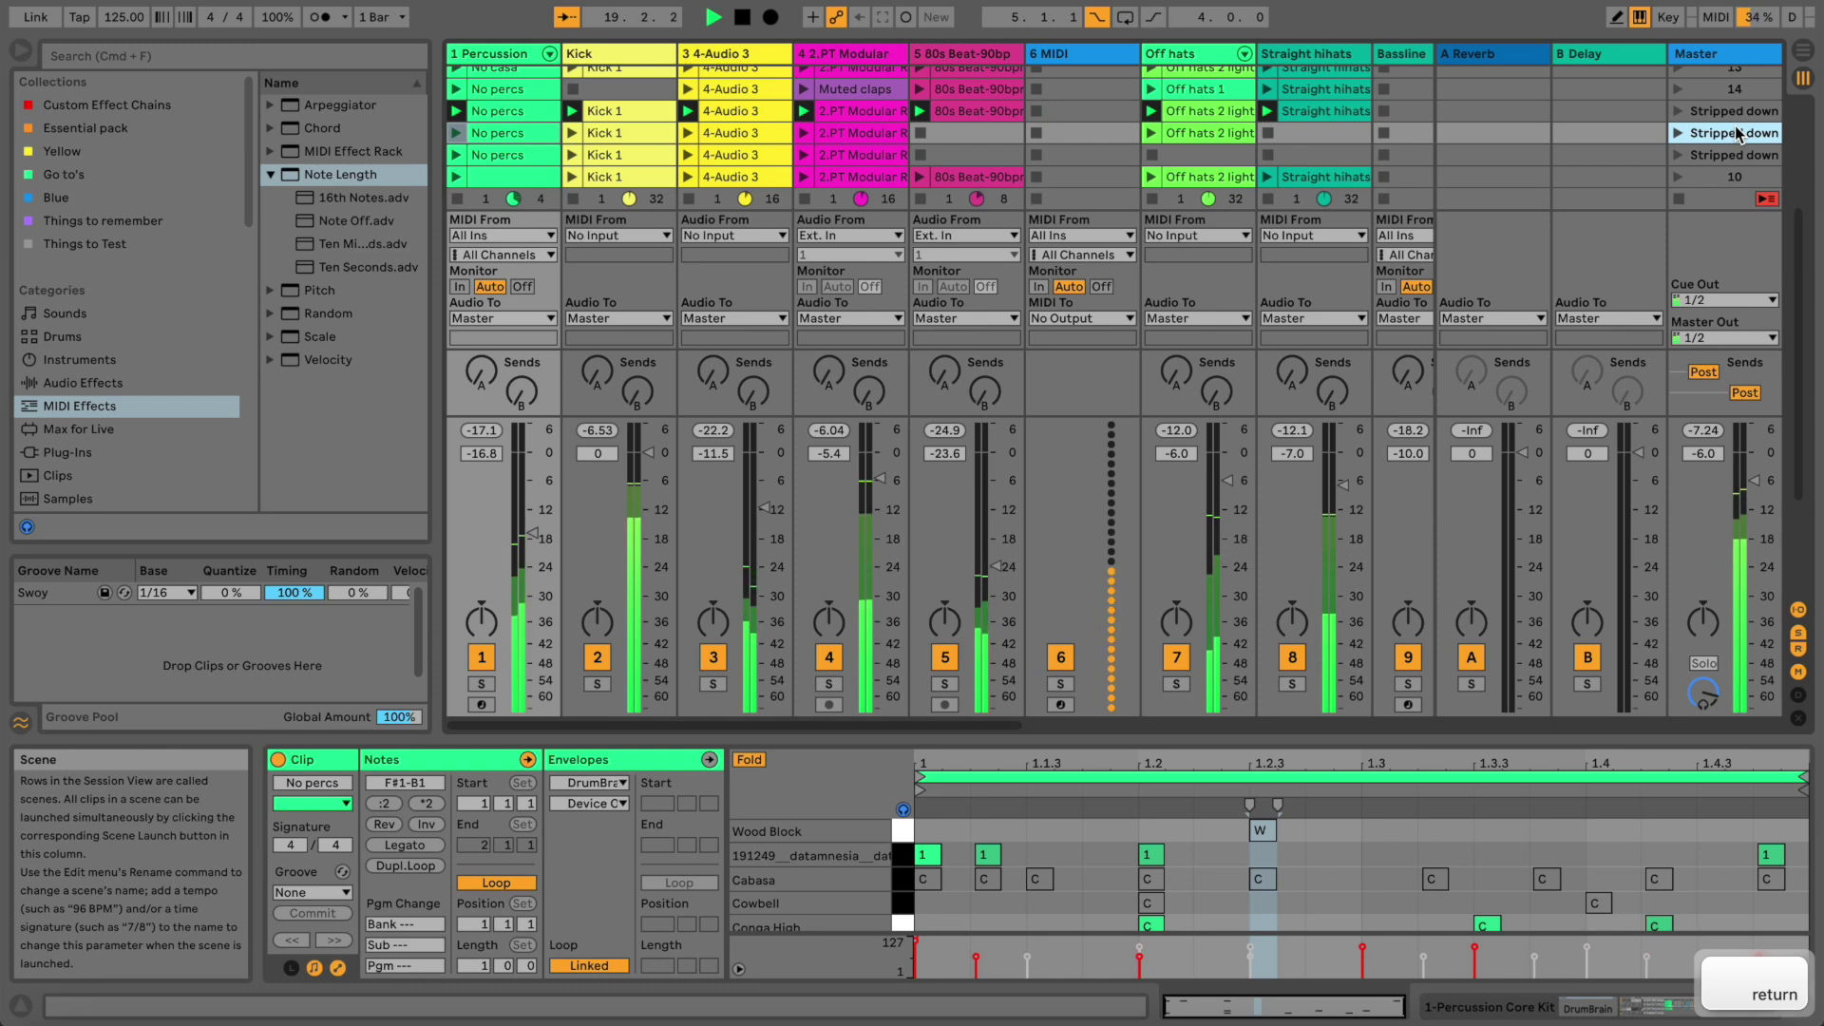
key("Down")
key("Down")
key("Down")
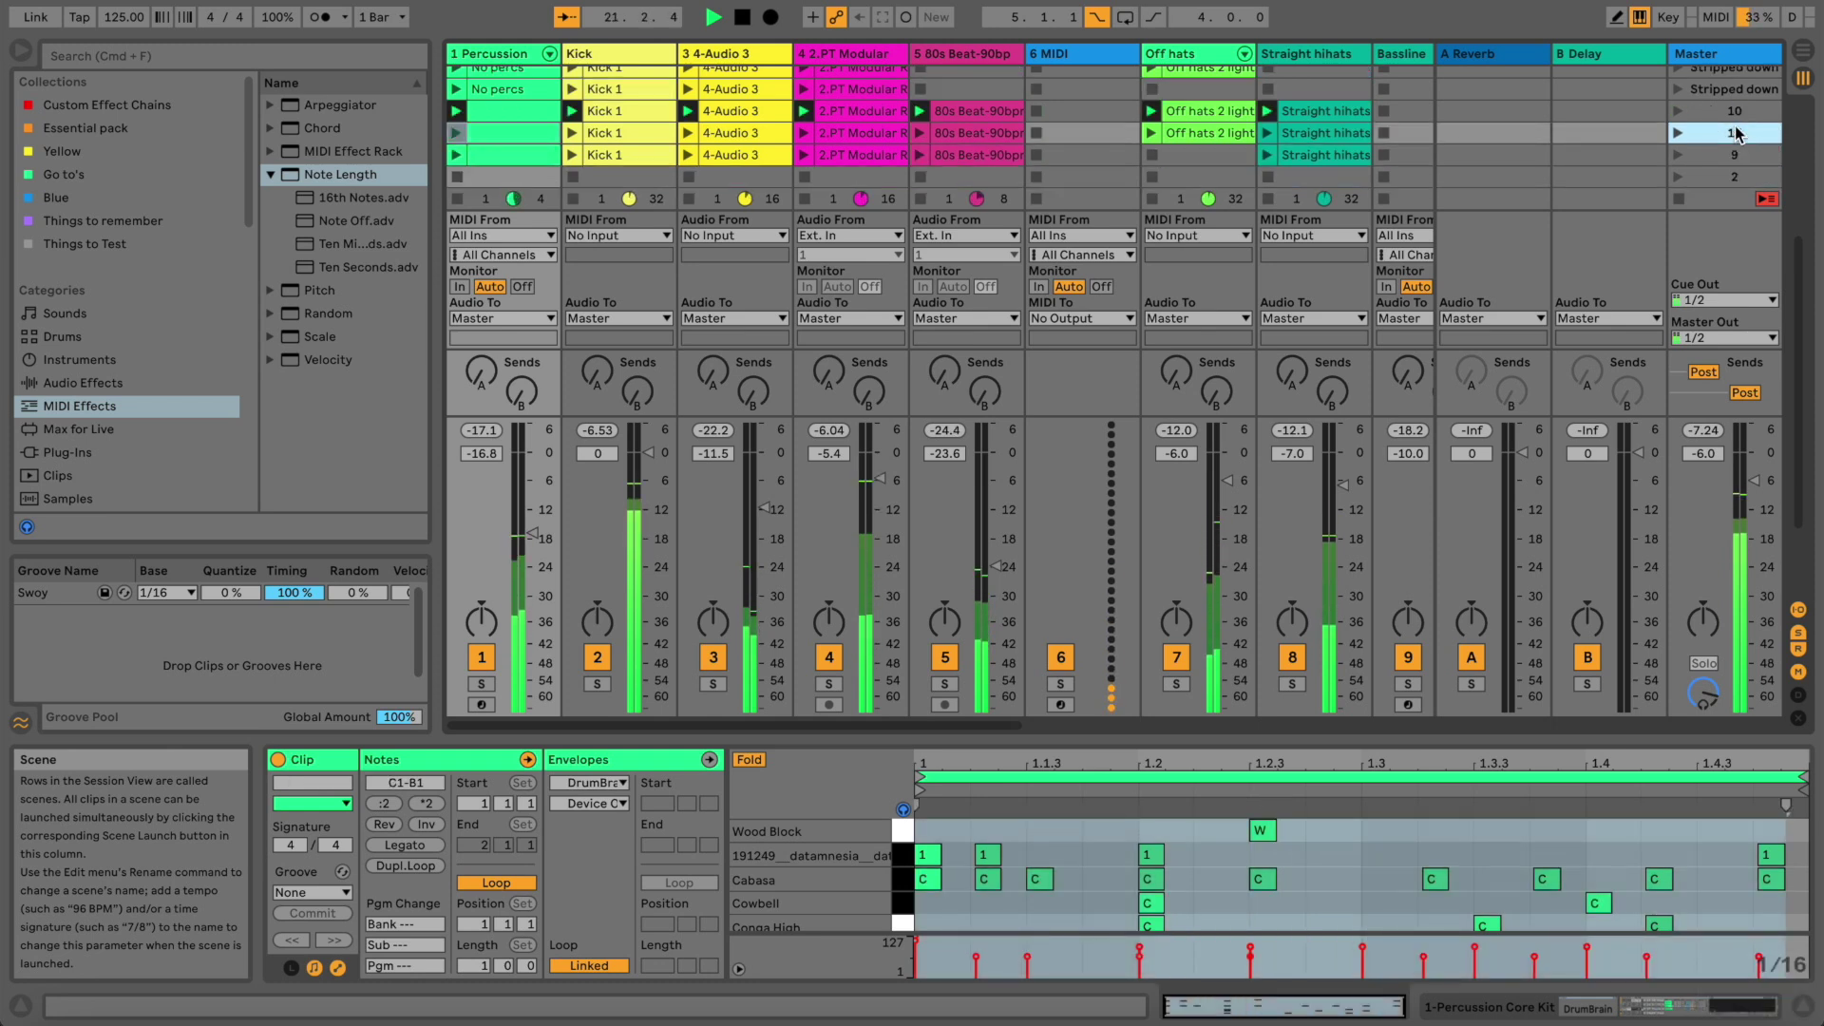
key("Down")
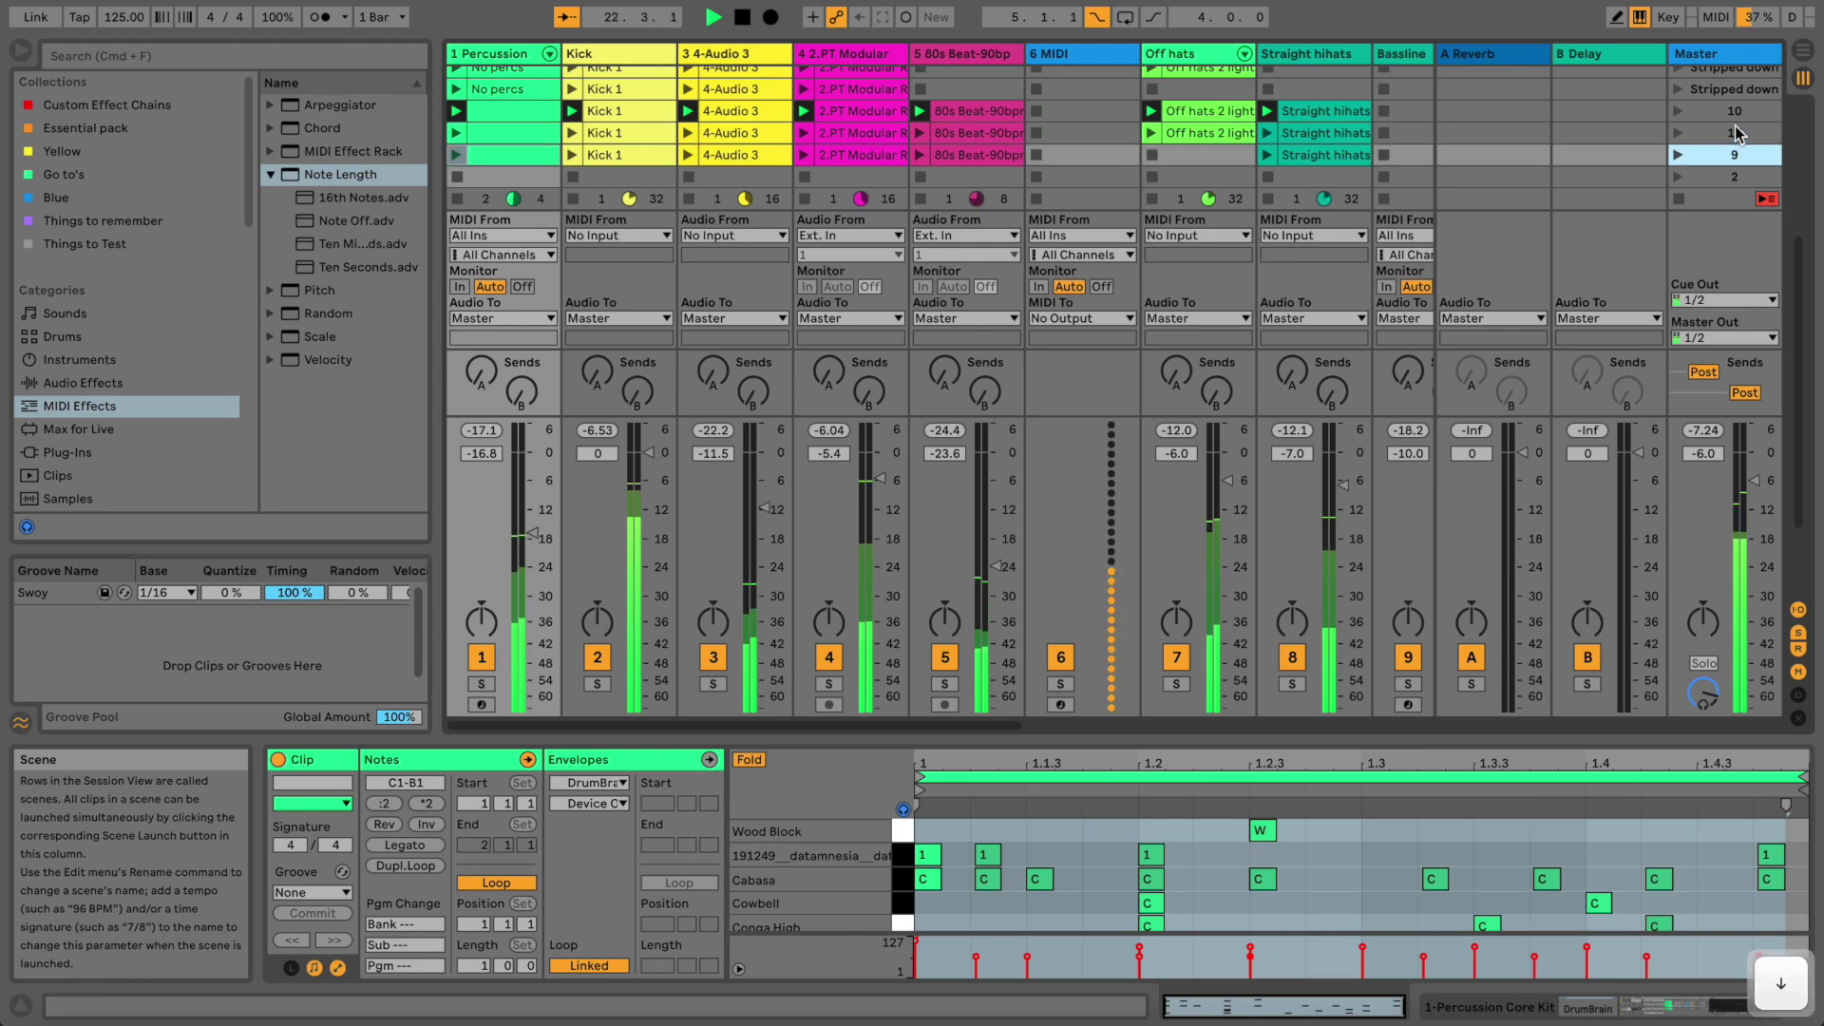
key("Down")
Go back up the scene list and launch the No Kick 7 scene
key("Up")
key("Up")
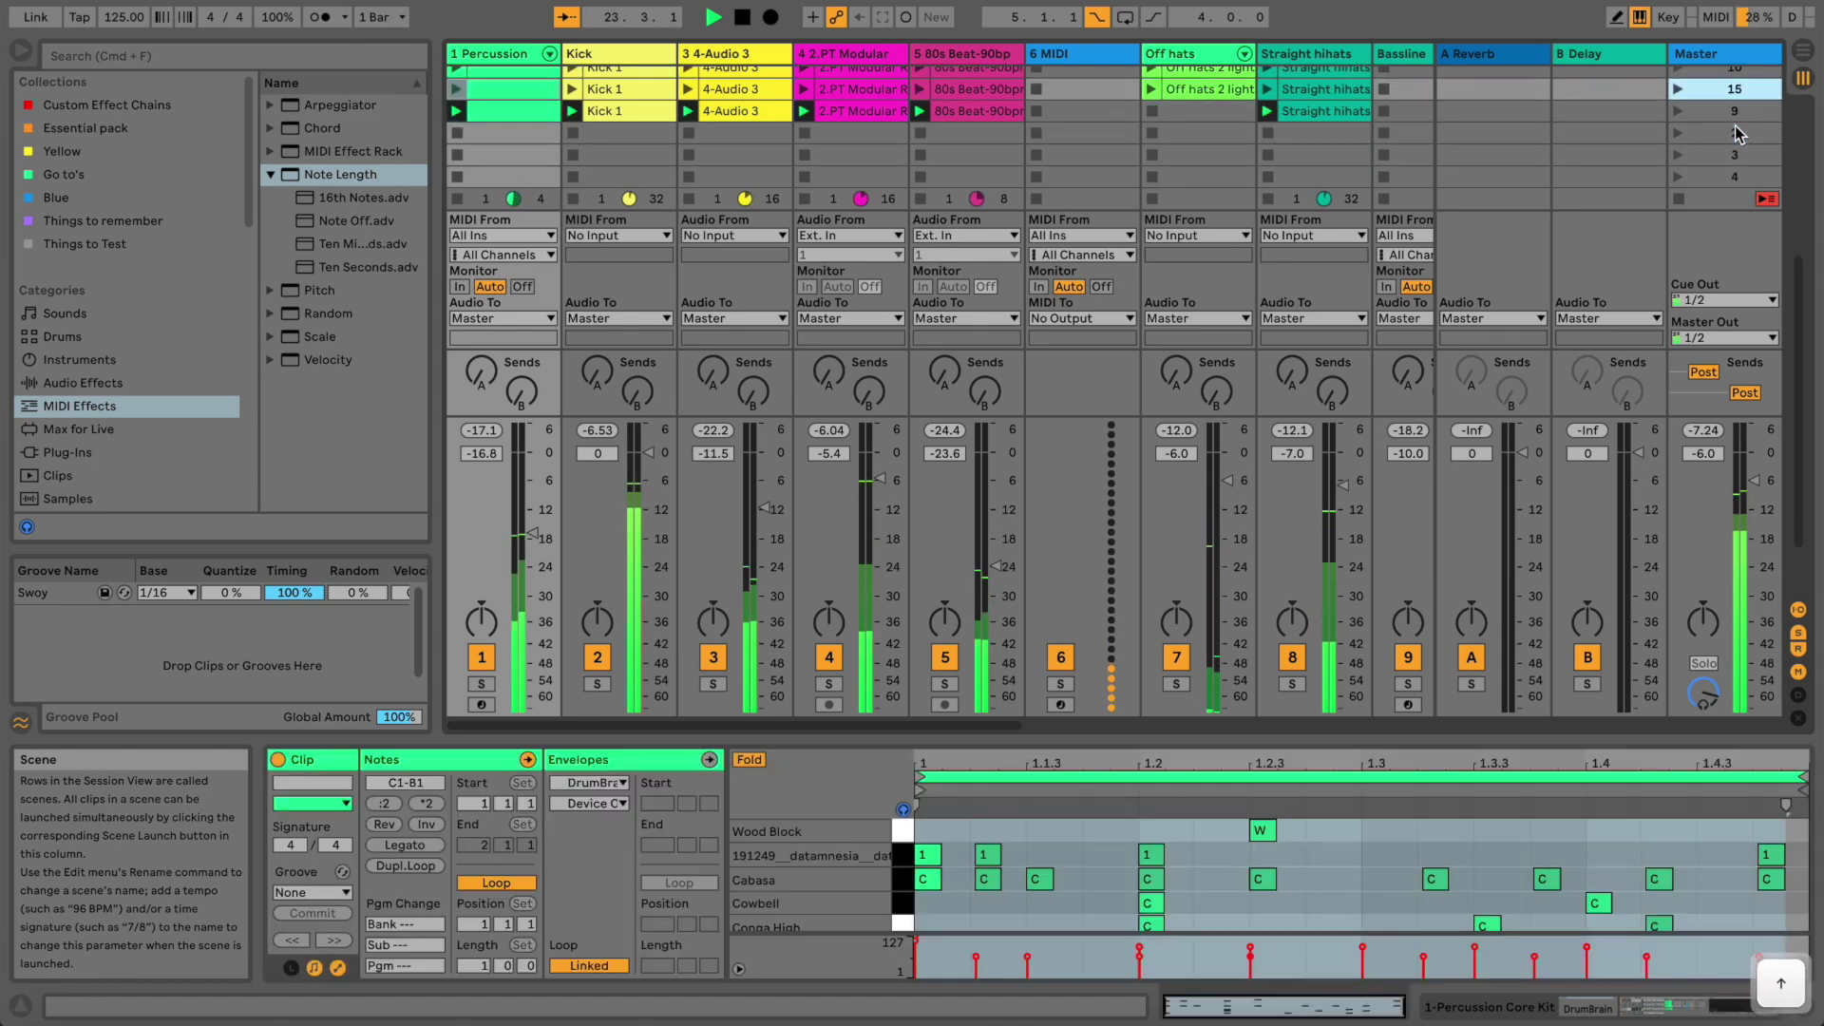
key("Up")
key("Up")
key("Up")
key("Up")
key("Up")
key("Up")
key("Up")
key("Return")
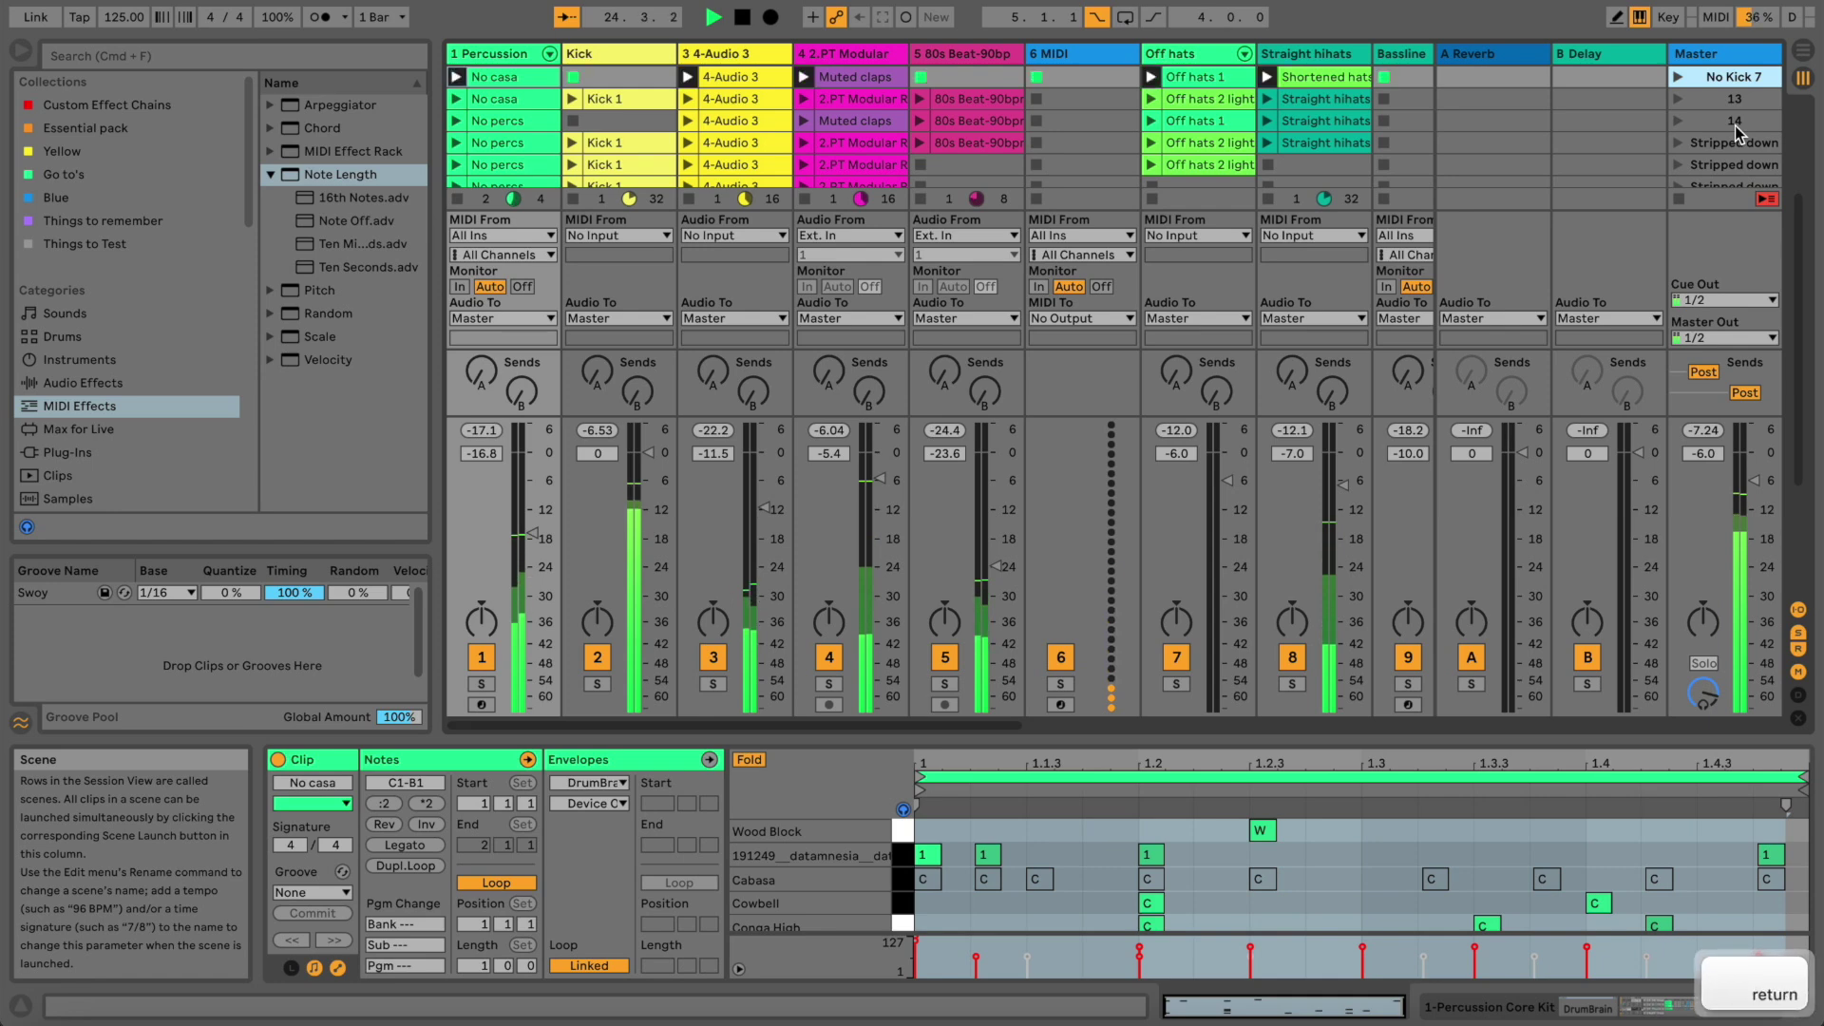
Launch the No Kick scene just below scene 11
key("Up")
key("Up")
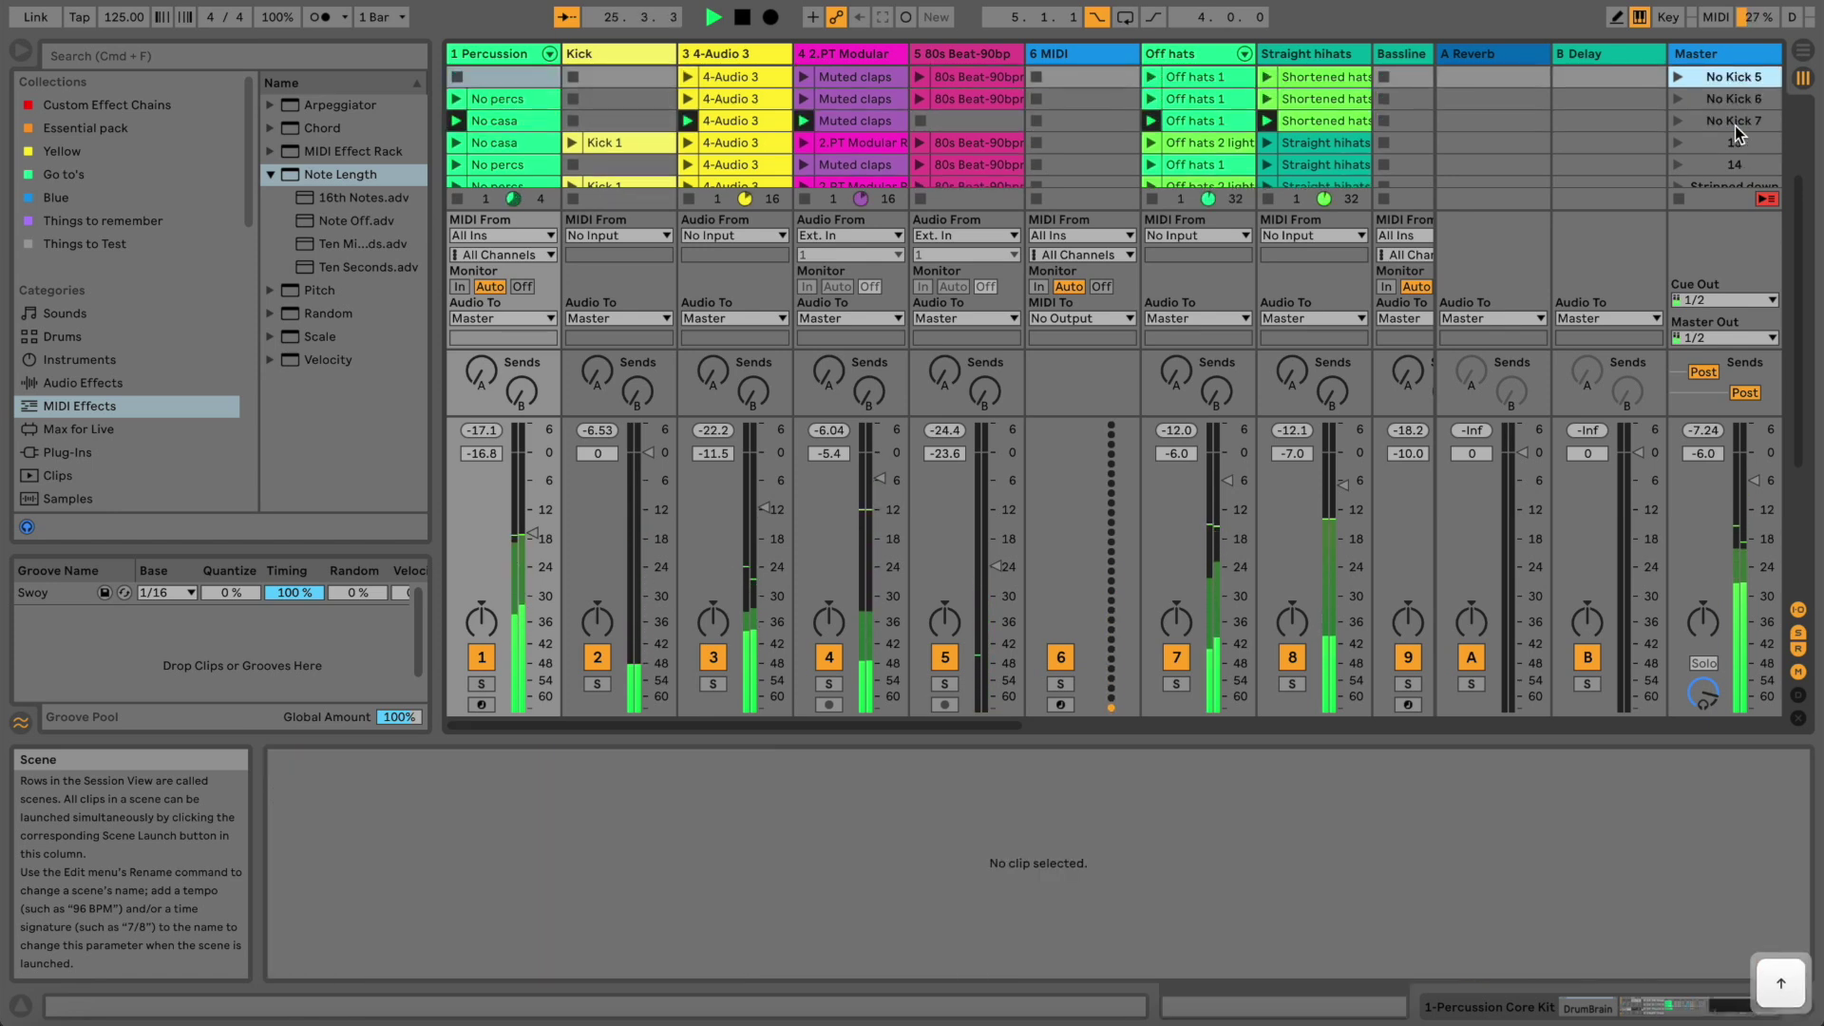
key("Up")
key("Up")
key("Up")
key("Up")
key("Up")
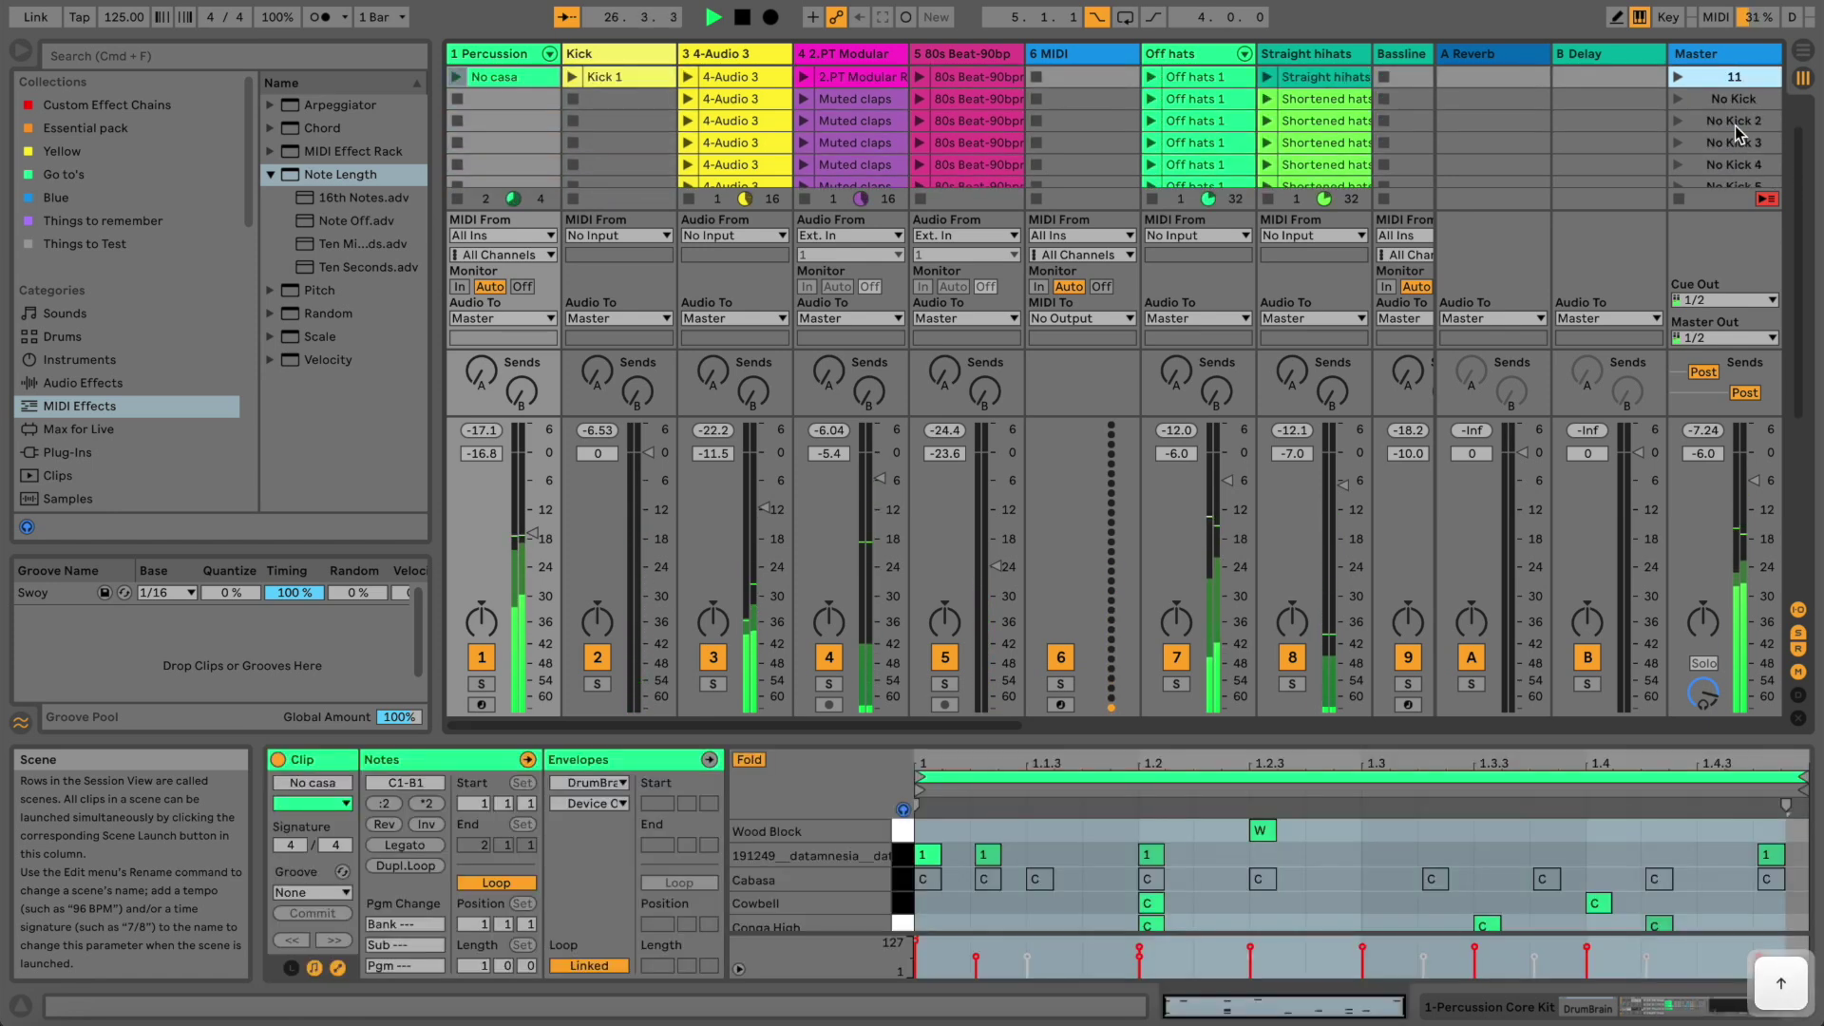
key("Down")
key("Return")
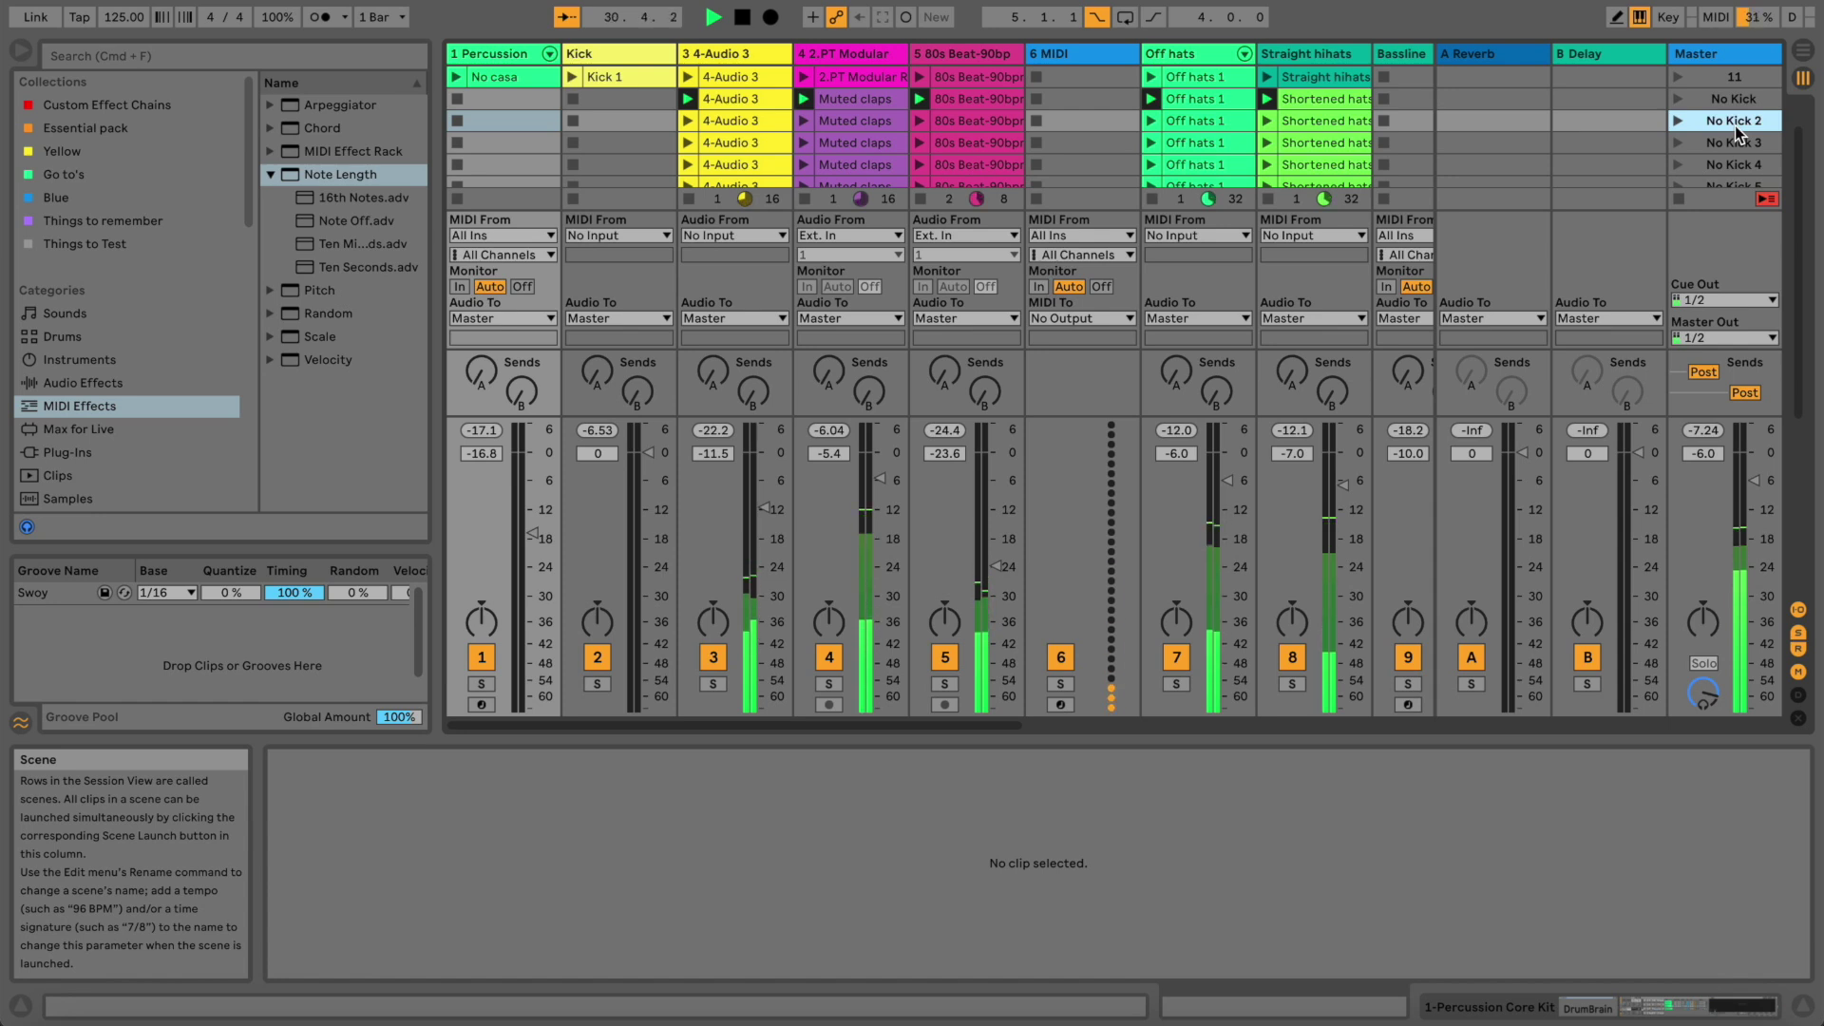
Launch the scenes from No Kick 2 through No Kick 6 one after another
key("Return")
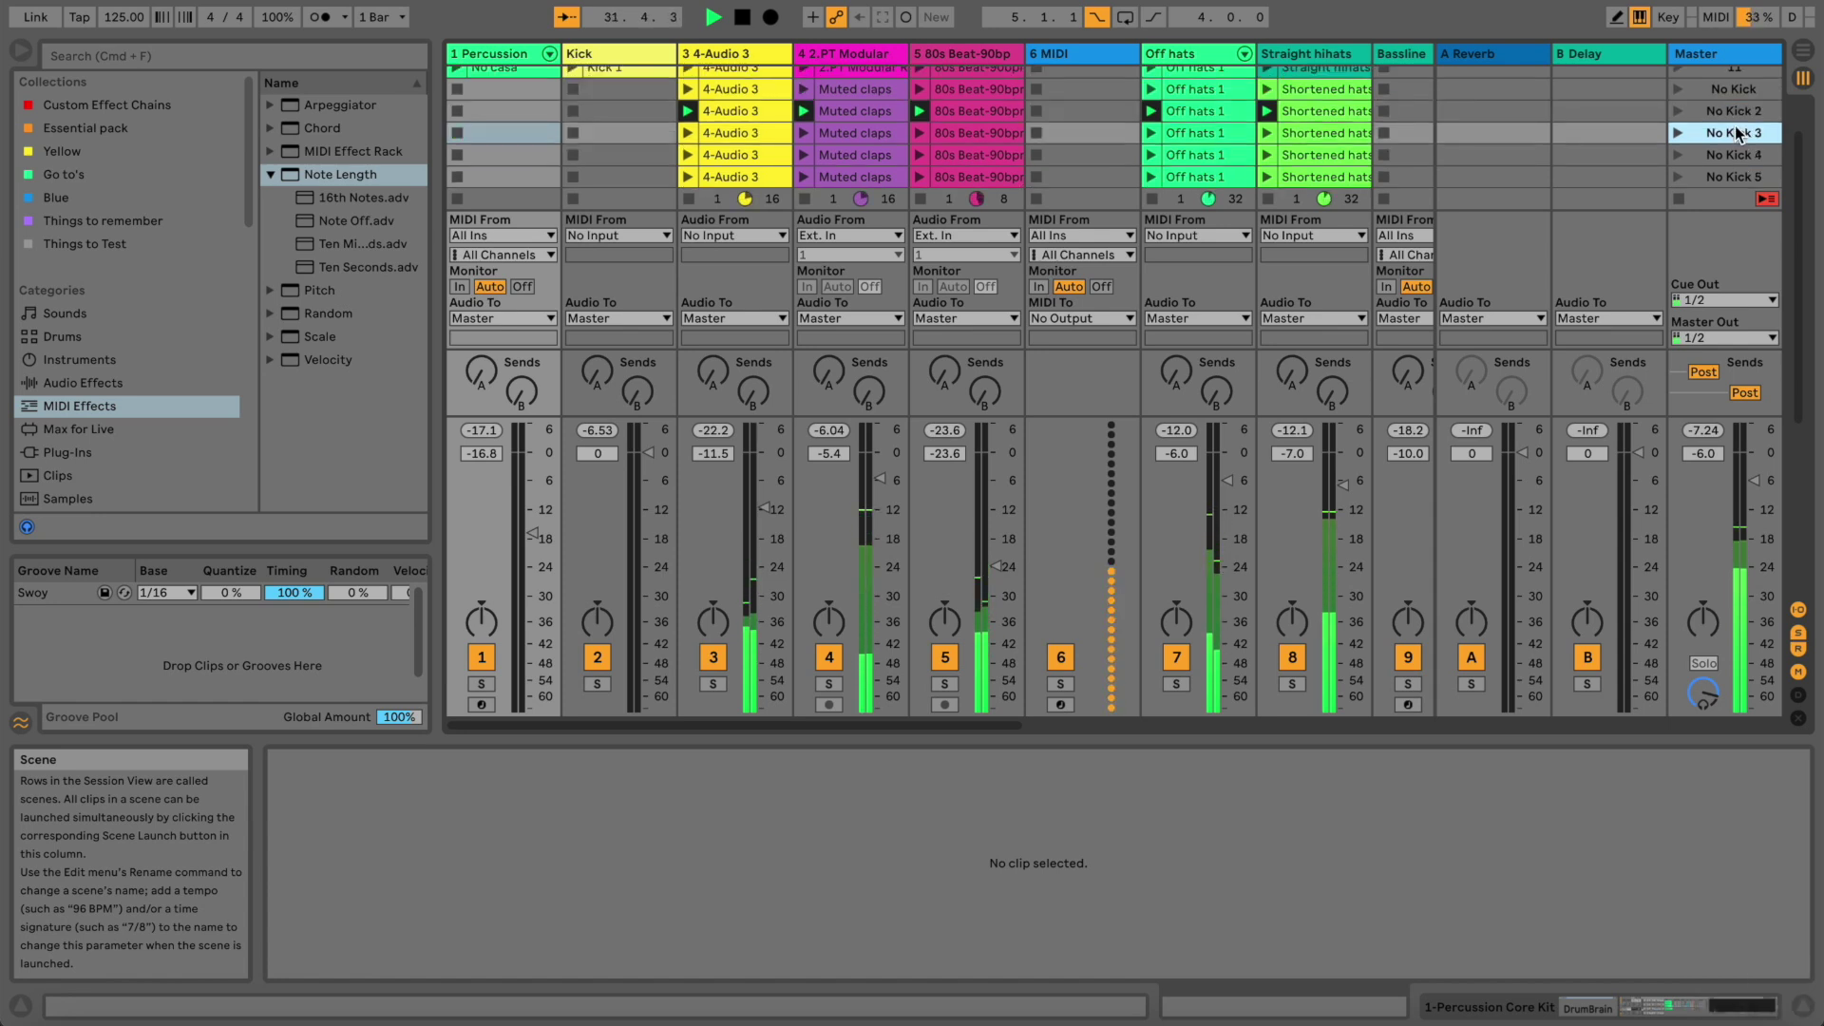
key("Return")
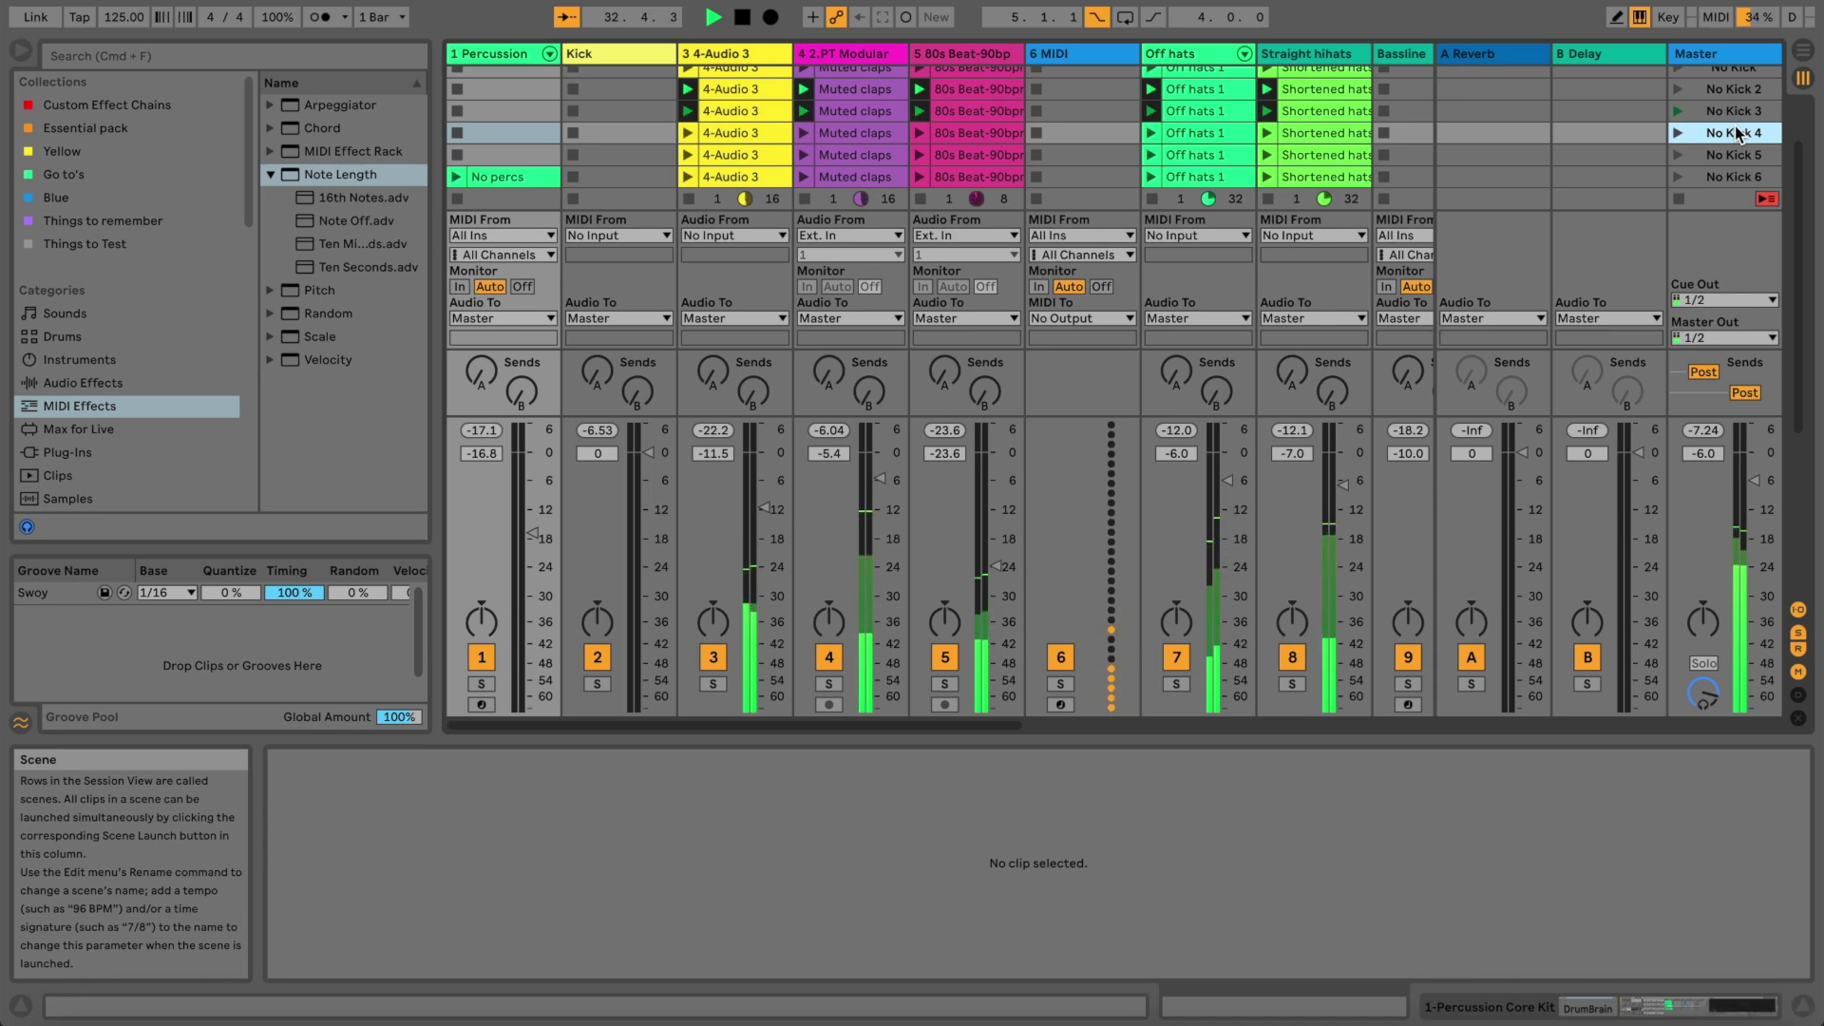
key("Return")
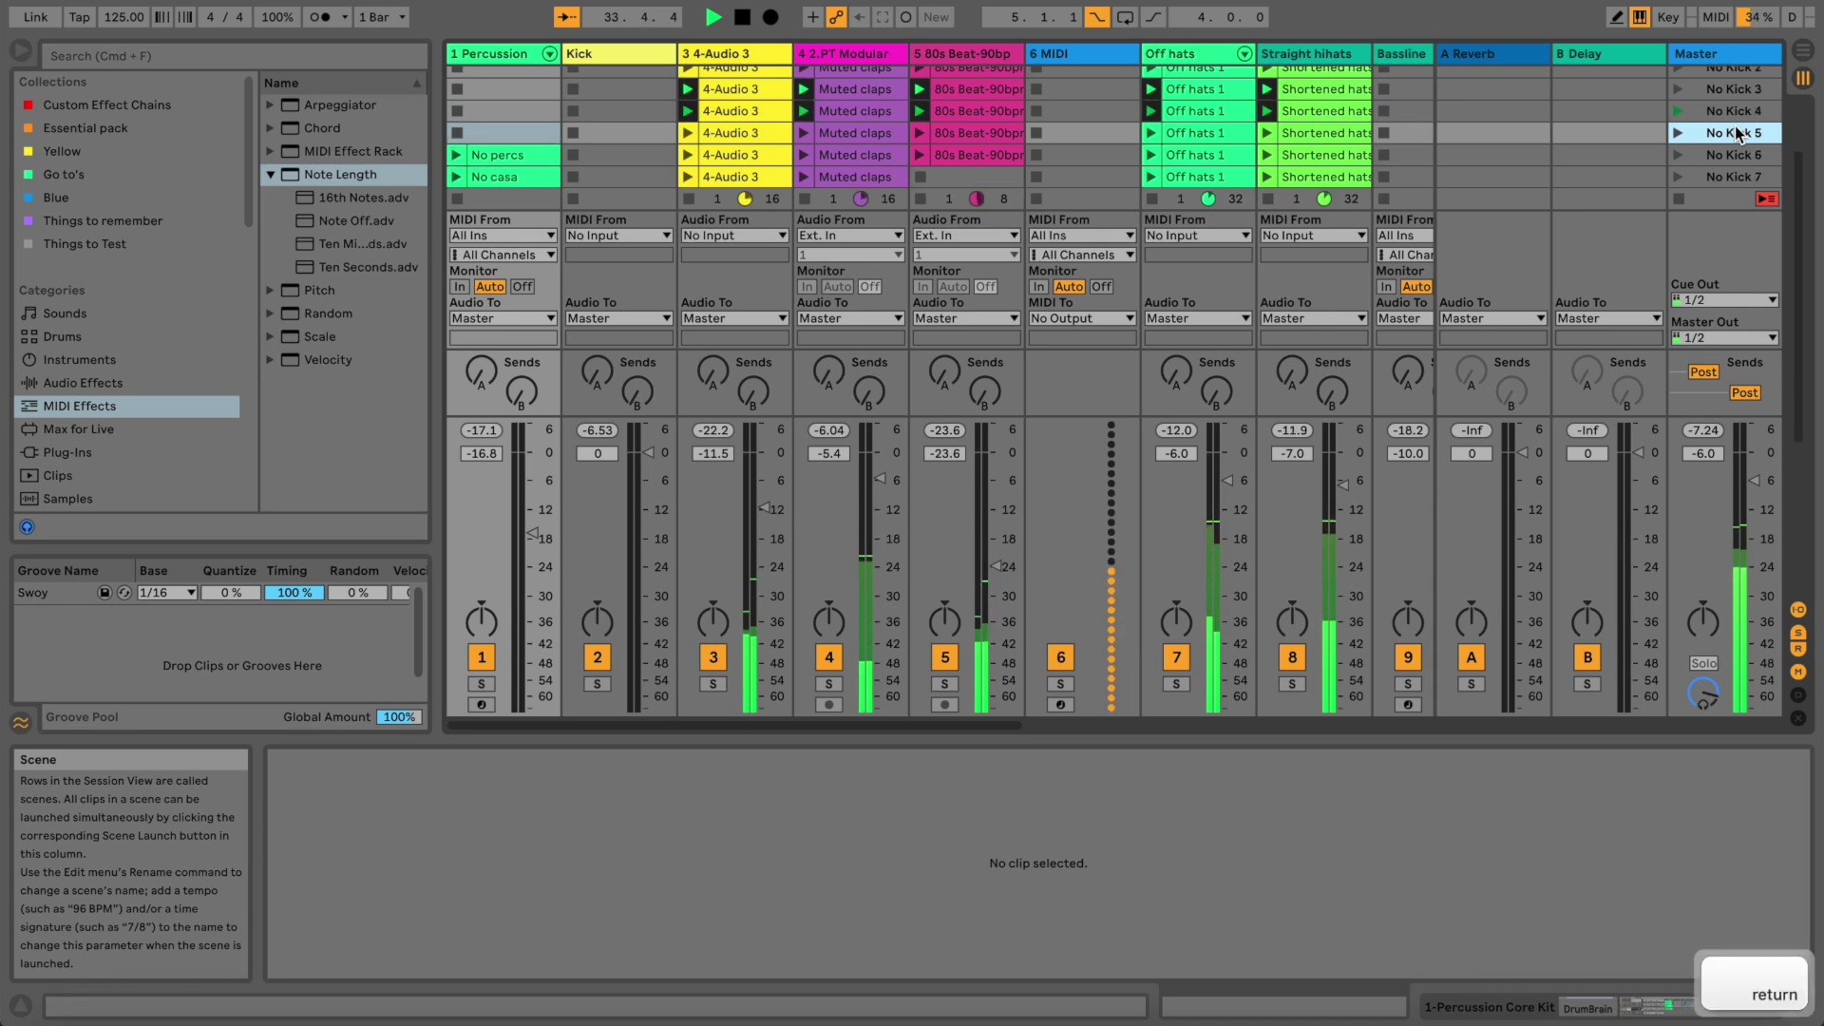
key("Return")
key("Return")
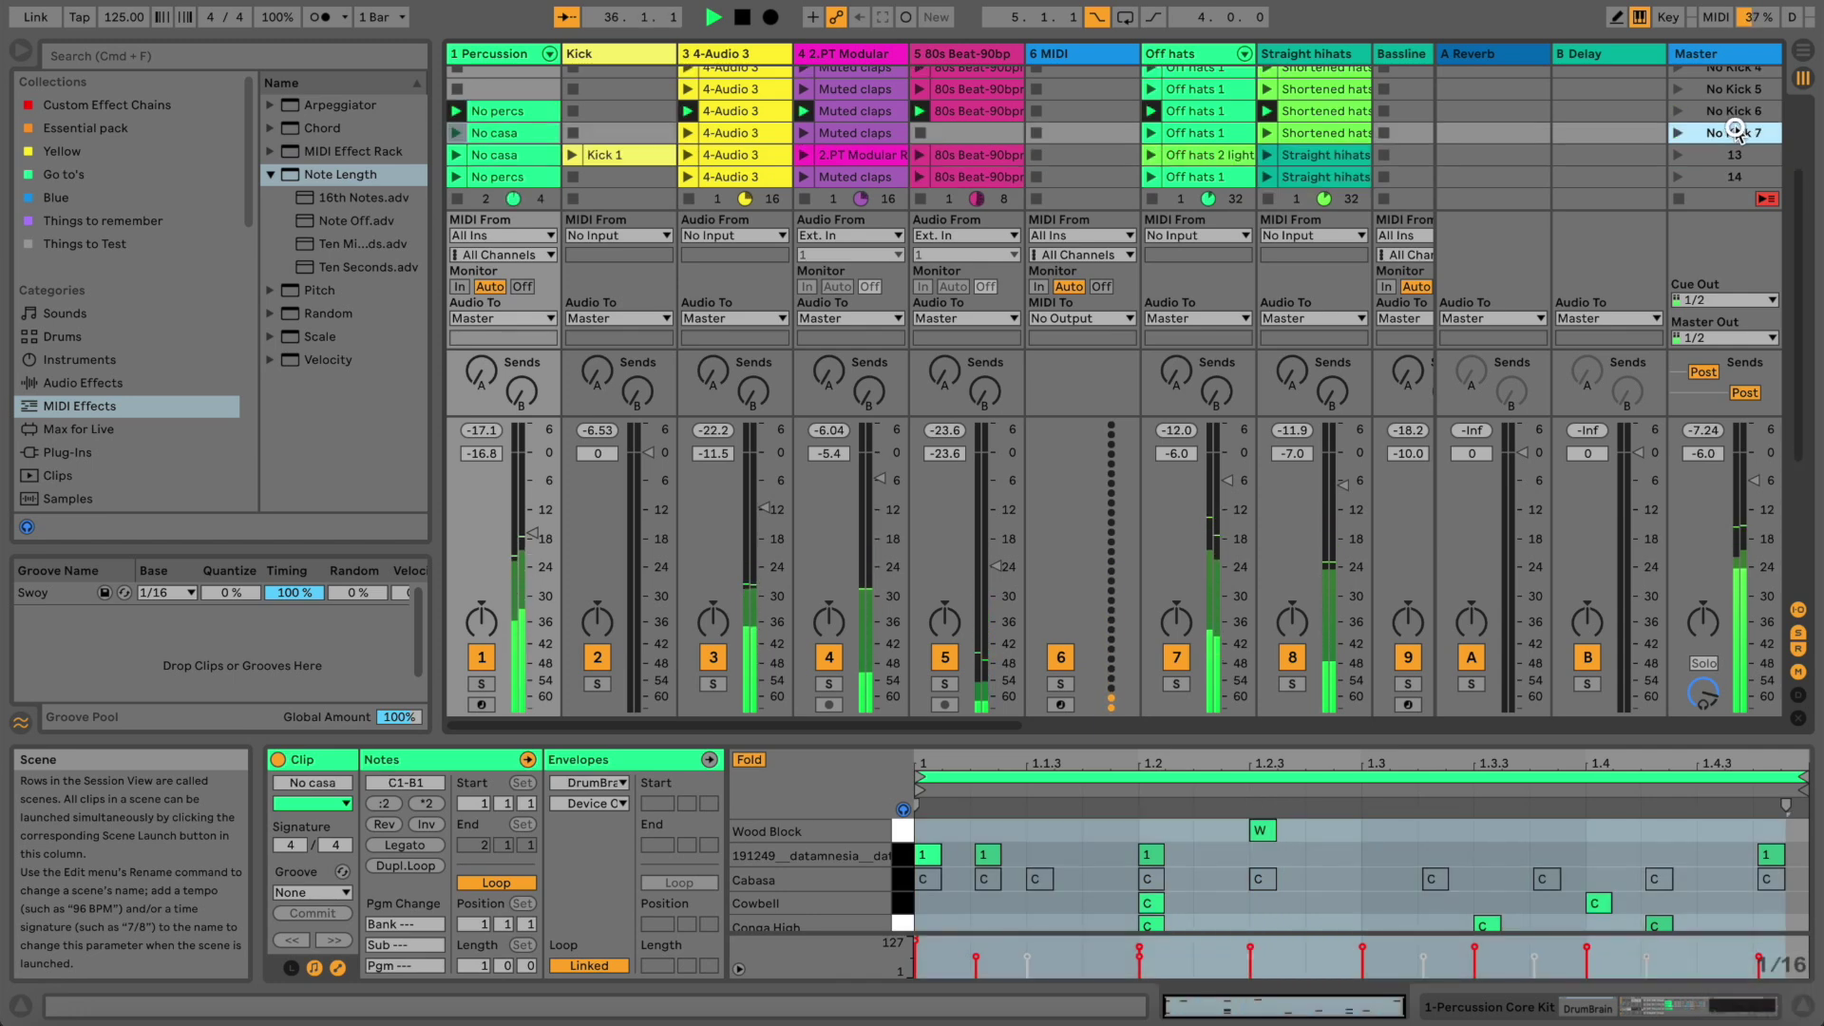
Relaunch the Intro scene at the start of the scene list and stop playback
scroll(1736, 114, "down", 5)
scroll(1730, 89, "up", 5)
scroll(1731, 89, "down", 5)
left_click(1720, 87)
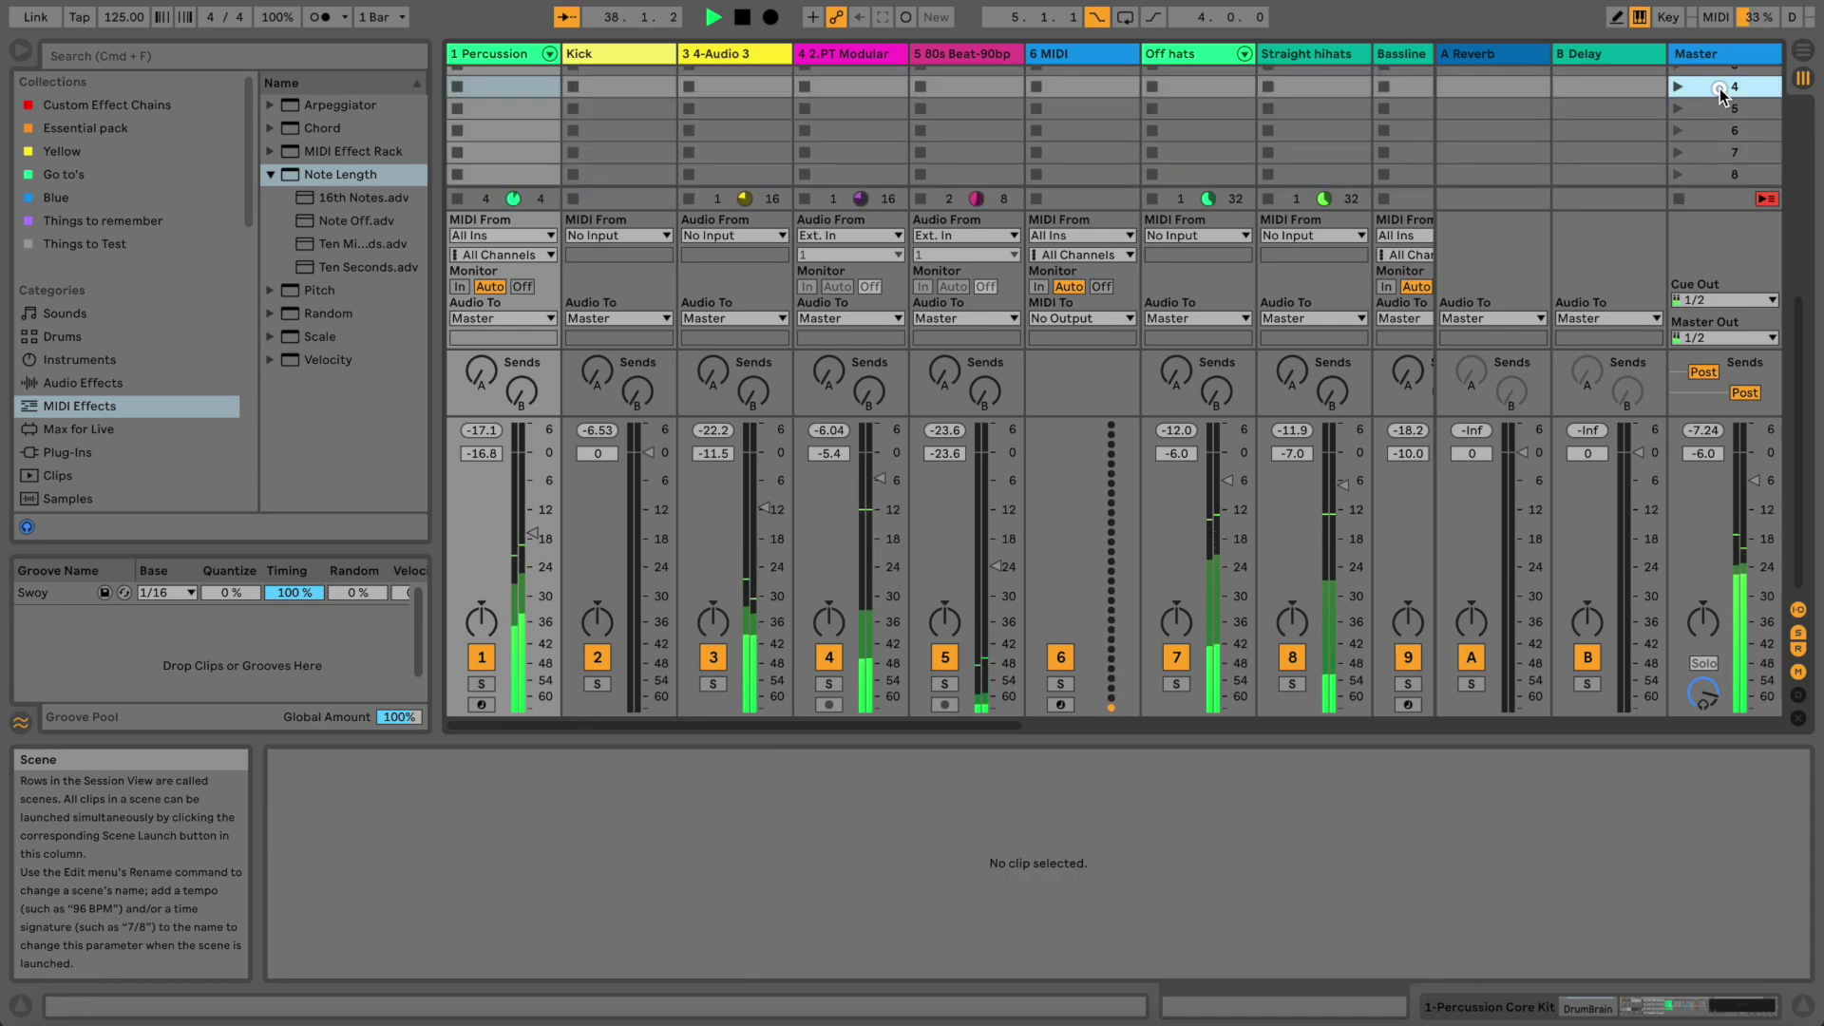
scroll(1720, 87, "up", 5)
scroll(1693, 82, "up", 5)
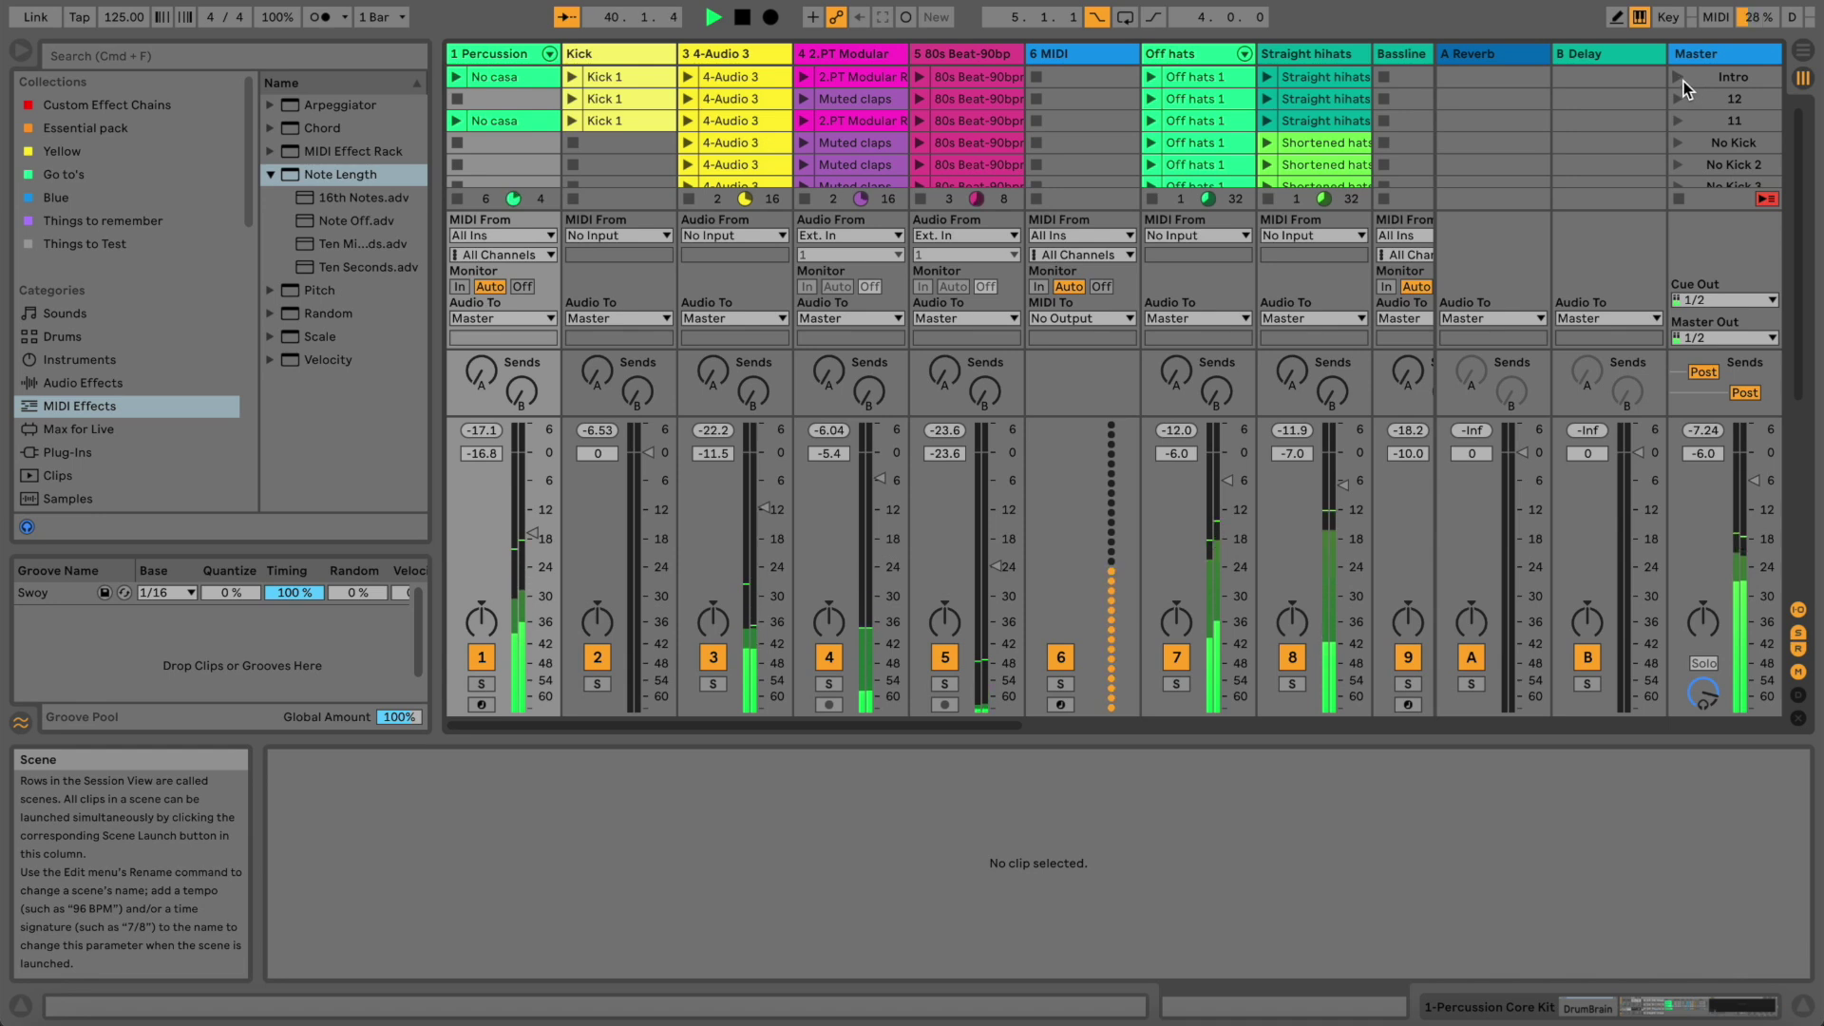
left_click(1682, 80)
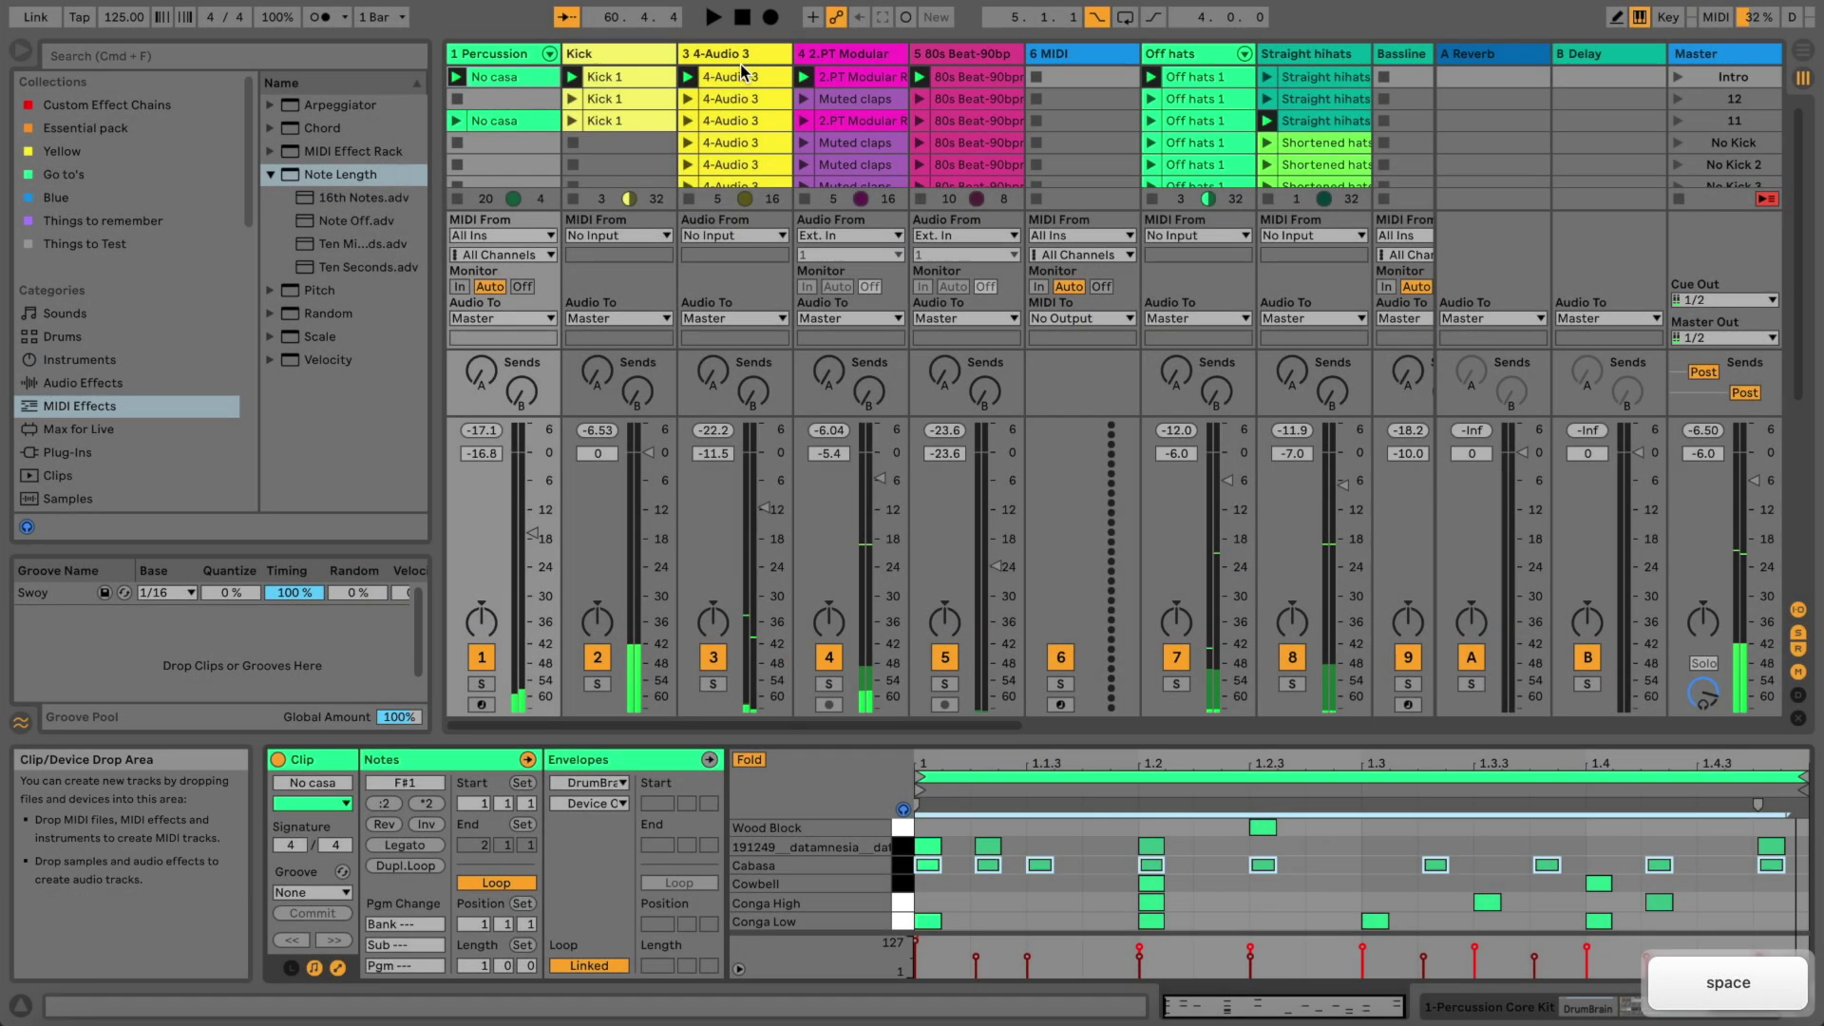
key("space")
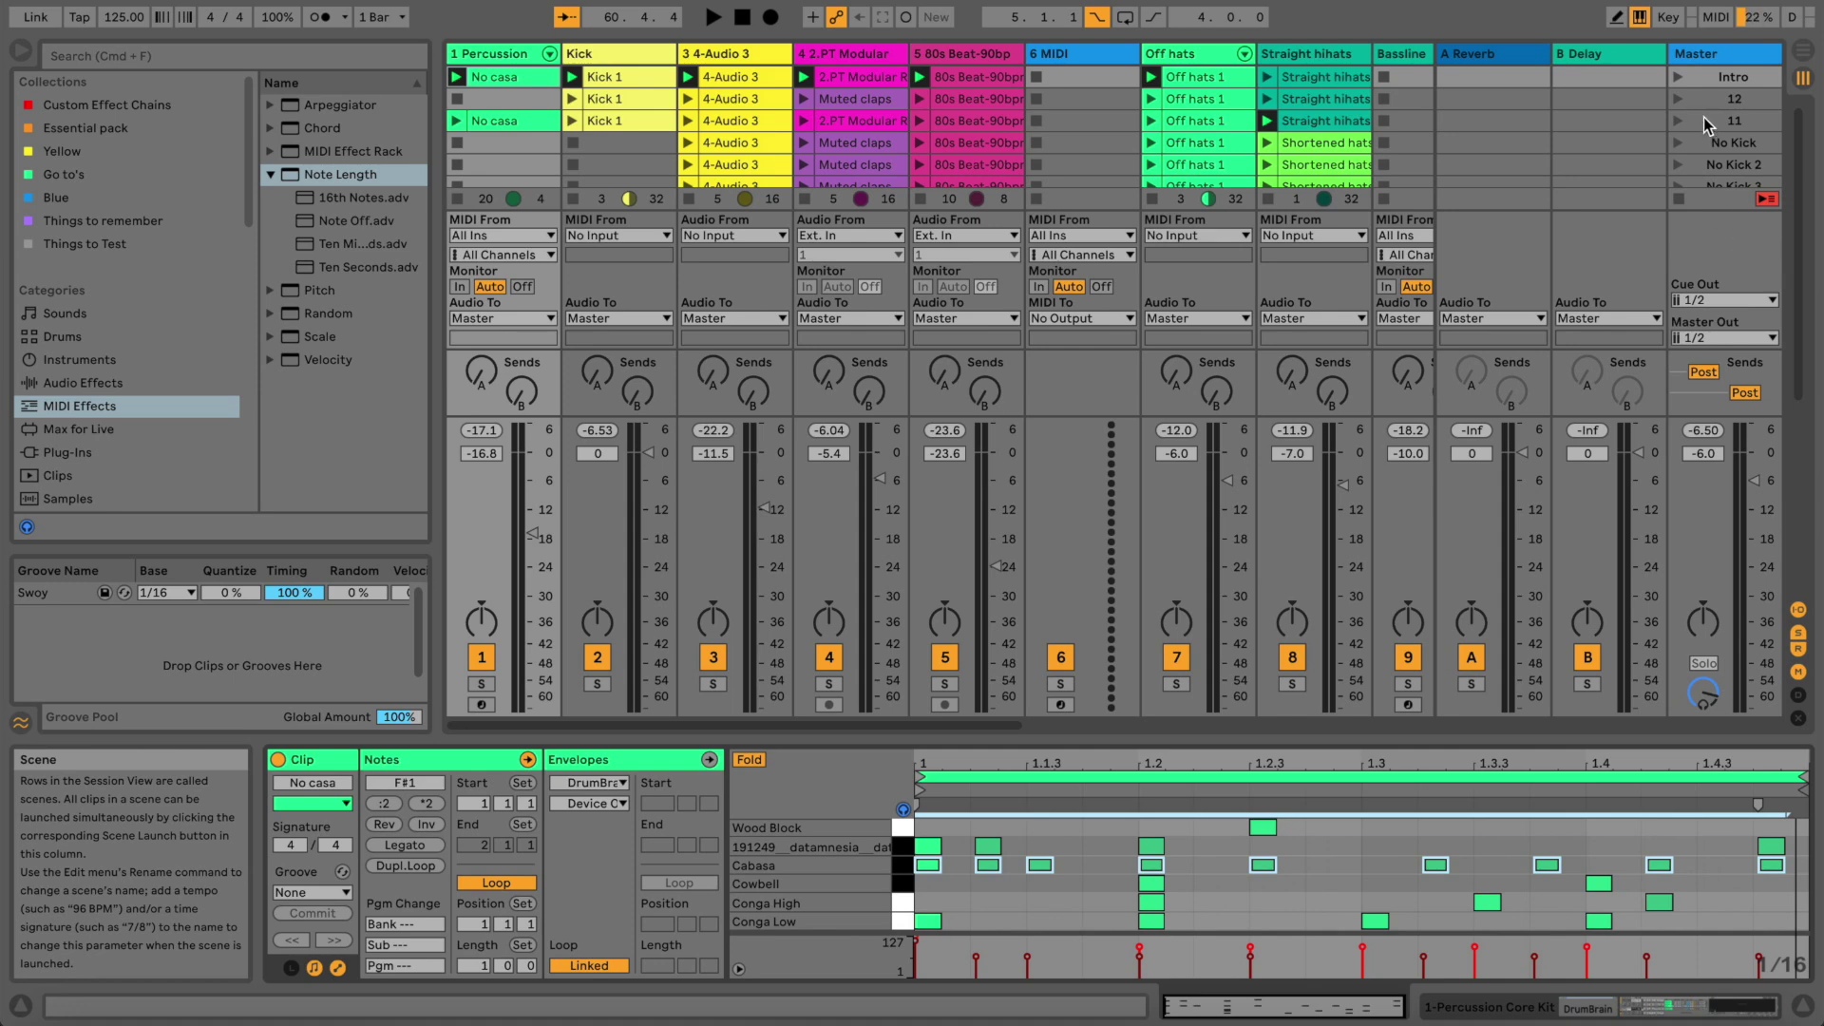
Look over the scene list down to scene 8 and select the Kick and 4-Audio 3 tracks in turn
scroll(1703, 116, "down", 5)
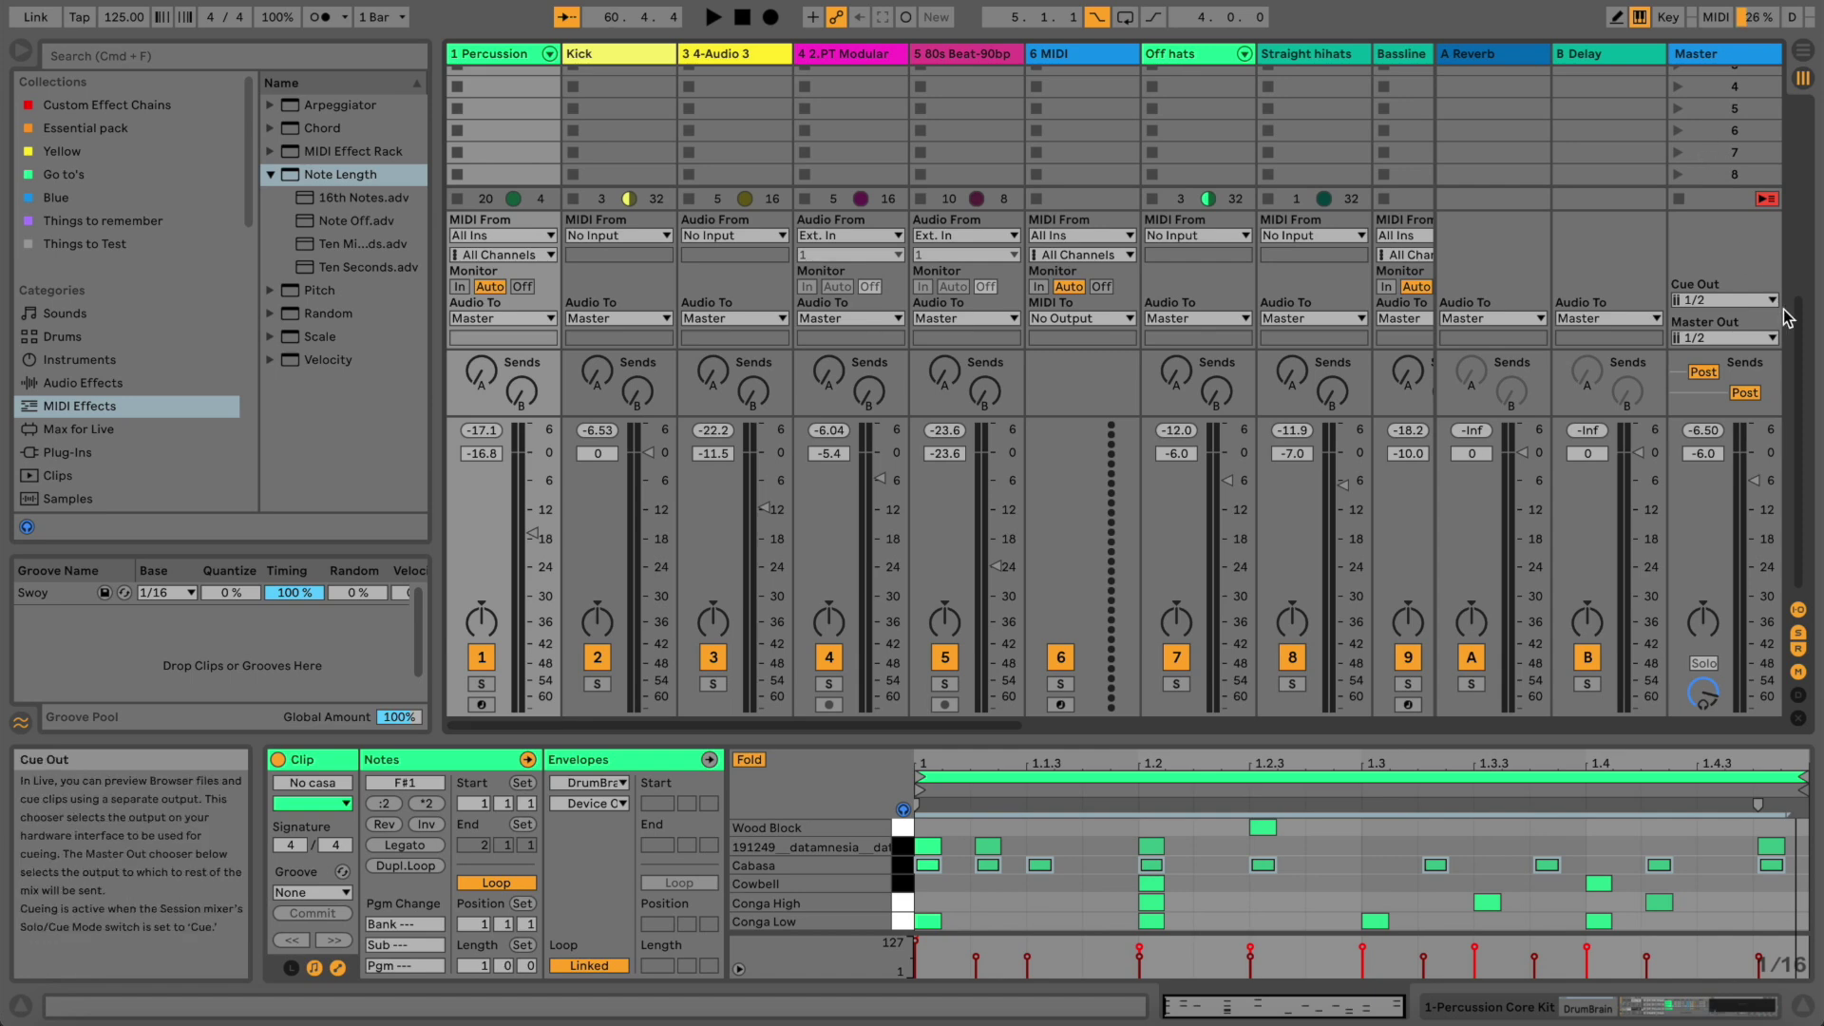
left_click_drag(1798, 300, 1802, 97)
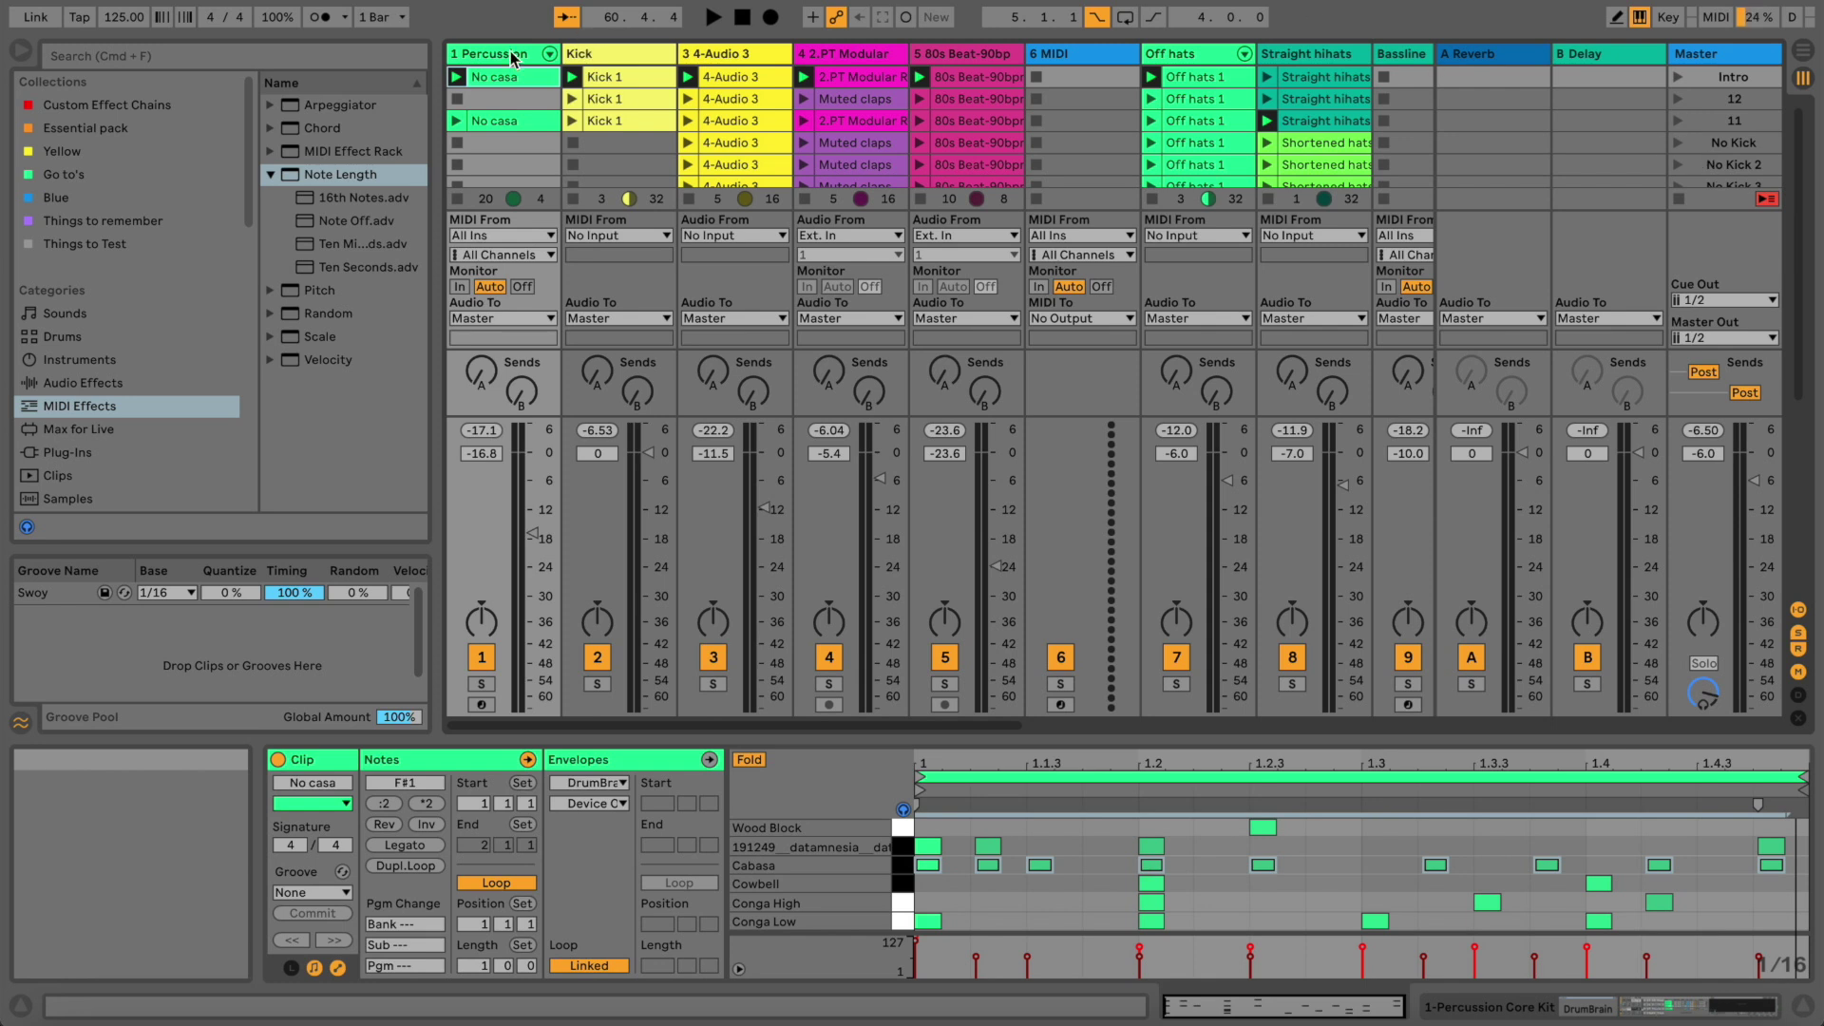
left_click(629, 54)
left_click(714, 55)
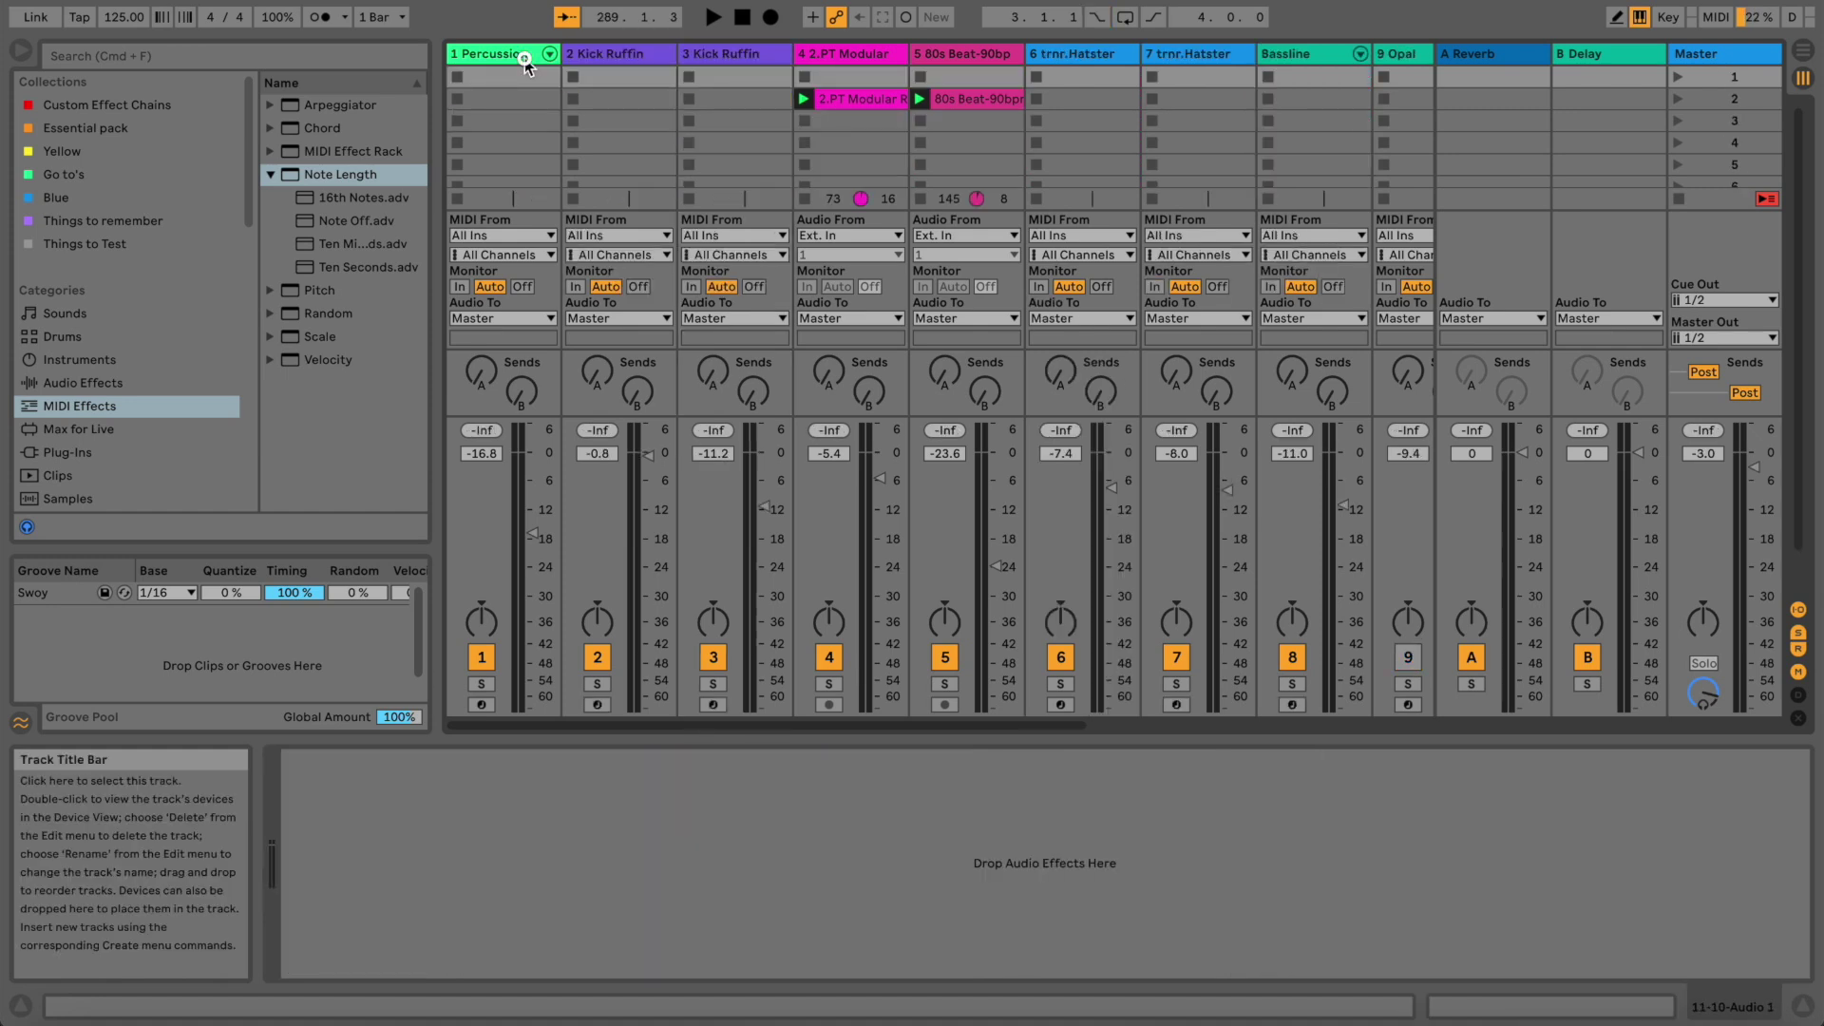
Display the device chain of the Percussion track in the set with the Kick Ruffin tracks
left_click(524, 59)
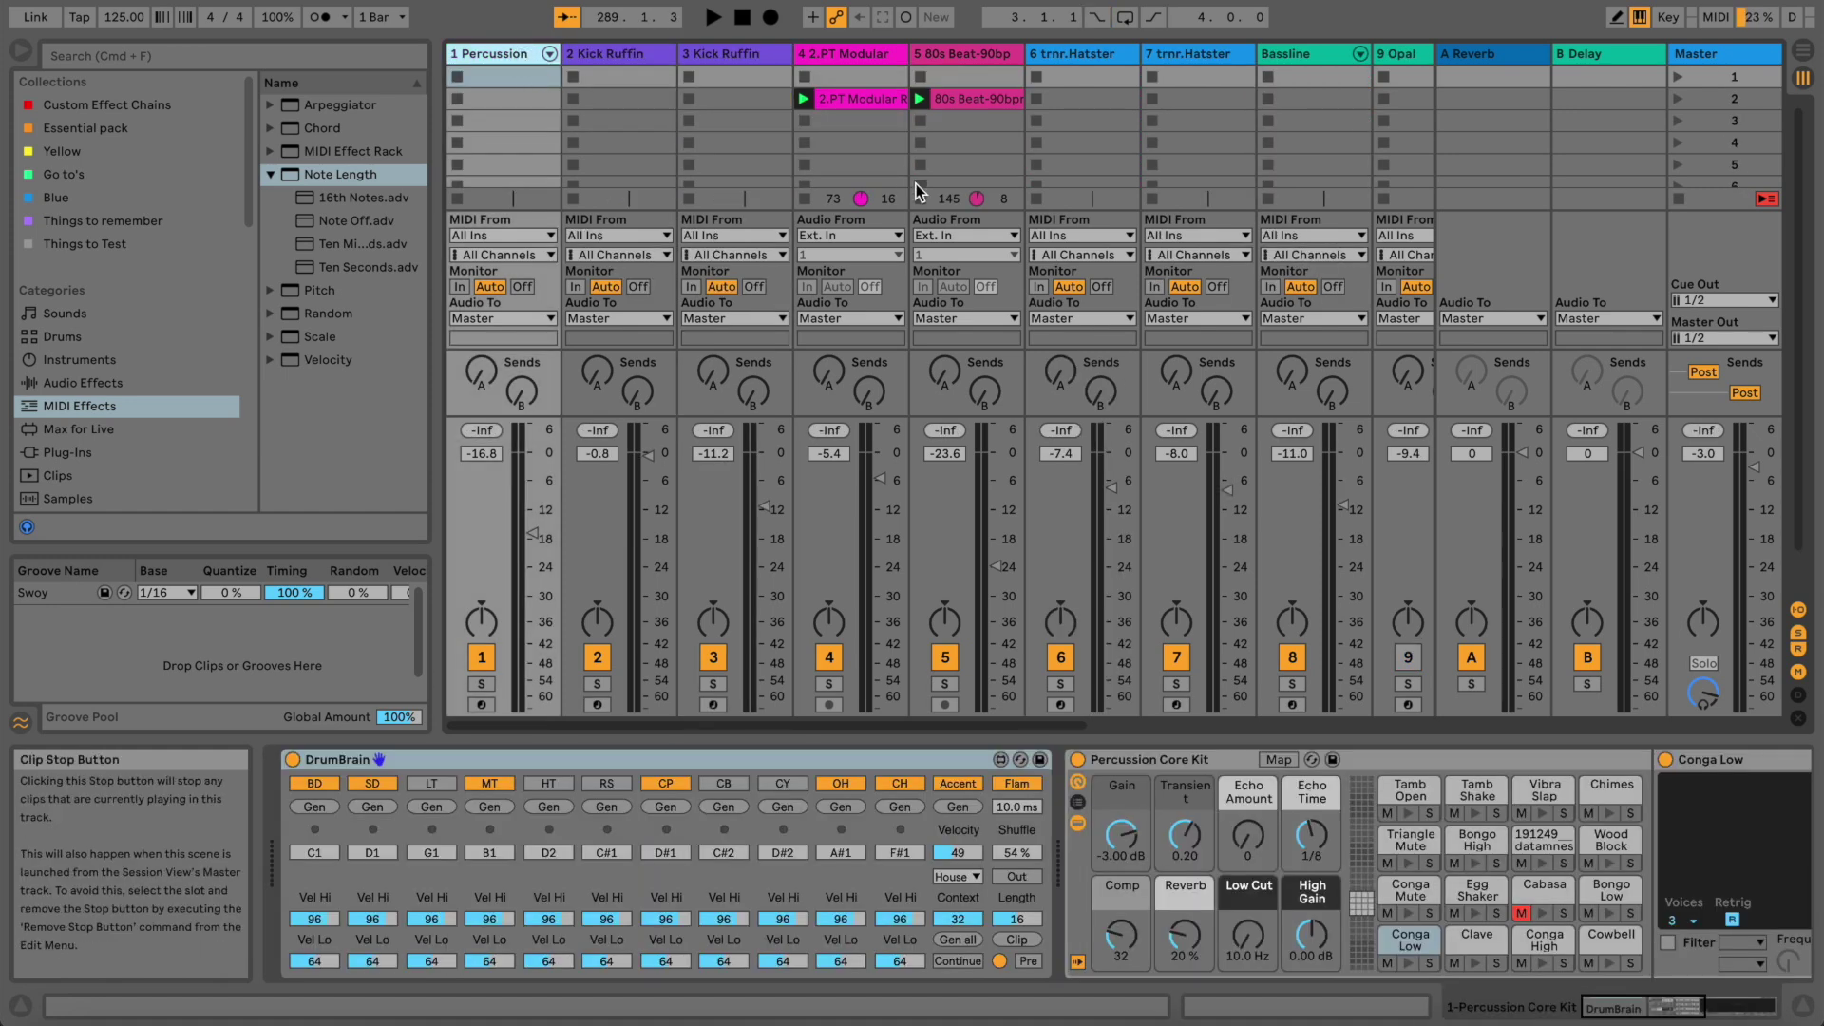
scroll(716, 201, "down", 2)
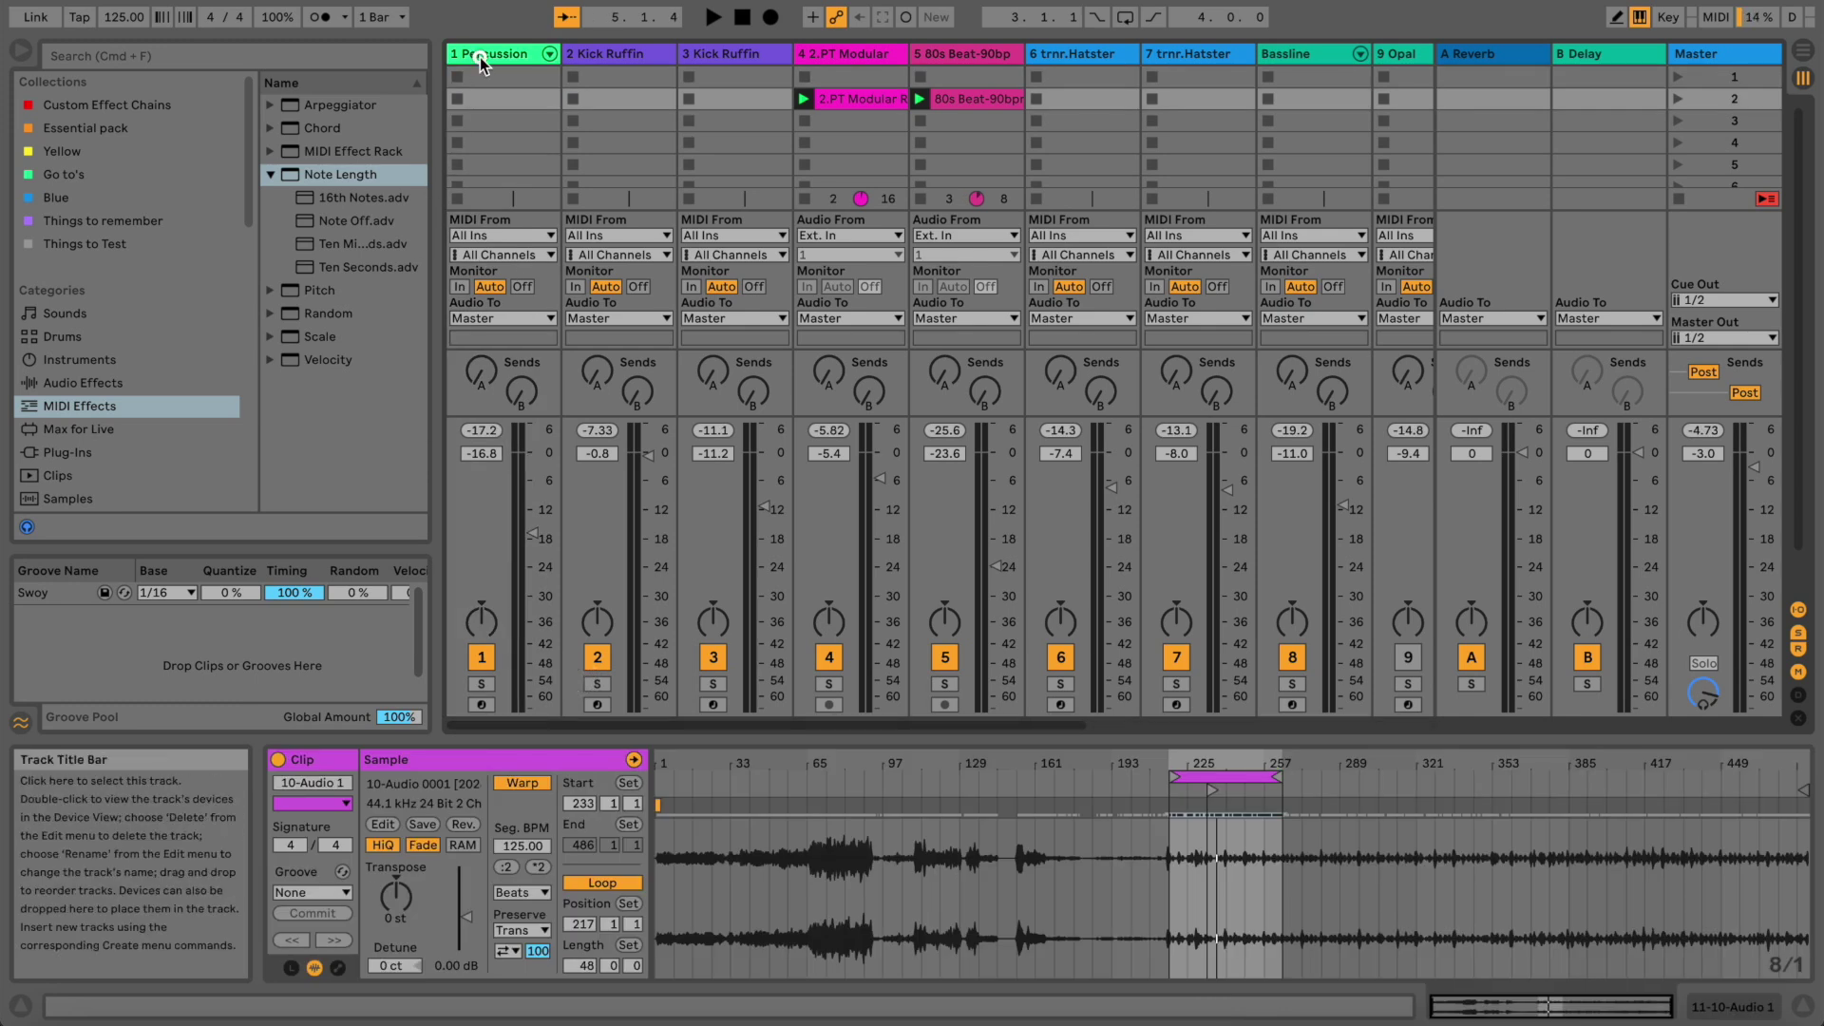
left_click(481, 57)
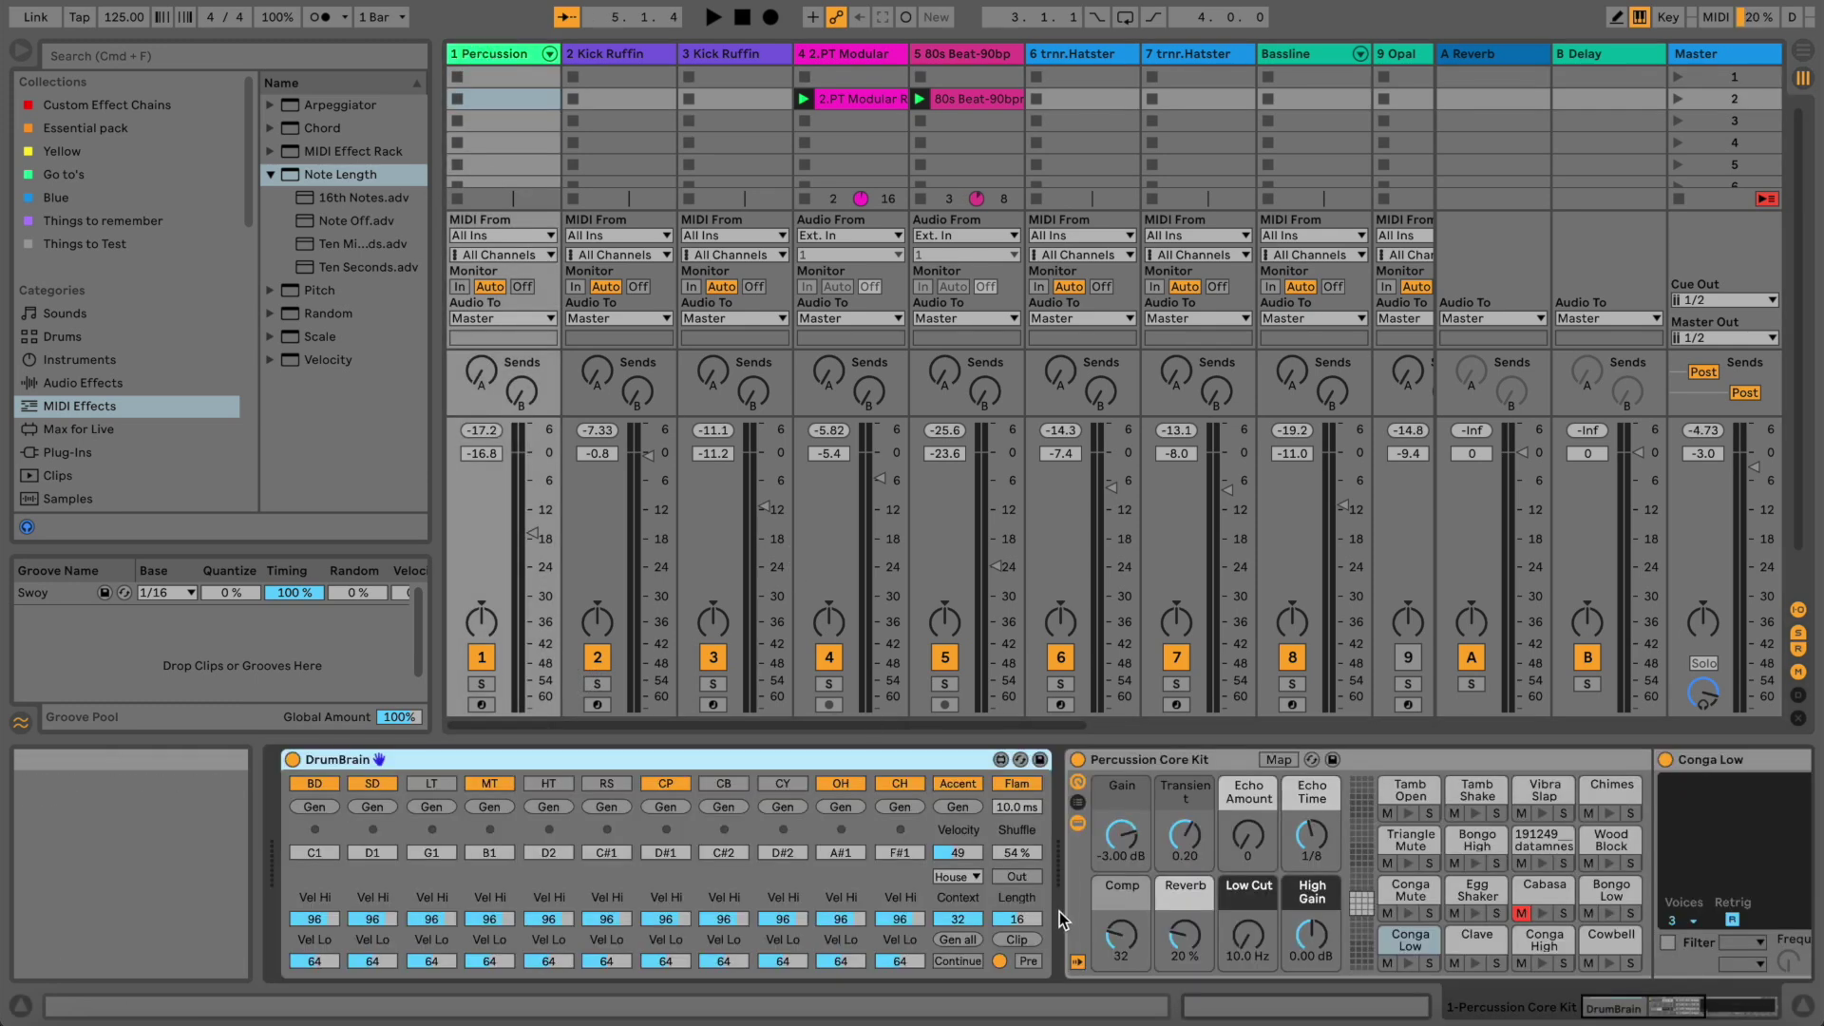
Display the device chain of the first Kick Ruffin track and examine the Gates and Notes pages of its MDD_SNAKE sequencer
left_click(629, 53)
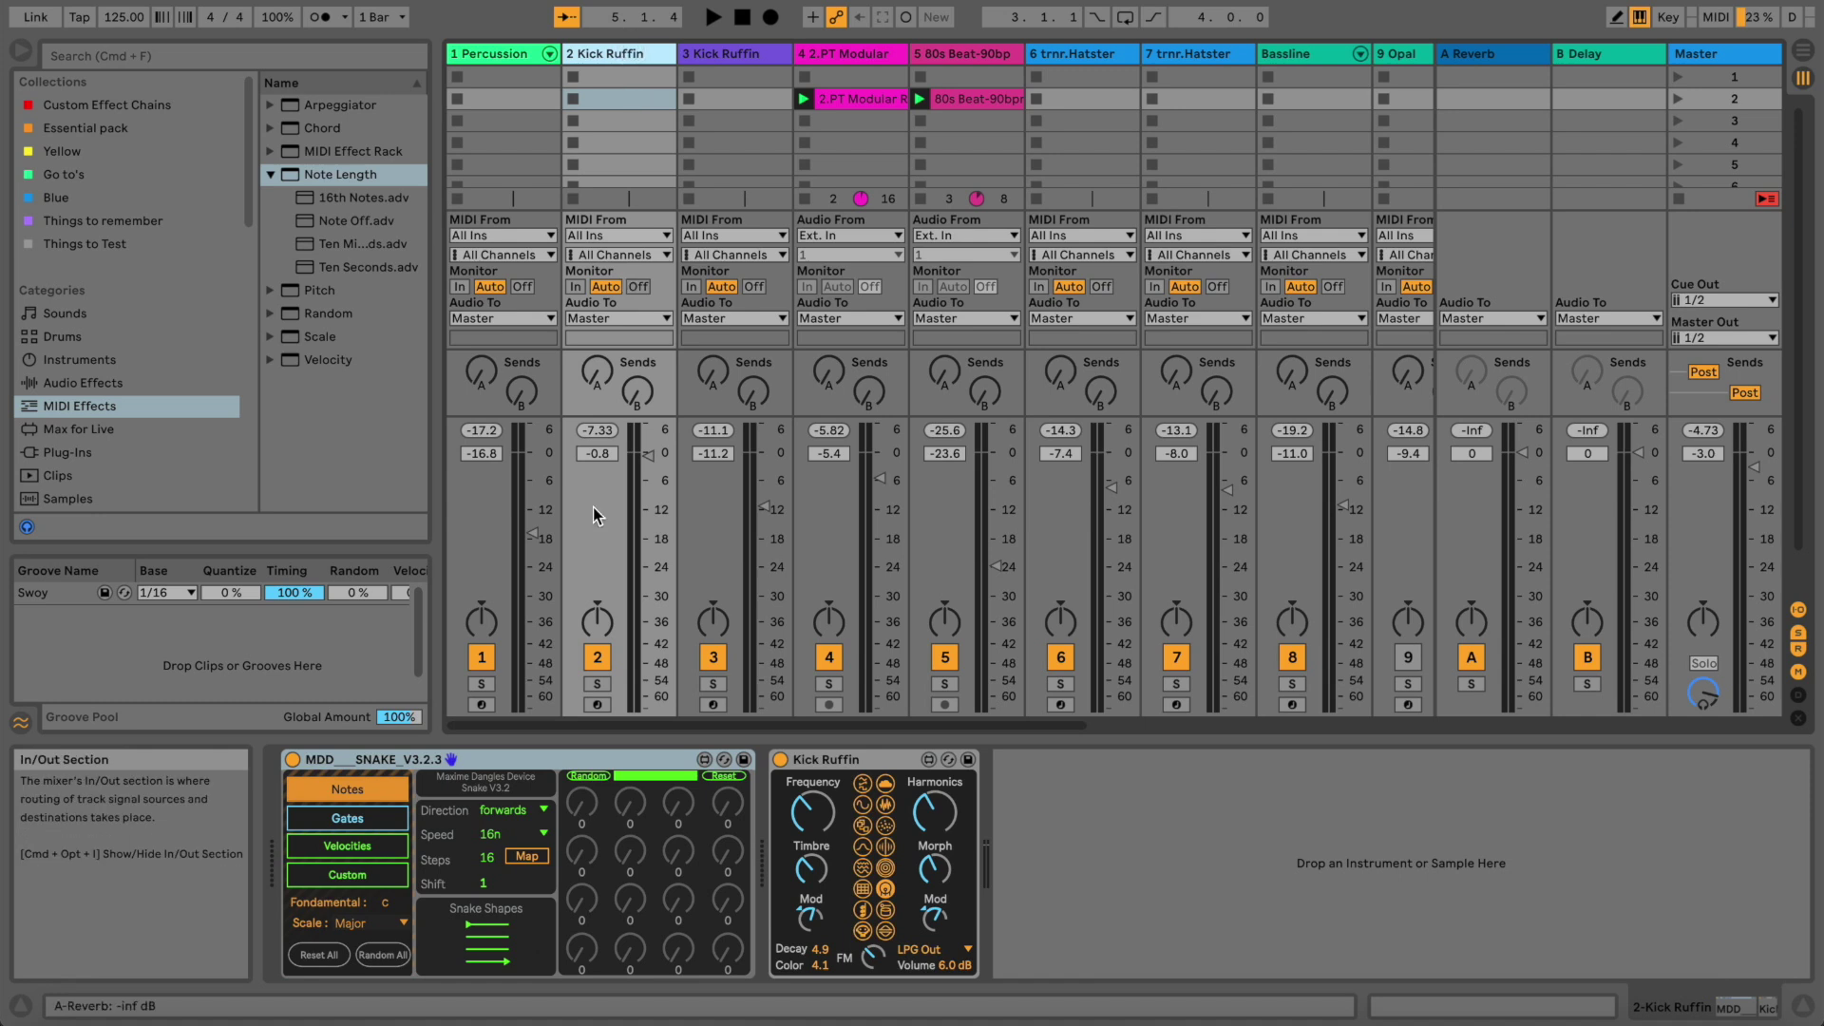
left_click(384, 816)
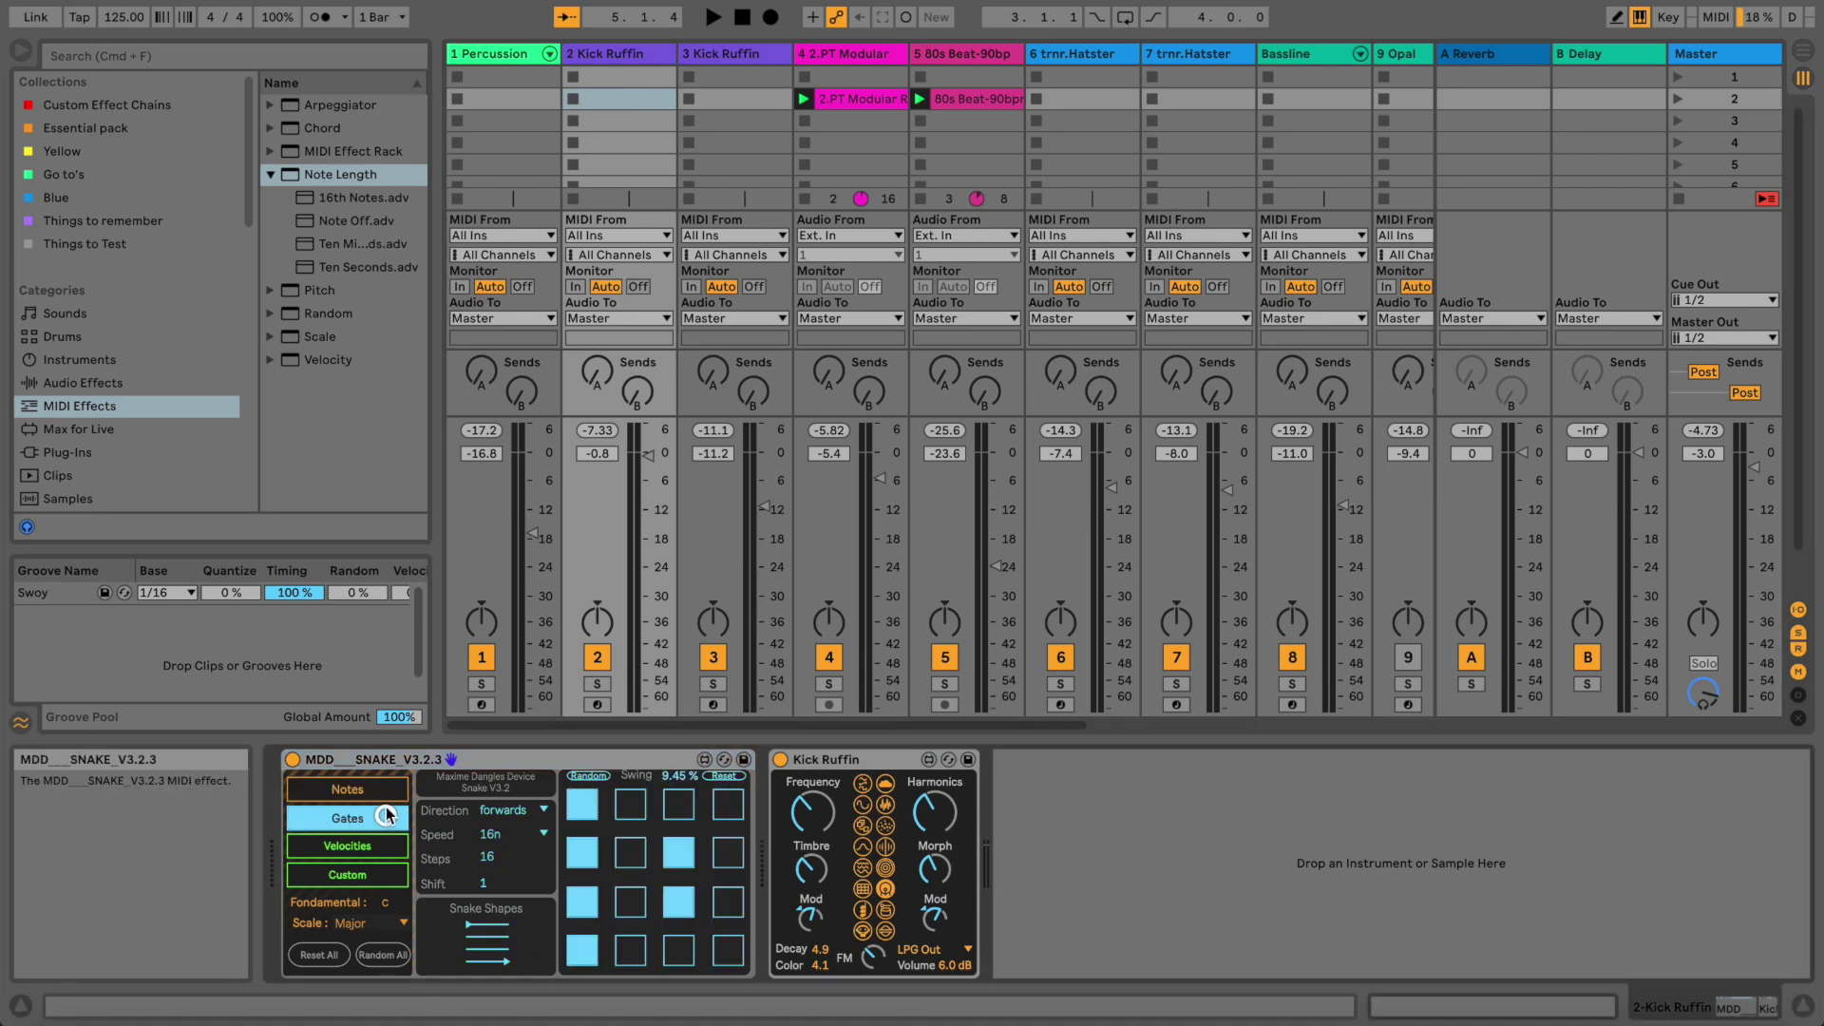
left_click(385, 792)
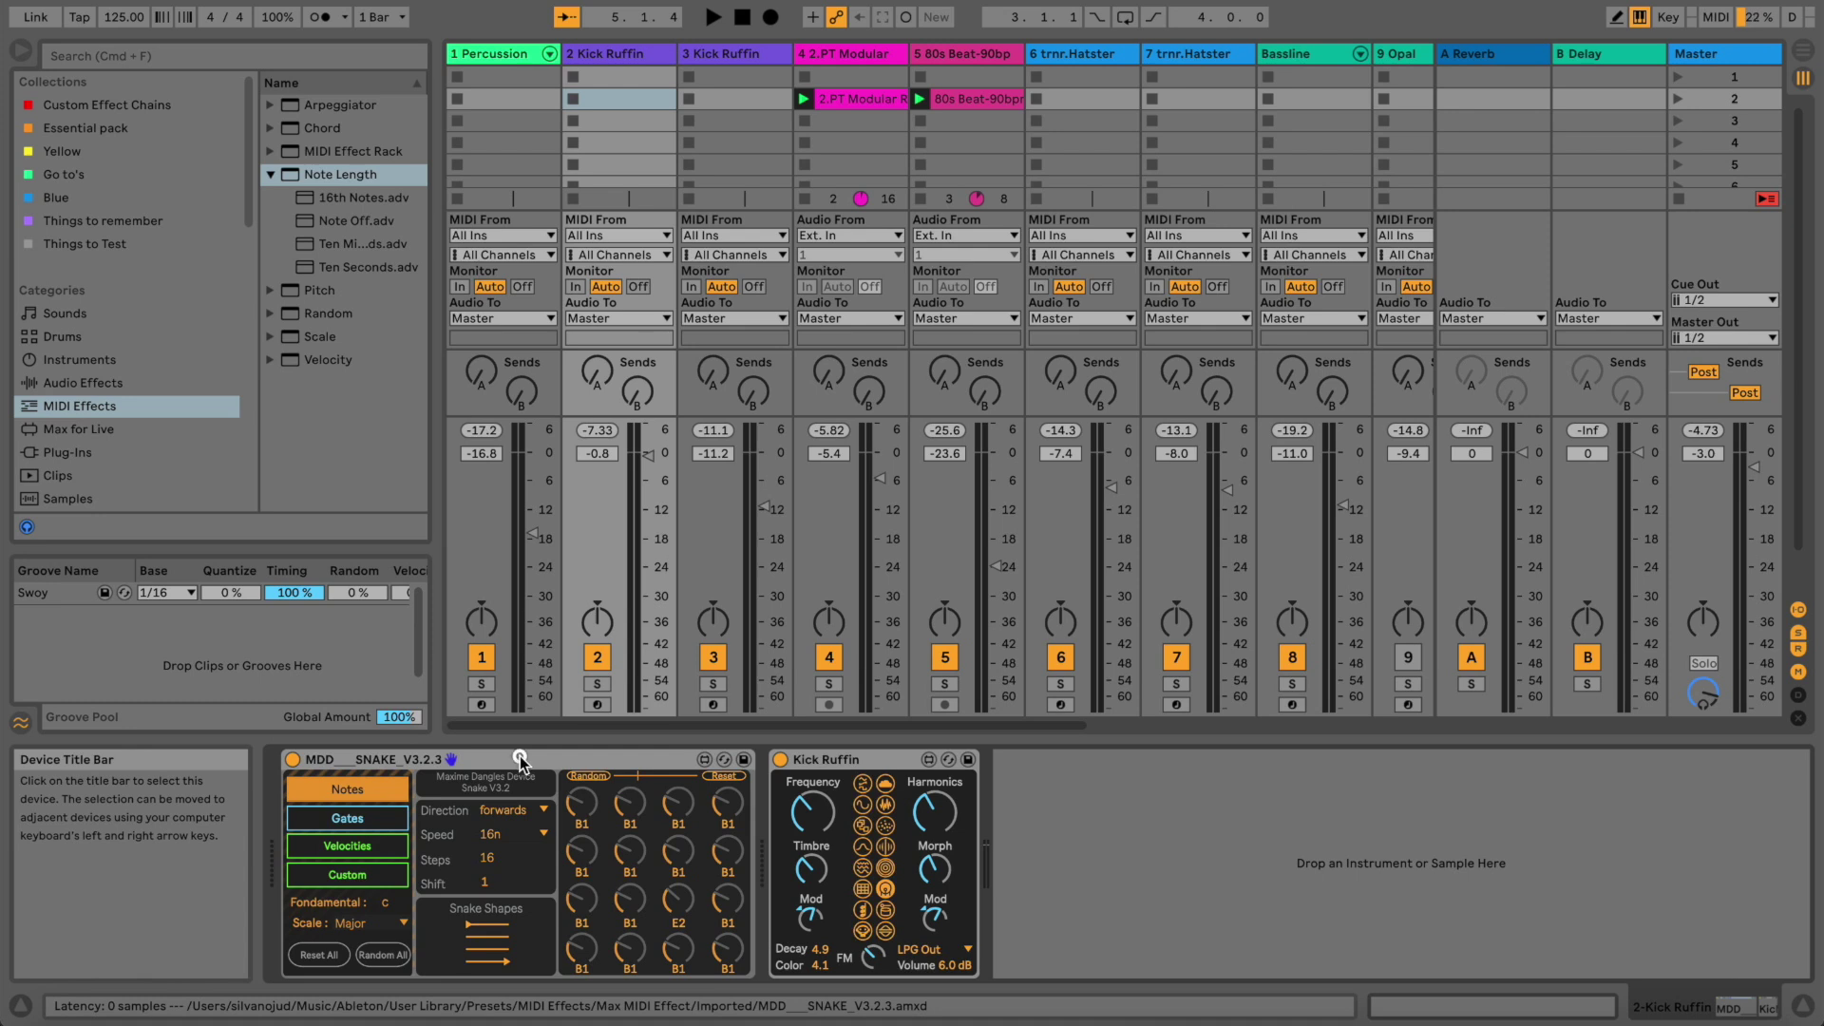
left_click(519, 757)
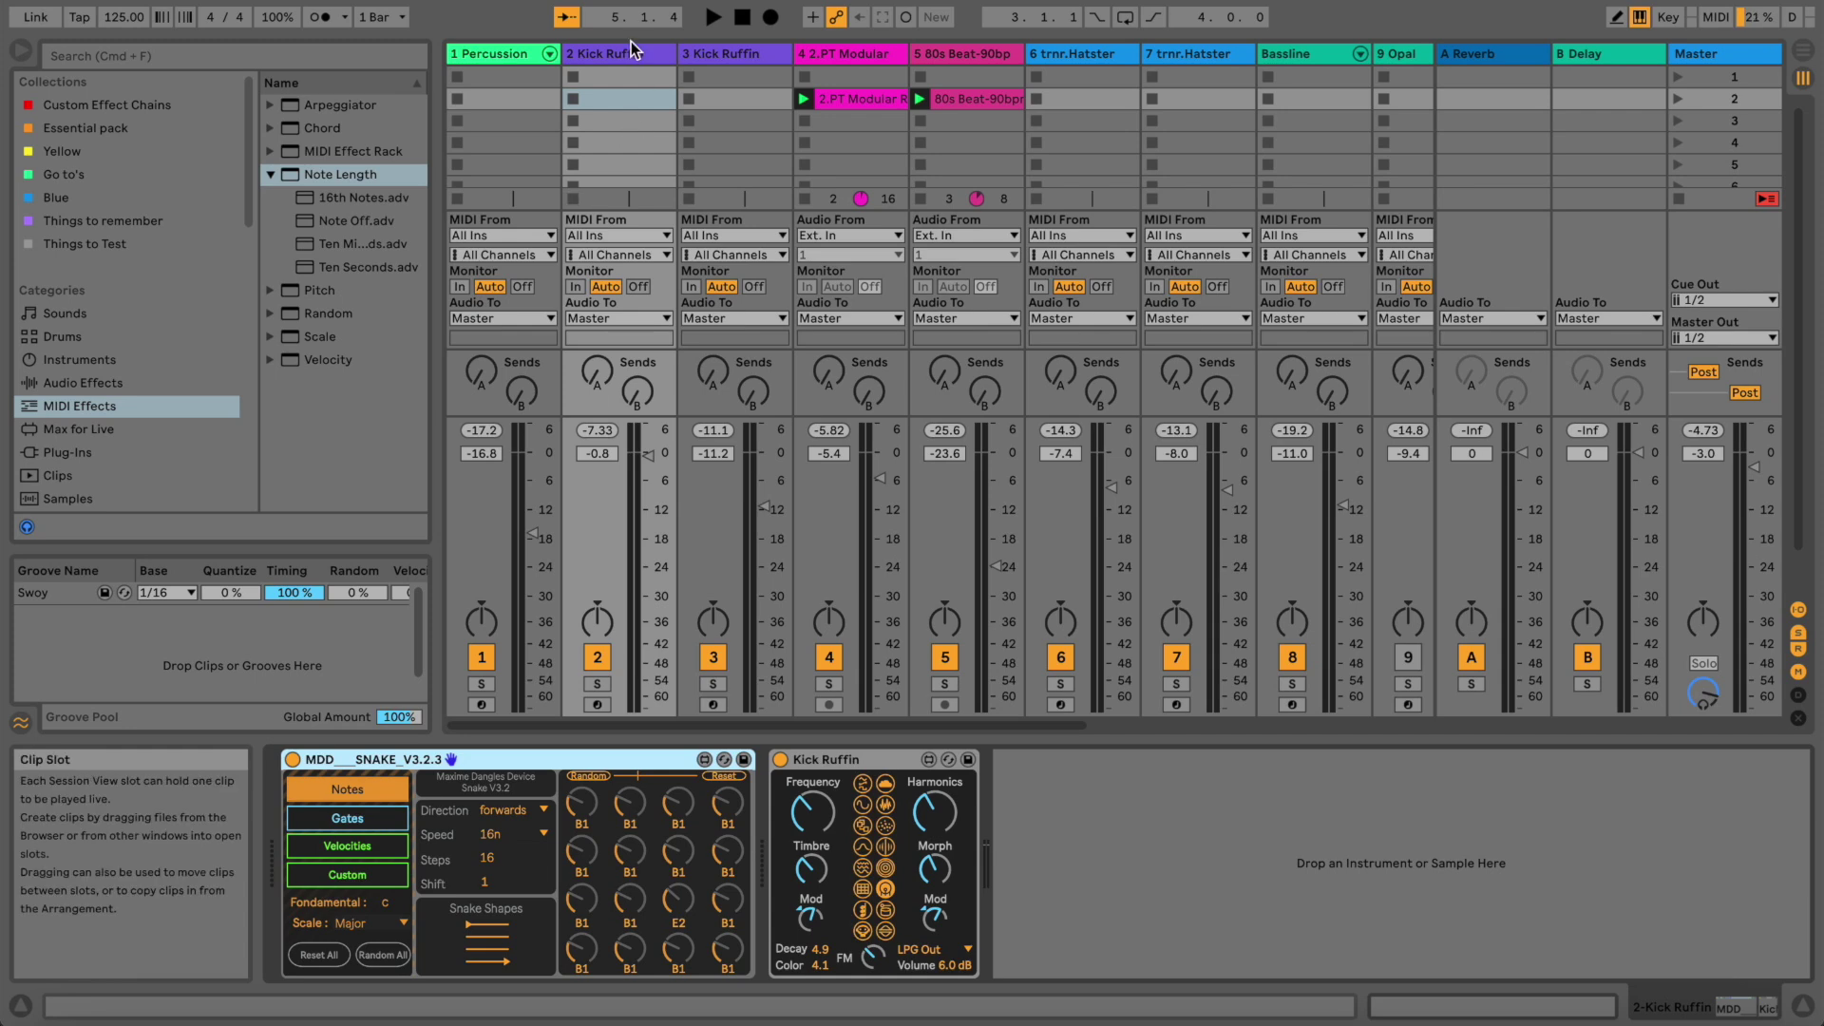
Compare the device chains of the two Kick Ruffin tracks and view the Velocities and Custom sequencer pages on track 3
left_click(749, 50)
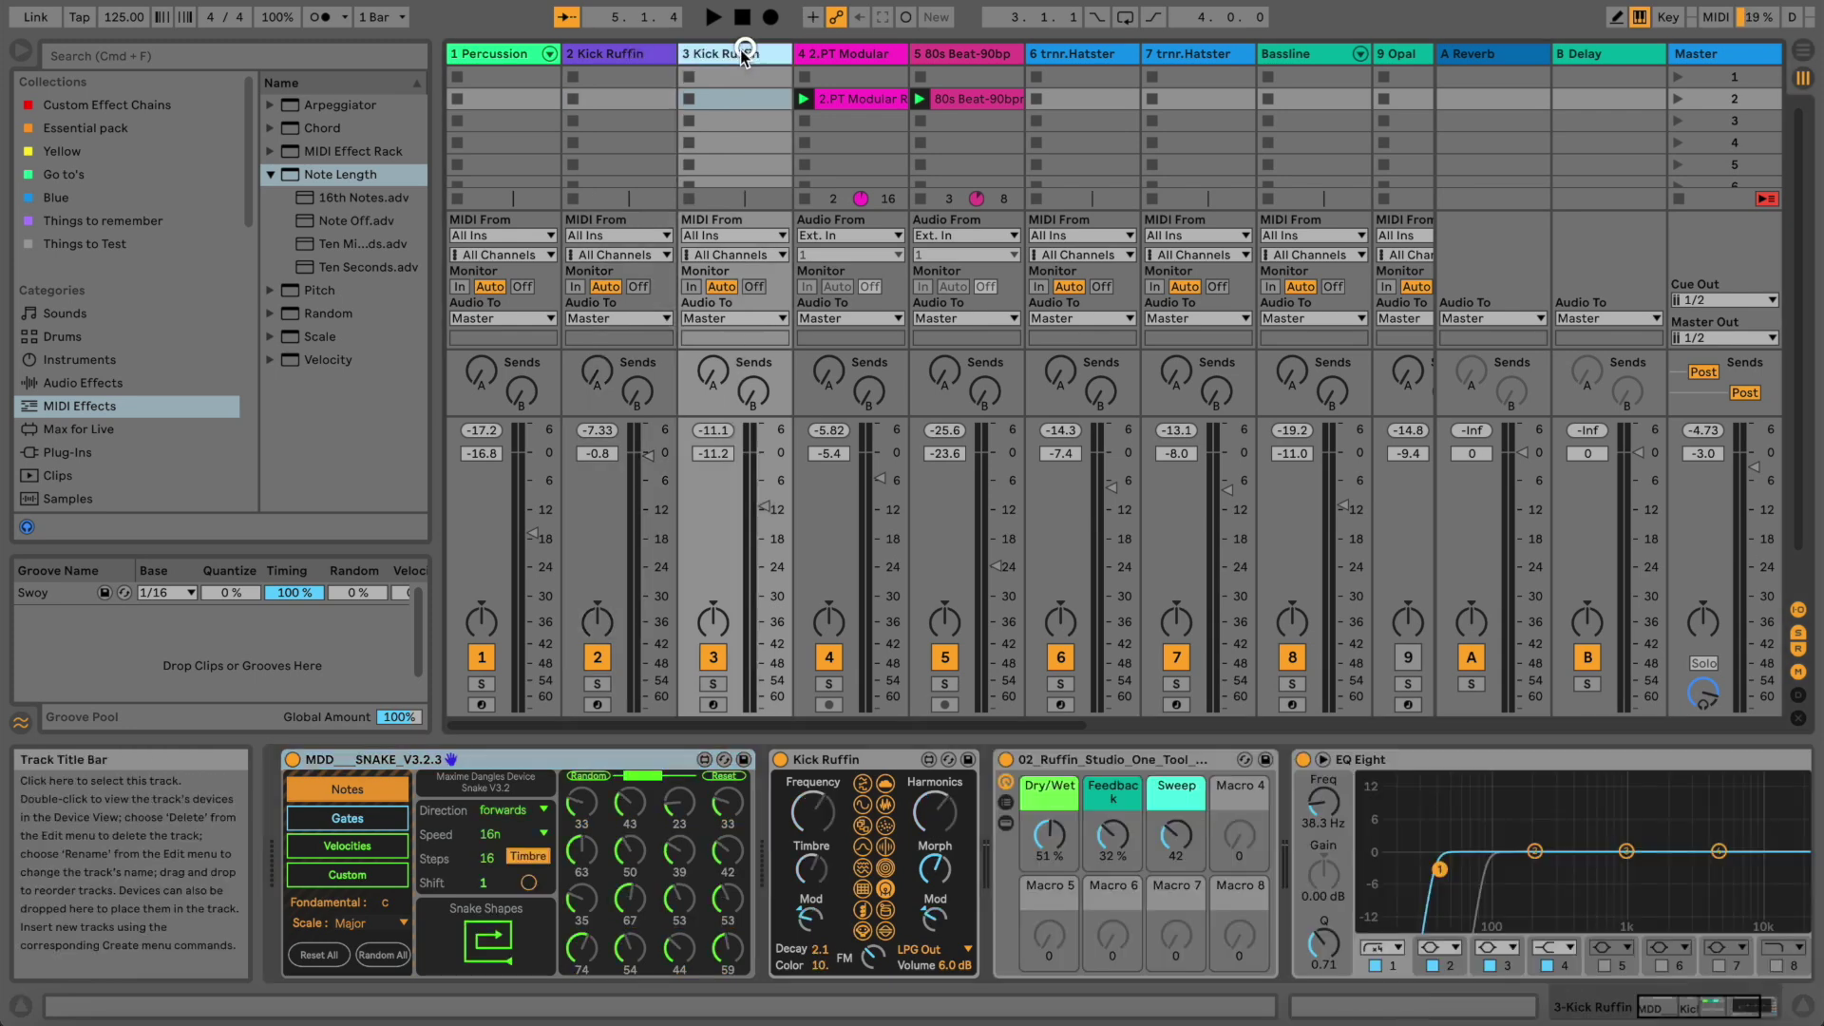
left_click(669, 53)
left_click(716, 57)
left_click(627, 55)
left_click(769, 49)
left_click(383, 849)
left_click(382, 875)
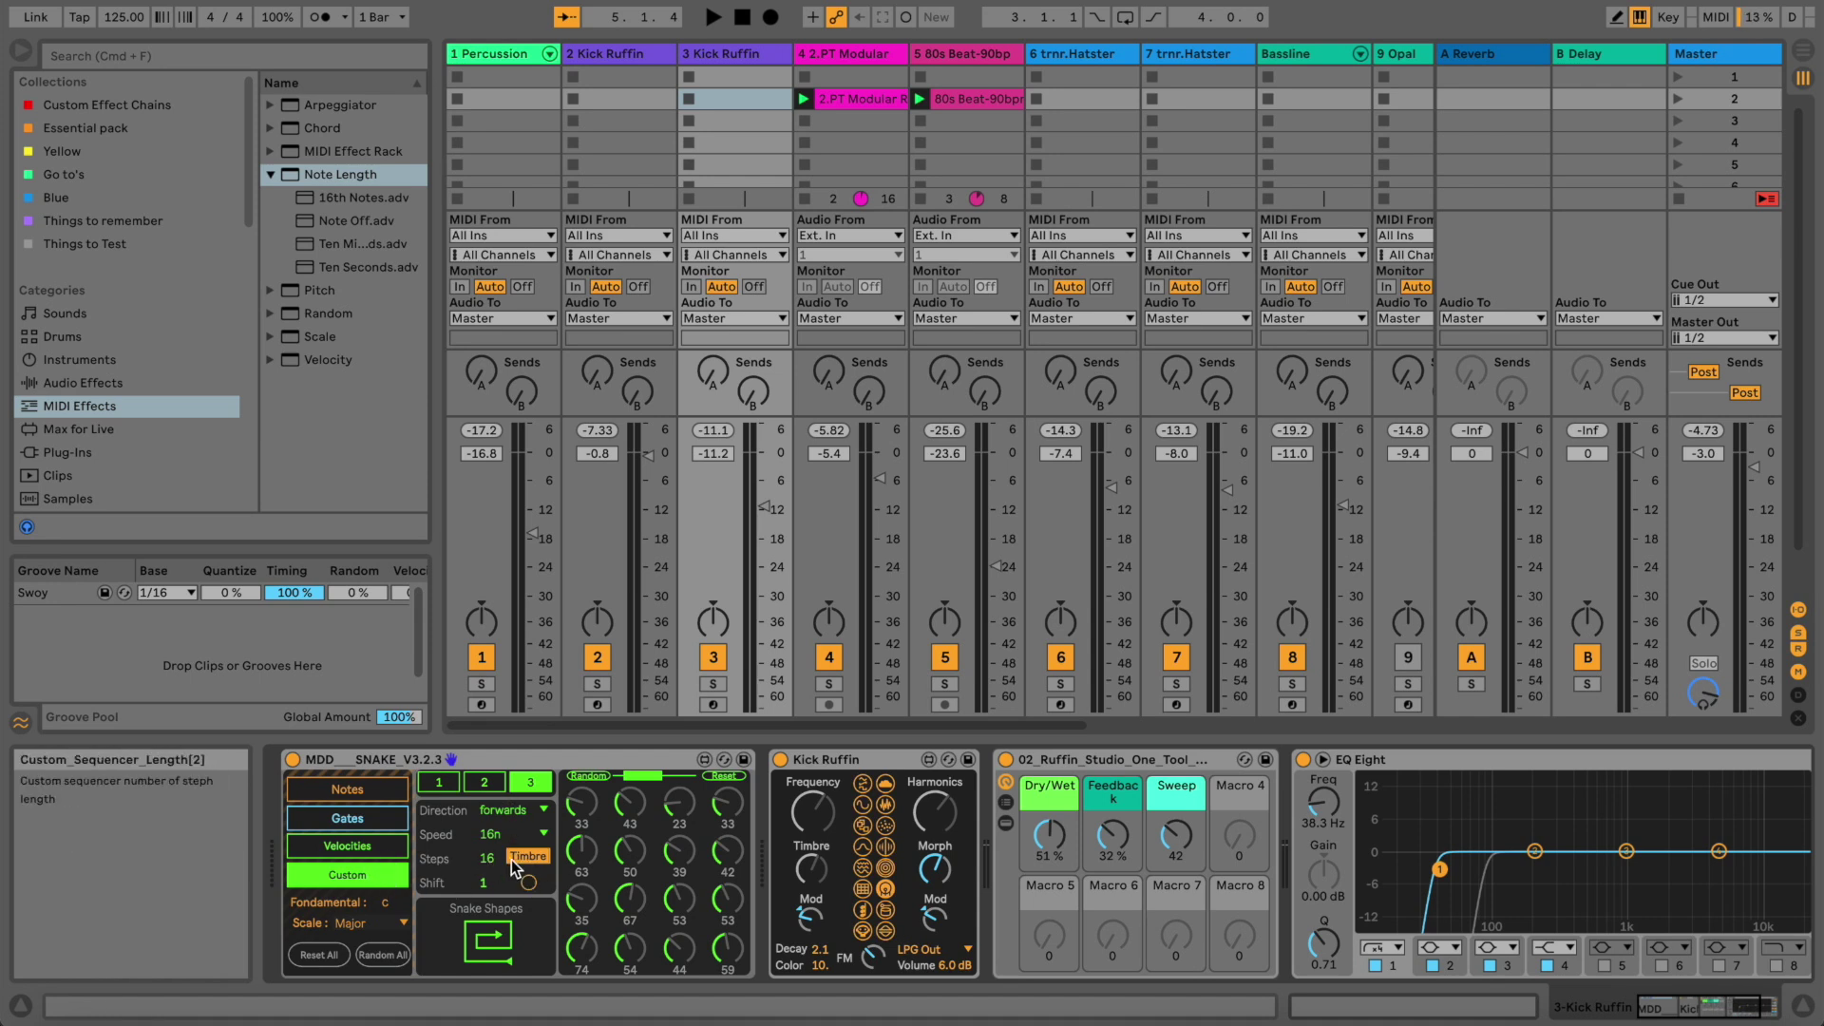
Solo the track 3 Kick Ruffin, listen to it with its modulated parameters, and stop playback
left_click(710, 684)
key("space")
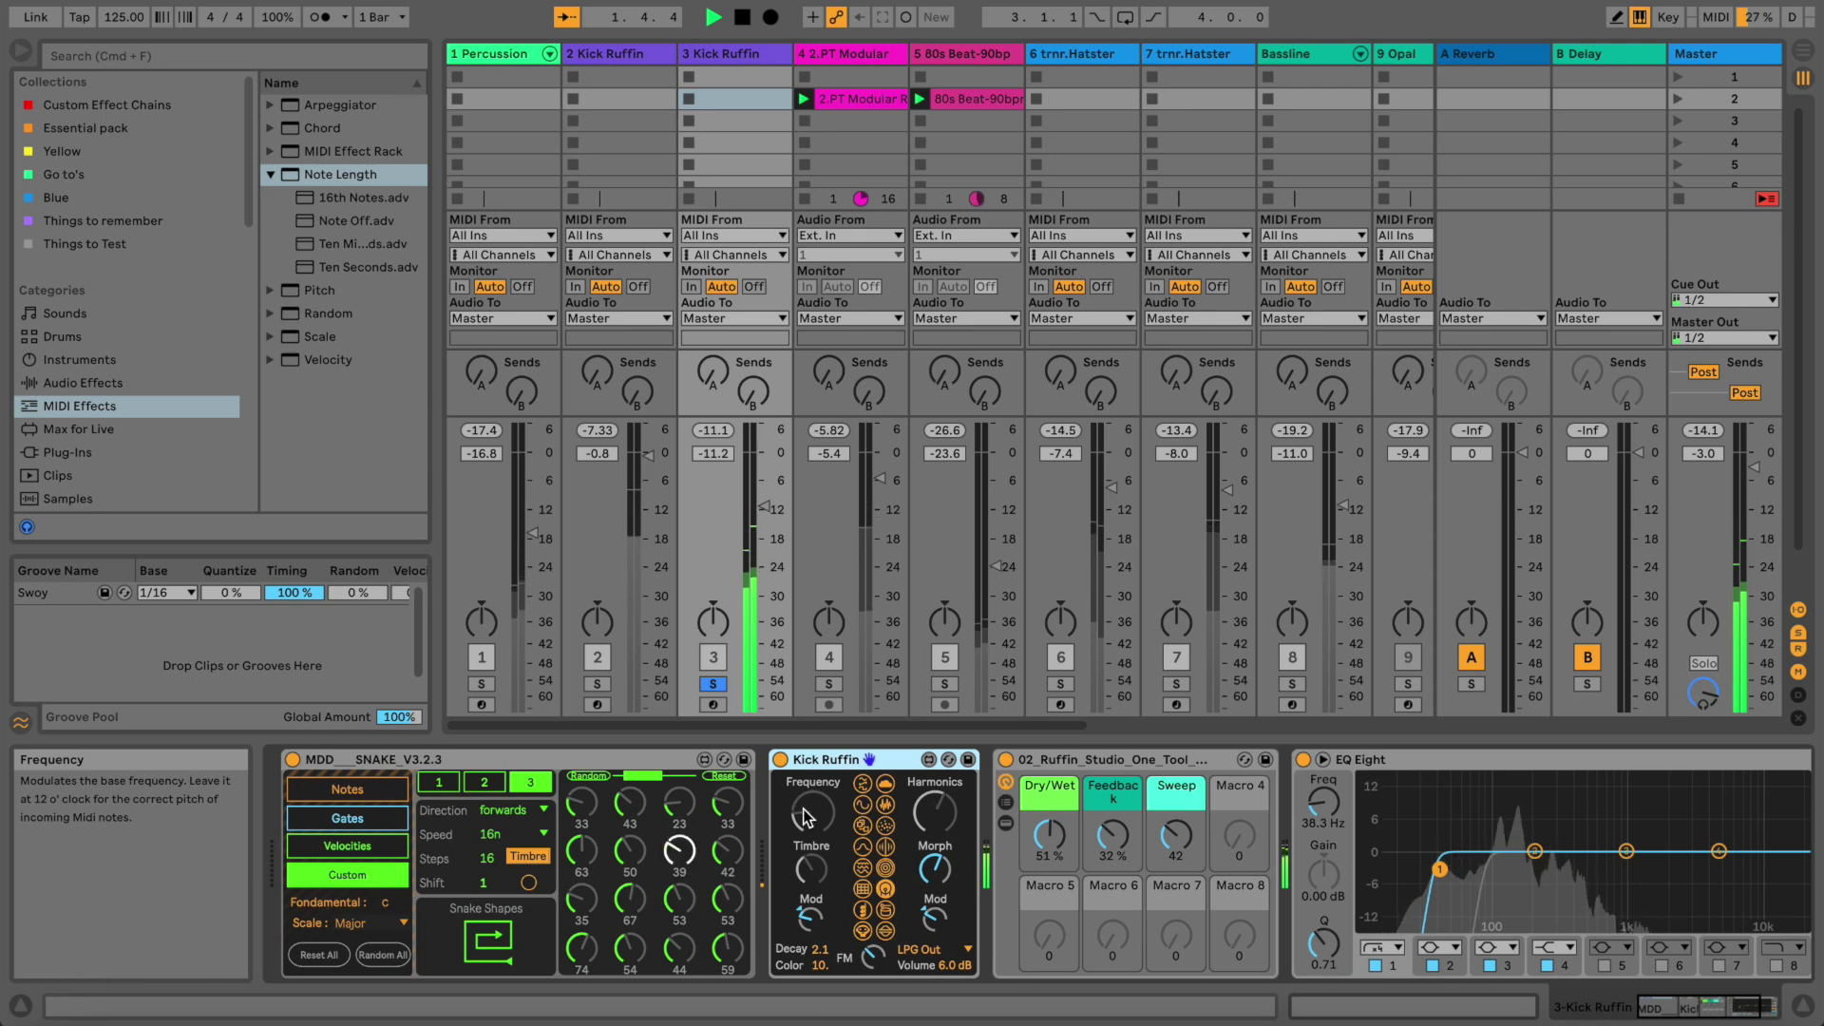
key("space")
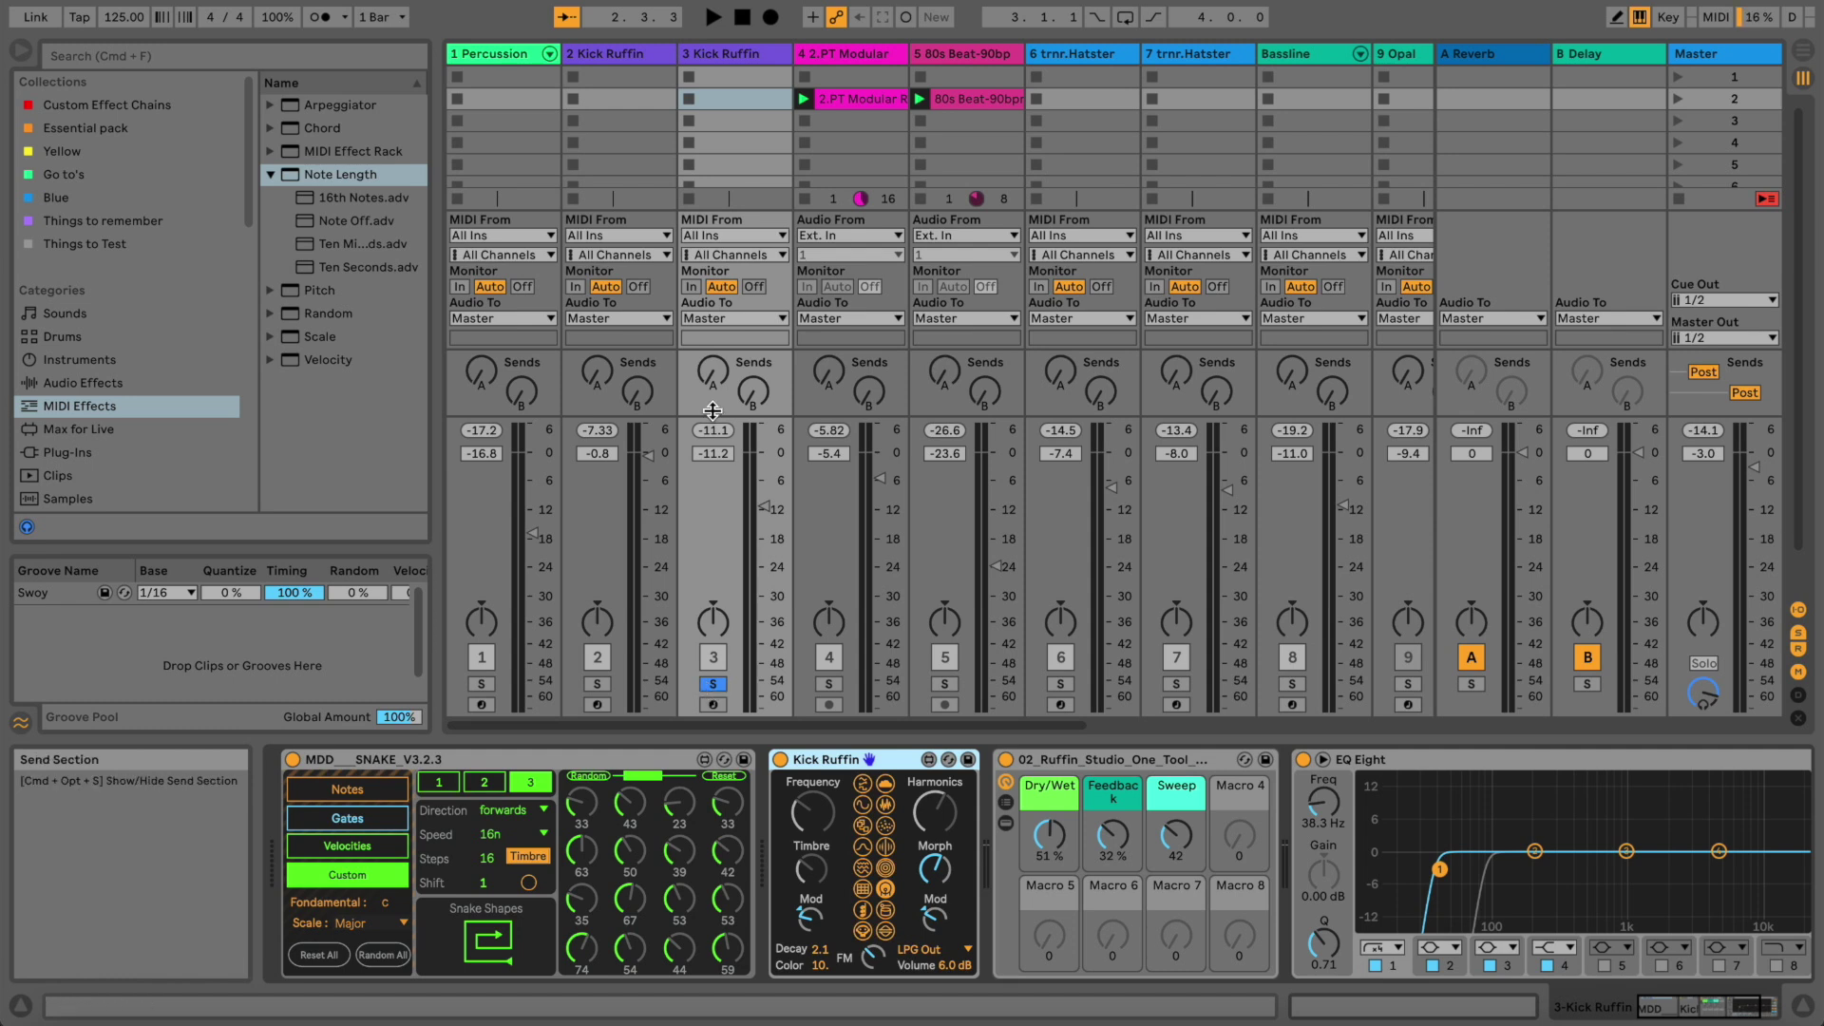
Insert an audio track after track 3 Kick Ruffin and set its audio input to 3-Kick Ruffin
left_click(713, 56)
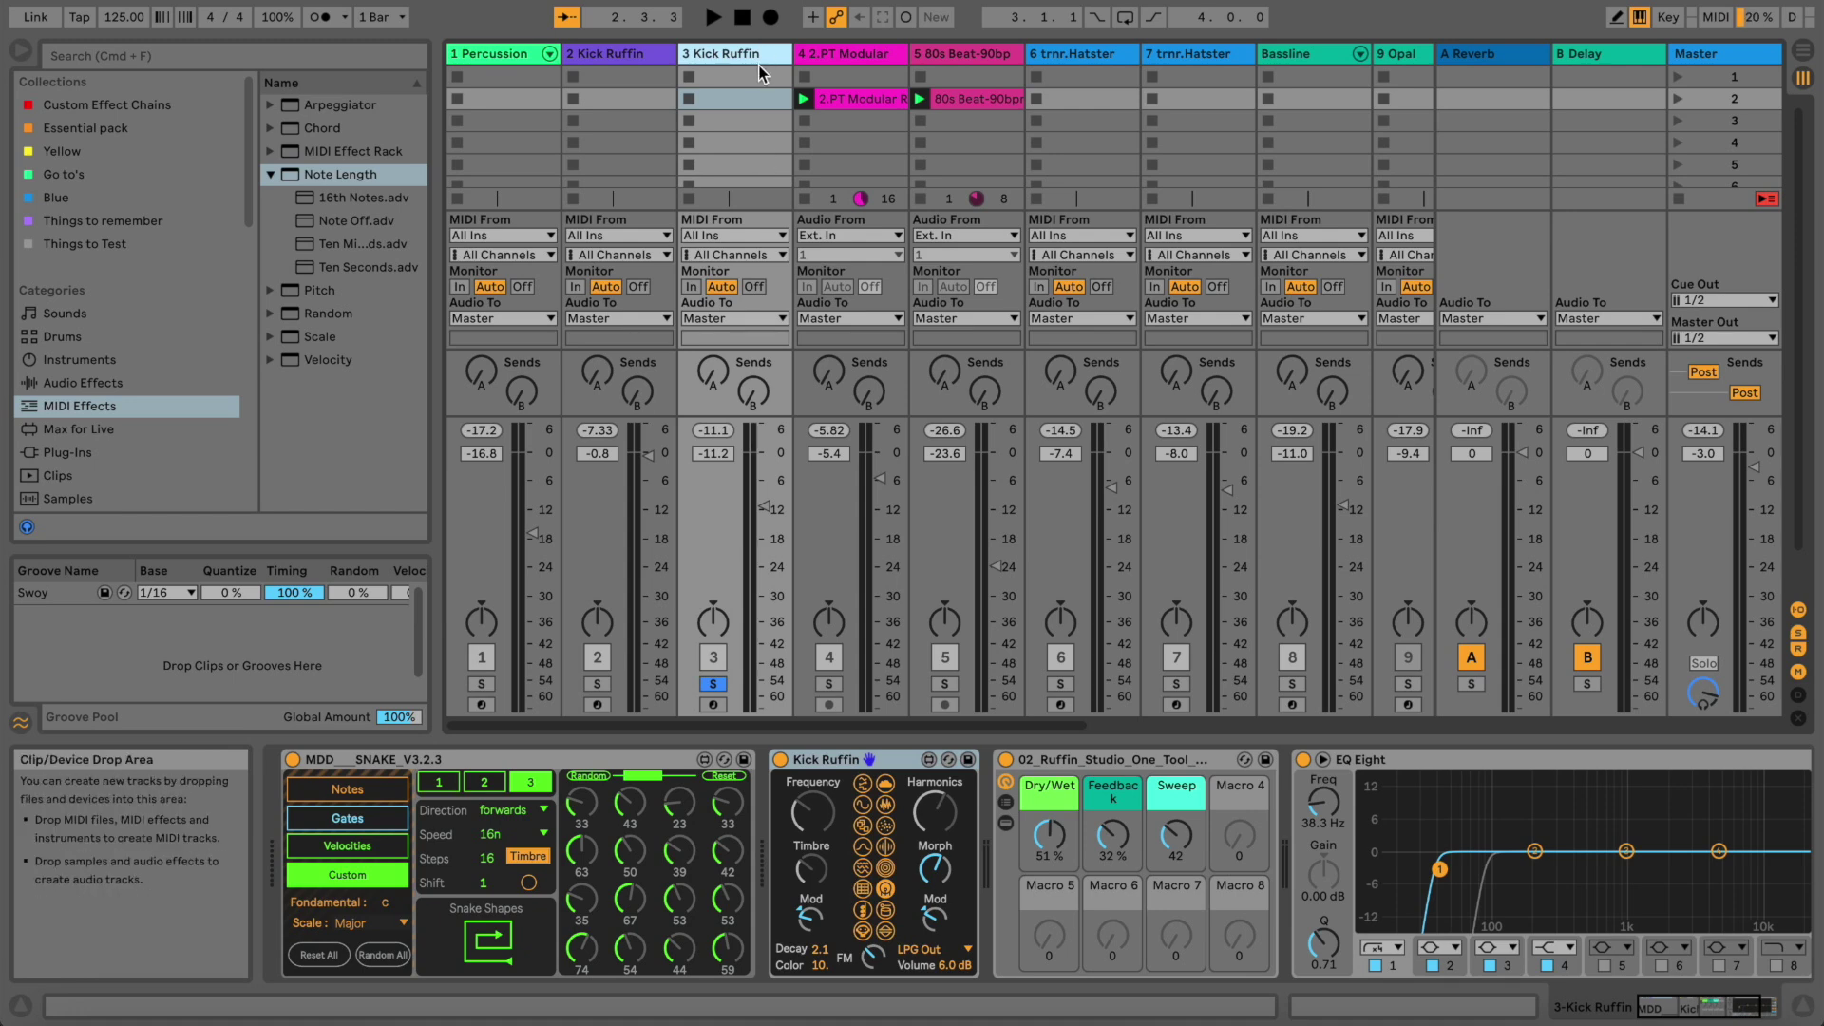
key("super+shift+t")
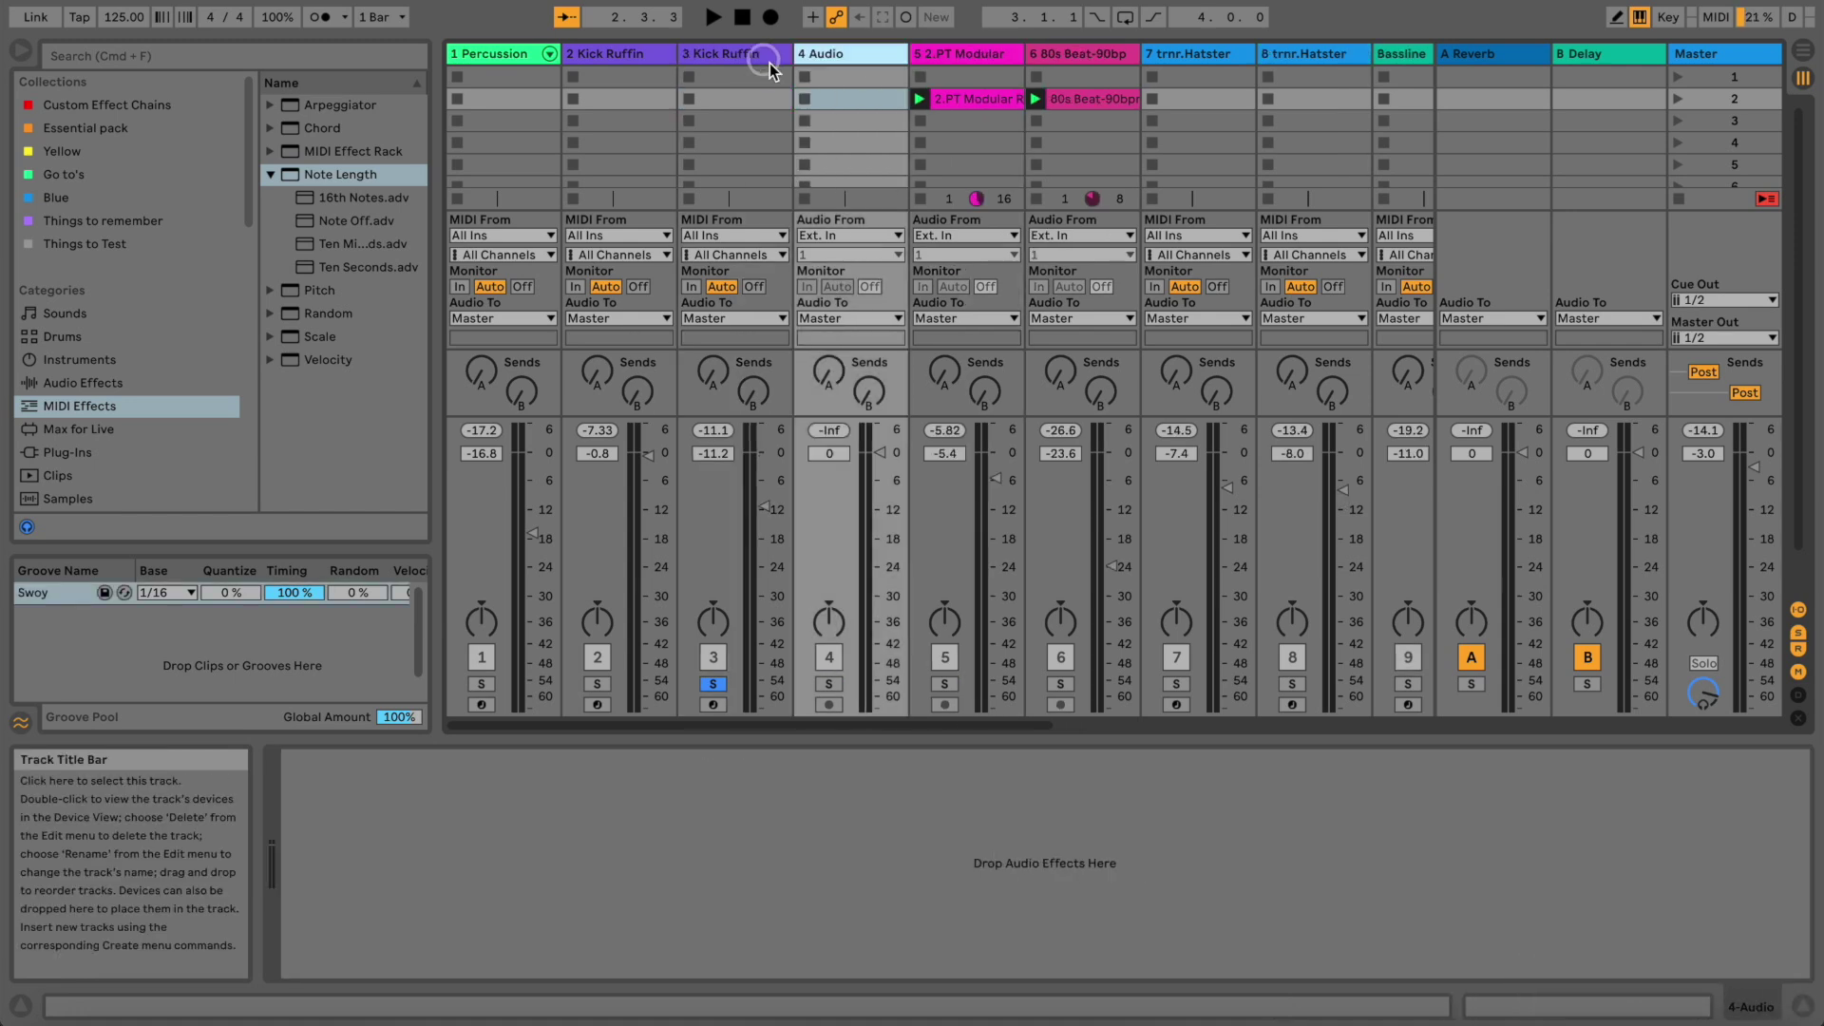
left_click(840, 244)
left_click(840, 241)
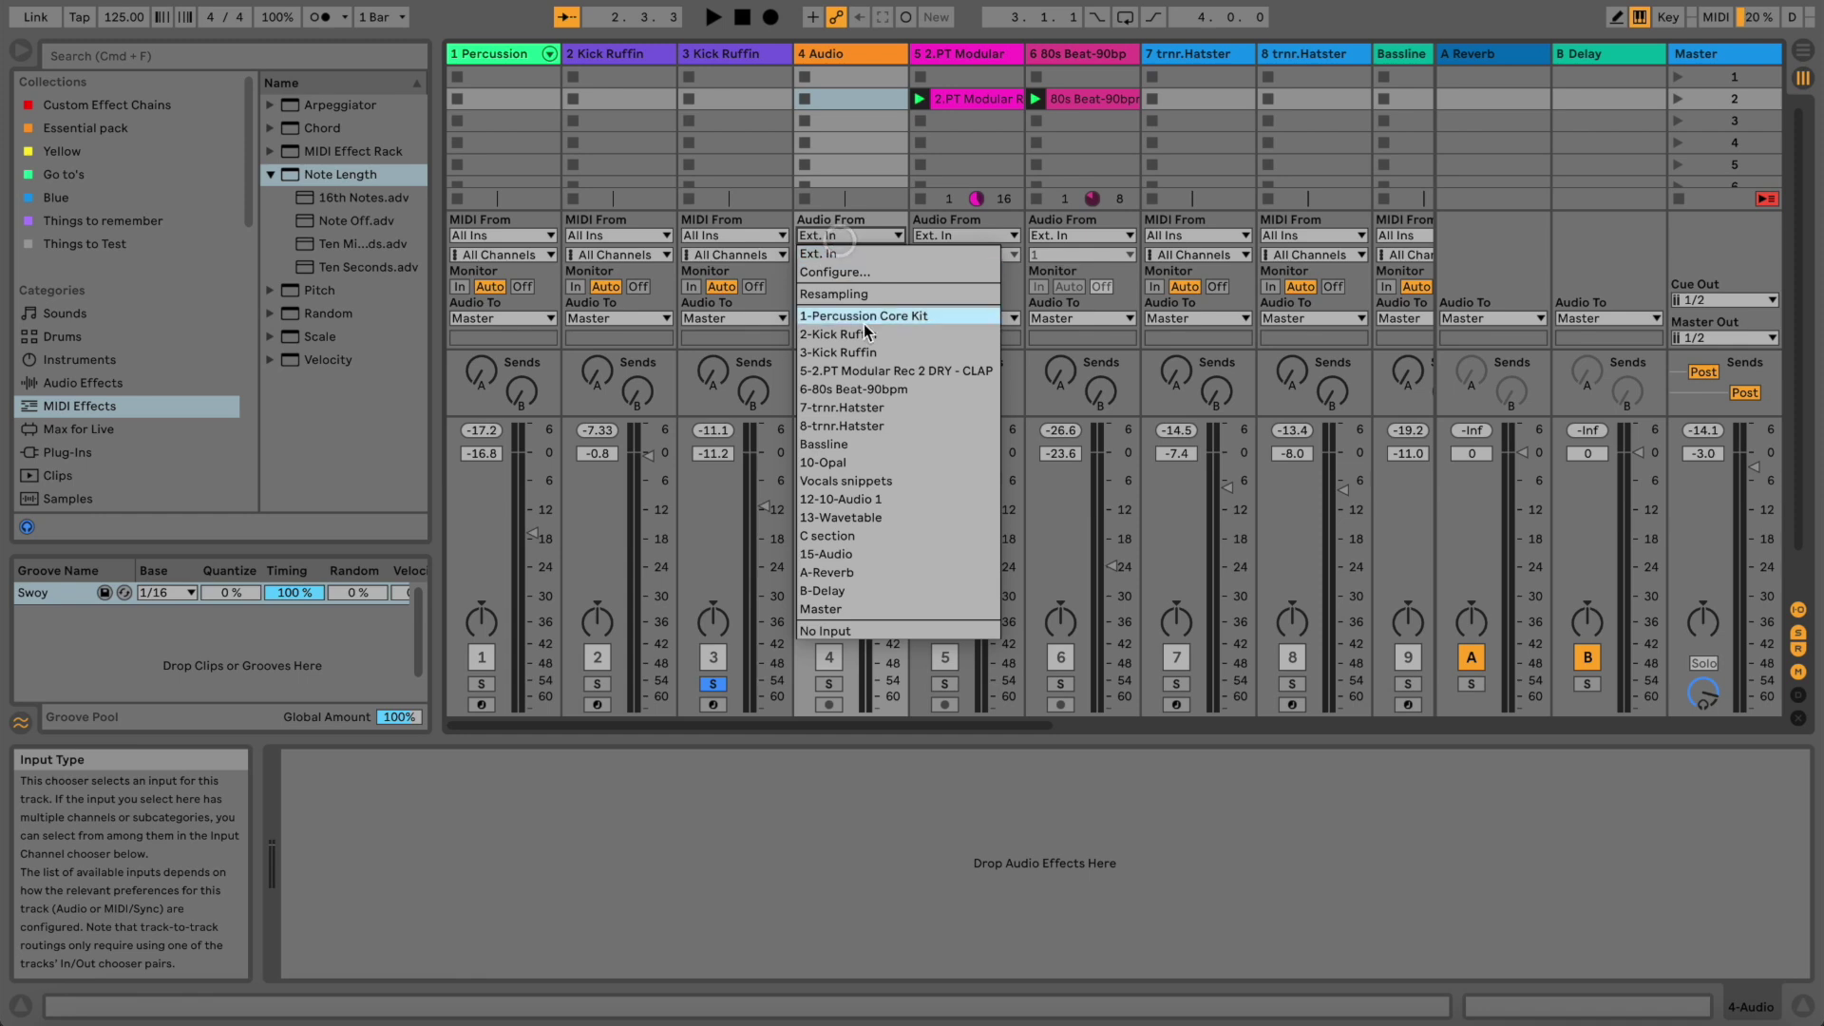
left_click(876, 356)
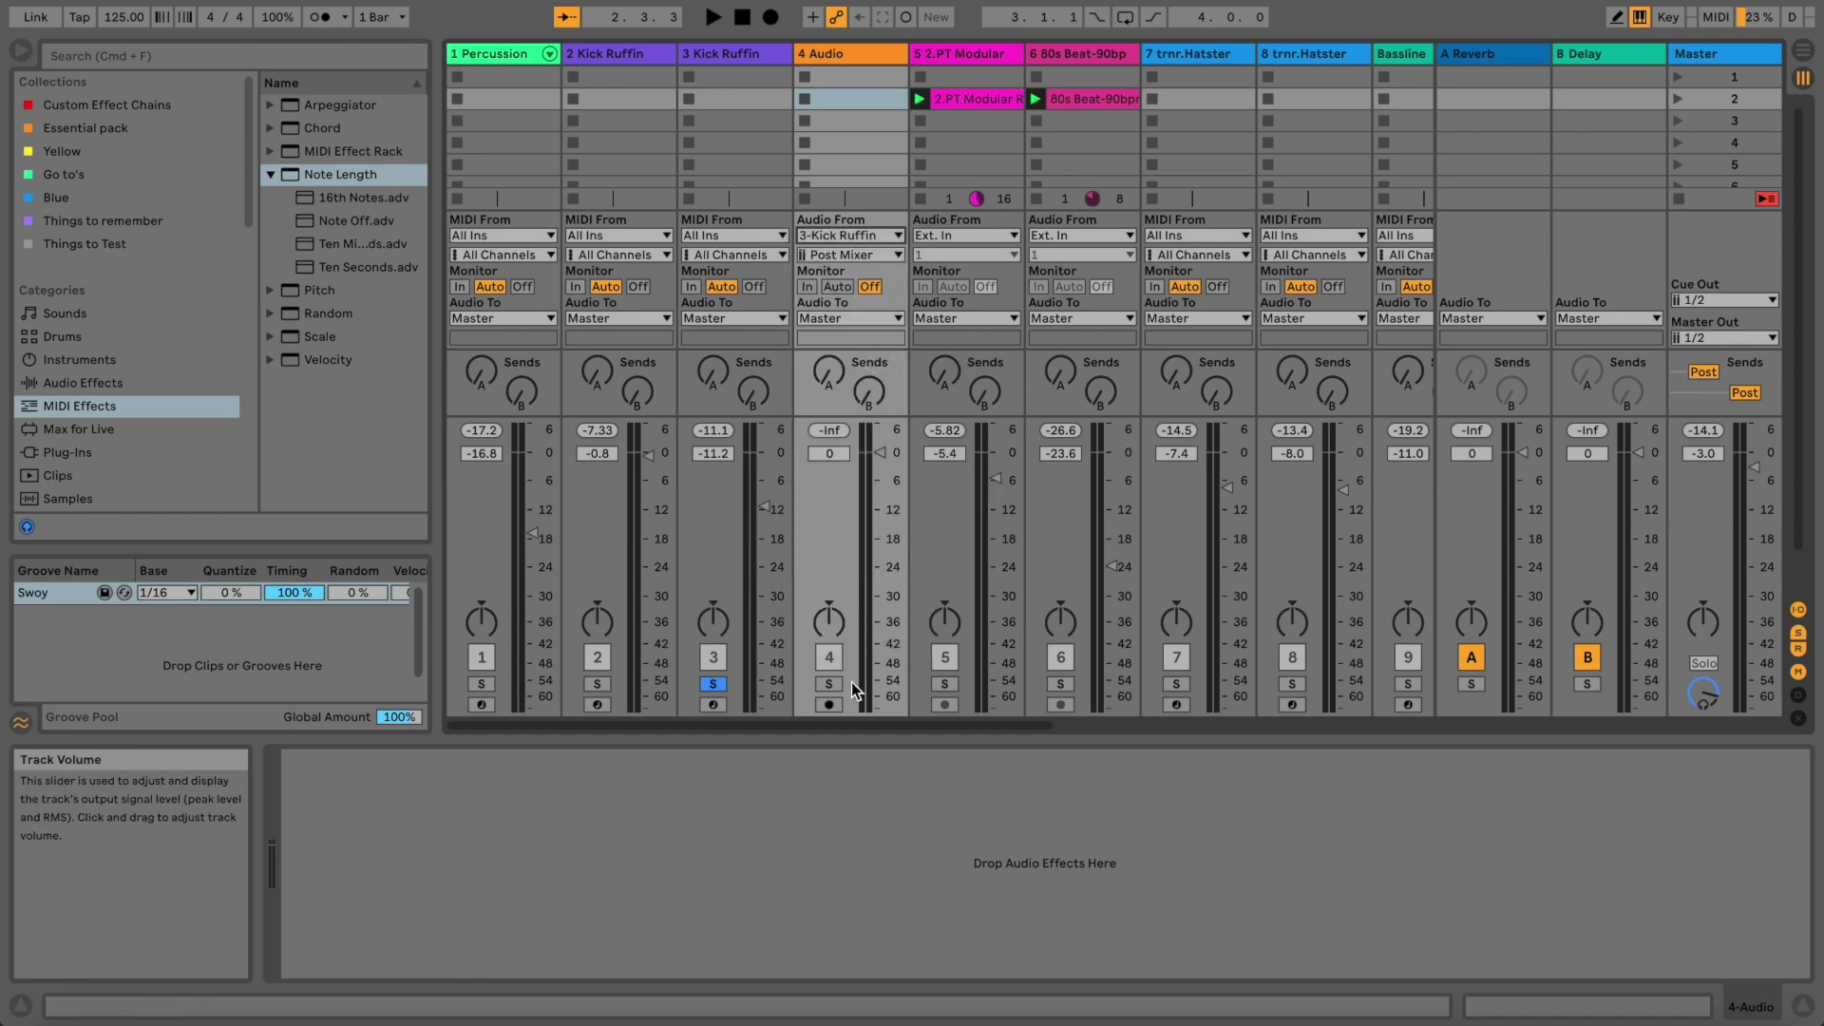
Export the DrumBrain pattern on the Percussion track as a clip and name it Full Clip
left_click(580, 54)
left_click(494, 54)
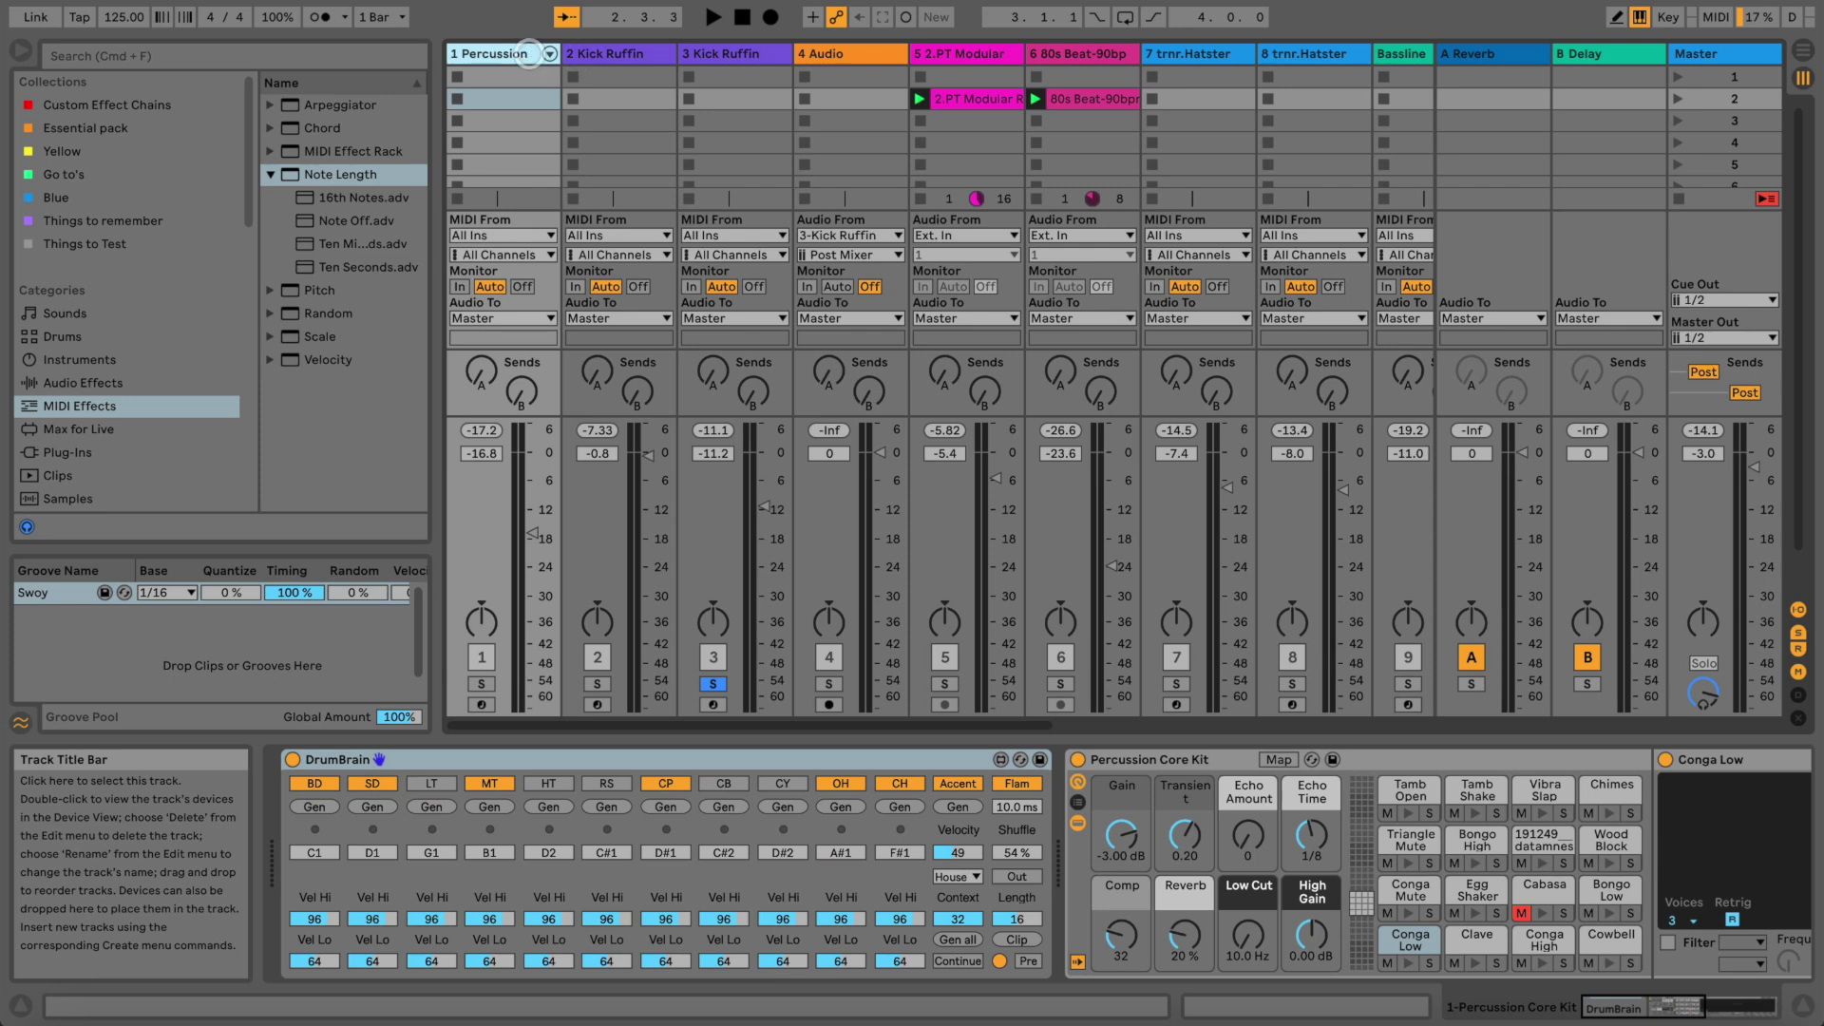
left_click(1011, 943)
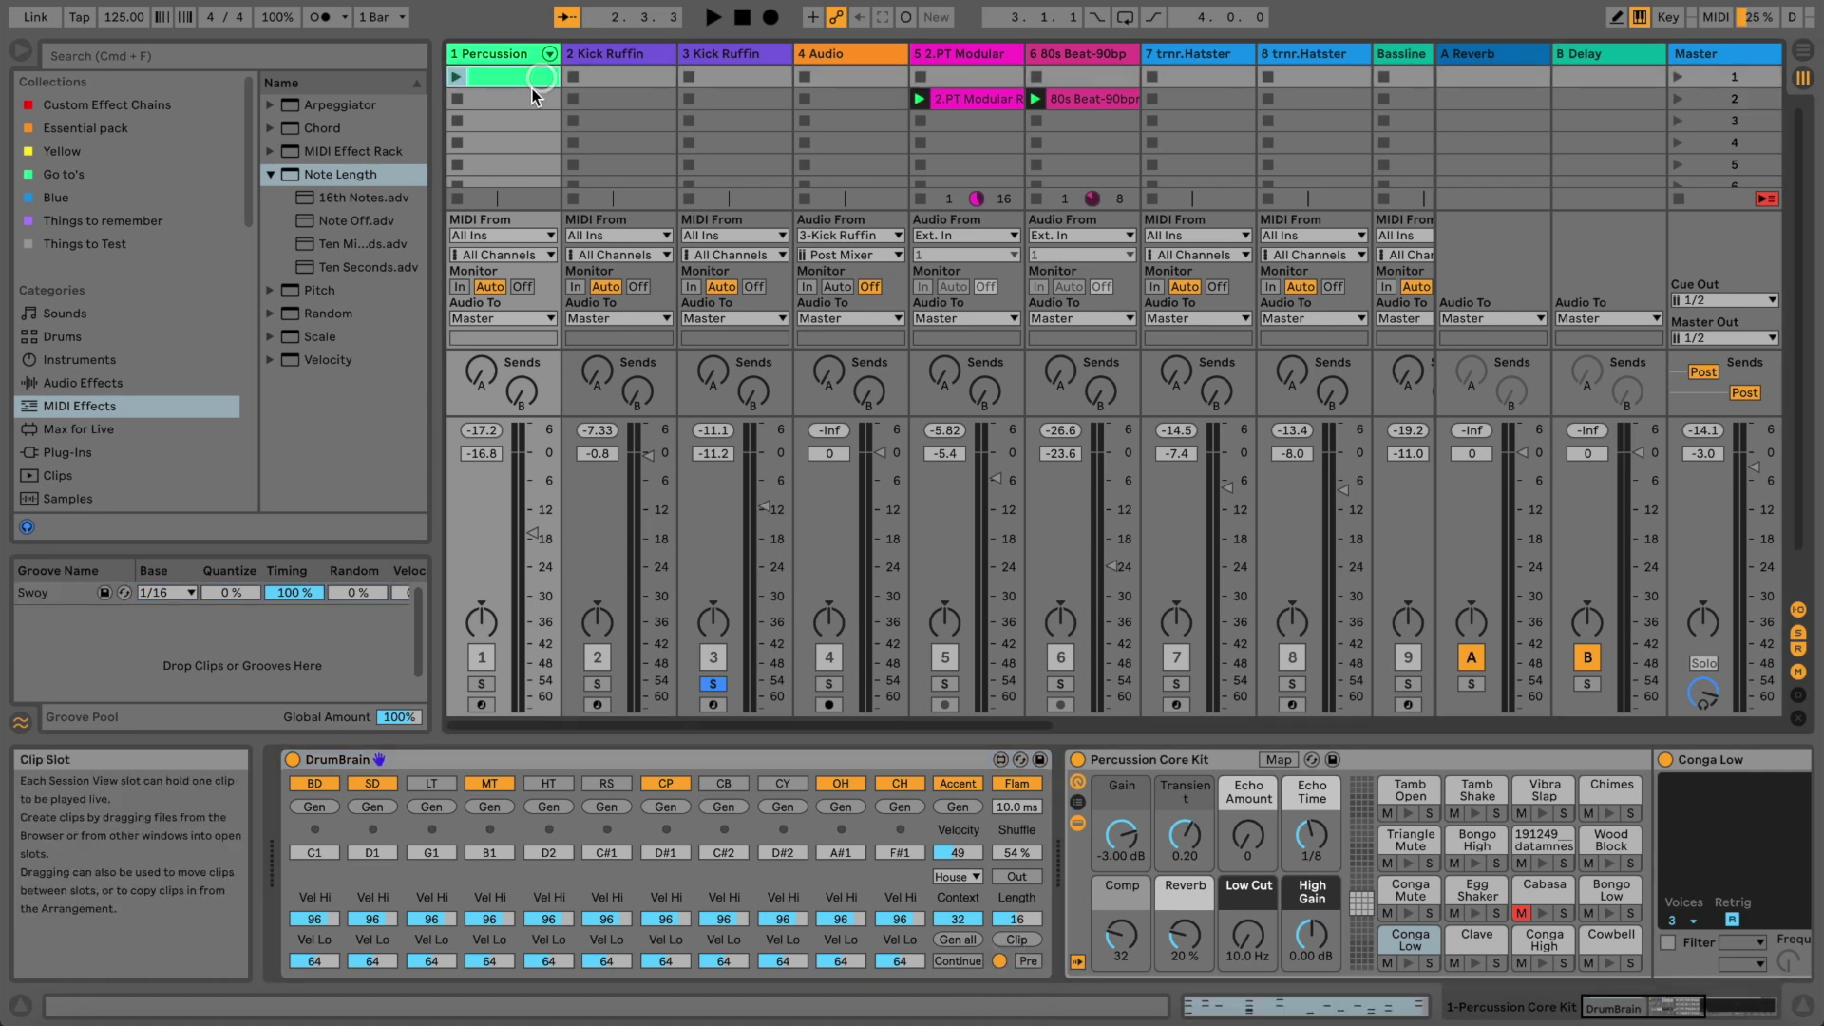
key("super+r")
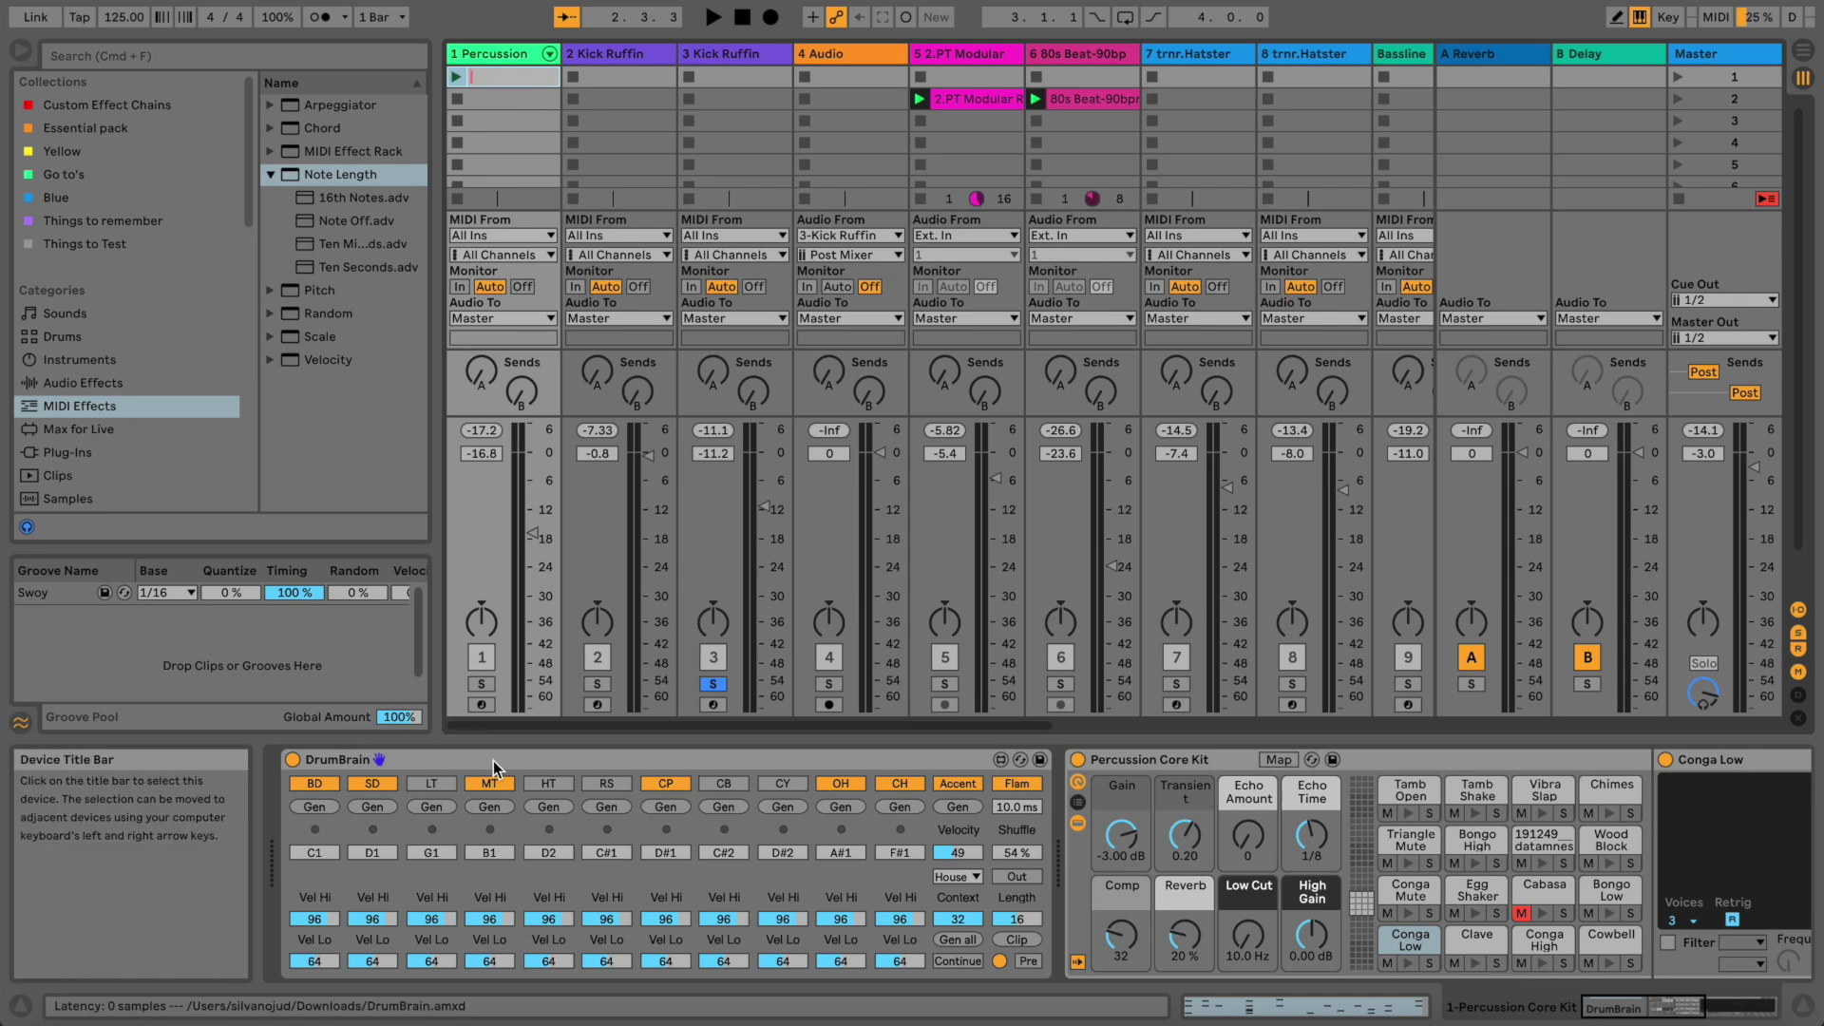
type("Fu")
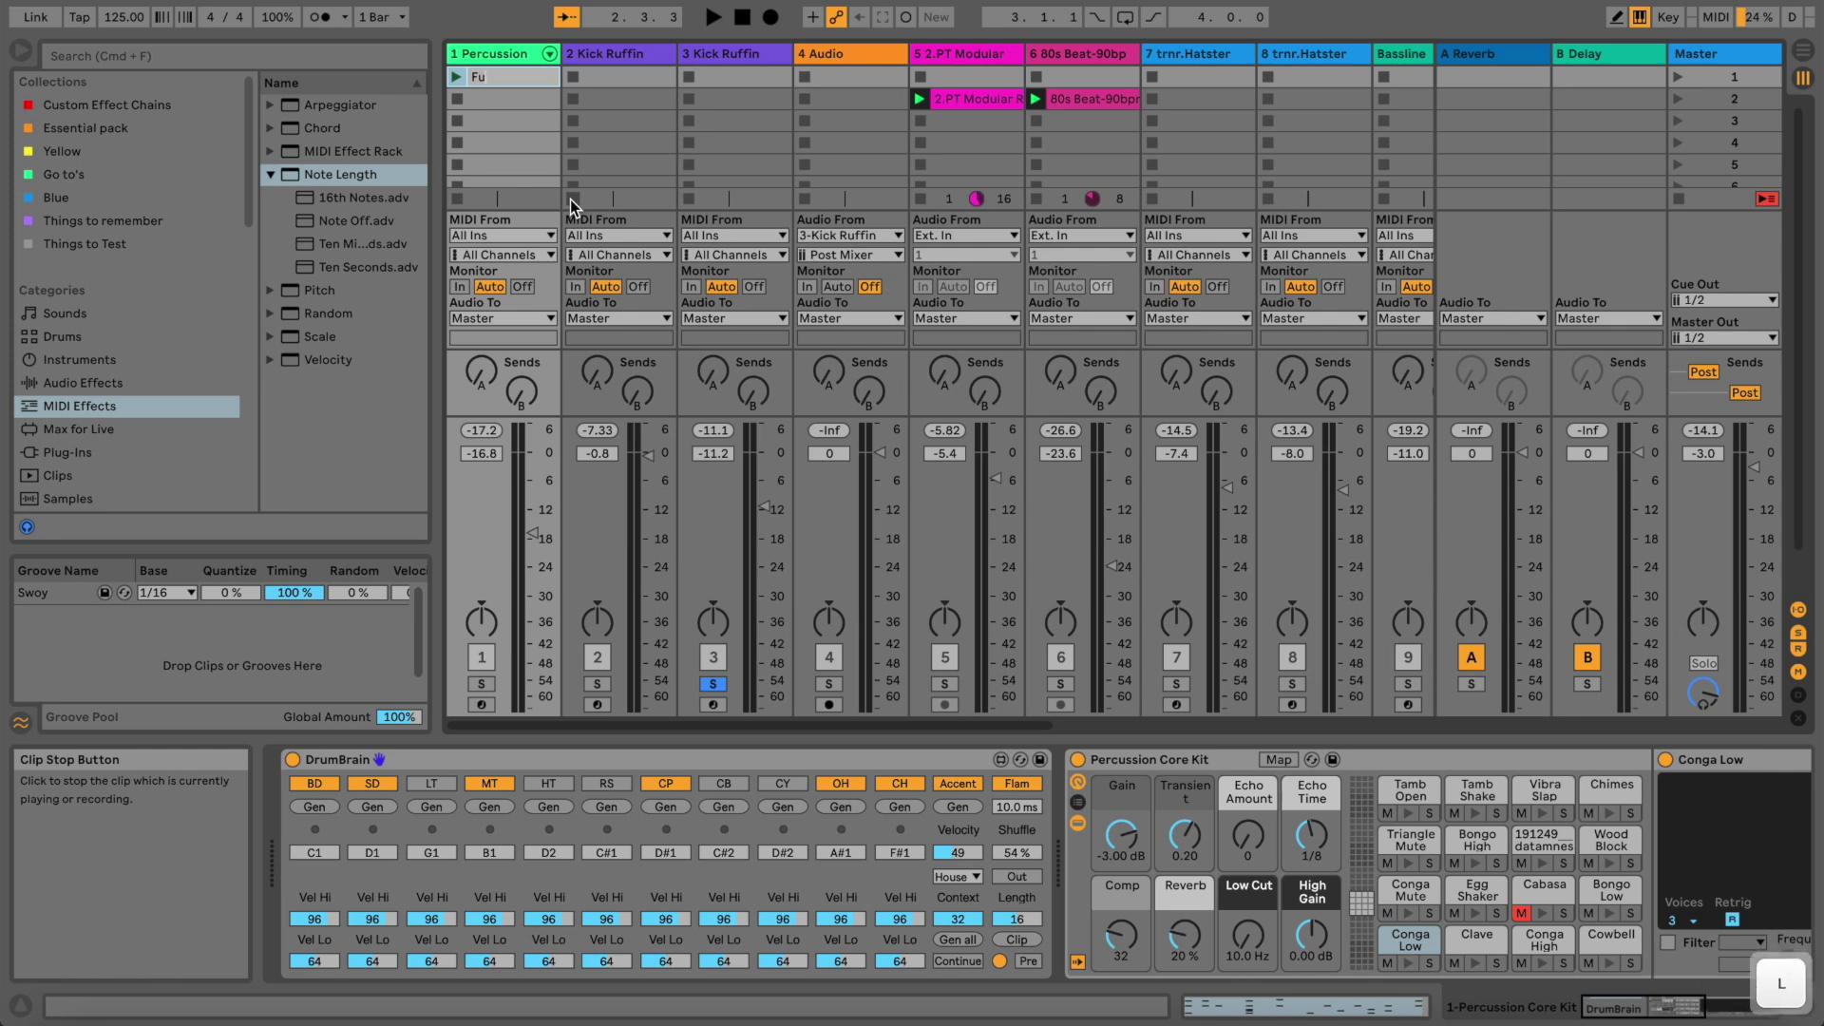
type("ll Clip")
key("Return")
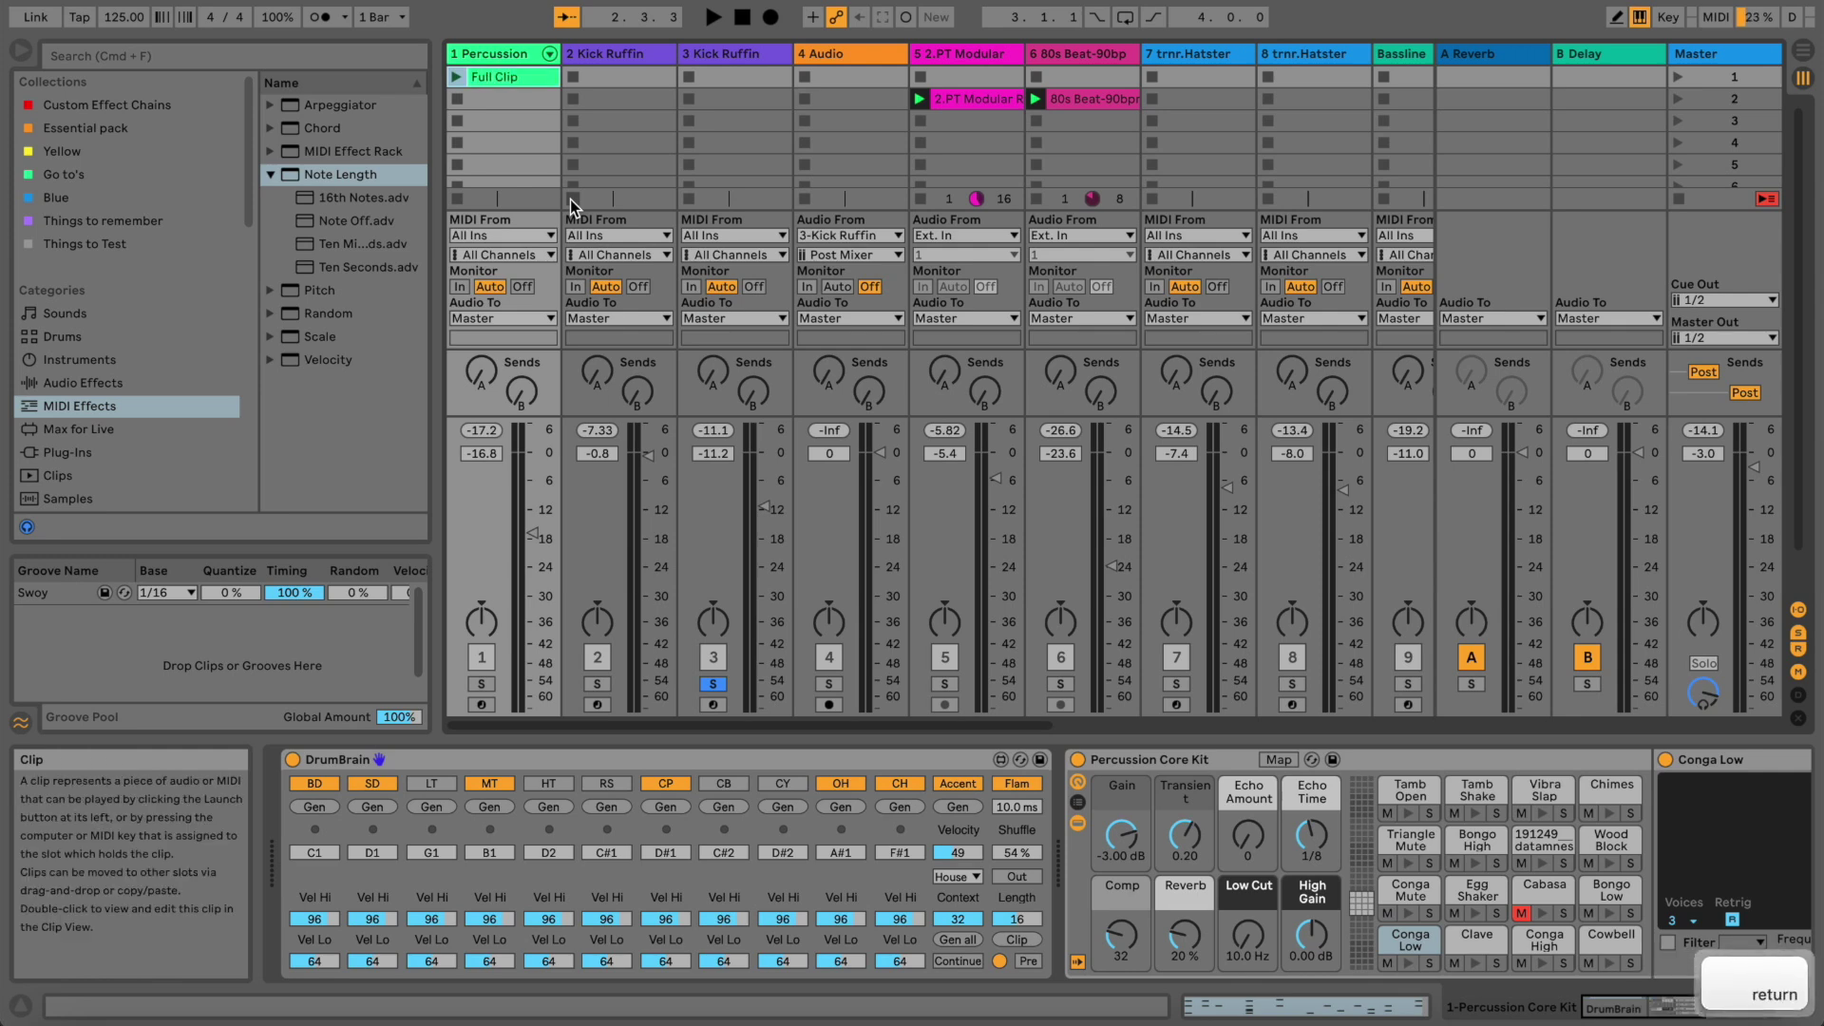
Examine the notes of Full Clip in an enlarged note editor and return to the Percussion track's device chain
double_click(483, 80)
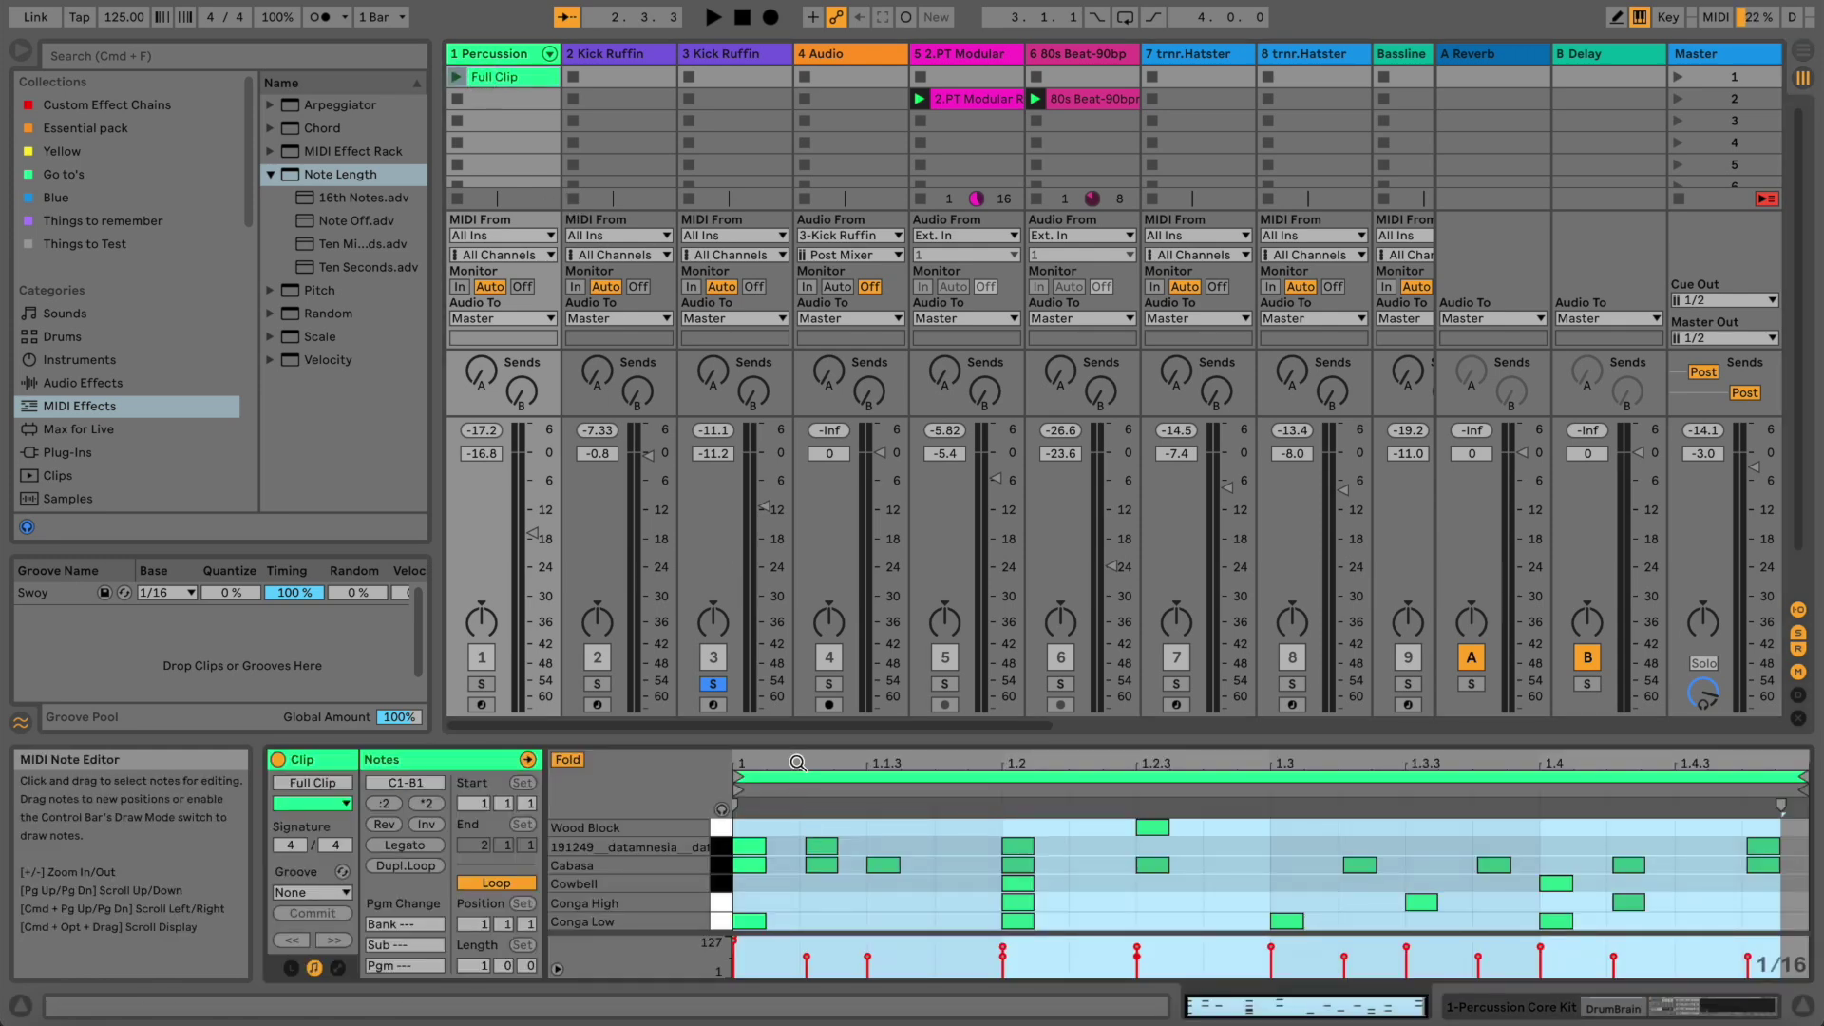
left_click_drag(796, 749, 785, 542)
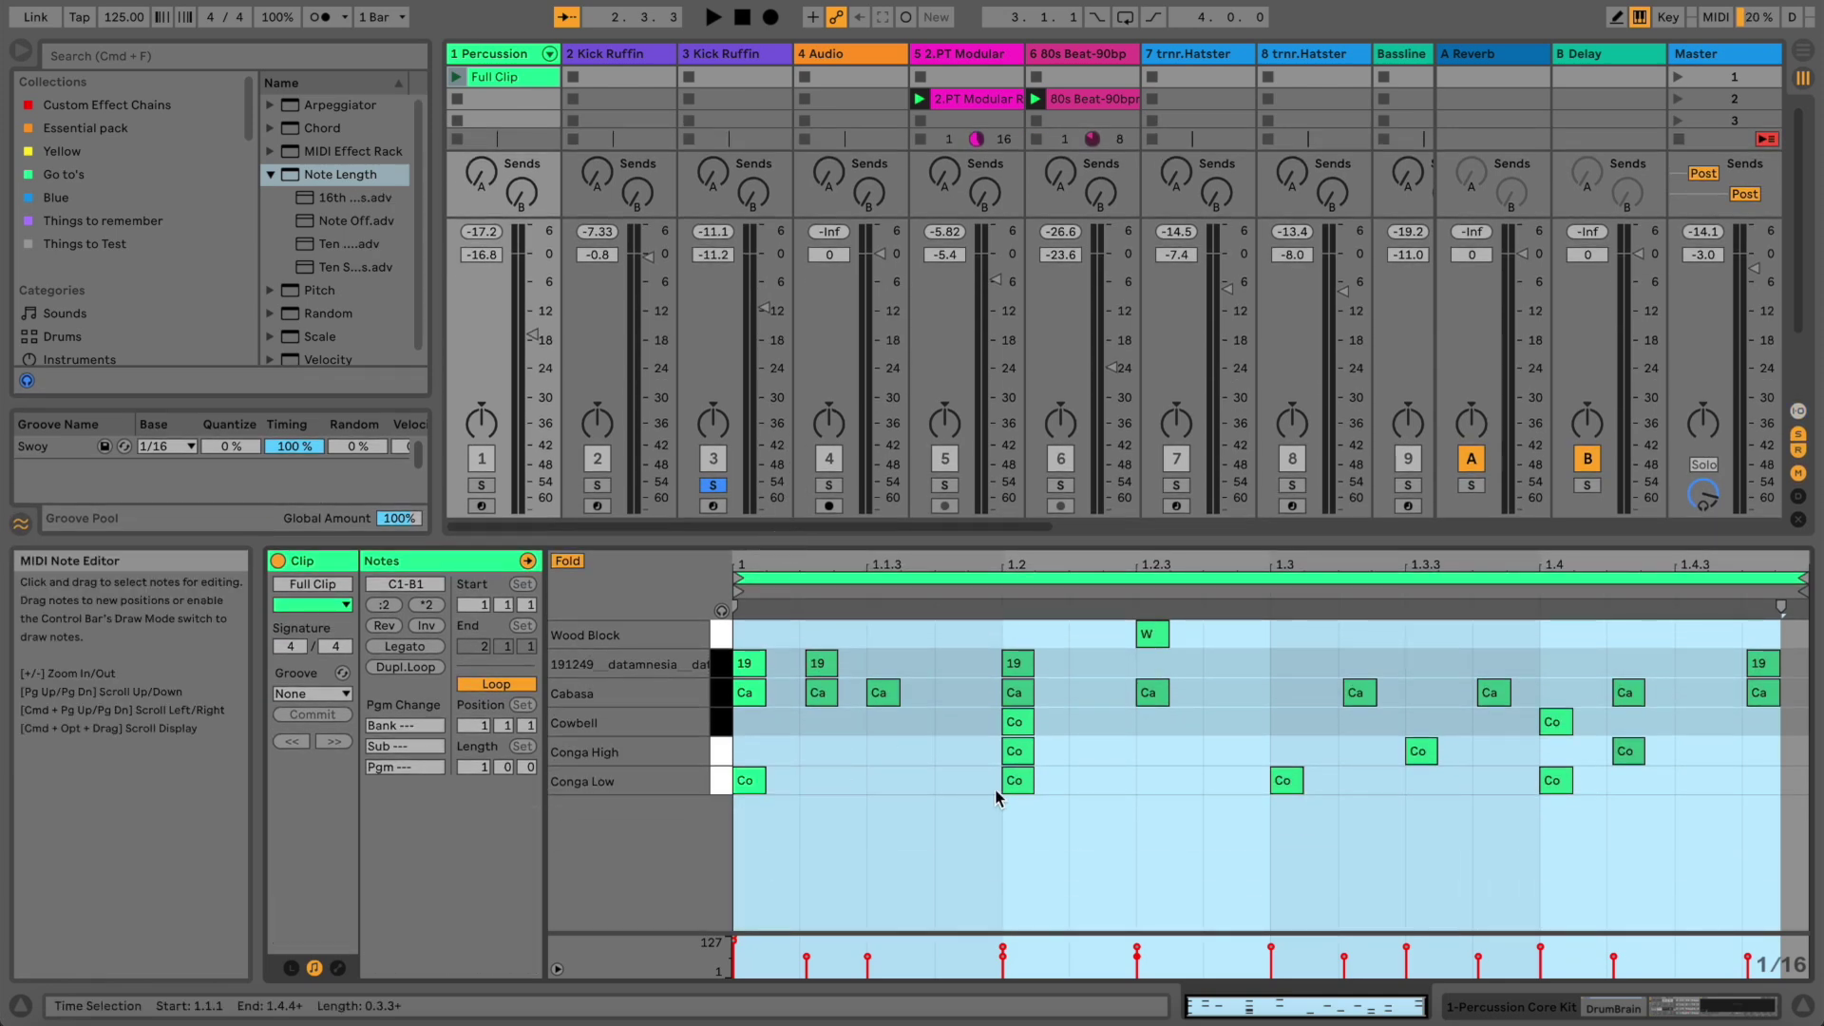
left_click_drag(903, 539, 899, 612)
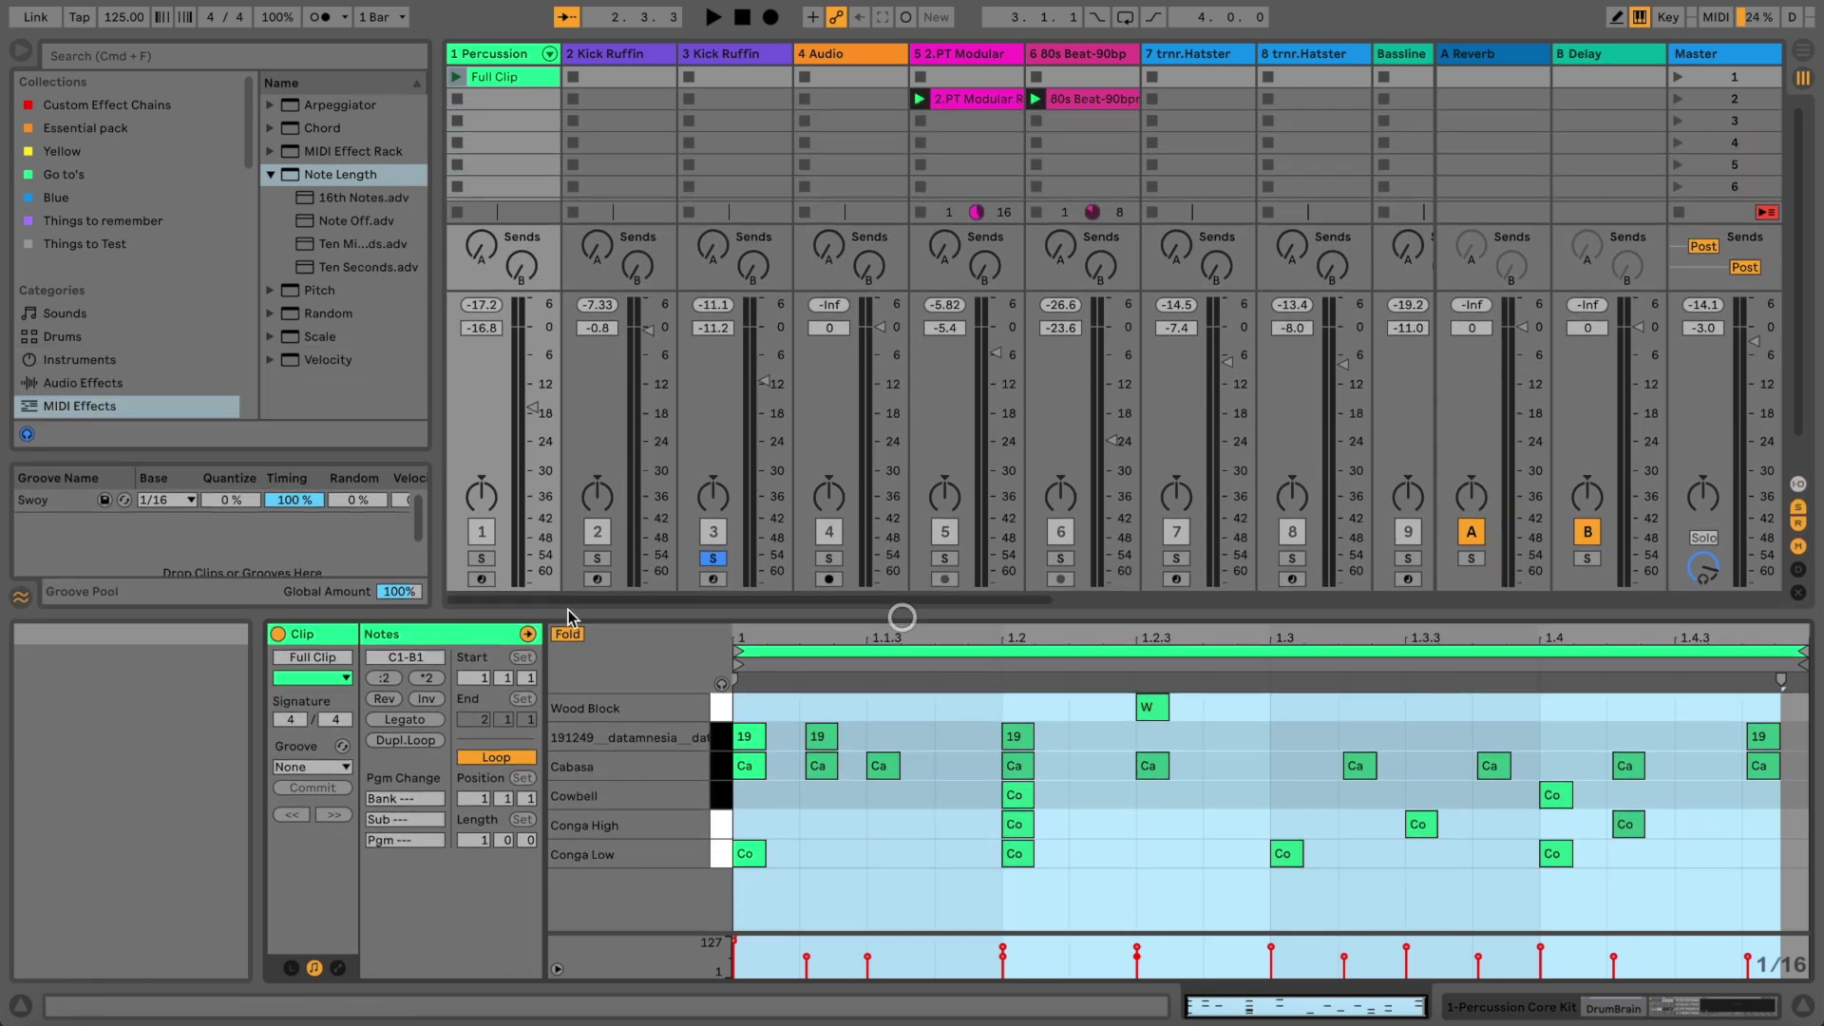
left_click(504, 57)
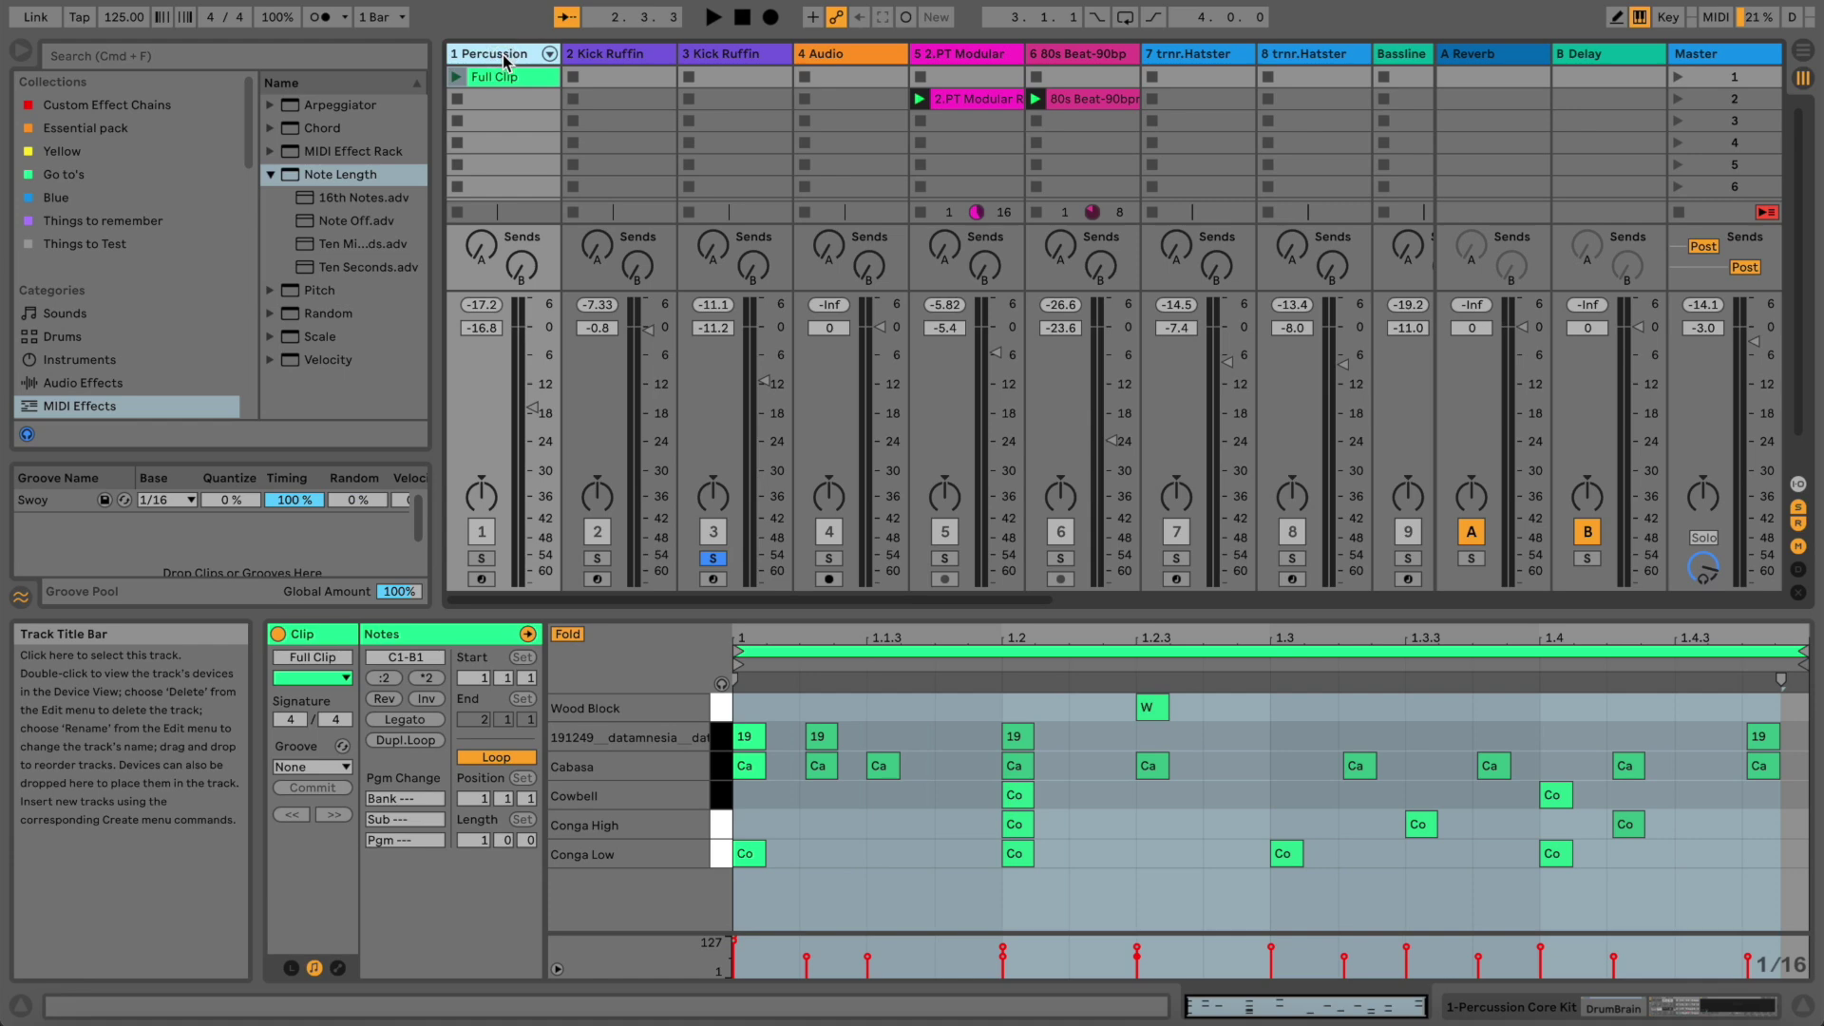
double_click(504, 57)
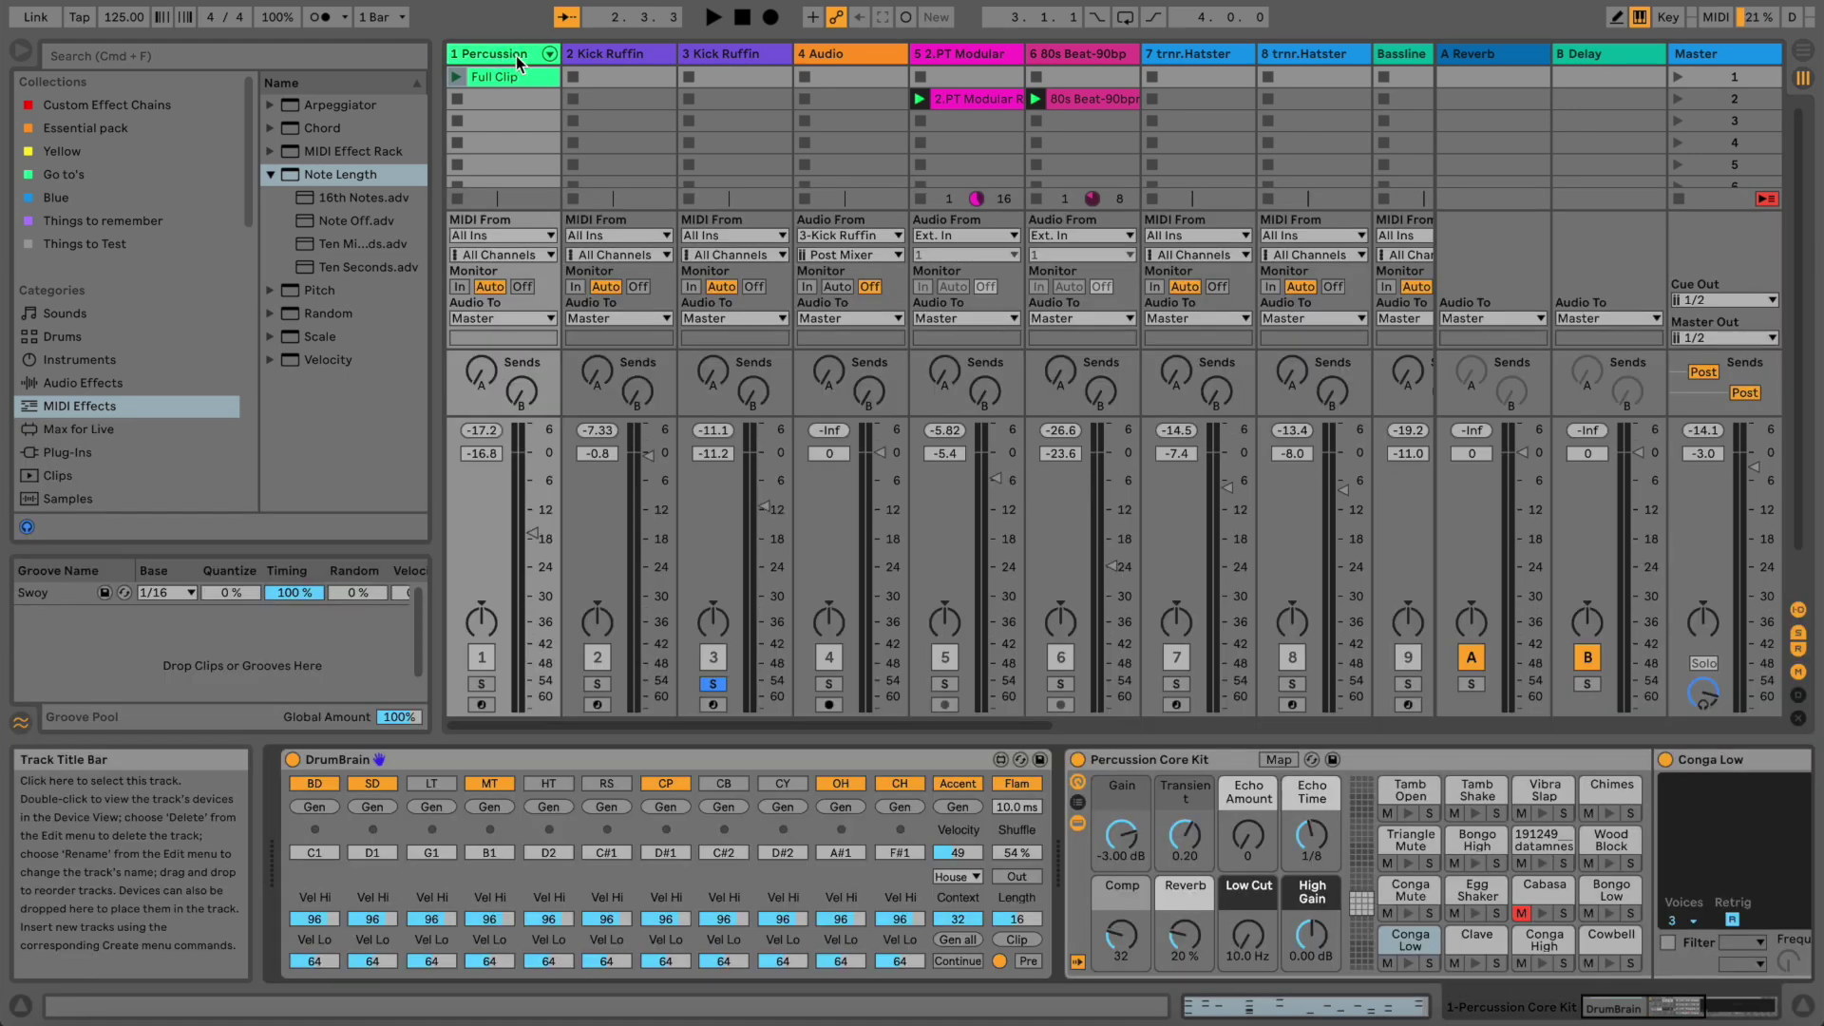
Insert a MIDI track after Percussion and capture played notes into a clip with Capture MIDI, stopping playback at the end
key("super+shift+t")
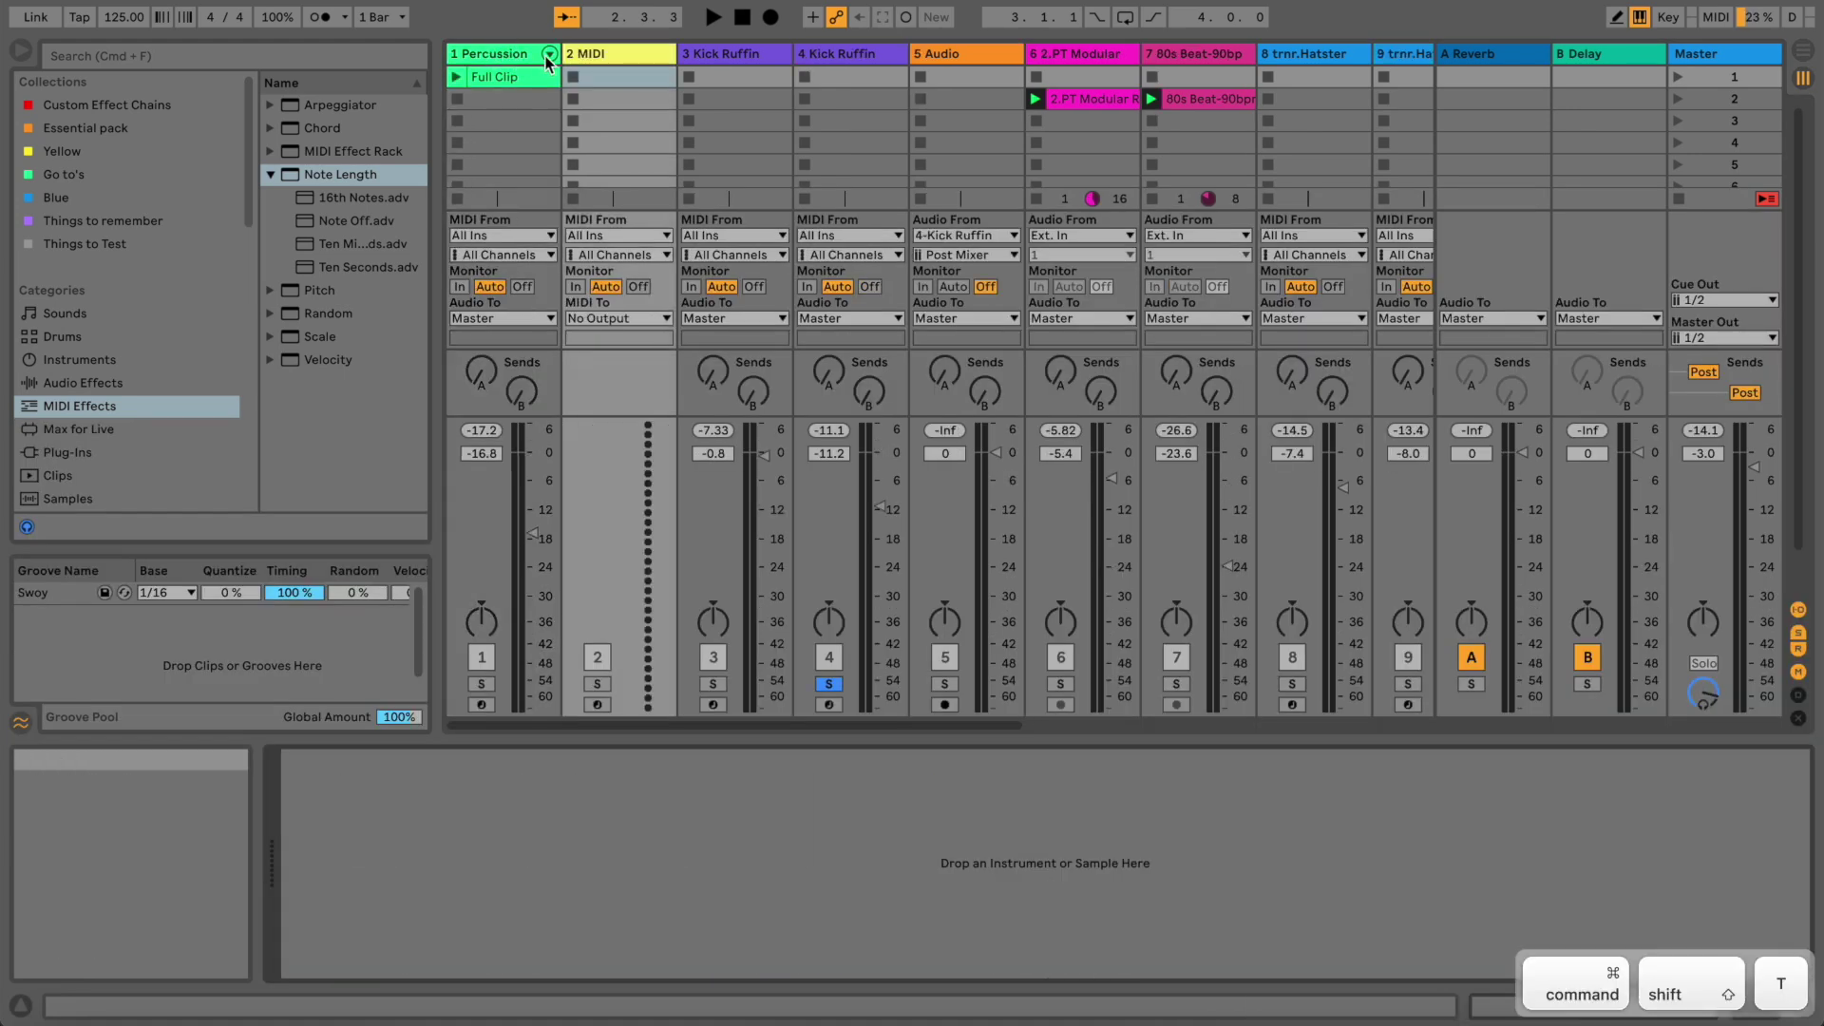
key("d")
key("f")
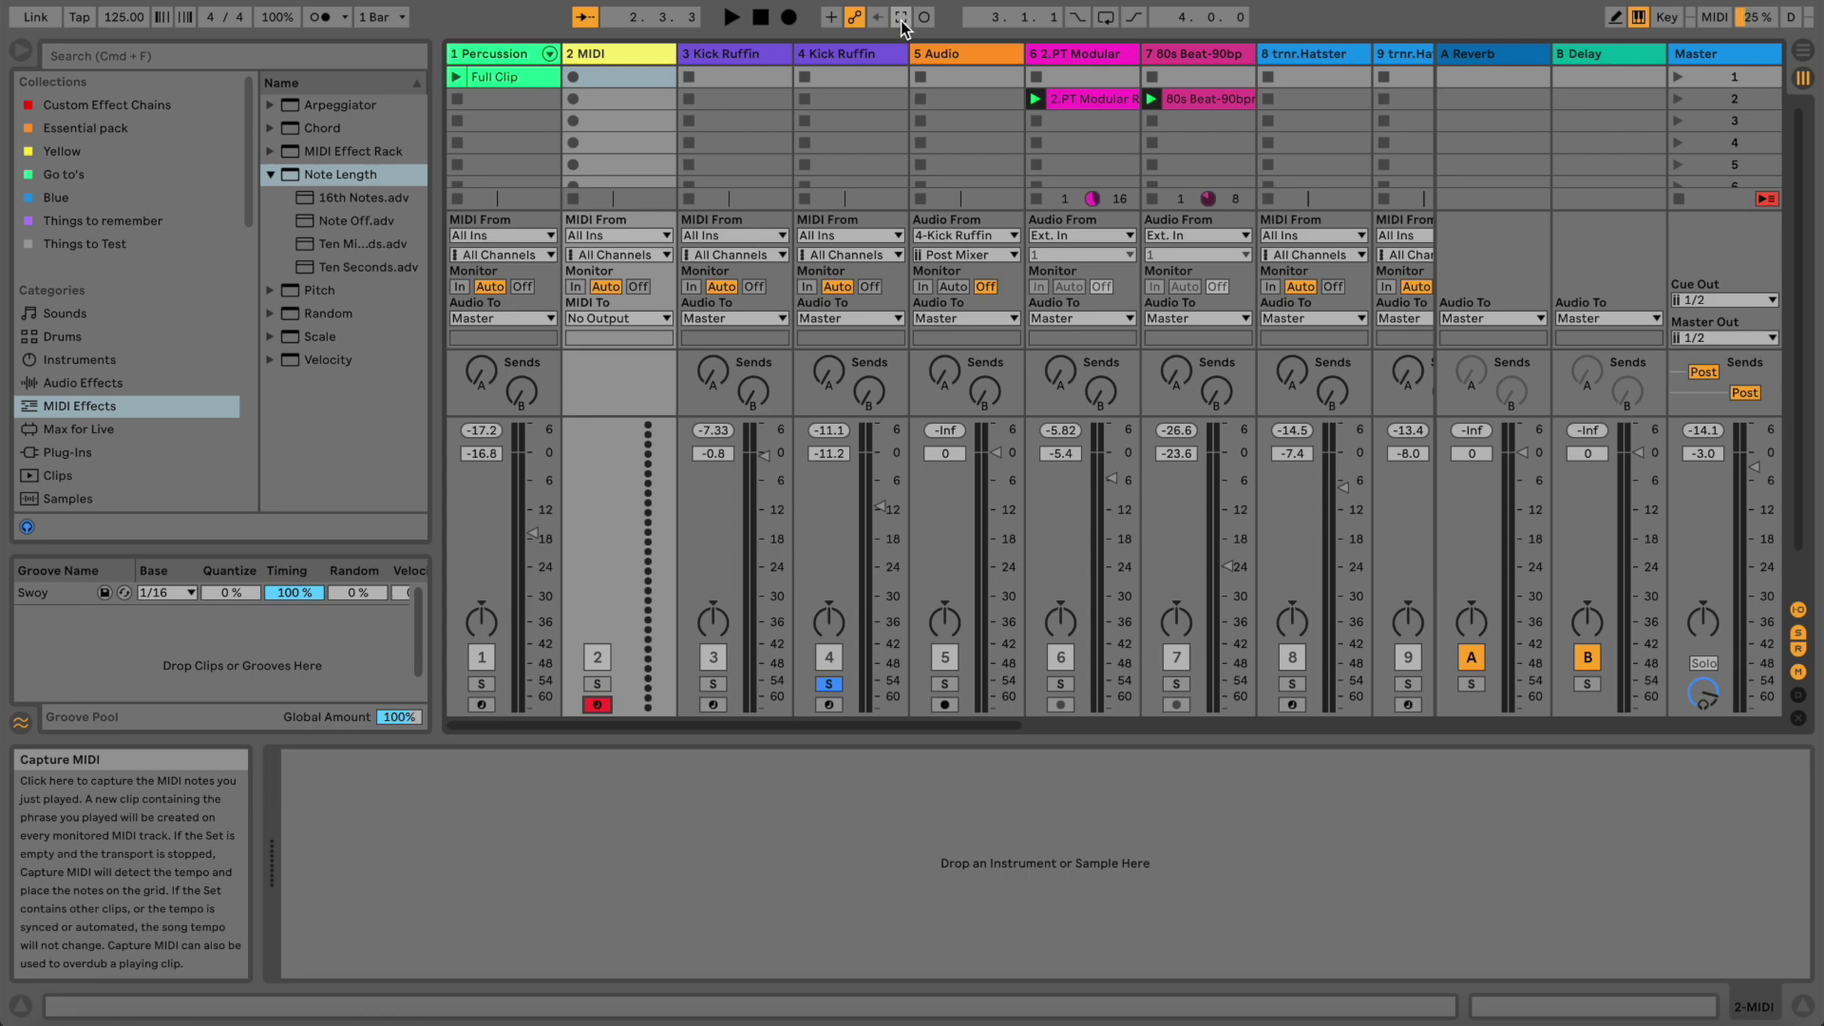
left_click(900, 17)
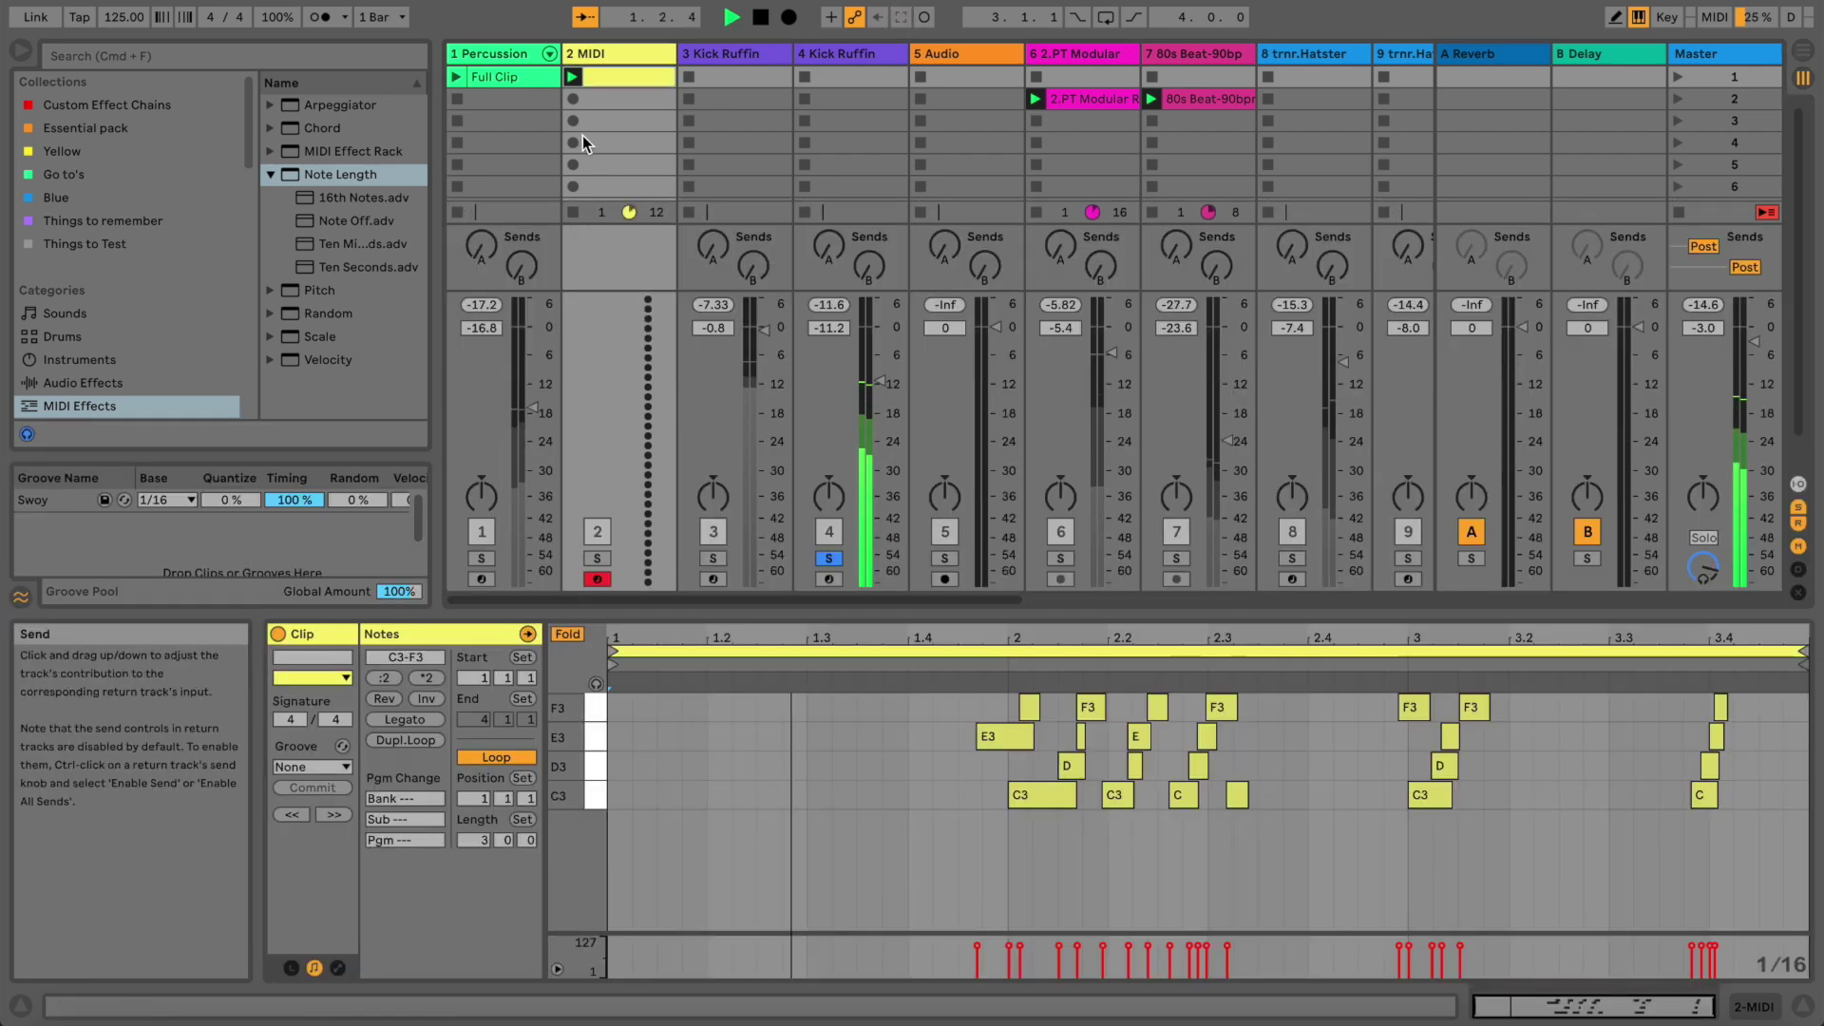
key("space")
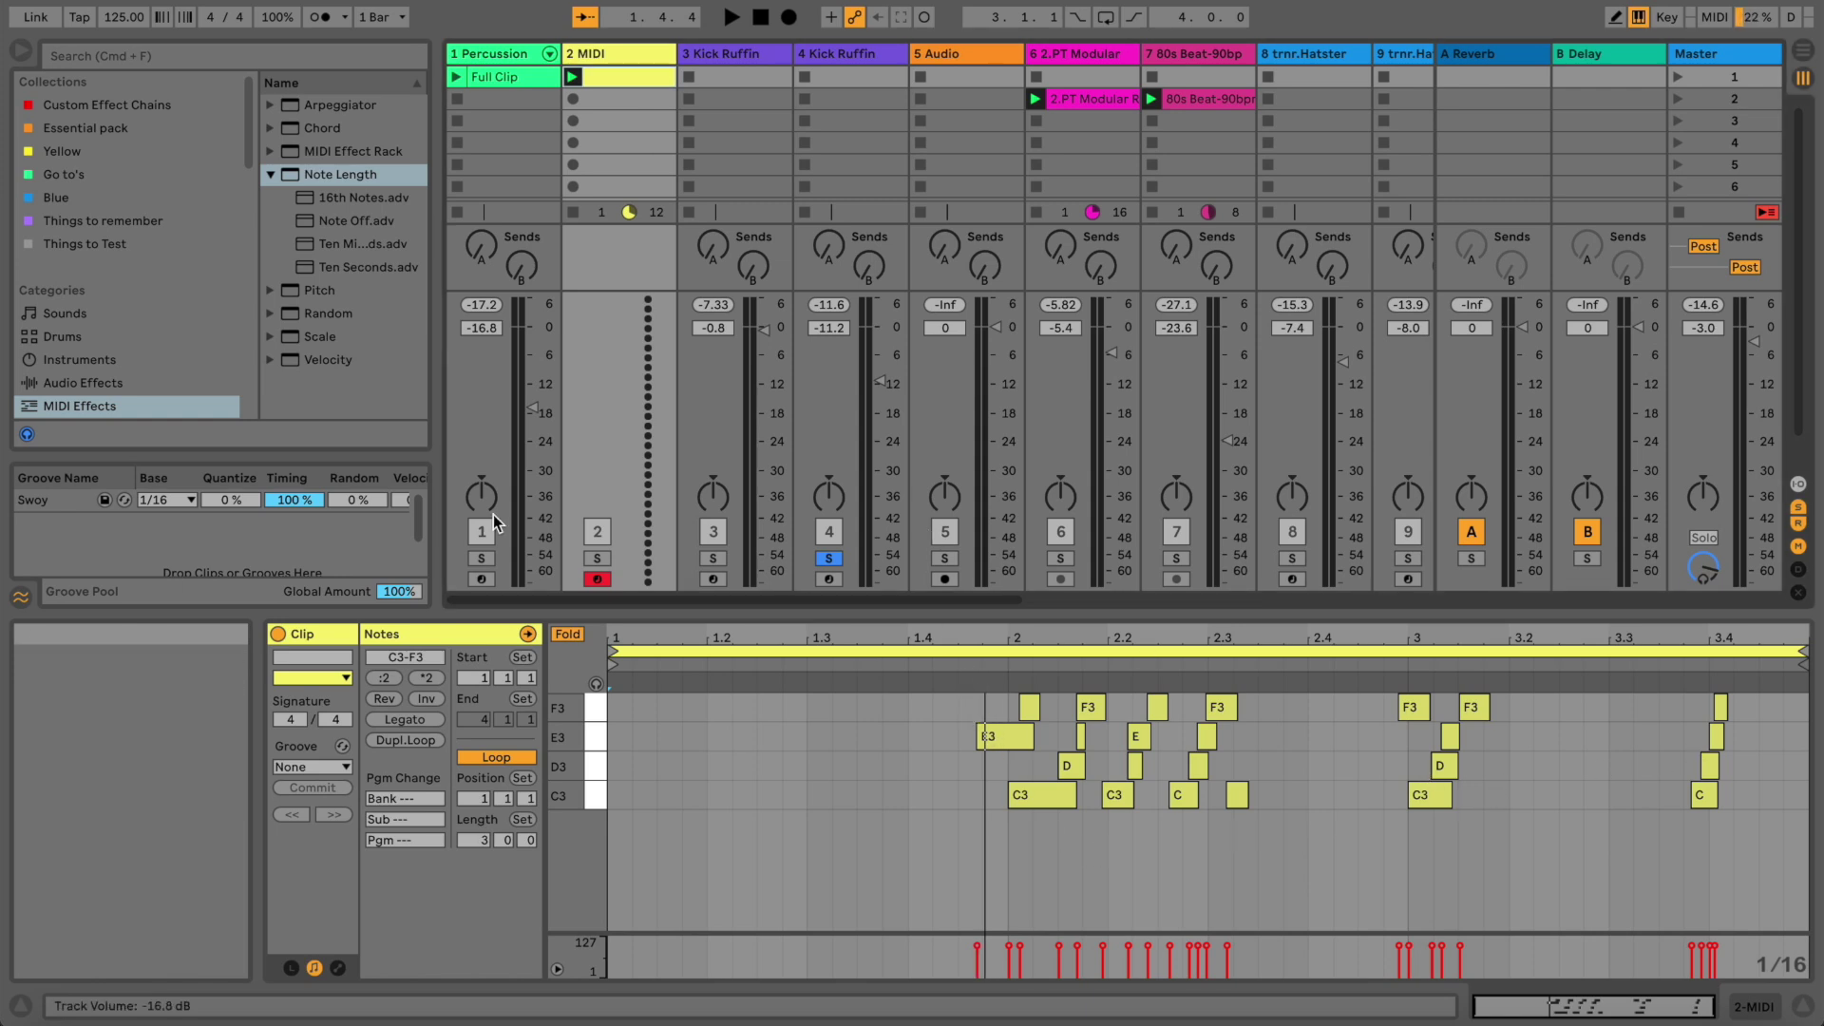
Disarm the new MIDI track and delete its captured clip
left_click(599, 579)
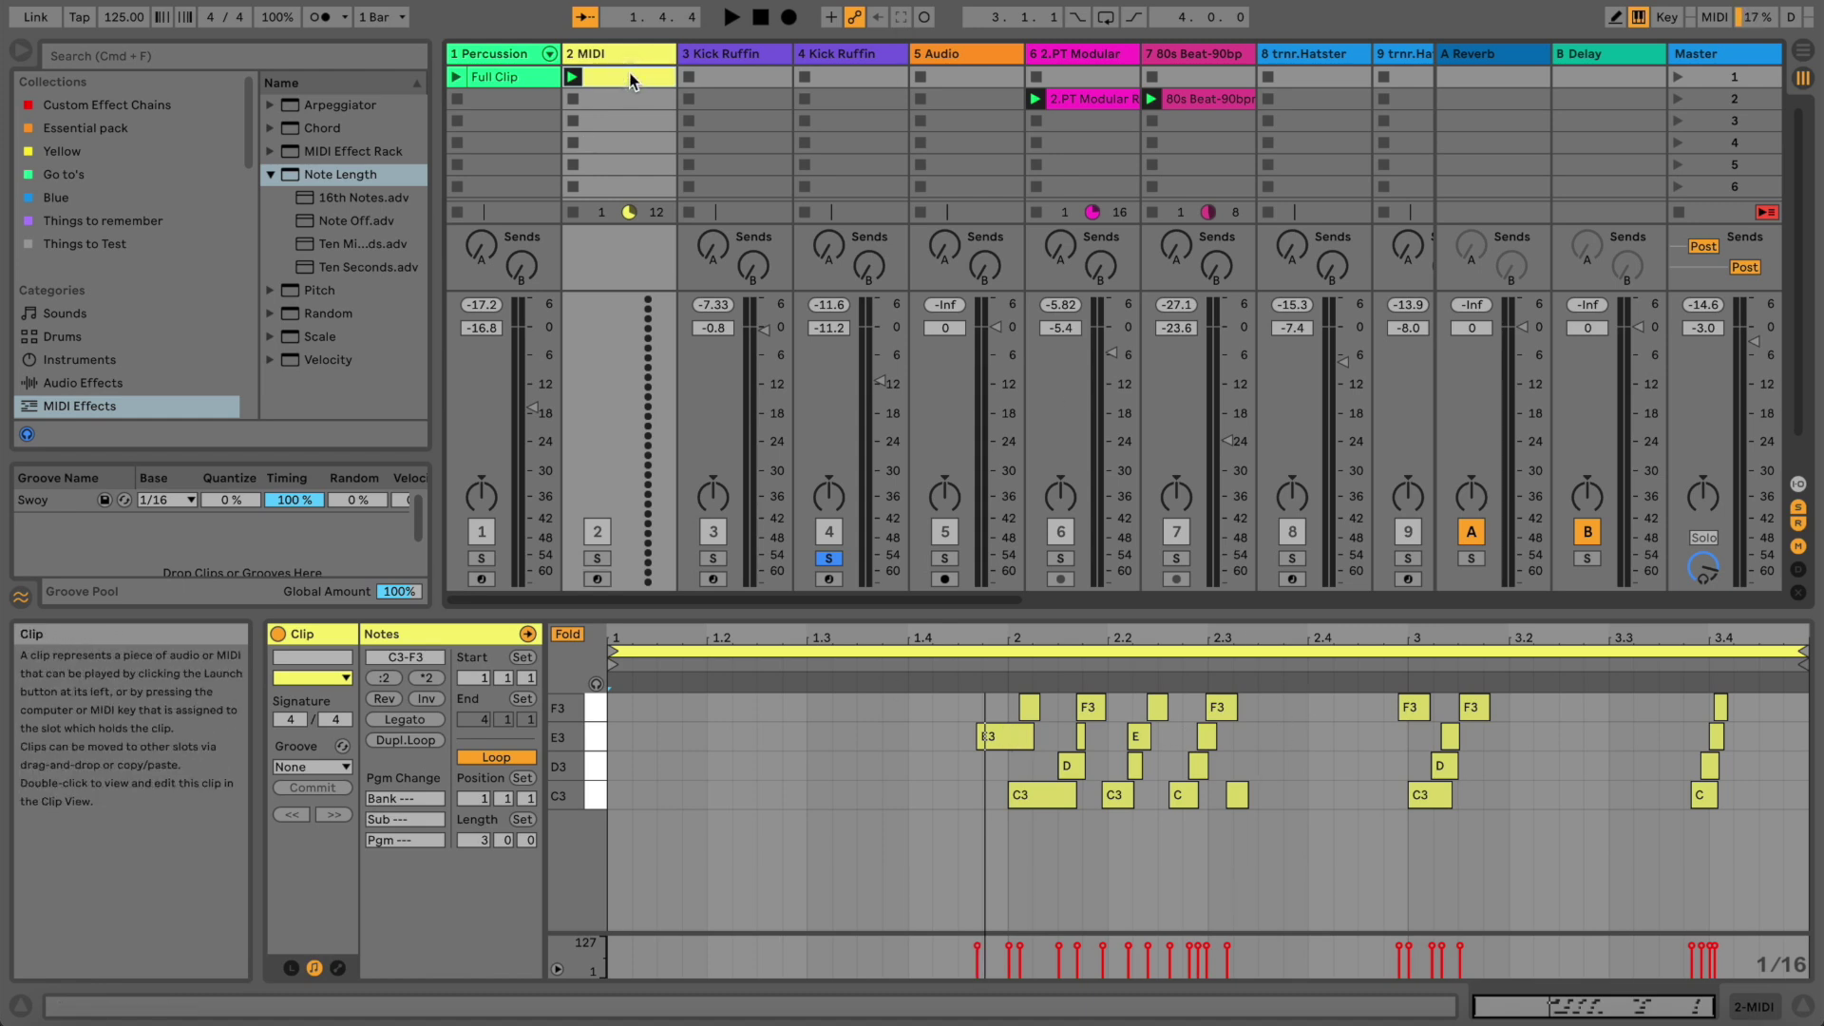
key("Delete")
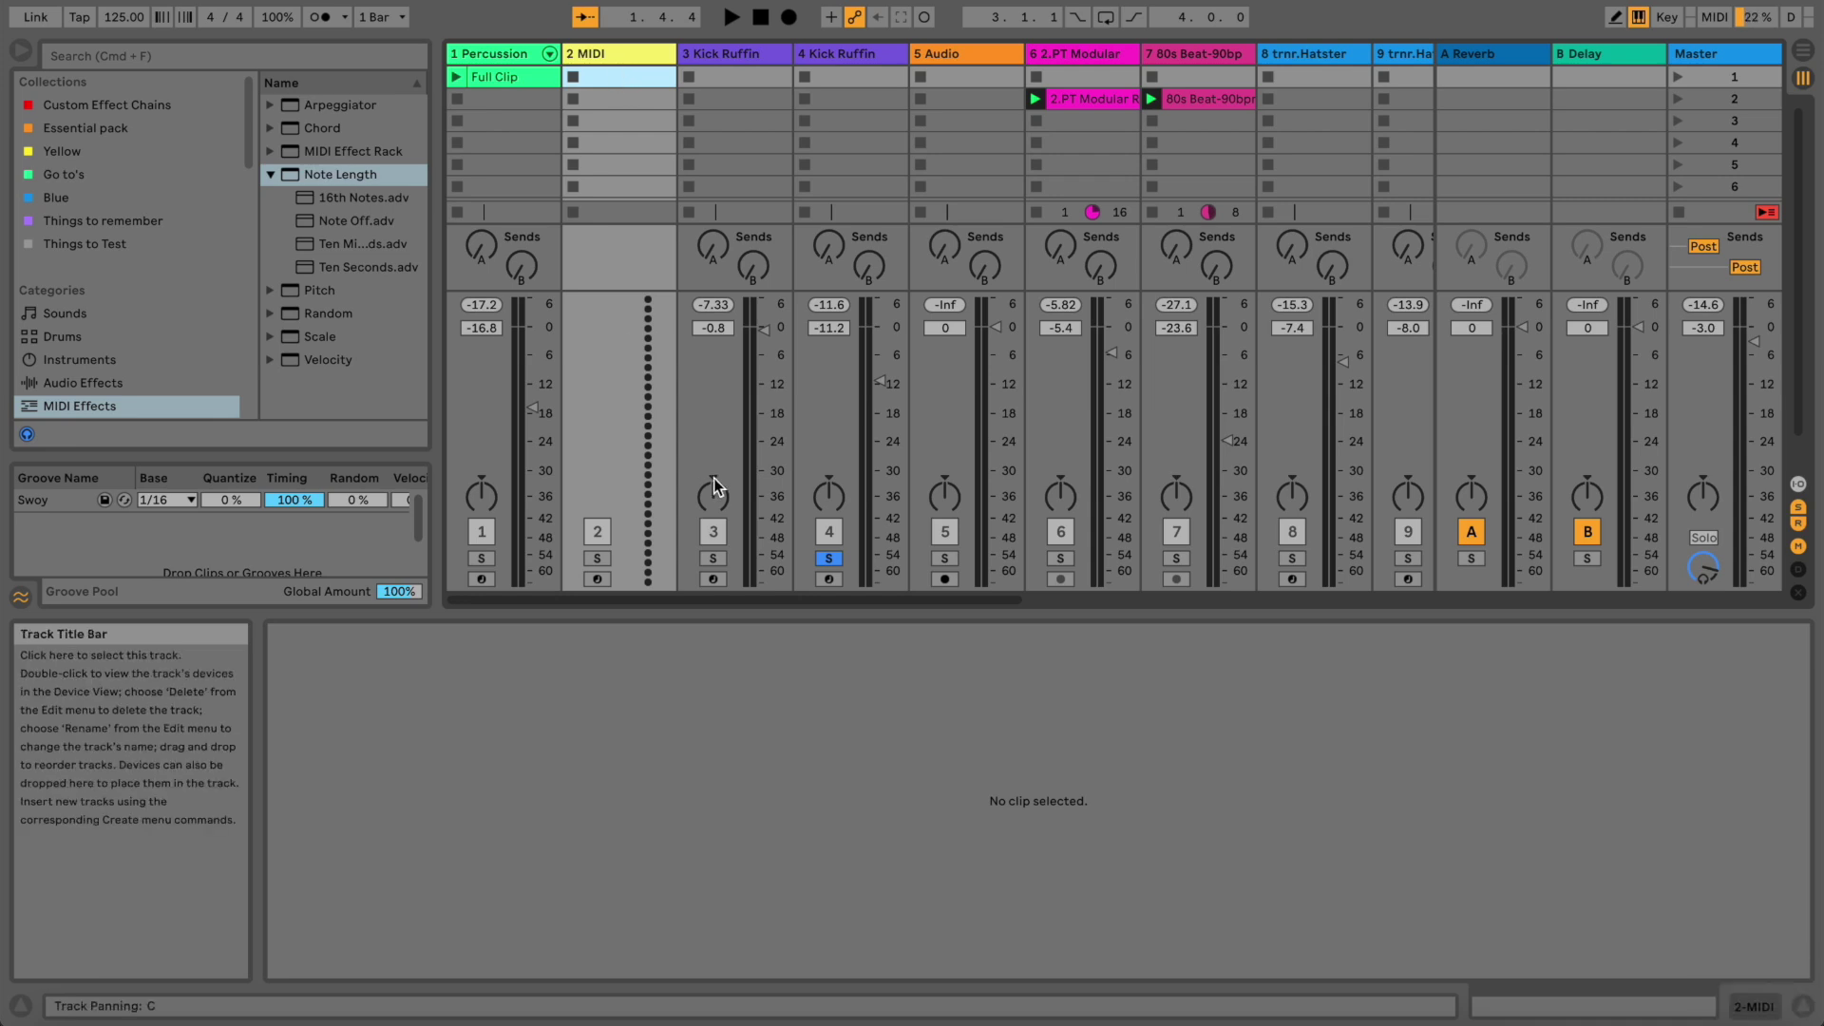
left_click(600, 582)
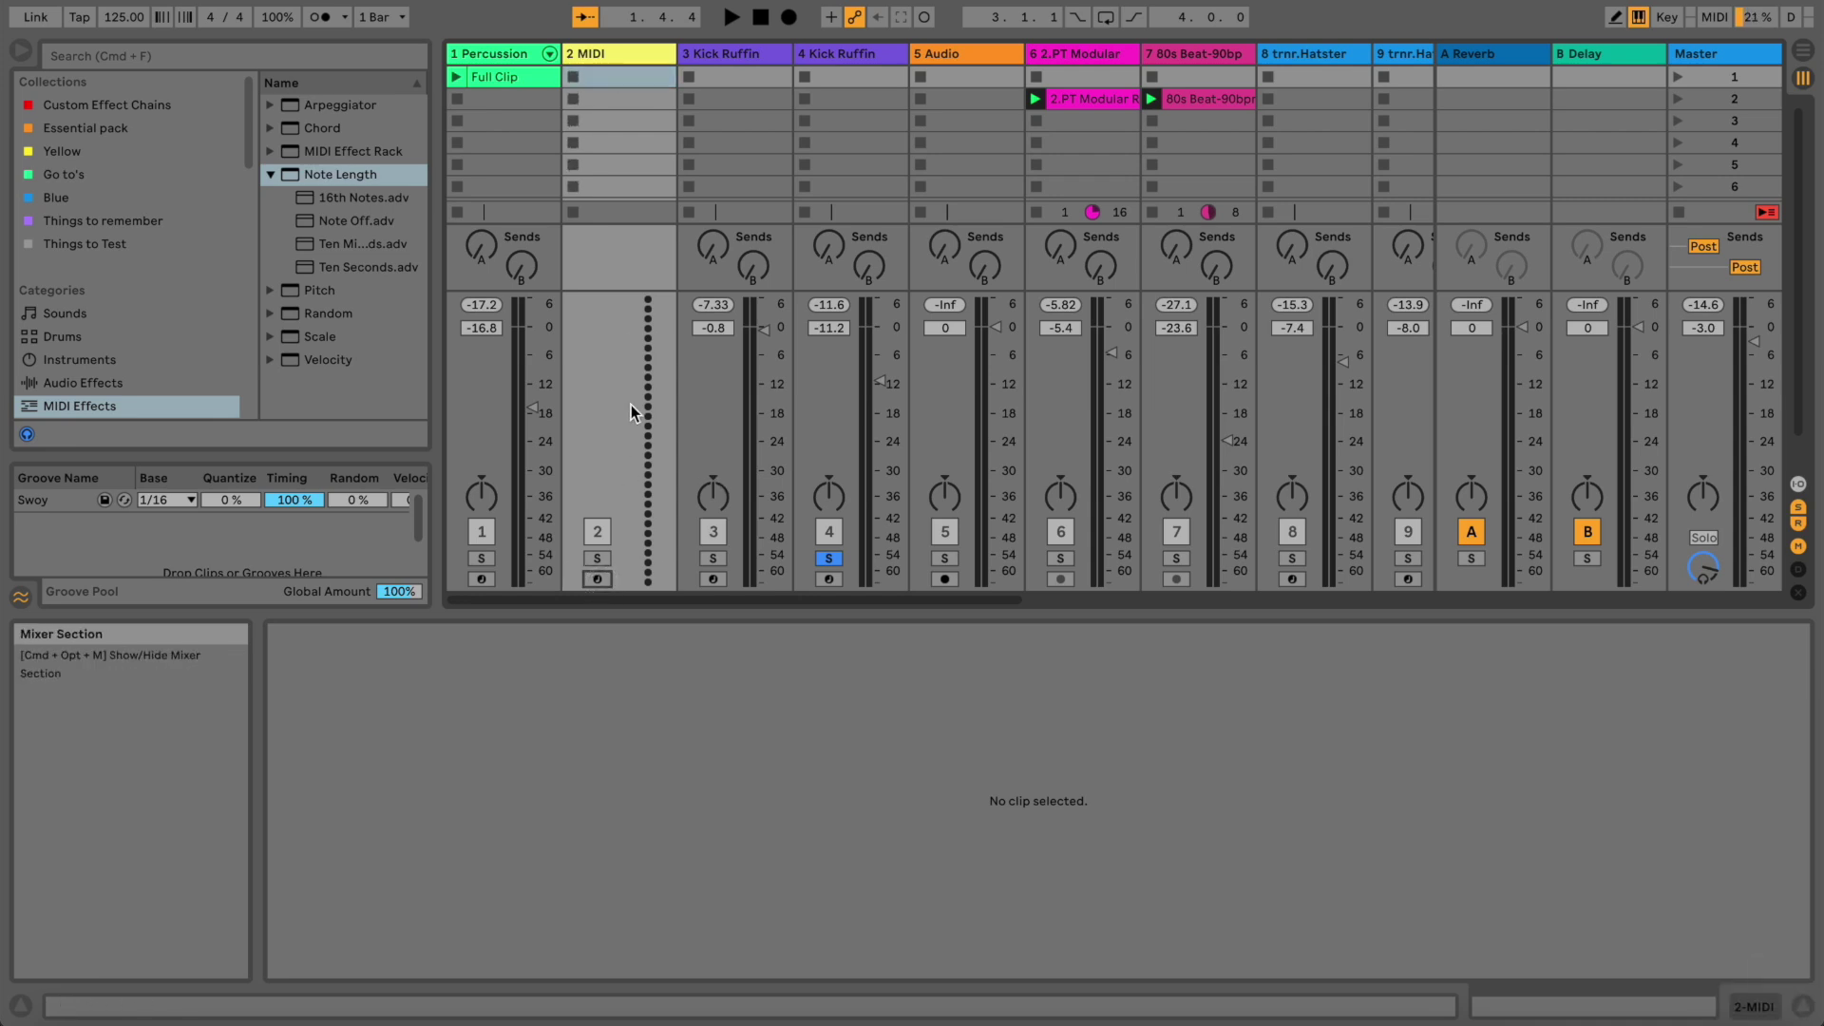
Arm the MIDI track again and capture a newly played phrase as a clip, ending with playback stopped
left_click(598, 580)
key("a")
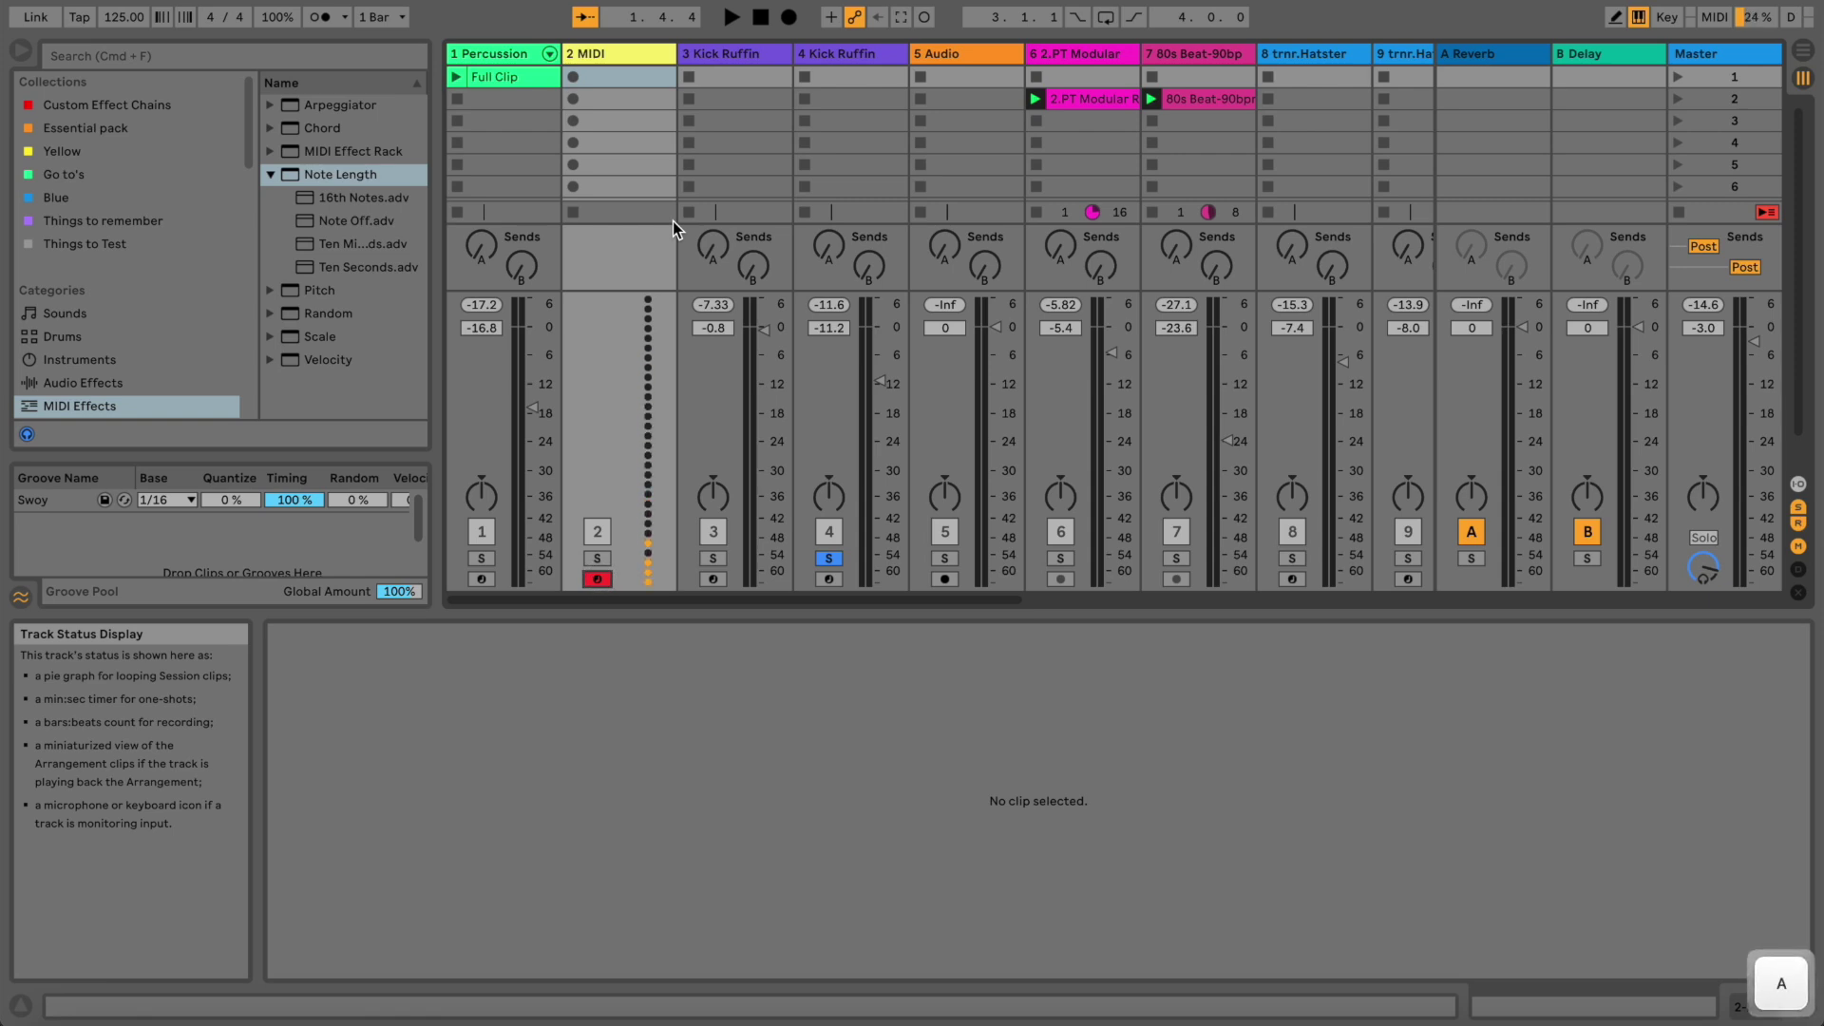
key("d")
key("odiaeresis")
key("g")
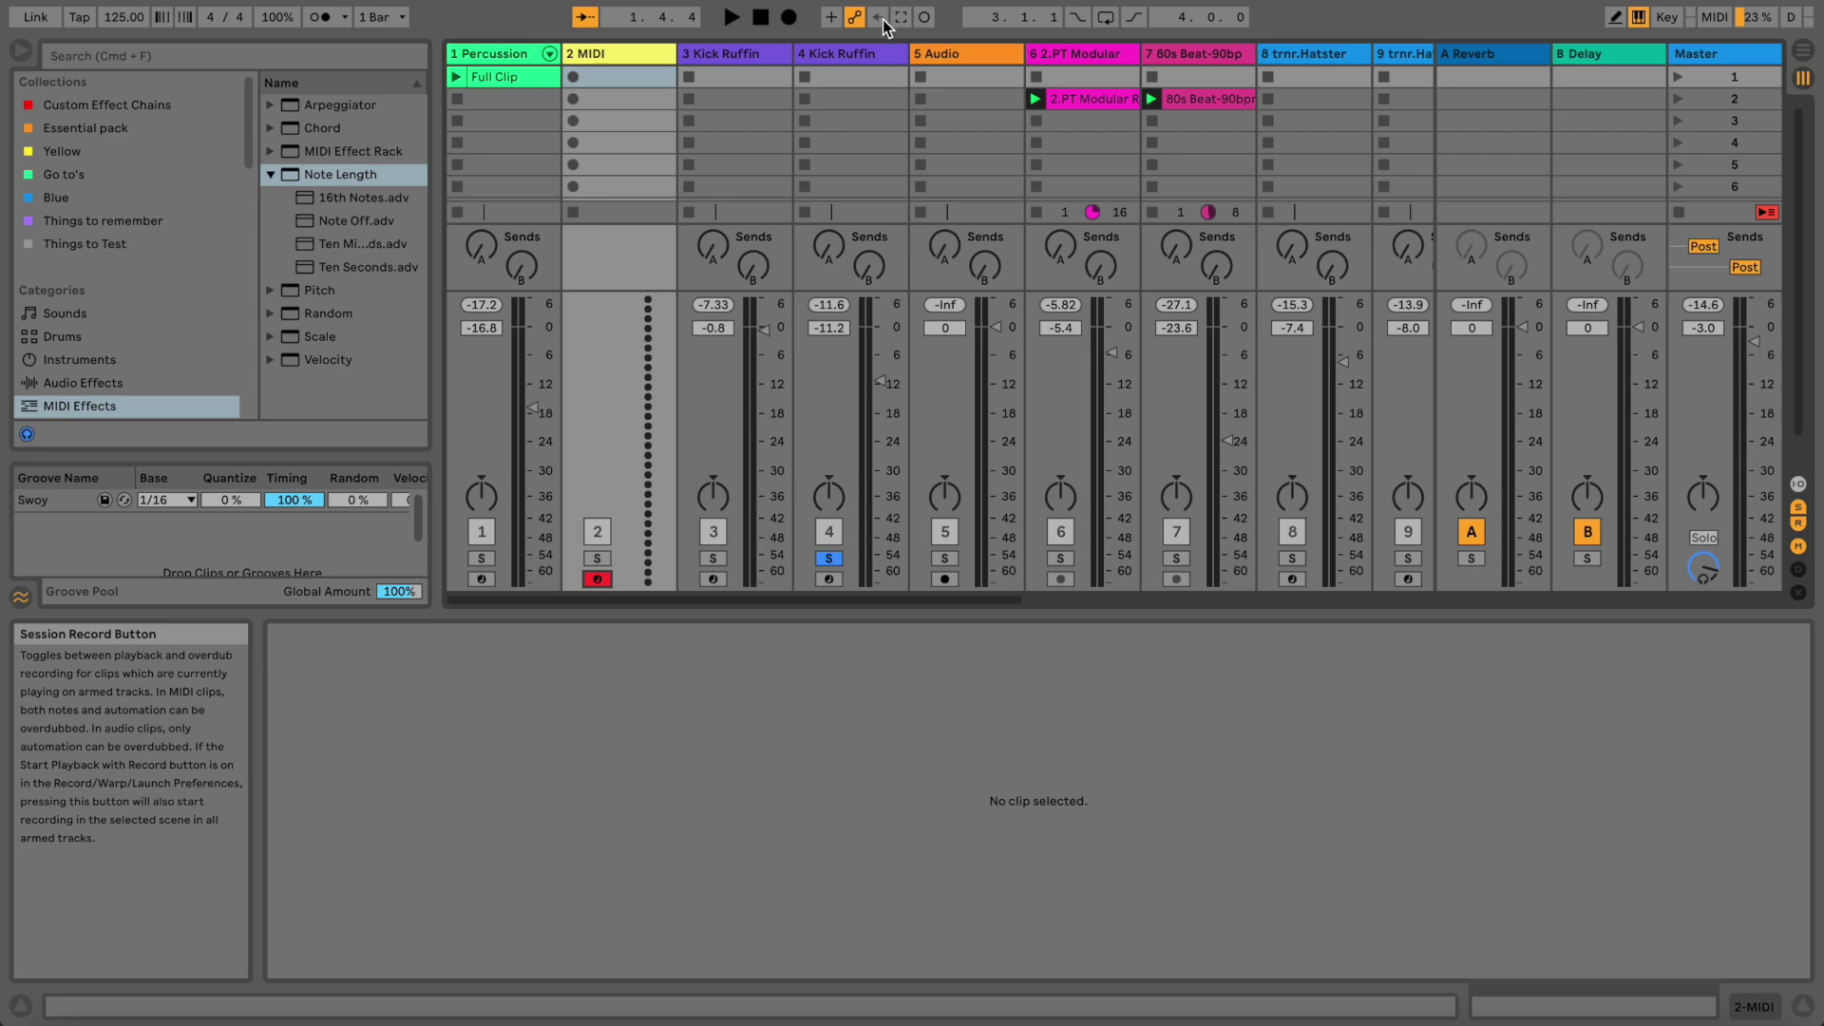
left_click(909, 19)
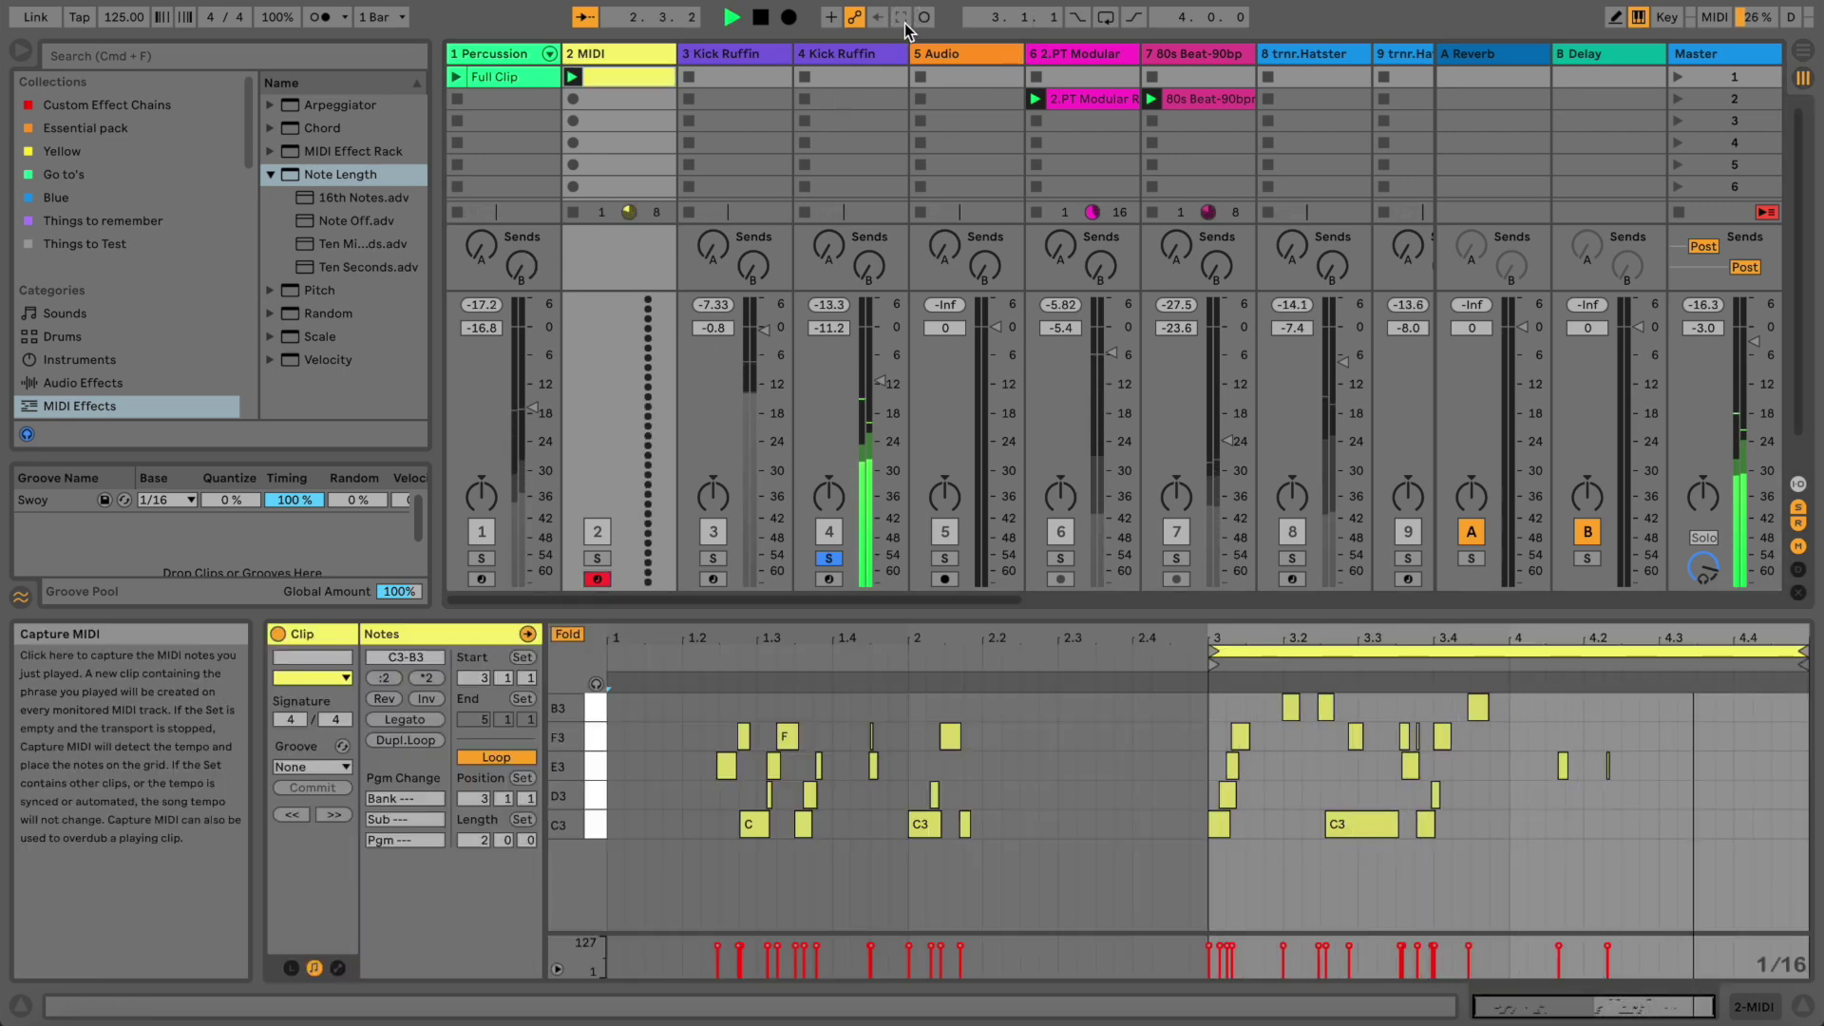
key("space")
Delete the second captured clip and remove the MIDI track beside Percussion
left_click(613, 77)
left_click(1284, 637)
key("BackSpace")
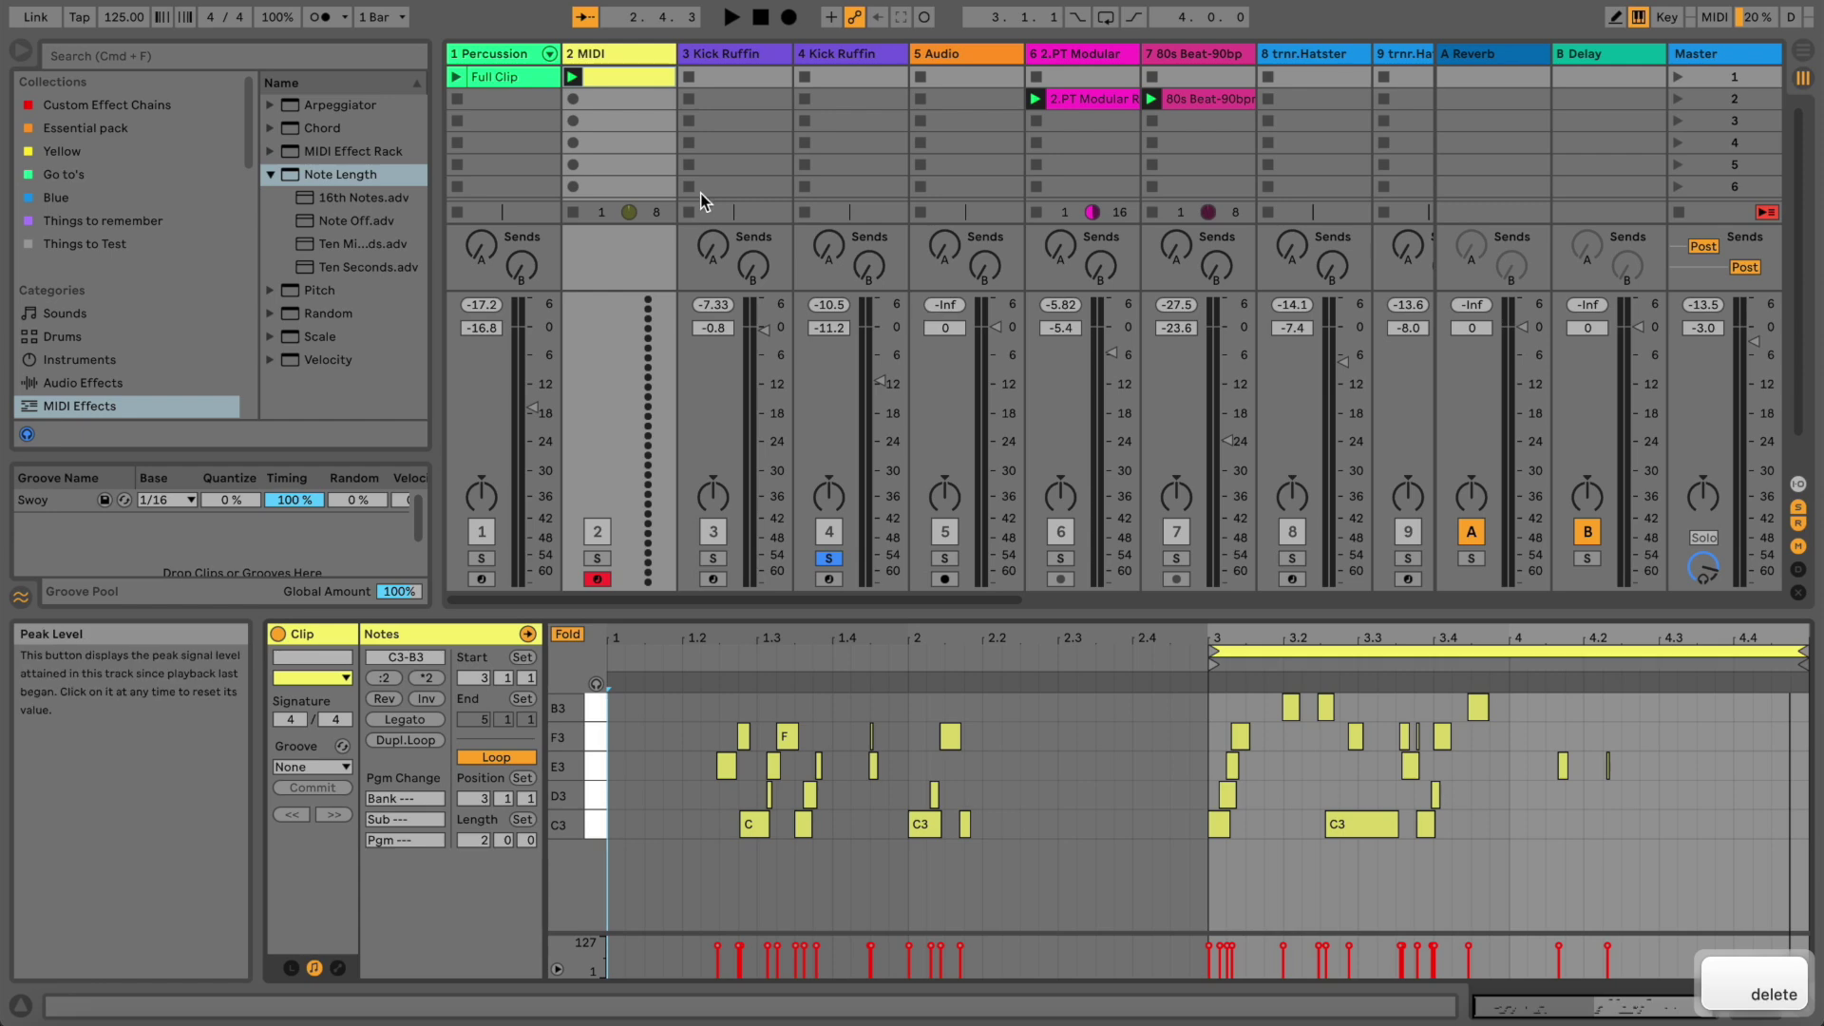
left_click(623, 74)
key("BackSpace")
left_click(623, 53)
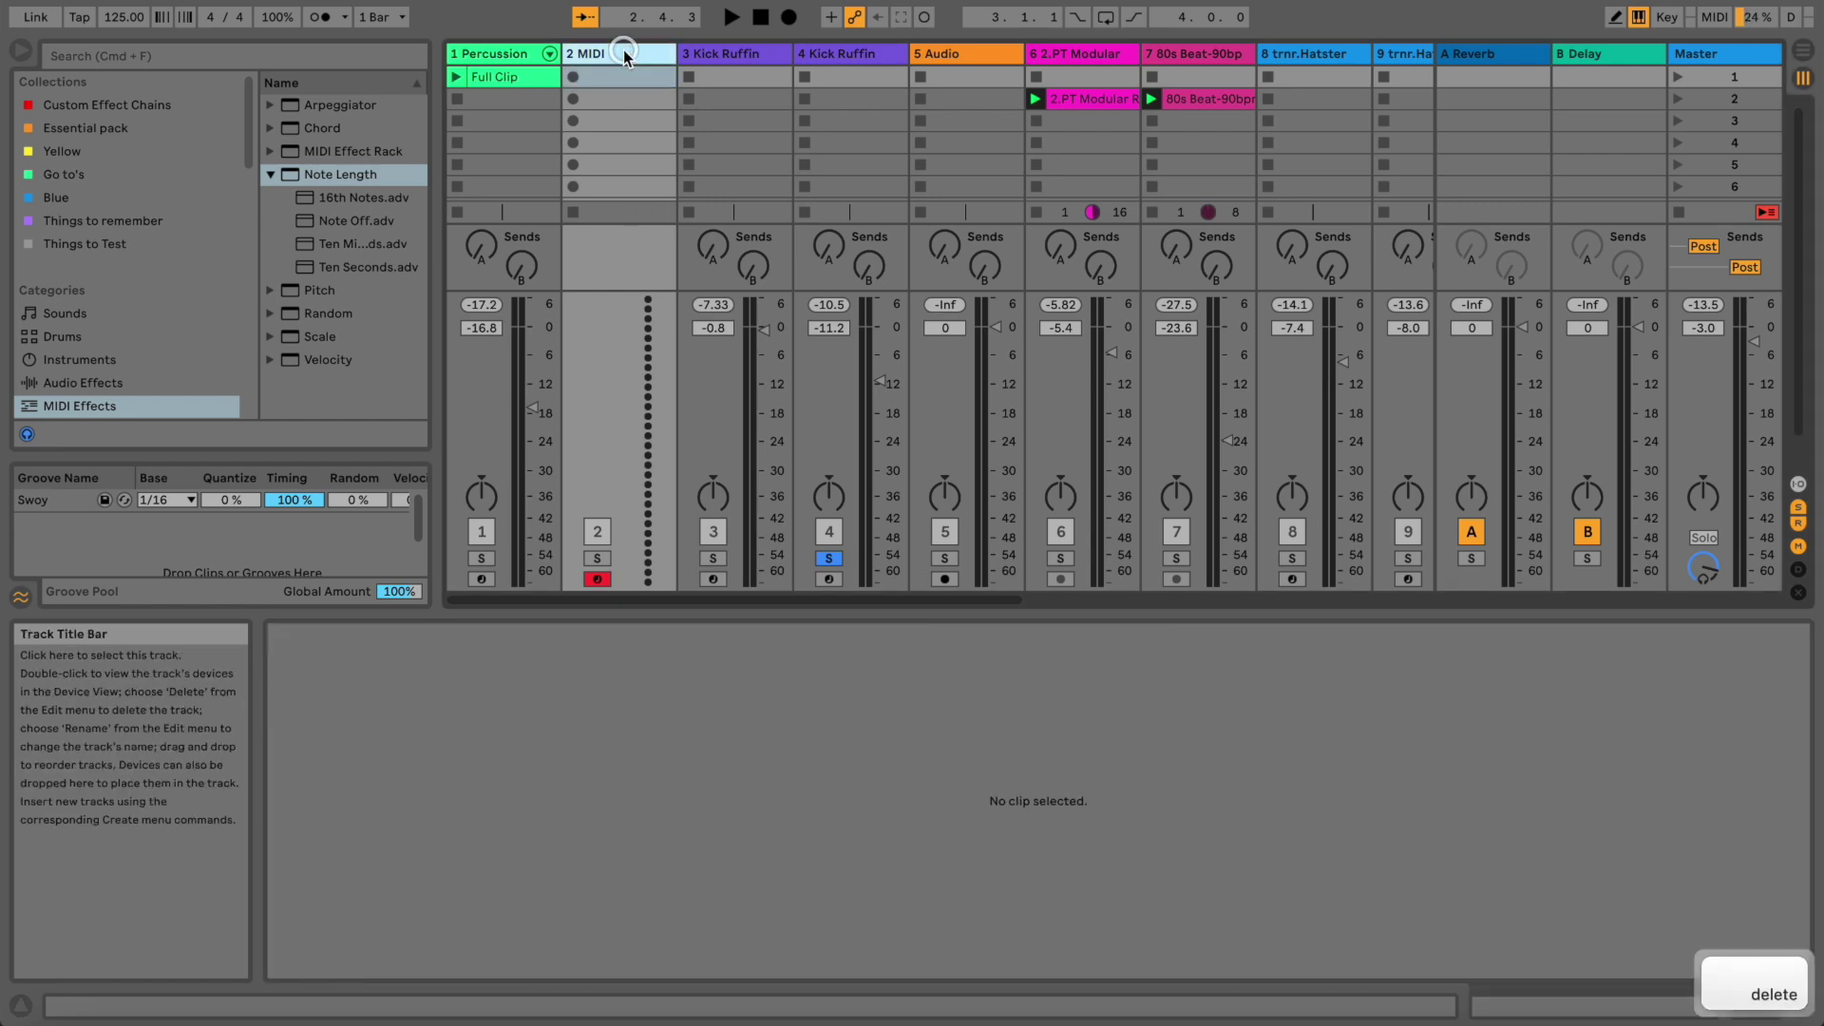
key("BackSpace")
Display the device chain of the Kick Ruffin track next to Percussion
double_click(590, 55)
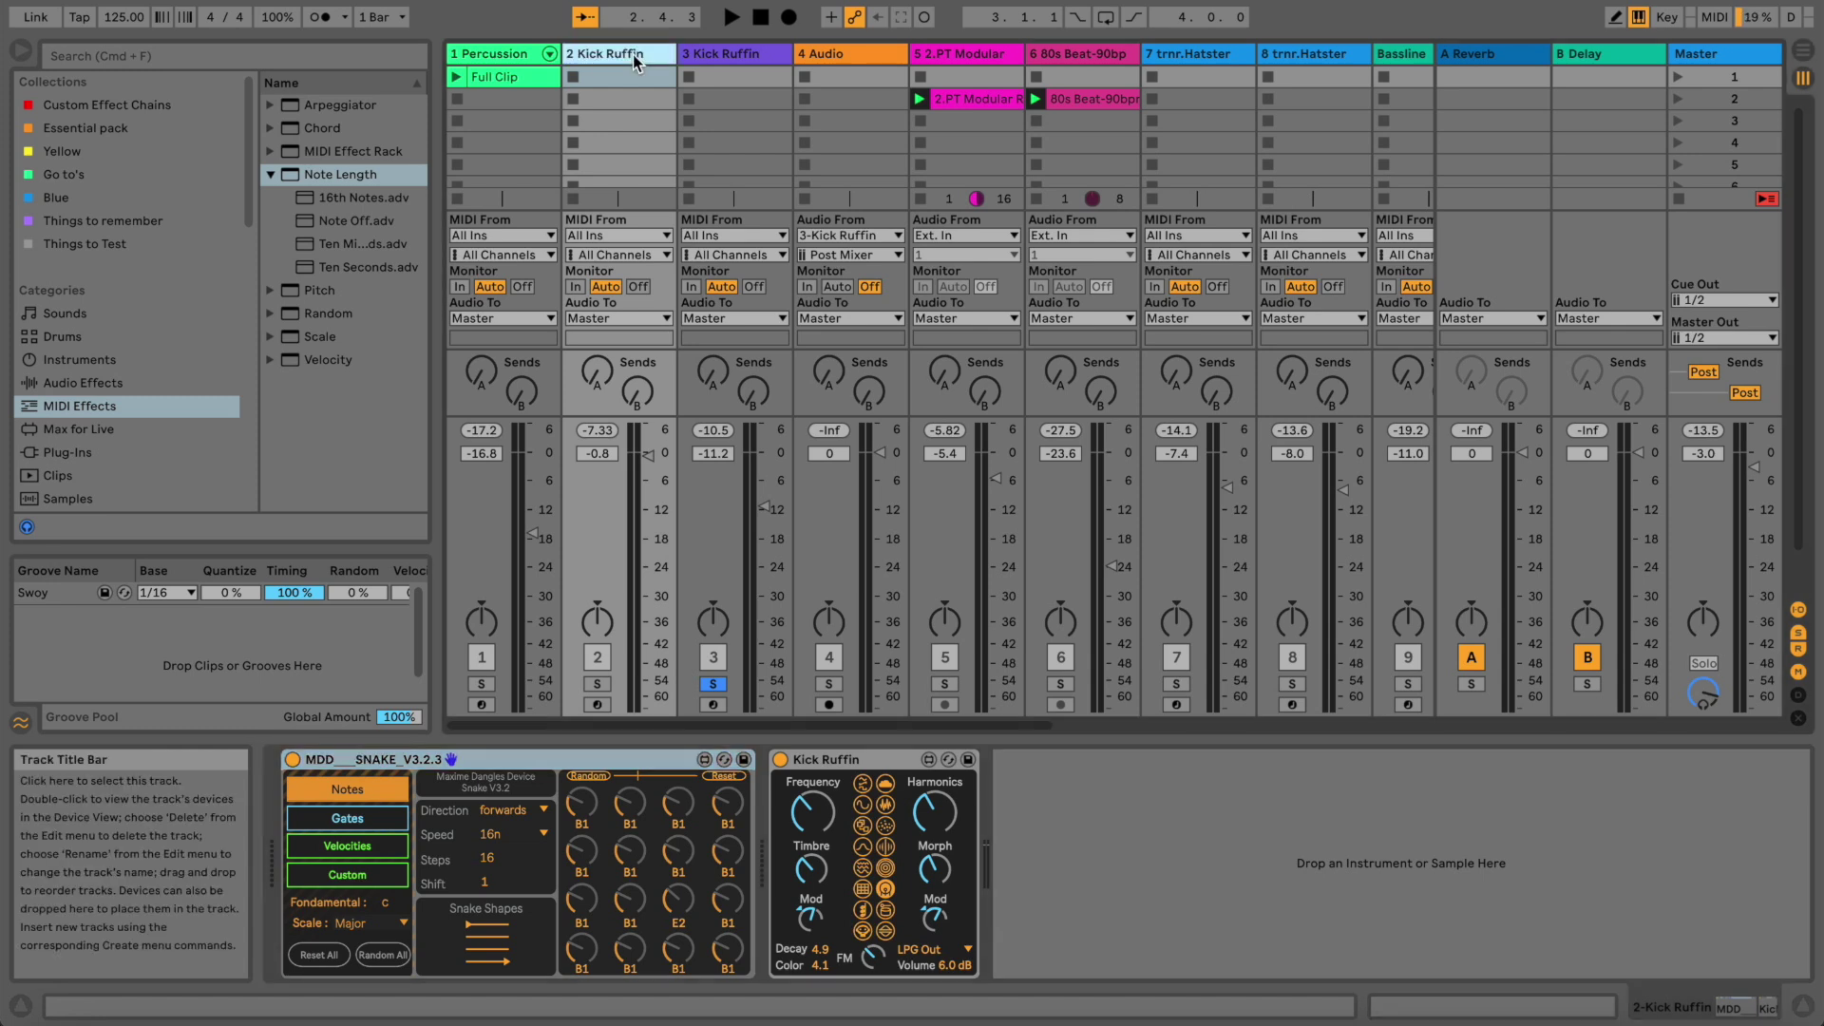
Insert a MIDI track beside the 2 Kick Ruffin track and name it Kick
key("super+shift+t")
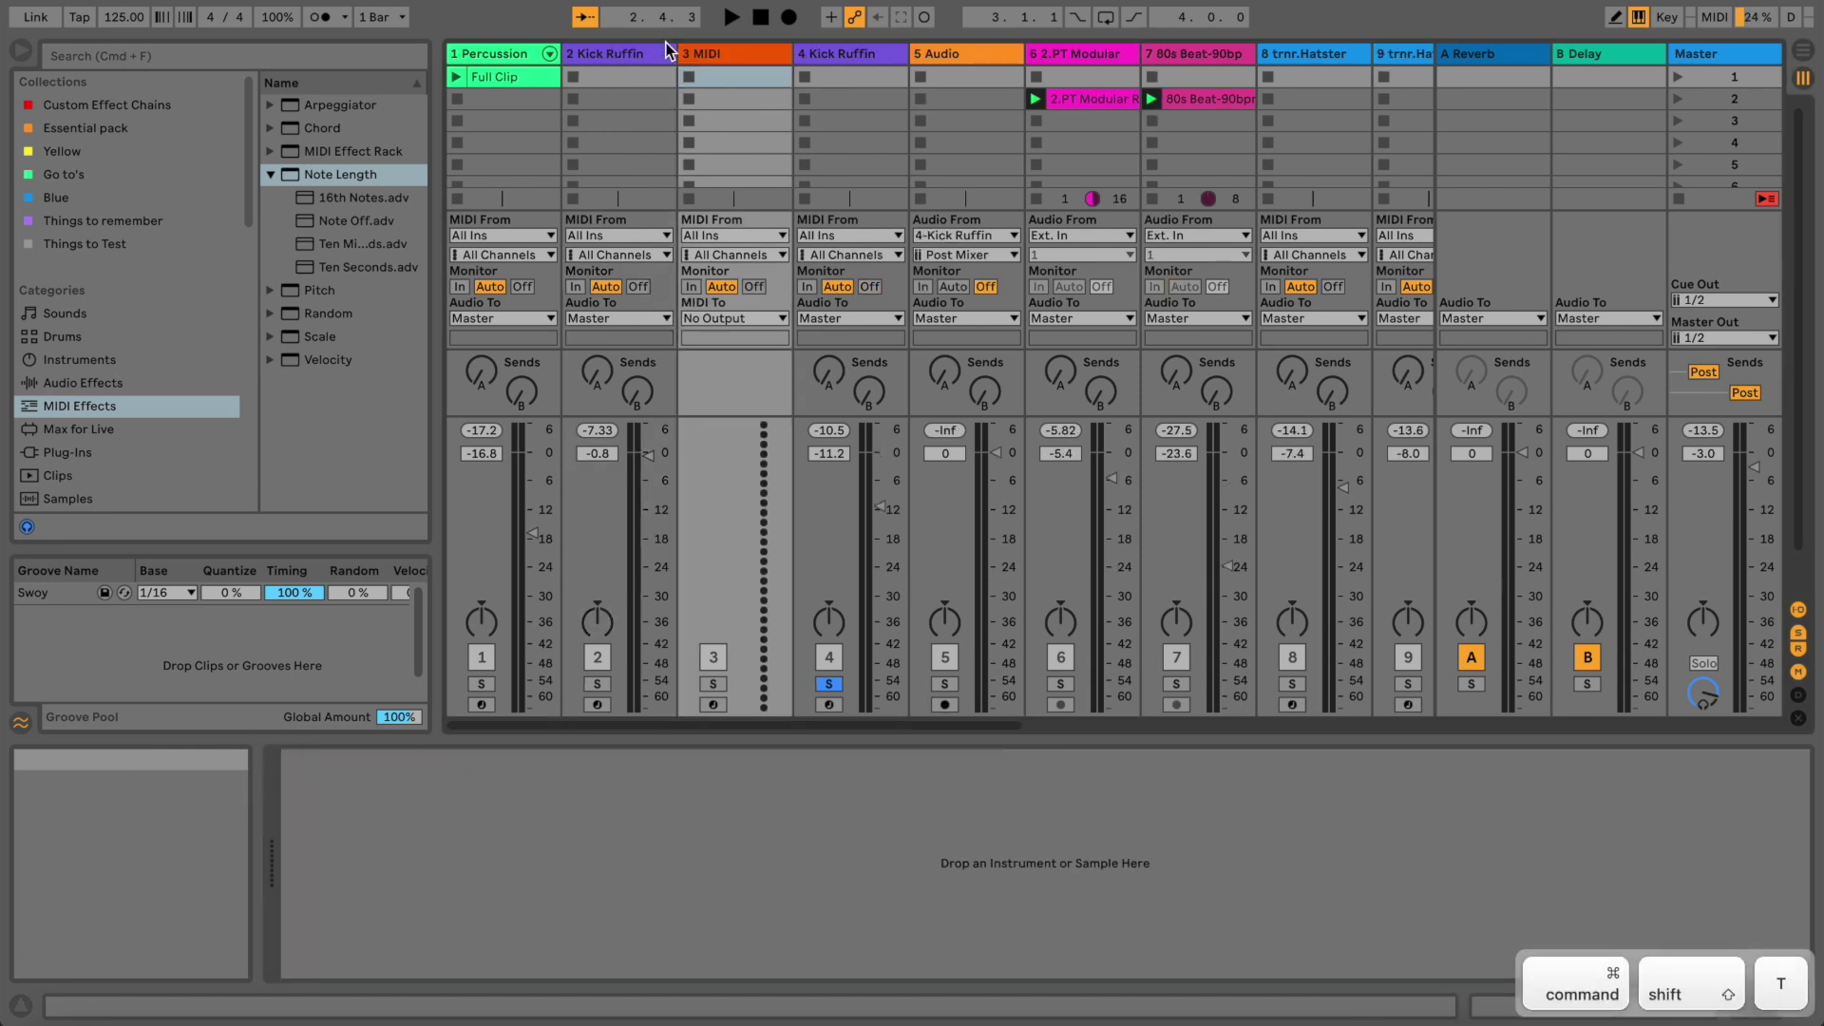
left_click(719, 55)
type("Kick")
key("Return")
Take the Kick track's MIDI input from 2-Kick Ruffin and arm the track for recording
left_click(721, 236)
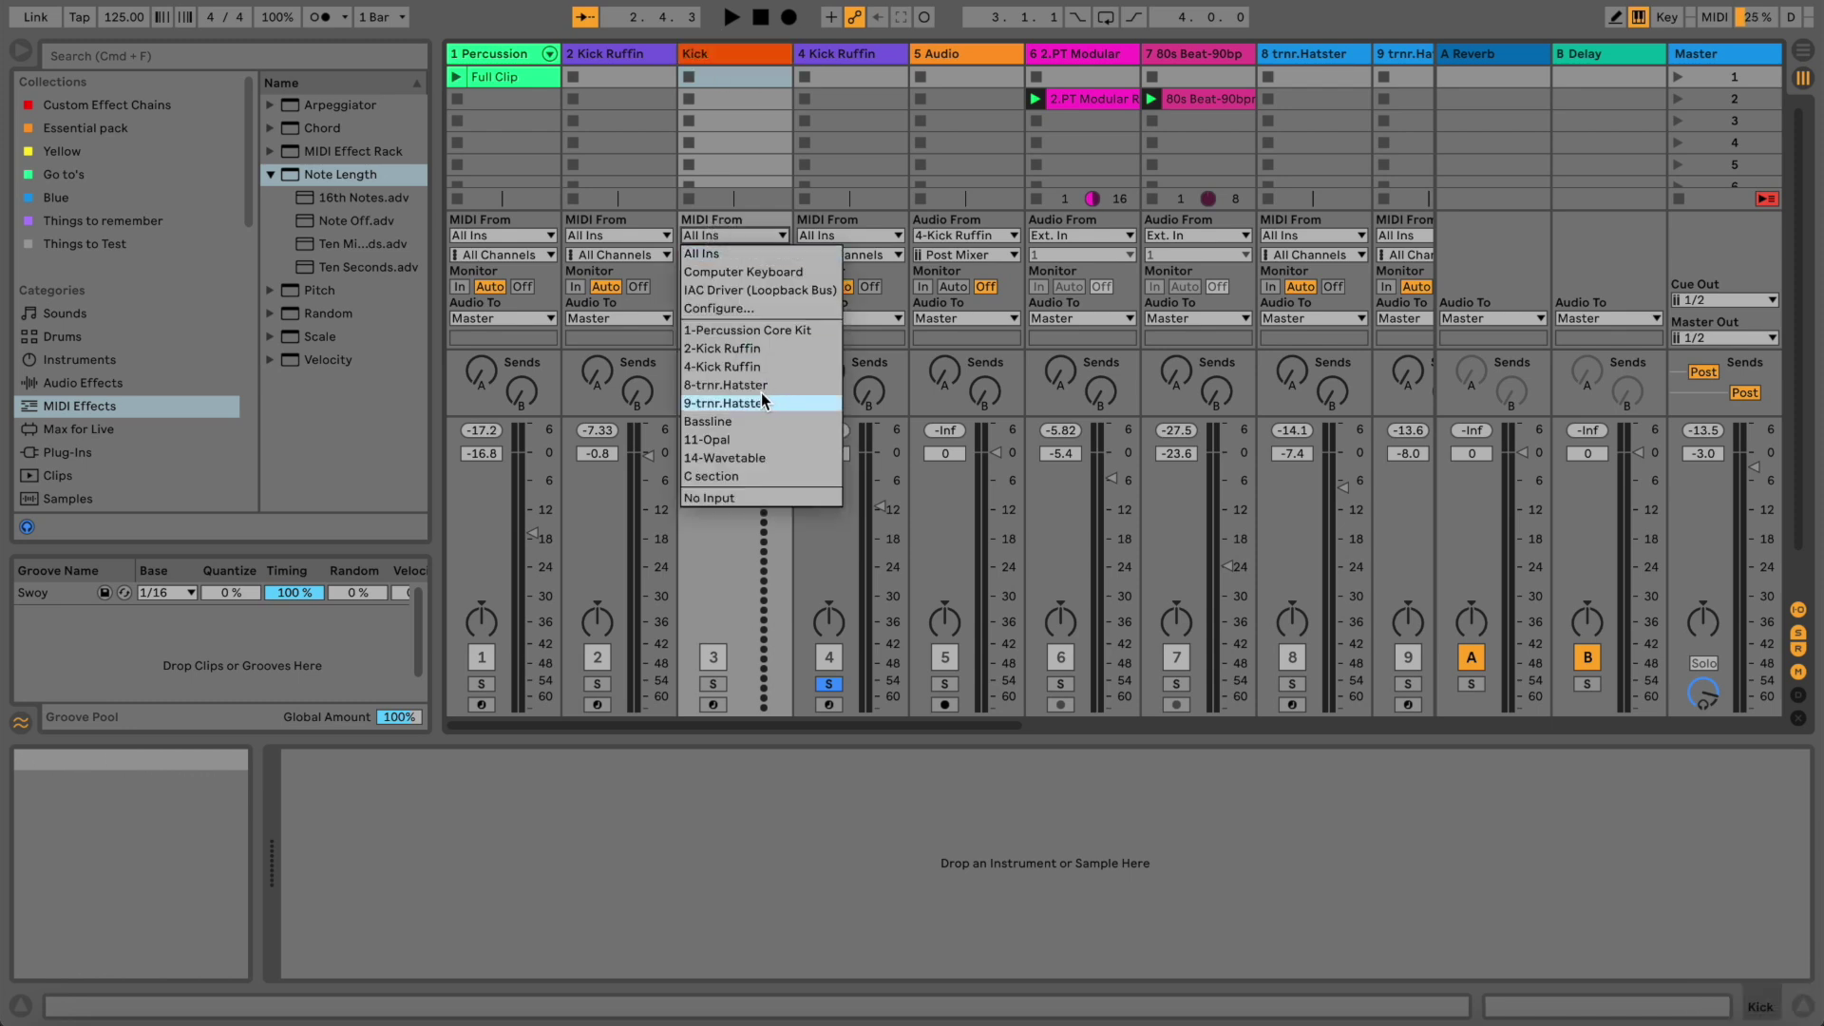
left_click(748, 349)
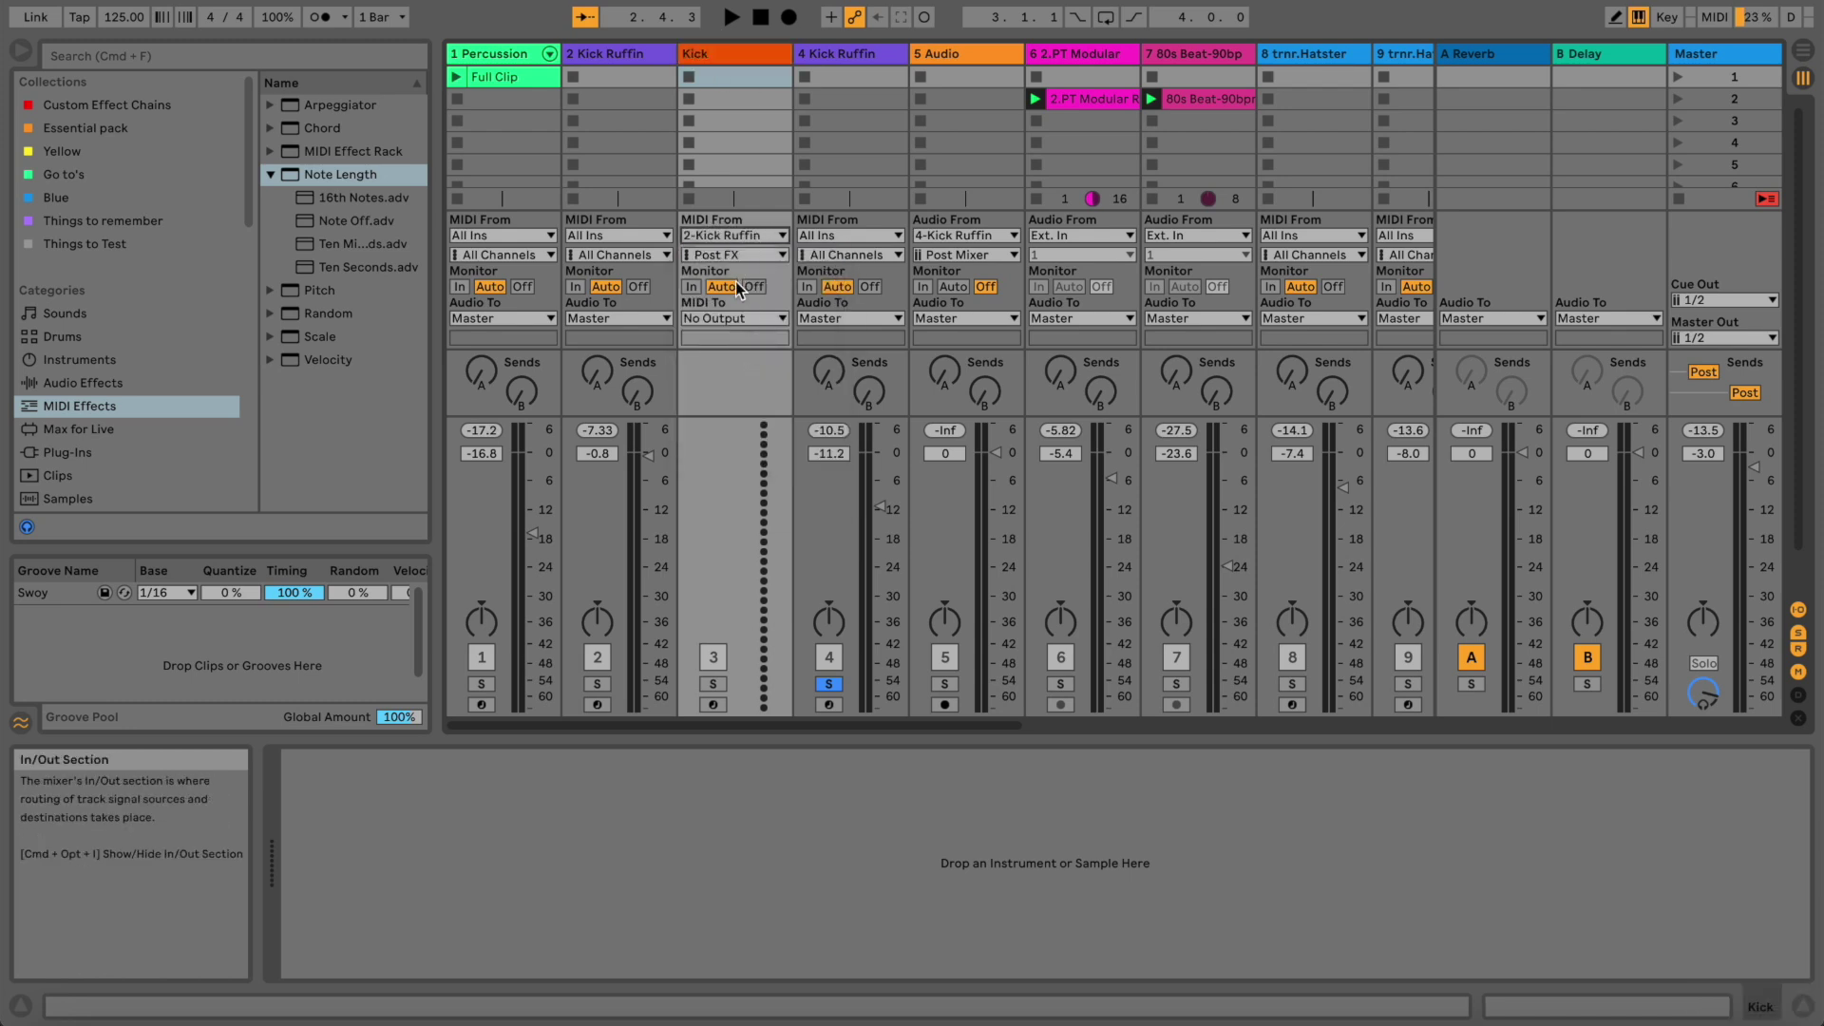
left_click(713, 704)
Recolor the 4 Kick Ruffin track brown to tell it apart from the other kick track
left_click(853, 63)
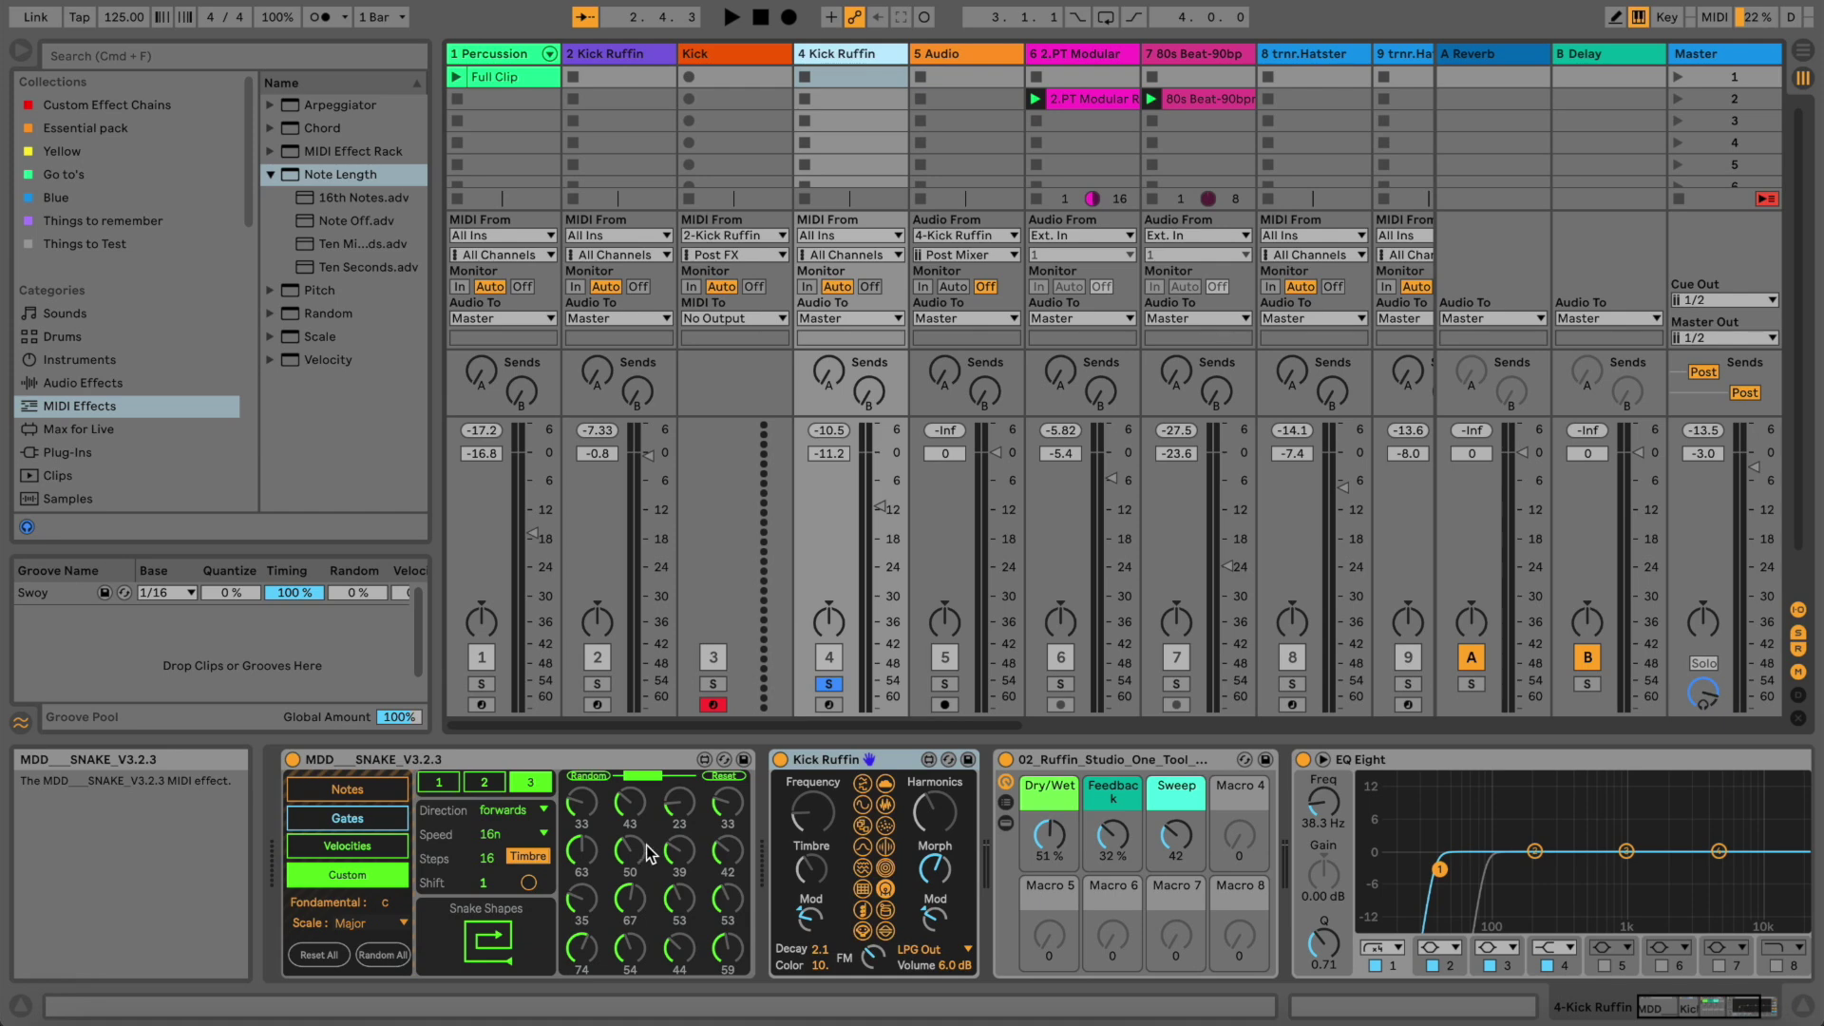
right_click(863, 54)
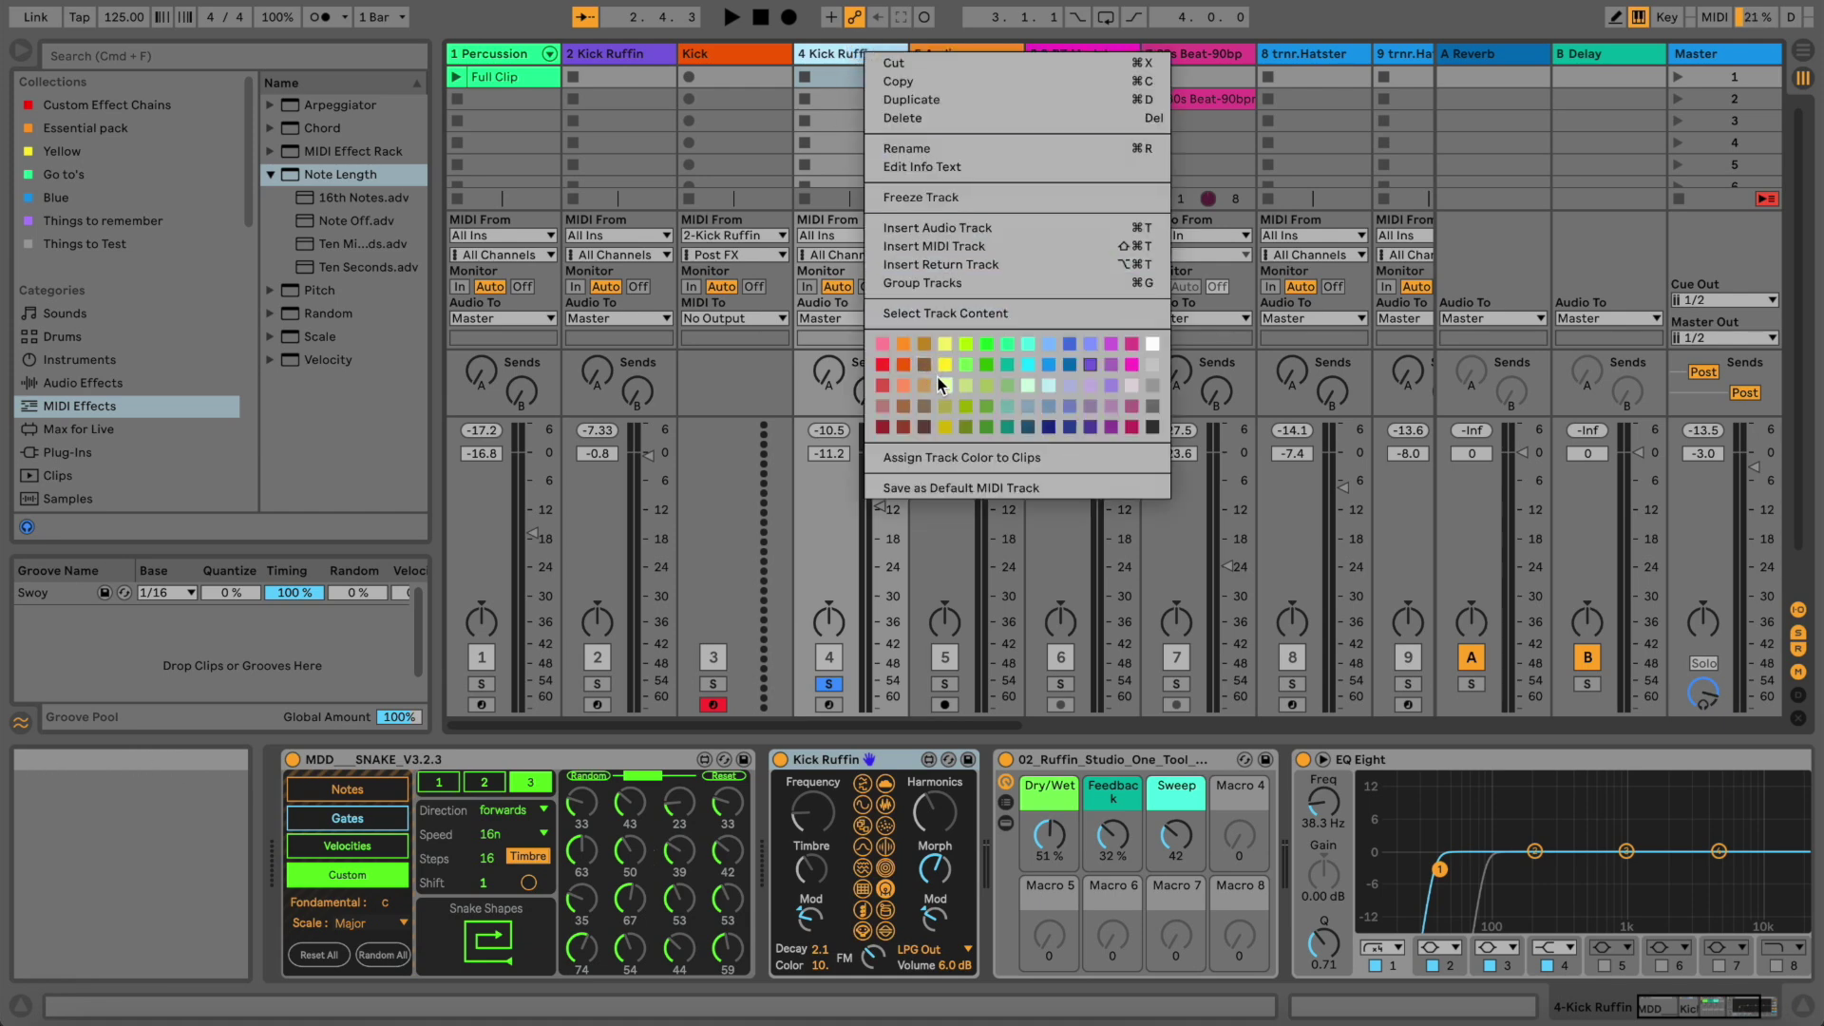
left_click(927, 404)
Look through the device chains of the 5 Audio, 2.PT Modular and 80s Beat tracks
left_click(962, 59)
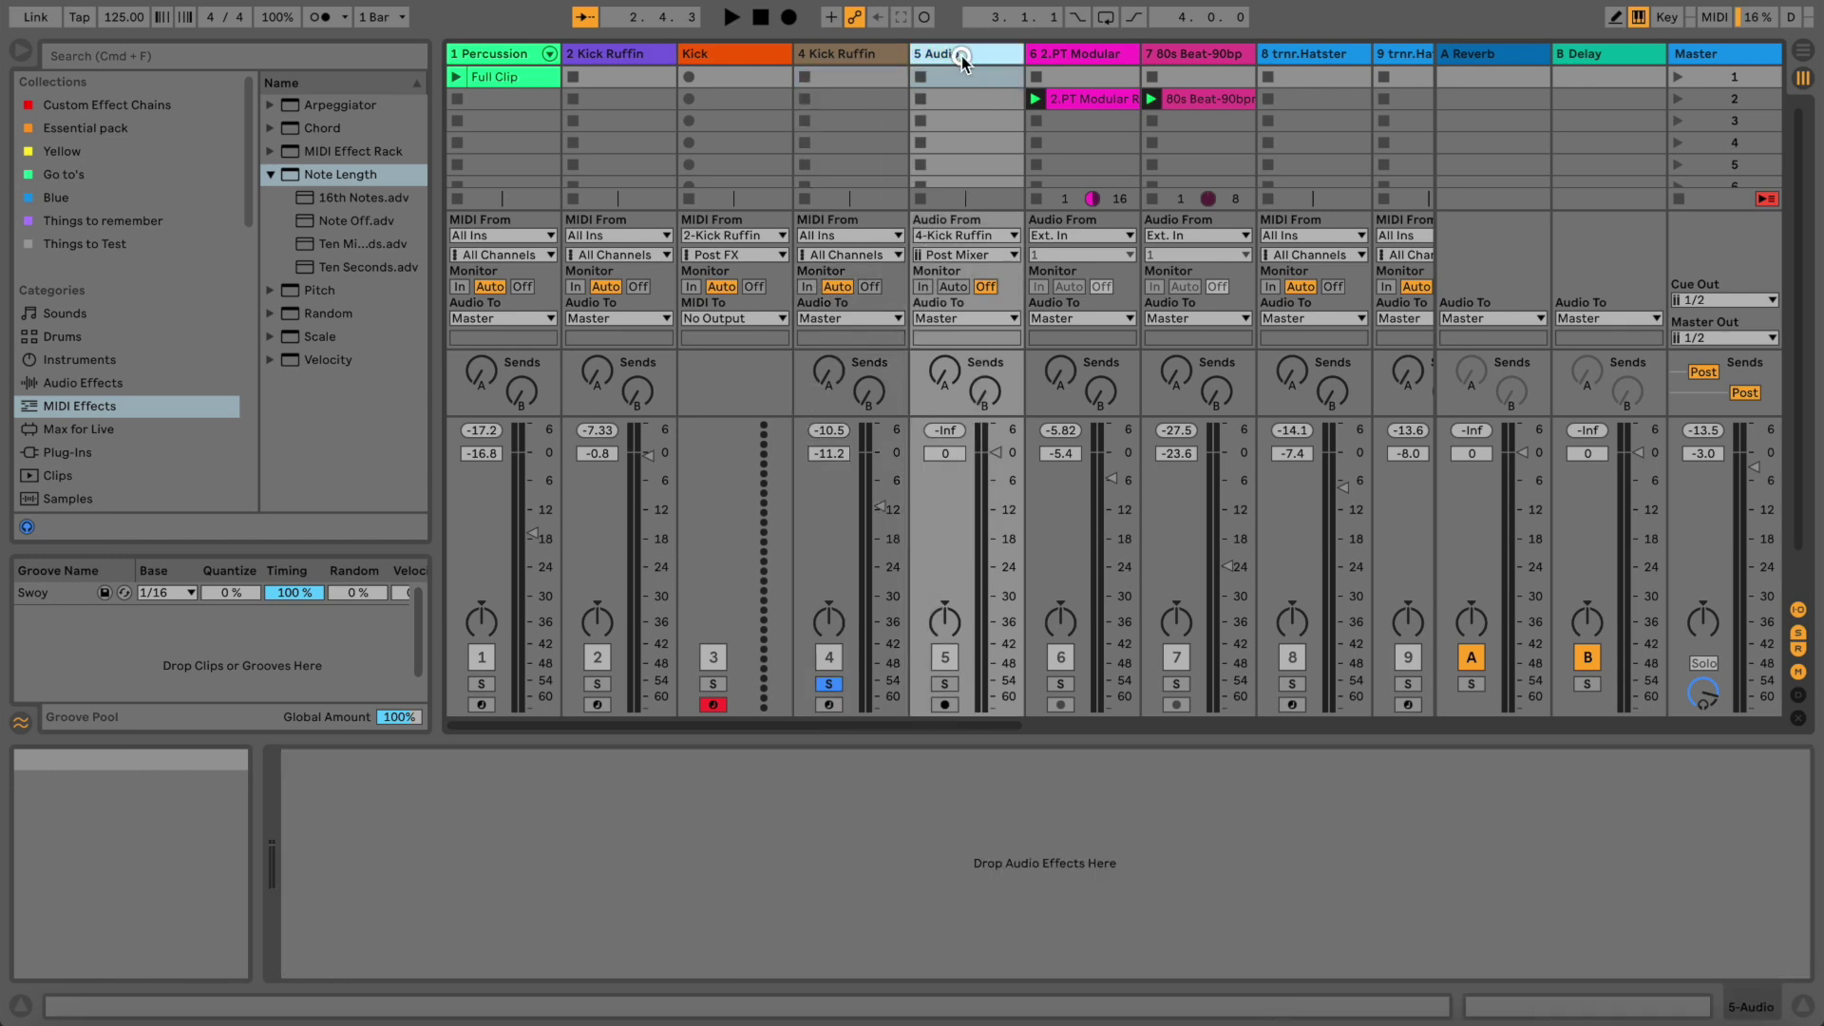
left_click(1052, 55)
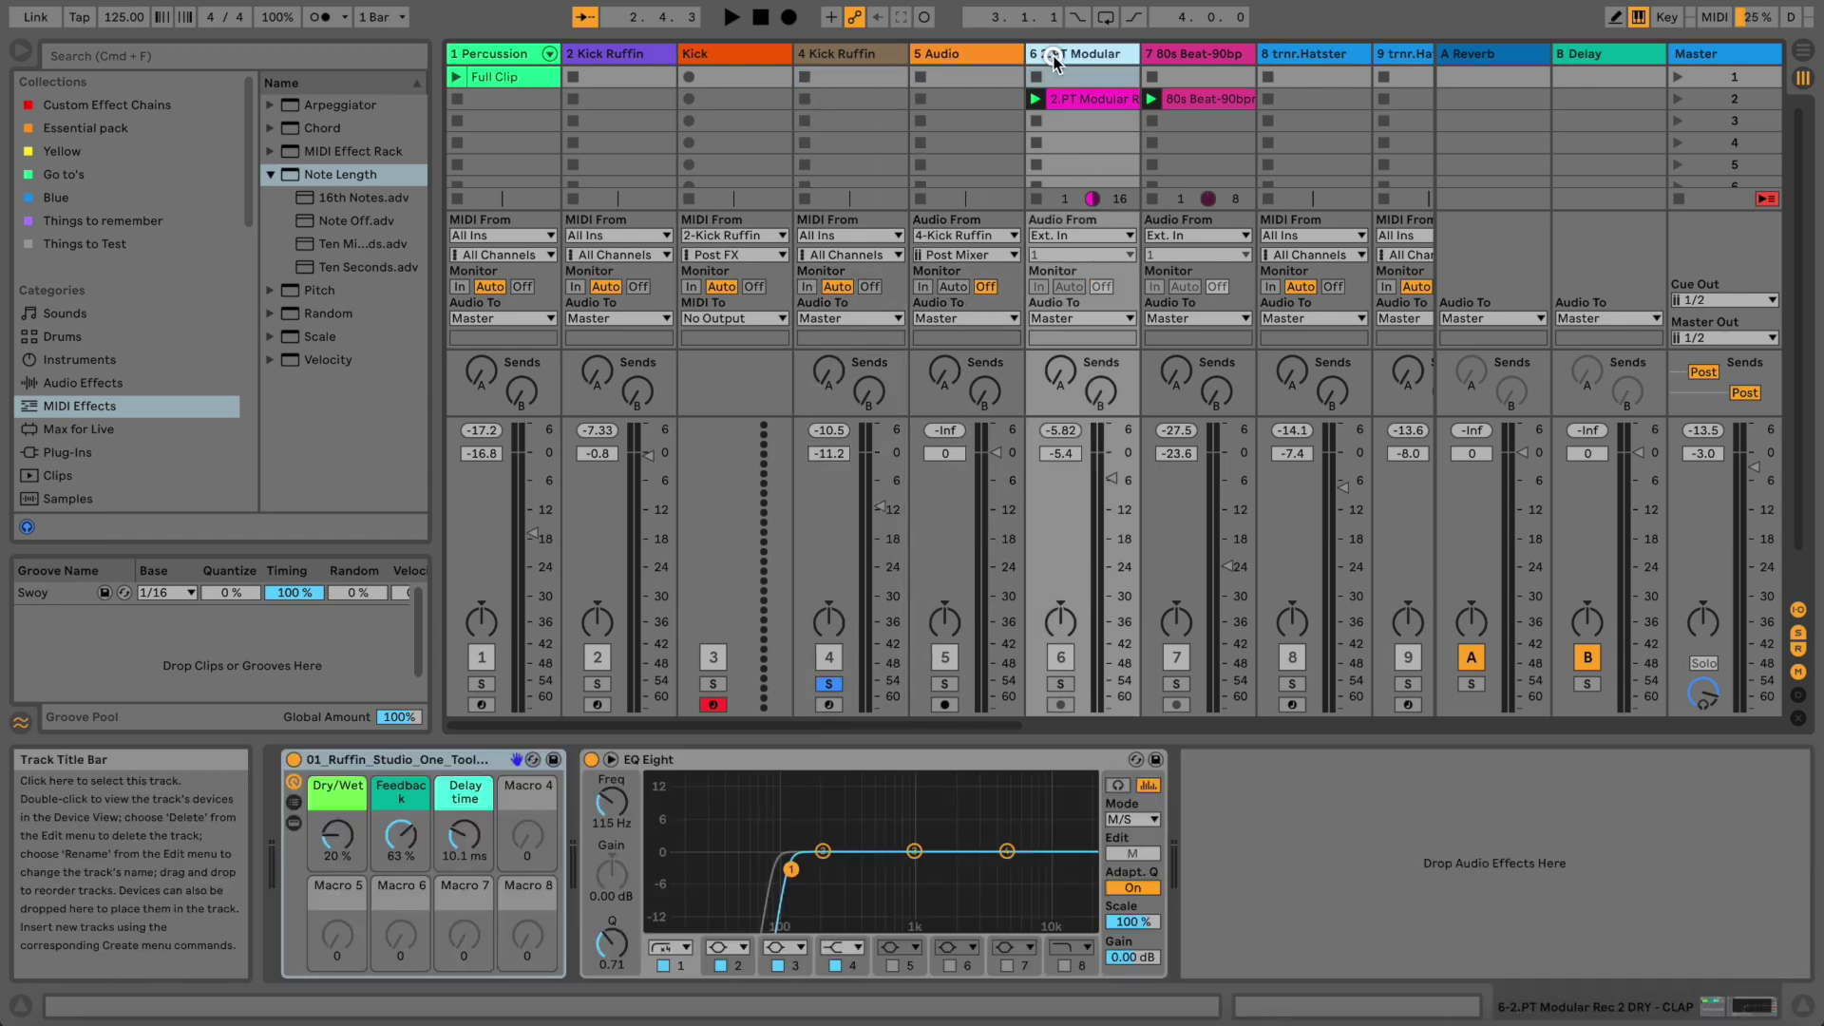
left_click(1172, 53)
left_click_drag(755, 725, 935, 734)
Insert a MIDI track beside 8 trnr.Hatster and take its MIDI input from that track
left_click(904, 54)
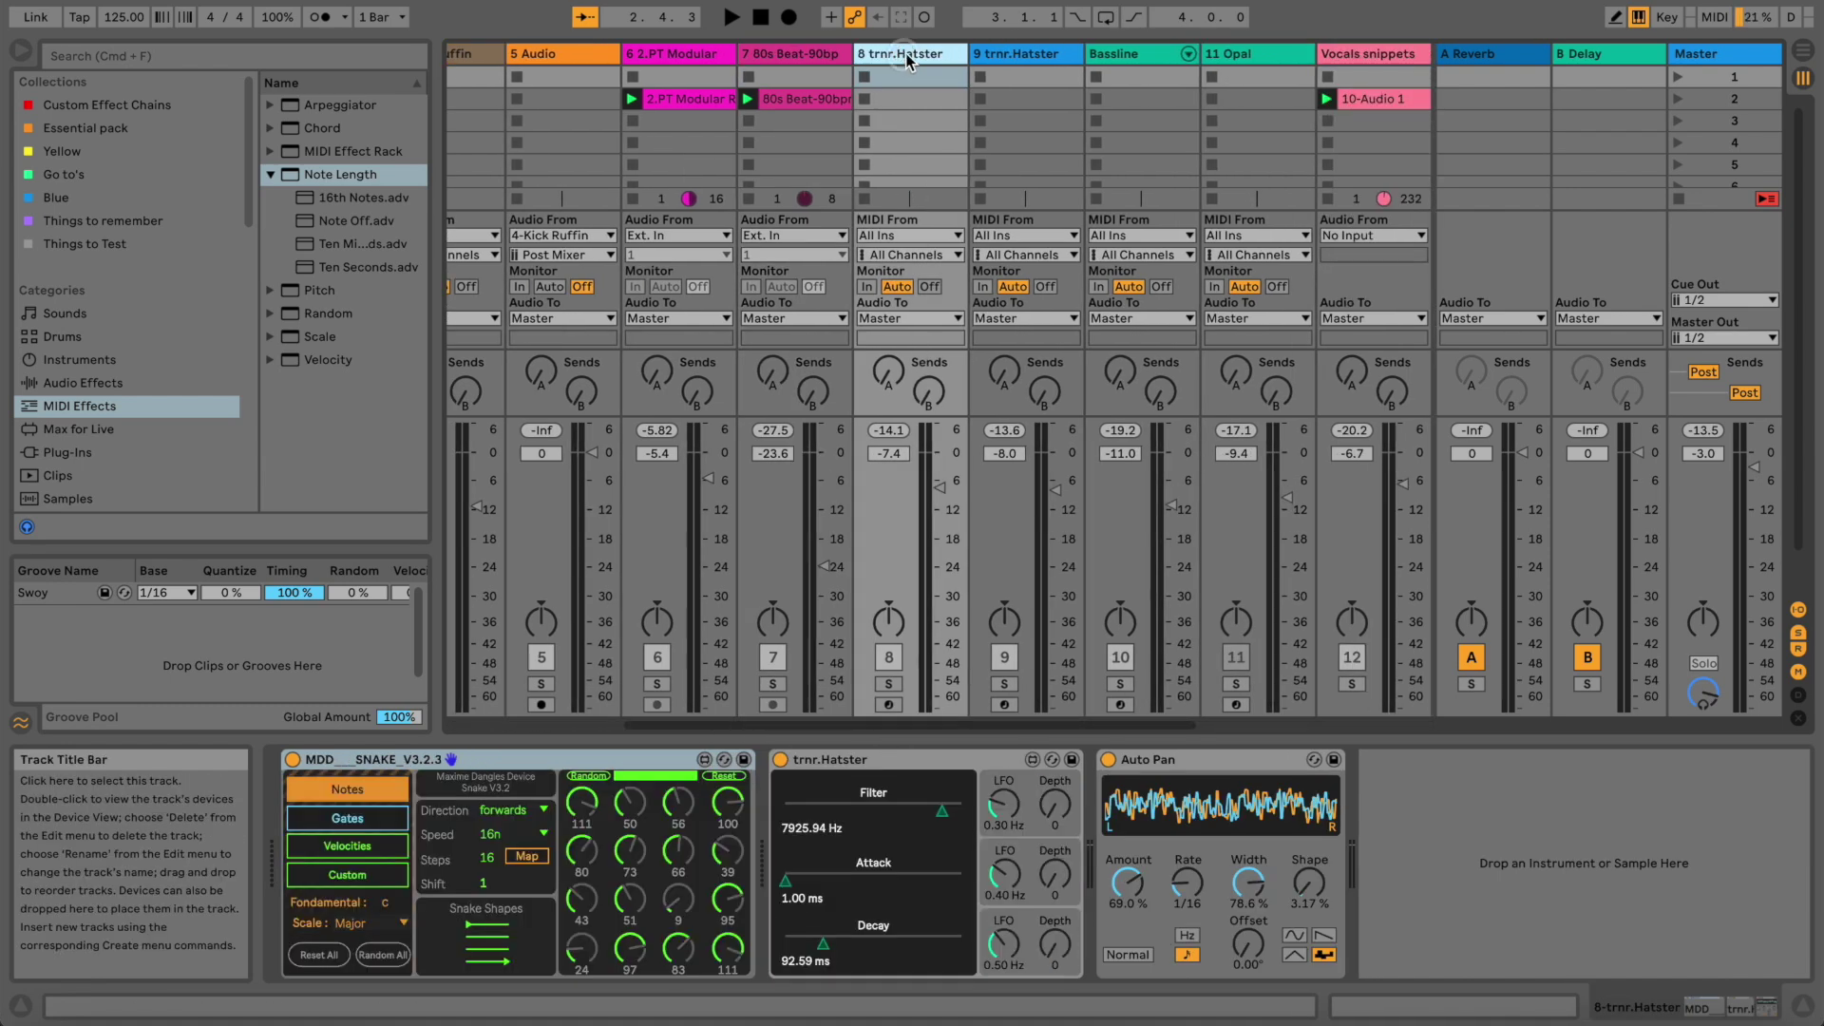
left_click(347, 874)
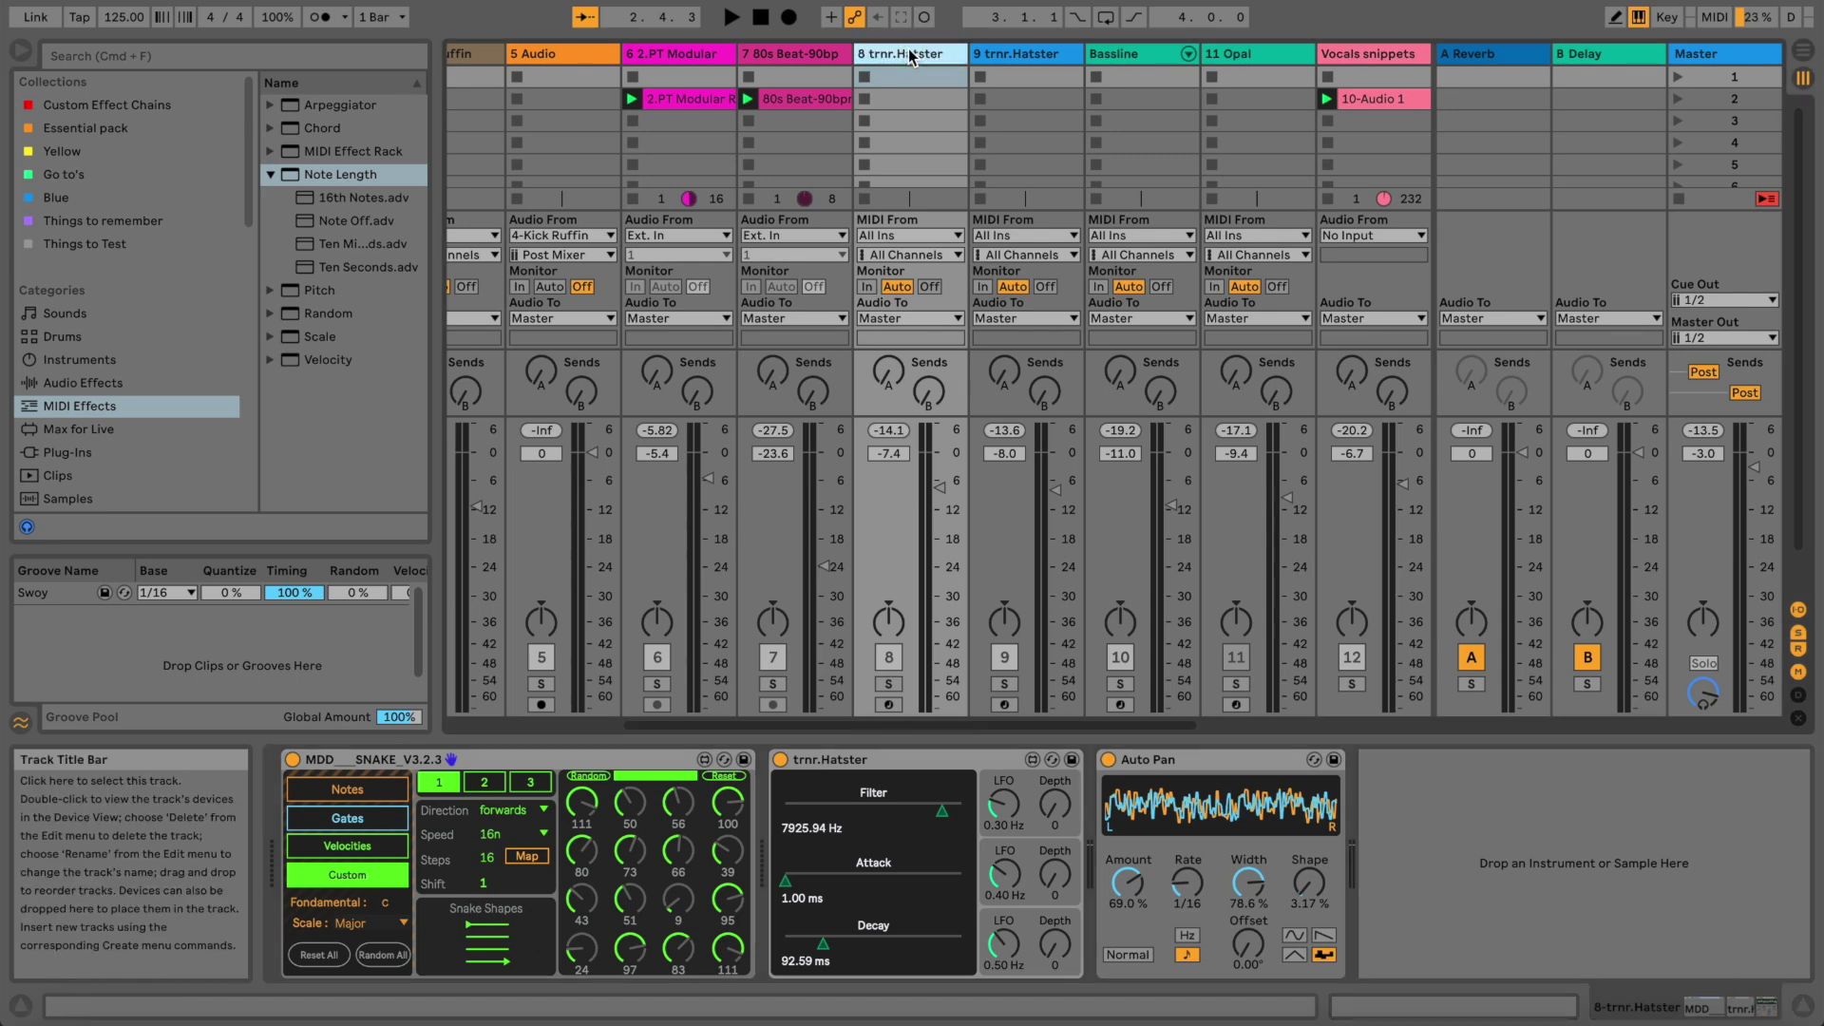
key("super+shift+t")
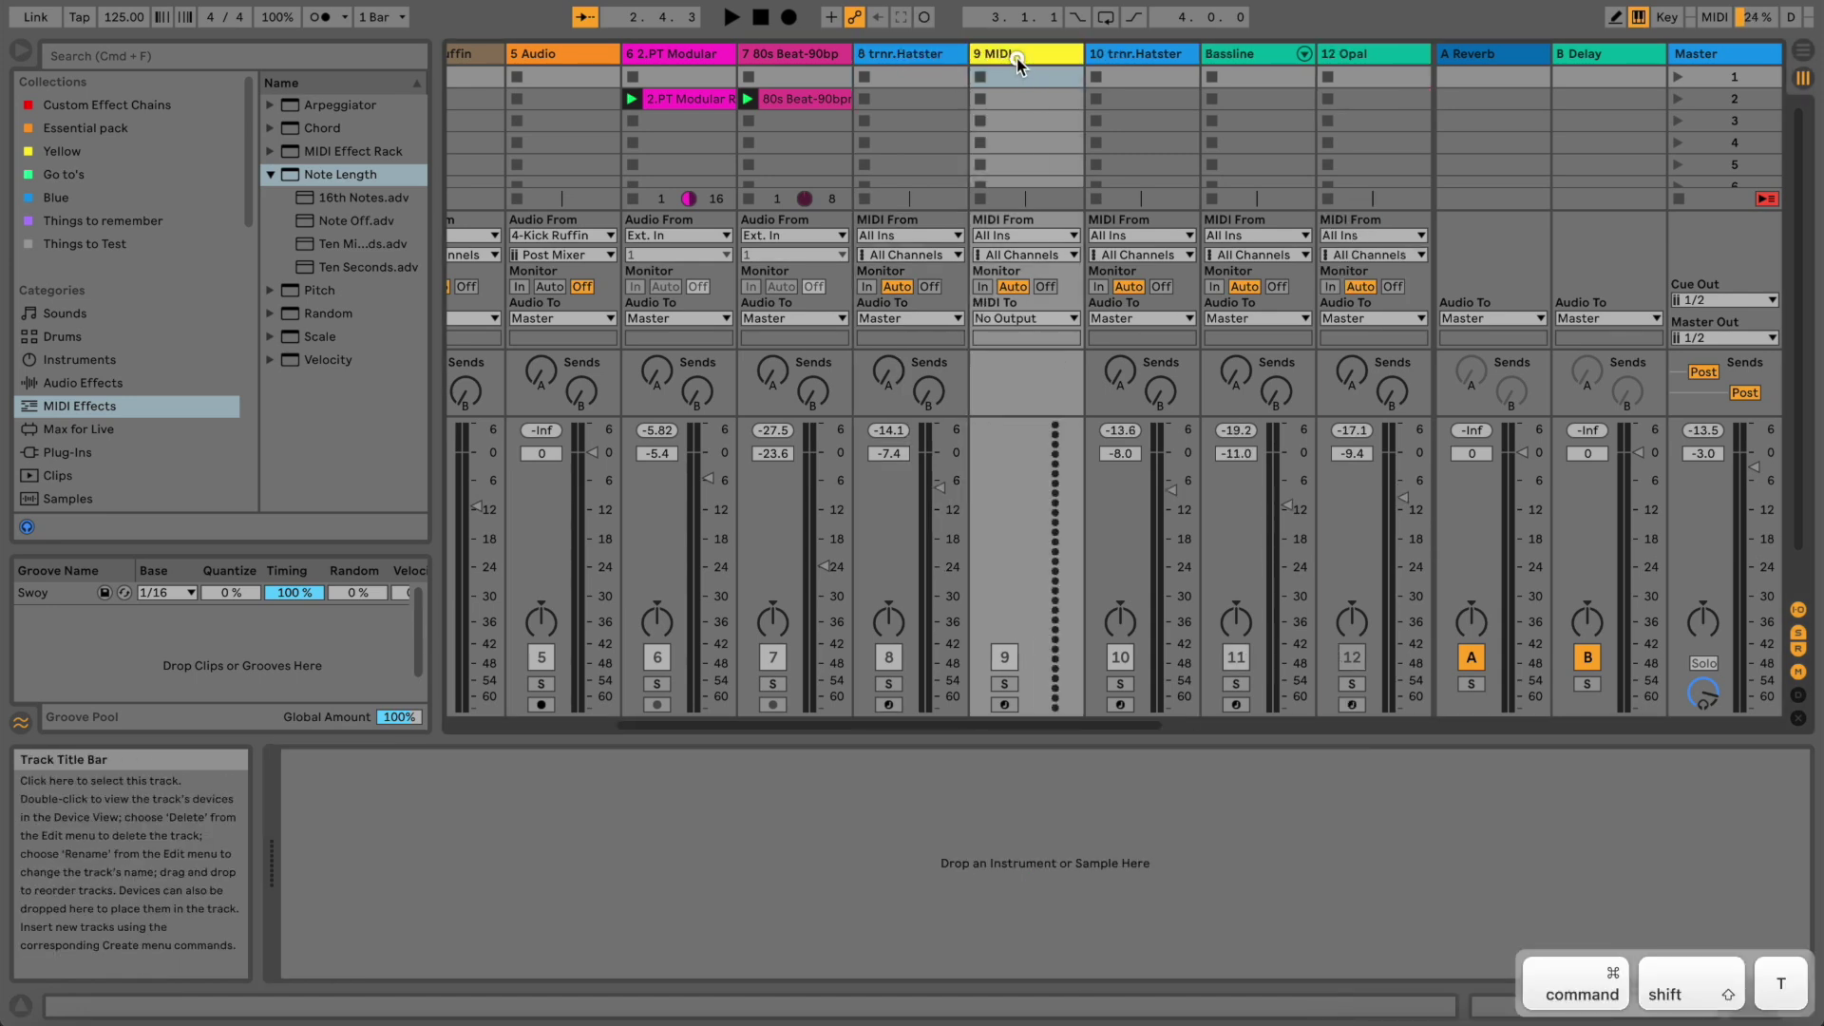
left_click(1047, 237)
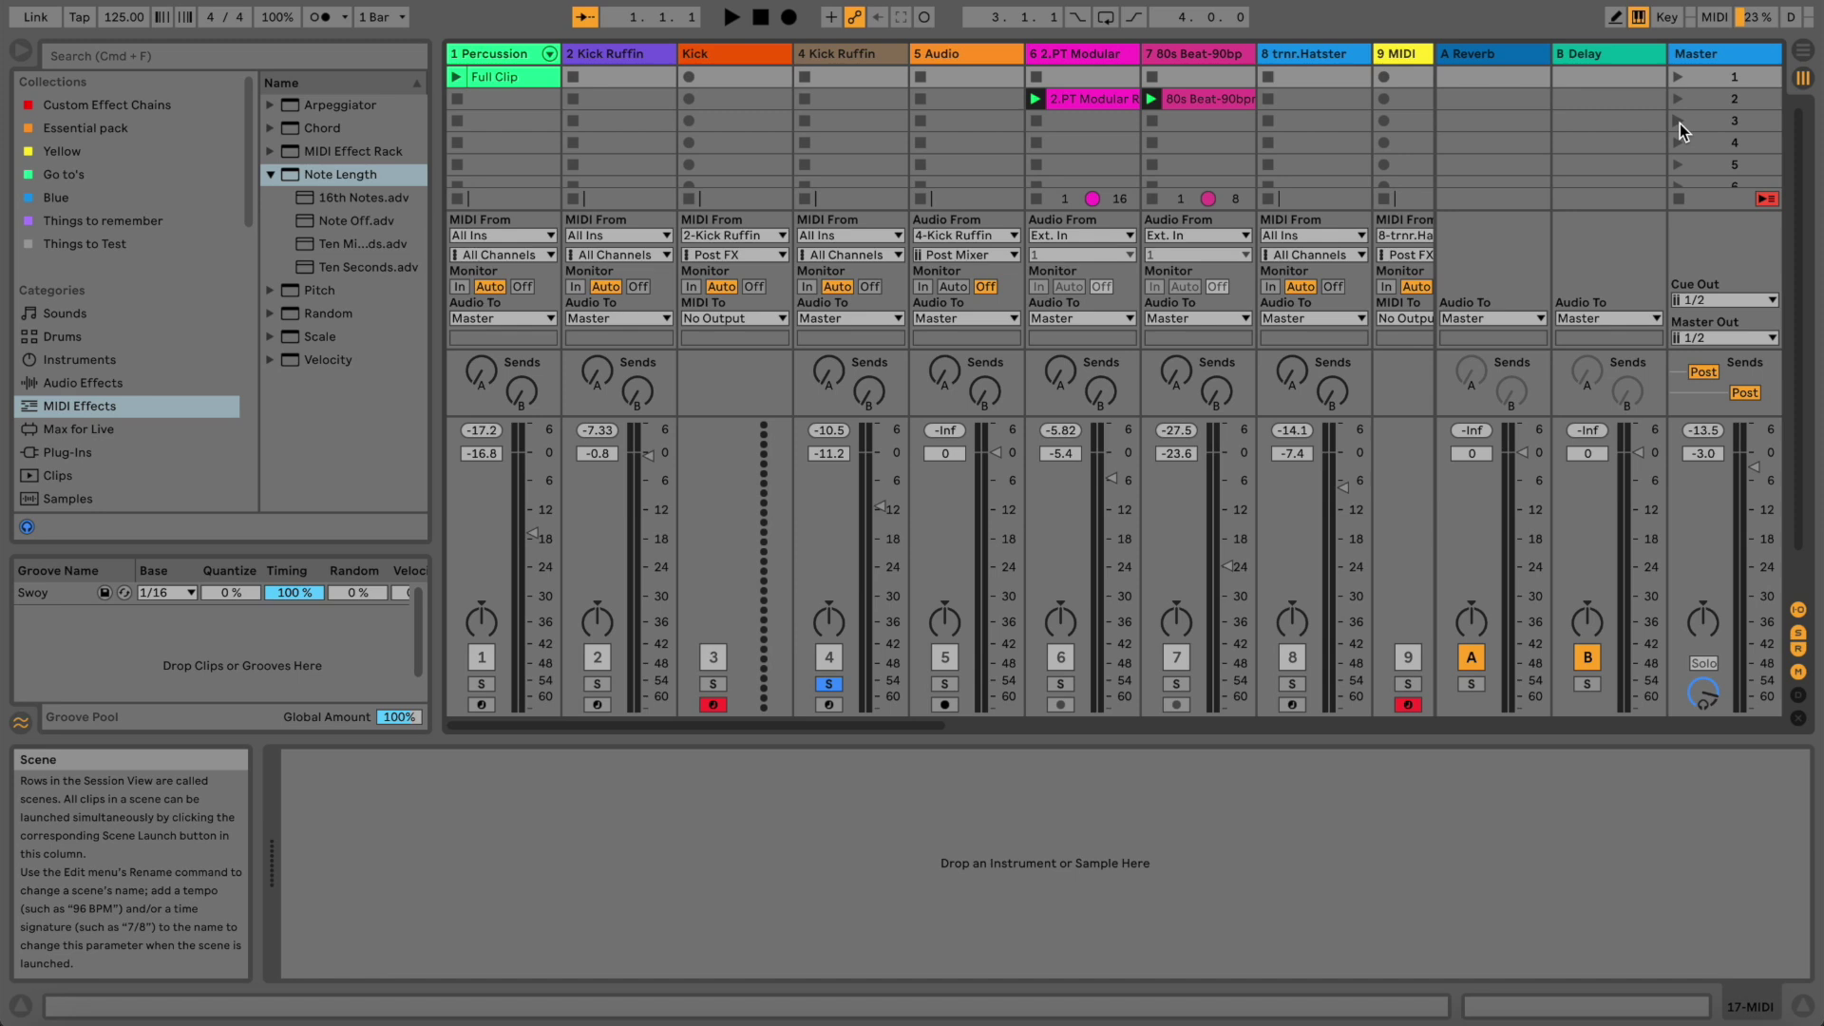
Record a take from the armed MIDI tracks into scene 3 and delete that scene
left_click(1680, 123)
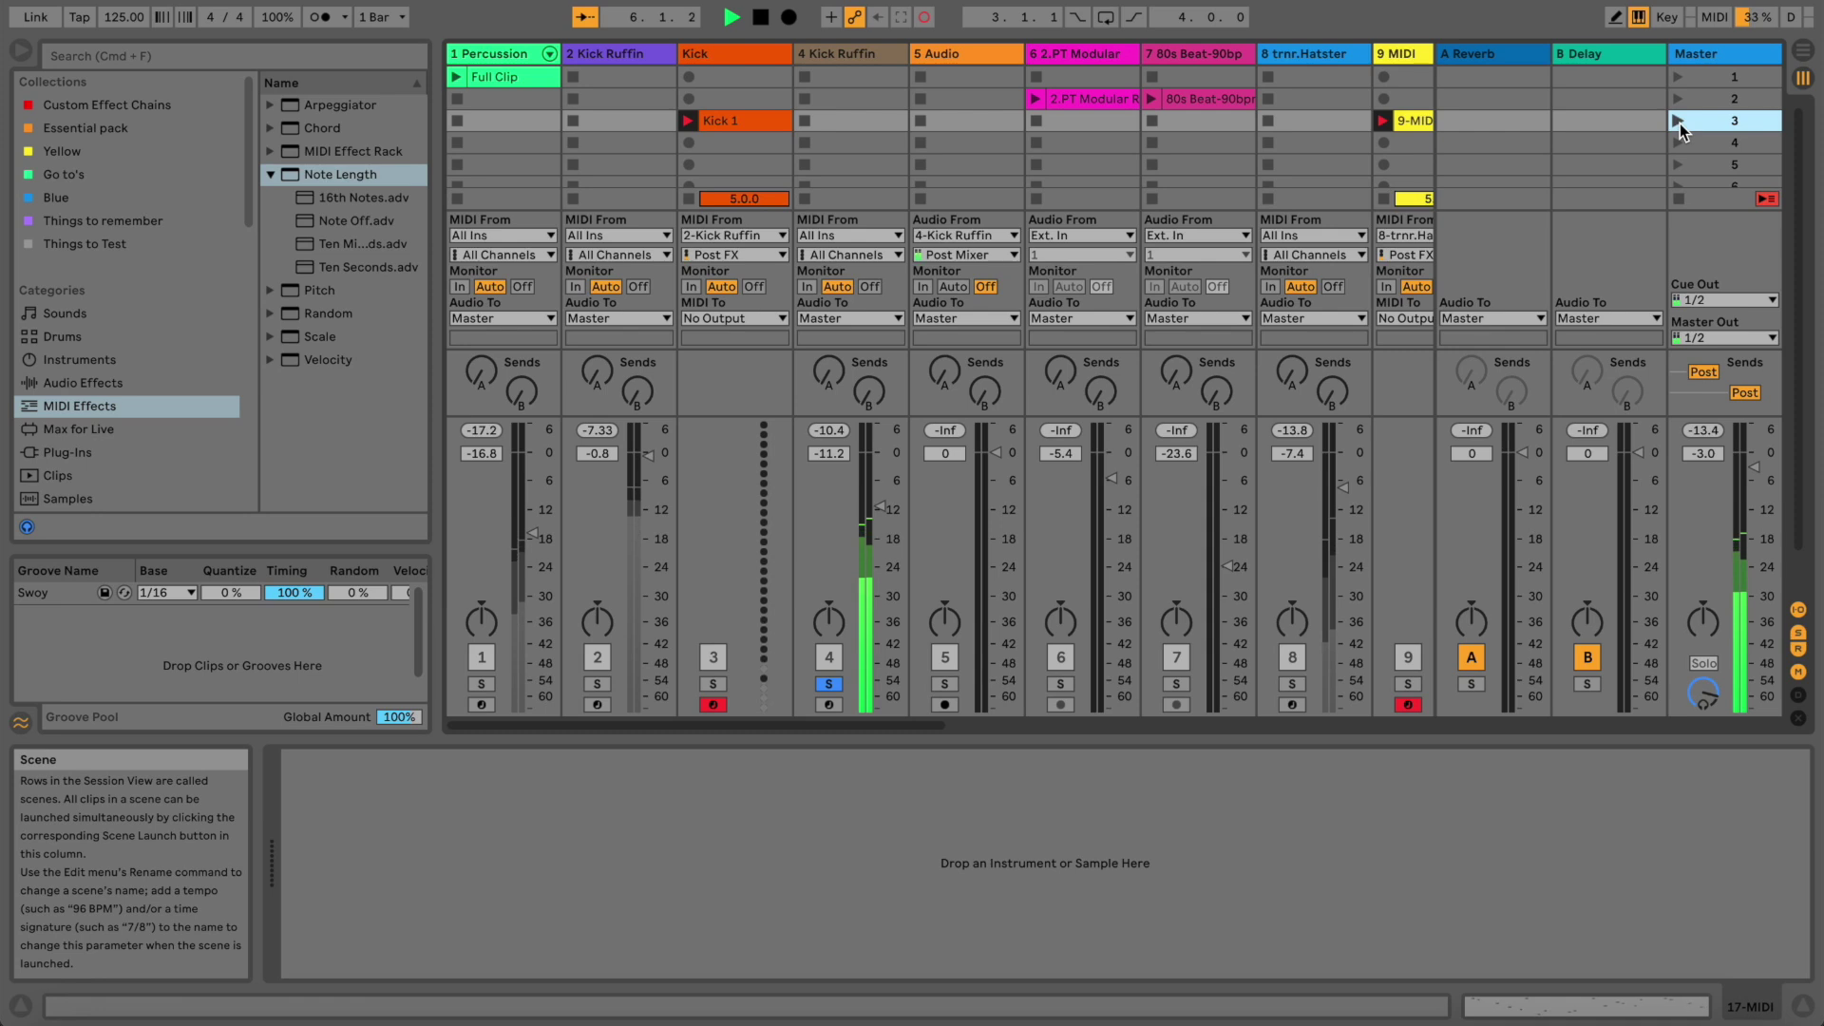
left_click(766, 19)
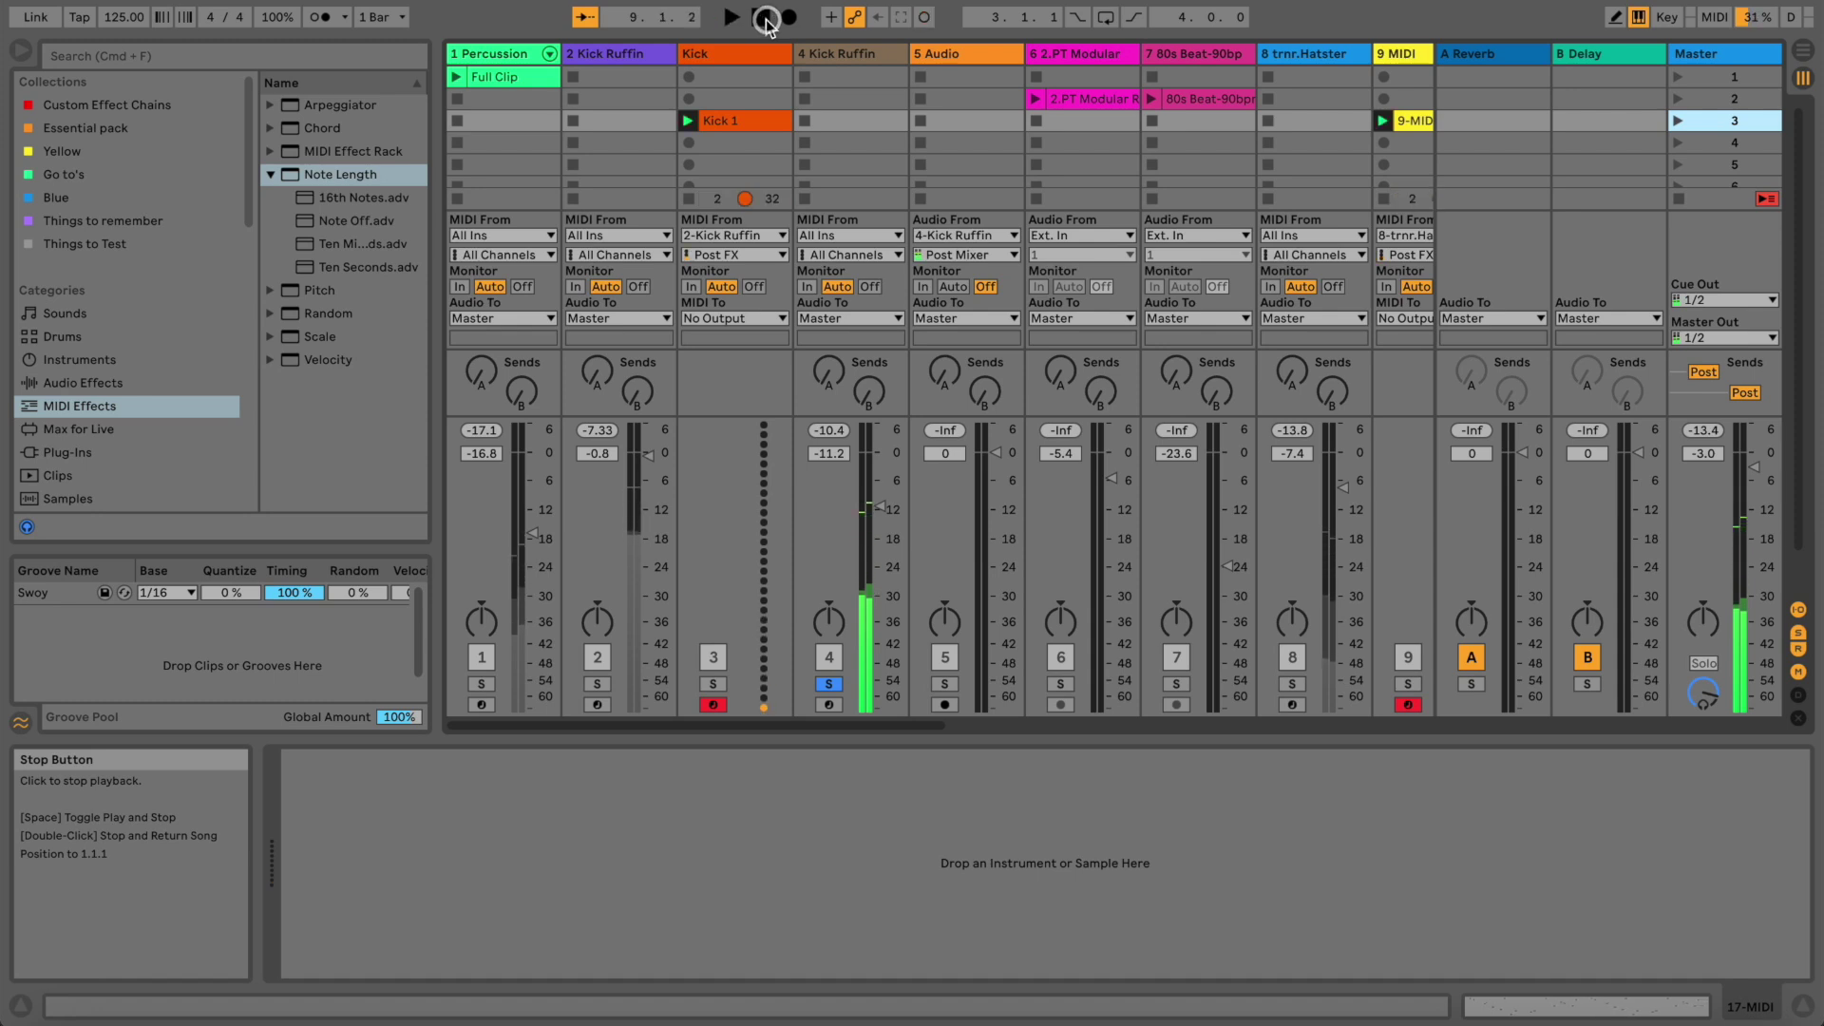
key("space")
key("space")
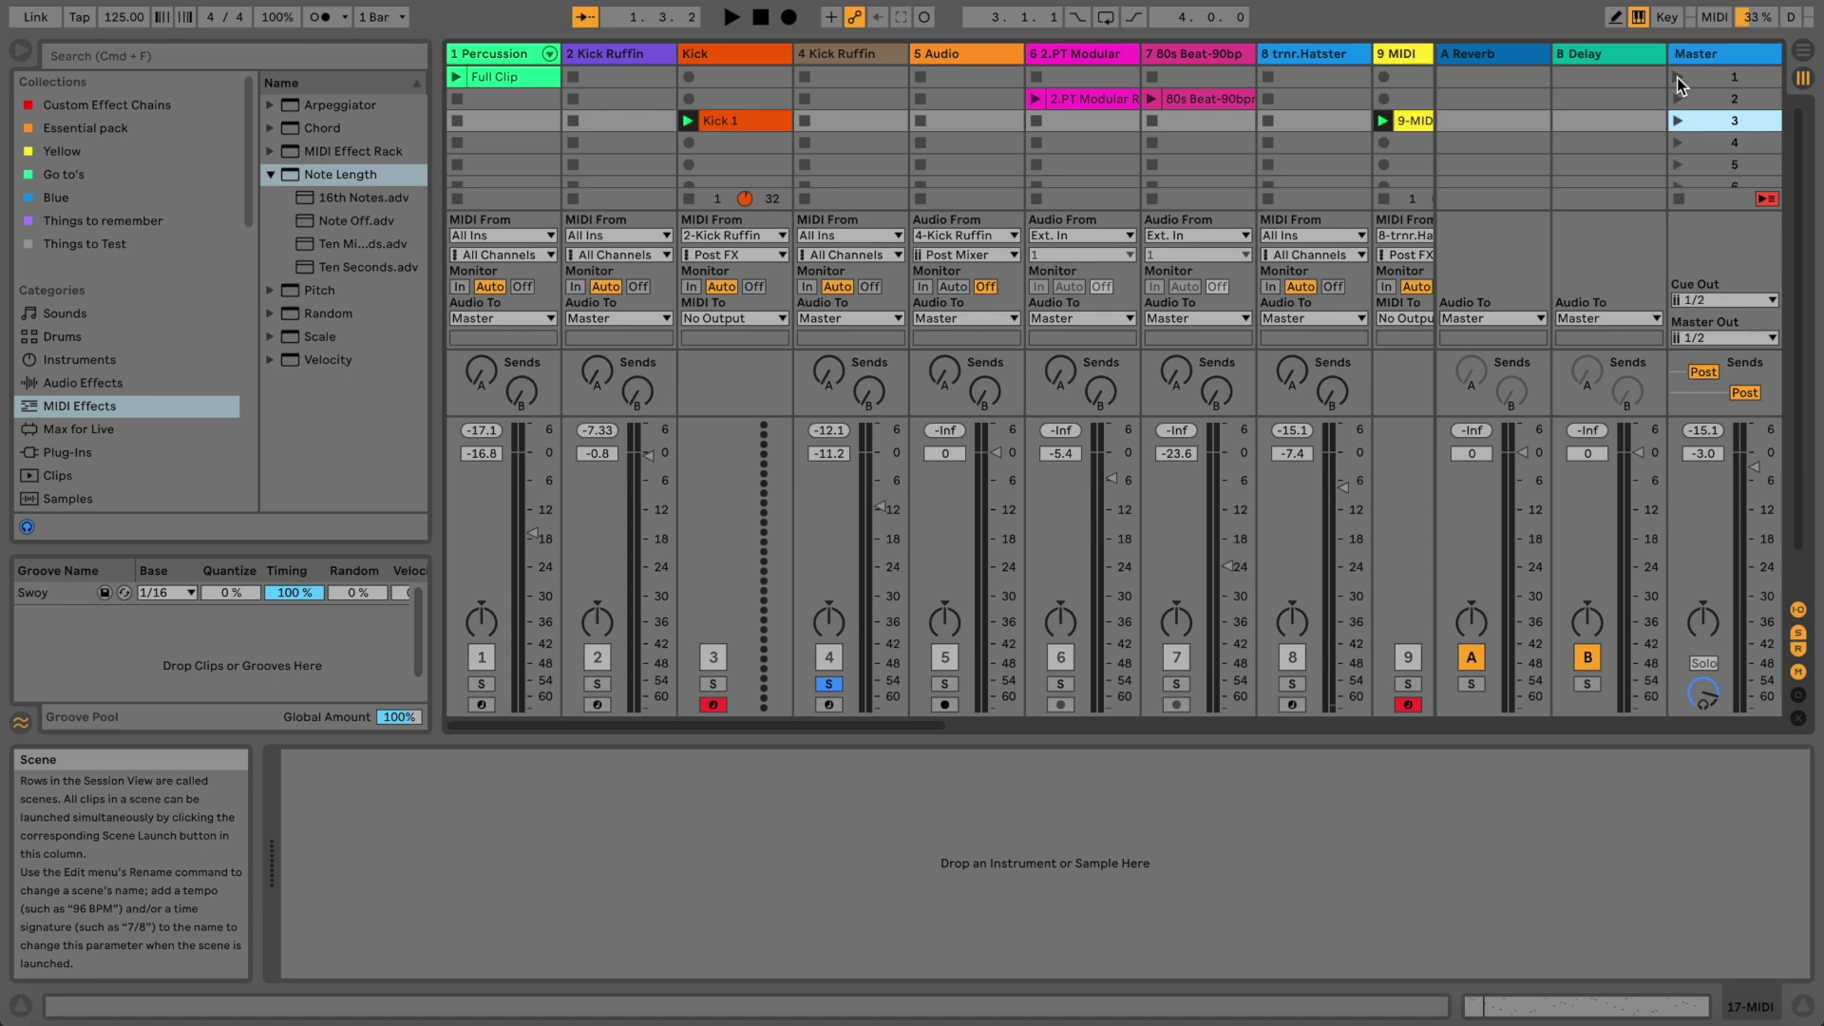
left_click(761, 19)
key("Delete")
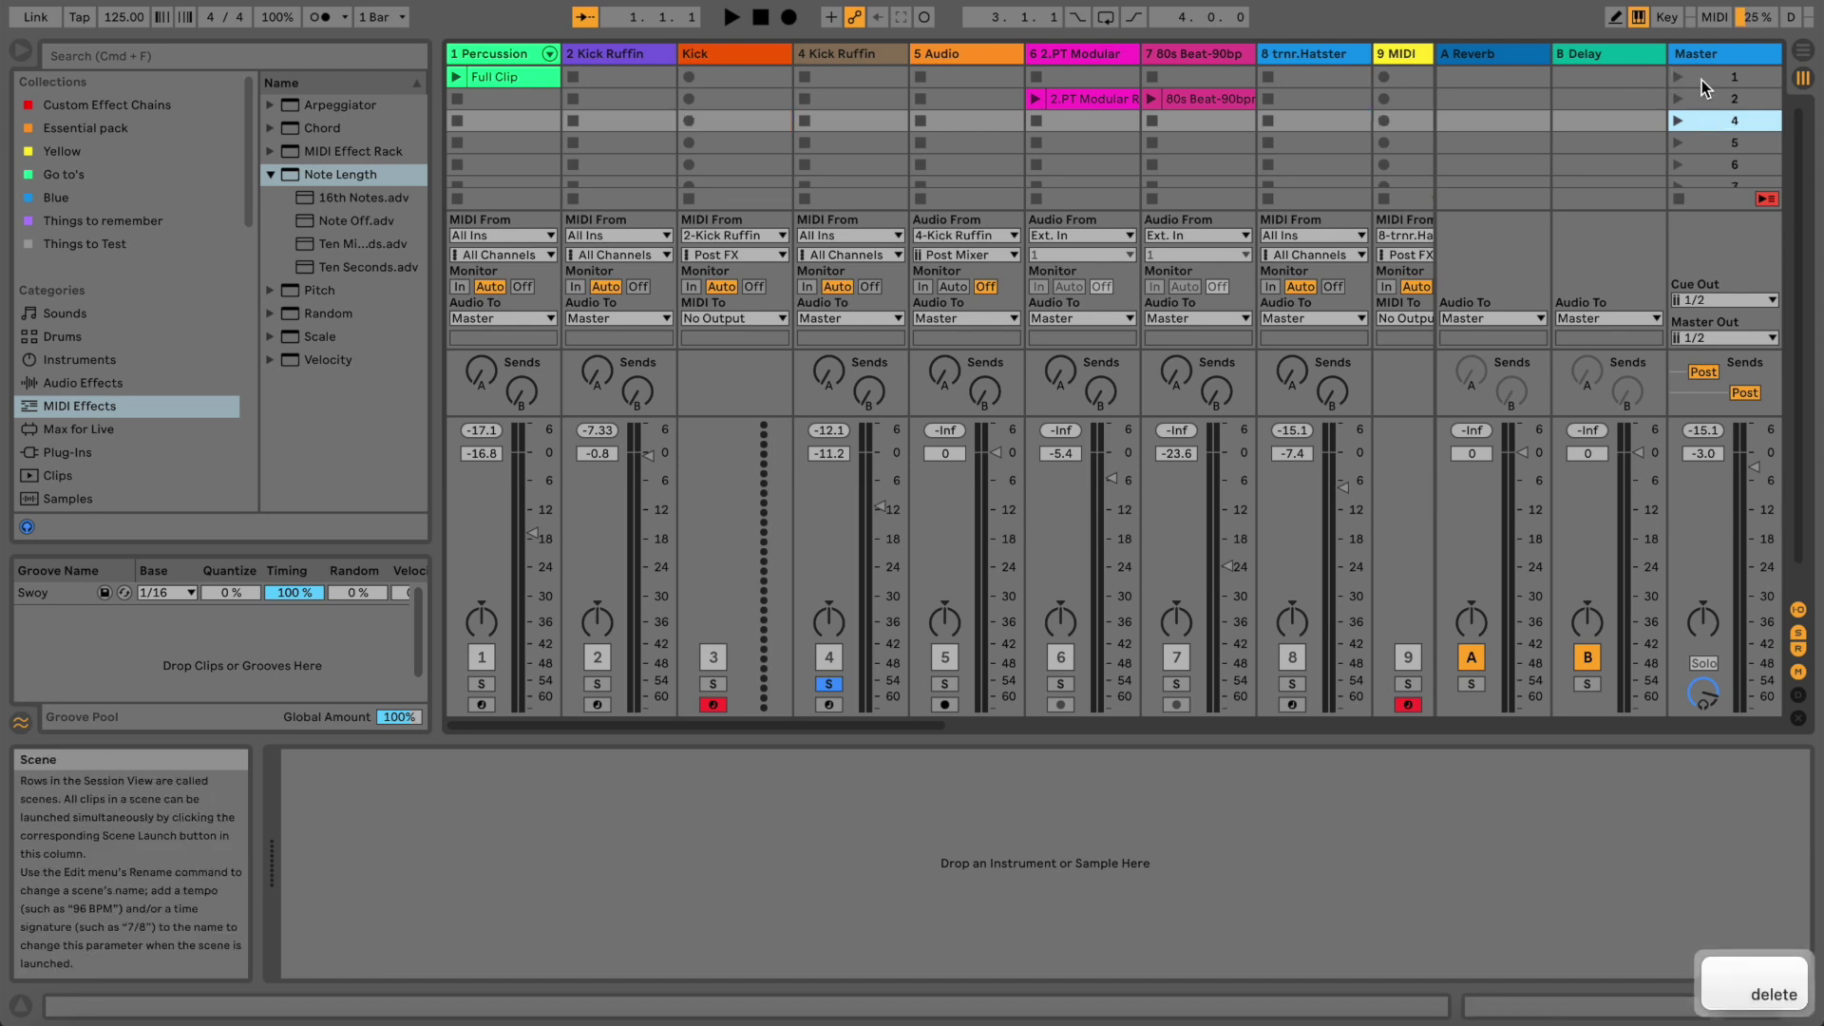
Record the armed MIDI tracks into scene 1 and open the notes of the Kick track's new clip
left_click(1695, 77)
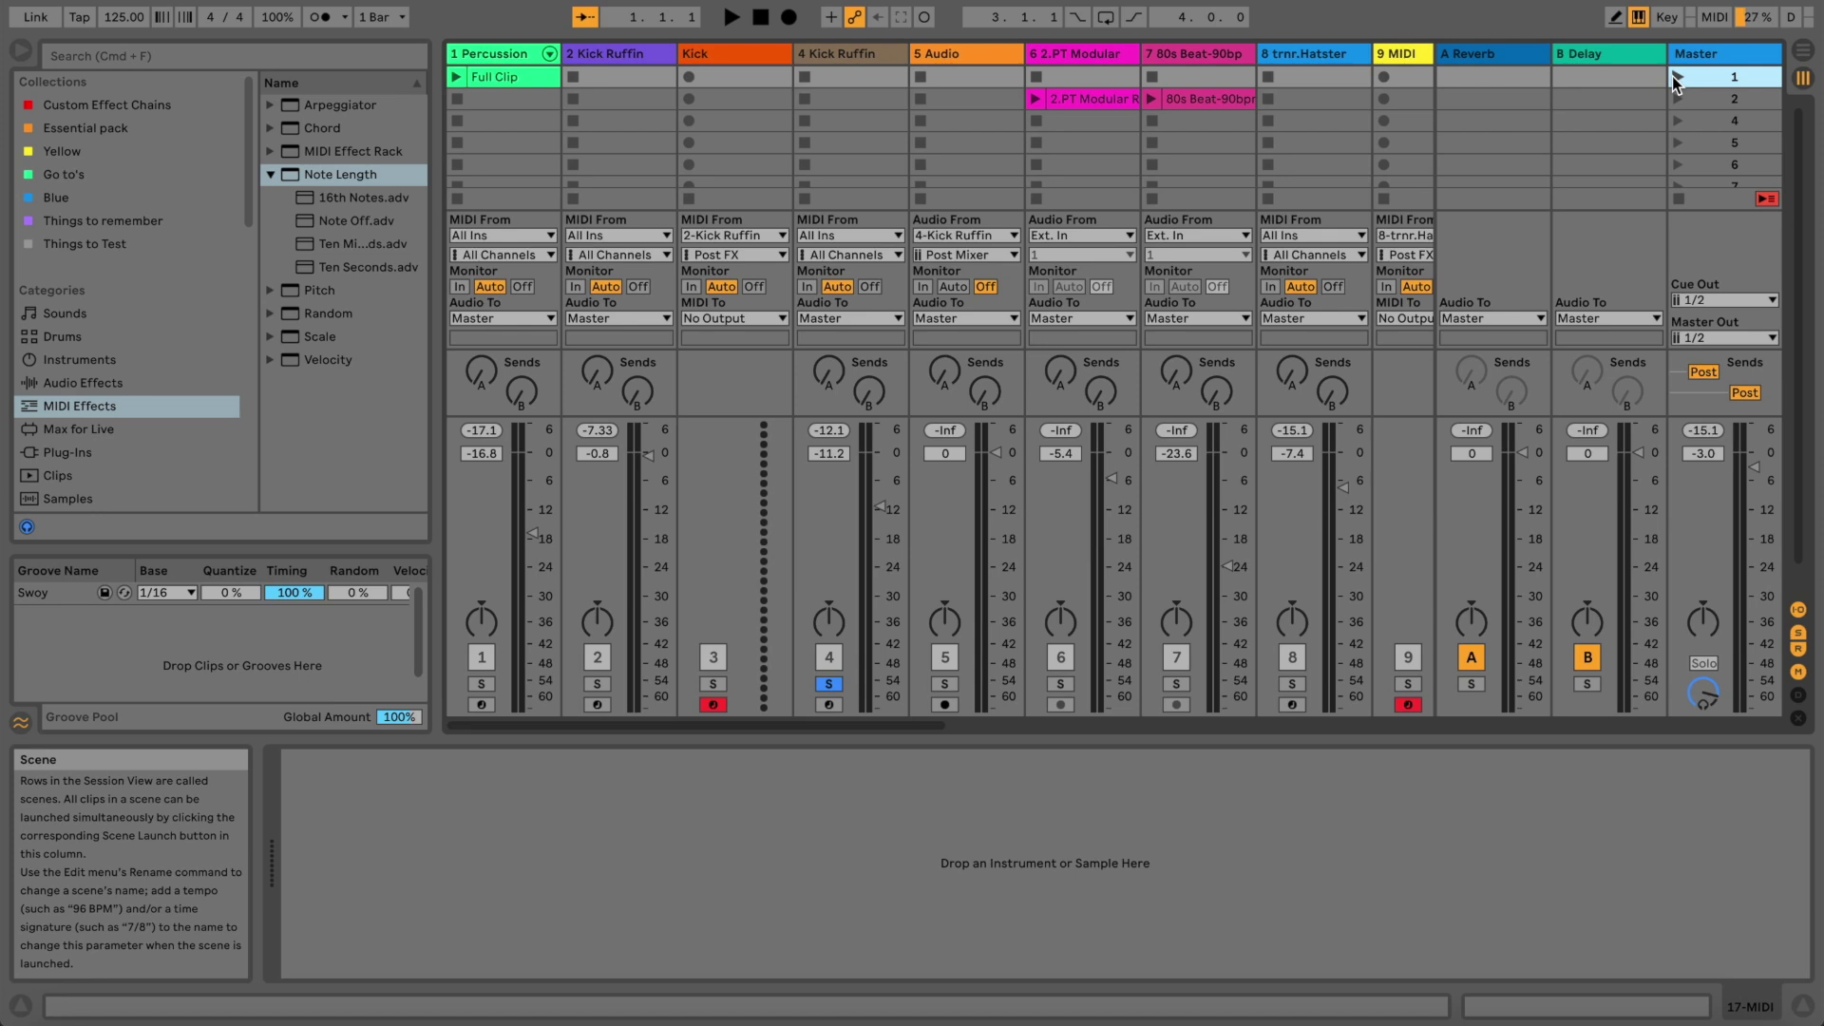
left_click(1675, 77)
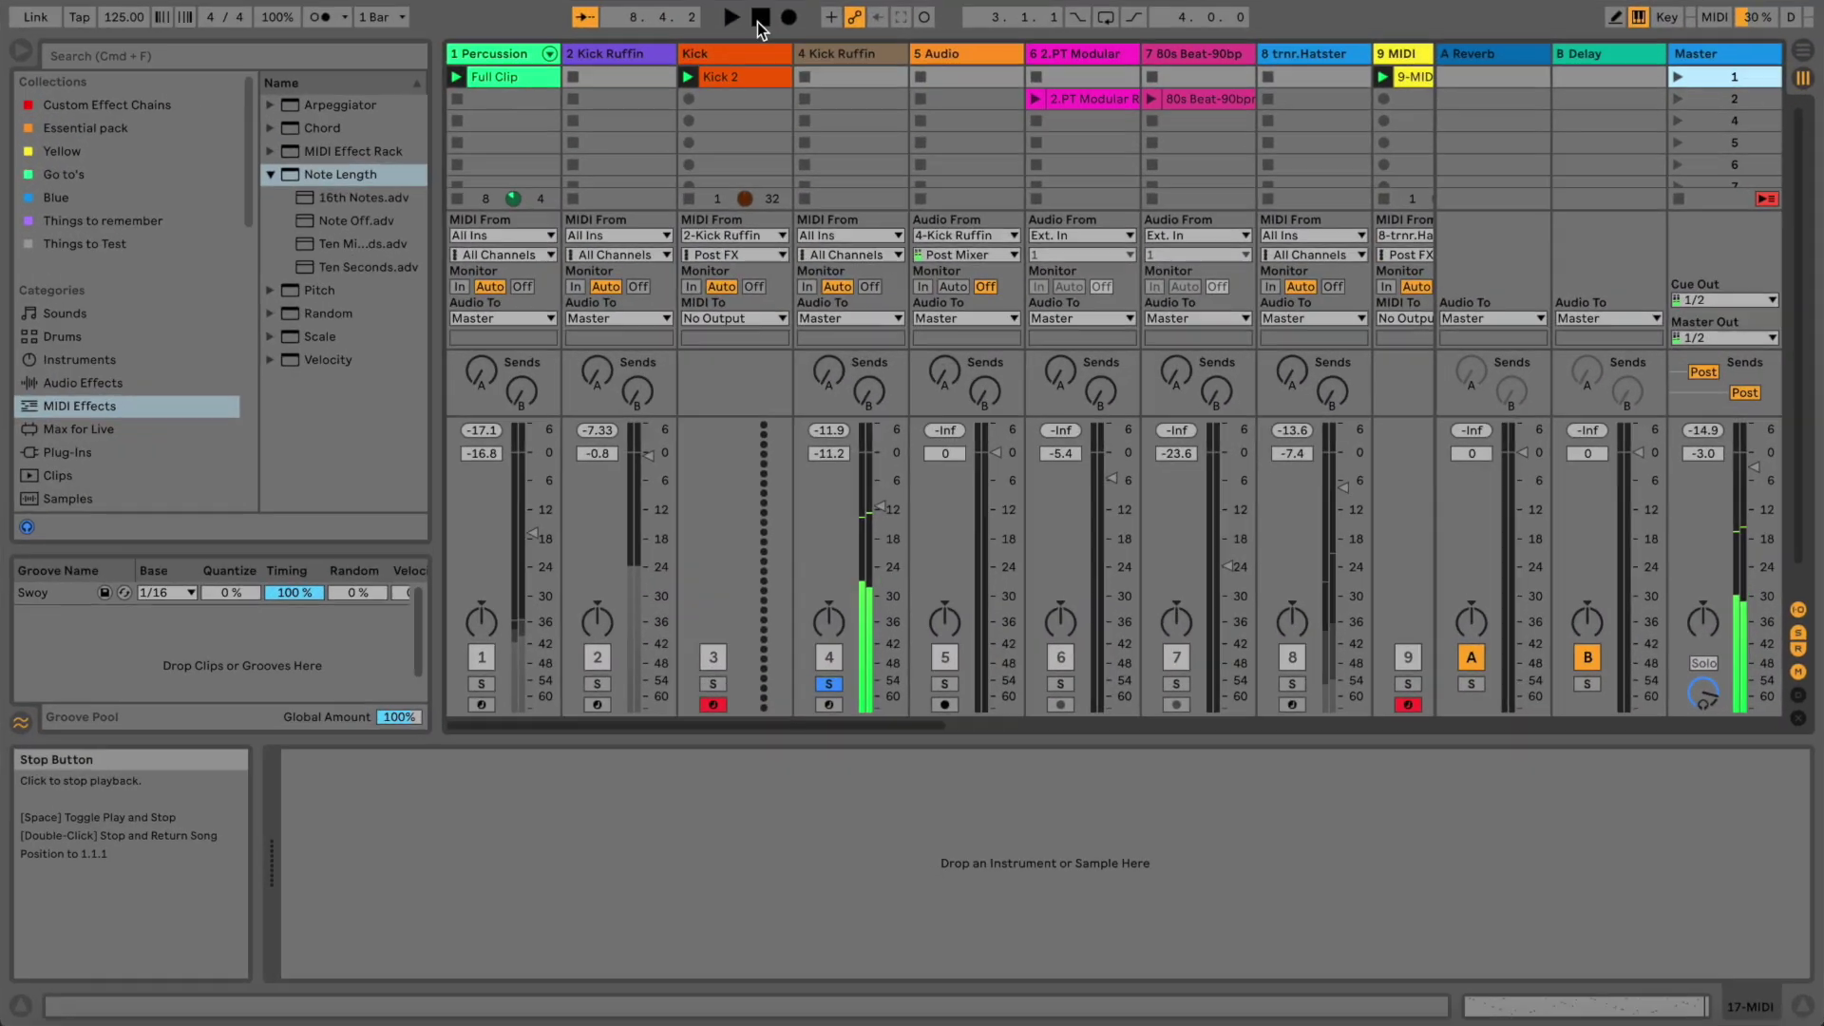
double_click(757, 83)
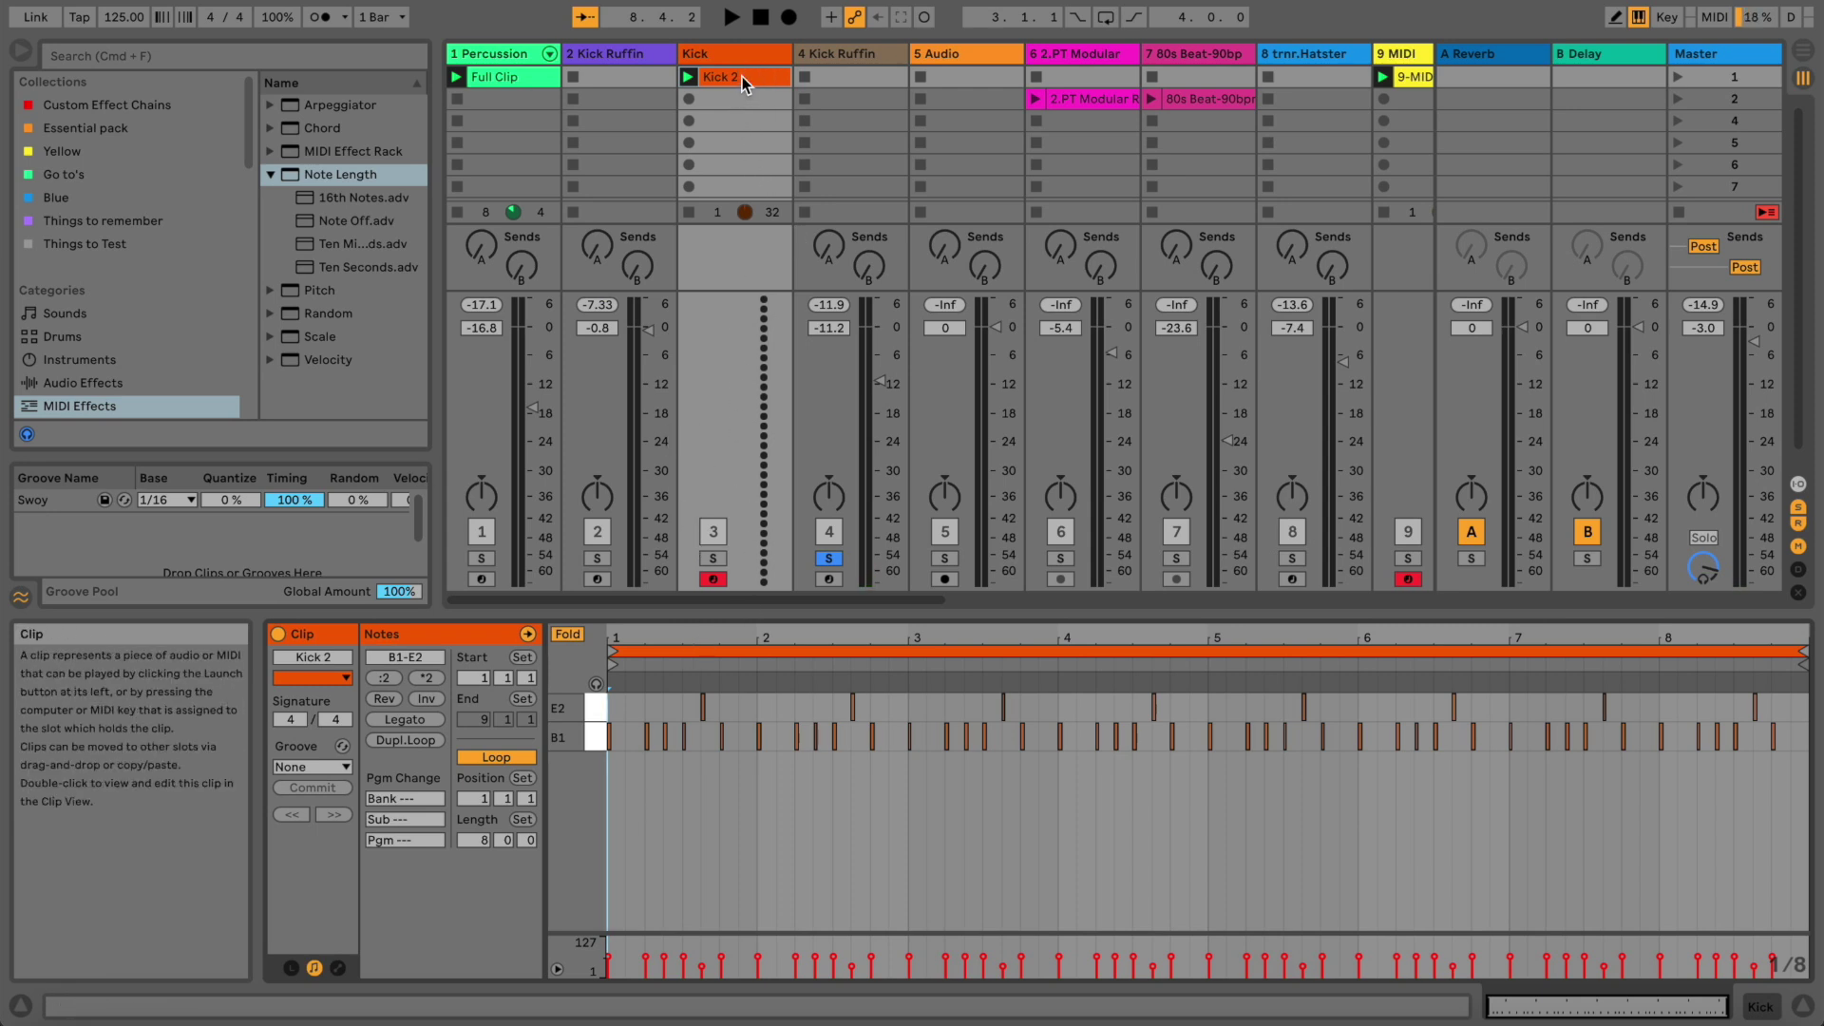
Copy the Kick Ruffin instrument from the 2 Kick Ruffin track onto the Kick track
left_click(663, 60)
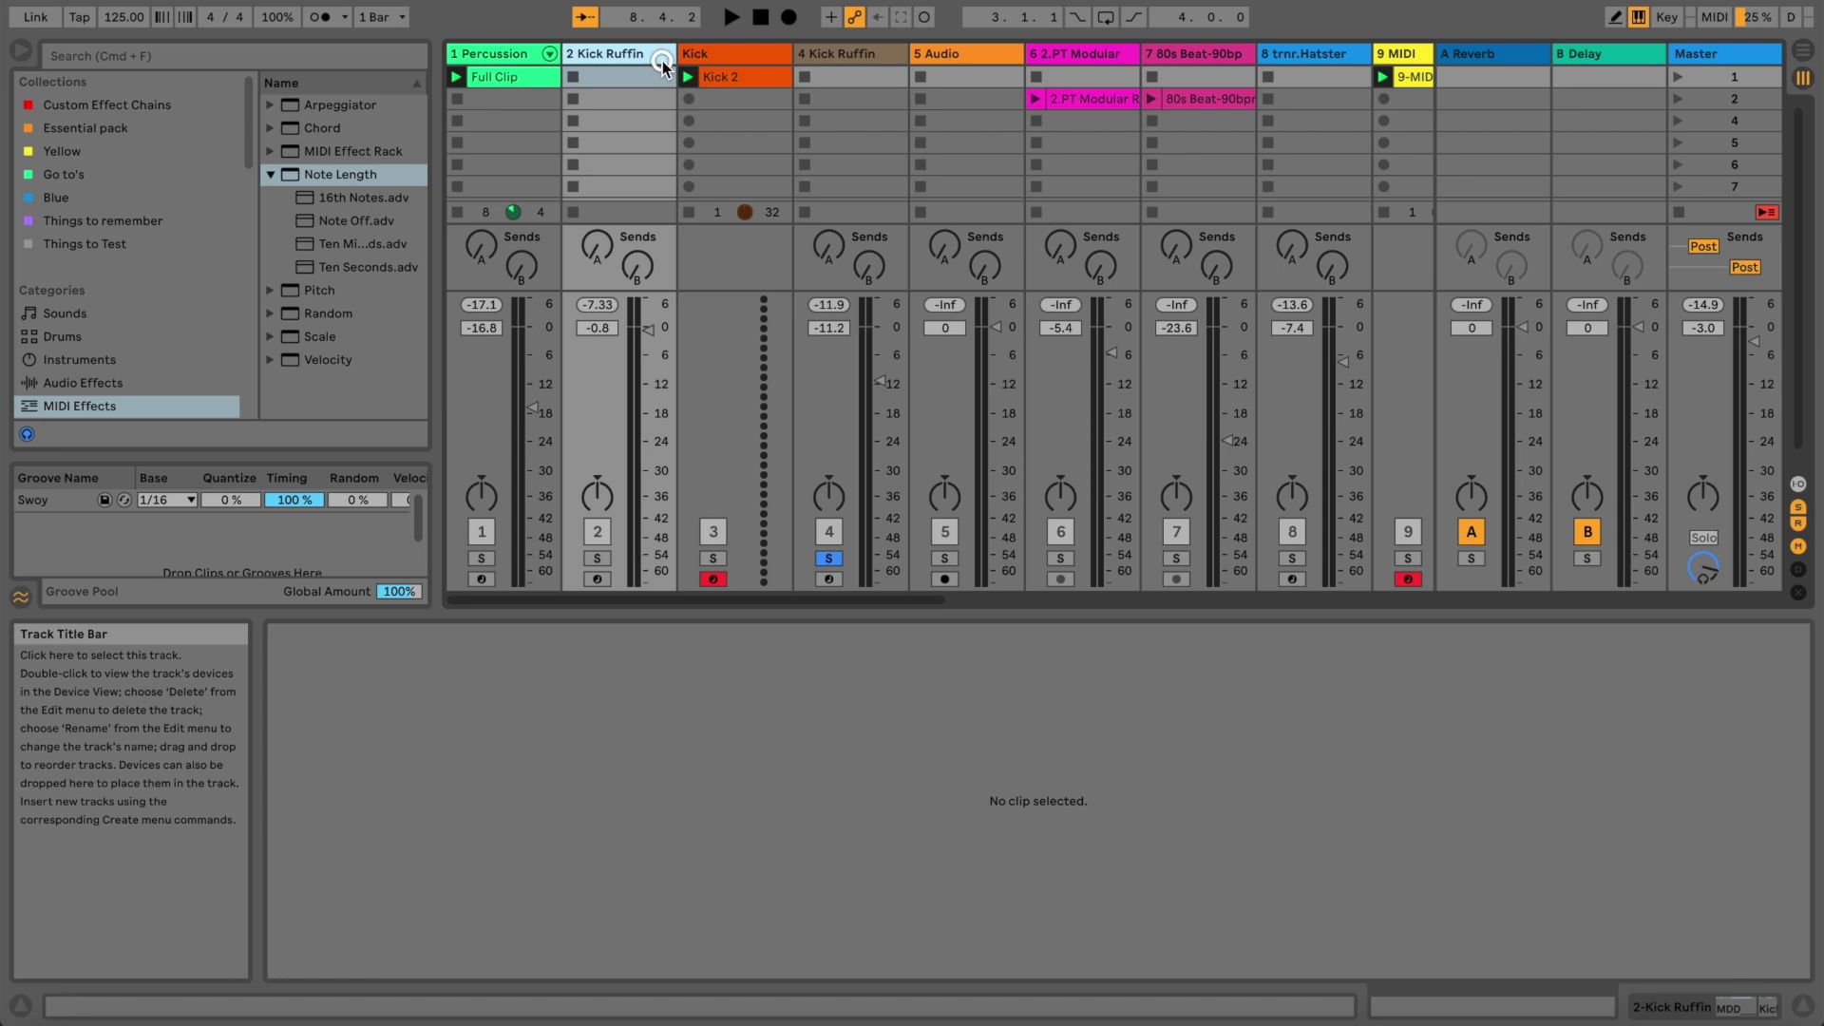
double_click(606, 55)
left_click_drag(825, 759, 825, 397)
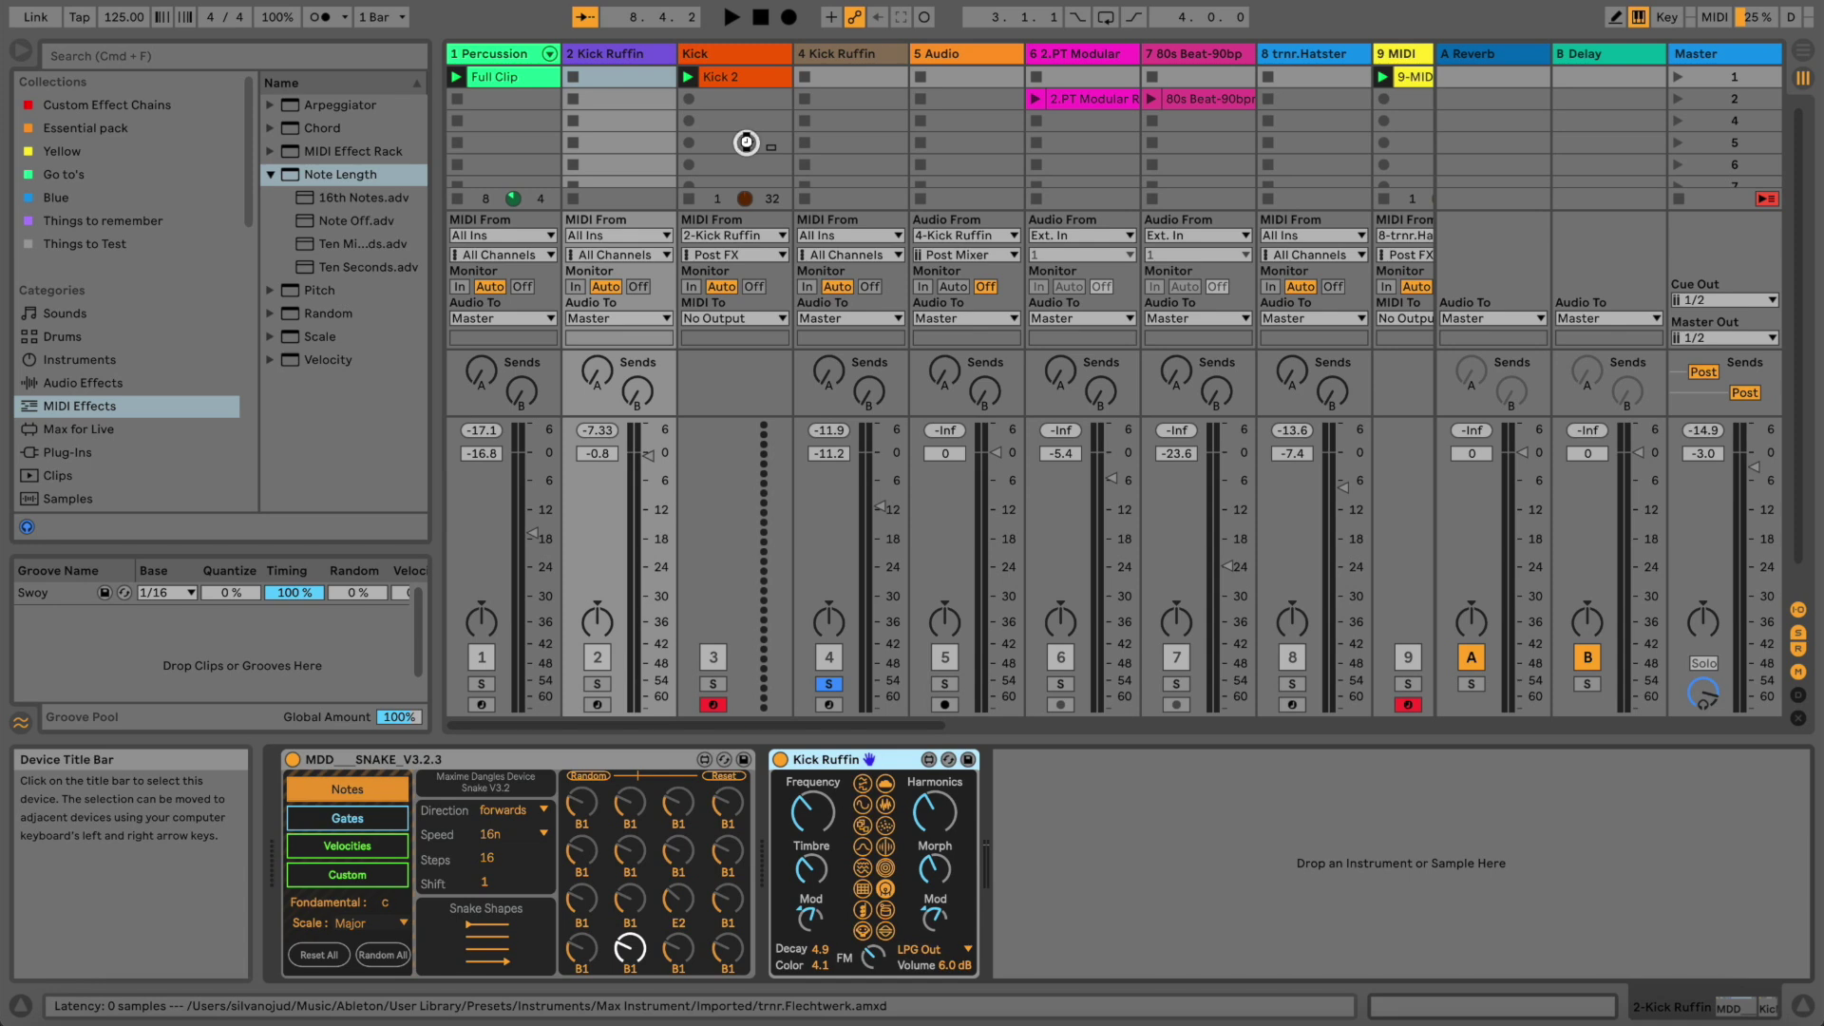
left_click_drag(747, 141, 747, 141)
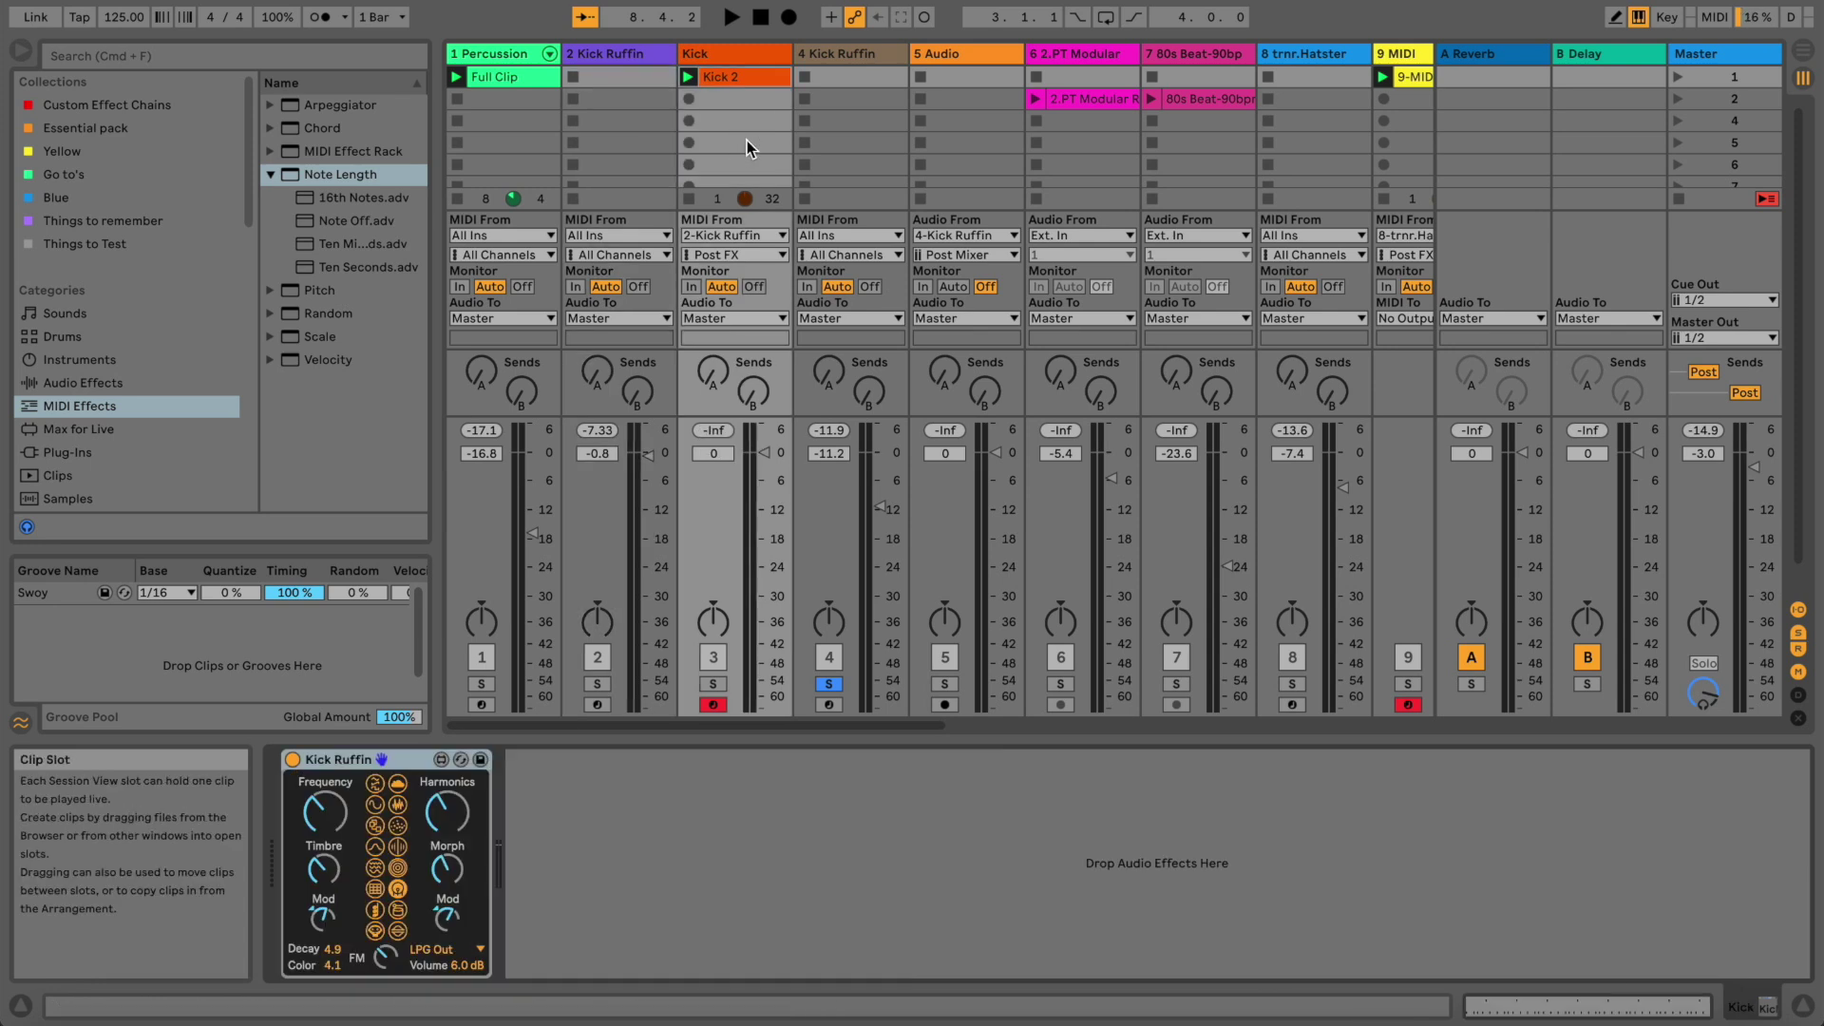
Solo and disarm the Kick track and set its MIDI input to No Input
left_click(709, 684)
left_click(711, 706)
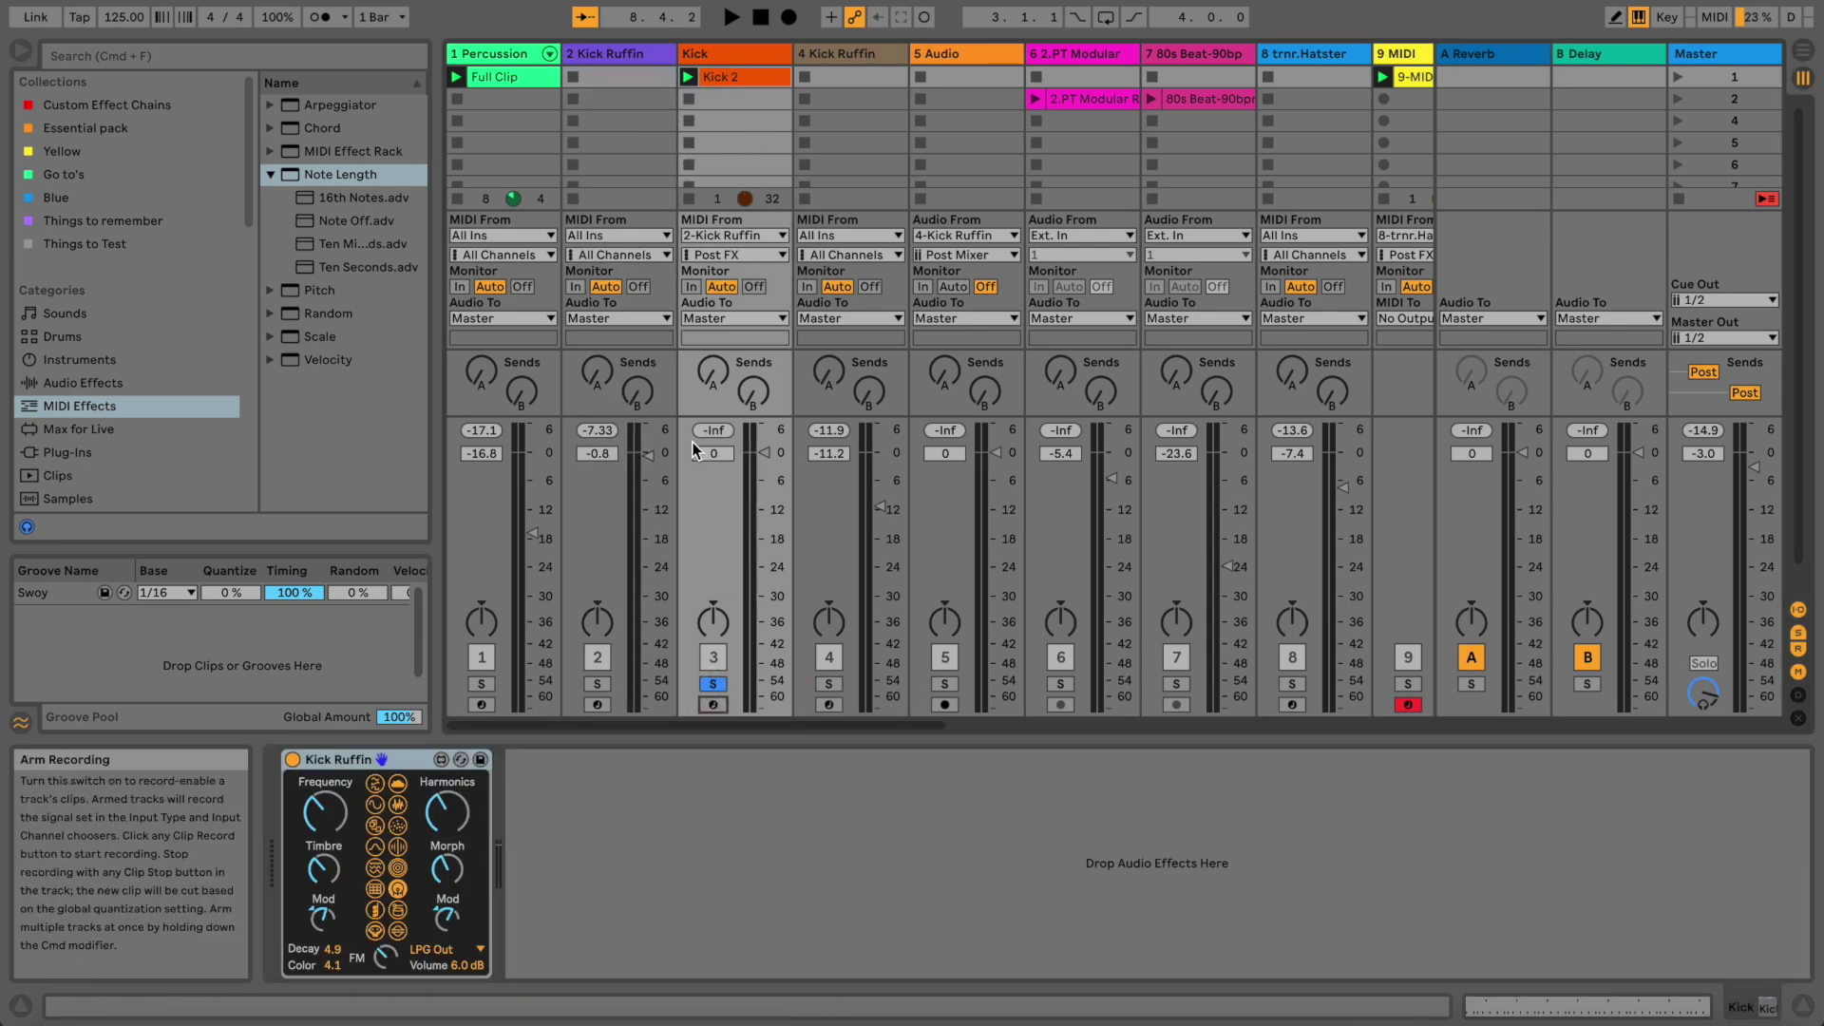
left_click(734, 236)
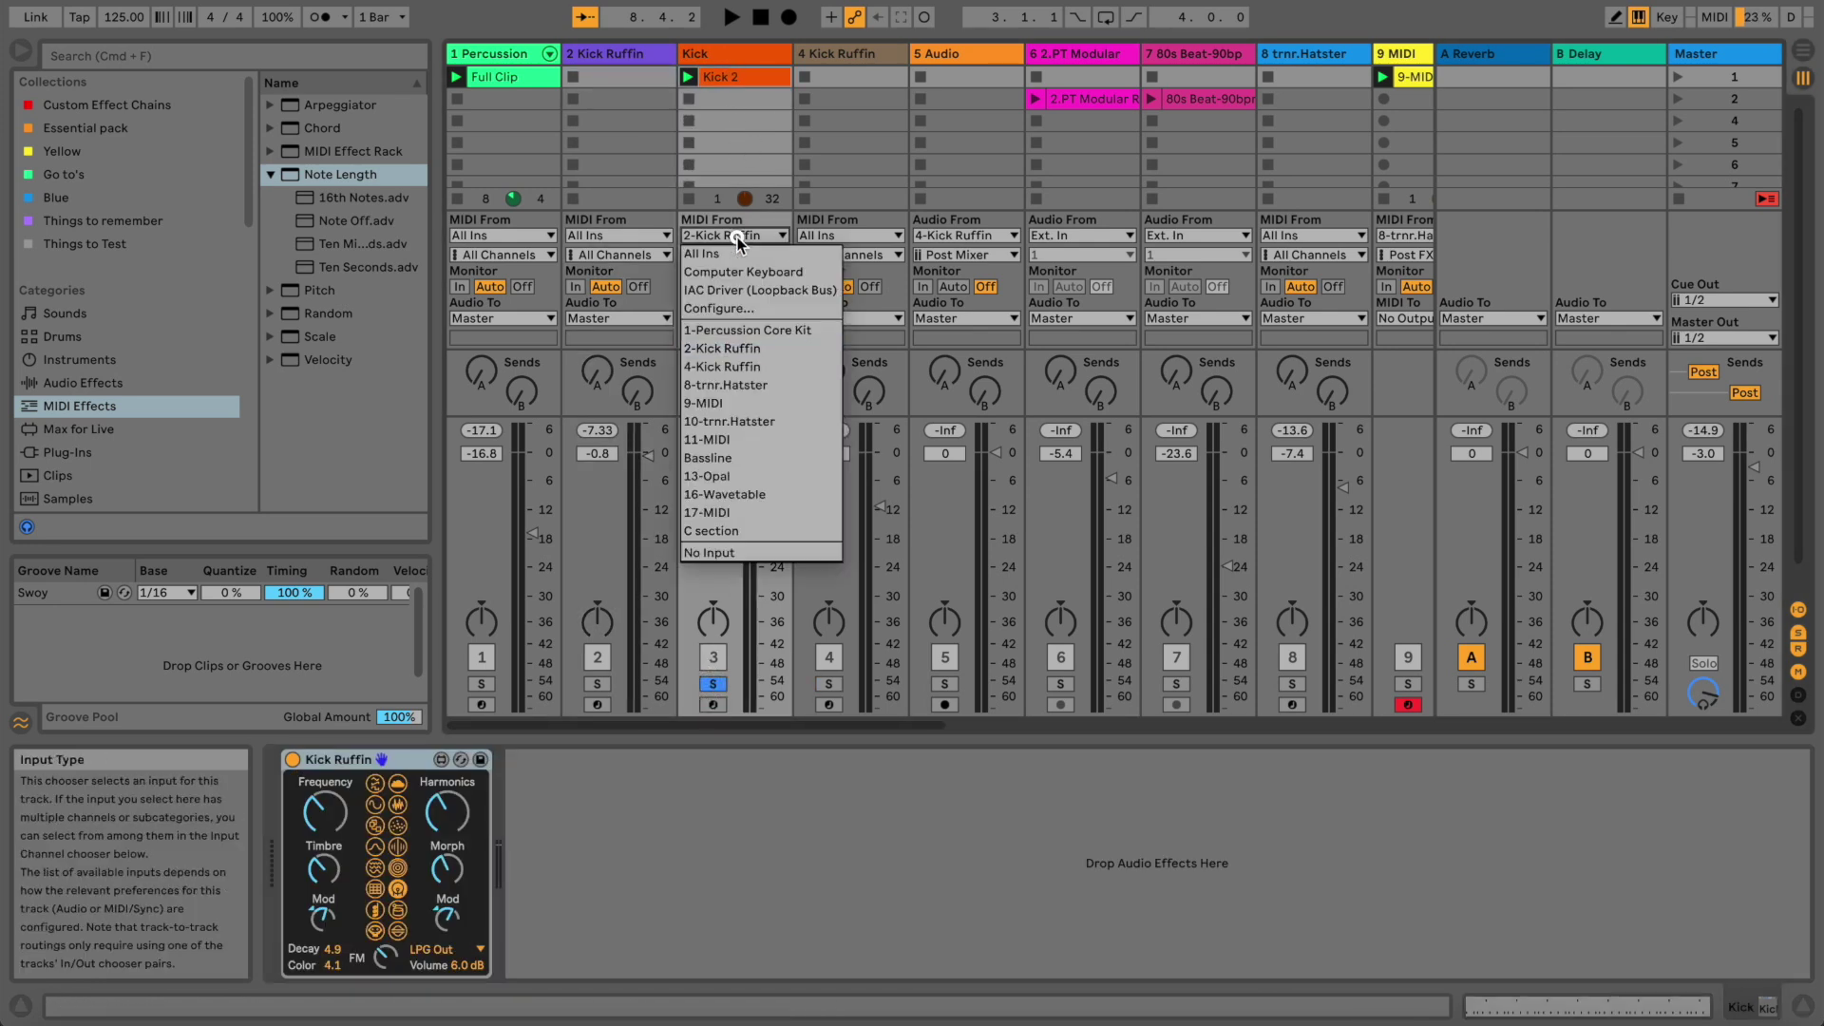
left_click(737, 553)
Compare the devices of the 2 Kick Ruffin and Kick tracks, and audition and inspect the Kick 2 clip
left_click(629, 49)
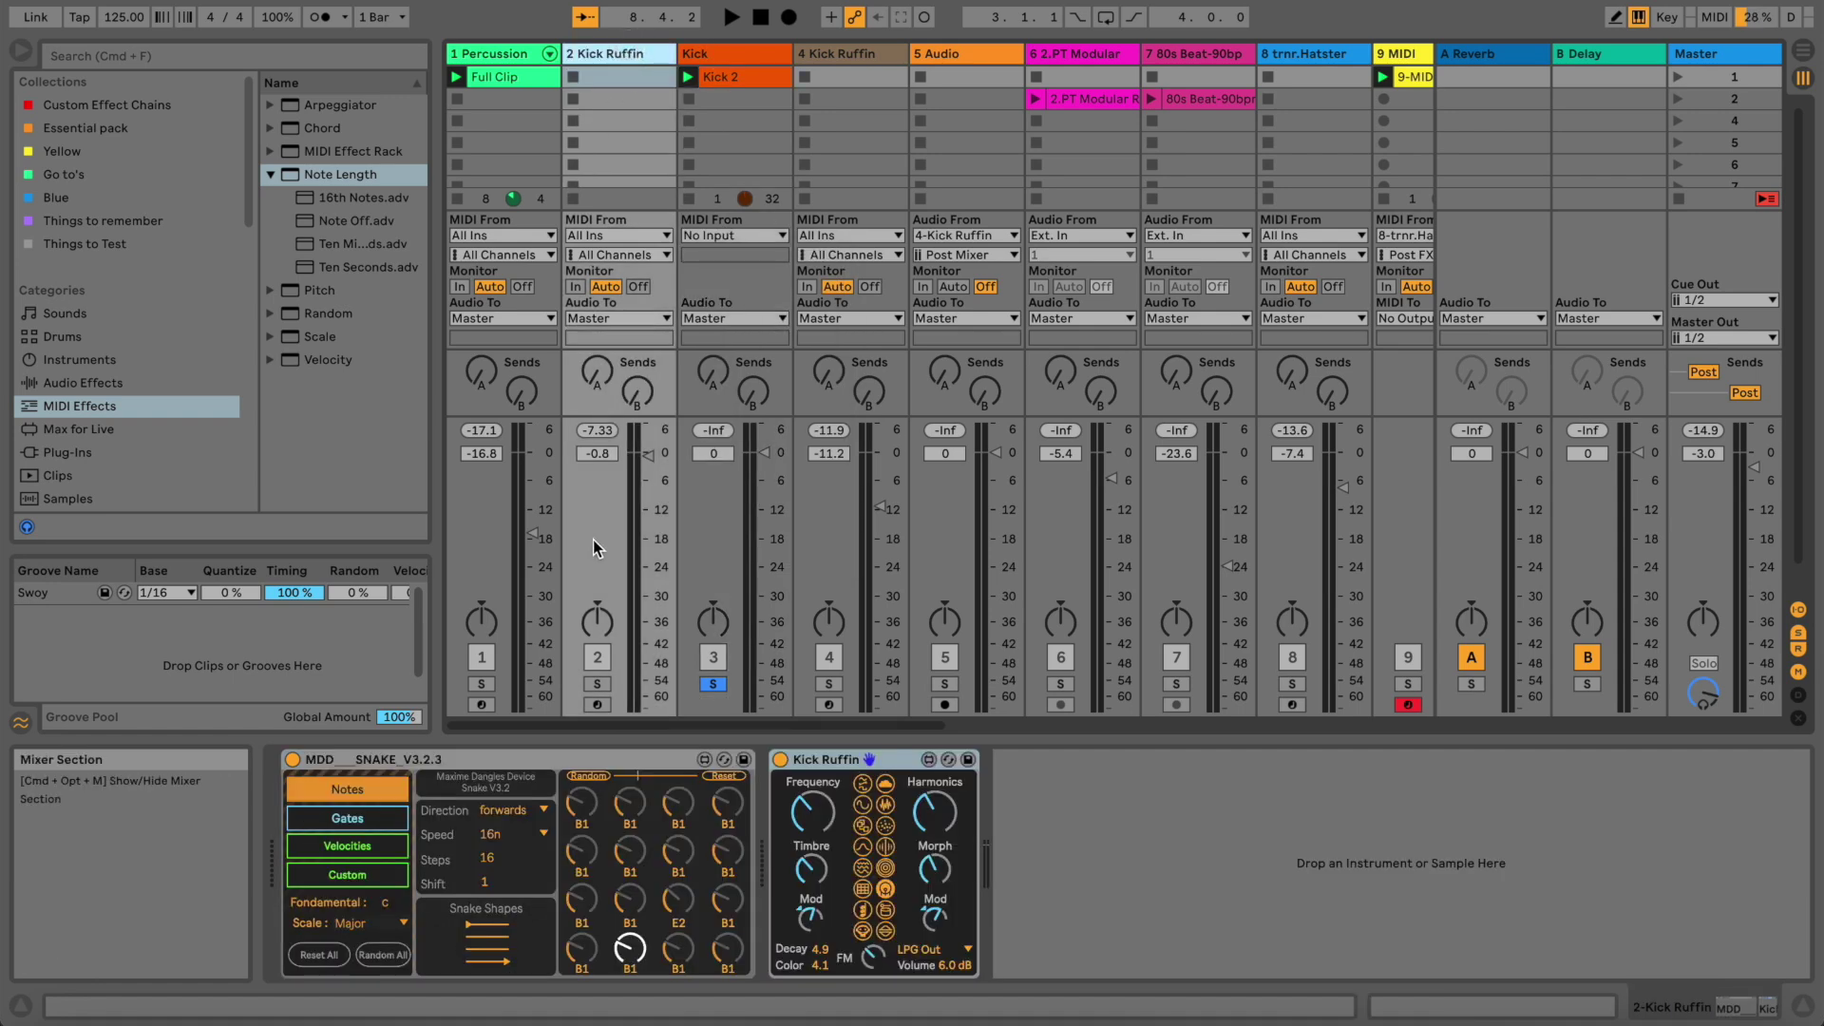
left_click(757, 53)
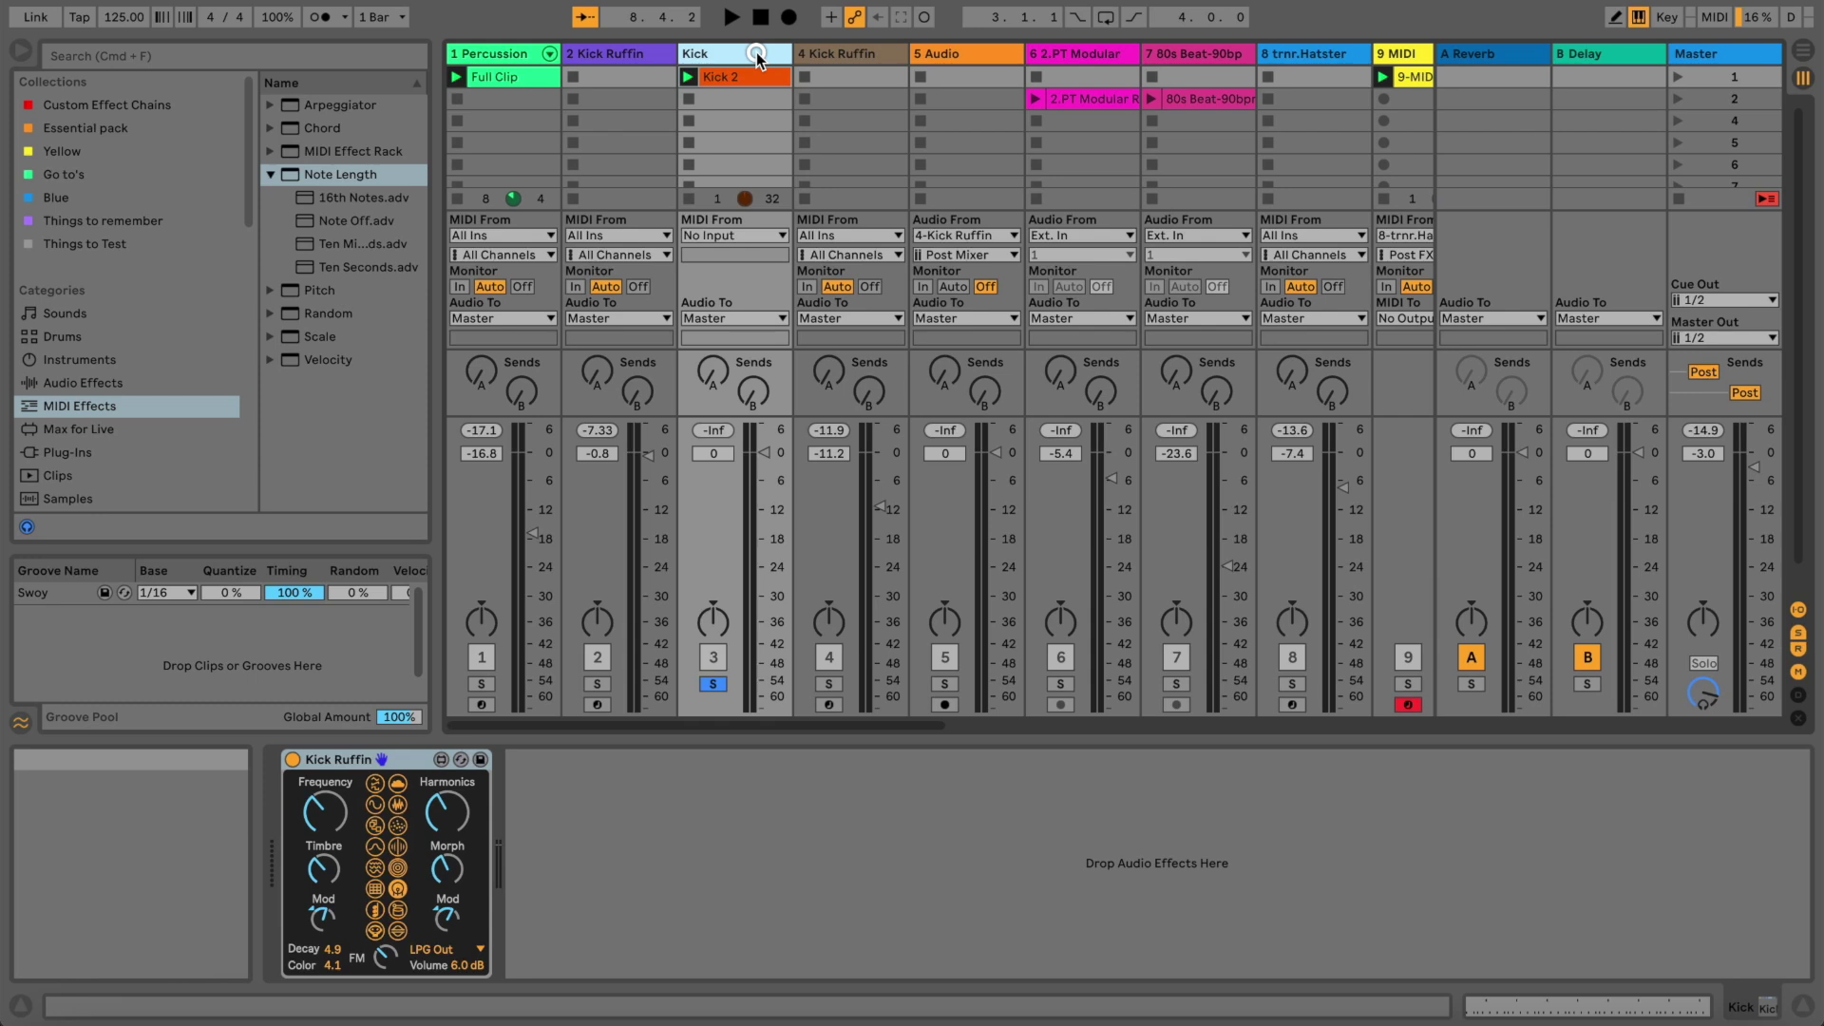
key("space")
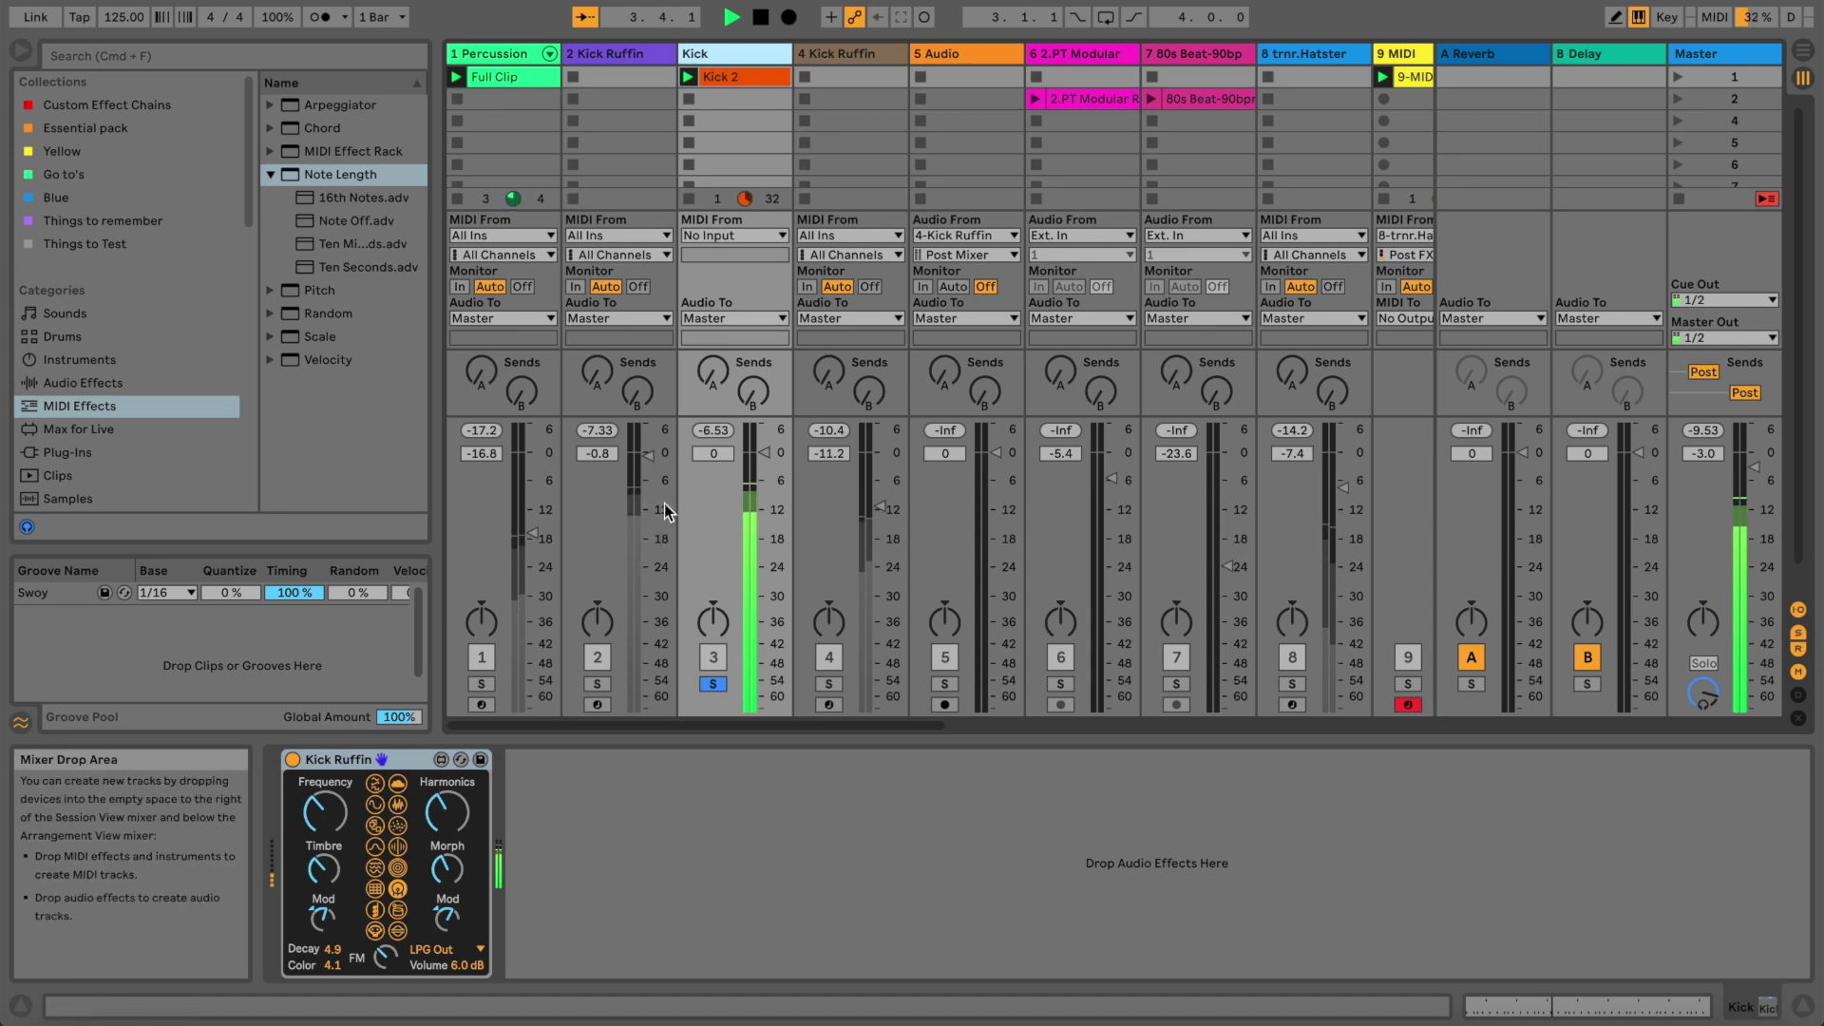
key("space")
left_click(654, 59)
left_click(697, 57)
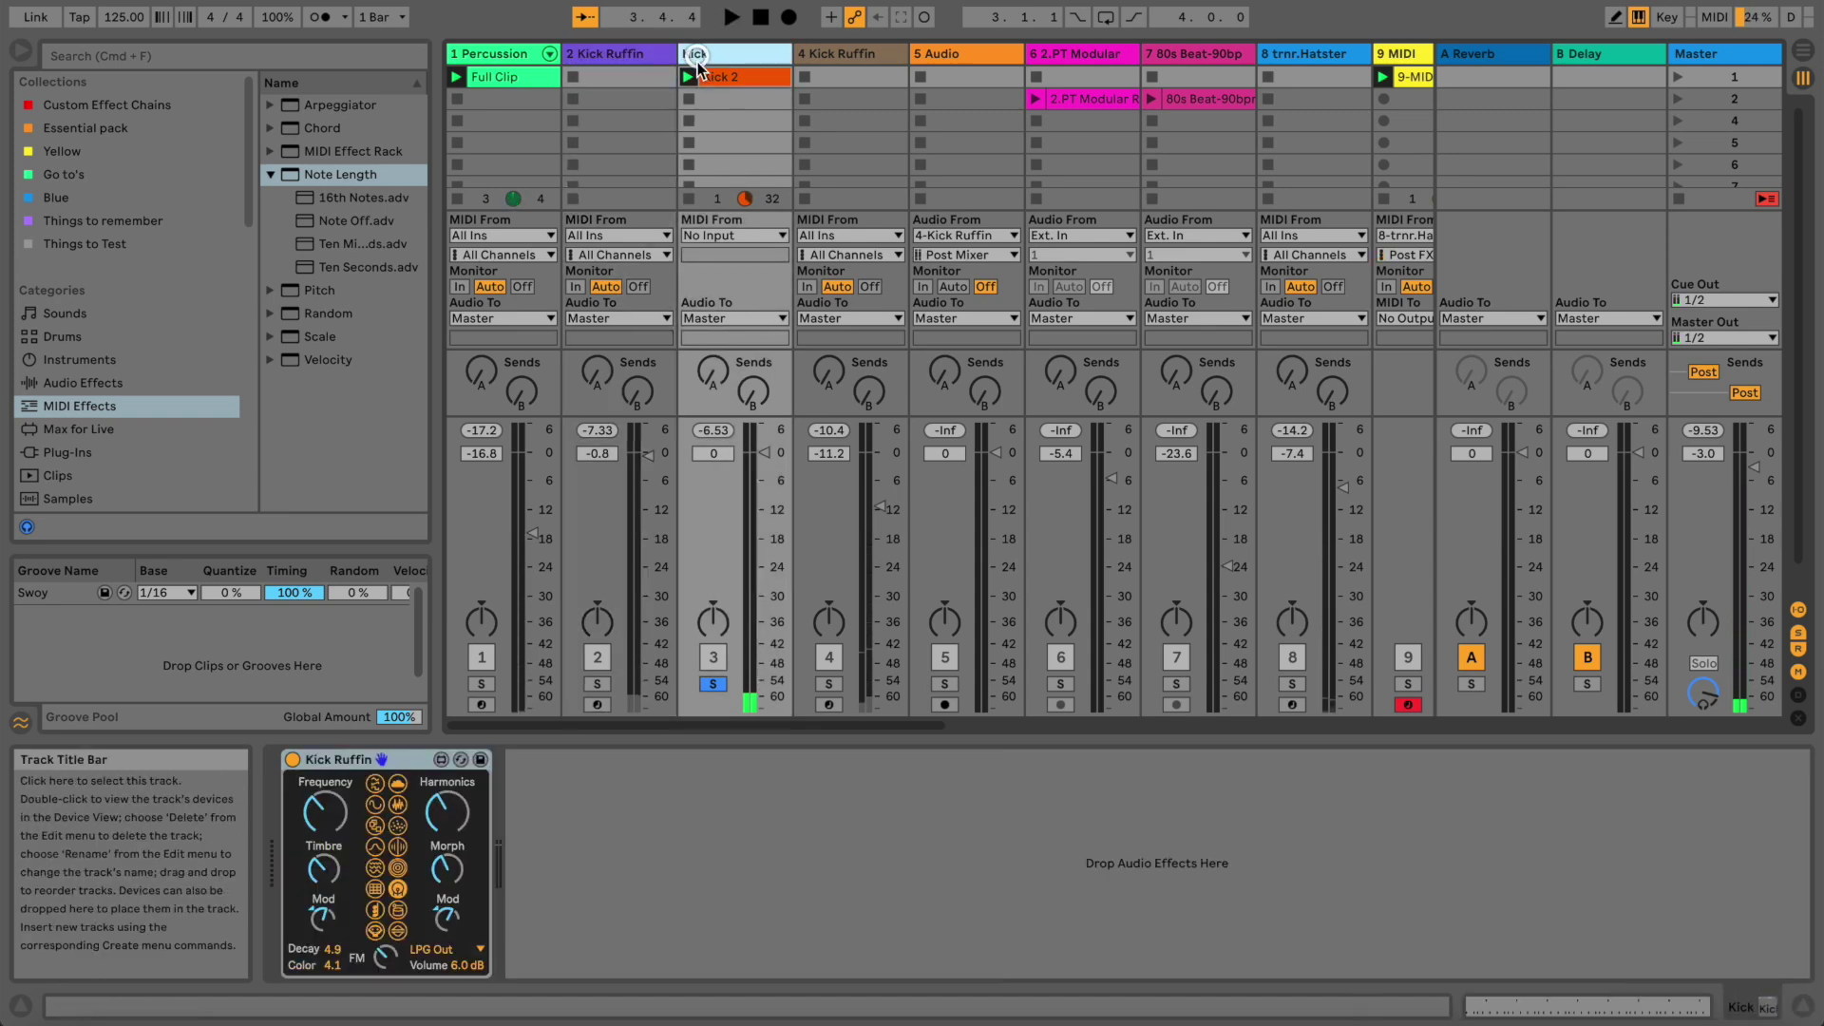
double_click(720, 80)
Move the 2.PT Modular, 80s Beat and both 10-Audio 1 clips from scene 2 up to scene 1
left_click_drag(646, 599, 748, 602)
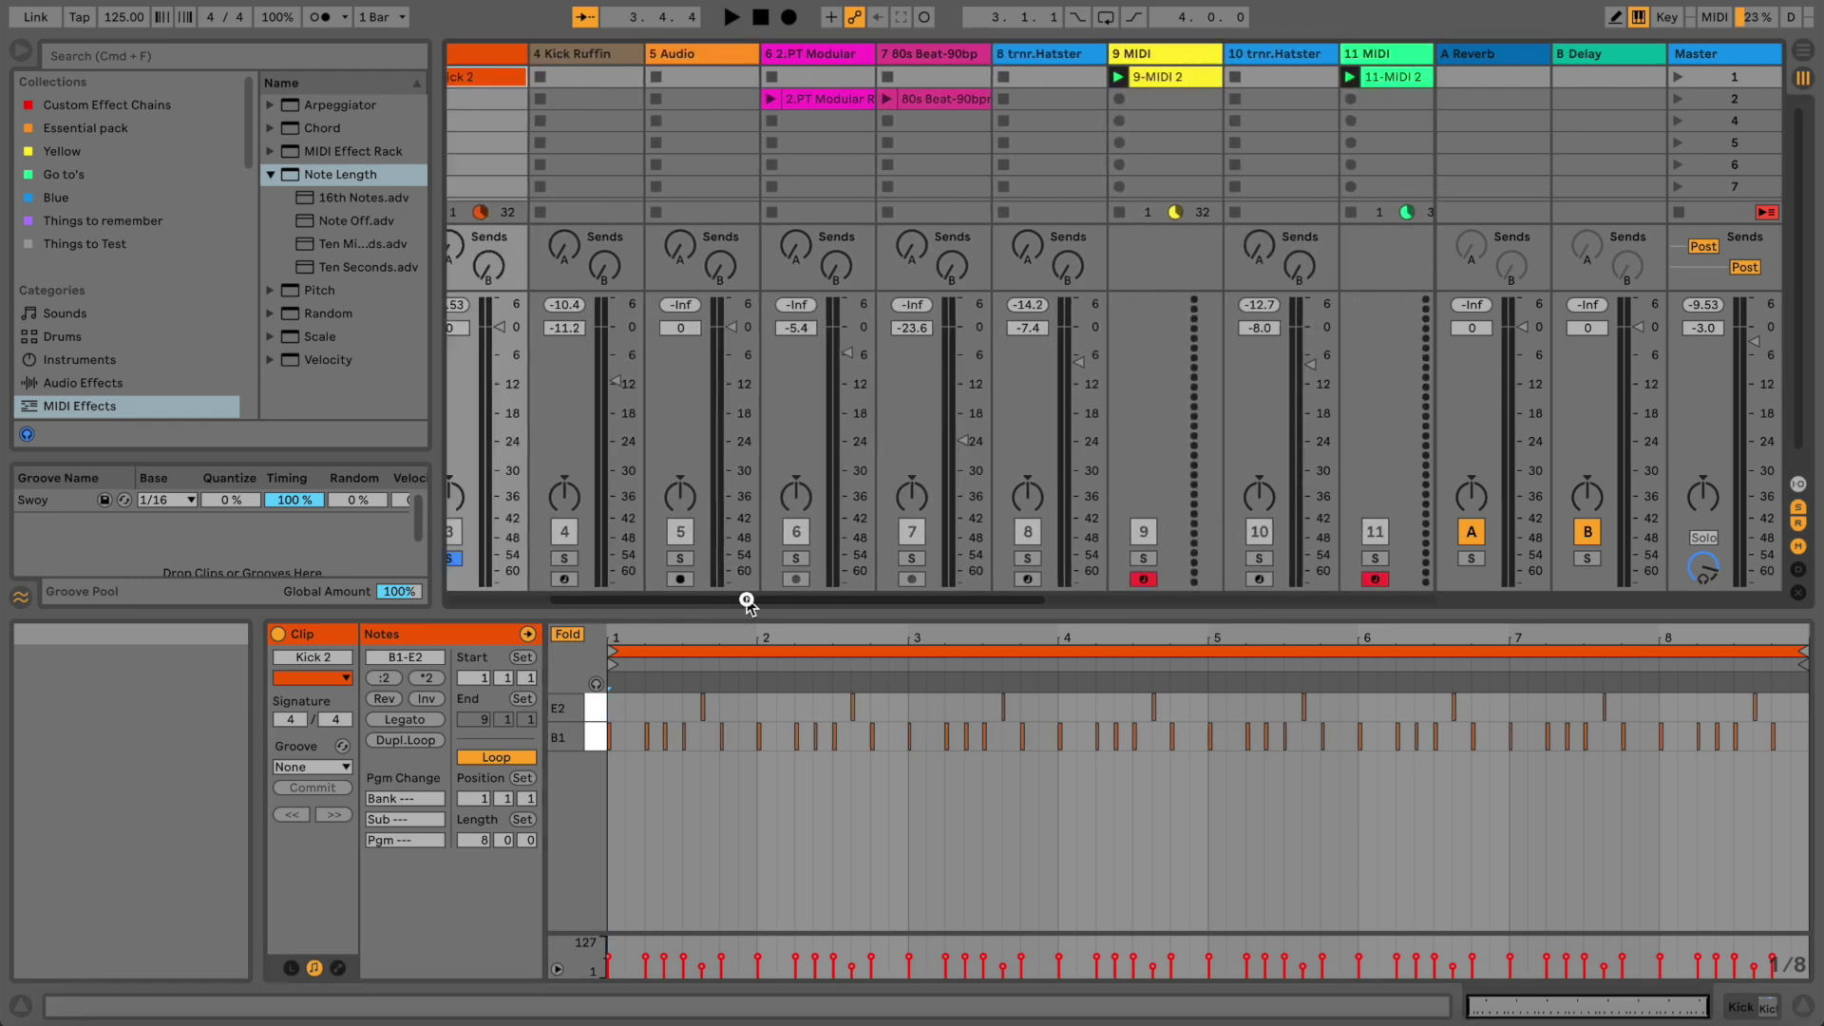
left_click(861, 97)
left_click(858, 80)
left_click_drag(858, 92, 944, 76)
left_click_drag(732, 602, 1023, 606)
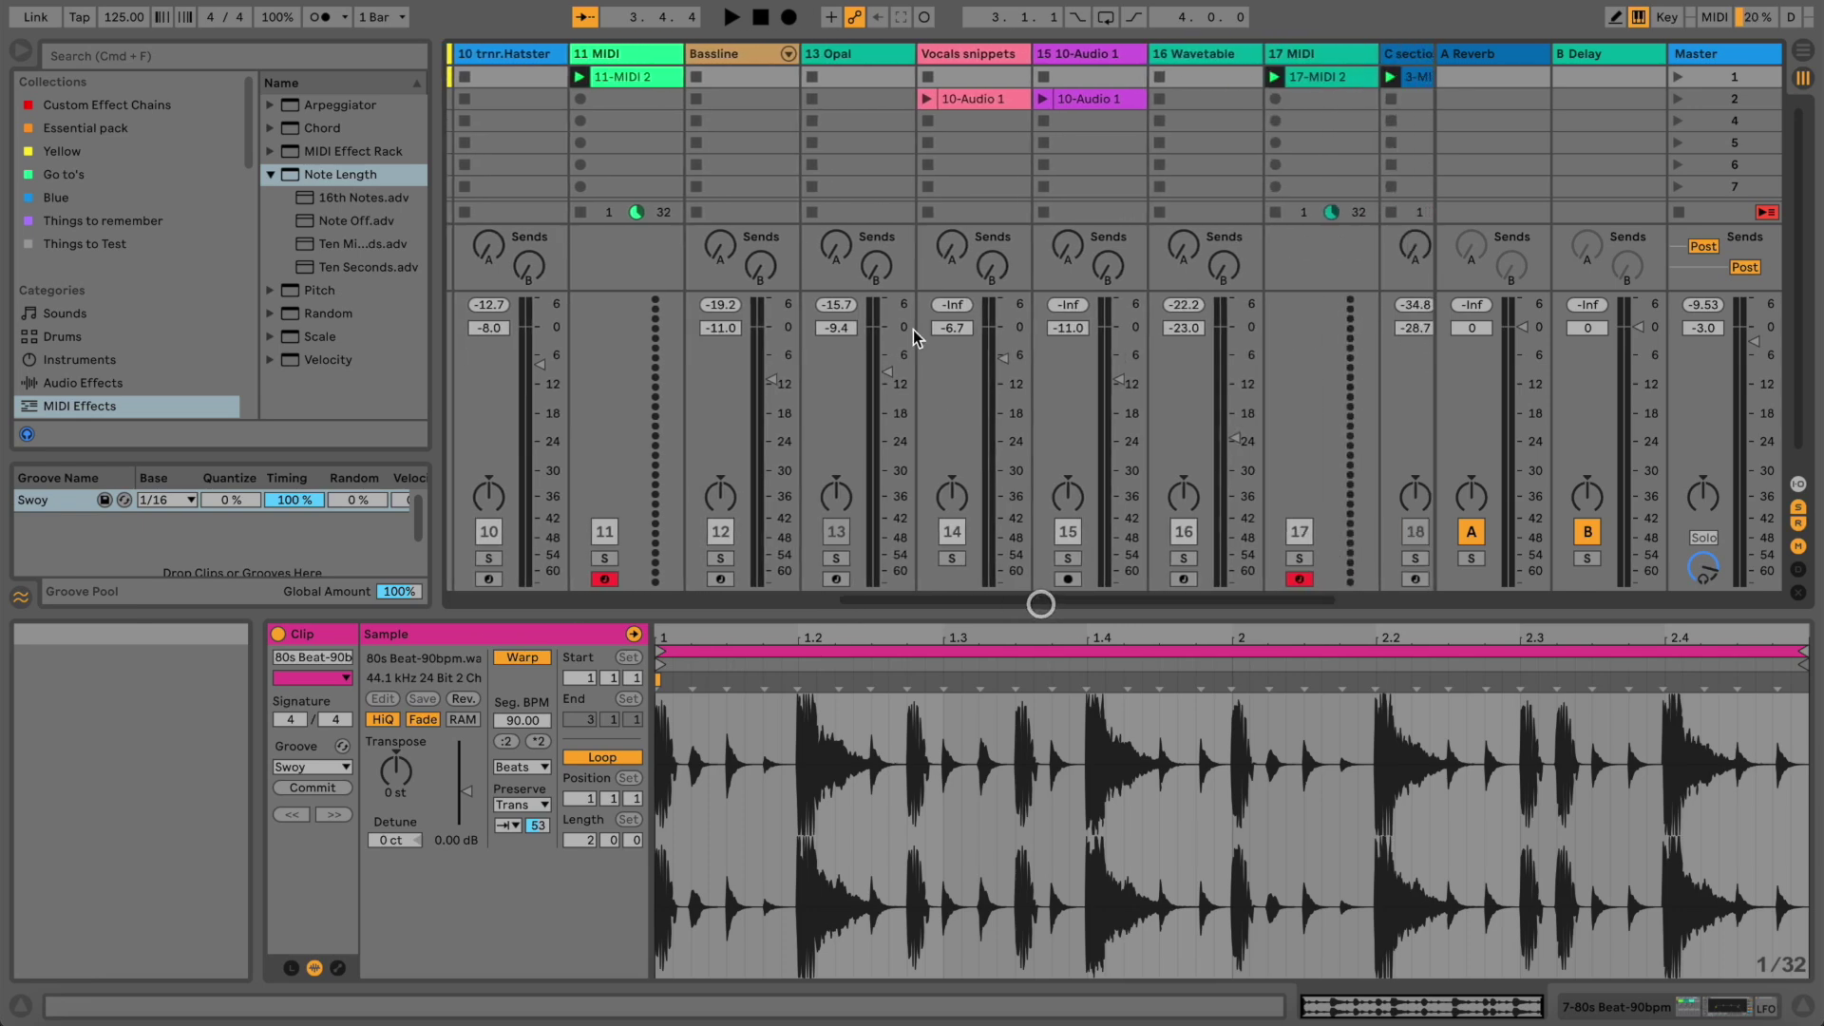
left_click_drag(969, 98, 1068, 80)
Move the Wavetable instrument from track 16 onto the 17 MIDI track and solo track 17
left_click(1330, 81)
left_click(1183, 52)
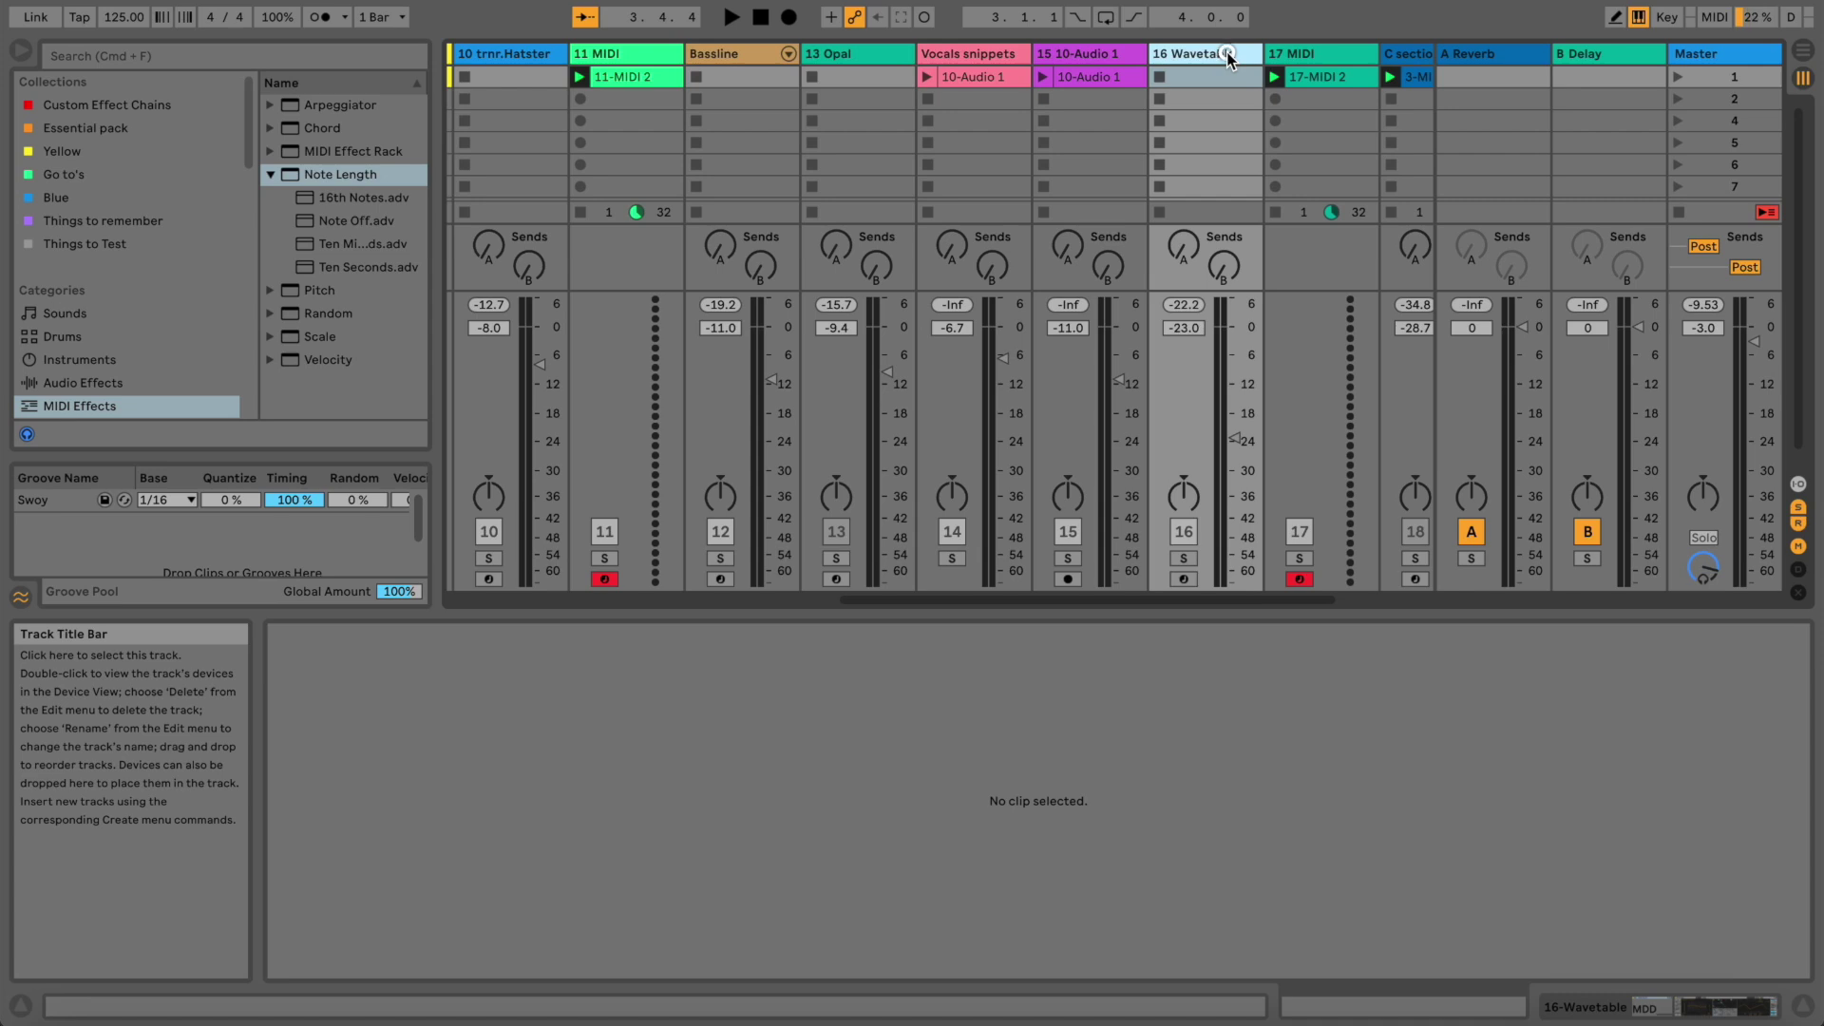
double_click(1227, 55)
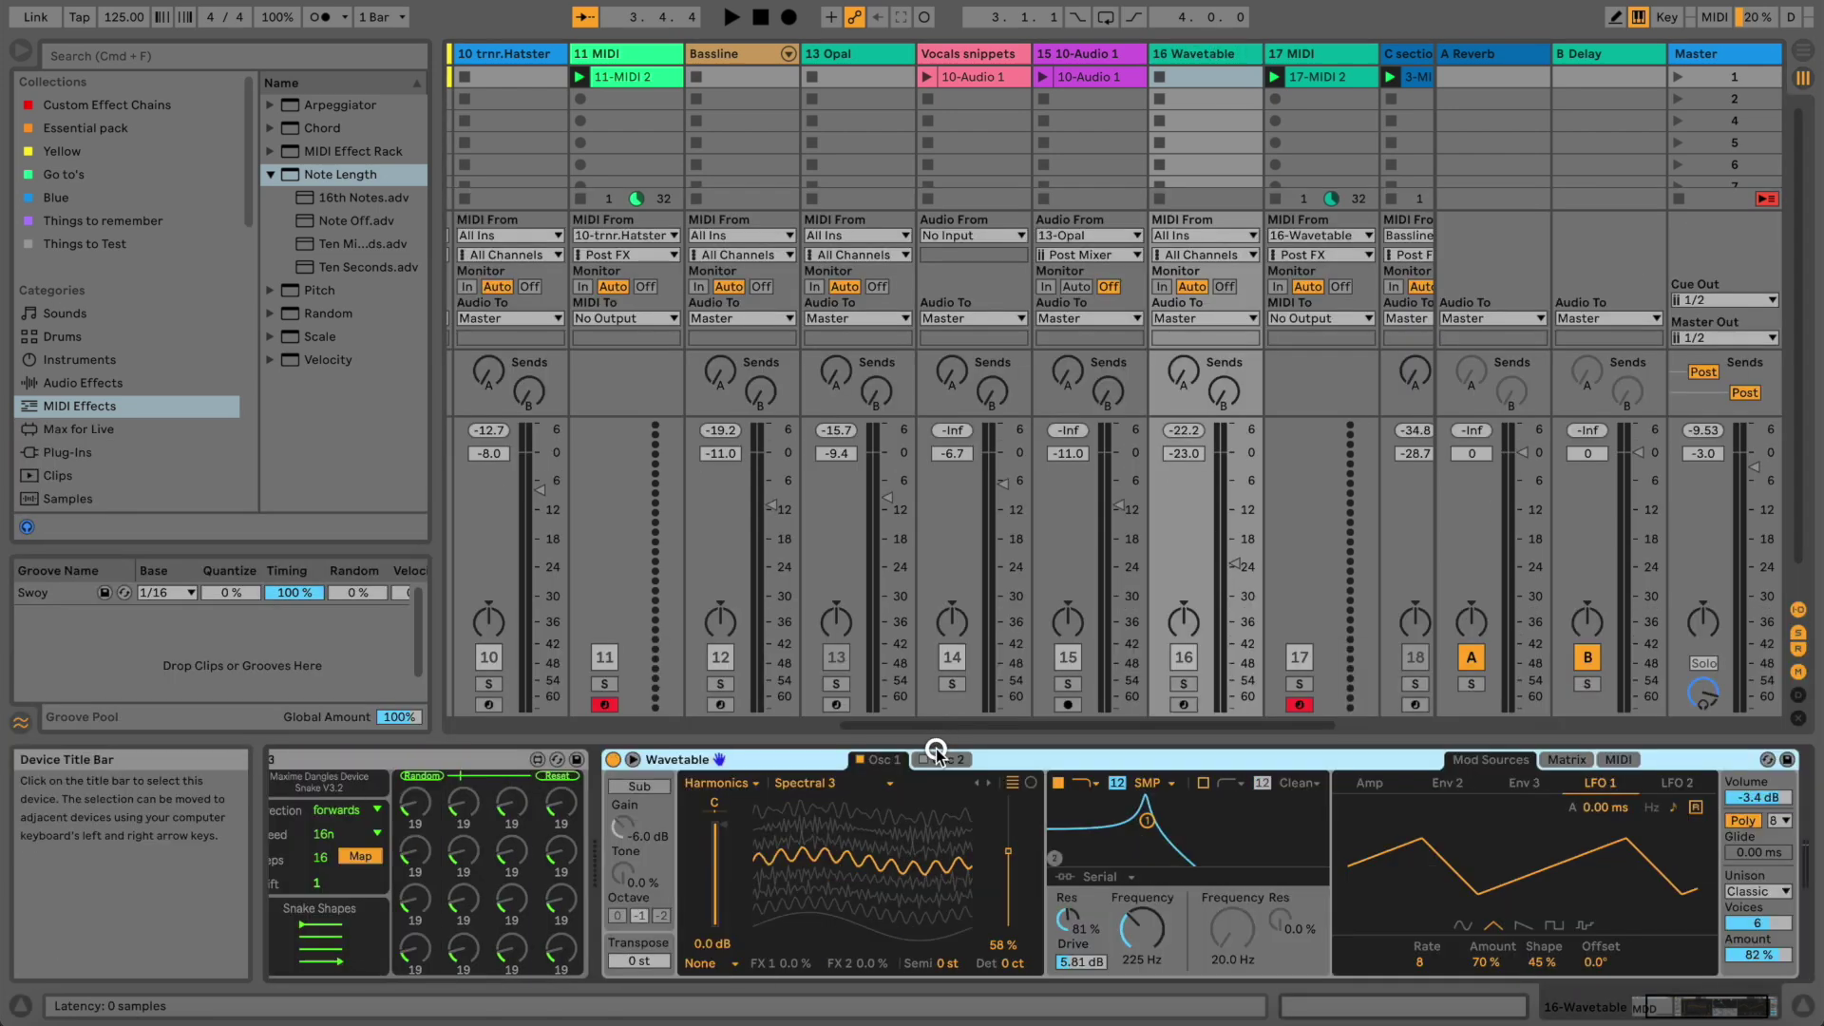
scroll(950, 760, "right", 3)
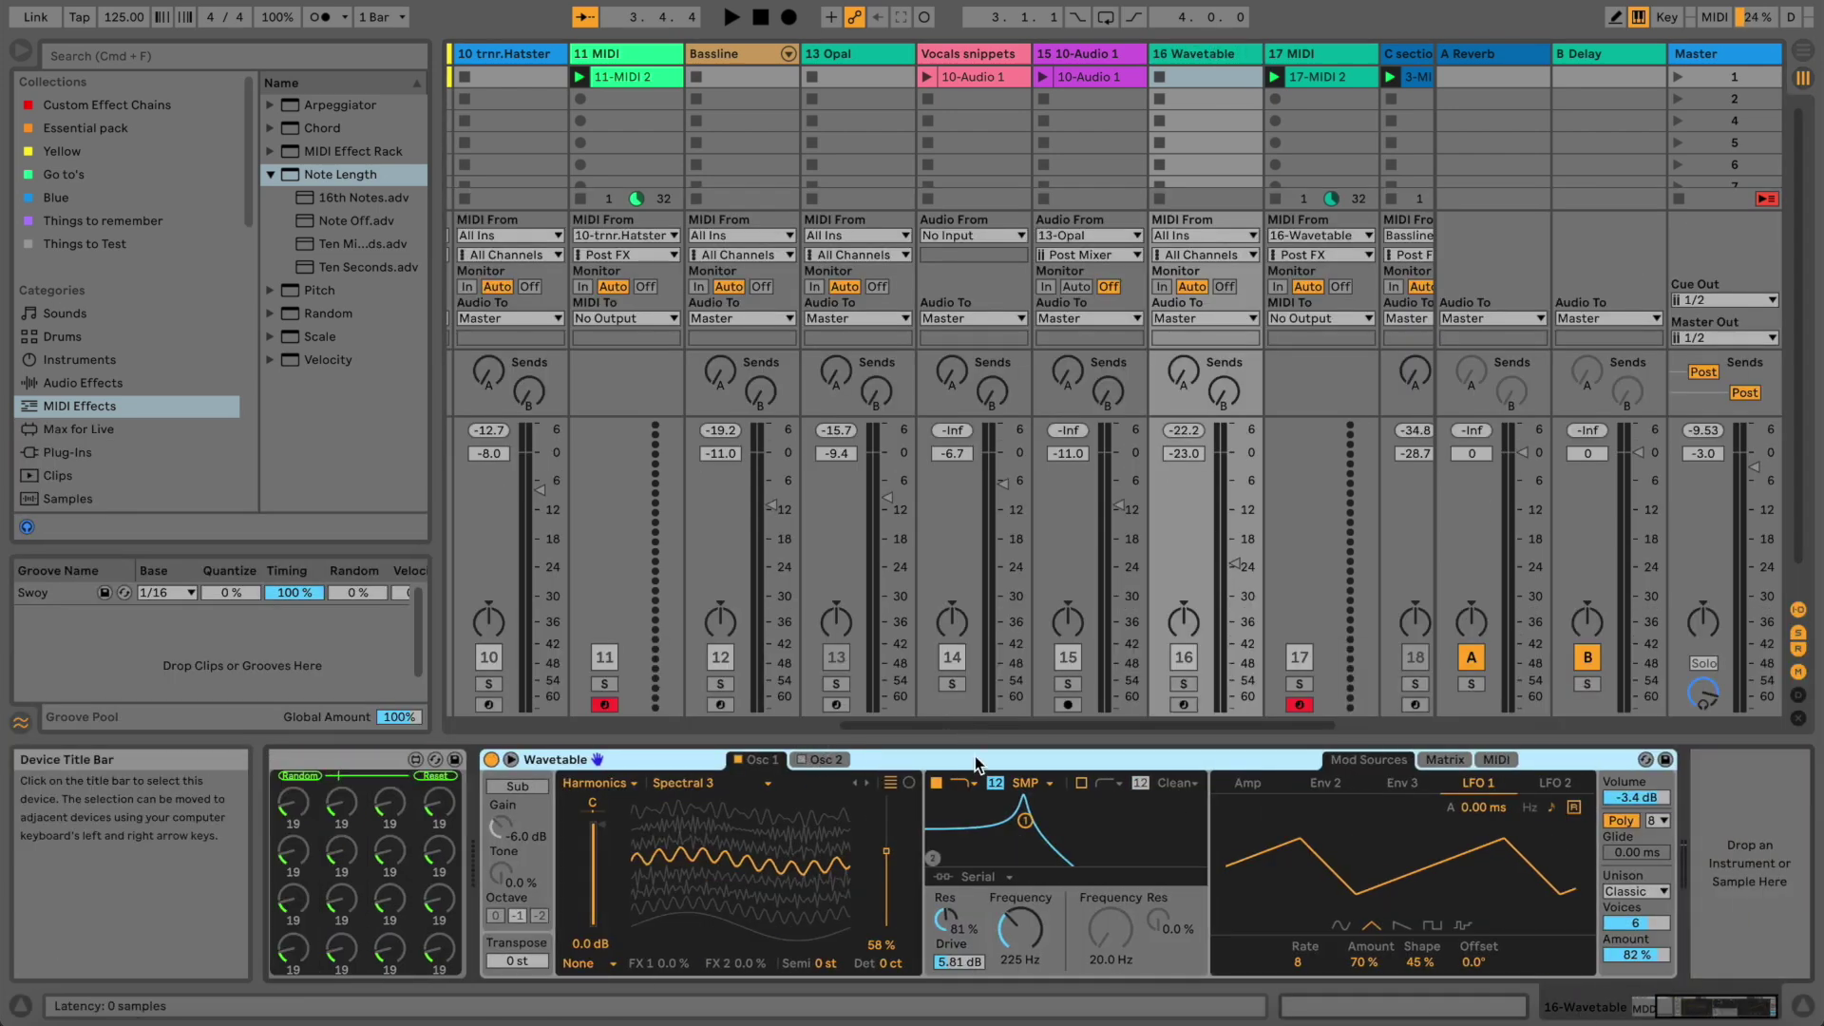
left_click_drag(1289, 128, 1273, 81)
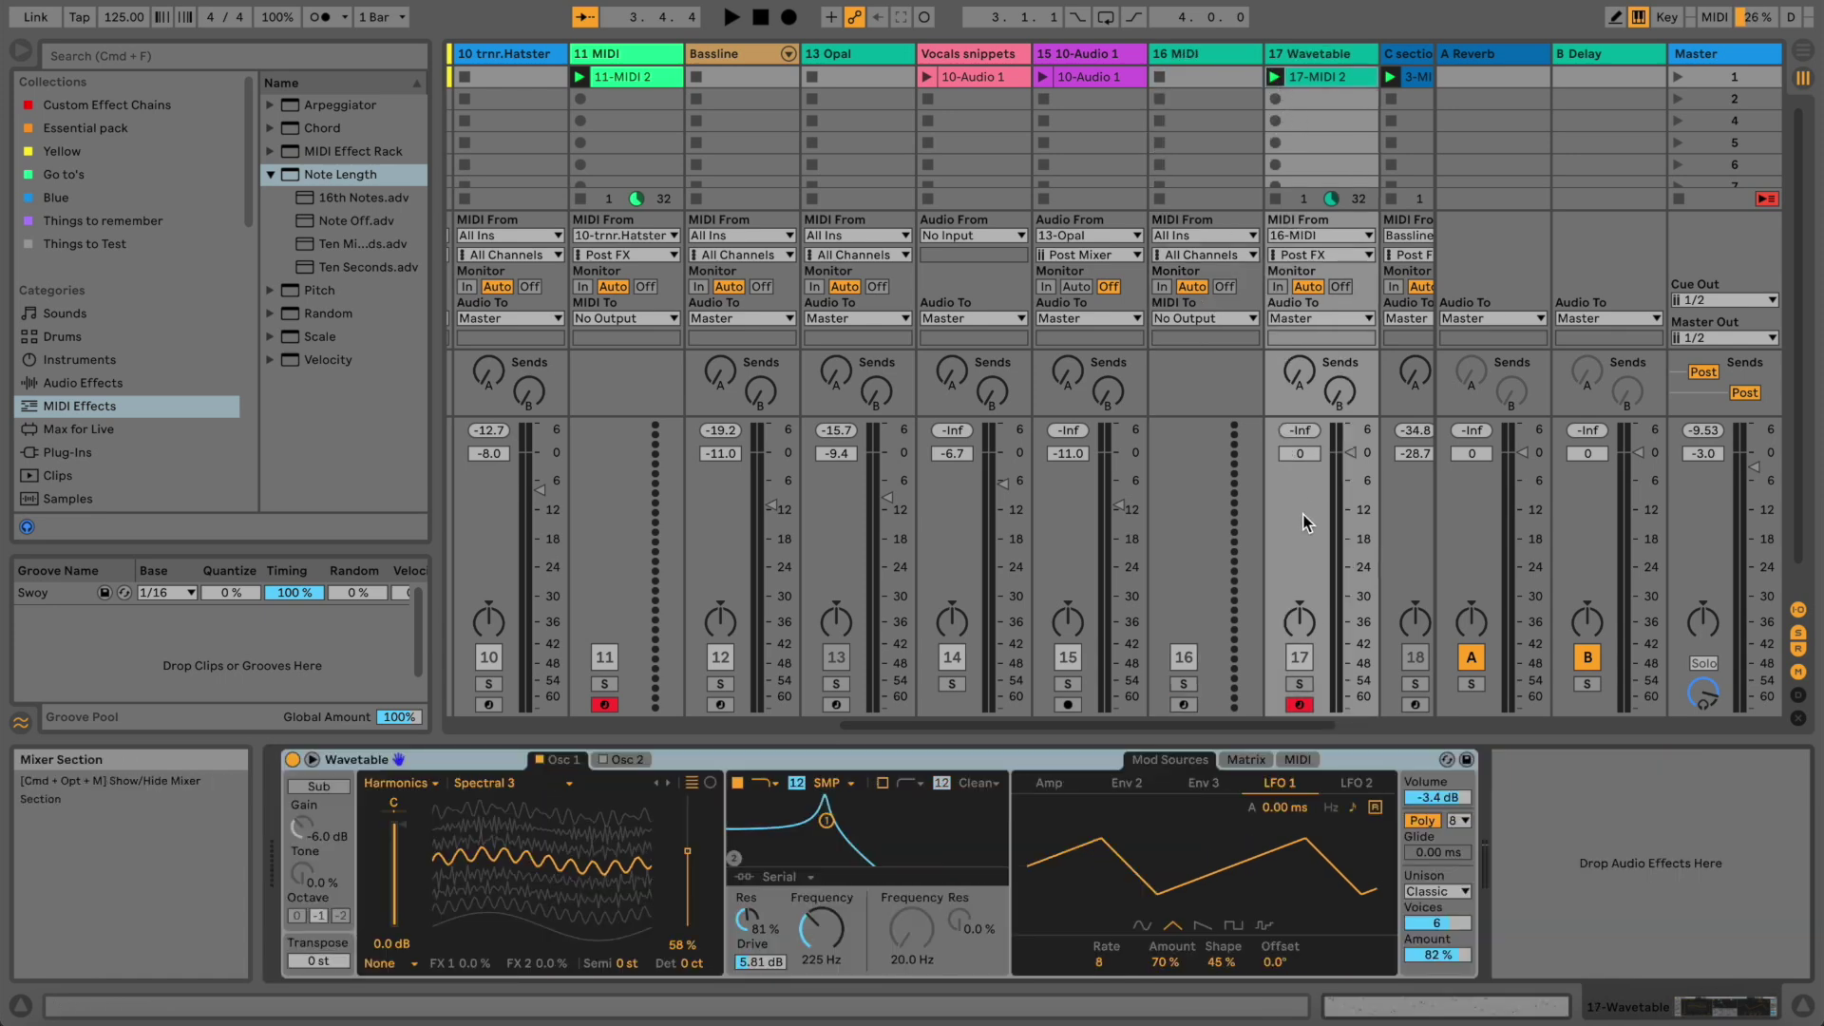
left_click(1303, 684)
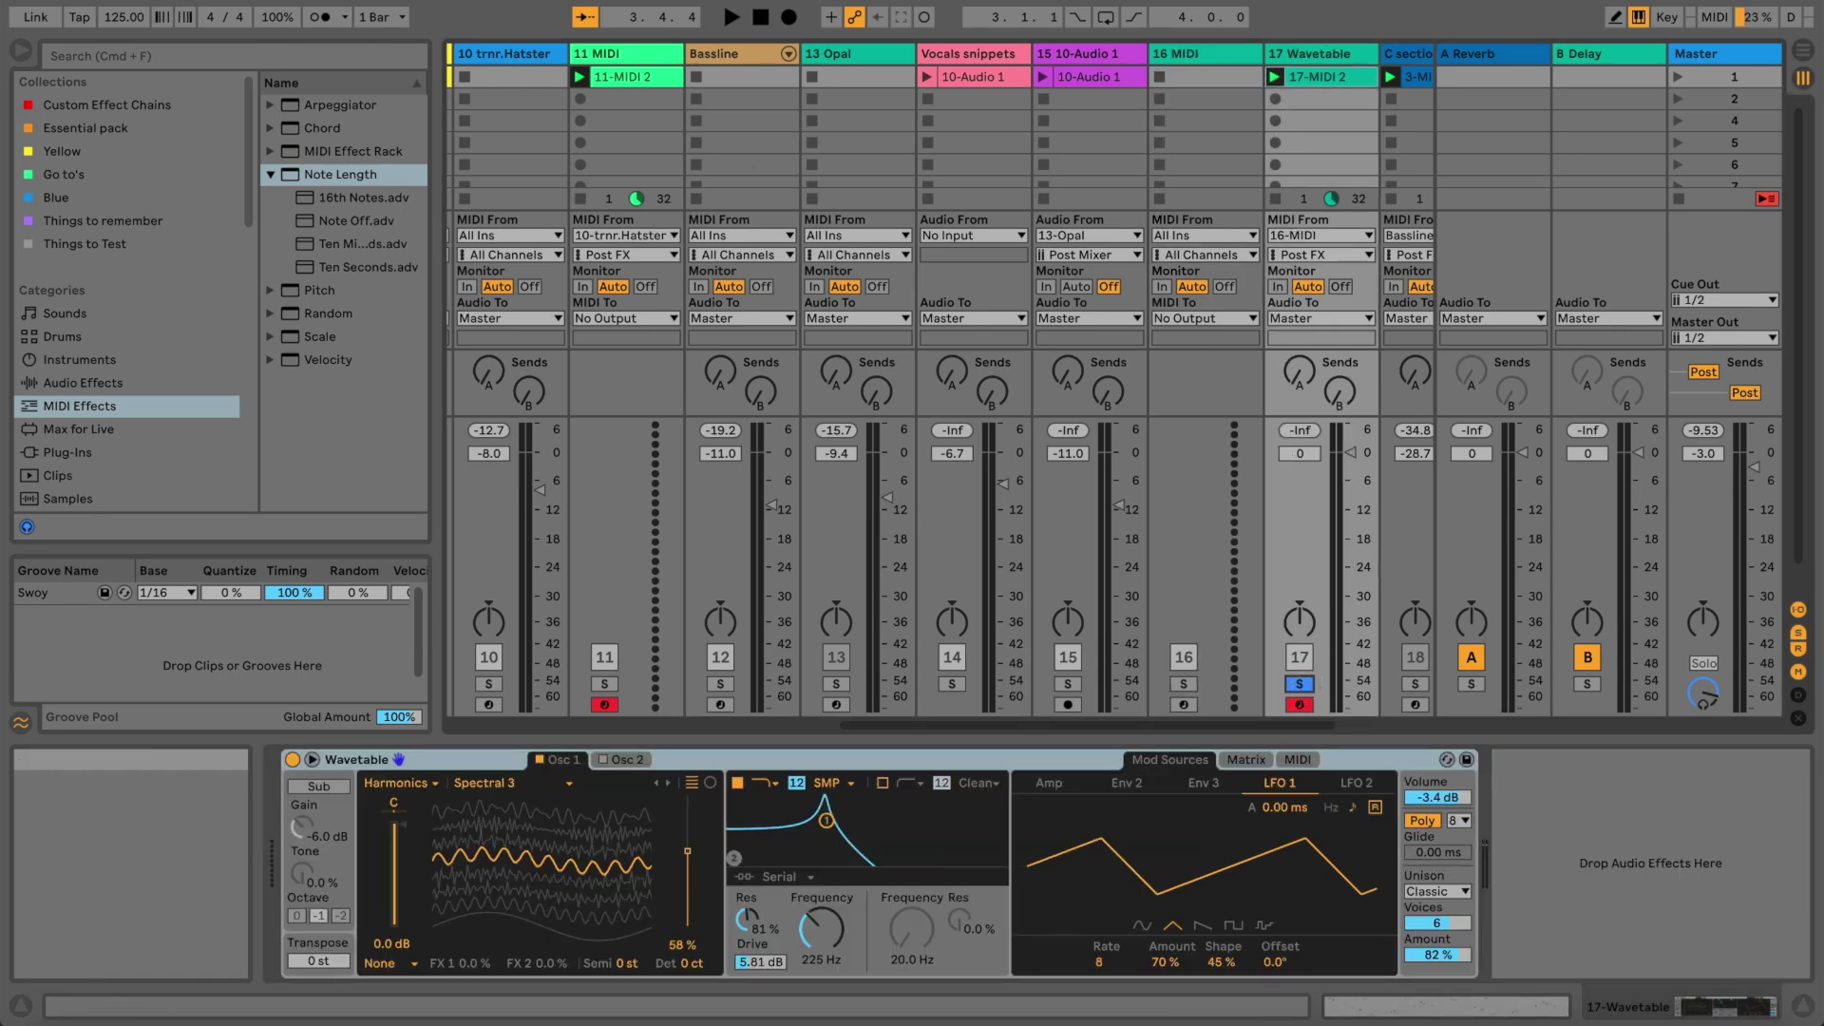
left_click(129, 0)
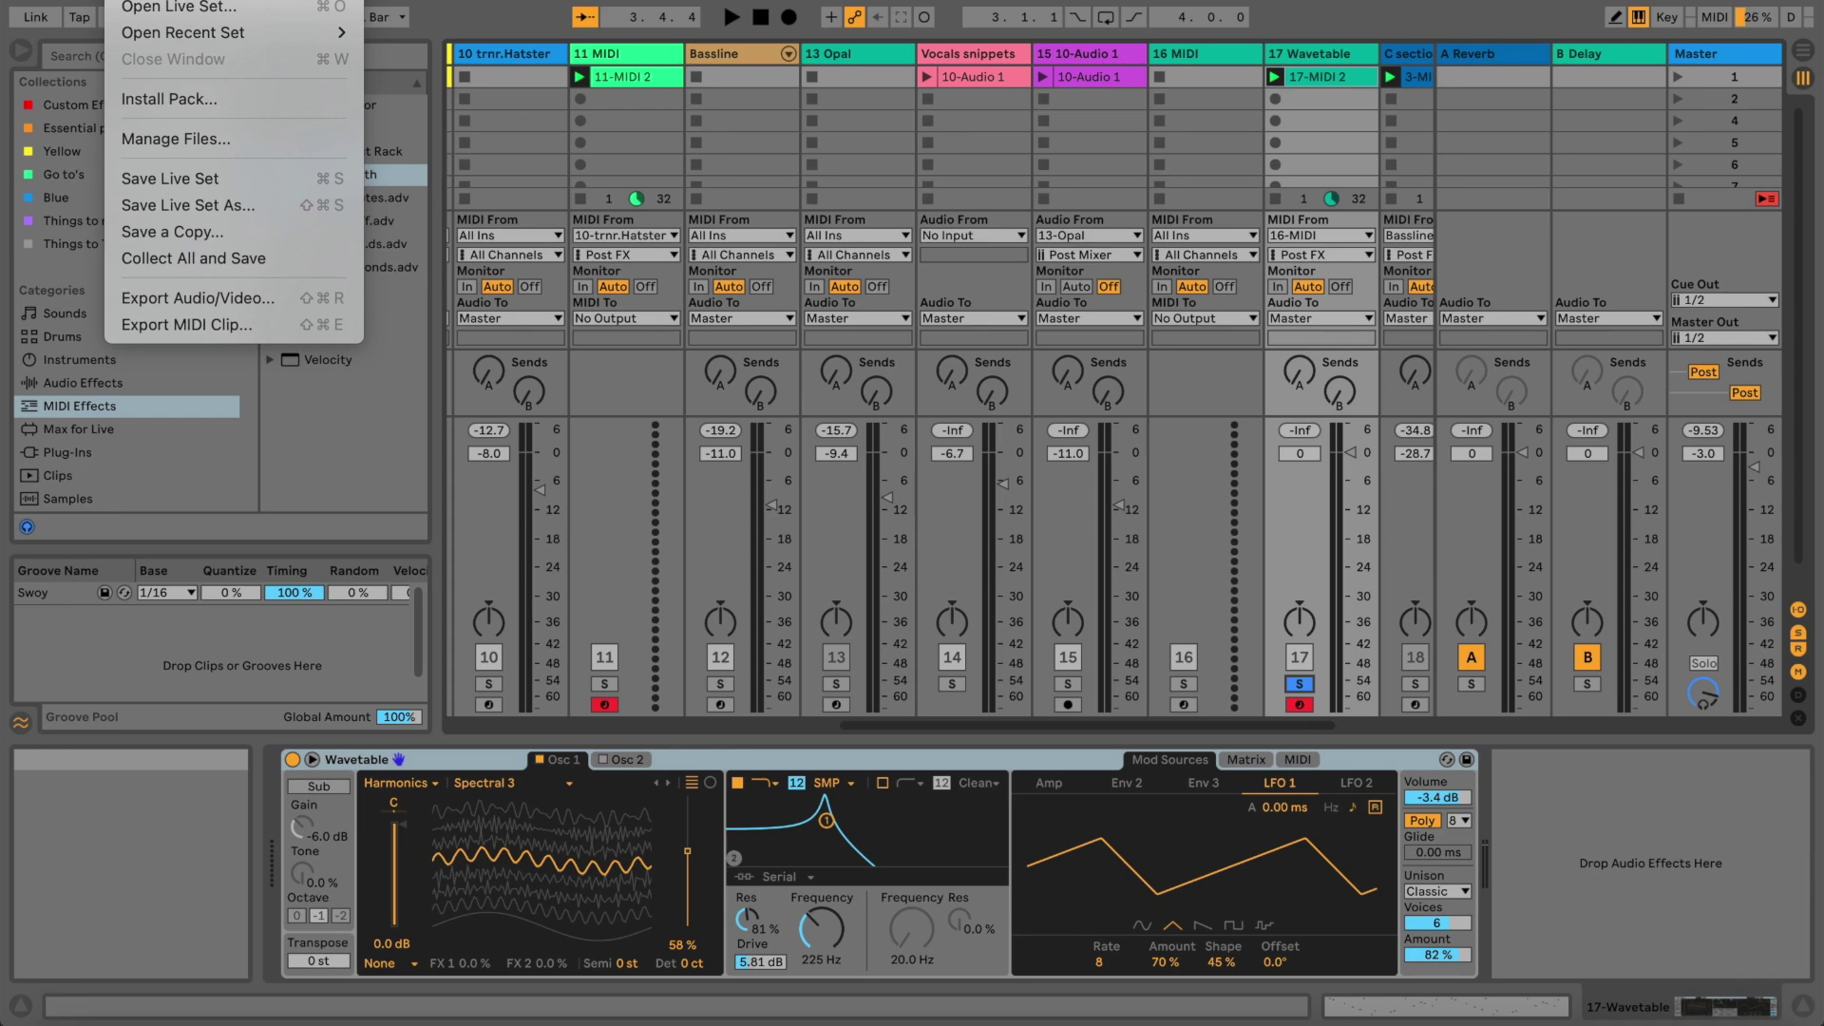
key("Escape")
During playback, set the volume of 9 trnr.Hatster to -8.0 dB and of the soloed 11 trnr.Hatster to -10.5 dB
key("space")
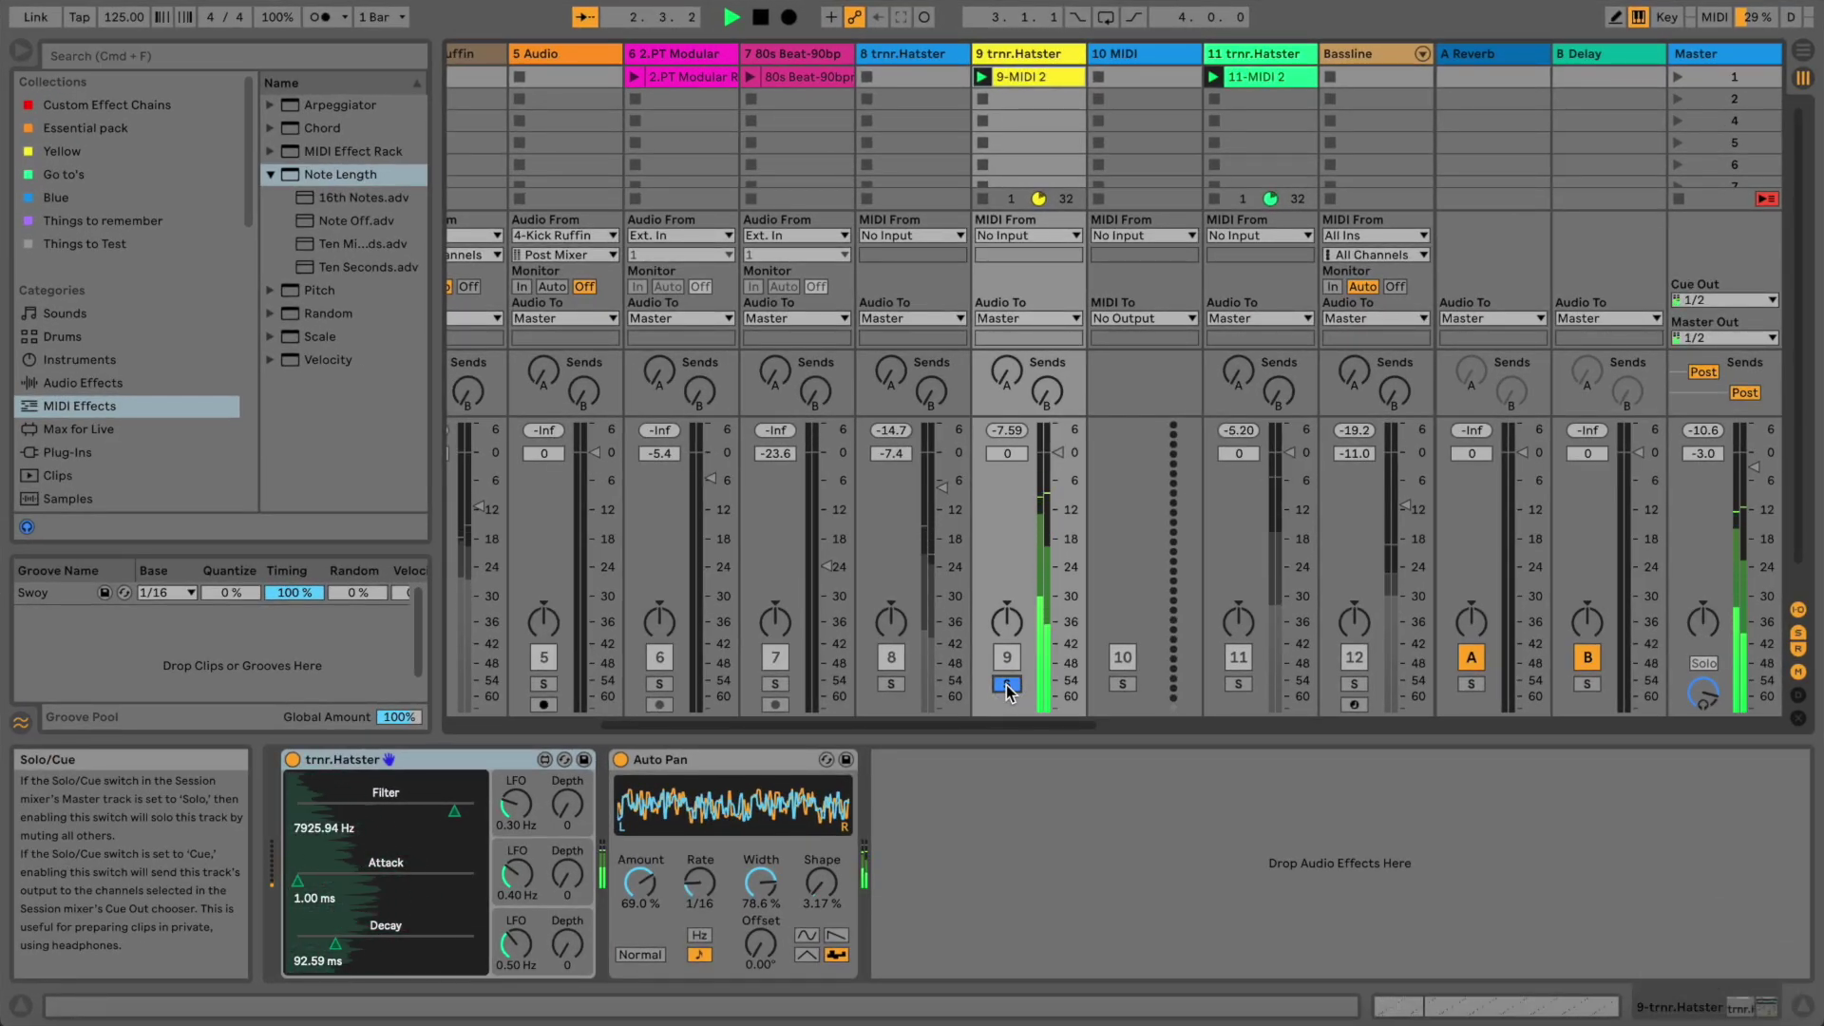
mouse_move(1054, 453)
left_mouse_down()
mouse_move(1055, 494)
mouse_move(1052, 448)
left_mouse_up()
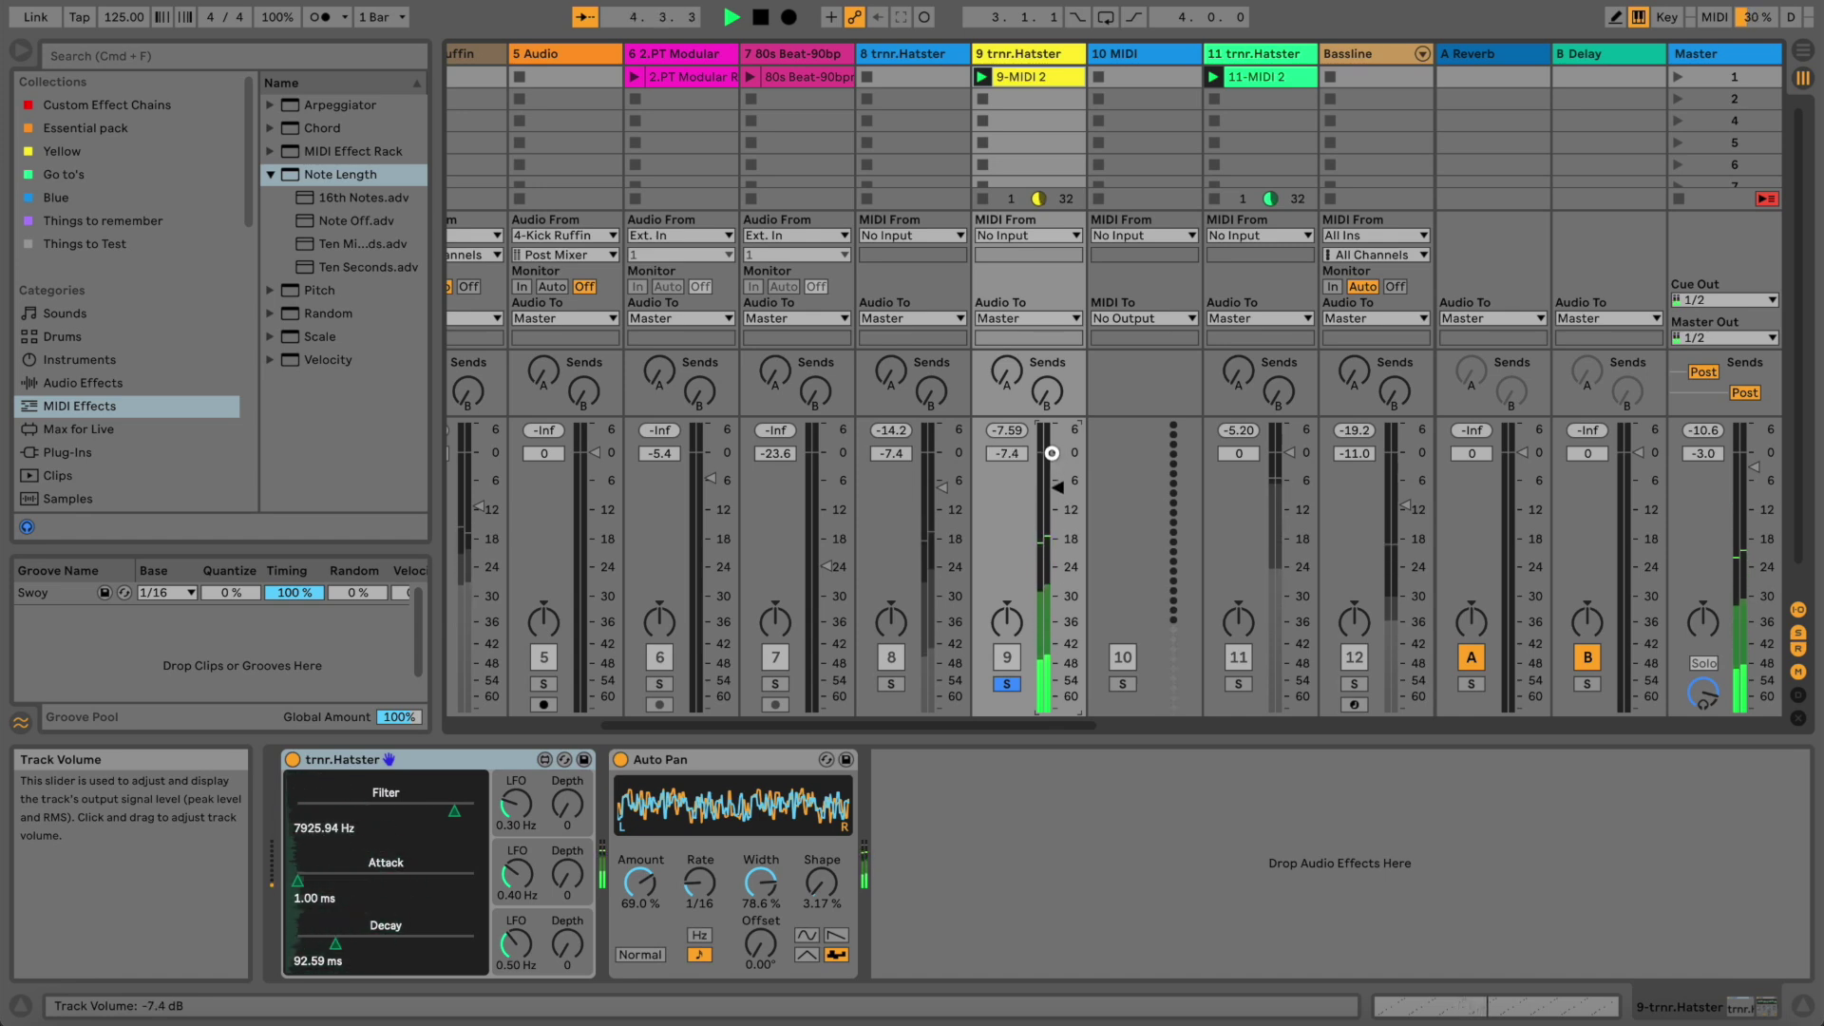
left_click_drag(1283, 458, 1290, 503)
left_click(1243, 685)
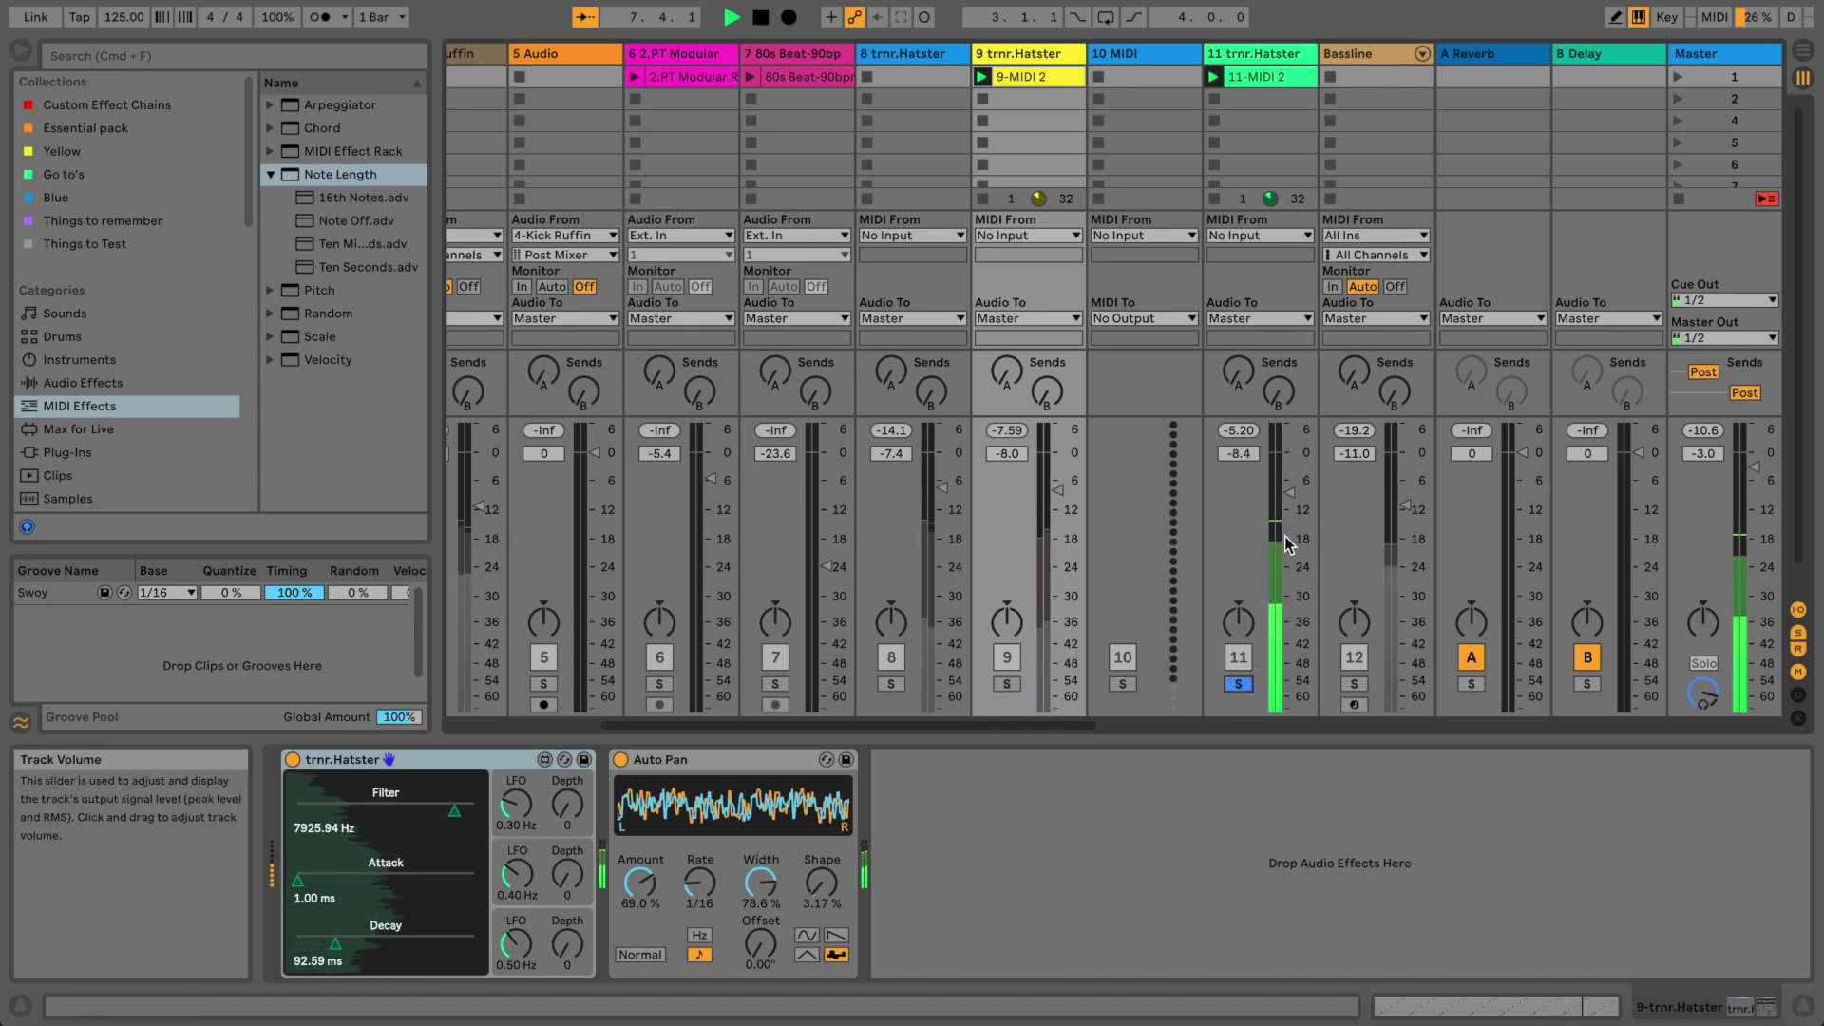
left_click_drag(1287, 491, 1288, 501)
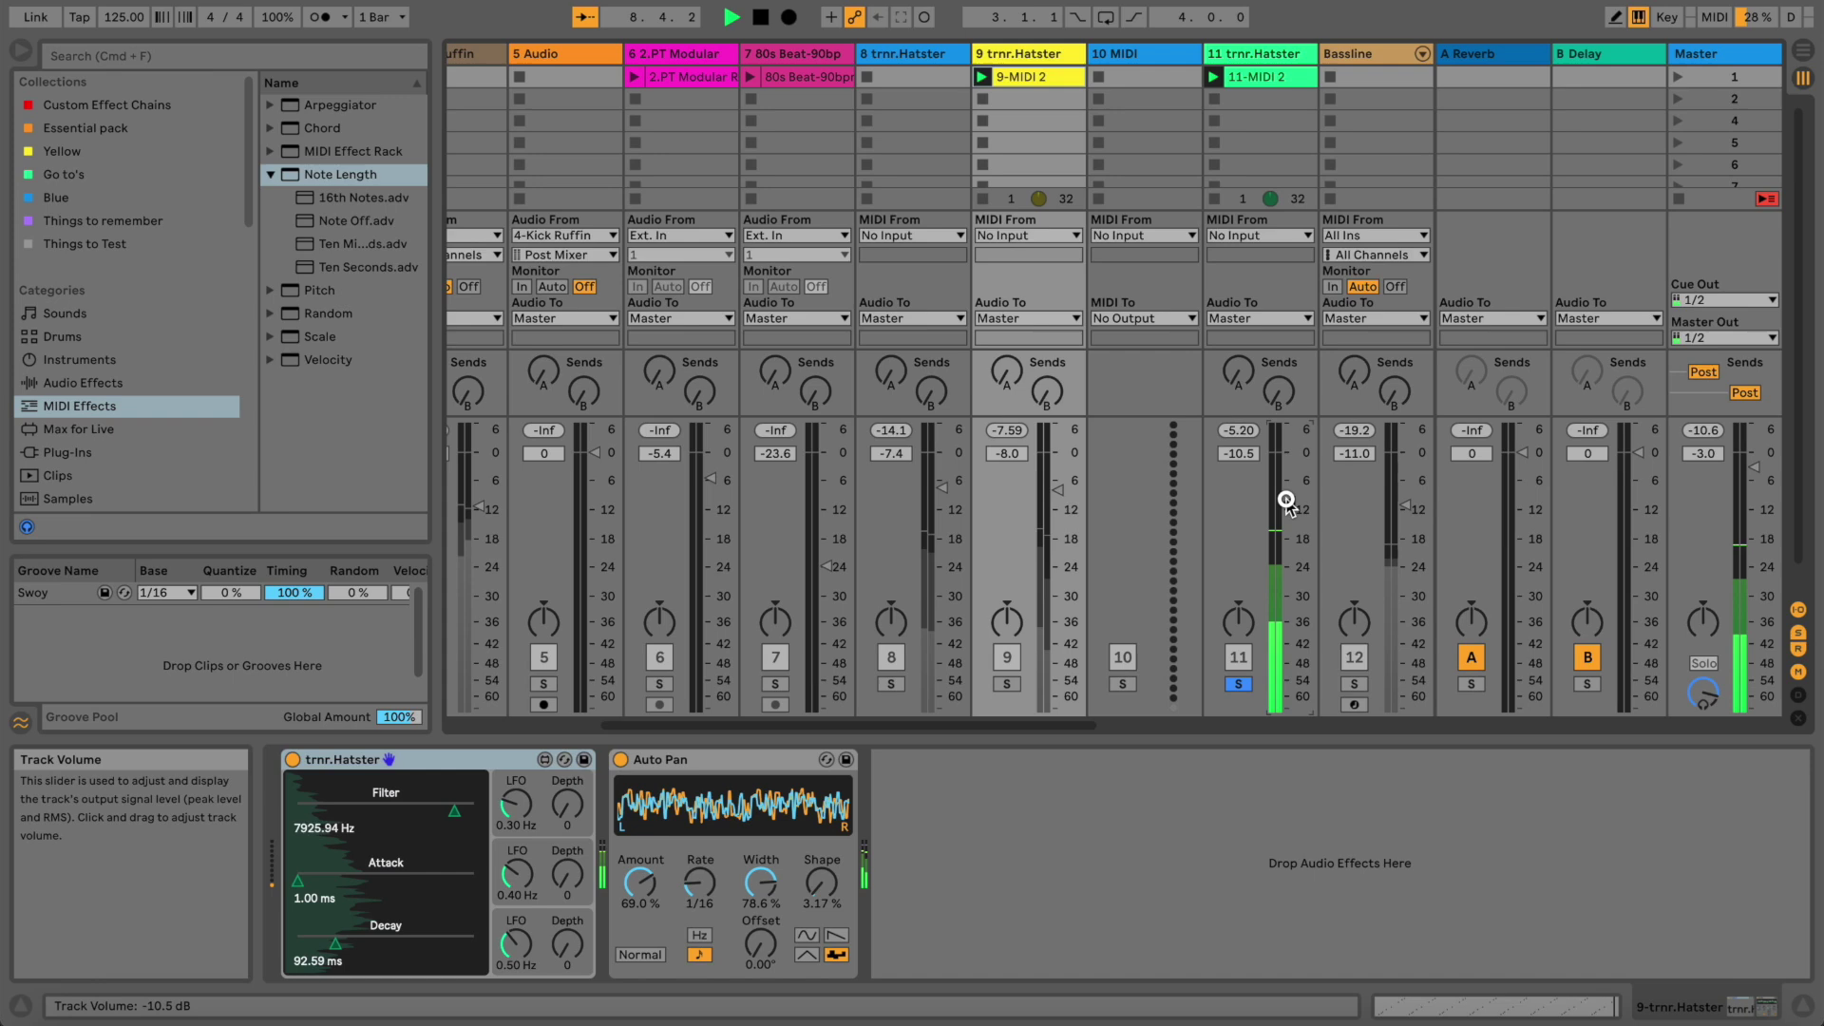
key("space")
Delete the 8 trnr.Hatster and 10 MIDI source tracks, and unsolo the trnr.Hatster track holding the 11-MIDI 2 clip
left_click(952, 54)
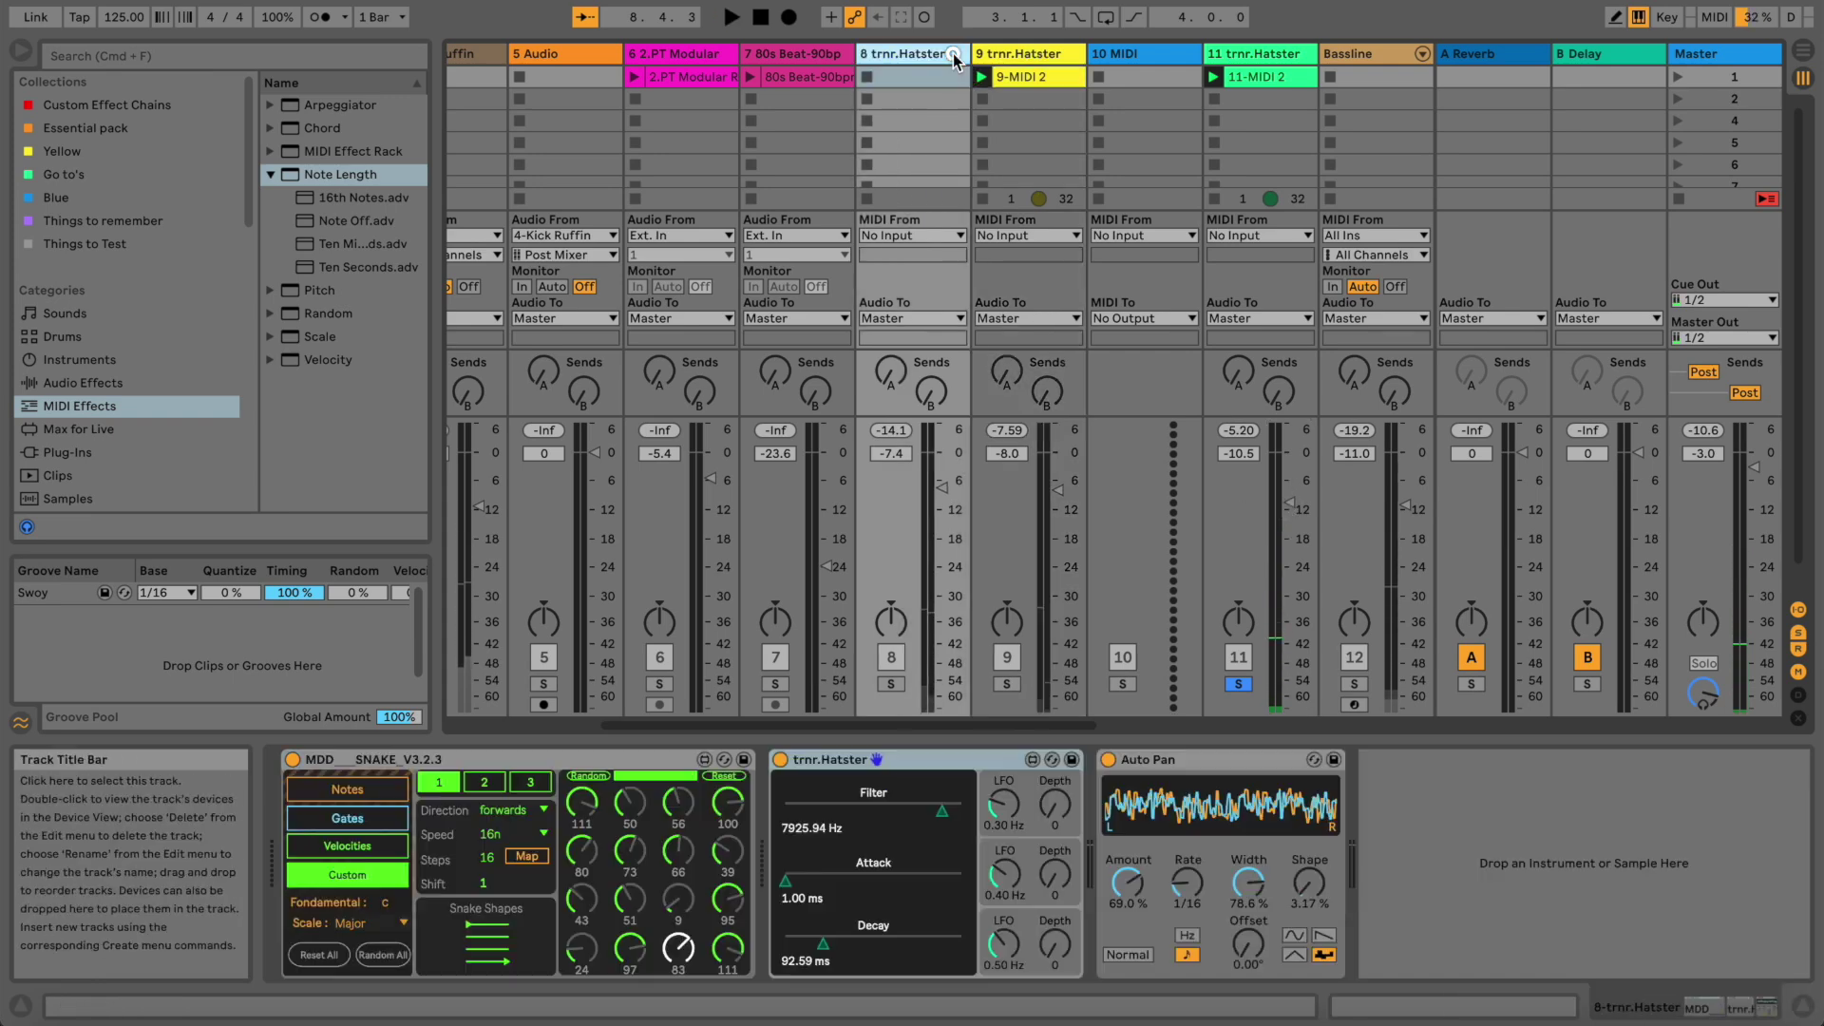
left_click(1150, 52)
key("Delete")
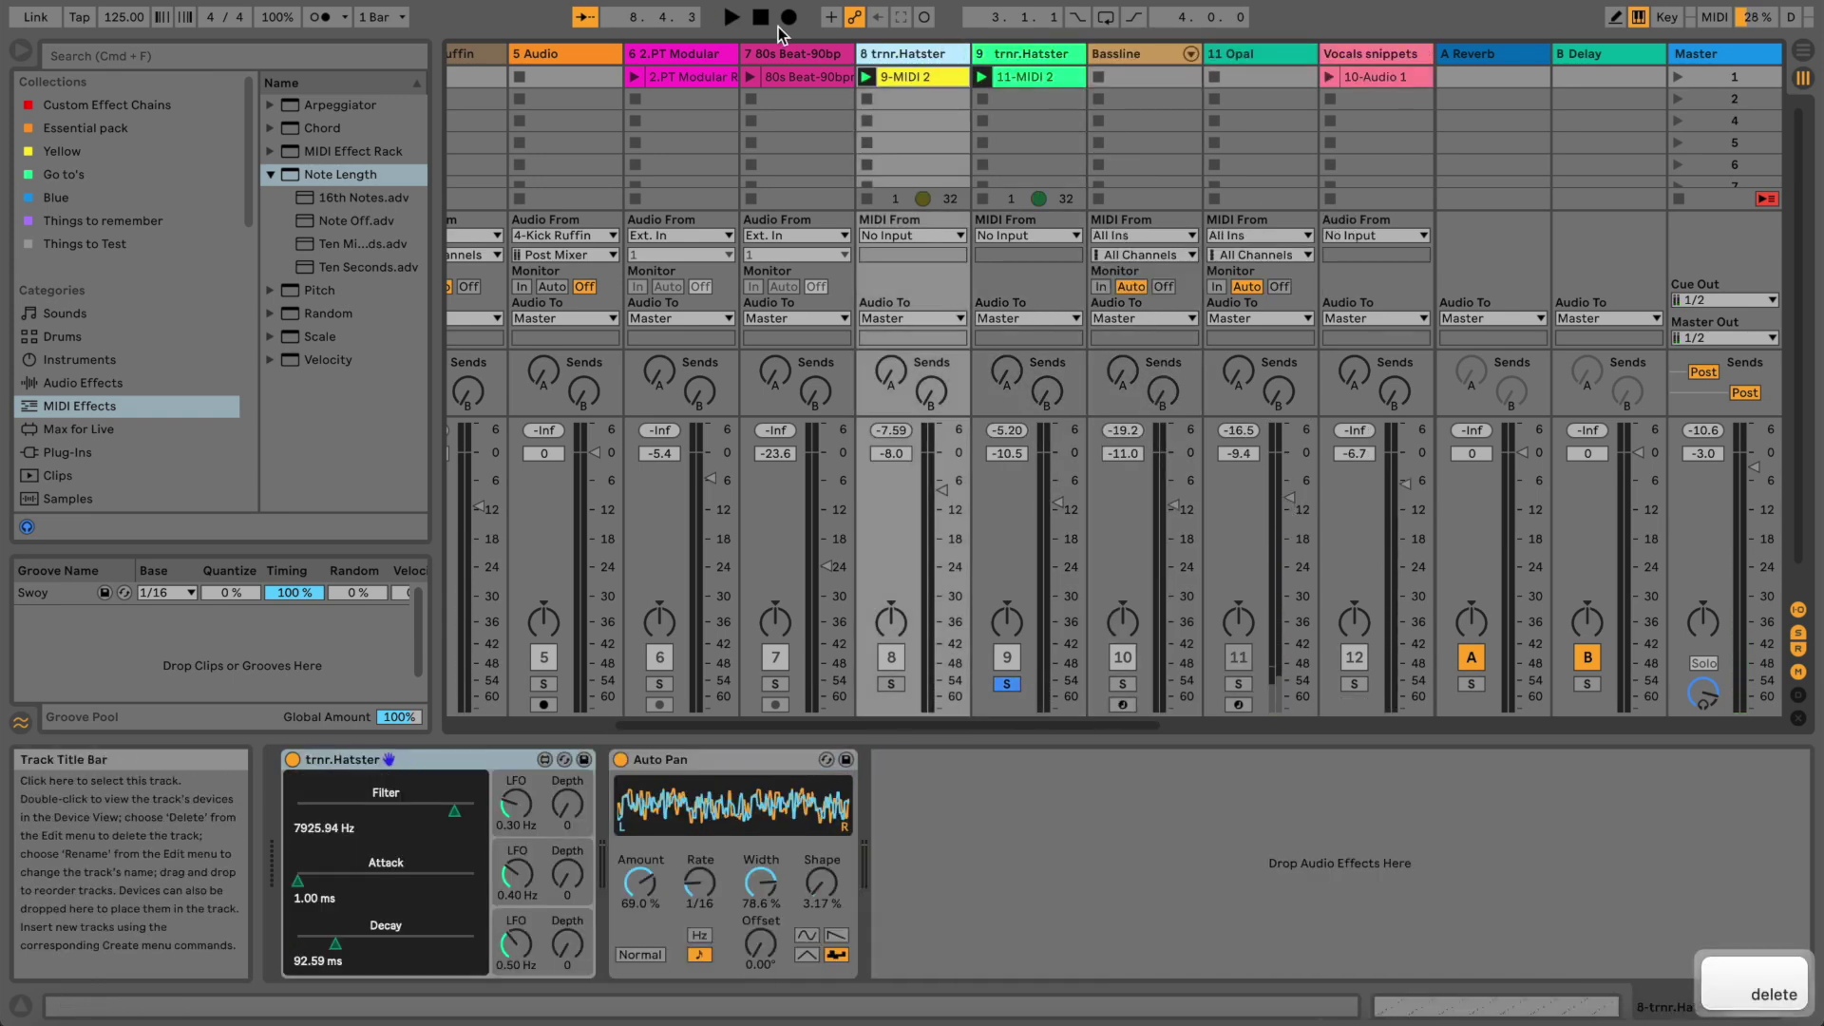
left_click_drag(819, 720, 854, 725)
left_click(930, 684)
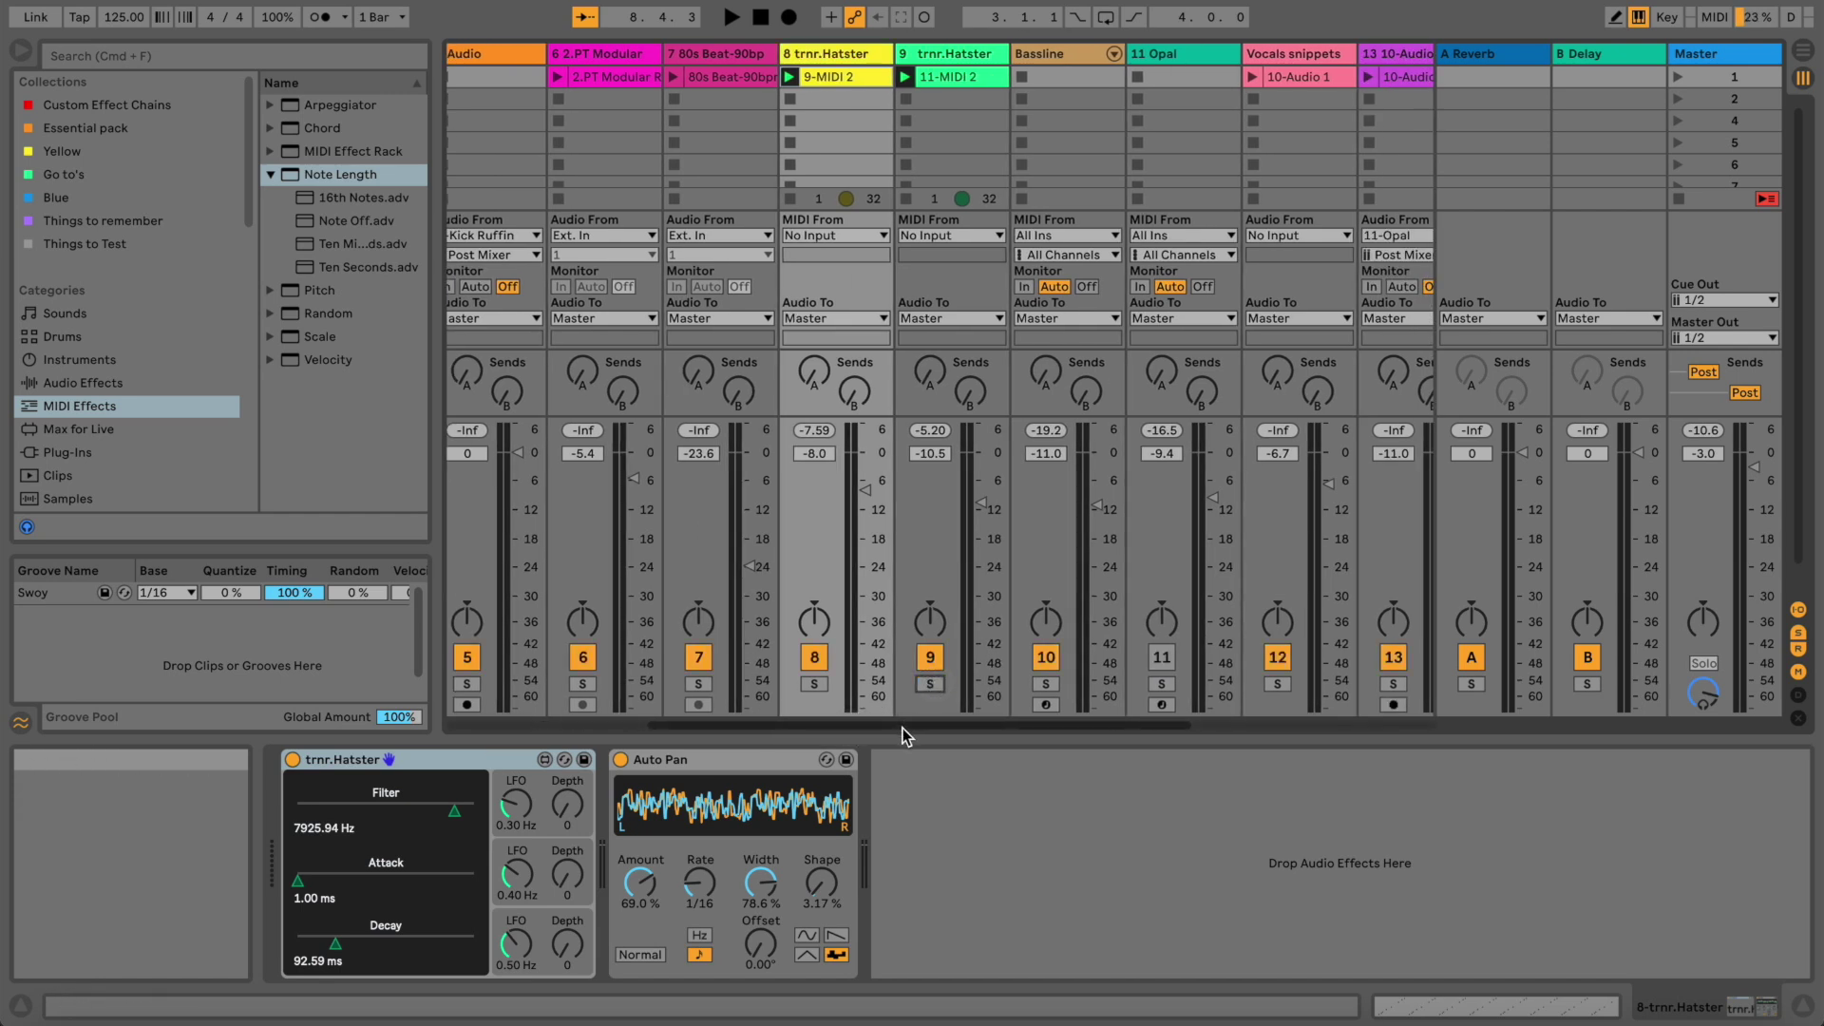
Insert an audio track after the Bassline track and set its audio input to Bassline
left_click_drag(902, 722, 1018, 727)
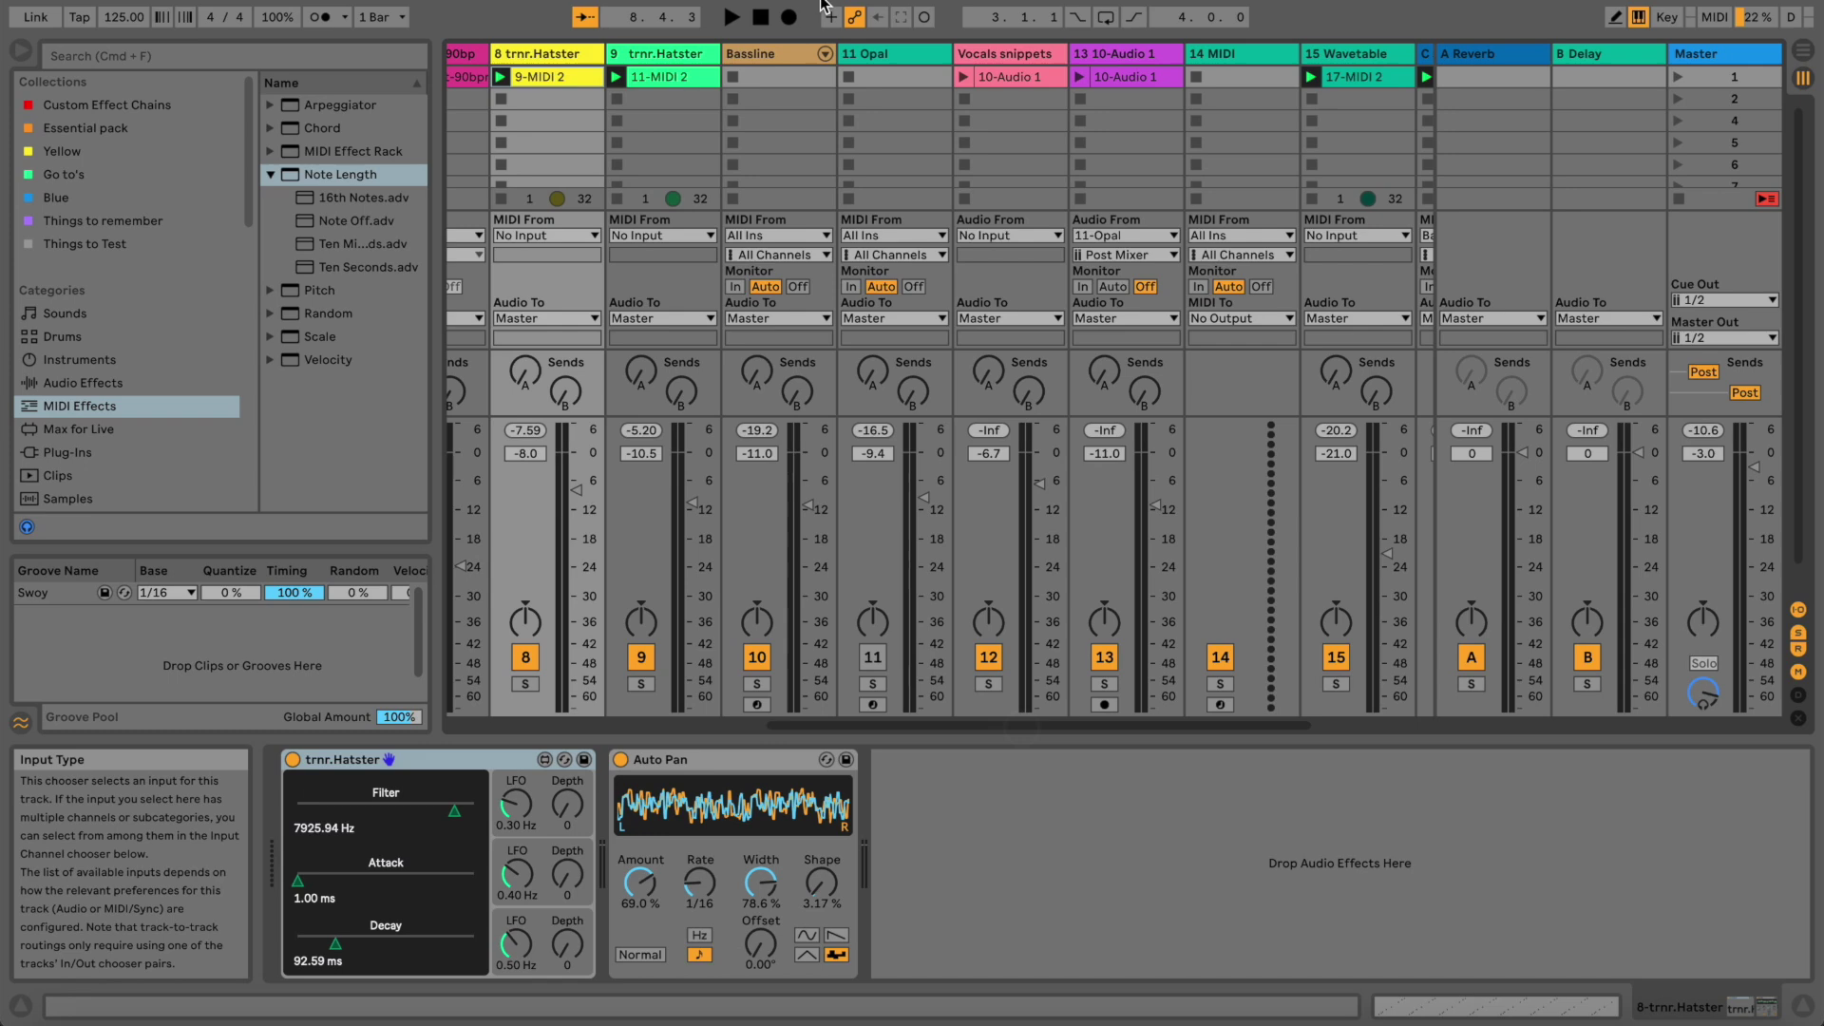
left_click(756, 59)
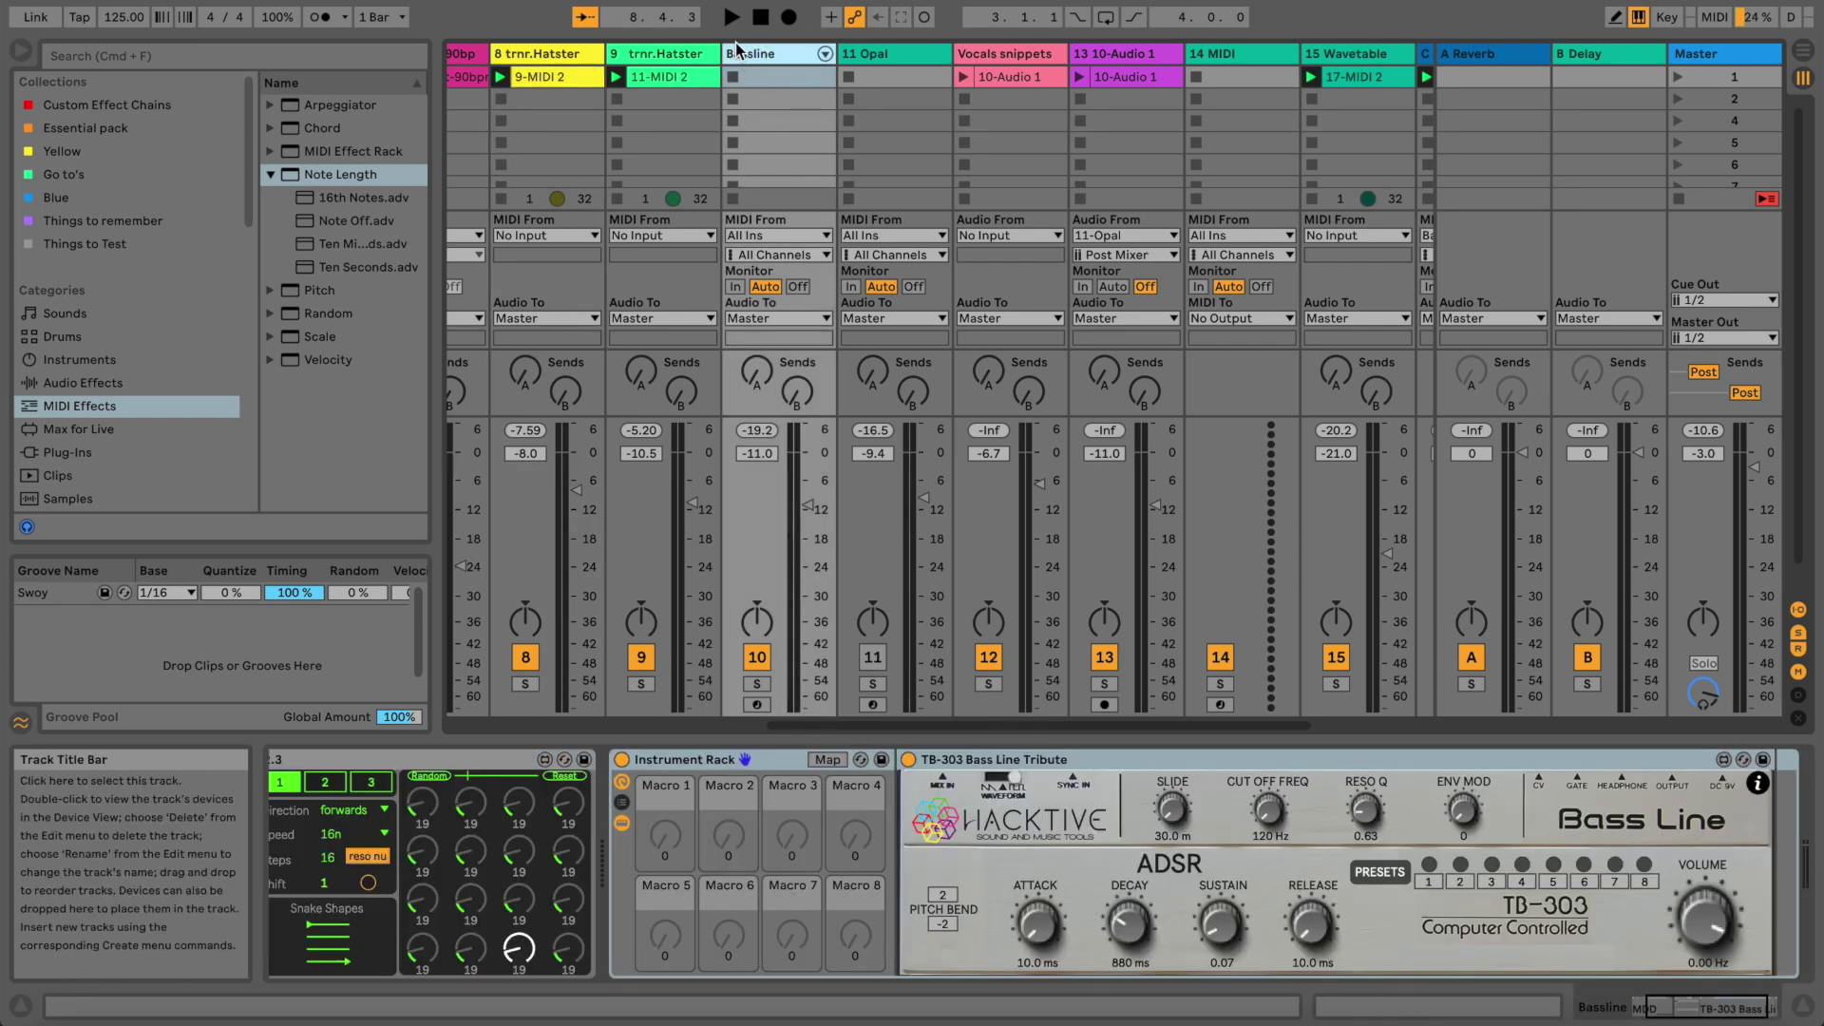
key("super+t")
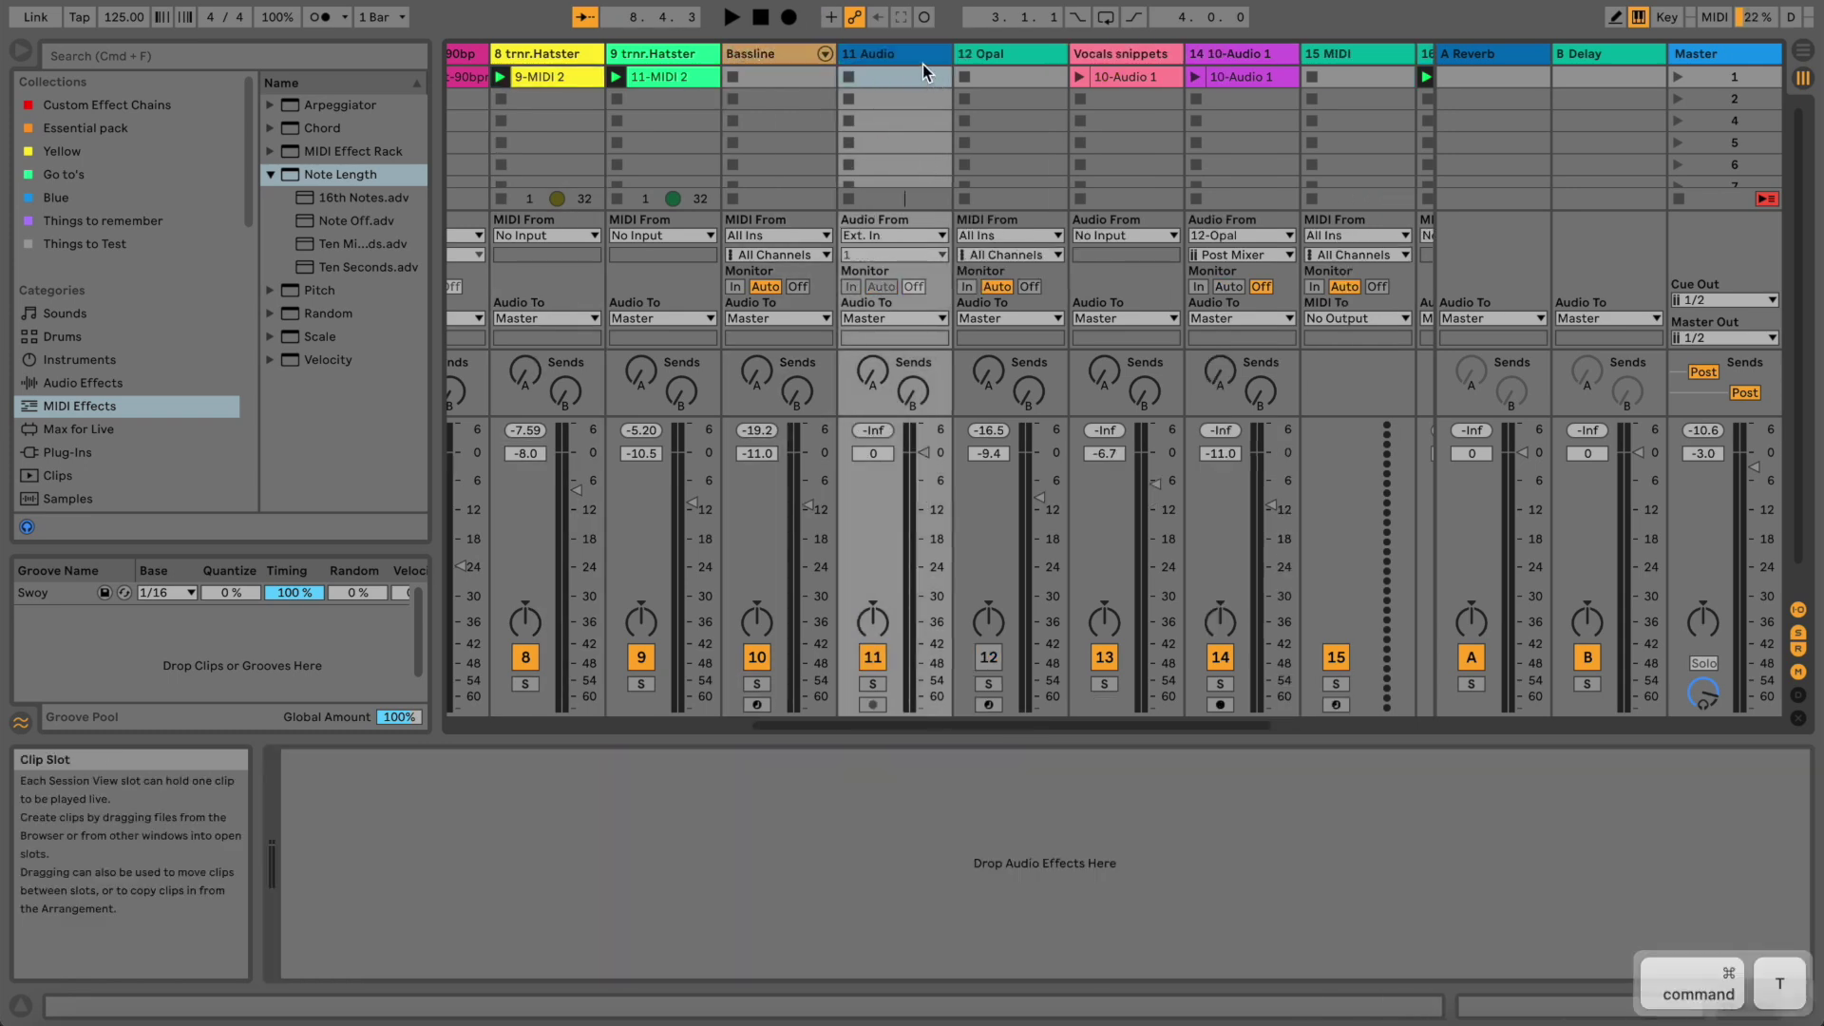
left_click(922, 60)
left_click(924, 235)
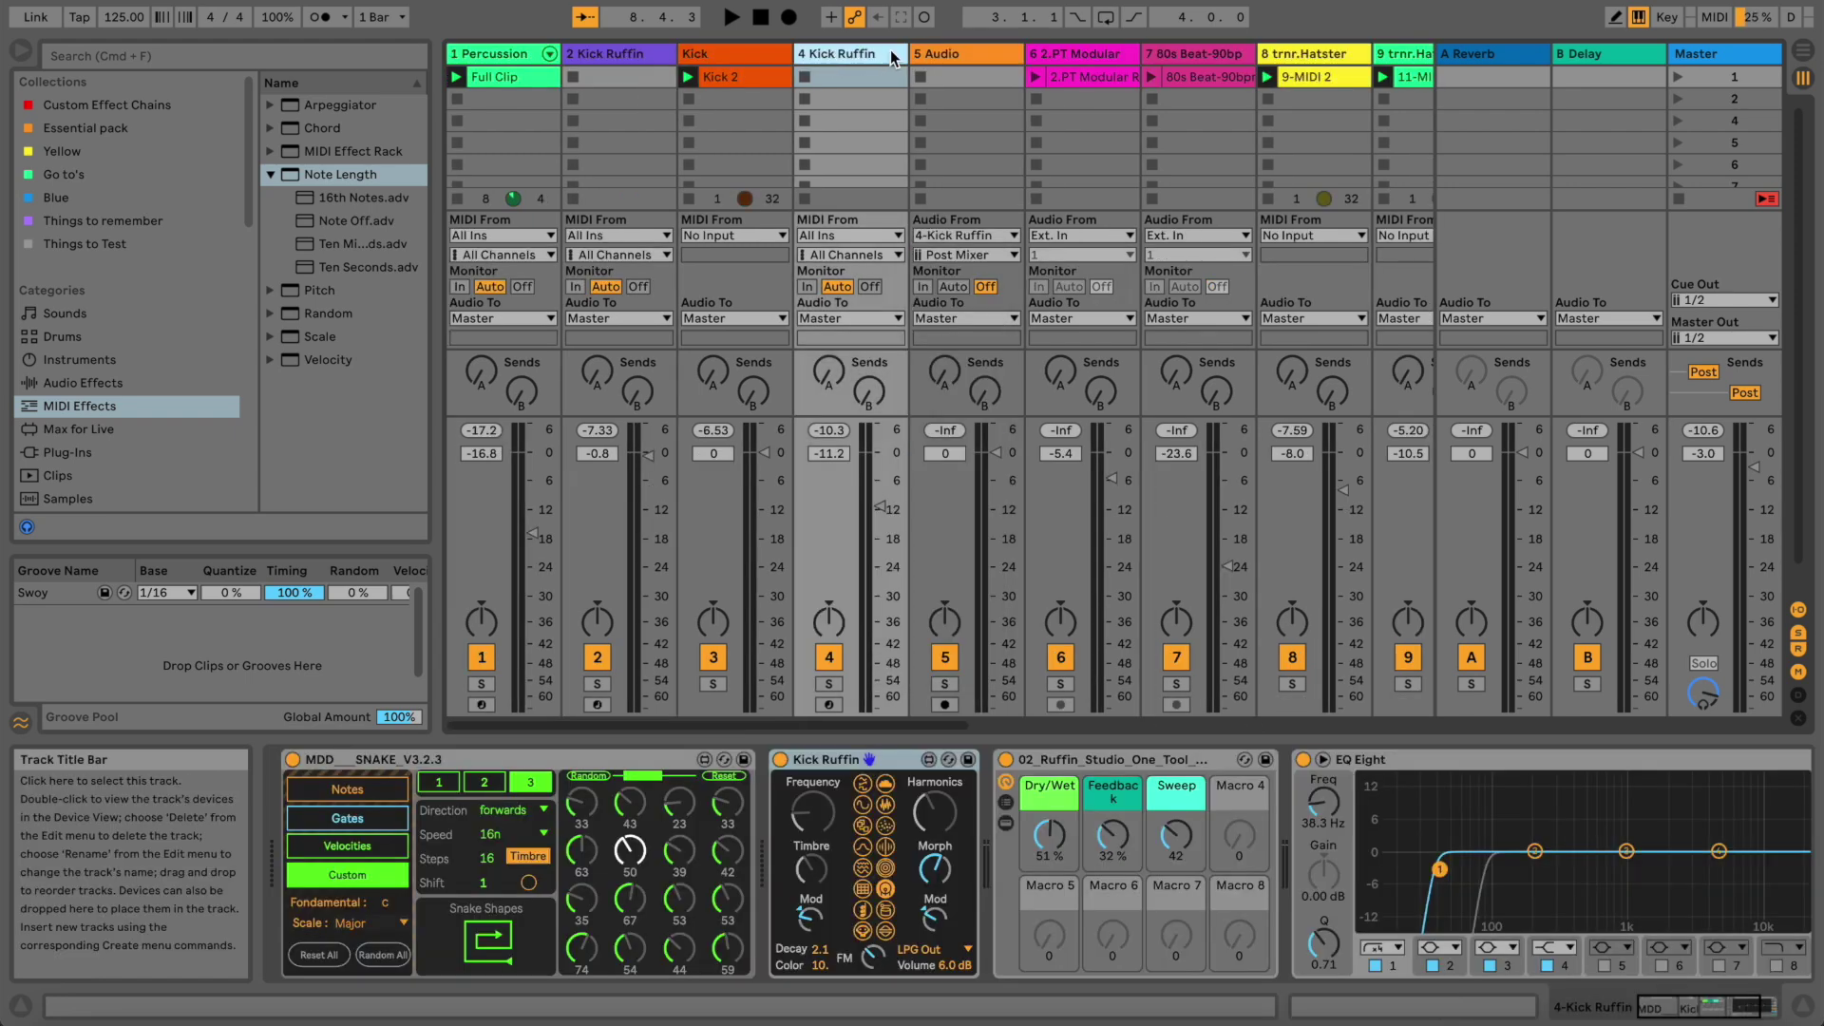
Arm the 5 Audio and 11 Audio tracks and launch scene 1 to record the kick and bassline as audio clips
left_click(939, 53)
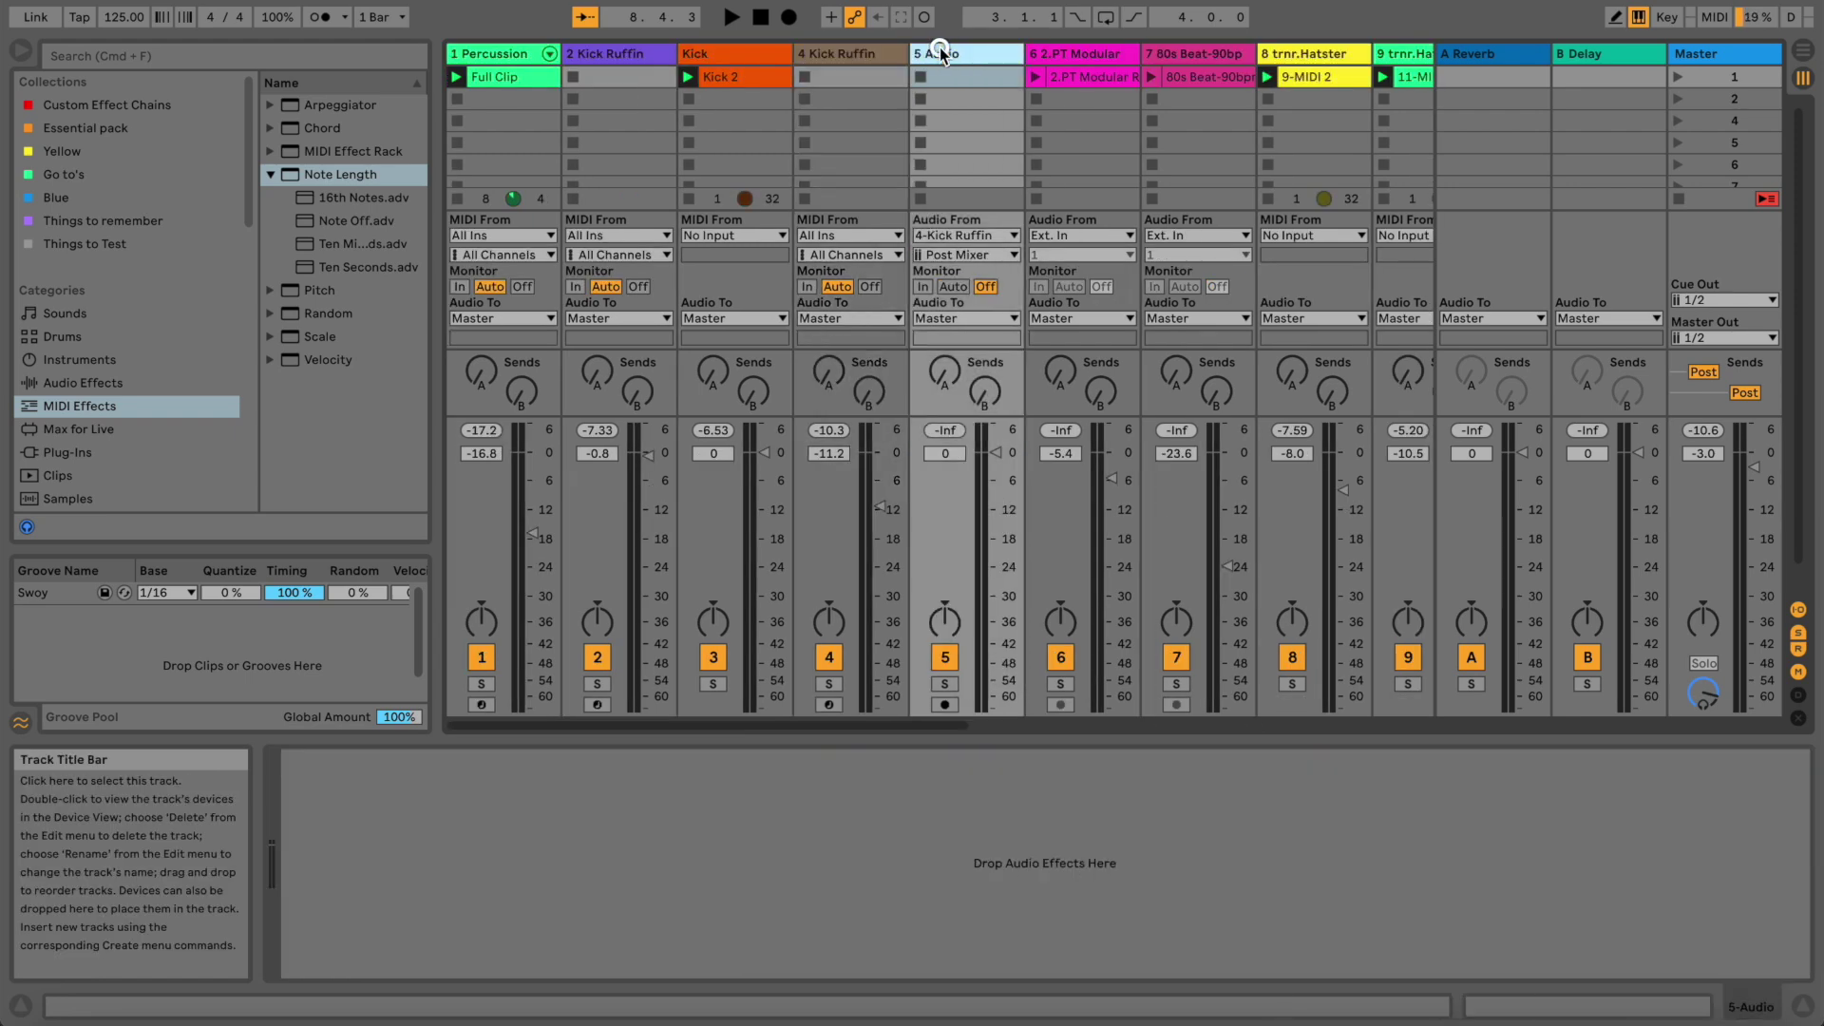
left_click(946, 704)
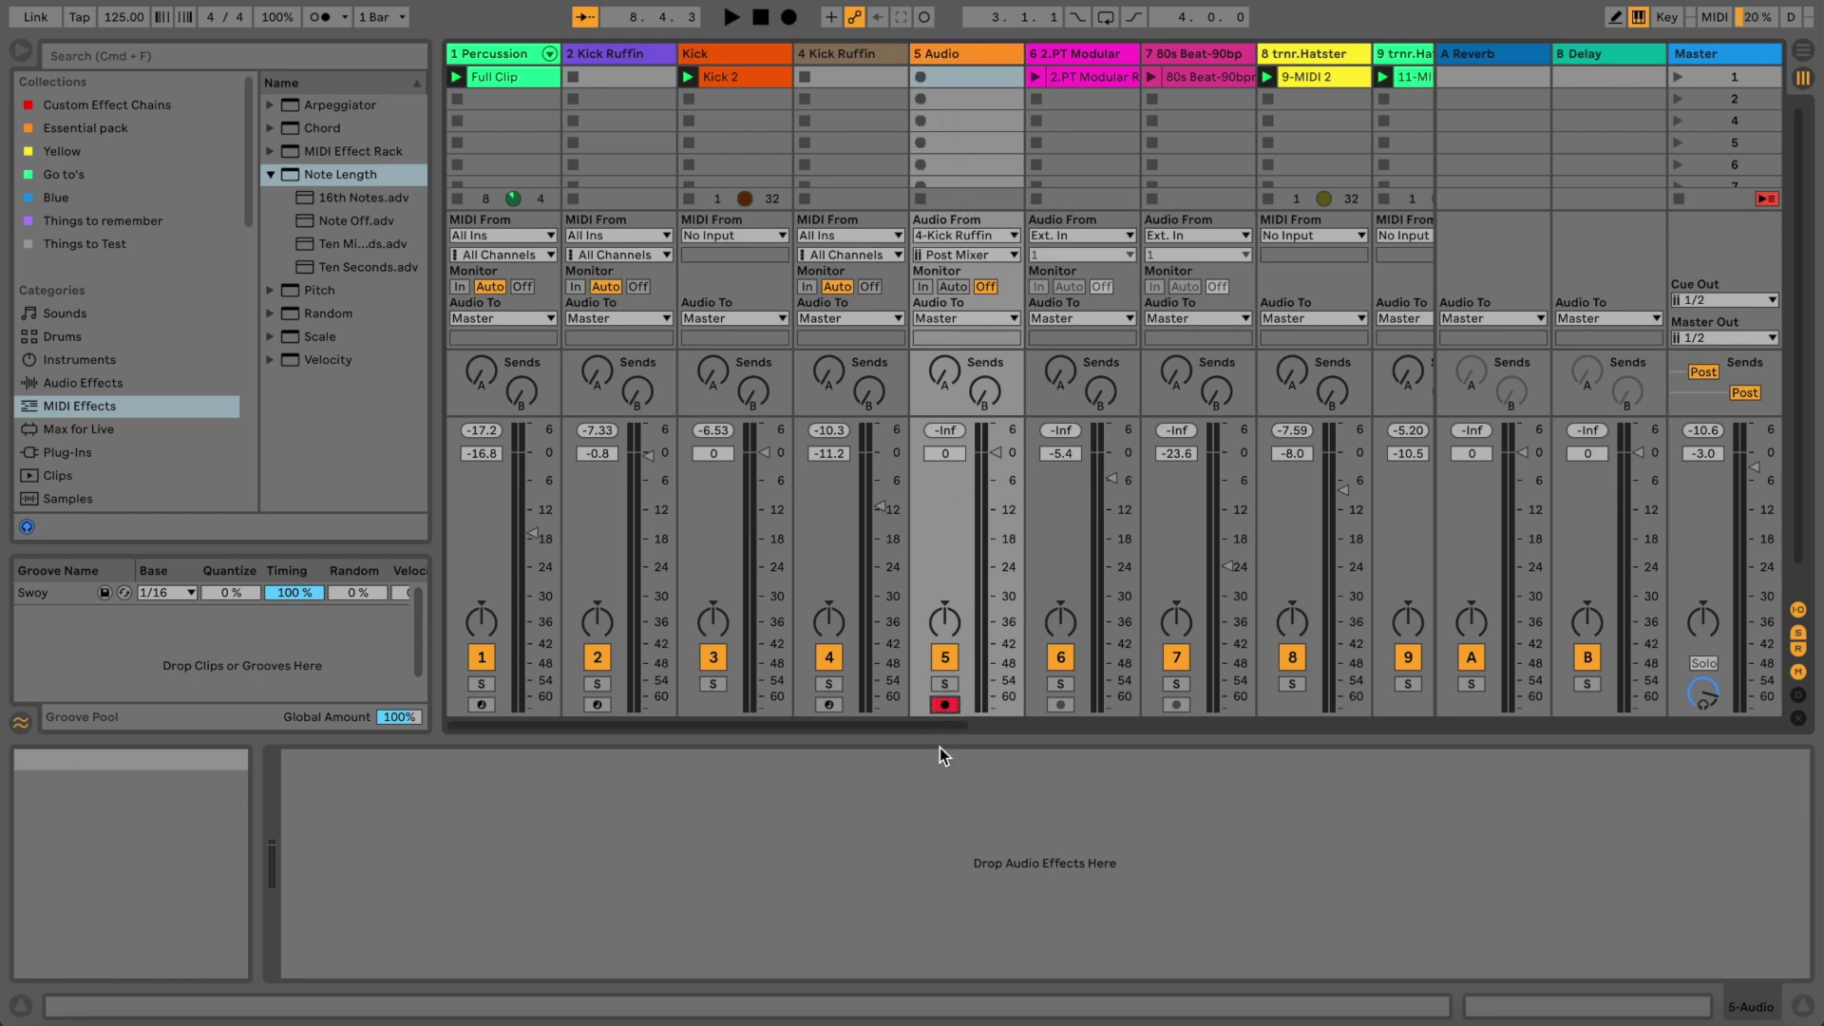
left_click_drag(926, 724, 1042, 703)
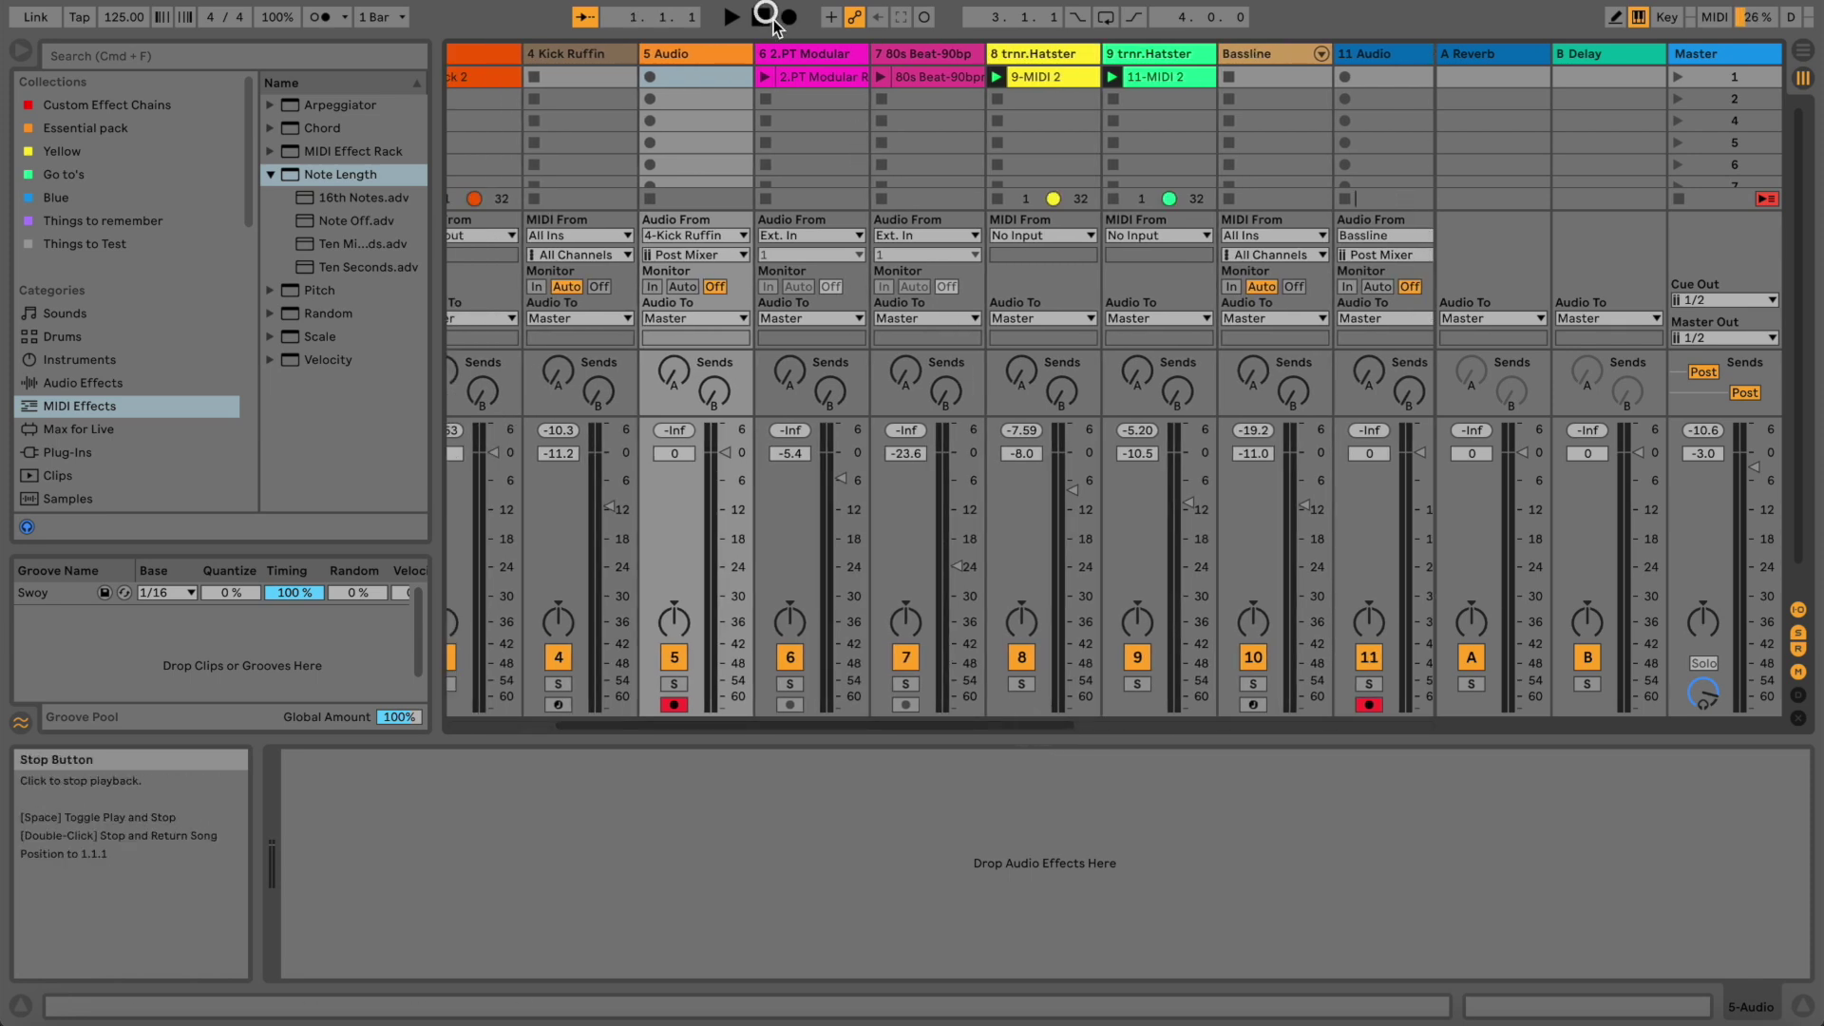
left_click(1680, 76)
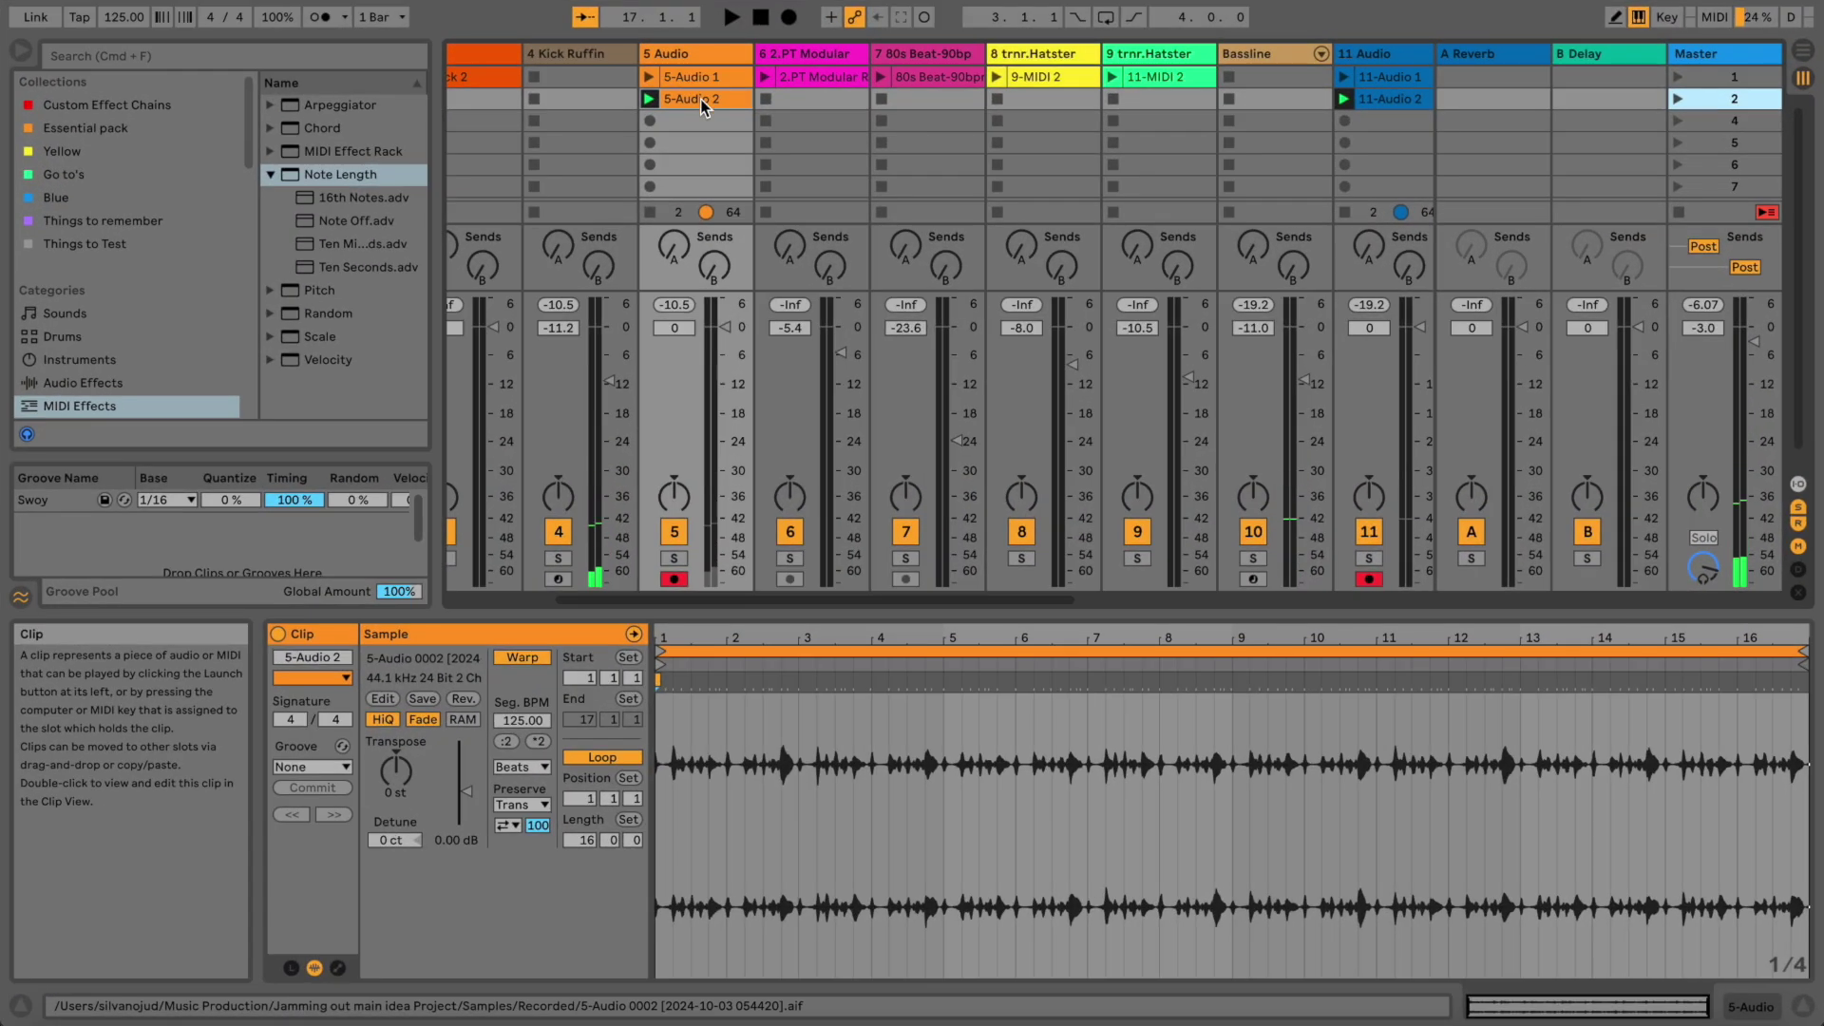
Inspect the recorded 5-Audio 2 and 11-Audio 2 clips and audition them with their tracks soloed
left_click(704, 101)
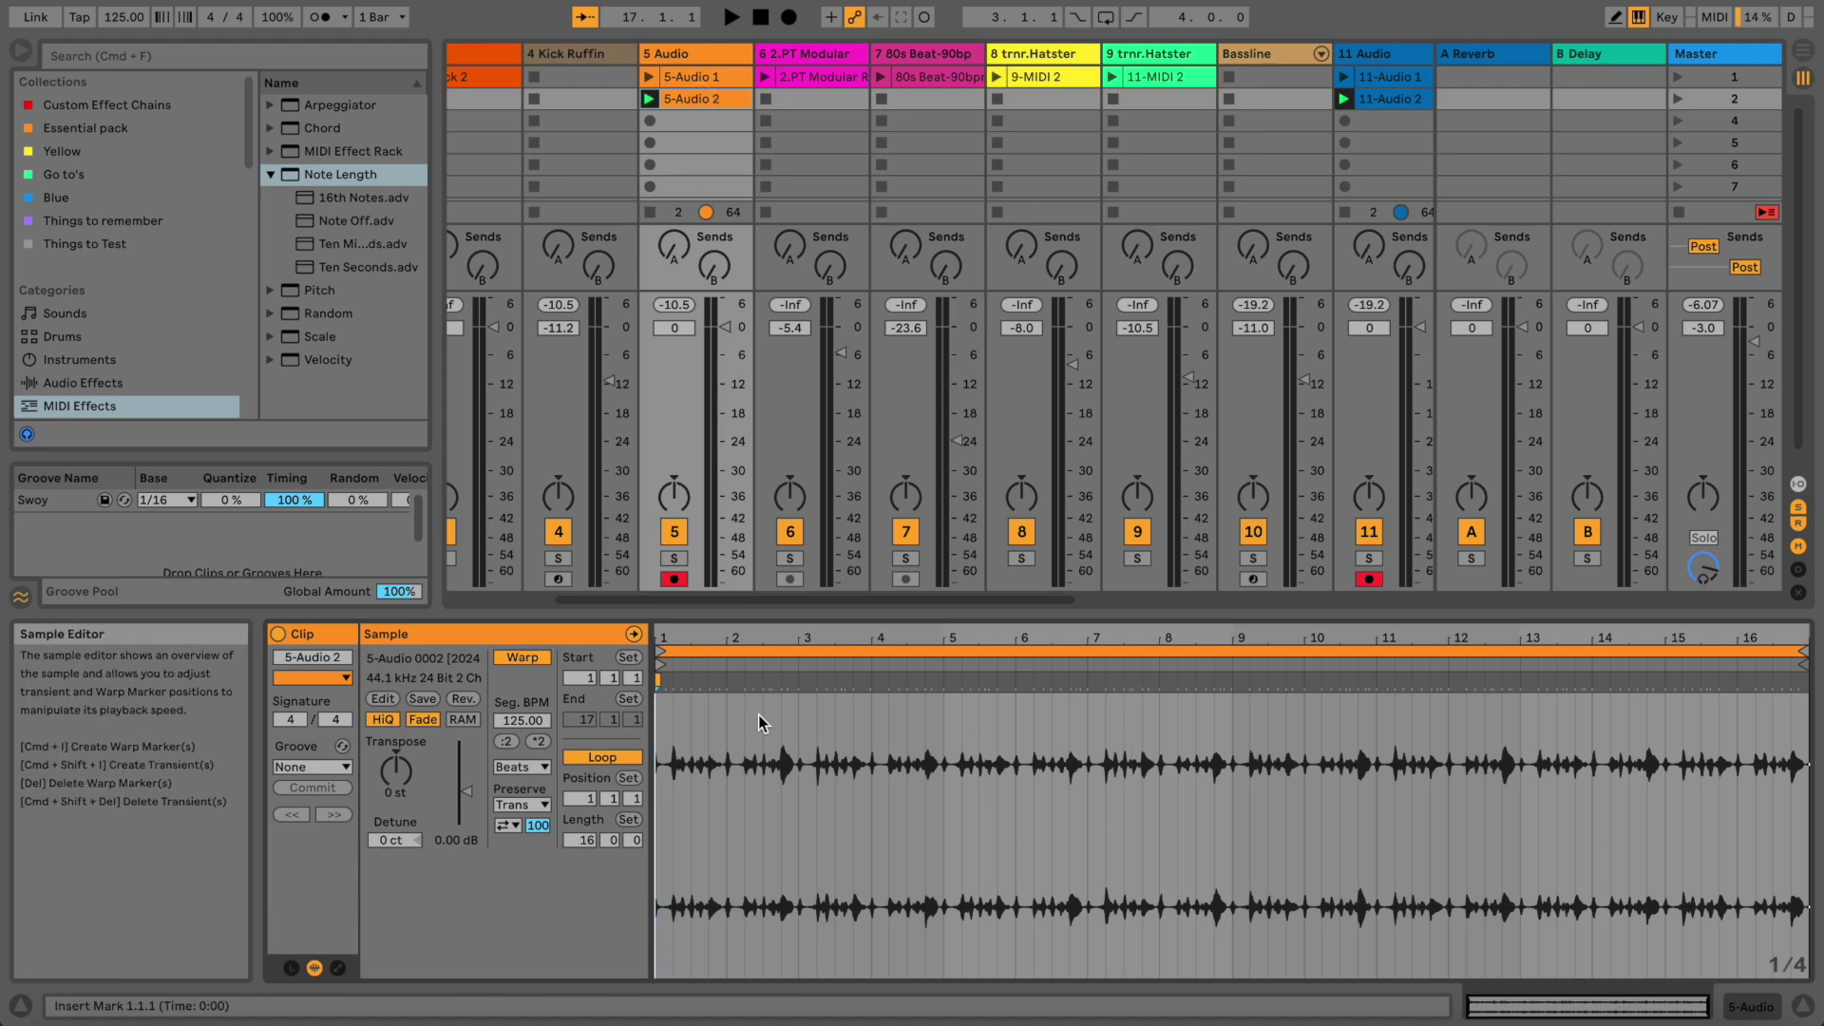
left_click(686, 559)
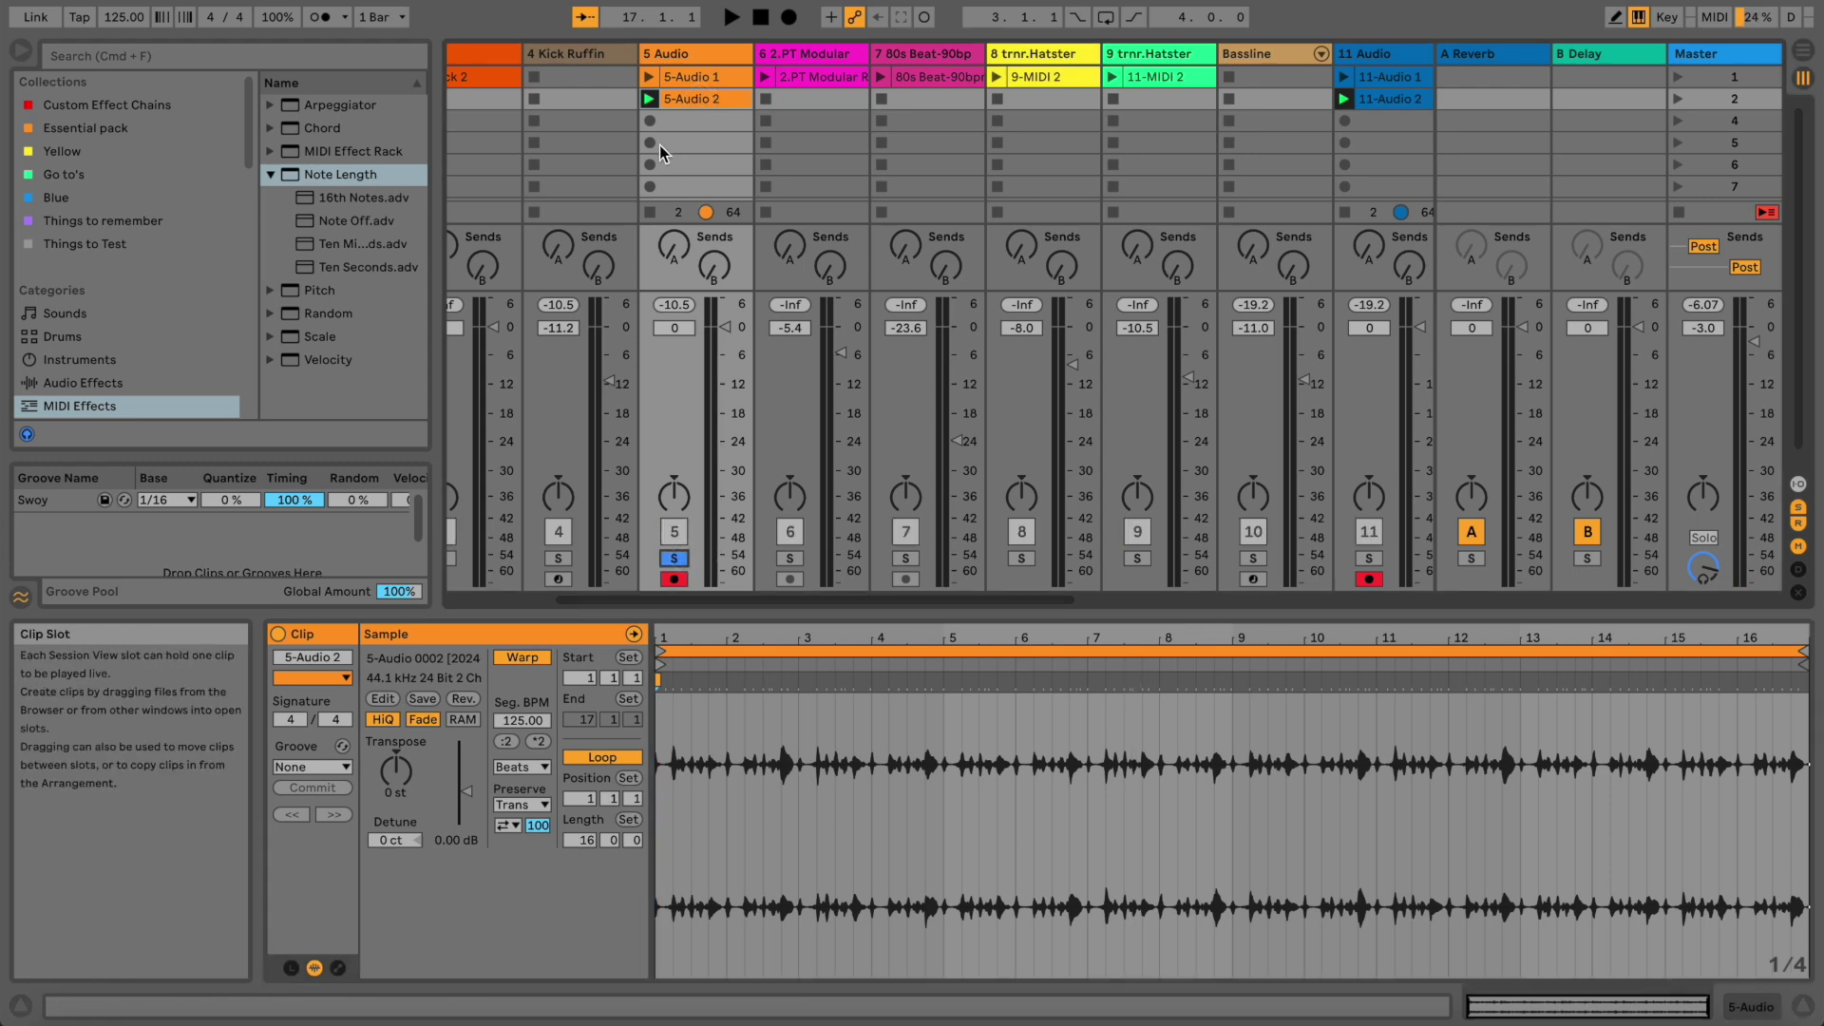
left_click(684, 76)
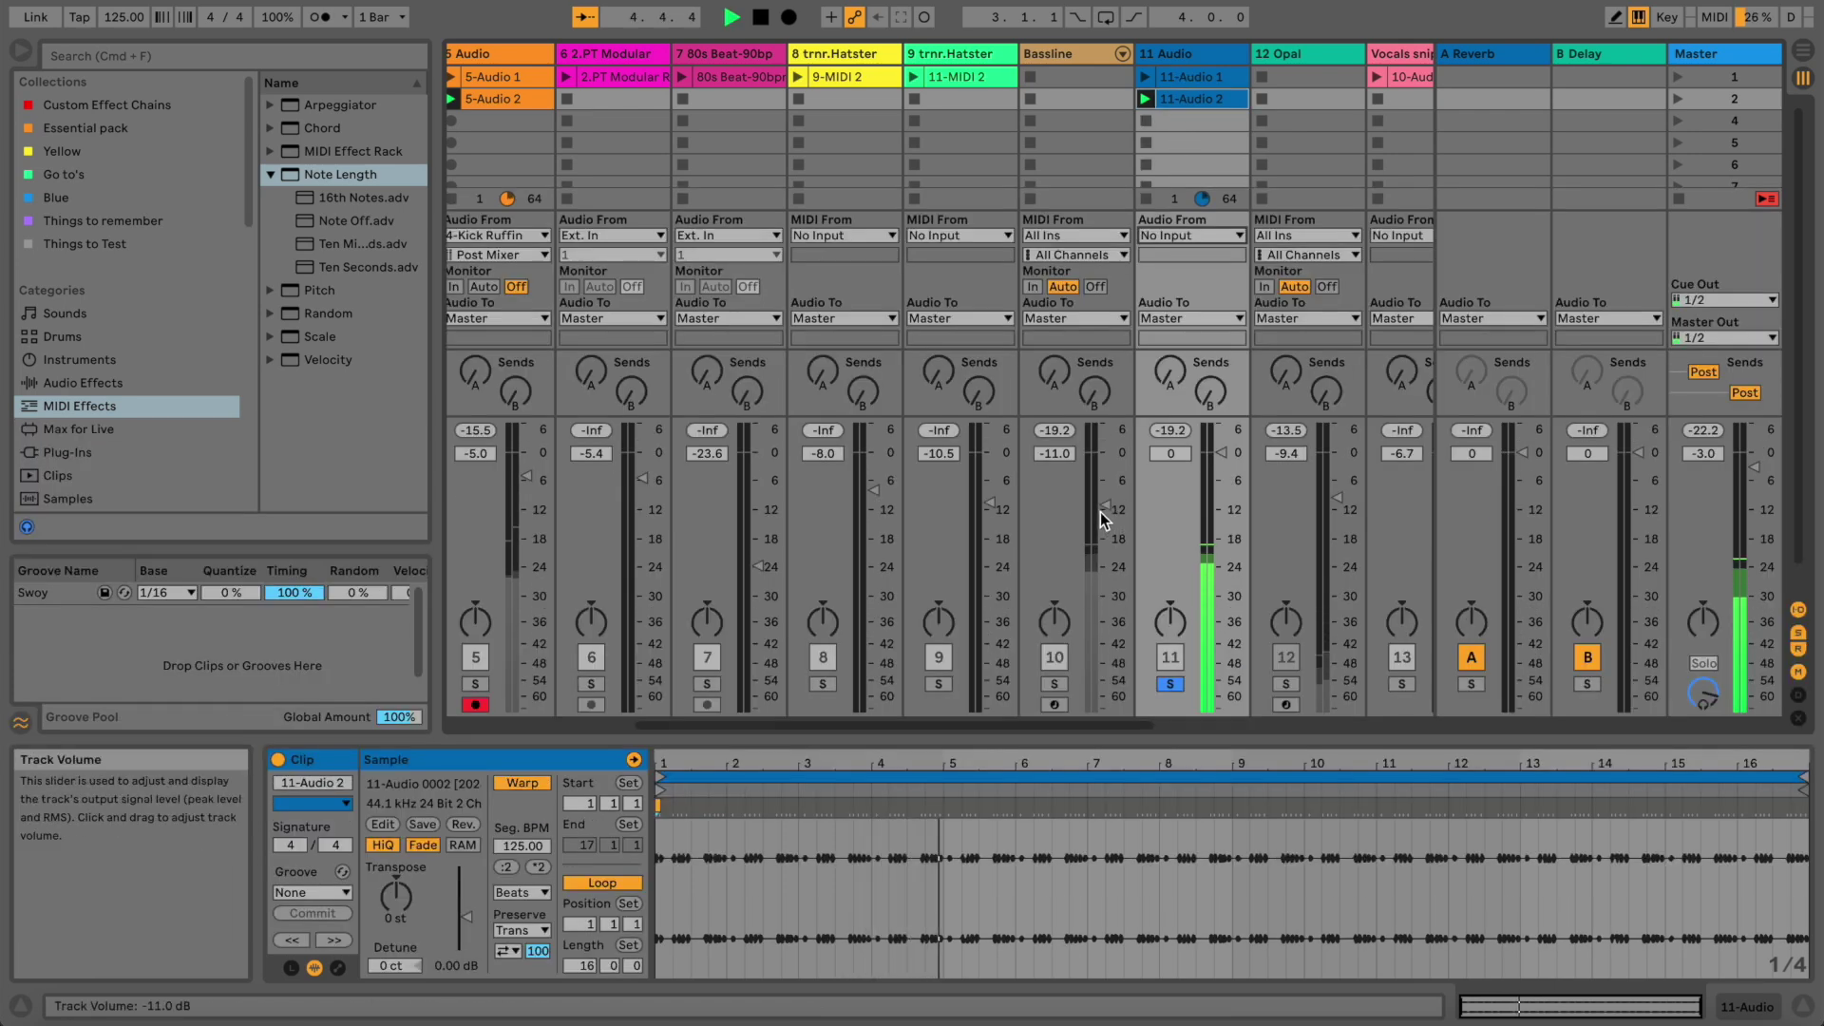
key("space")
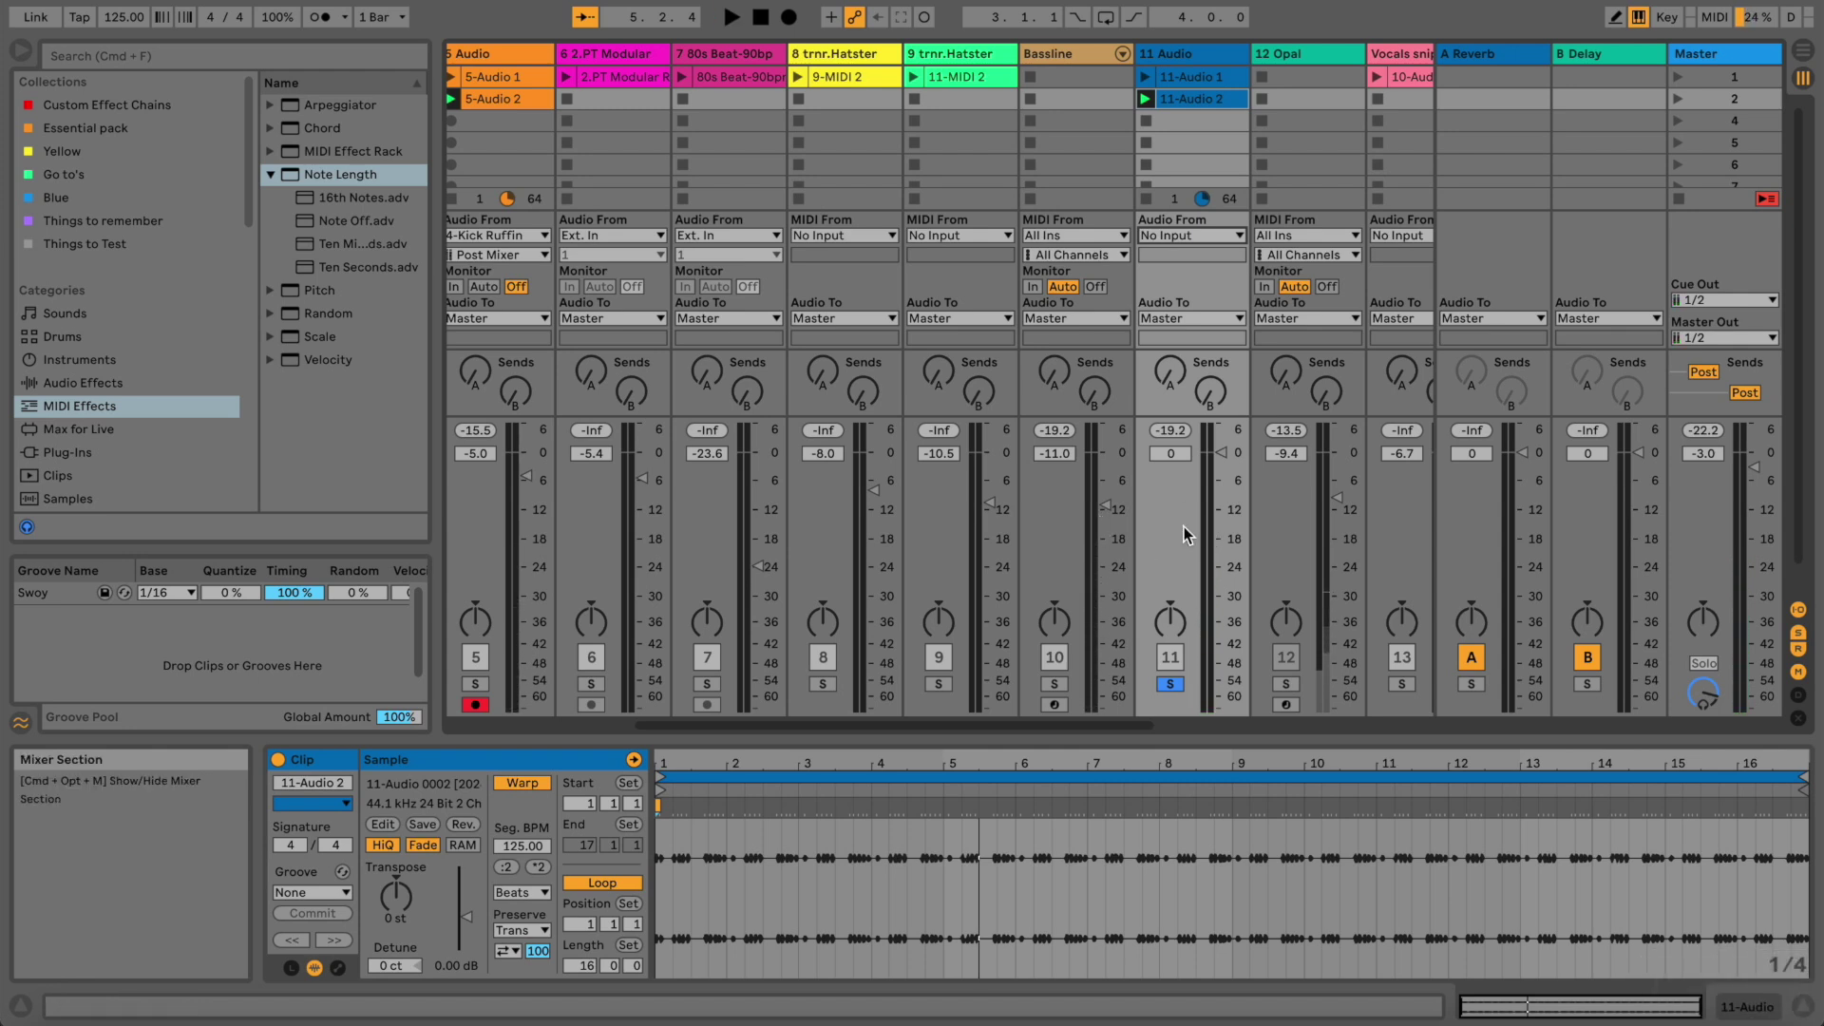
Set the audio input of the 5 Audio track to No Input and play its 5-Audio 2 clip
left_click_drag(1084, 726, 960, 726)
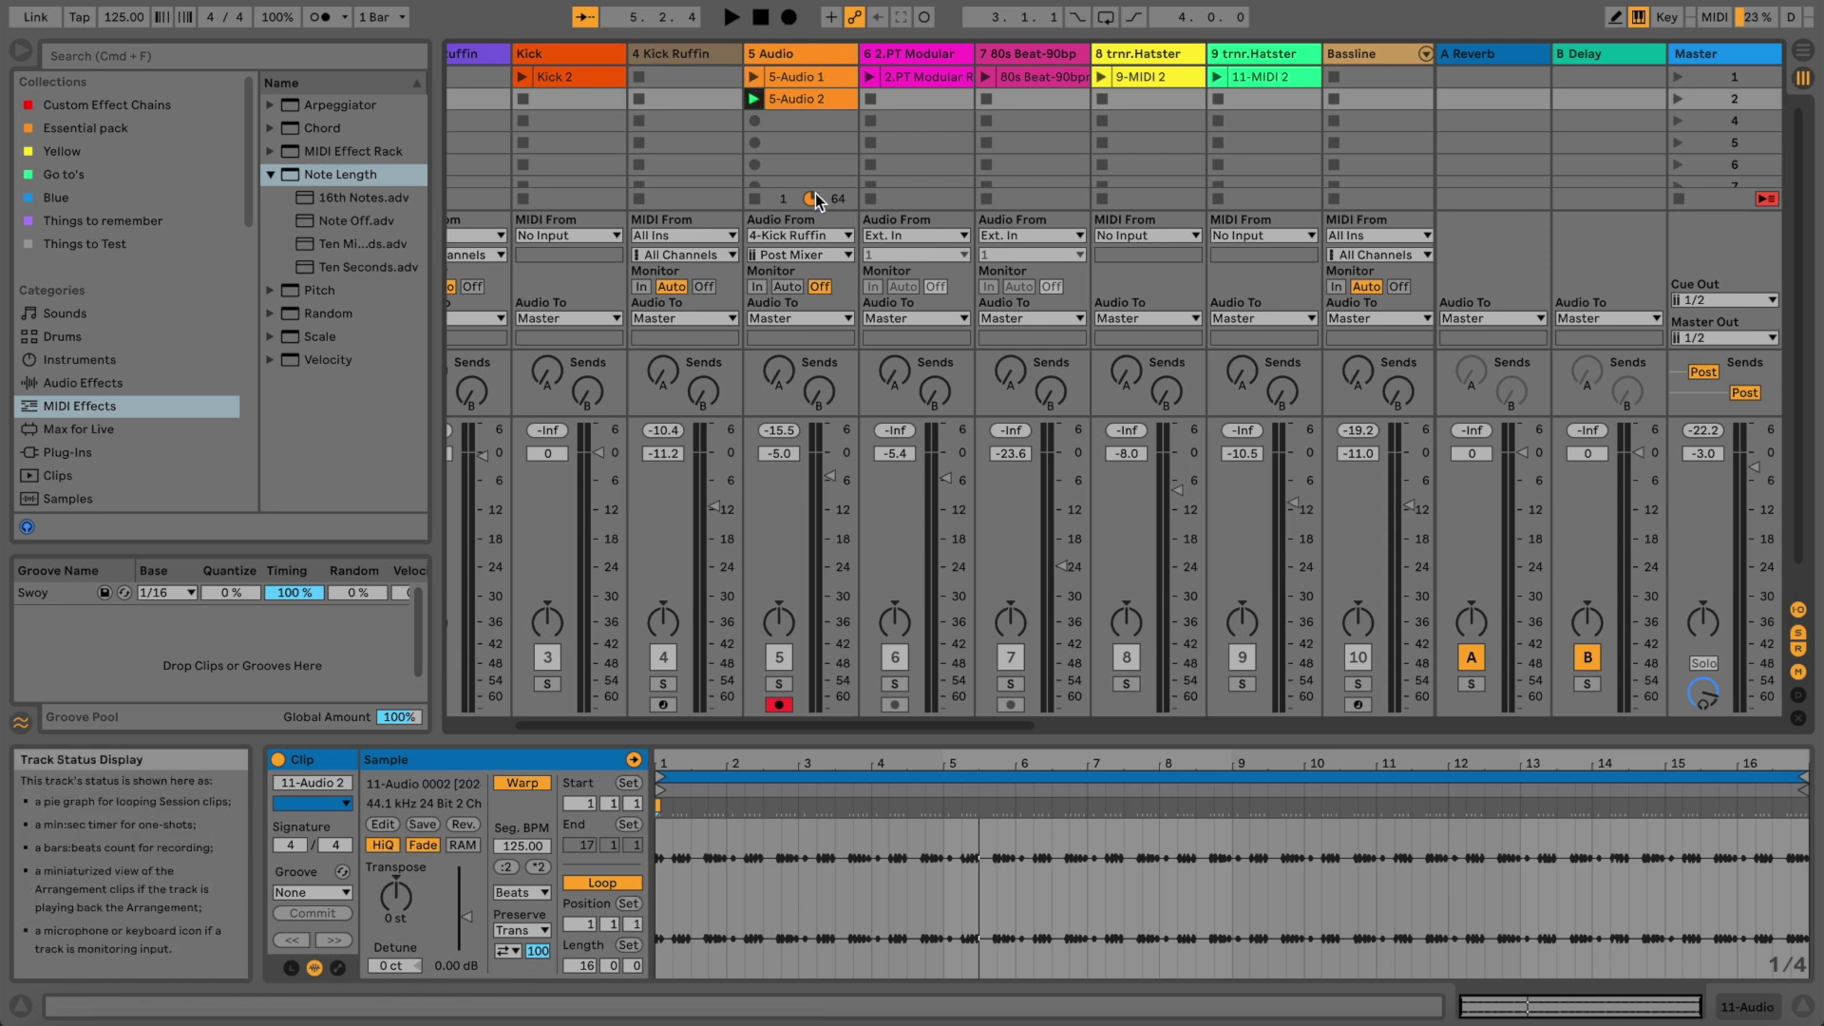
left_click(813, 235)
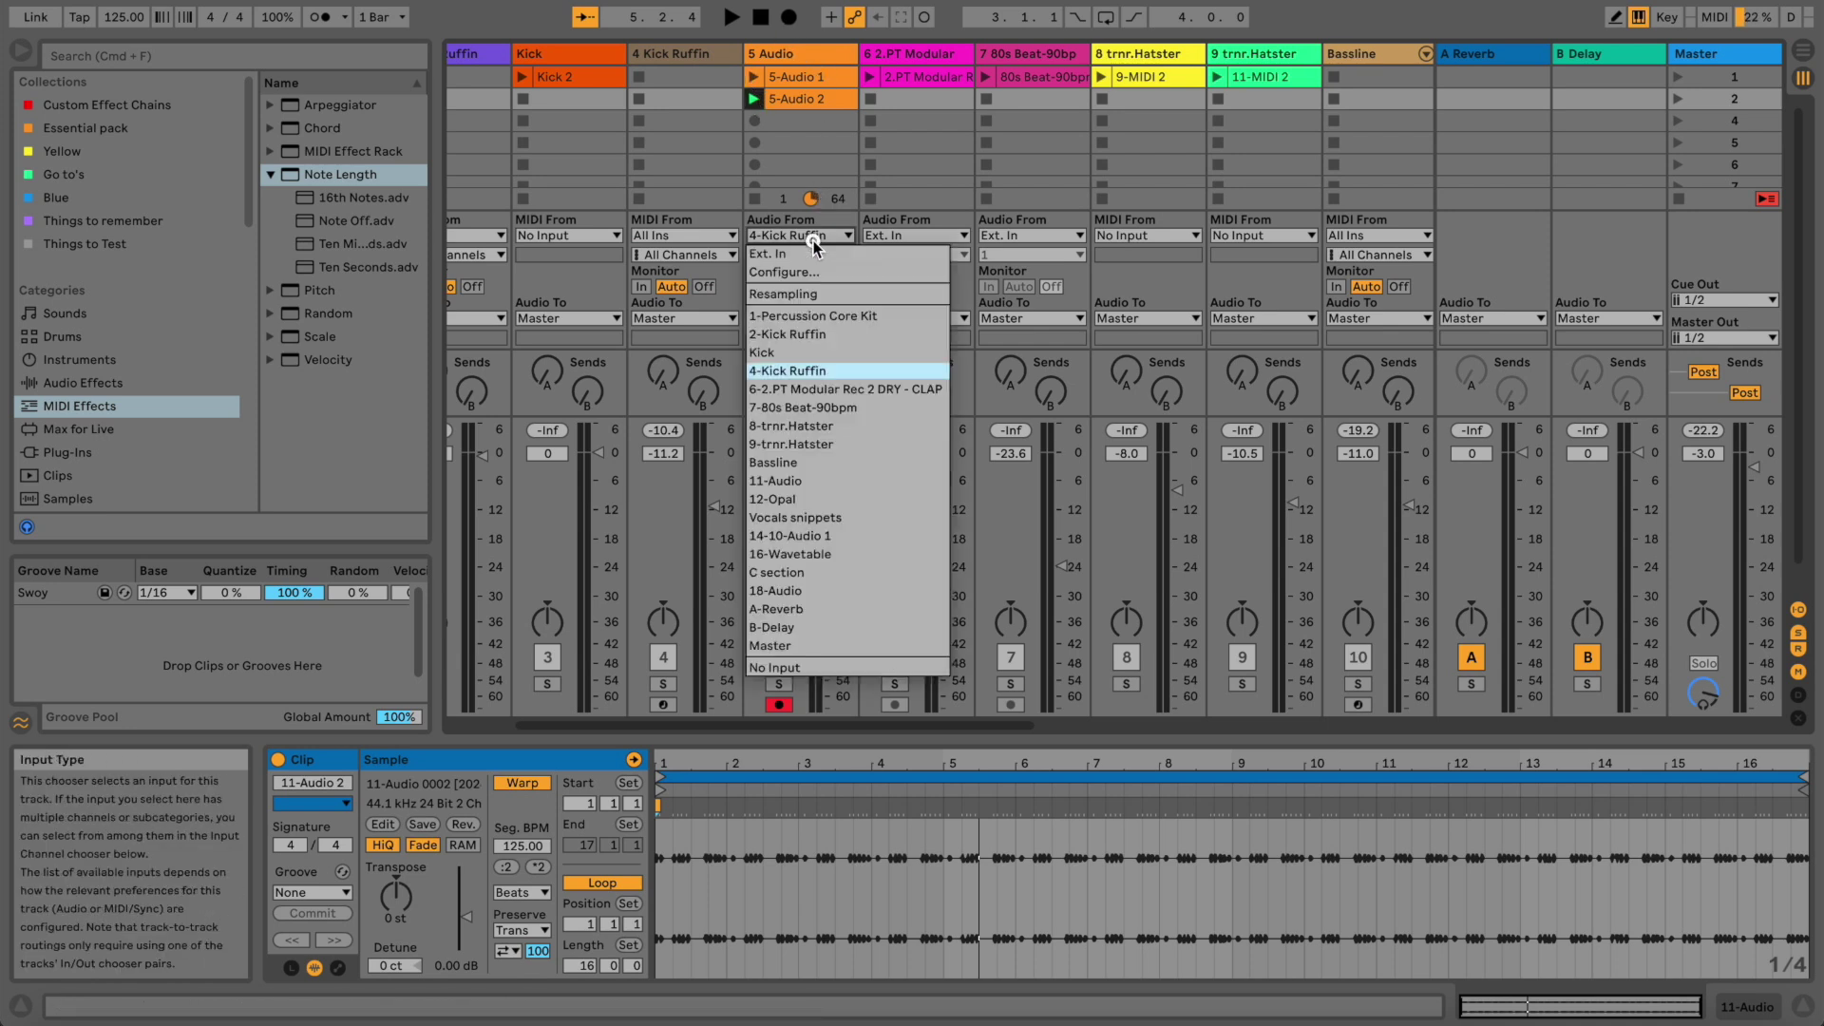
left_click(798, 666)
left_click(751, 102)
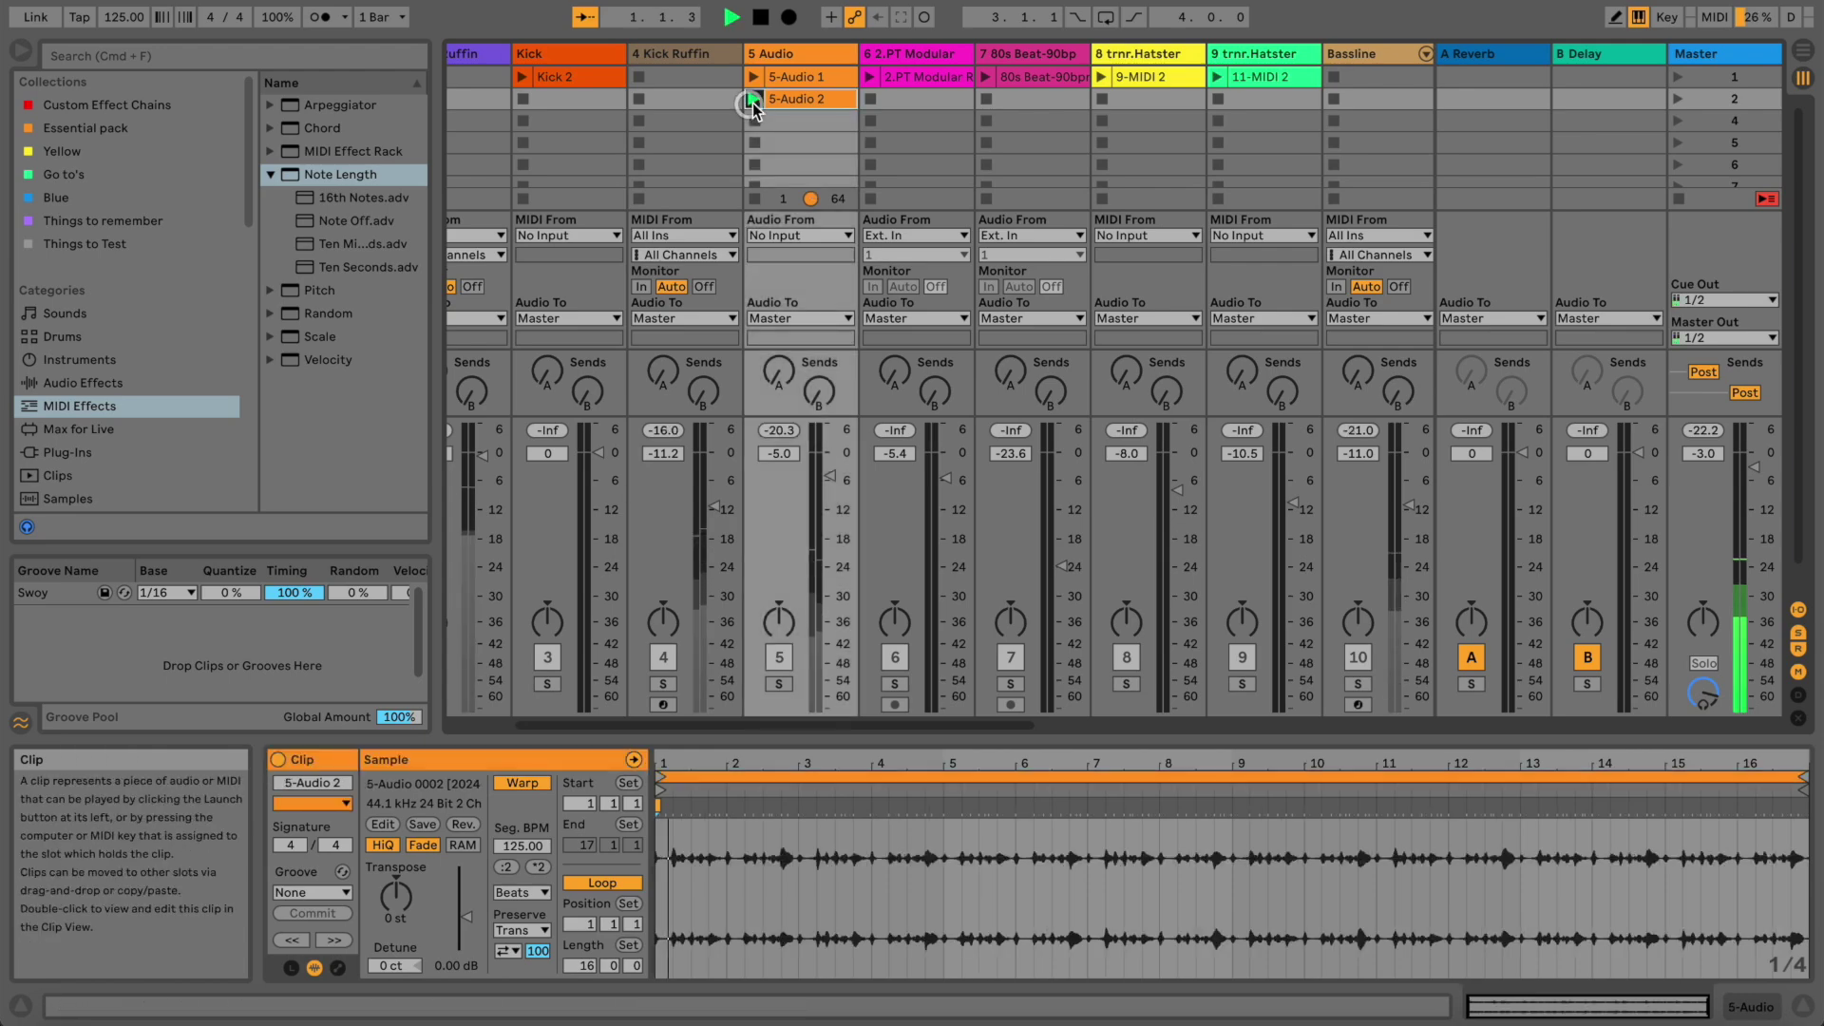
key("space")
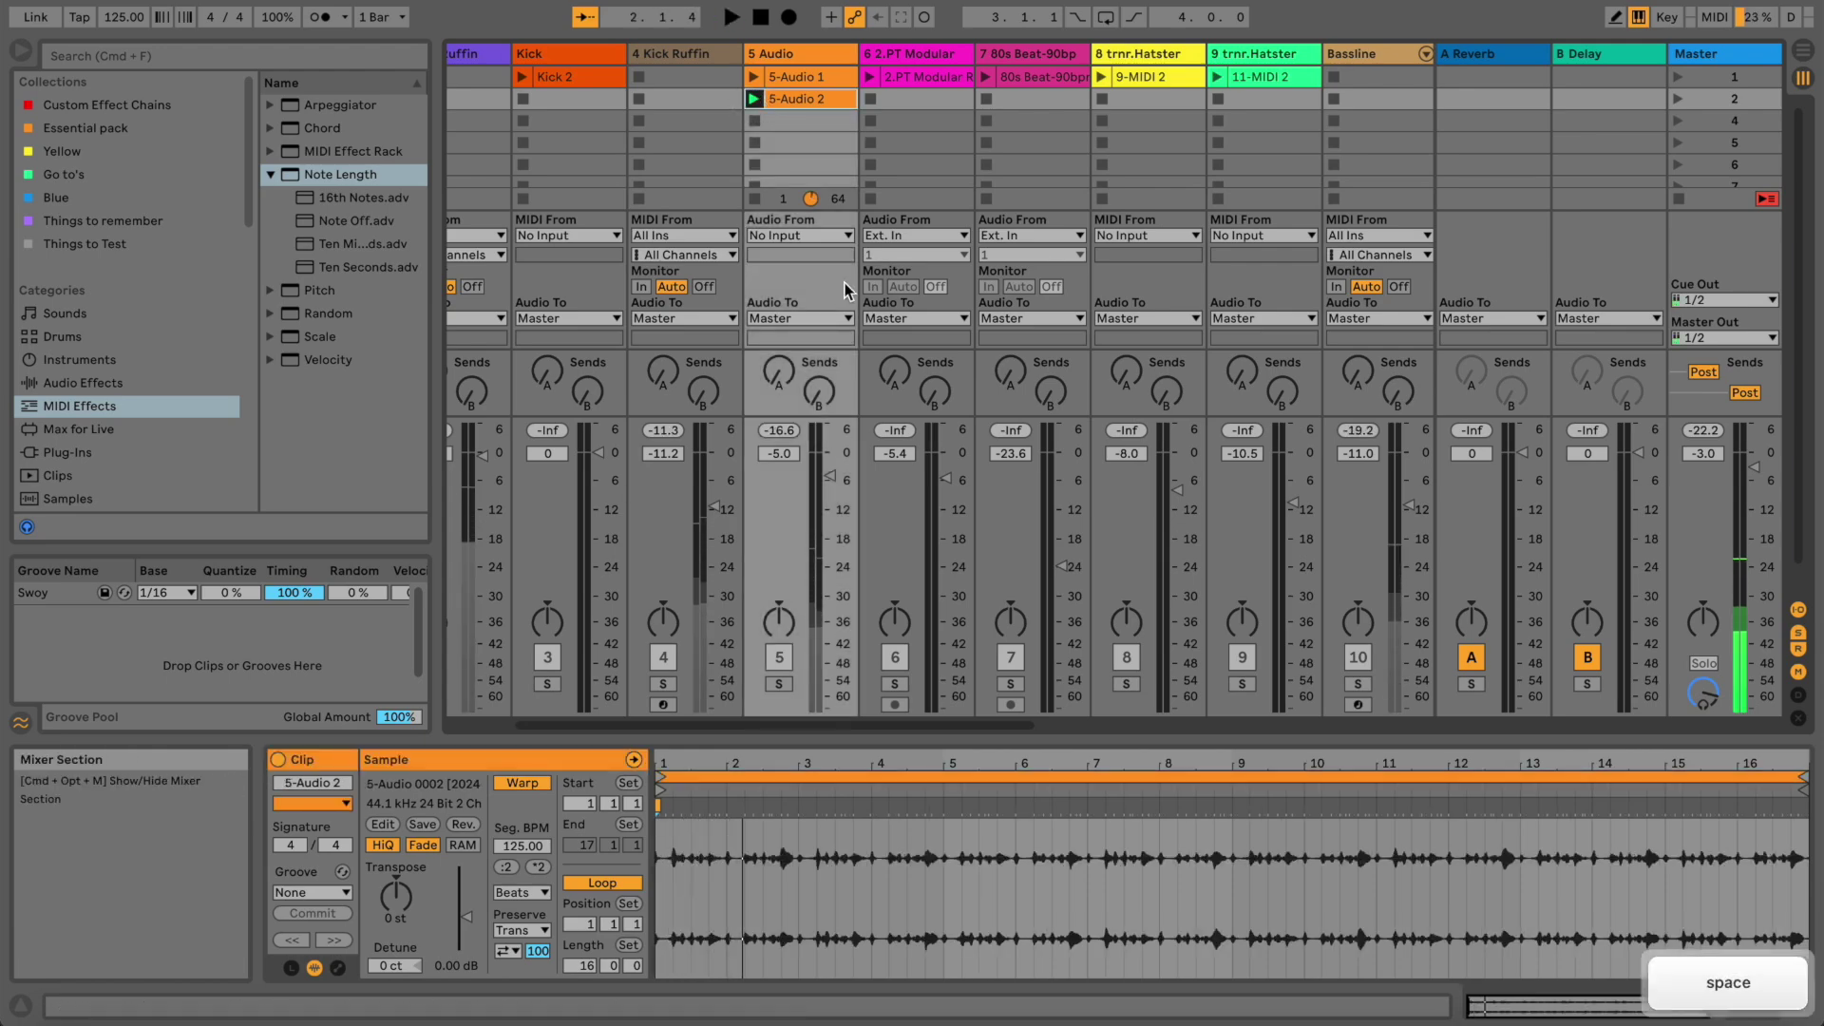
Delete the two Kick Ruffin source tracks and play the remaining scene 1 clips together
left_click(704, 57)
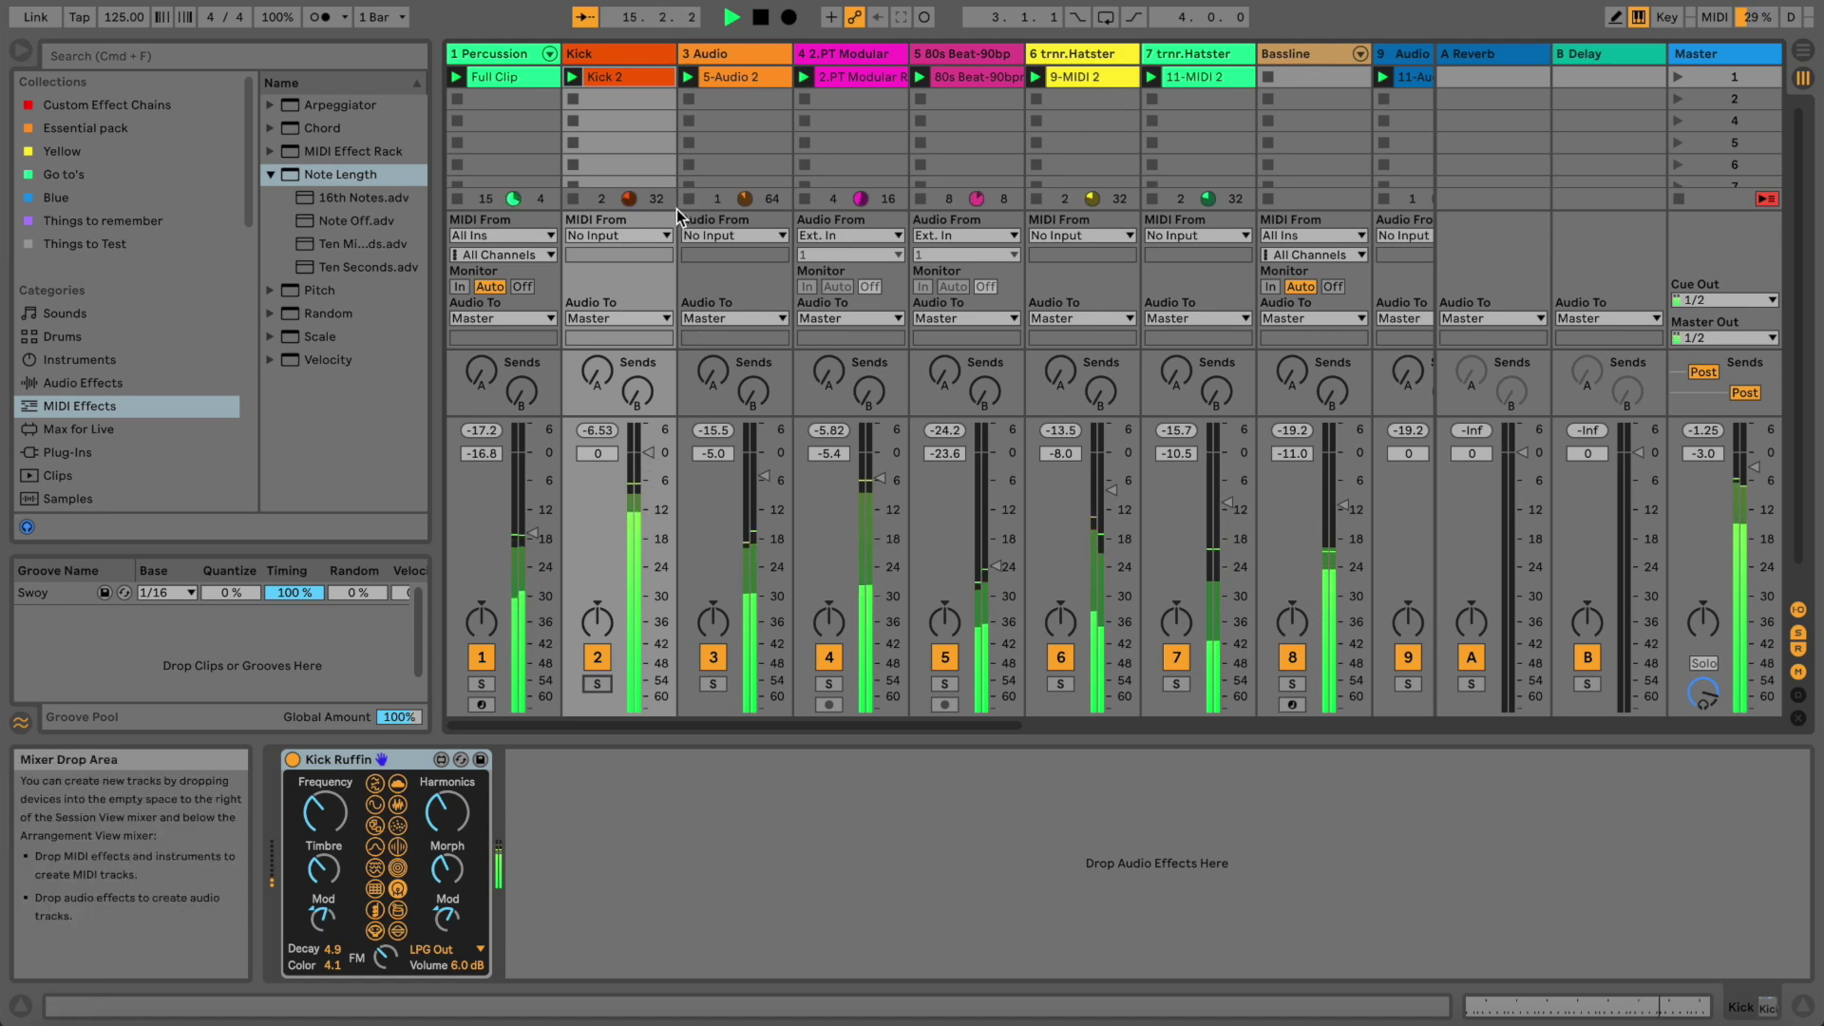
key("space")
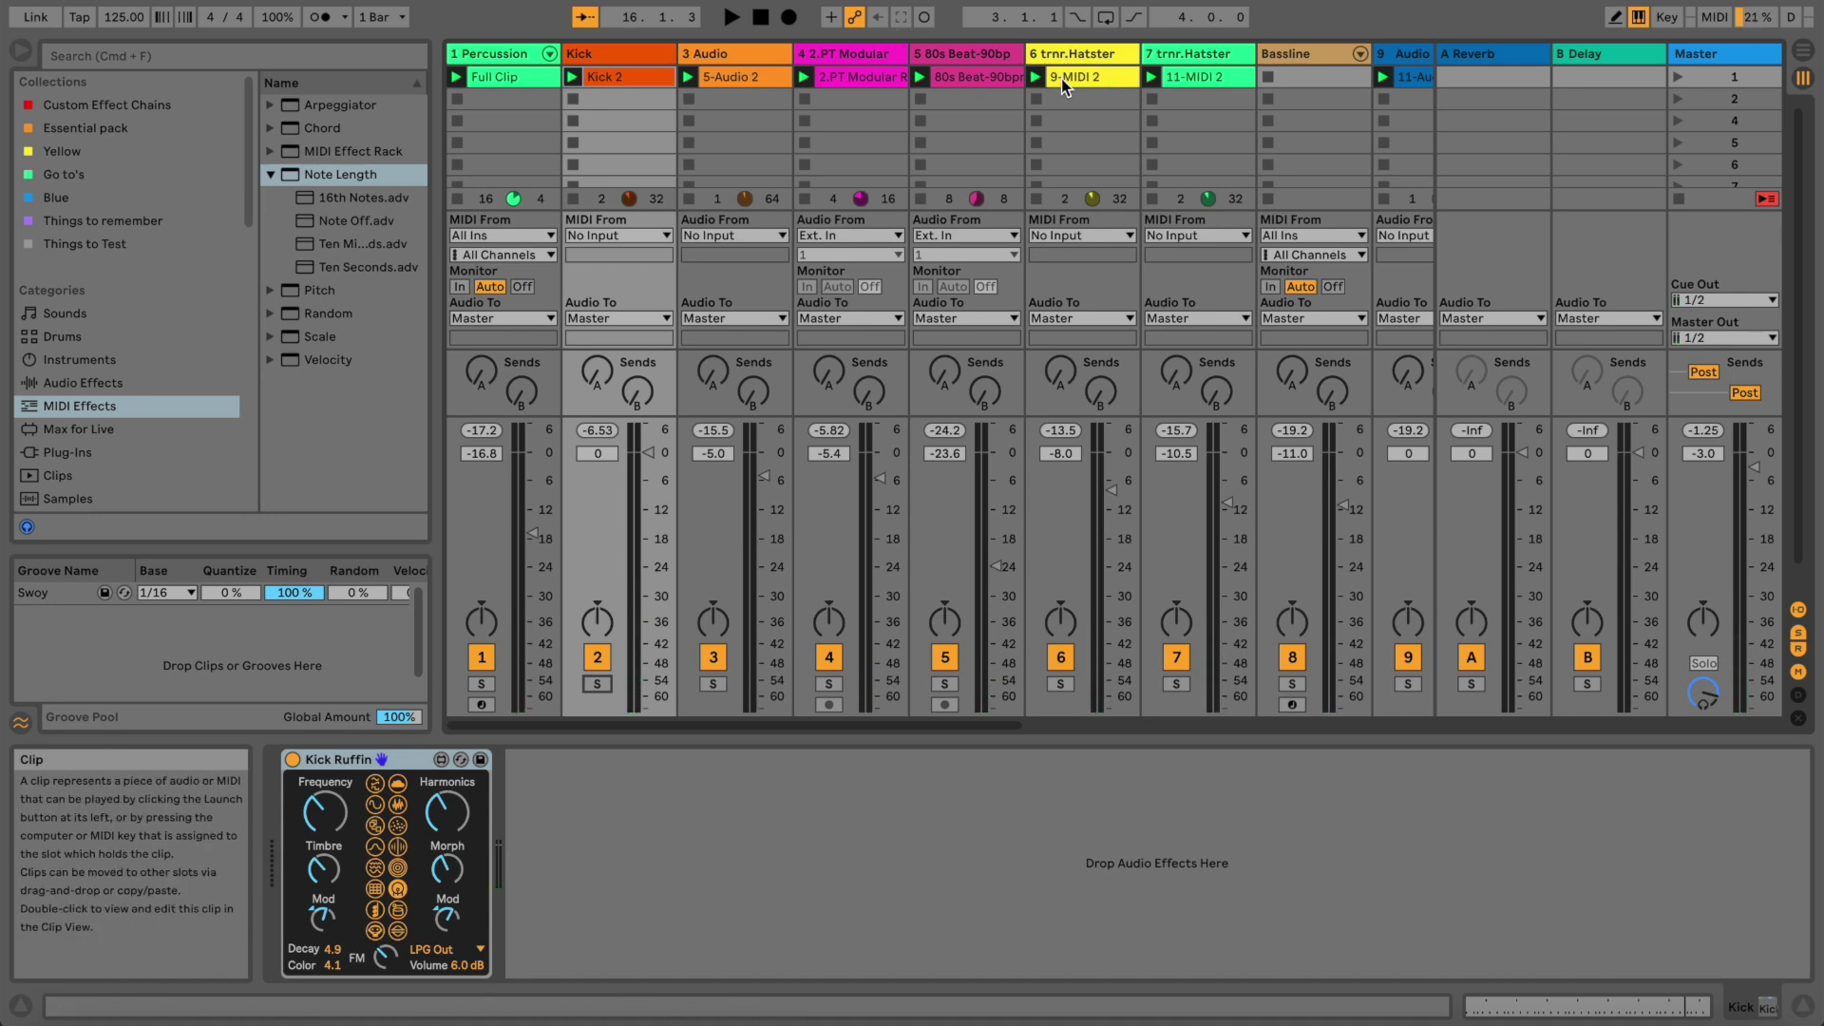
Open the percussion Full Clip and try deactivating all of its Cabasa notes
left_click(532, 80)
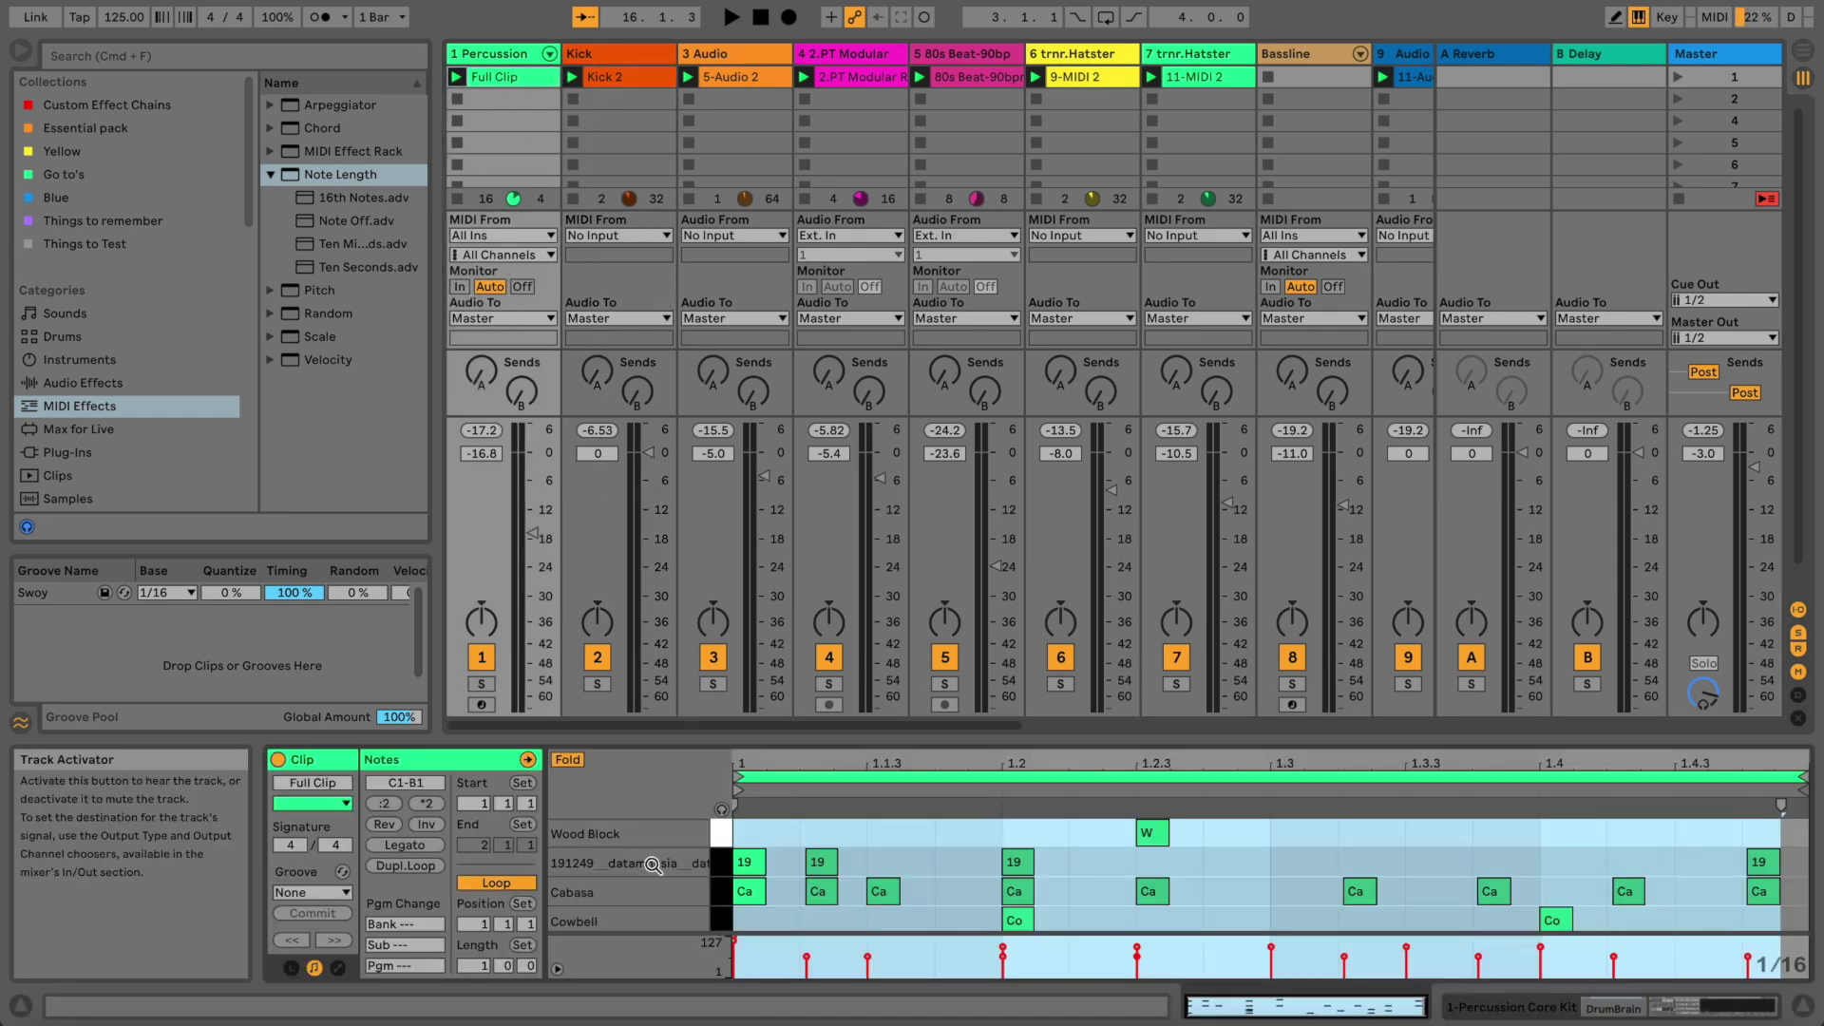
left_click(719, 891)
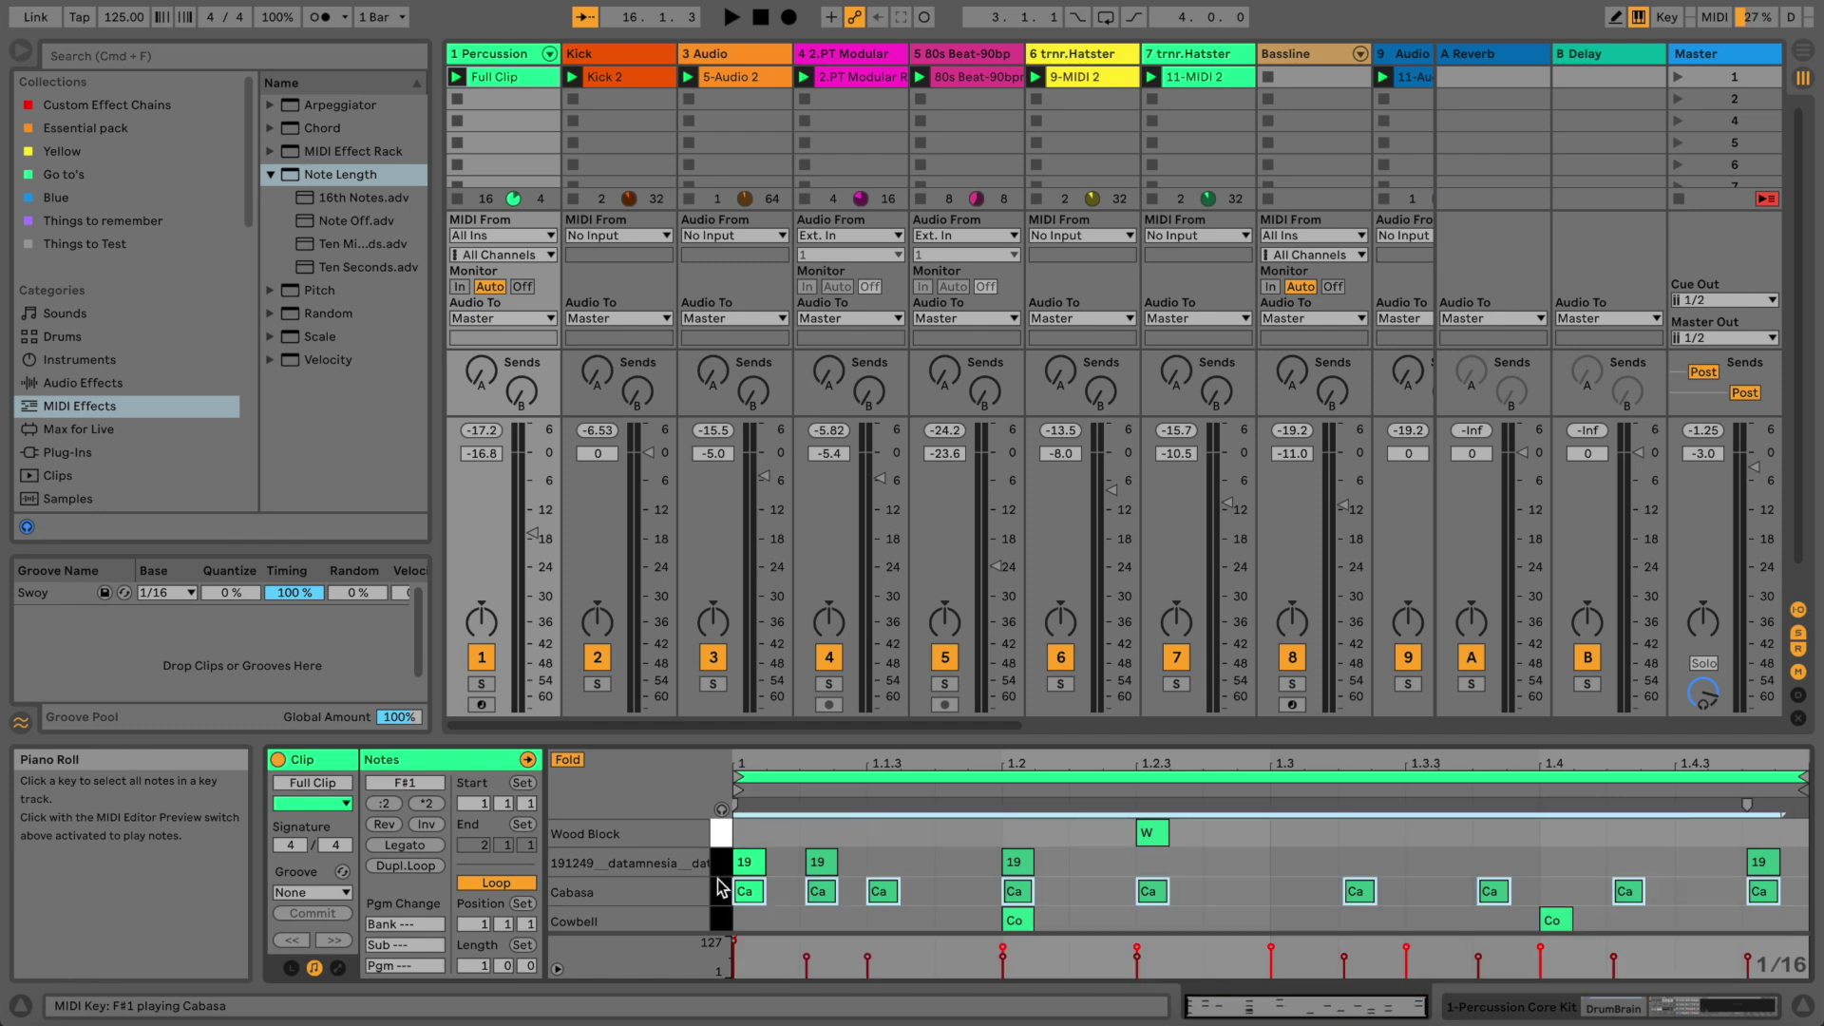
key("0")
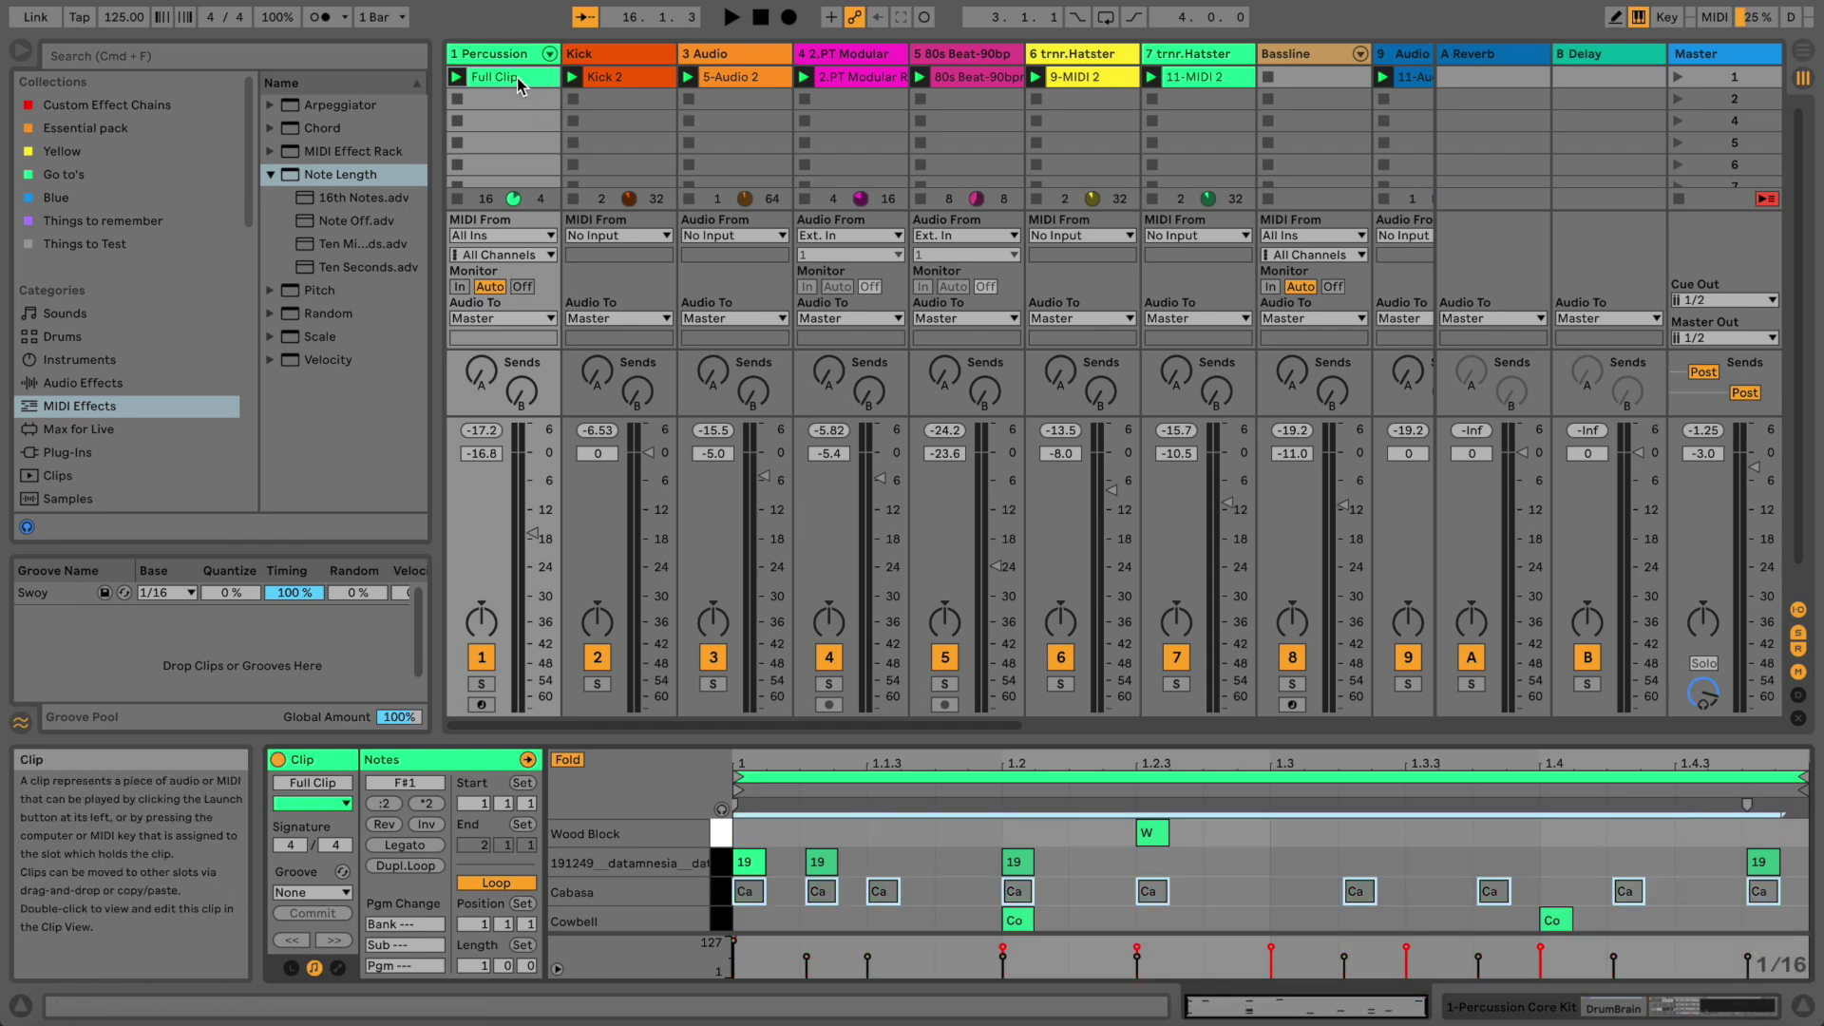
Capture the current clips into a new scene inserted below scene 1, and rename scene 1 as Full Loop
key("super+a")
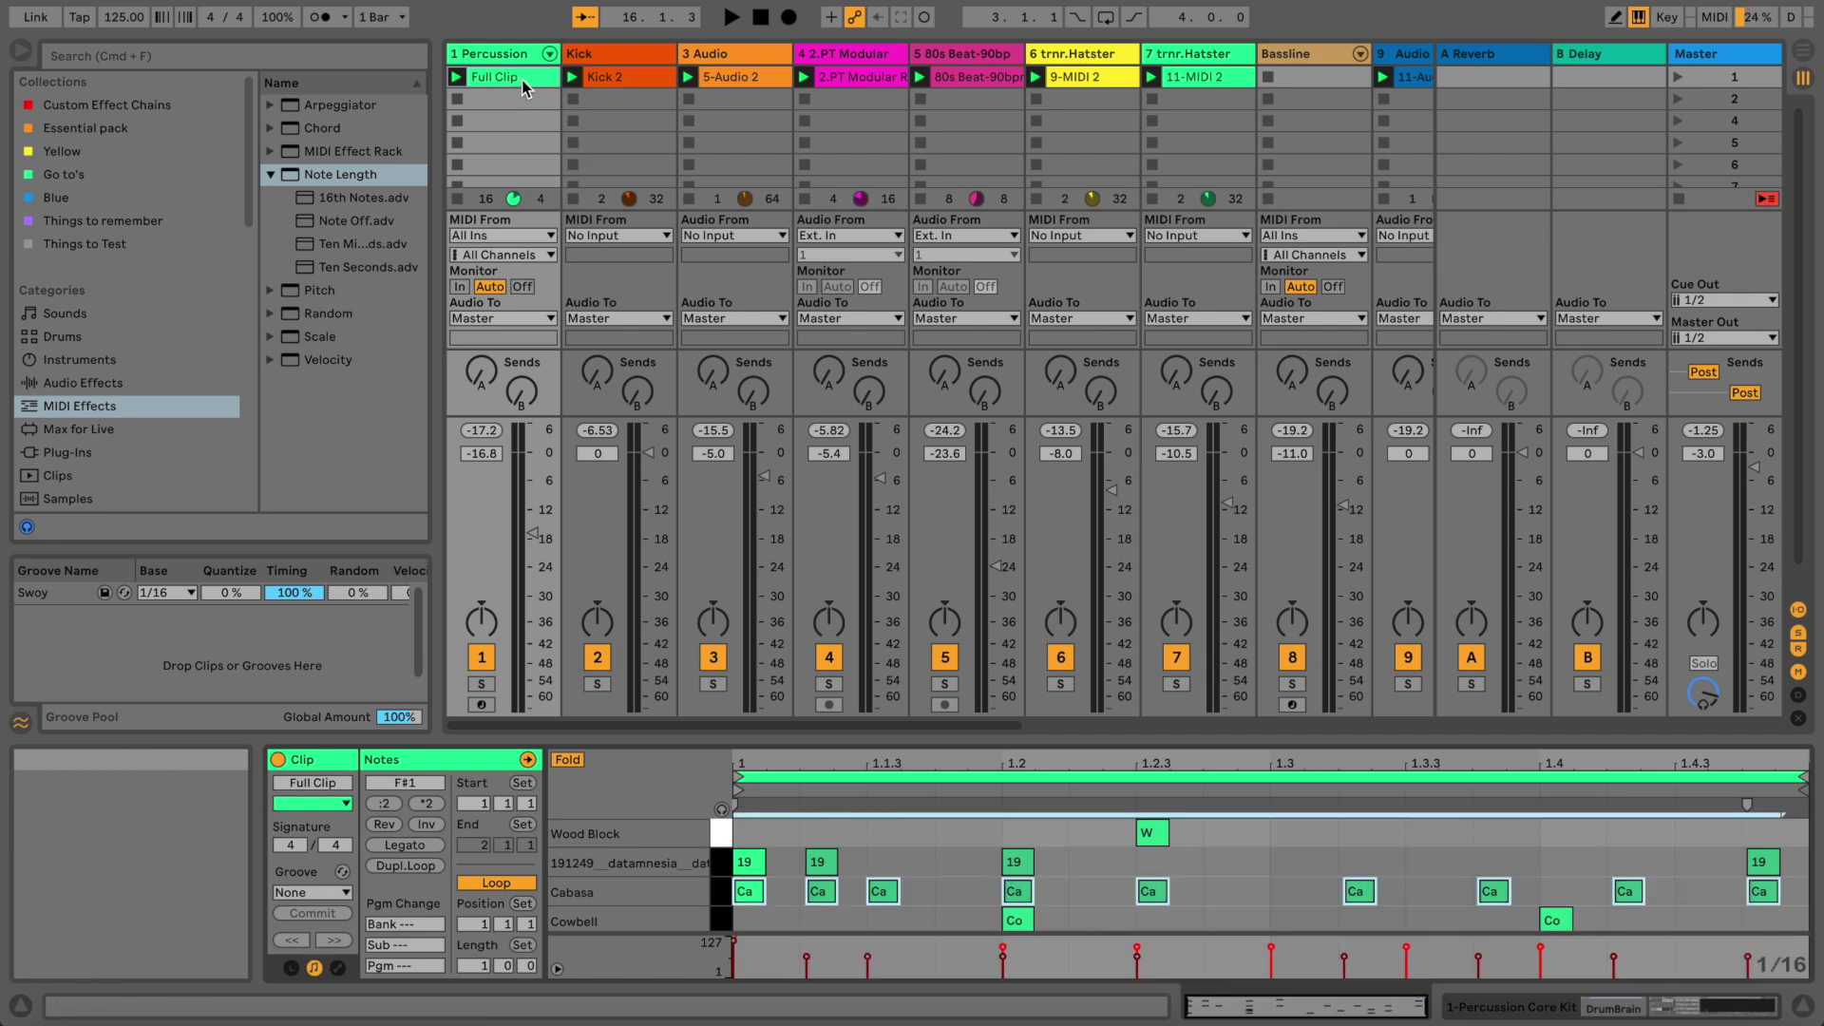
key("super+shift+i")
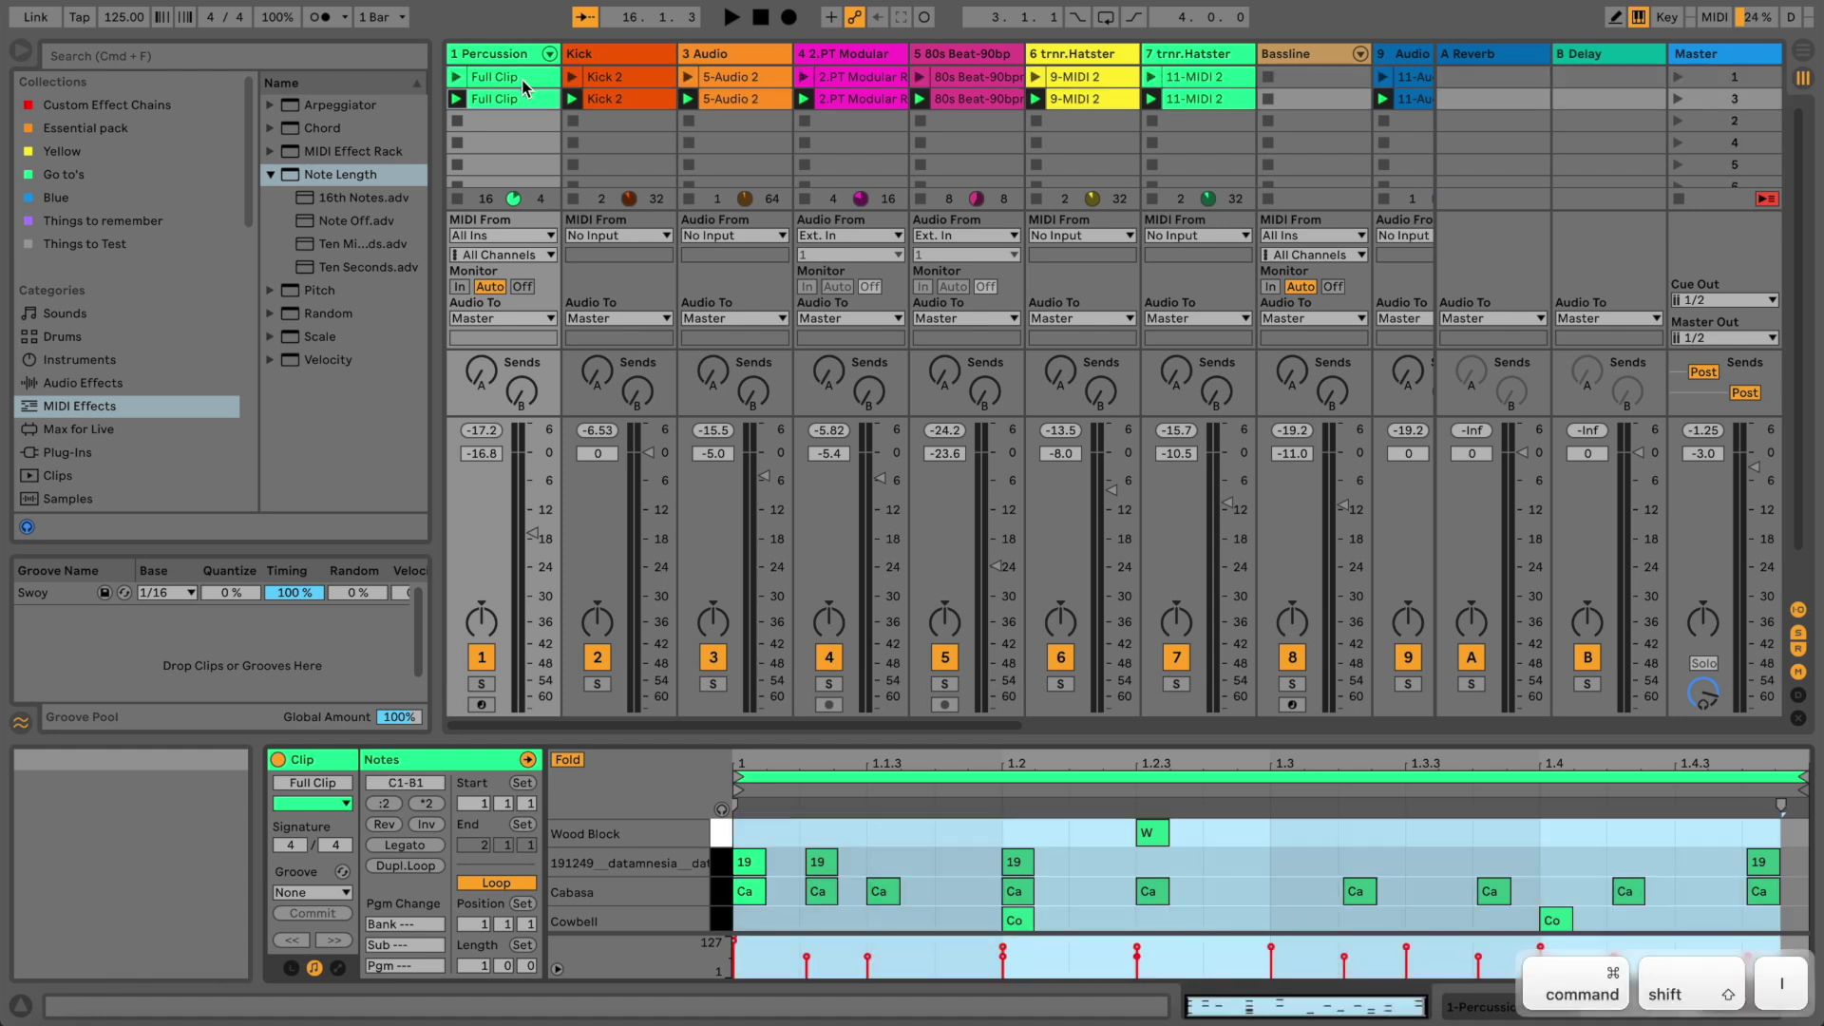
left_click(1711, 84)
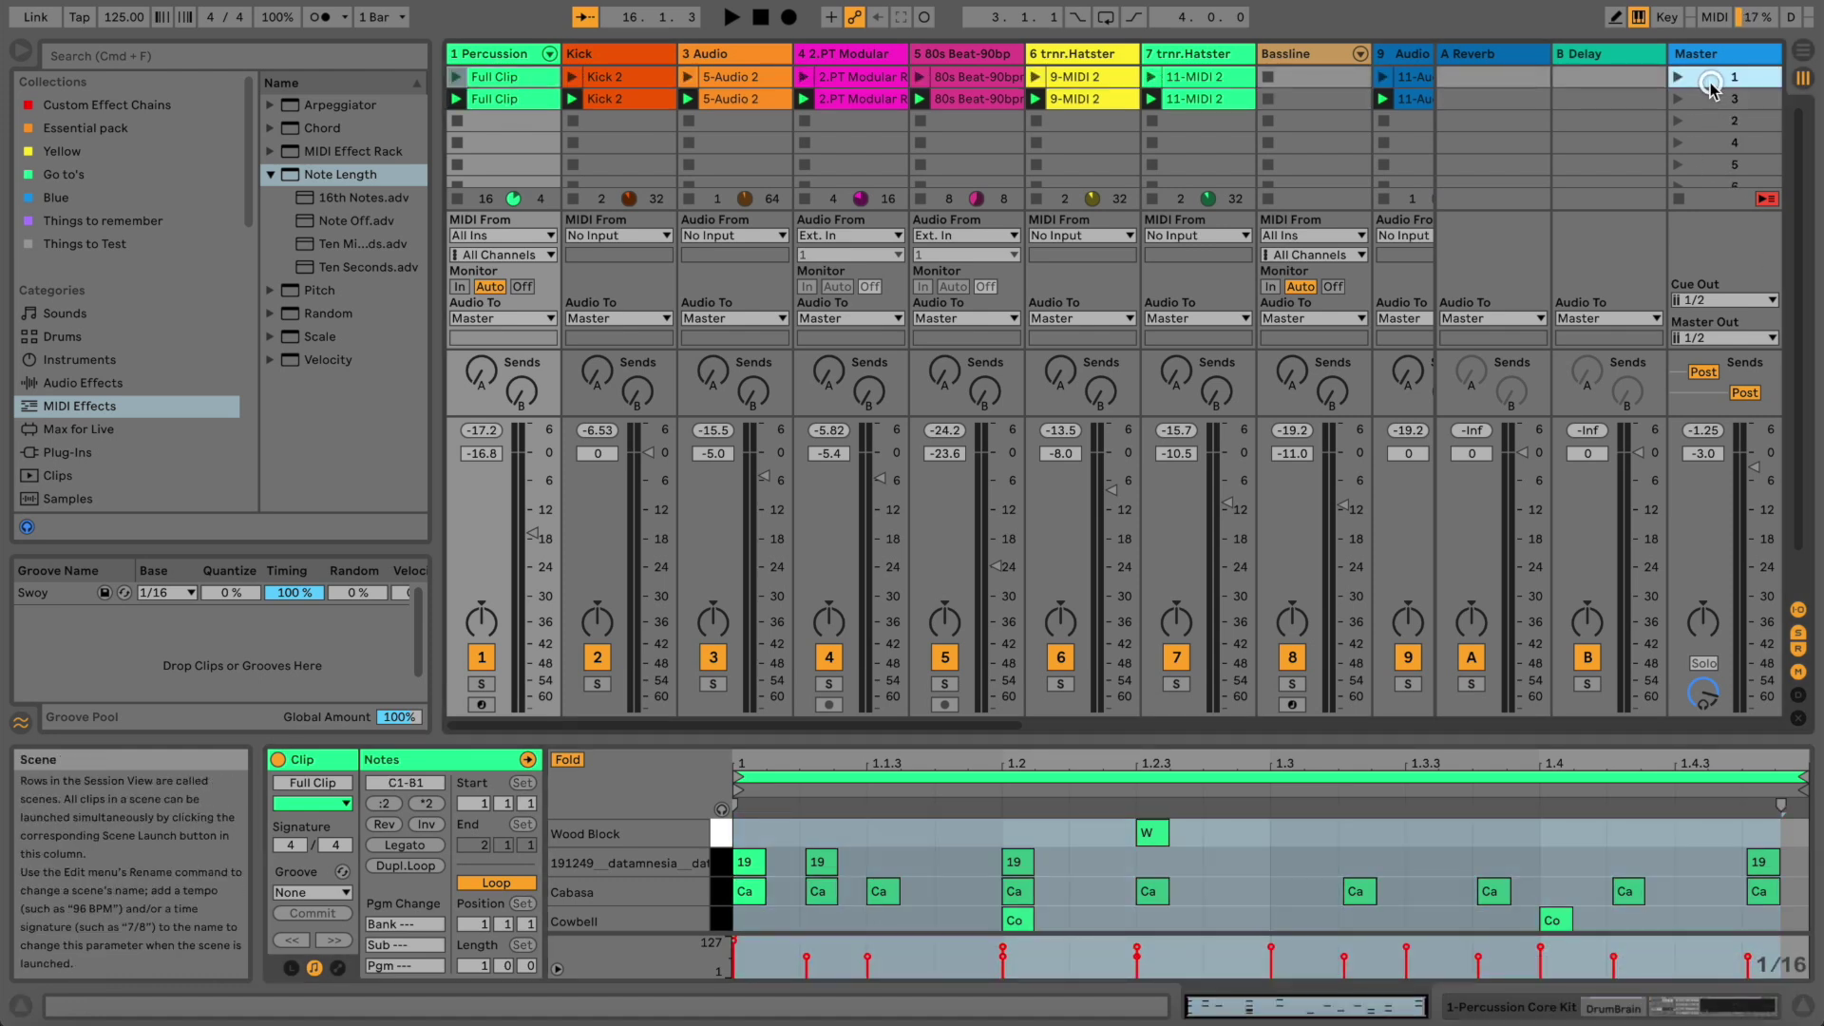
key("super+r")
type("Full ")
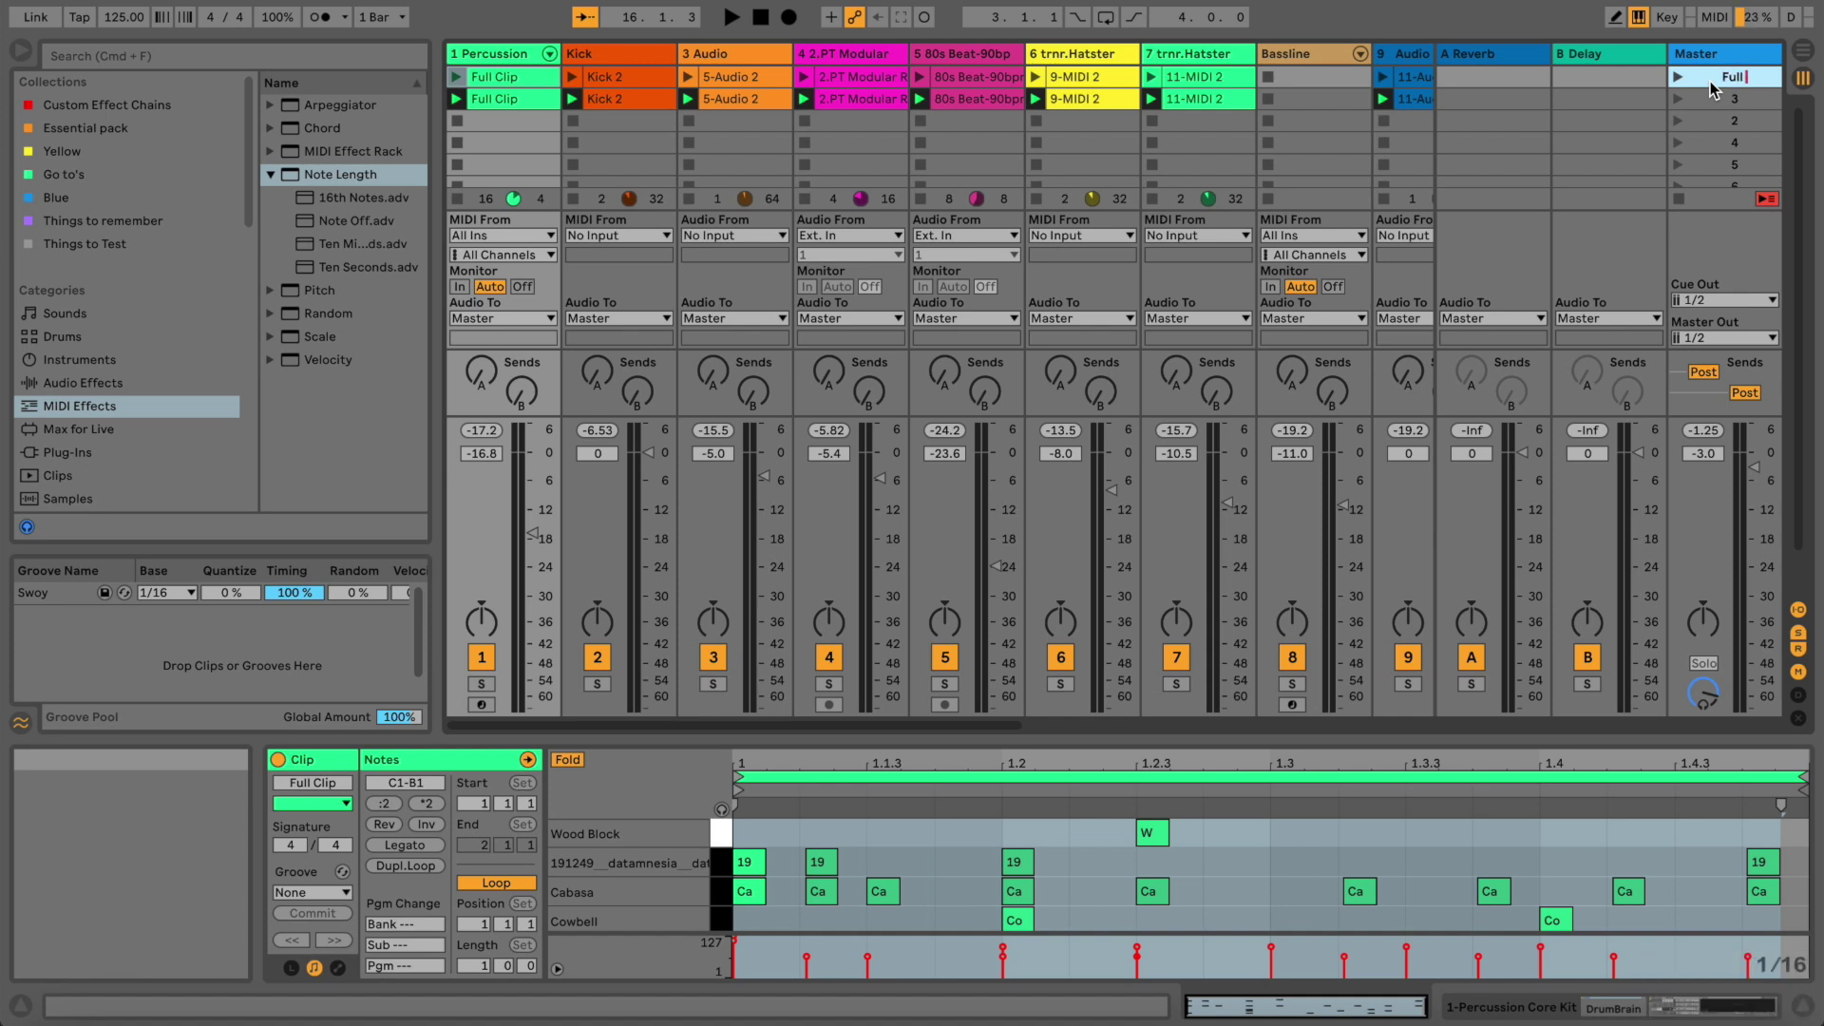
type("Loop")
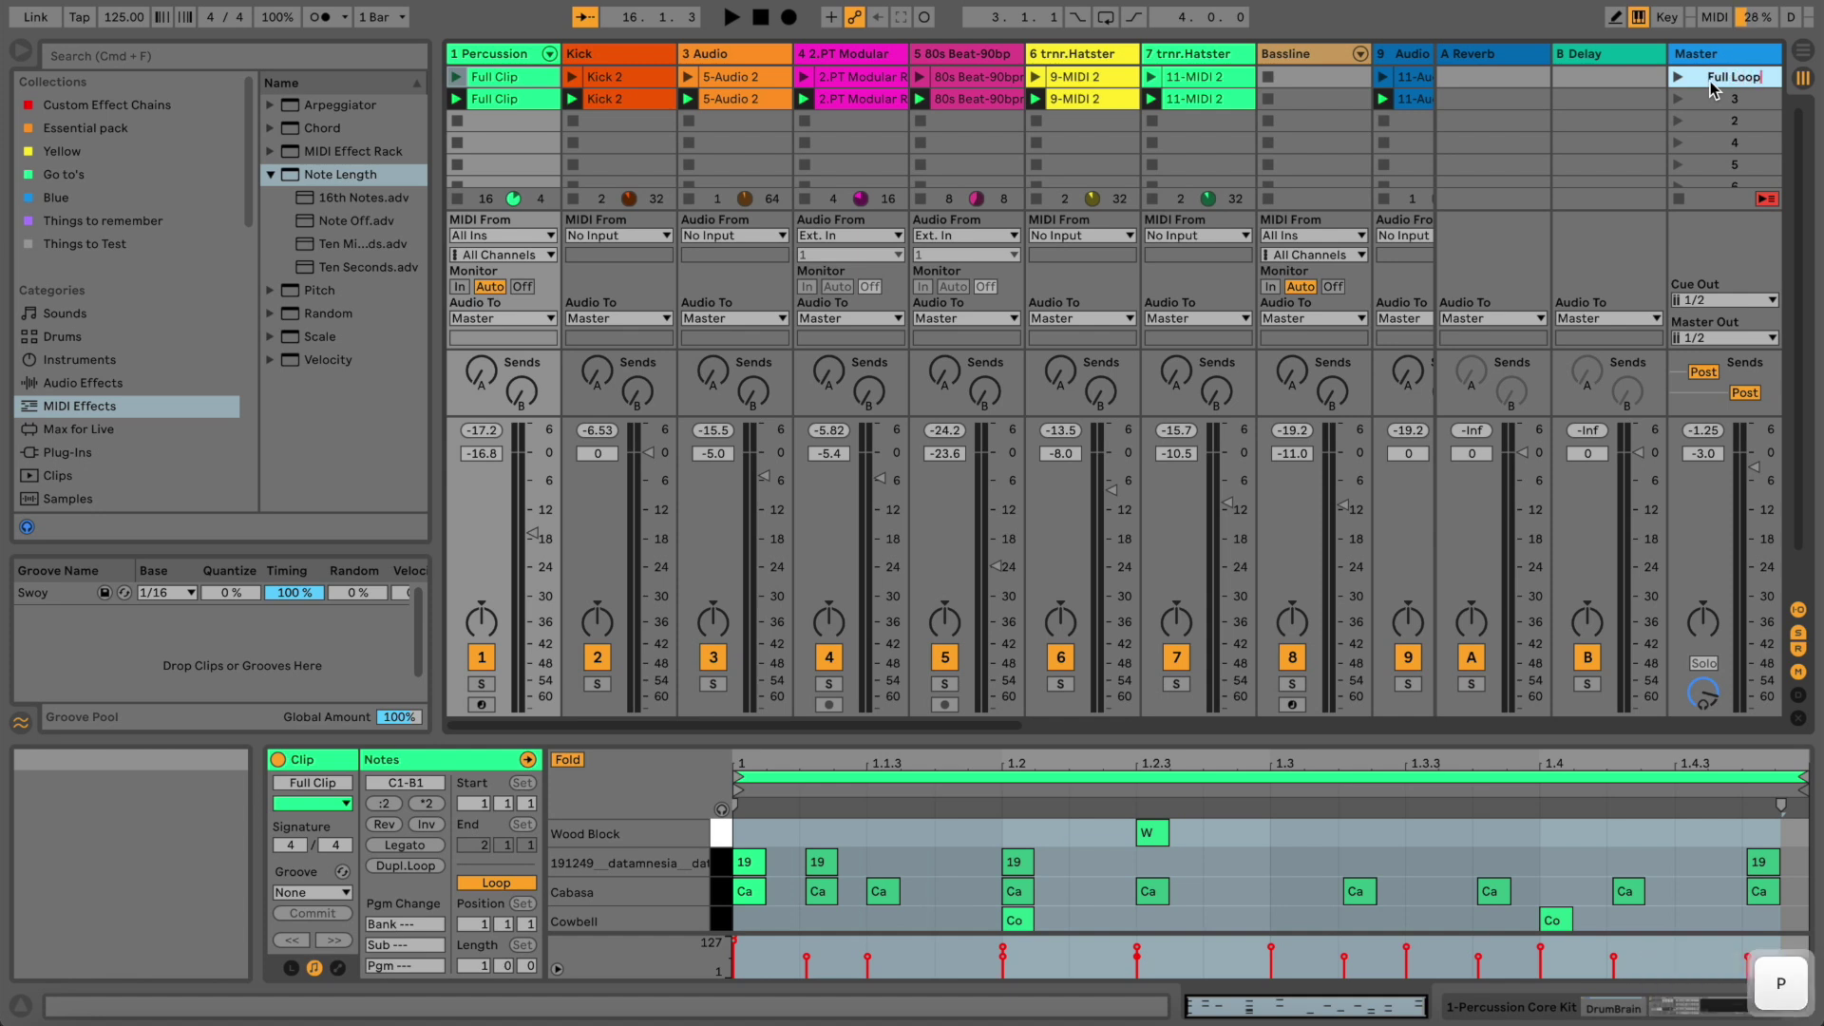
key("Return")
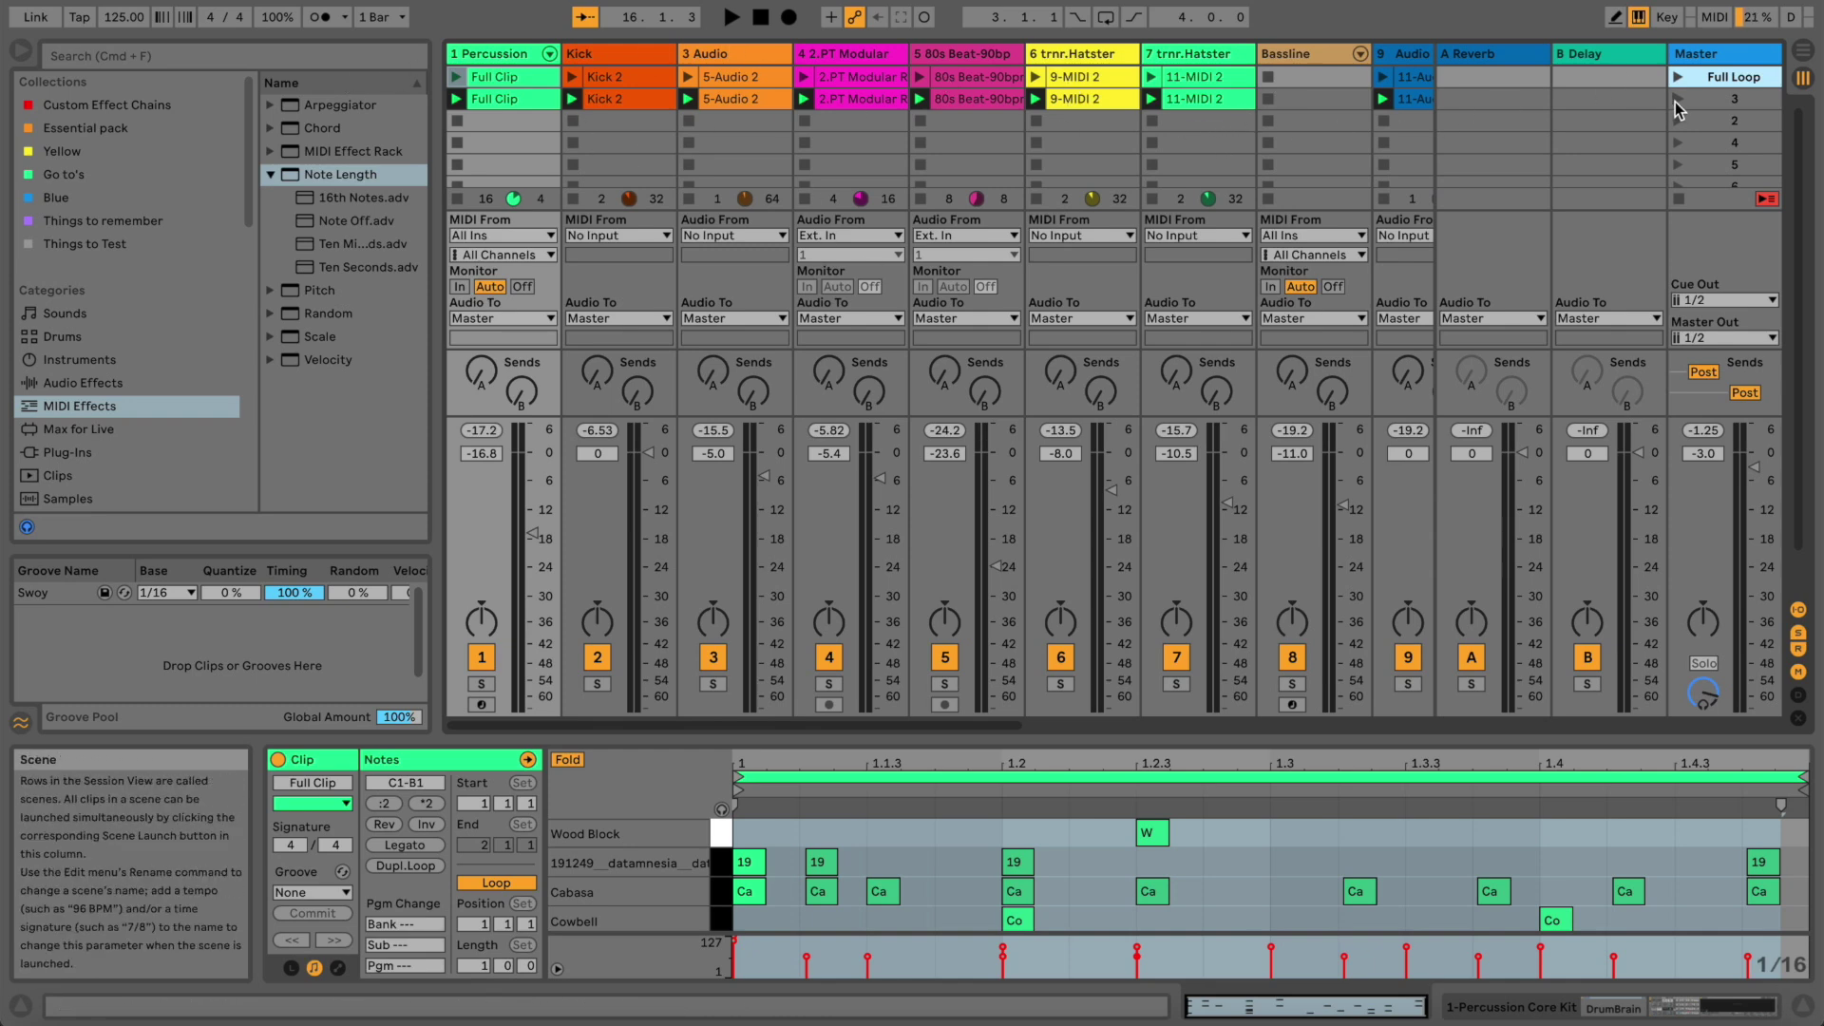
Compare the Arrangement timeline with the clips and scenes laid out in the Session view
key("Tab")
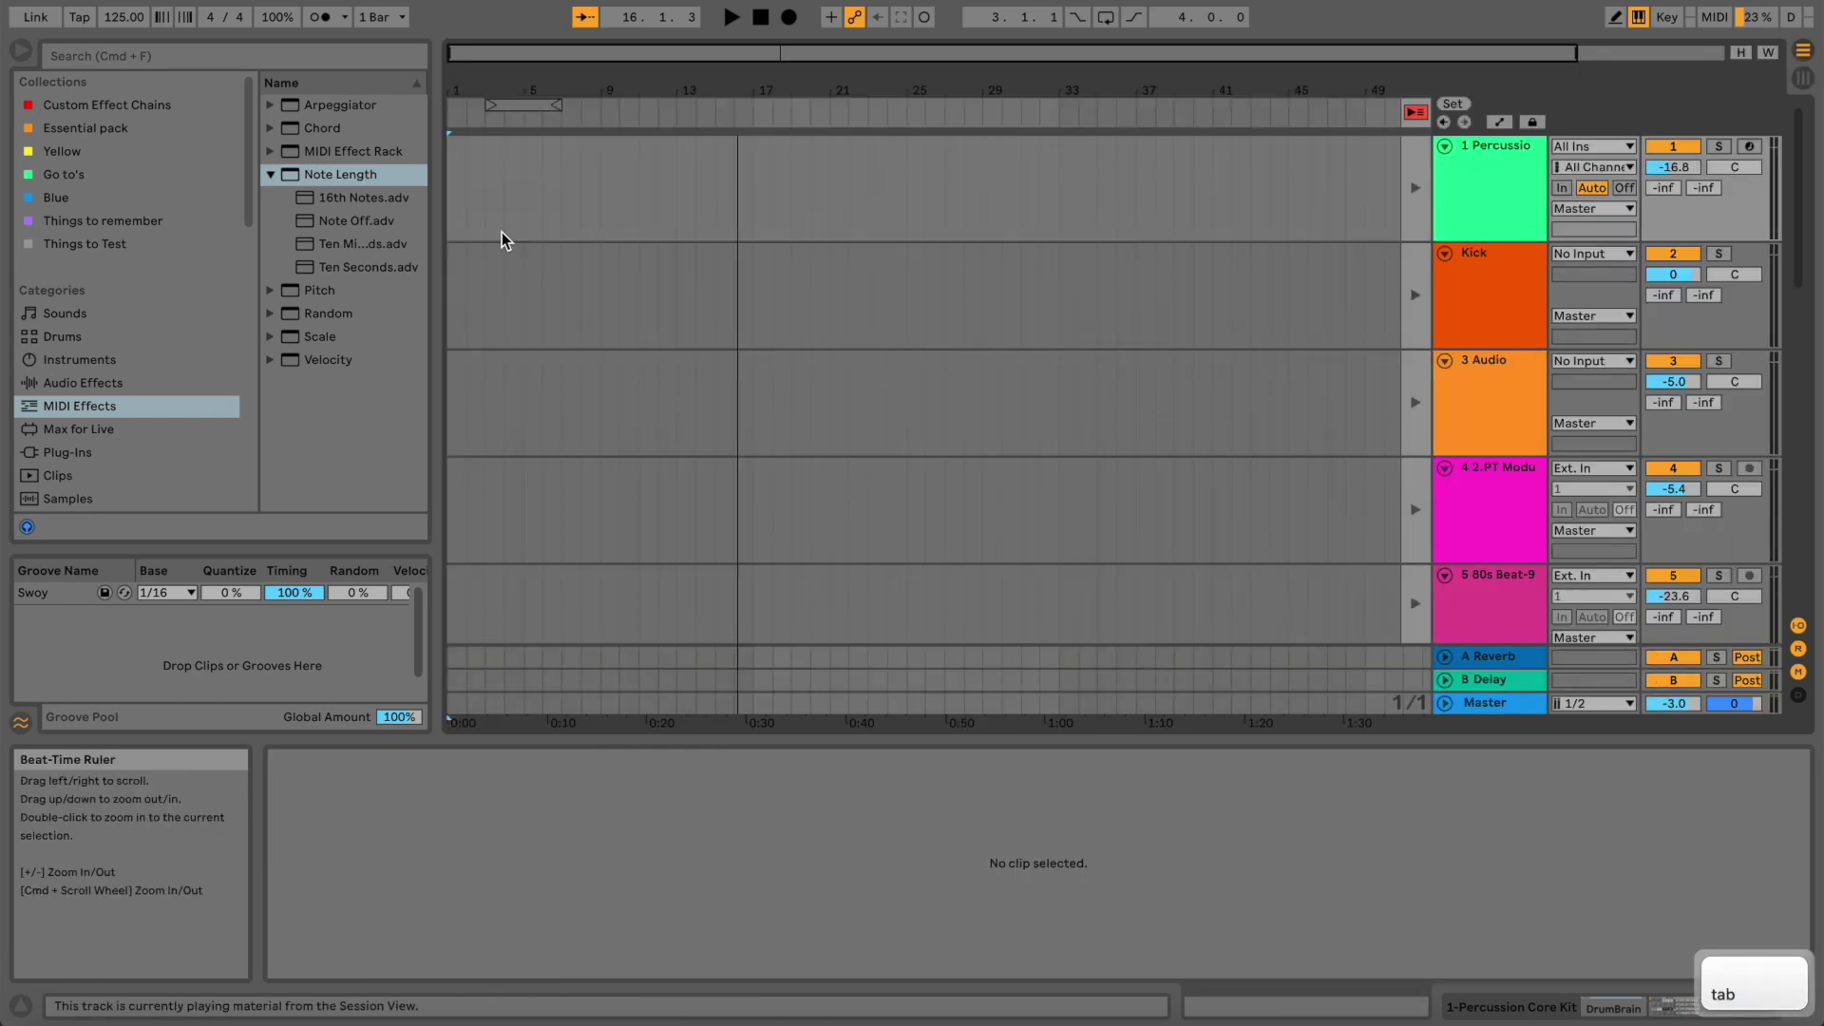
key("Tab")
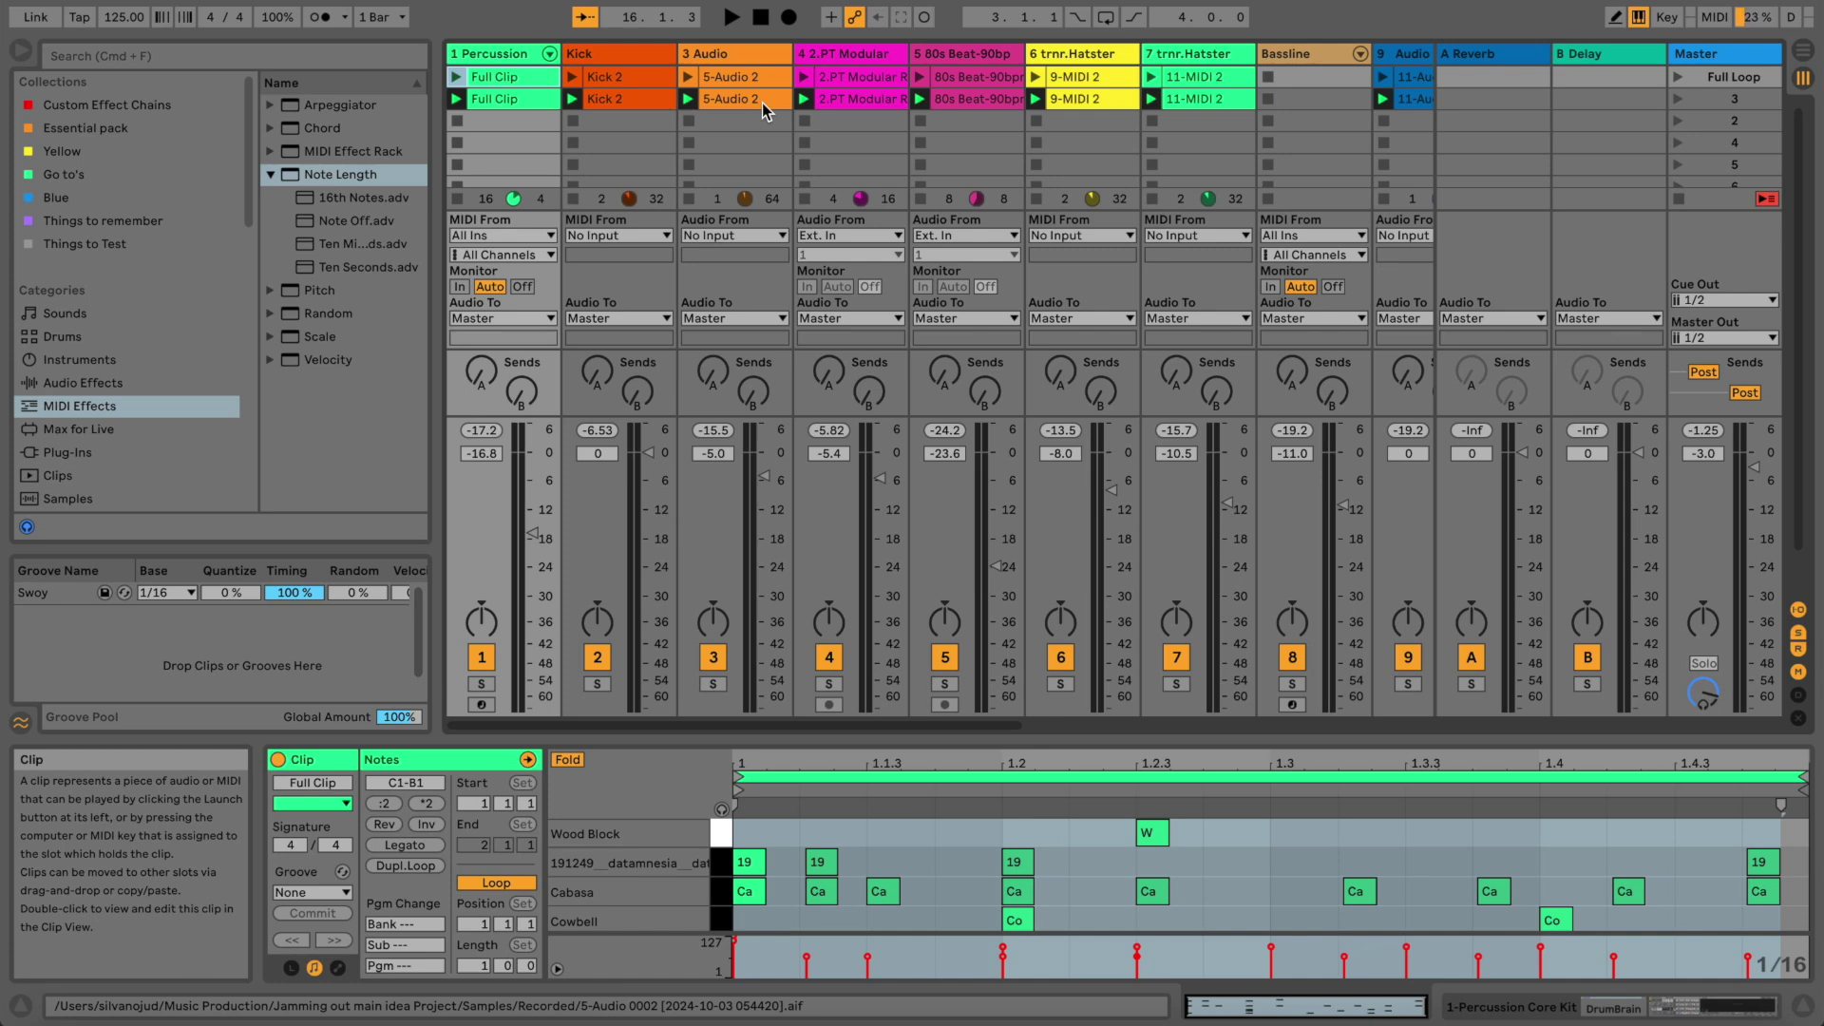
key("Tab")
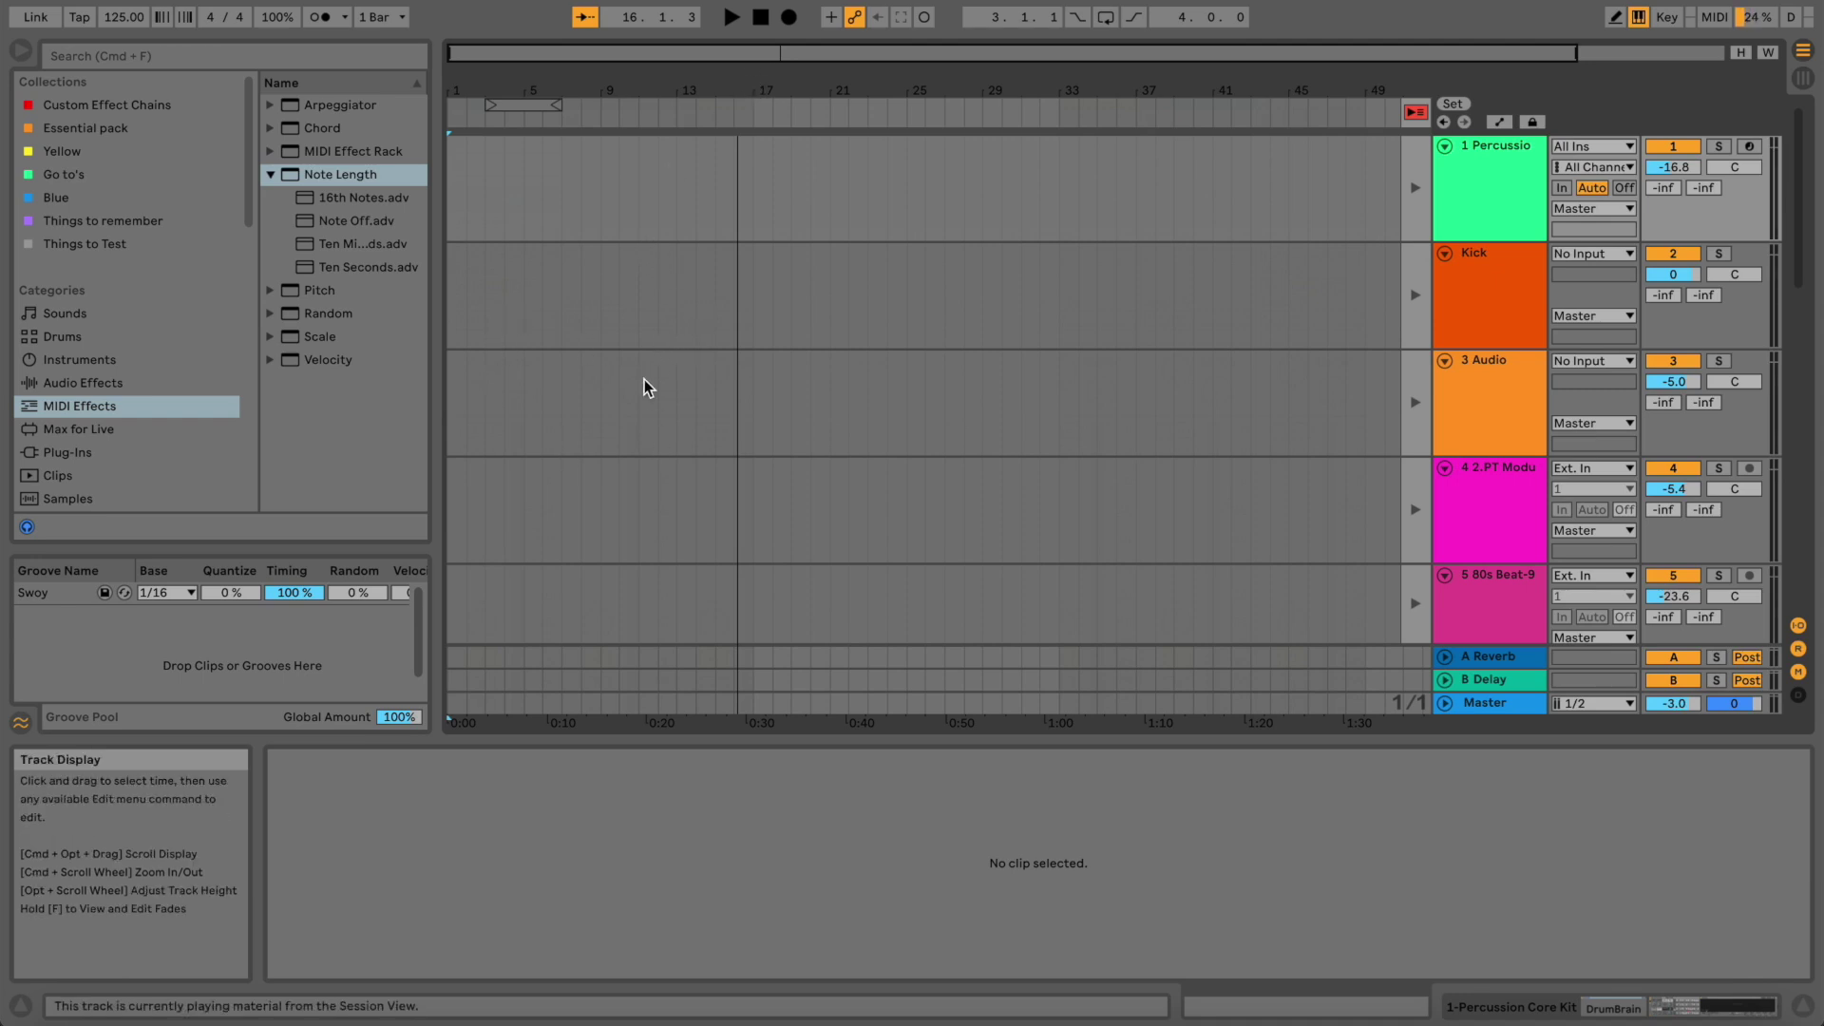
key("Tab")
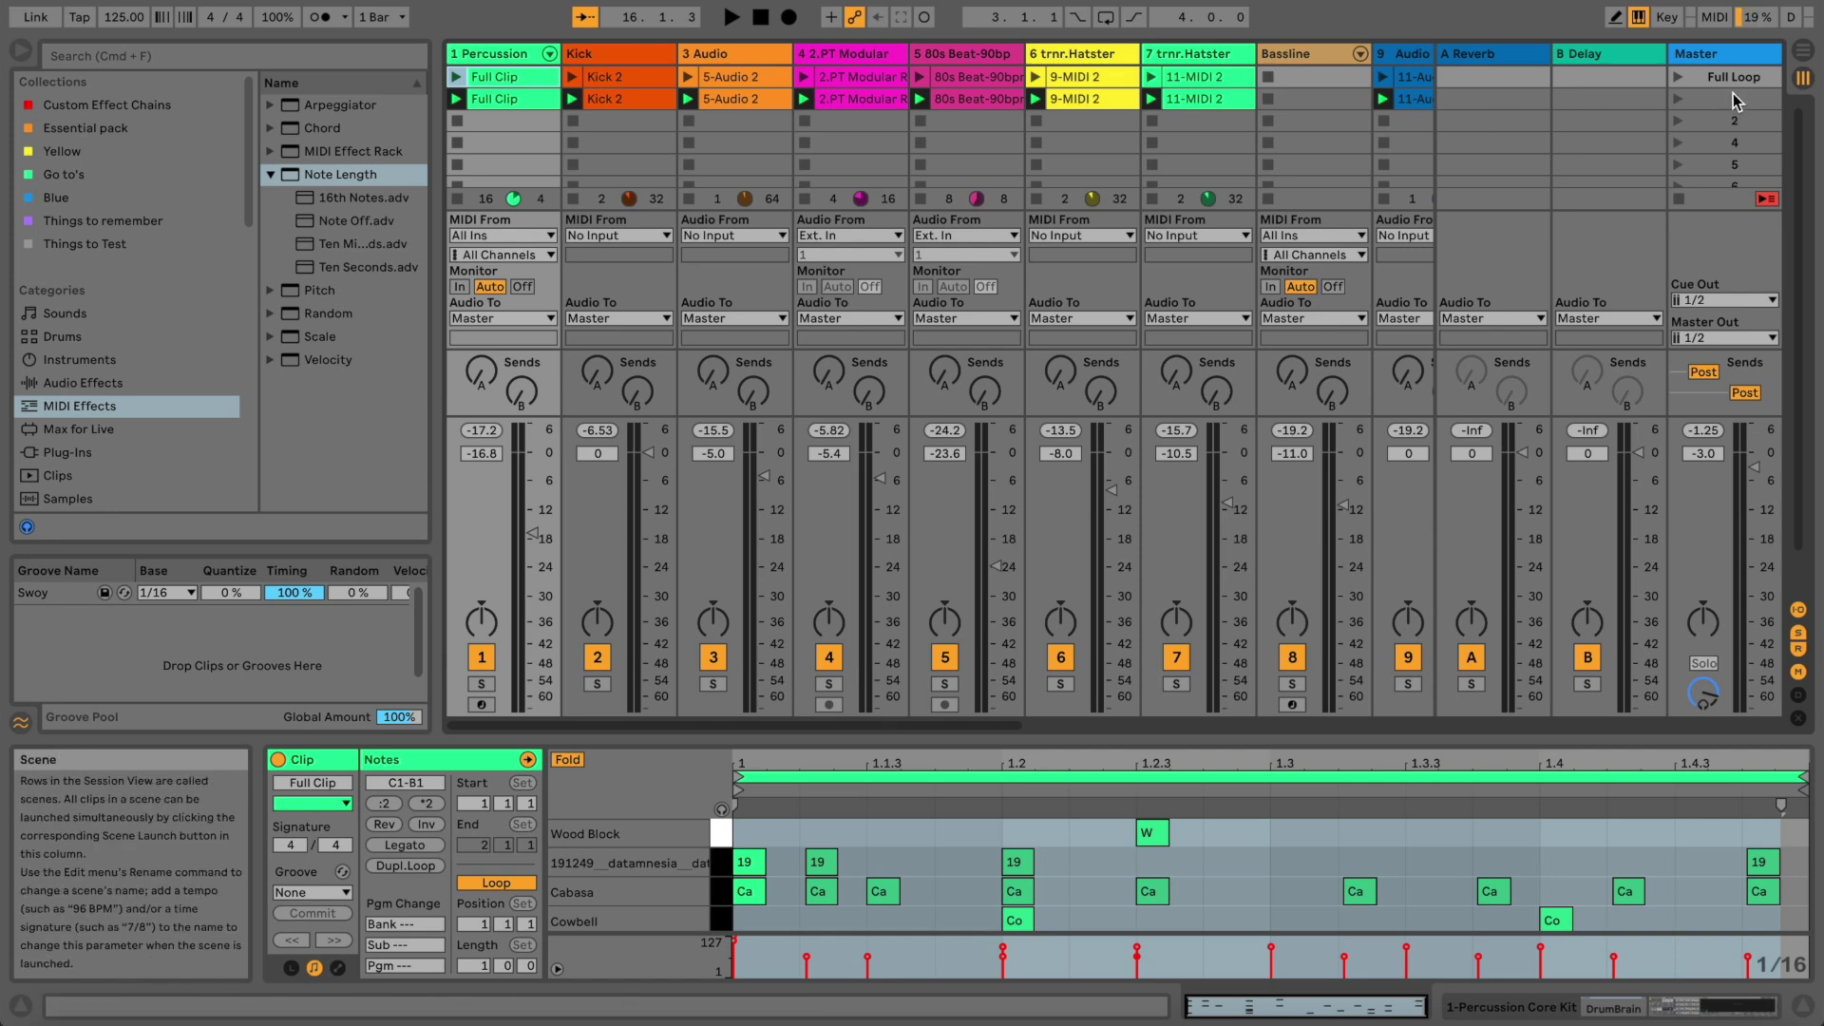
key("Tab")
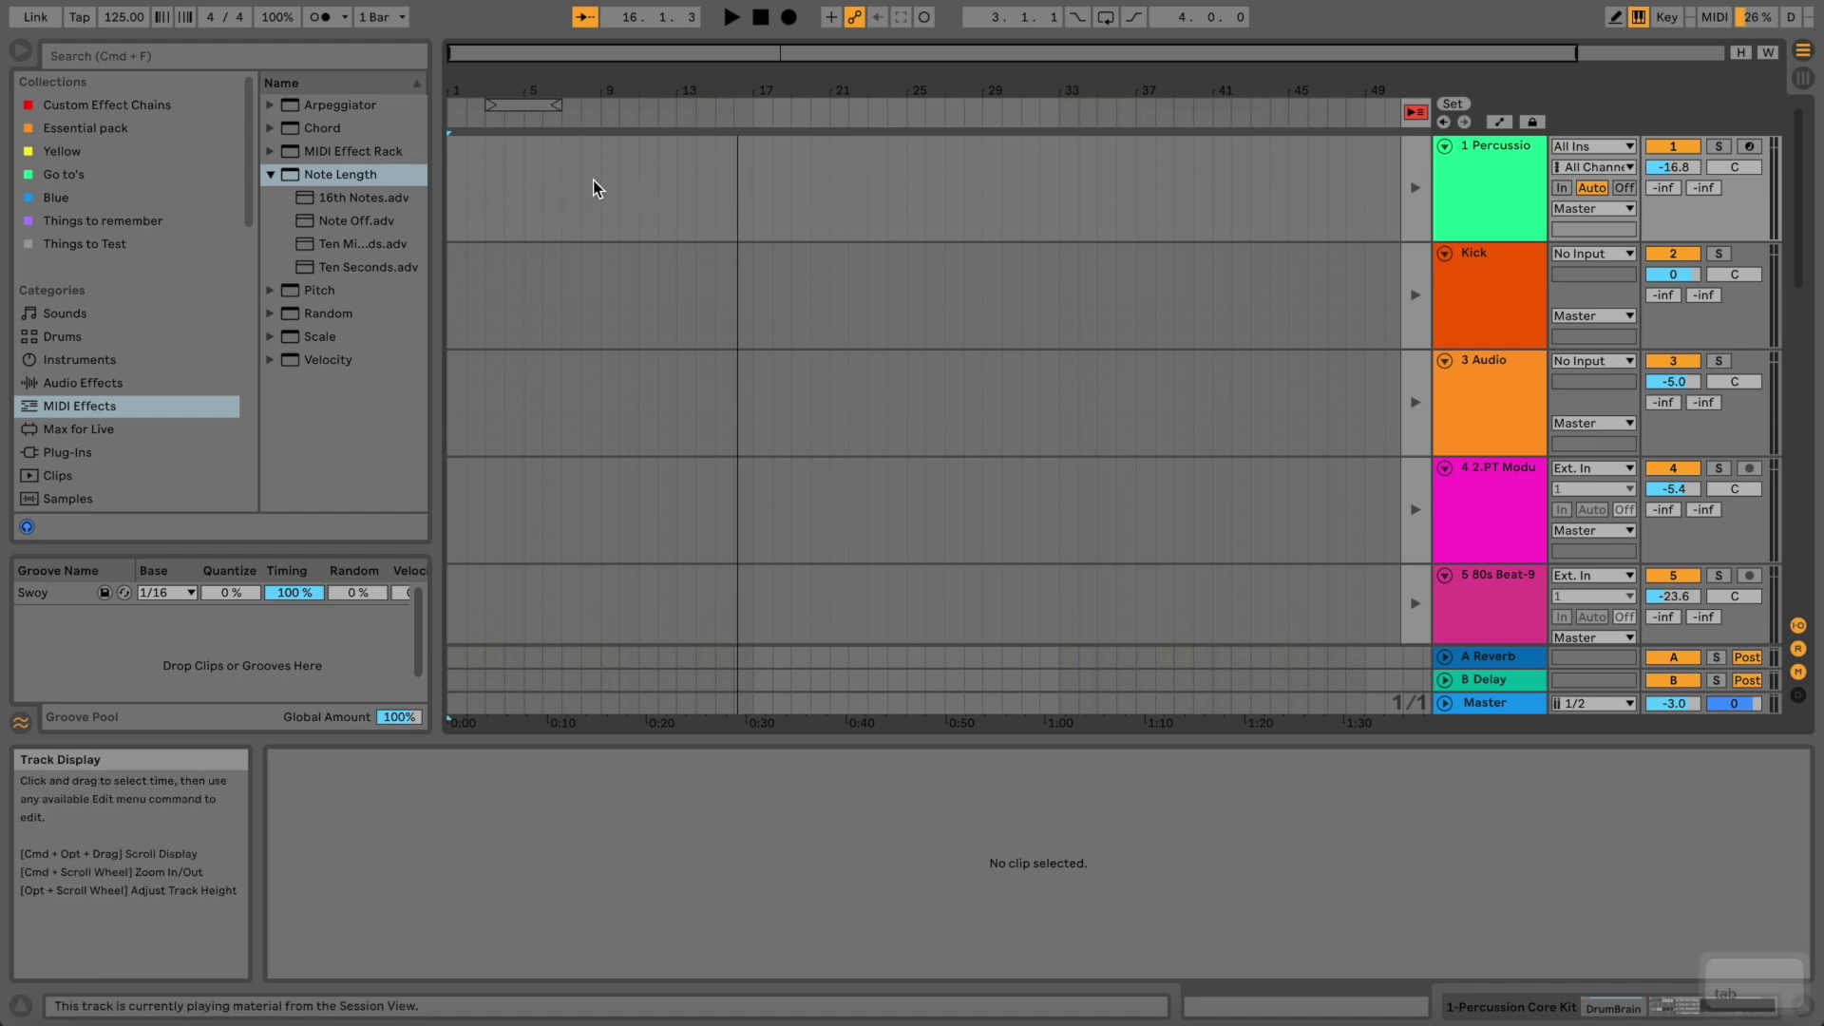
key("Tab")
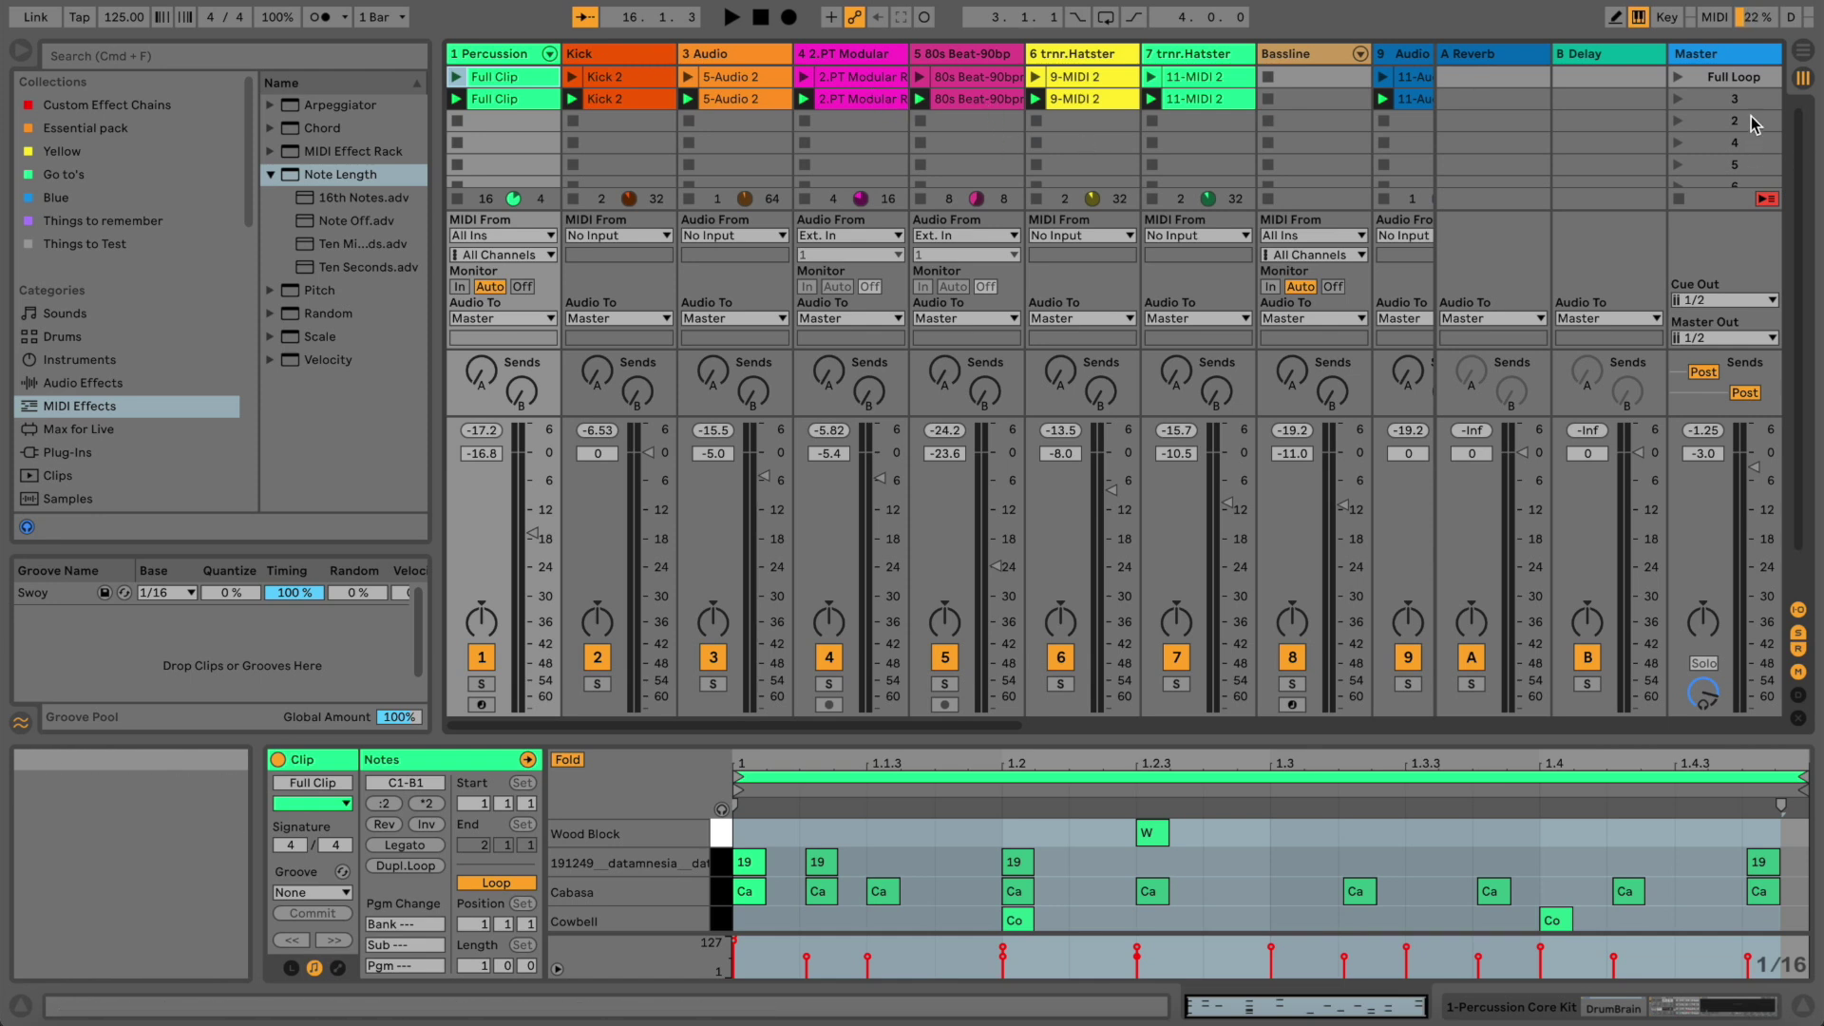
Play the Full Loop scene with the 80s Beat track stopped, and capture the playing clips into a new scene
left_click(1684, 77)
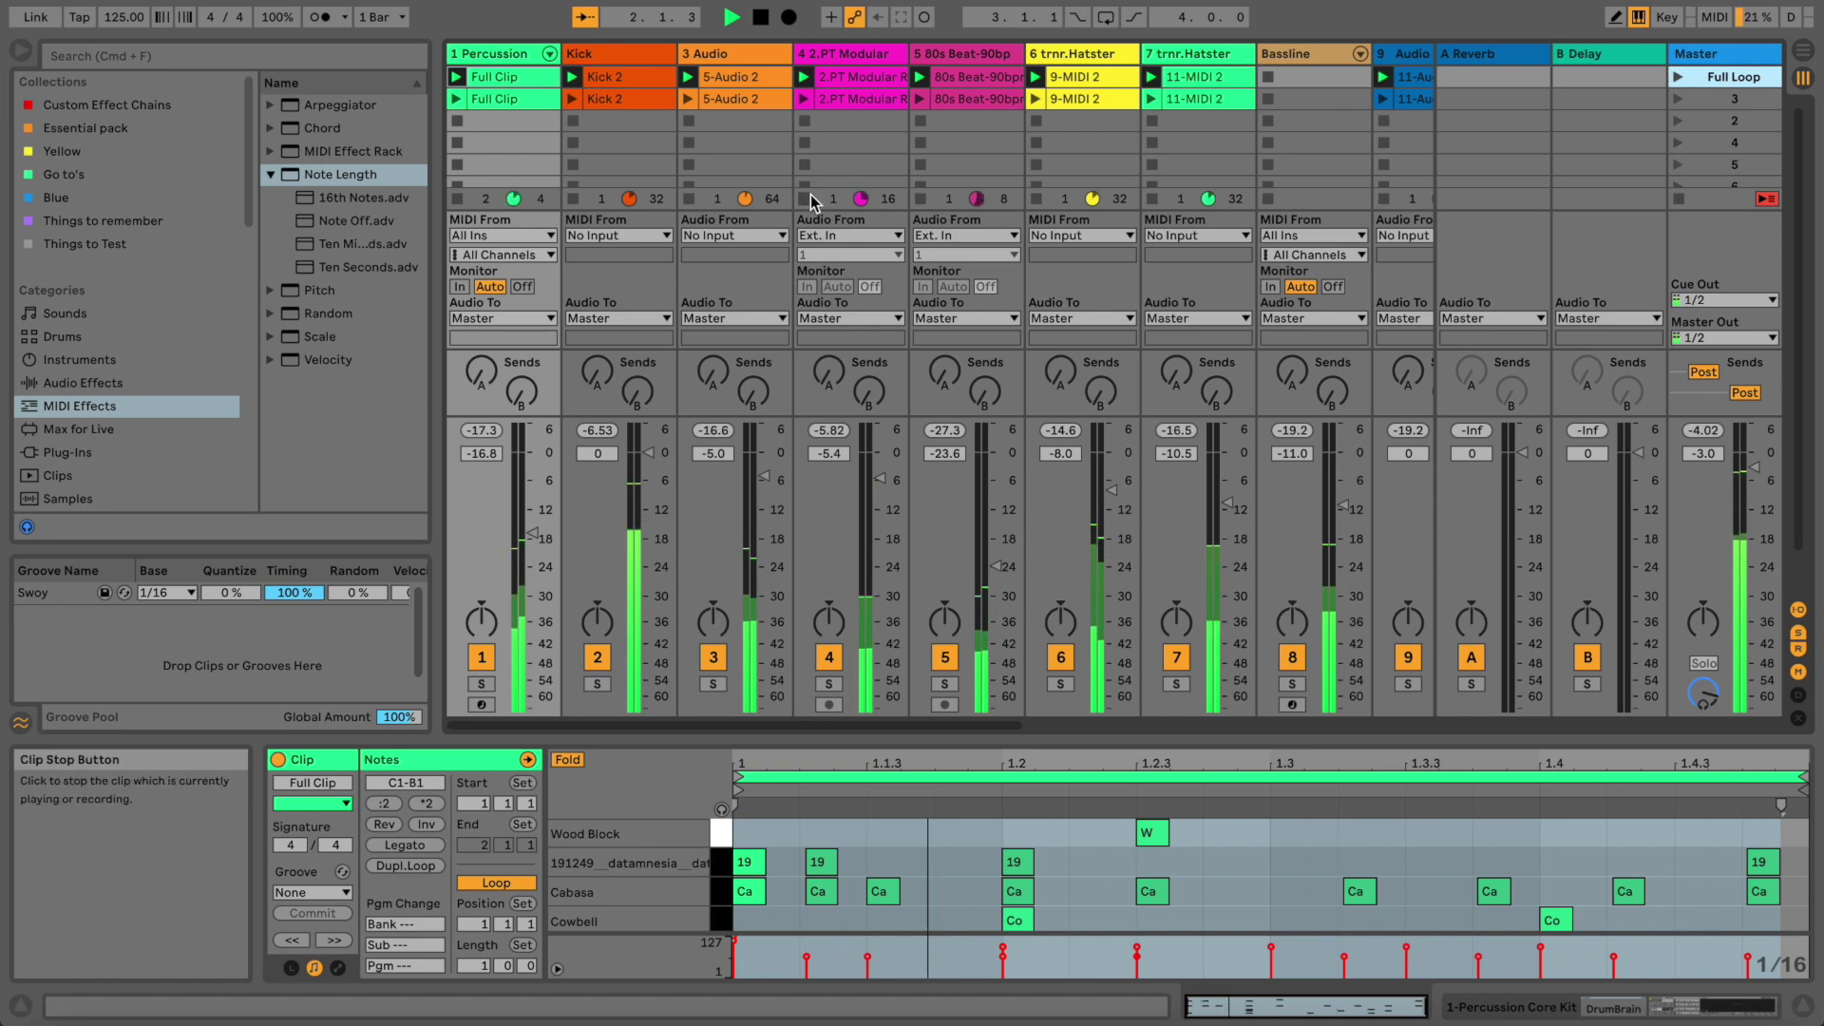
left_click(922, 199)
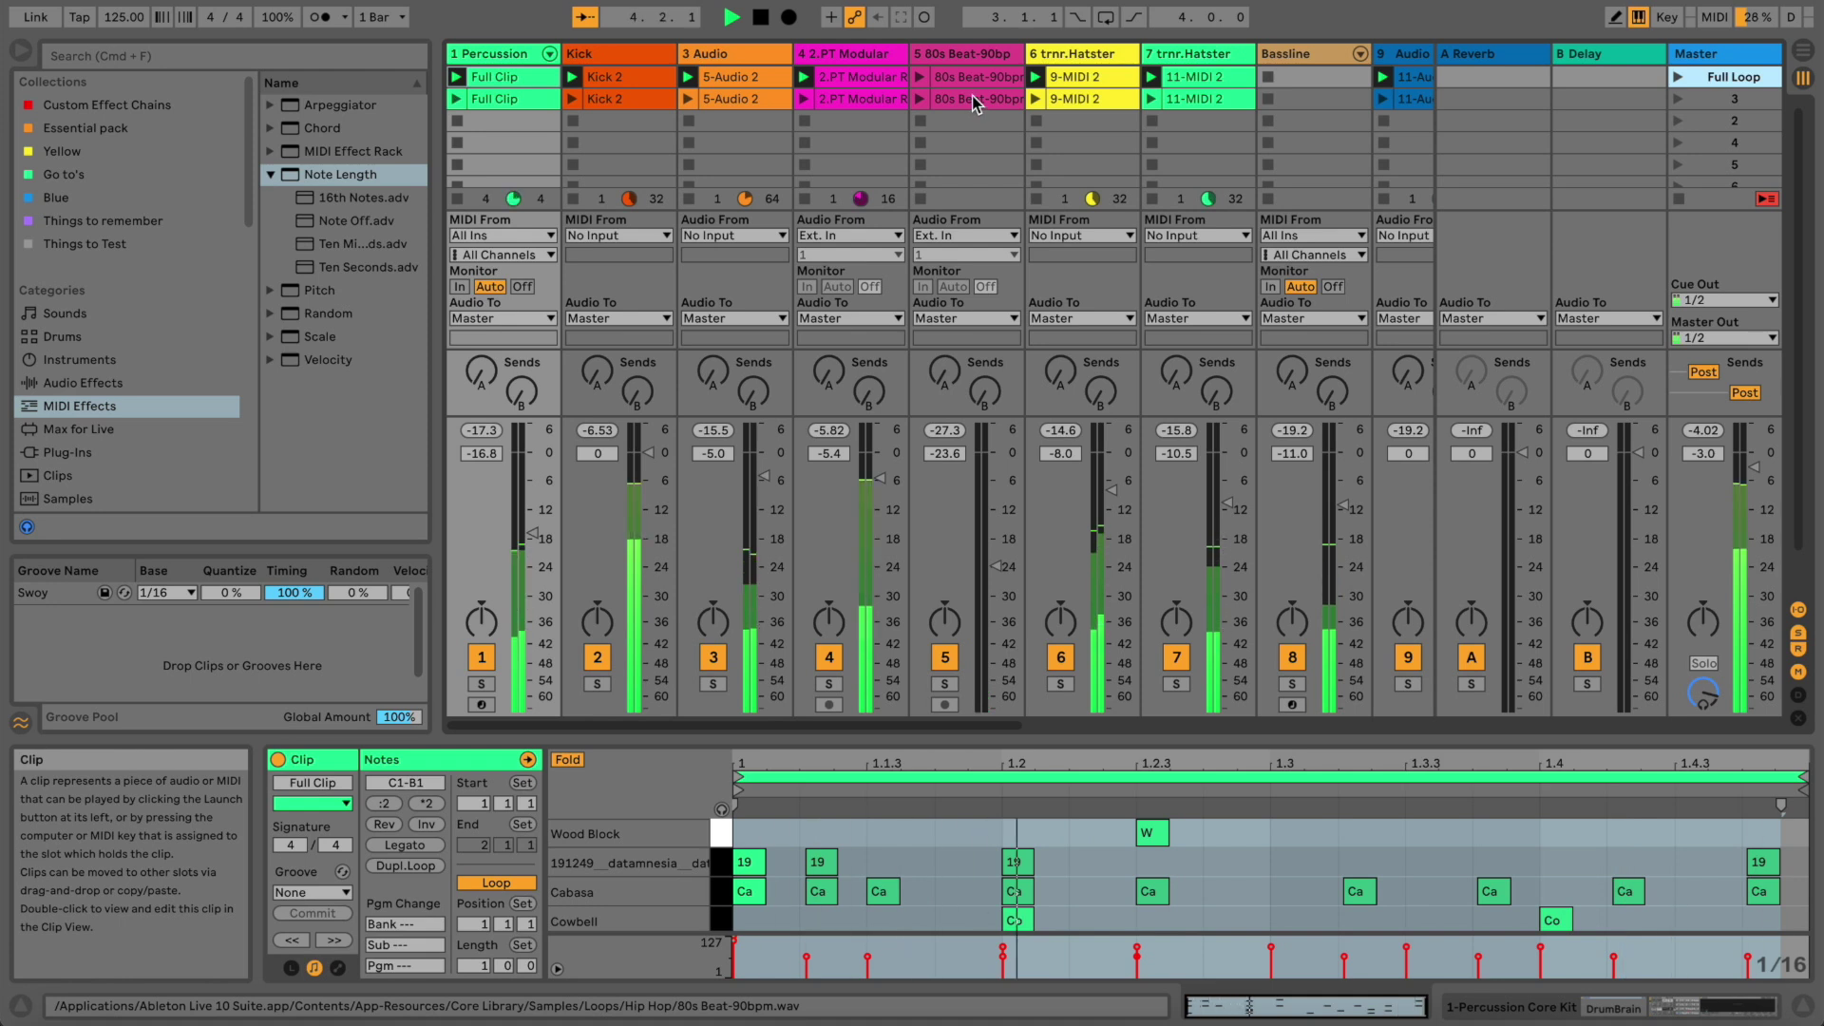
key("space")
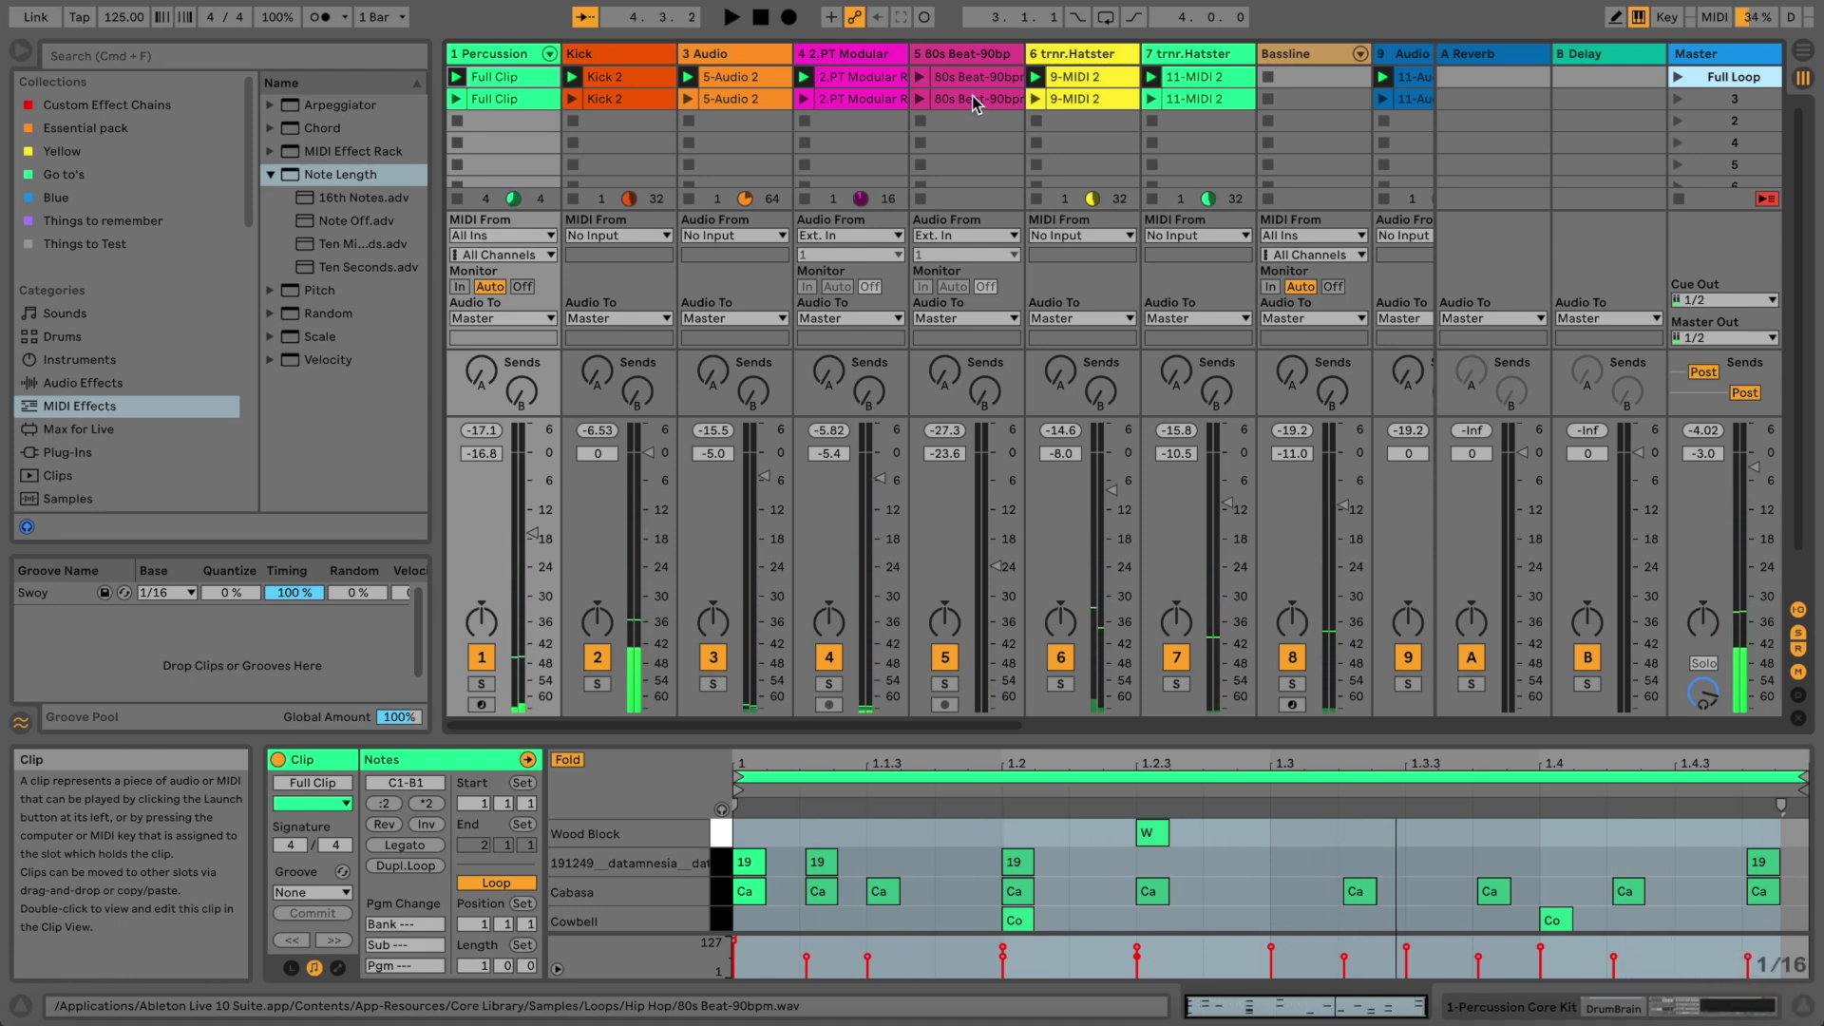
key("super+shift+i")
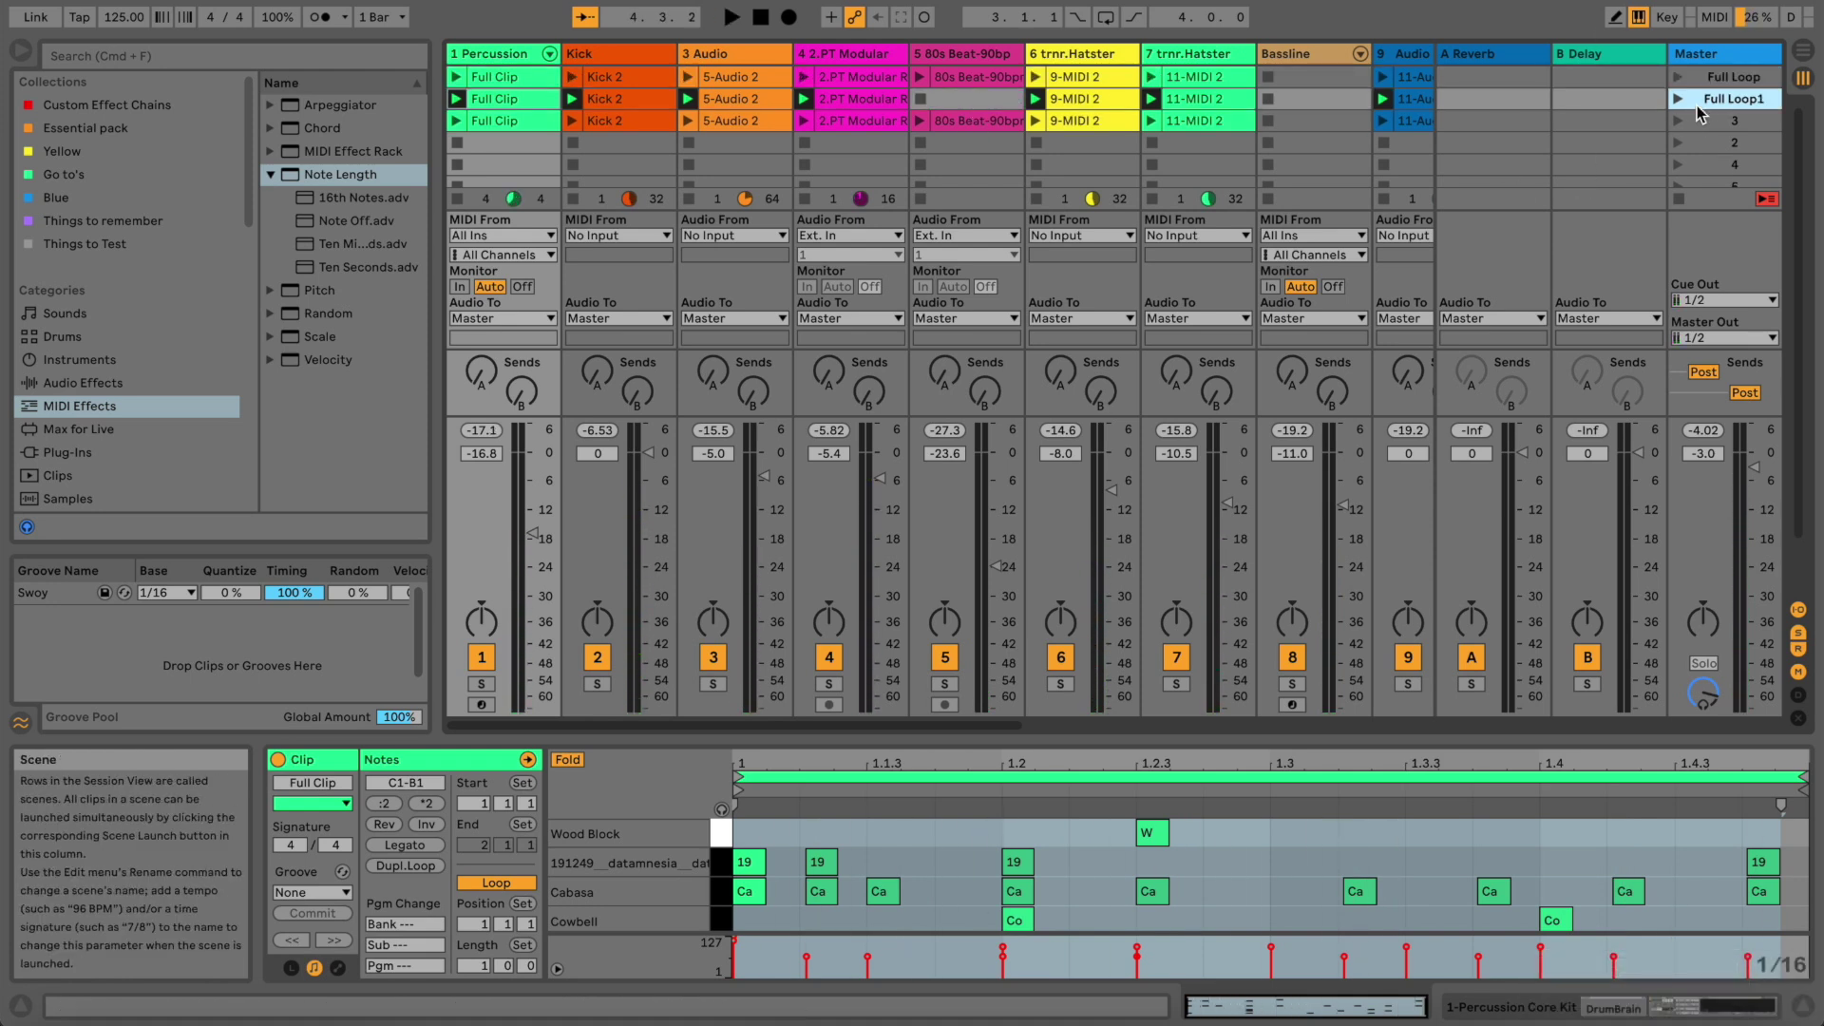
Rename the newly captured scene below Full Loop as No 80s beat
left_click(968, 102)
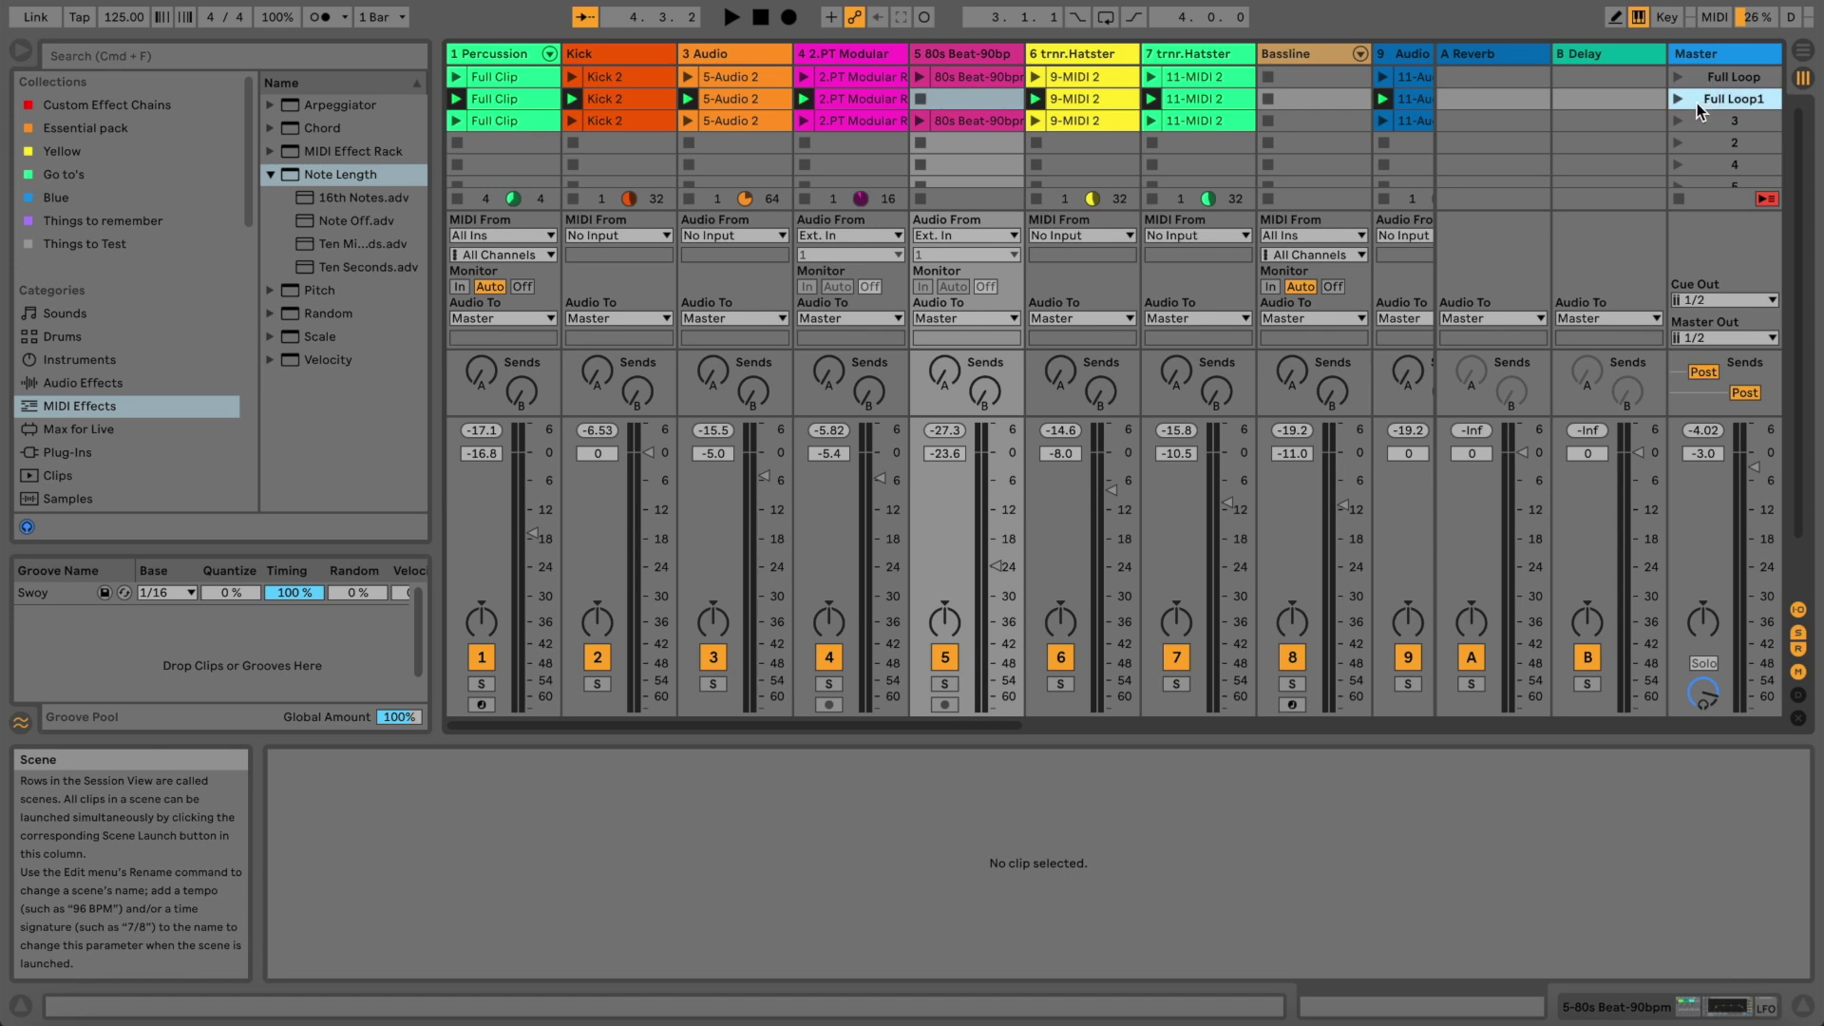
key("super+r")
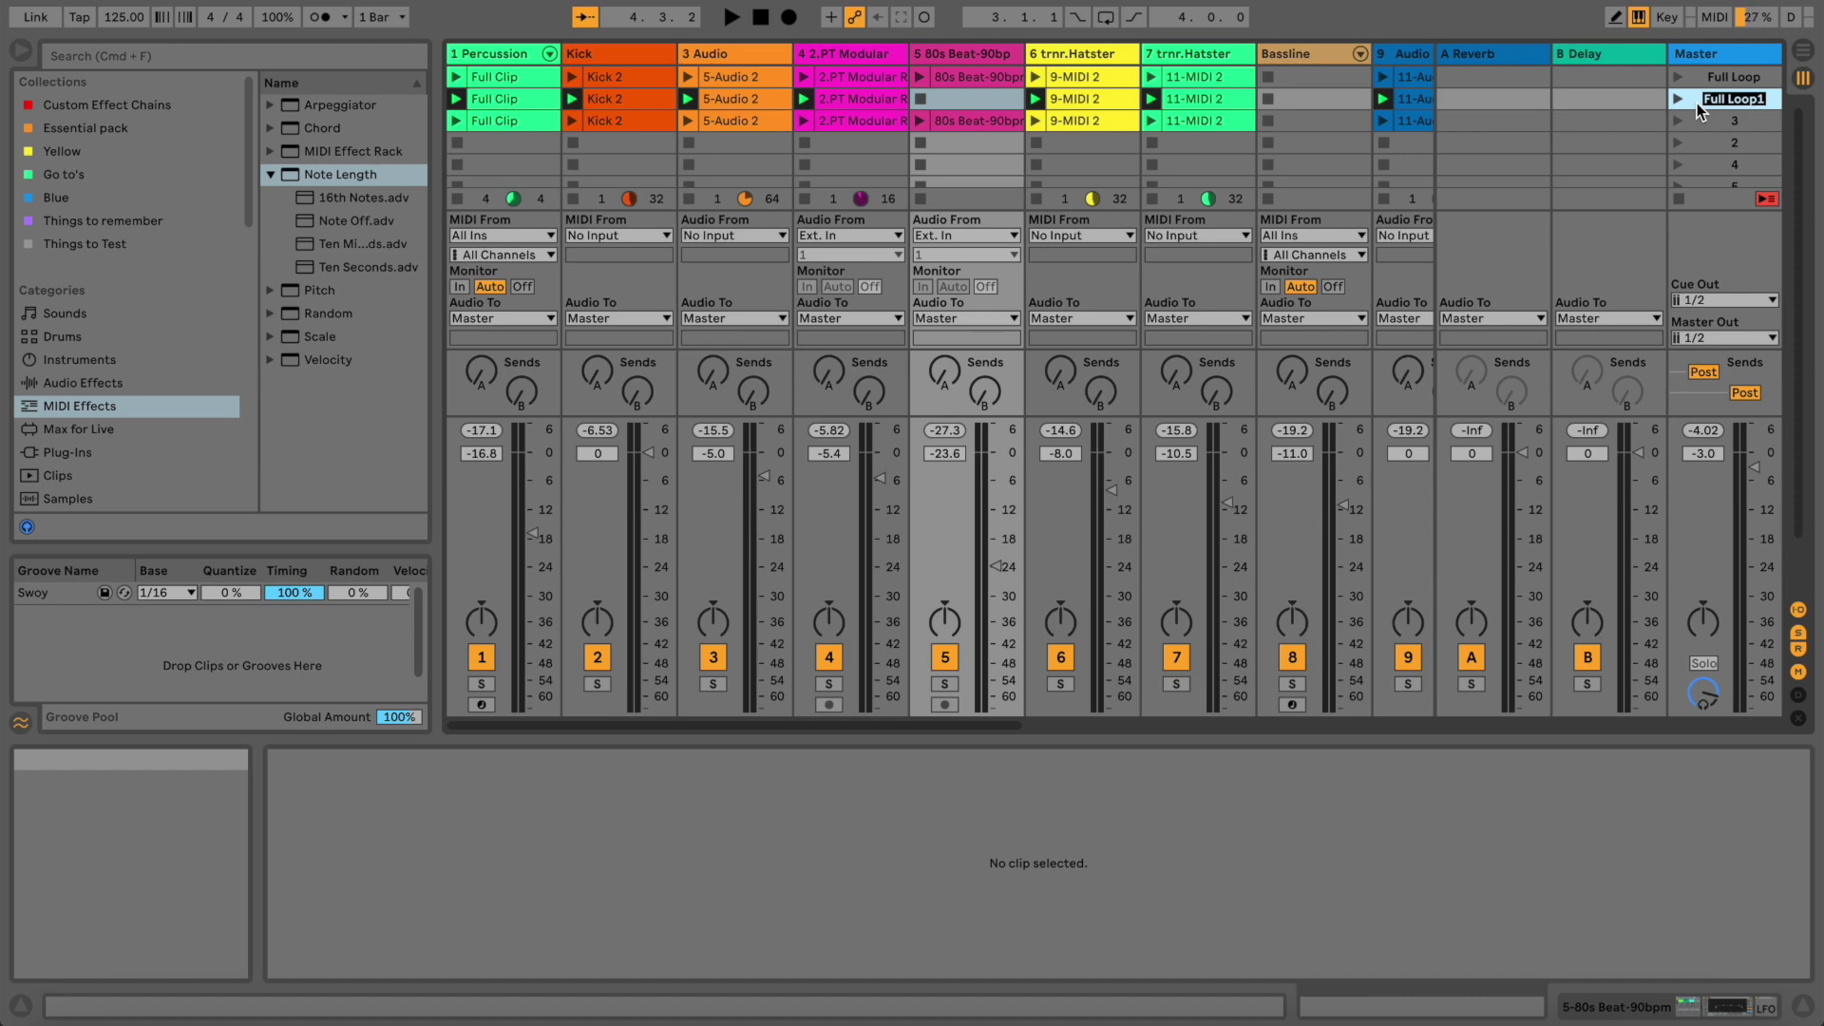
type("N")
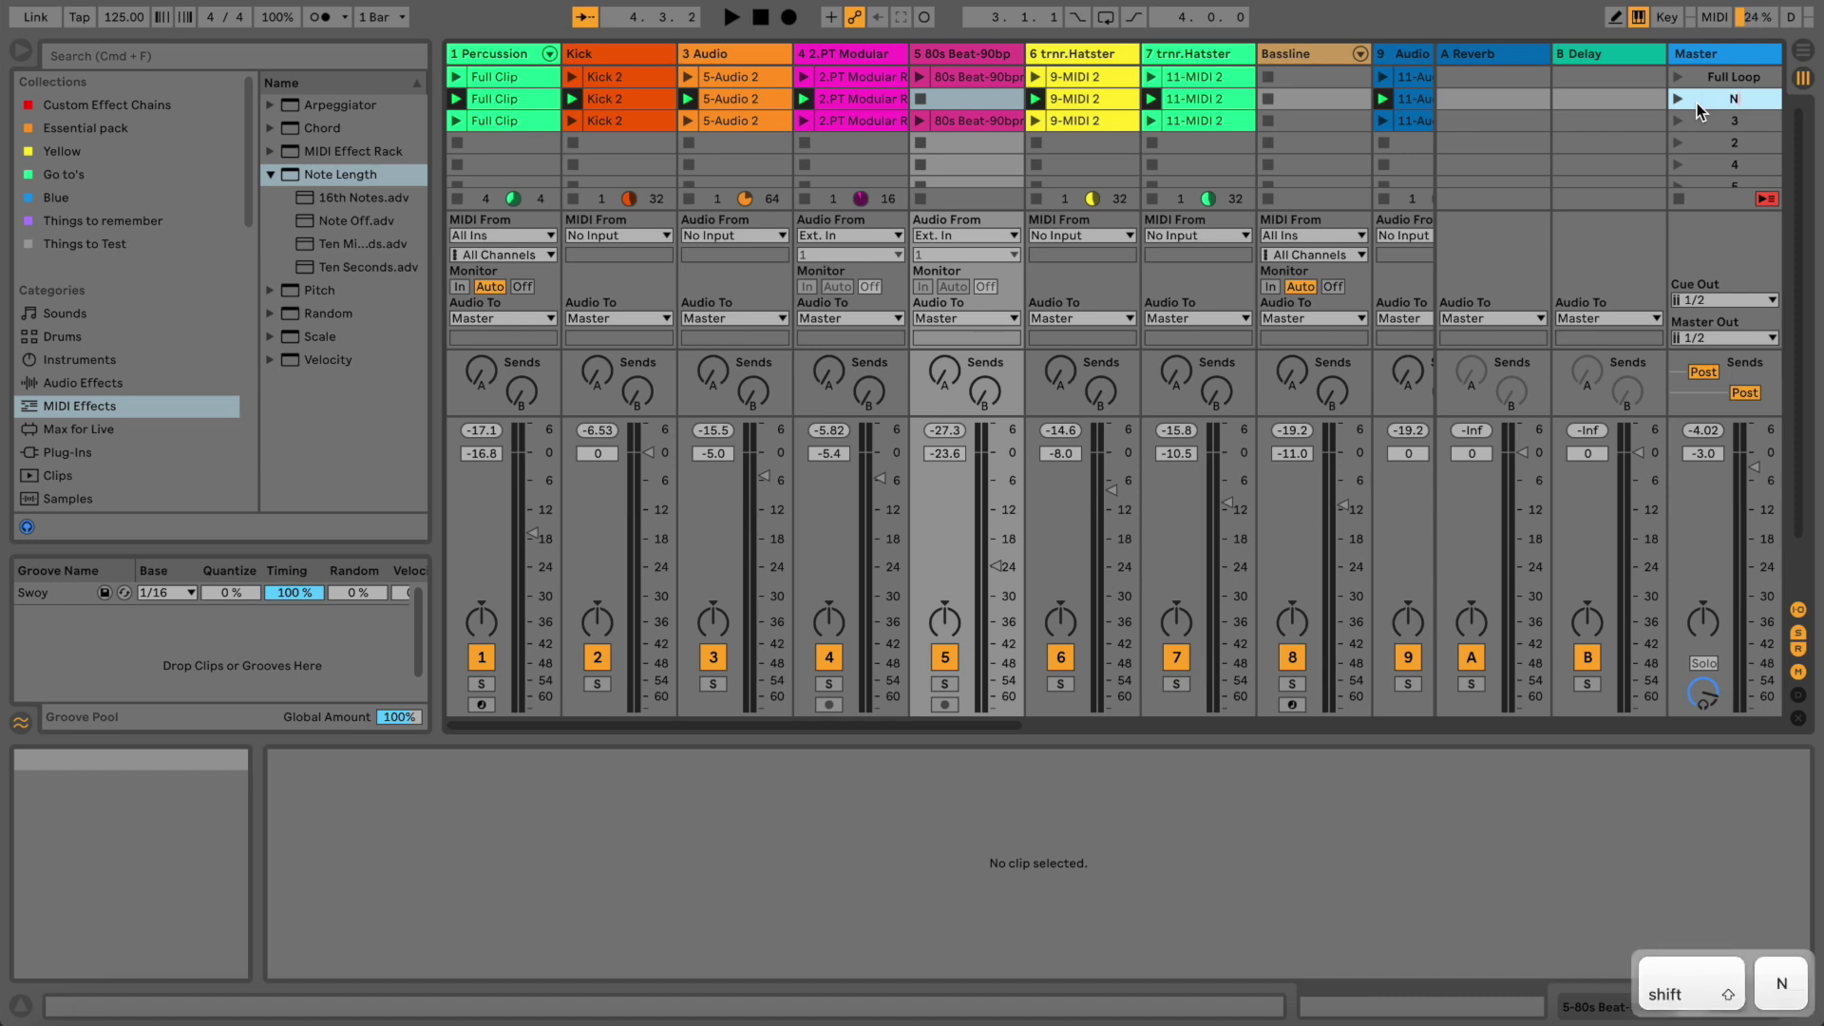
type("o 80s beat")
key("Return")
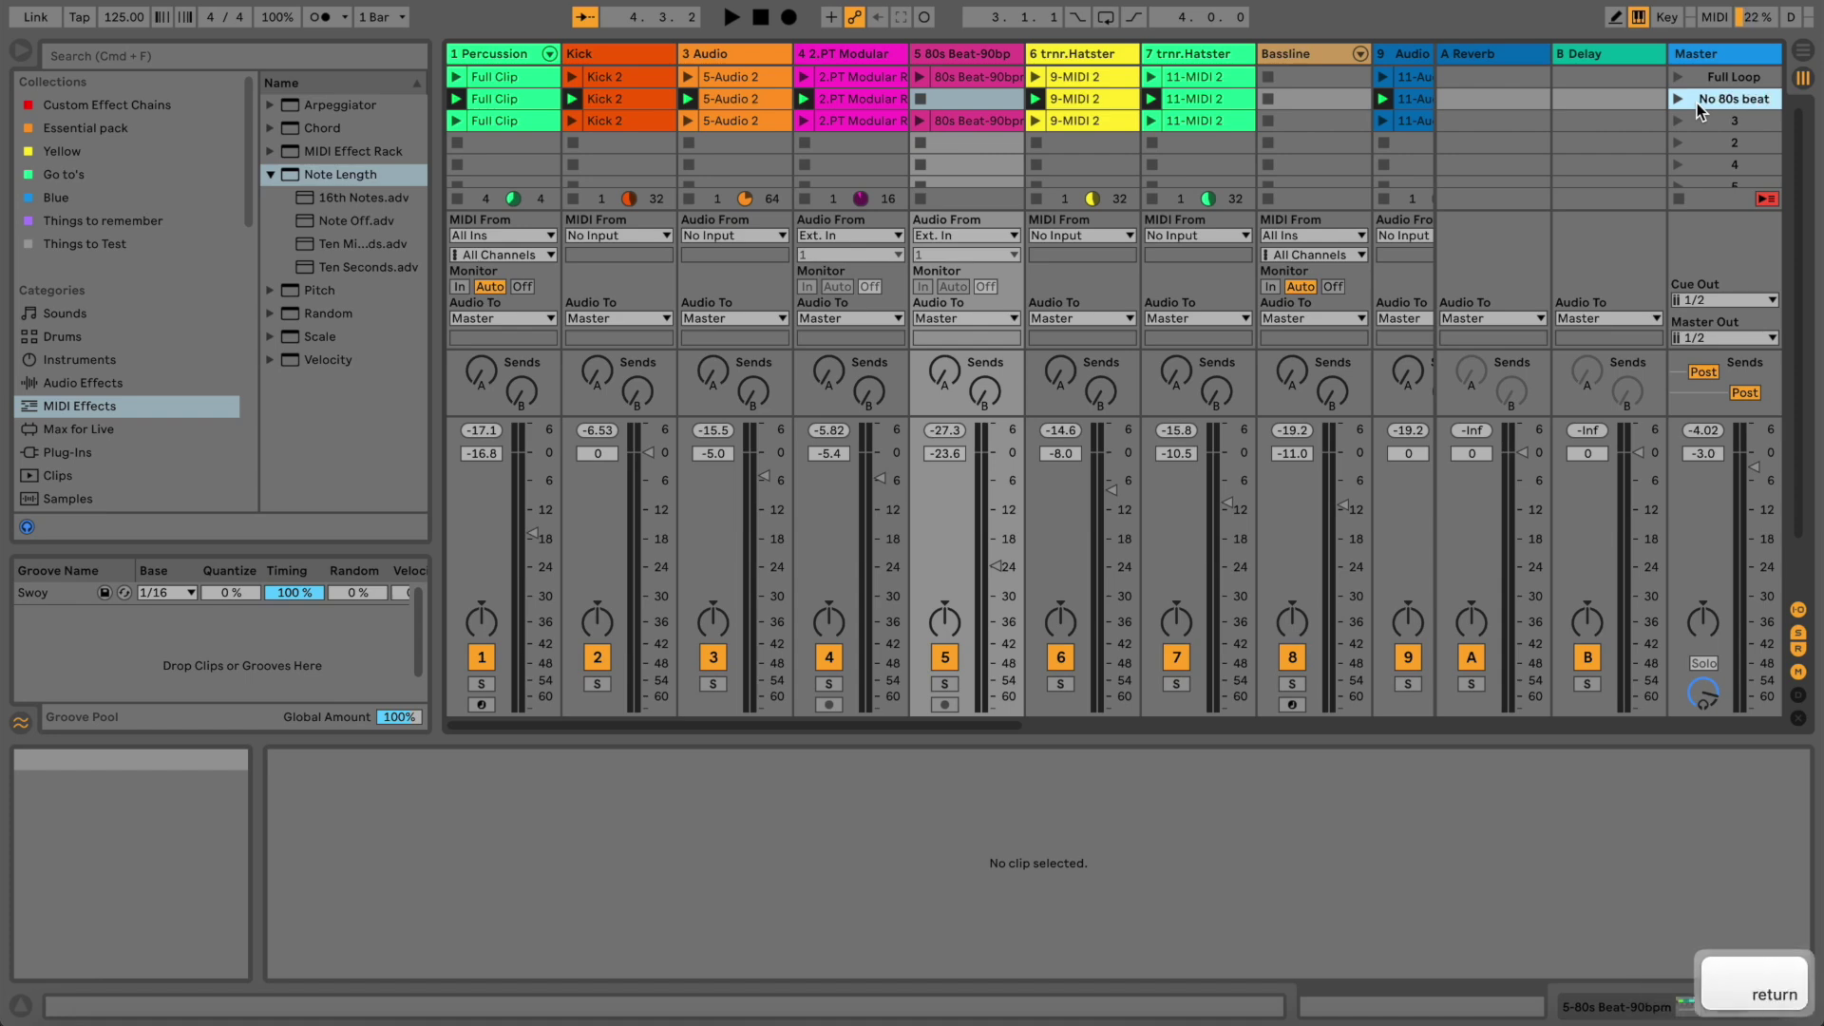
Colour the Full Loop scene bright green and the No 80s beat scene teal
left_click(1713, 83)
right_click(1715, 81)
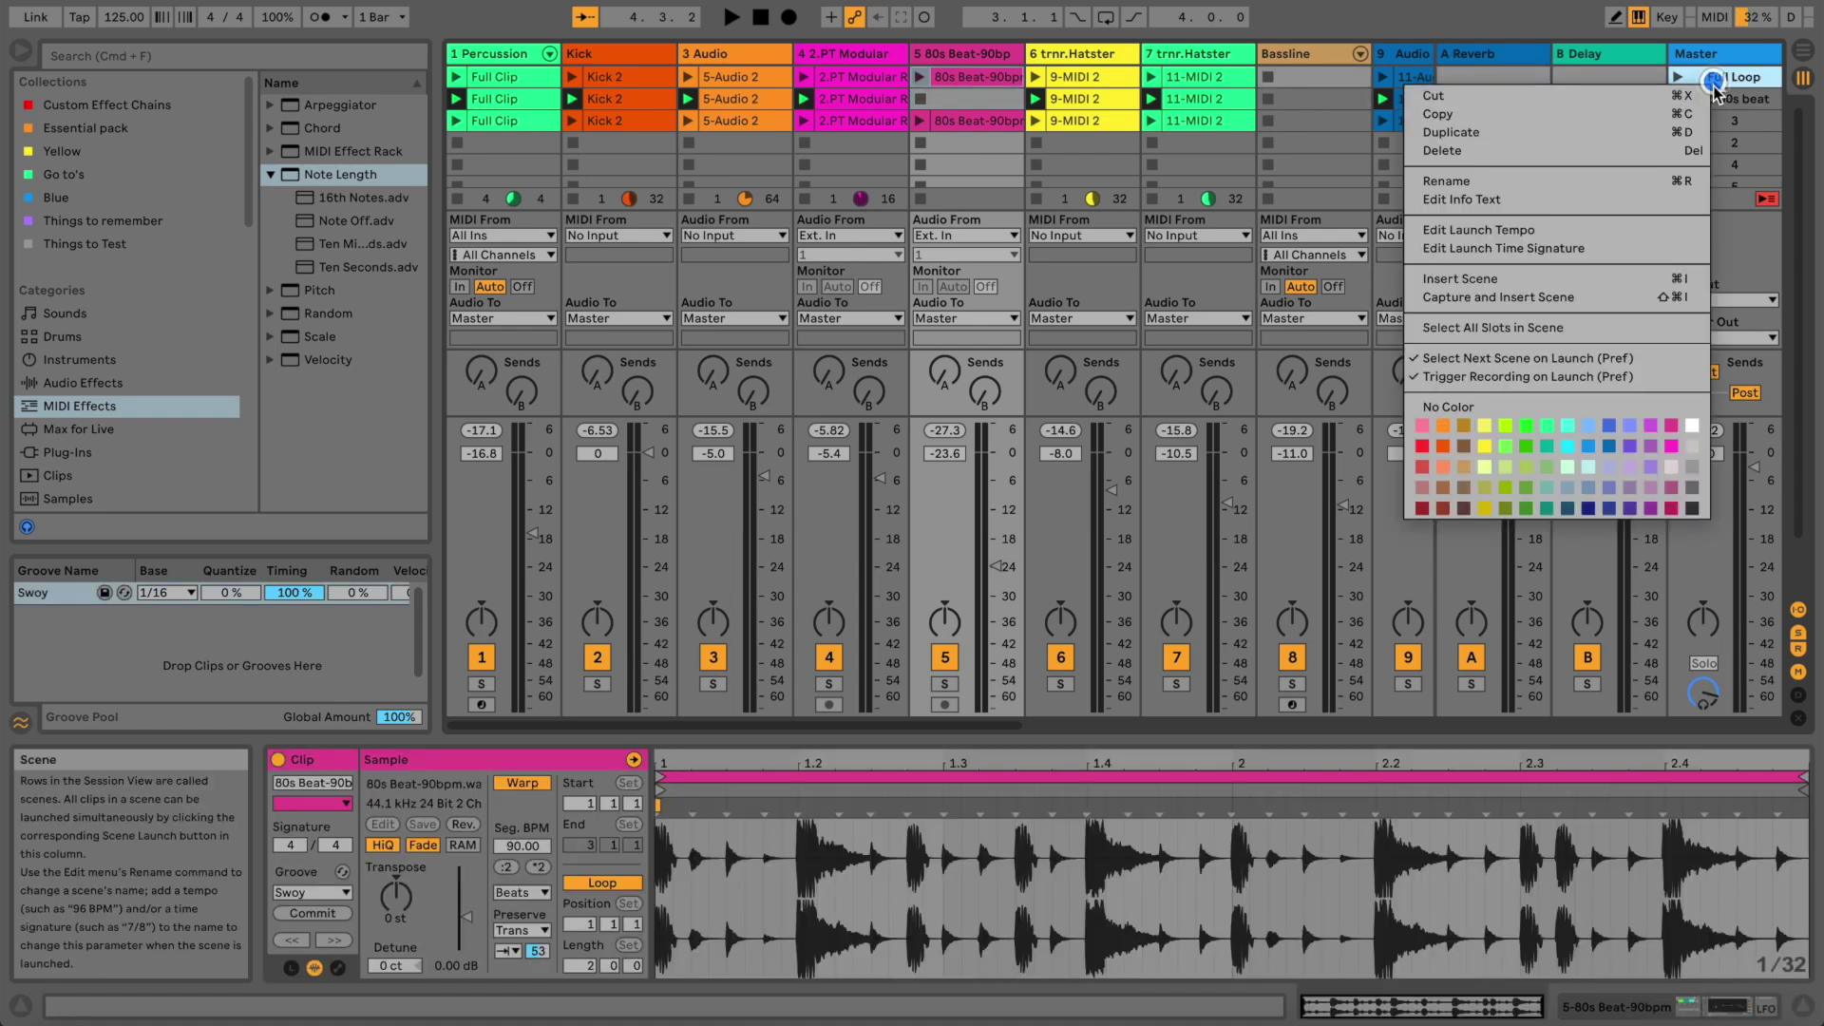
left_click(1506, 447)
left_click(1720, 99)
right_click(1720, 101)
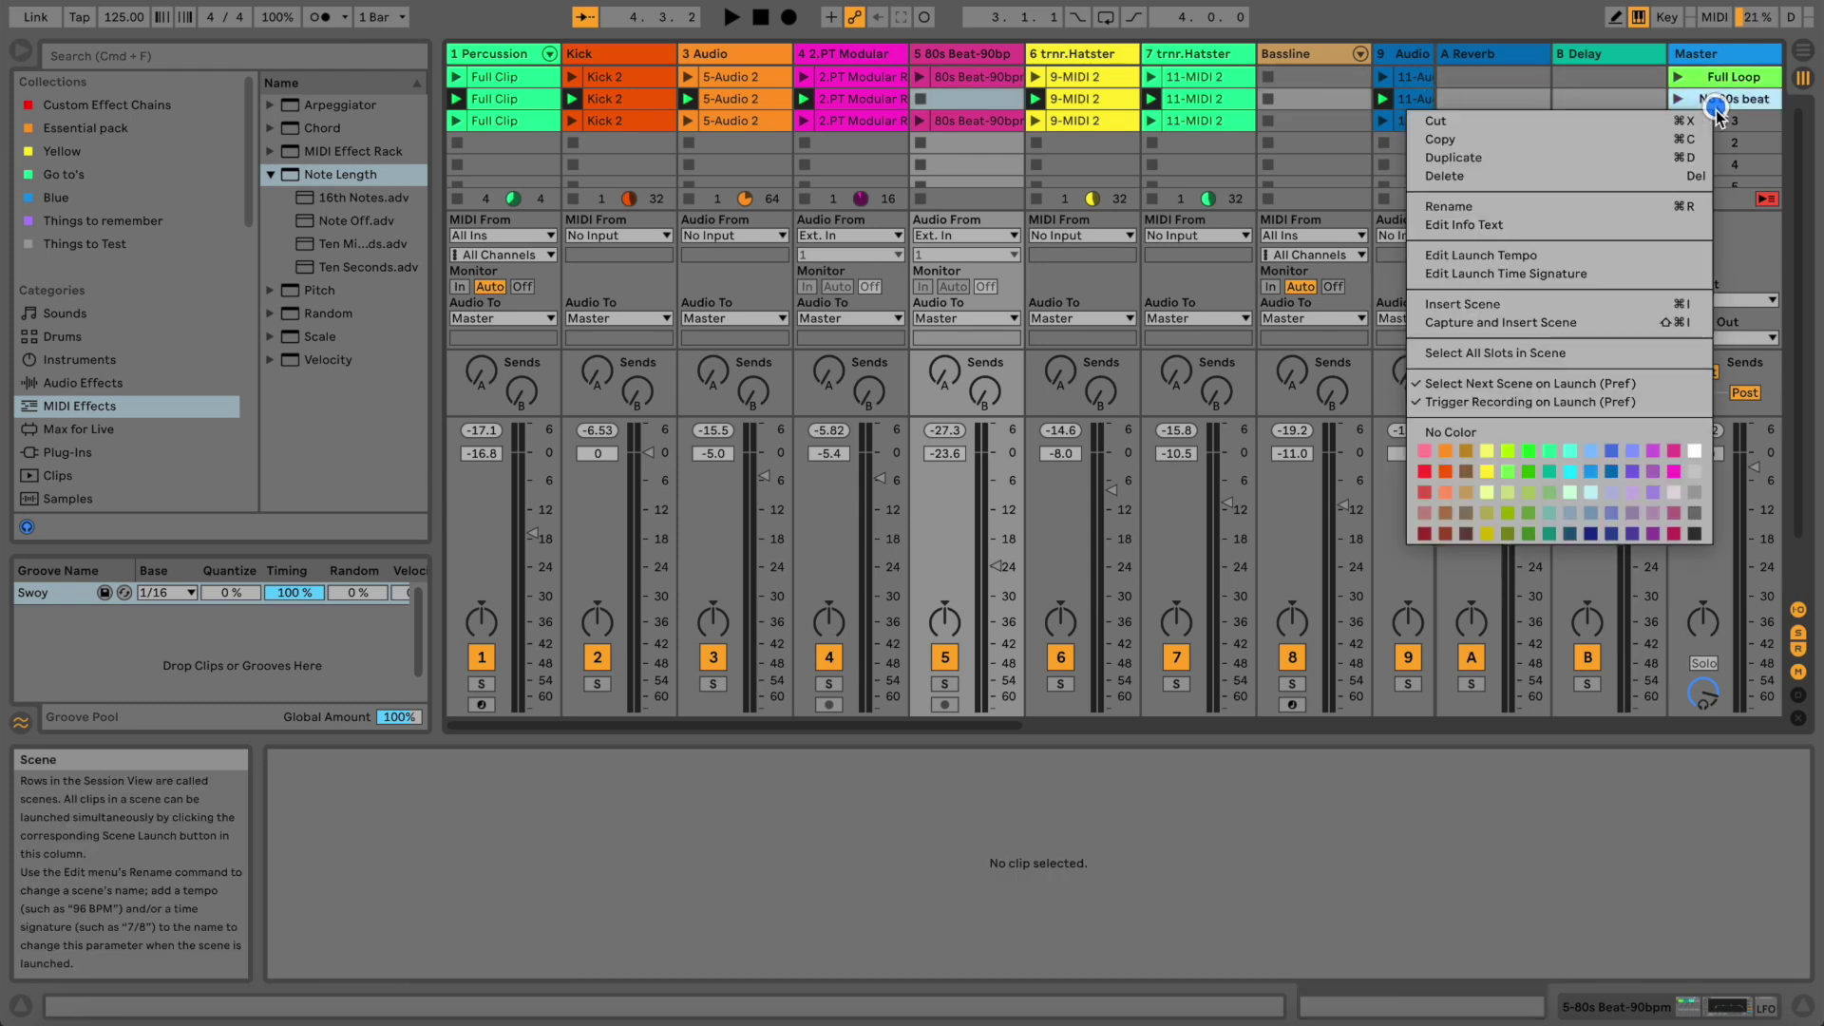
left_click(1547, 467)
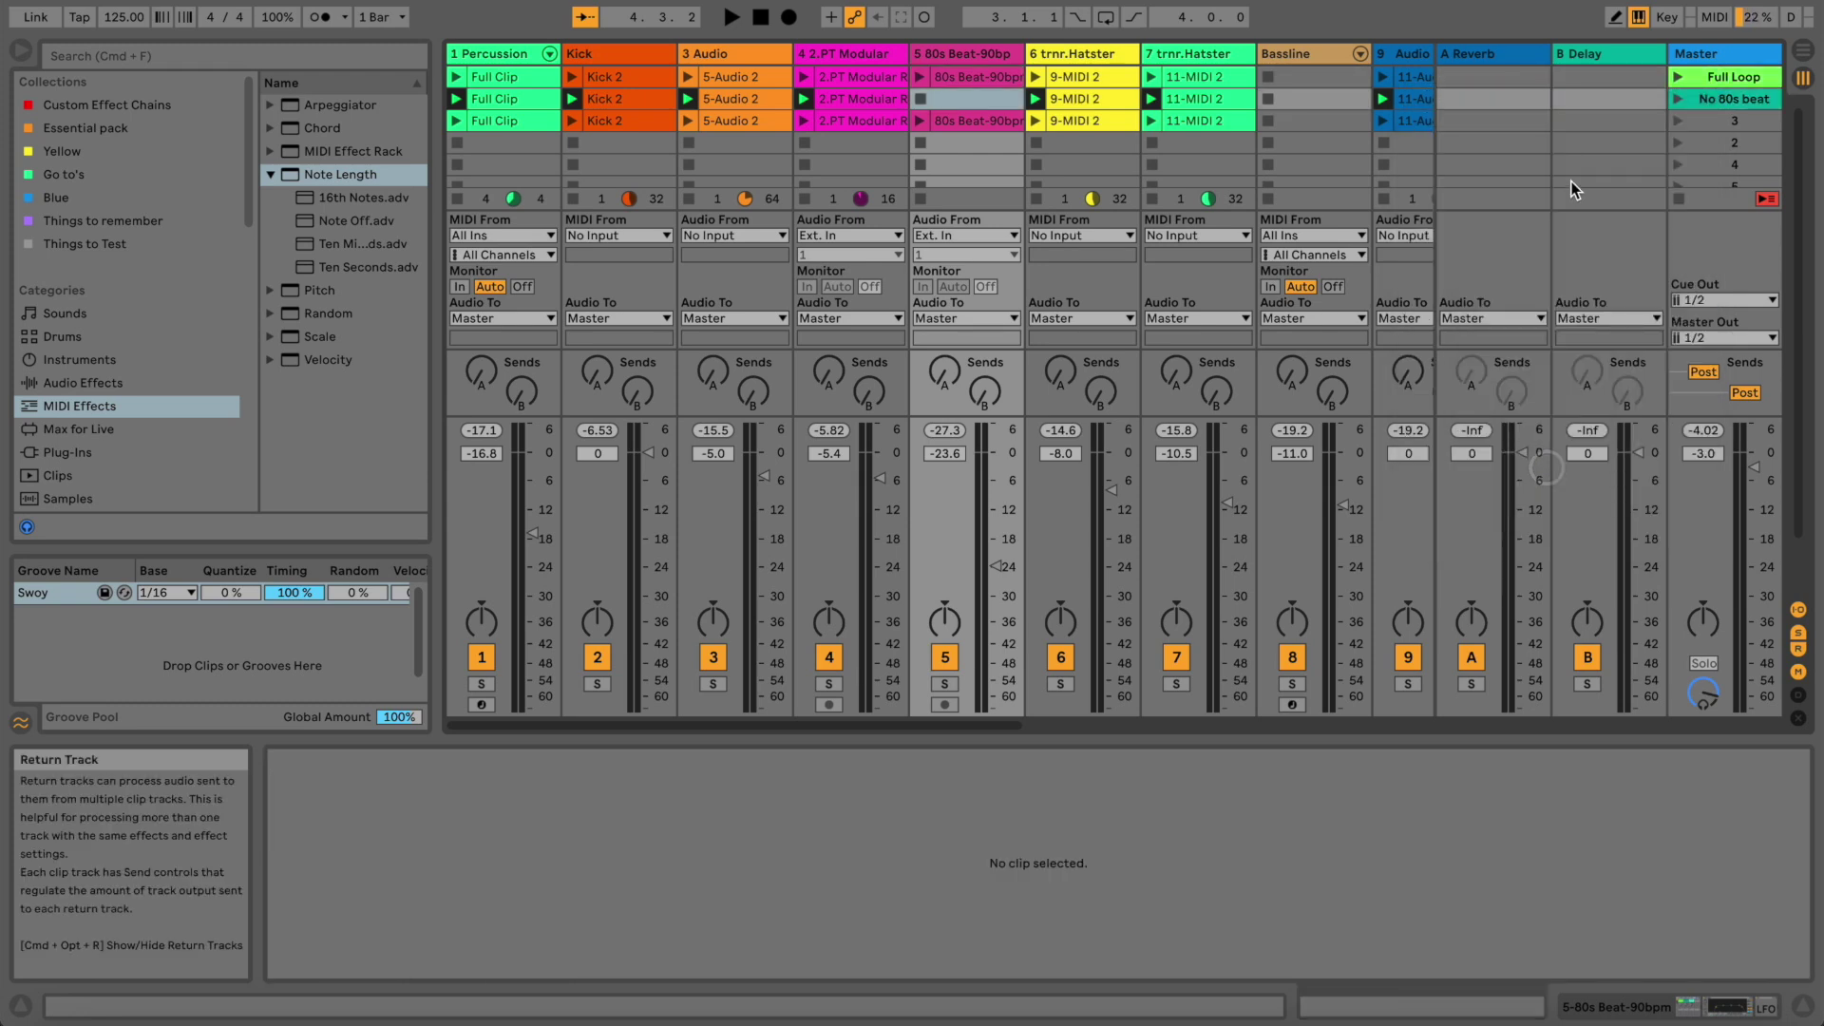
Deactivate all Cabasa notes in the No 80s beat scene's percussion clip and colour that clip a darker green
left_click(504, 100)
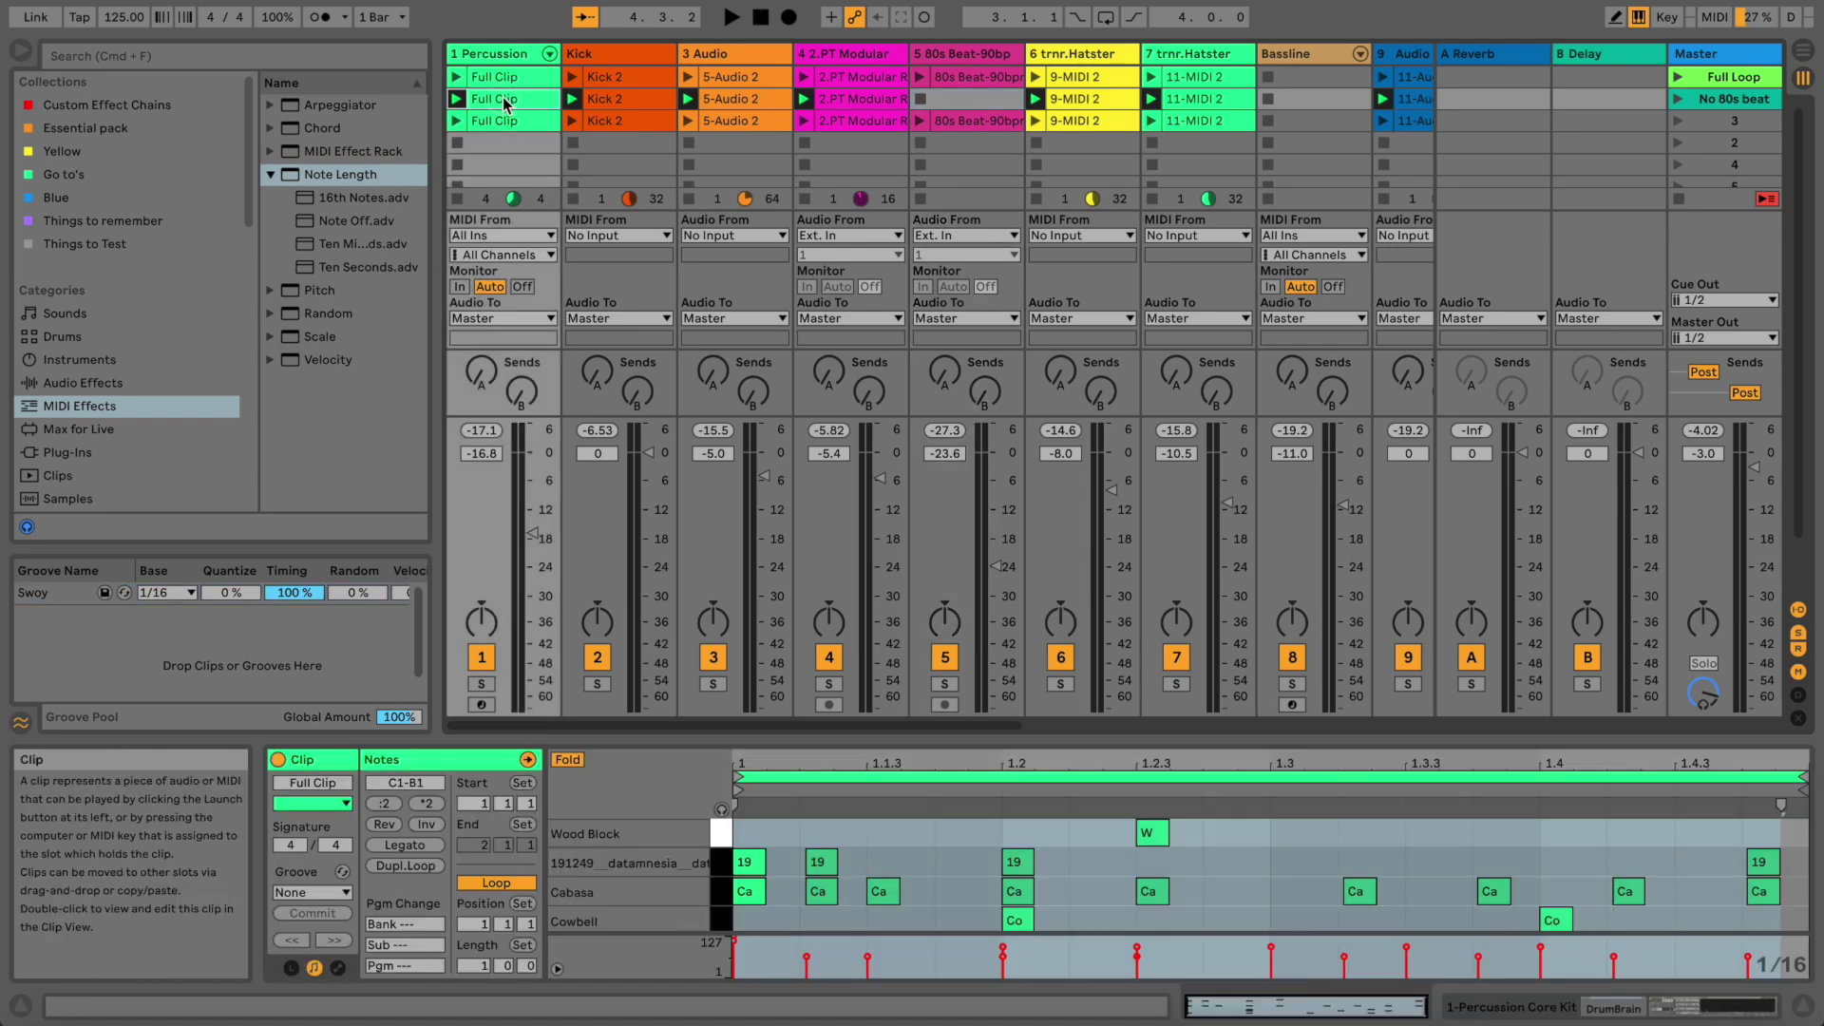
left_click(724, 899)
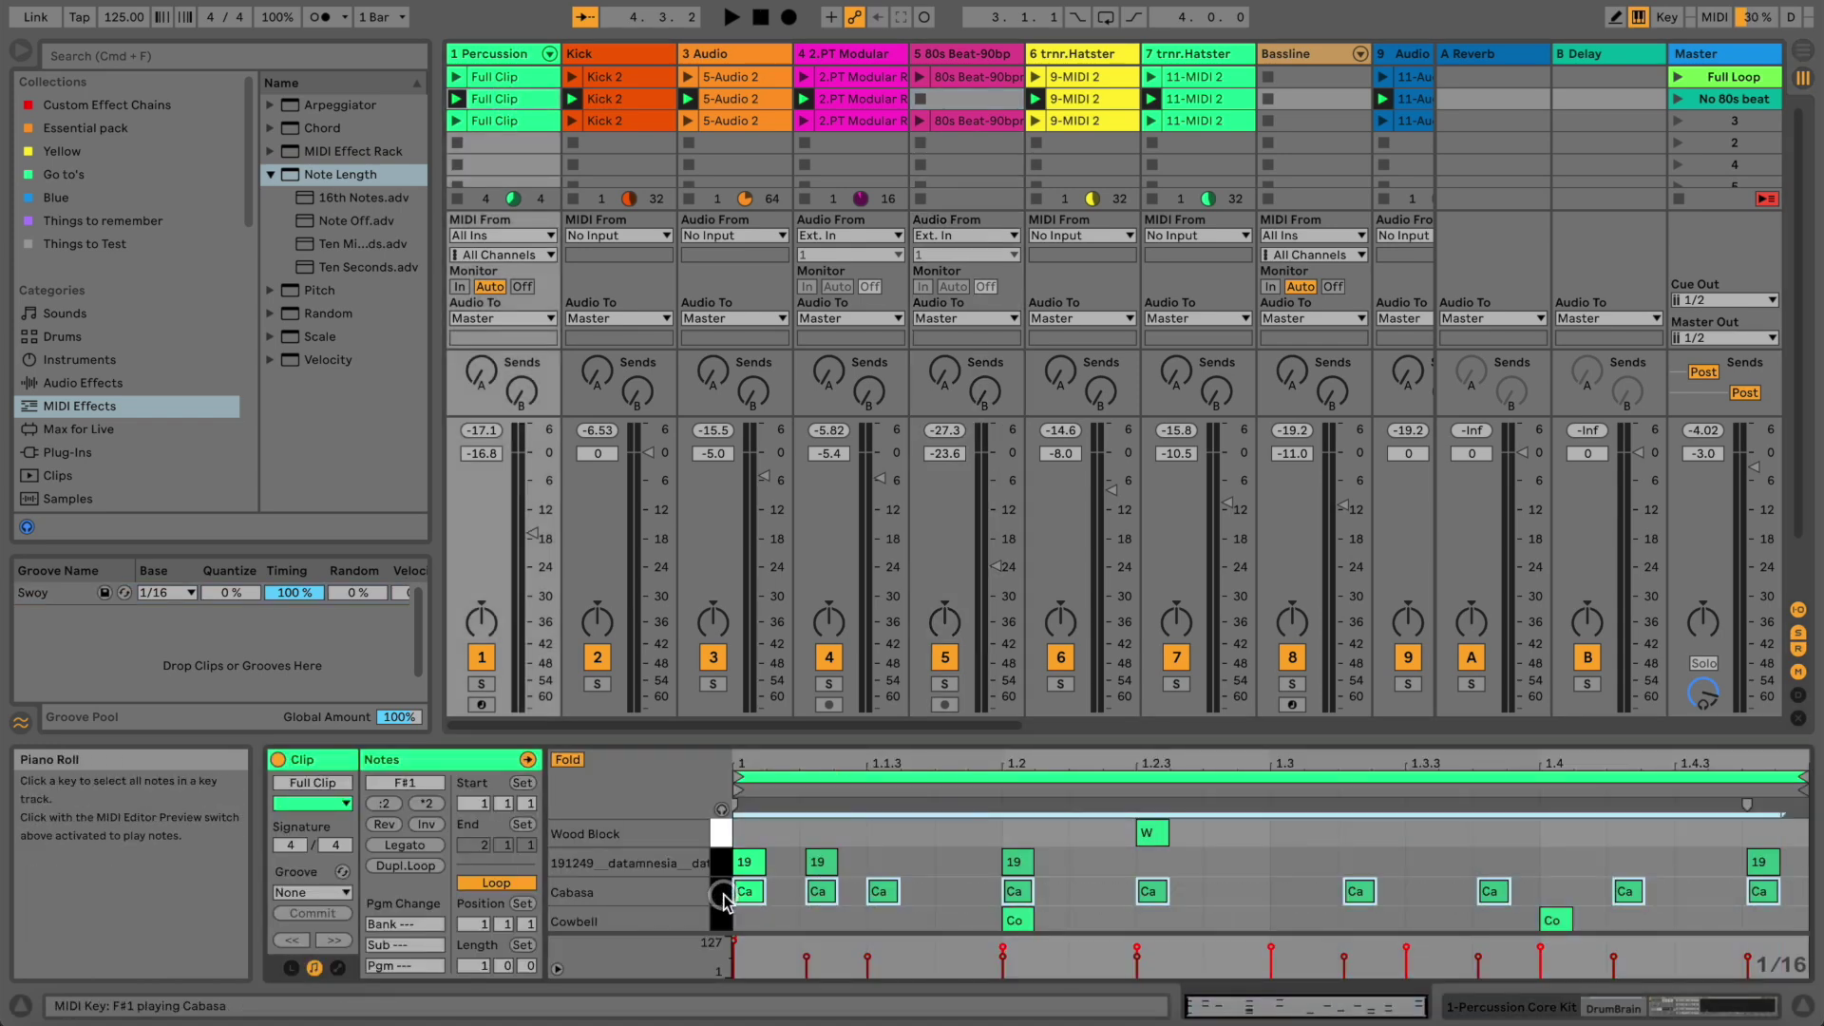
right_click(527, 99)
left_click(640, 452)
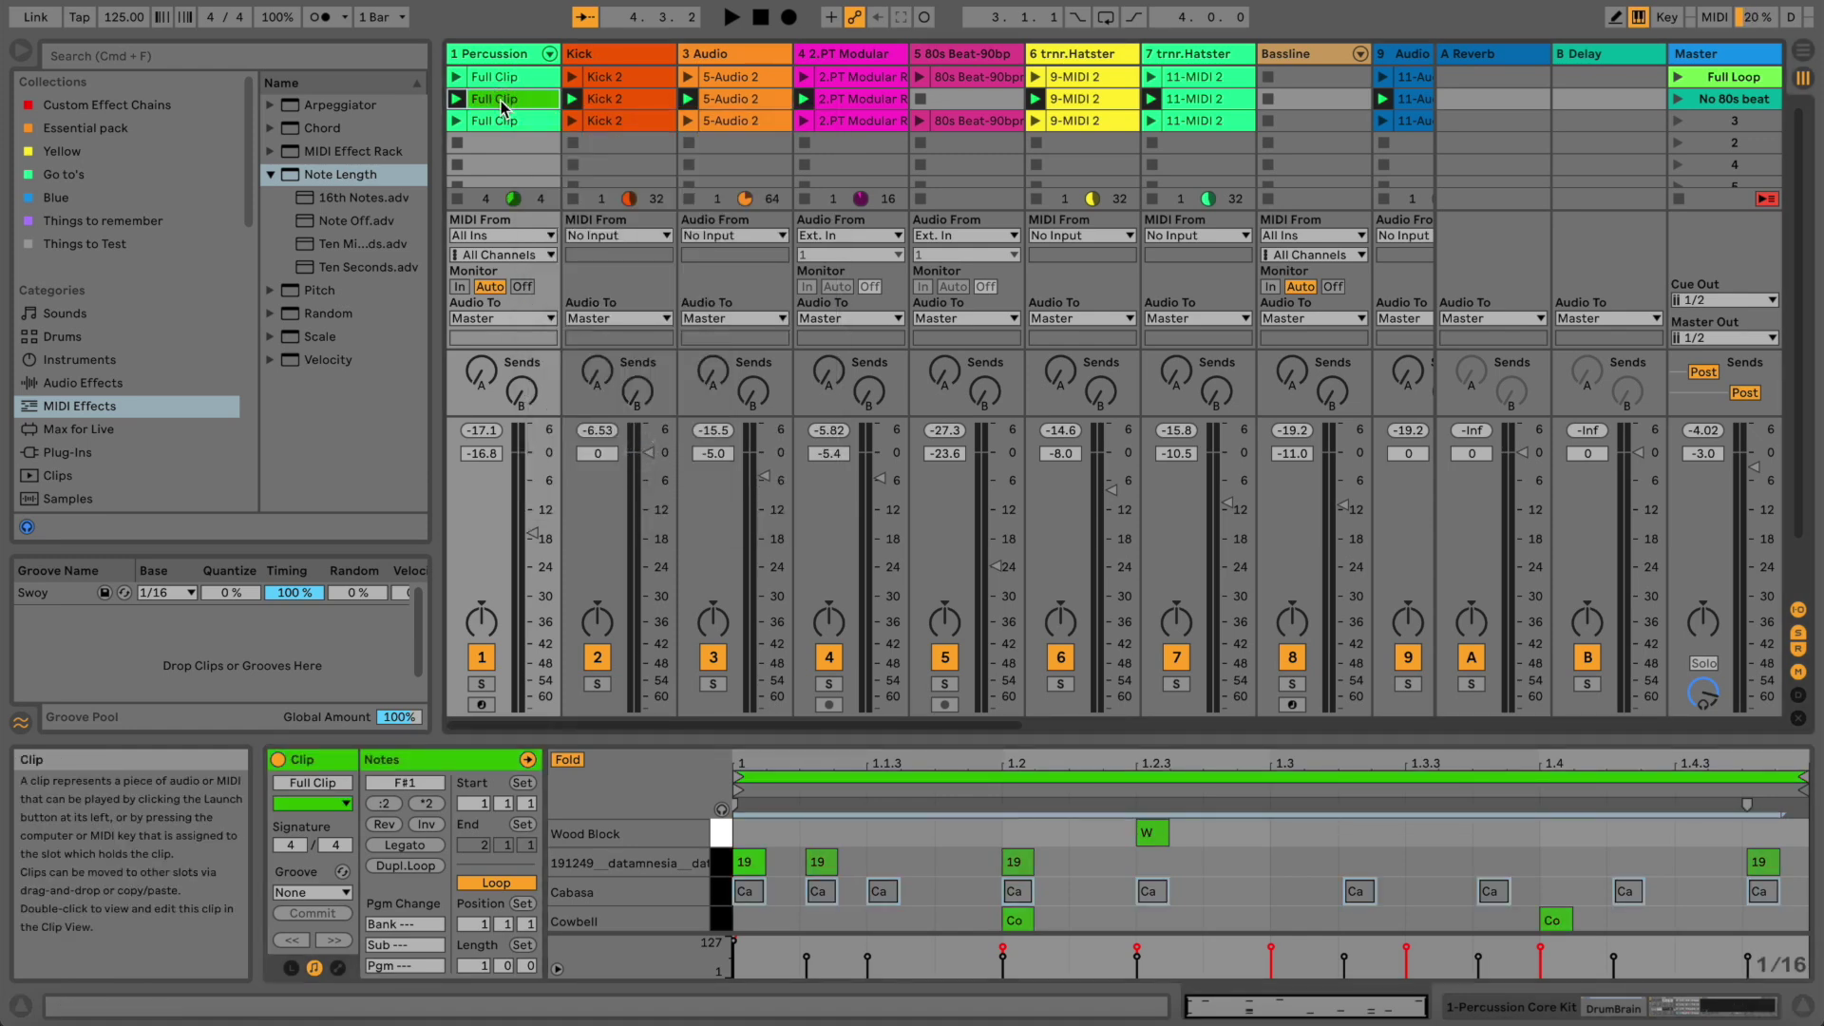
Rename the No 80s beat scene's percussion clip as No cabasa
key("super+r")
type("No ca")
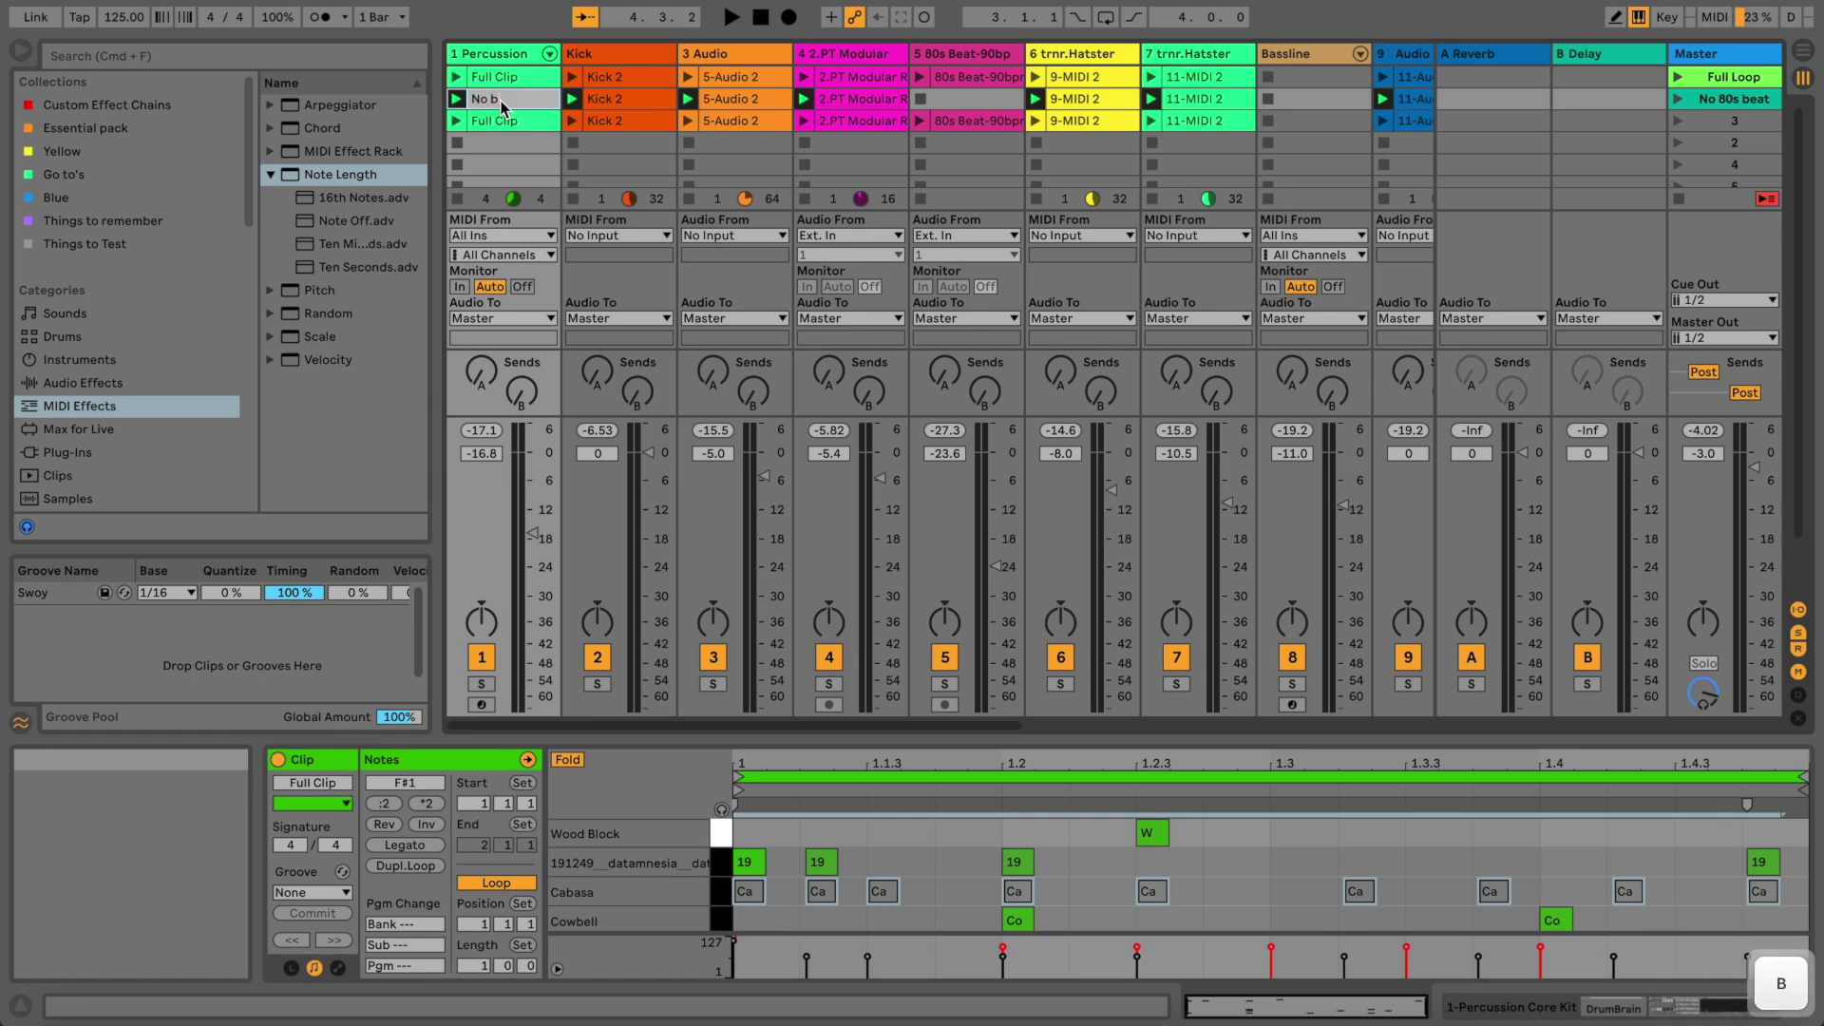
type("basa")
key("Return")
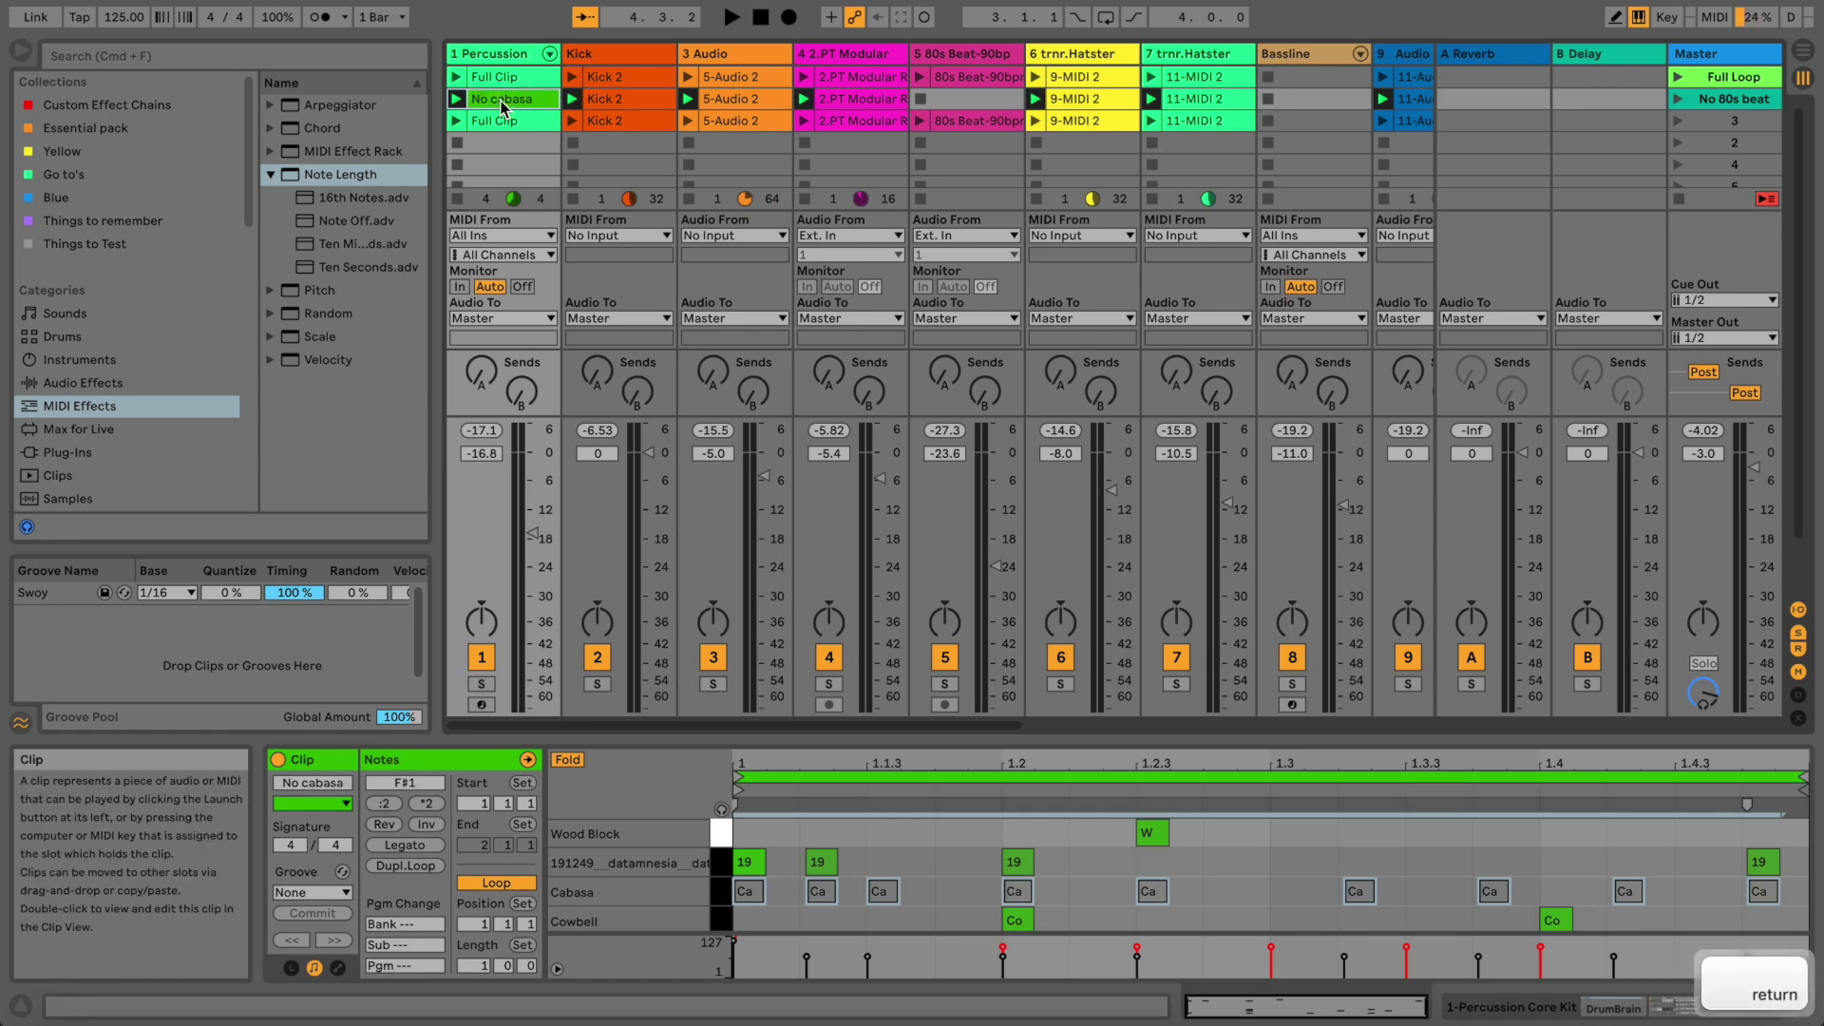
Play the No 80s beat scene together with scene 3's 80s Beat clip, and capture the combination into a new scene
left_click(1677, 99)
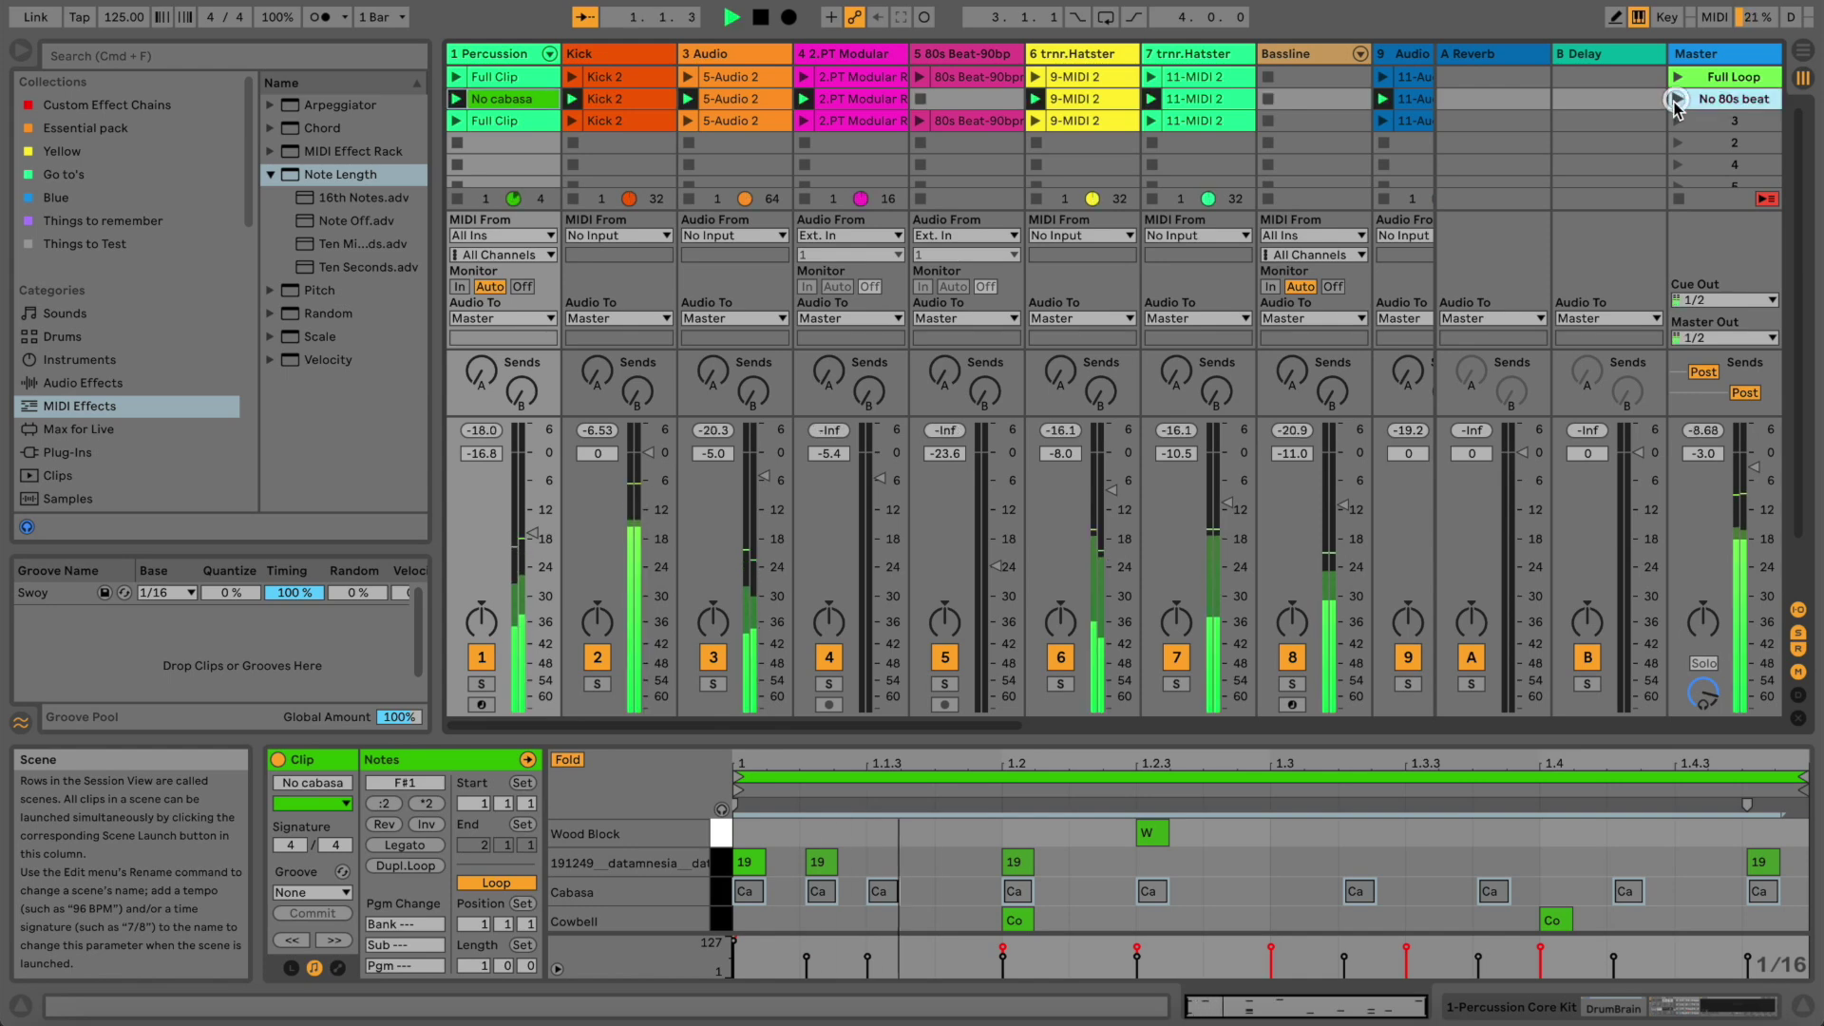
left_click(922, 120)
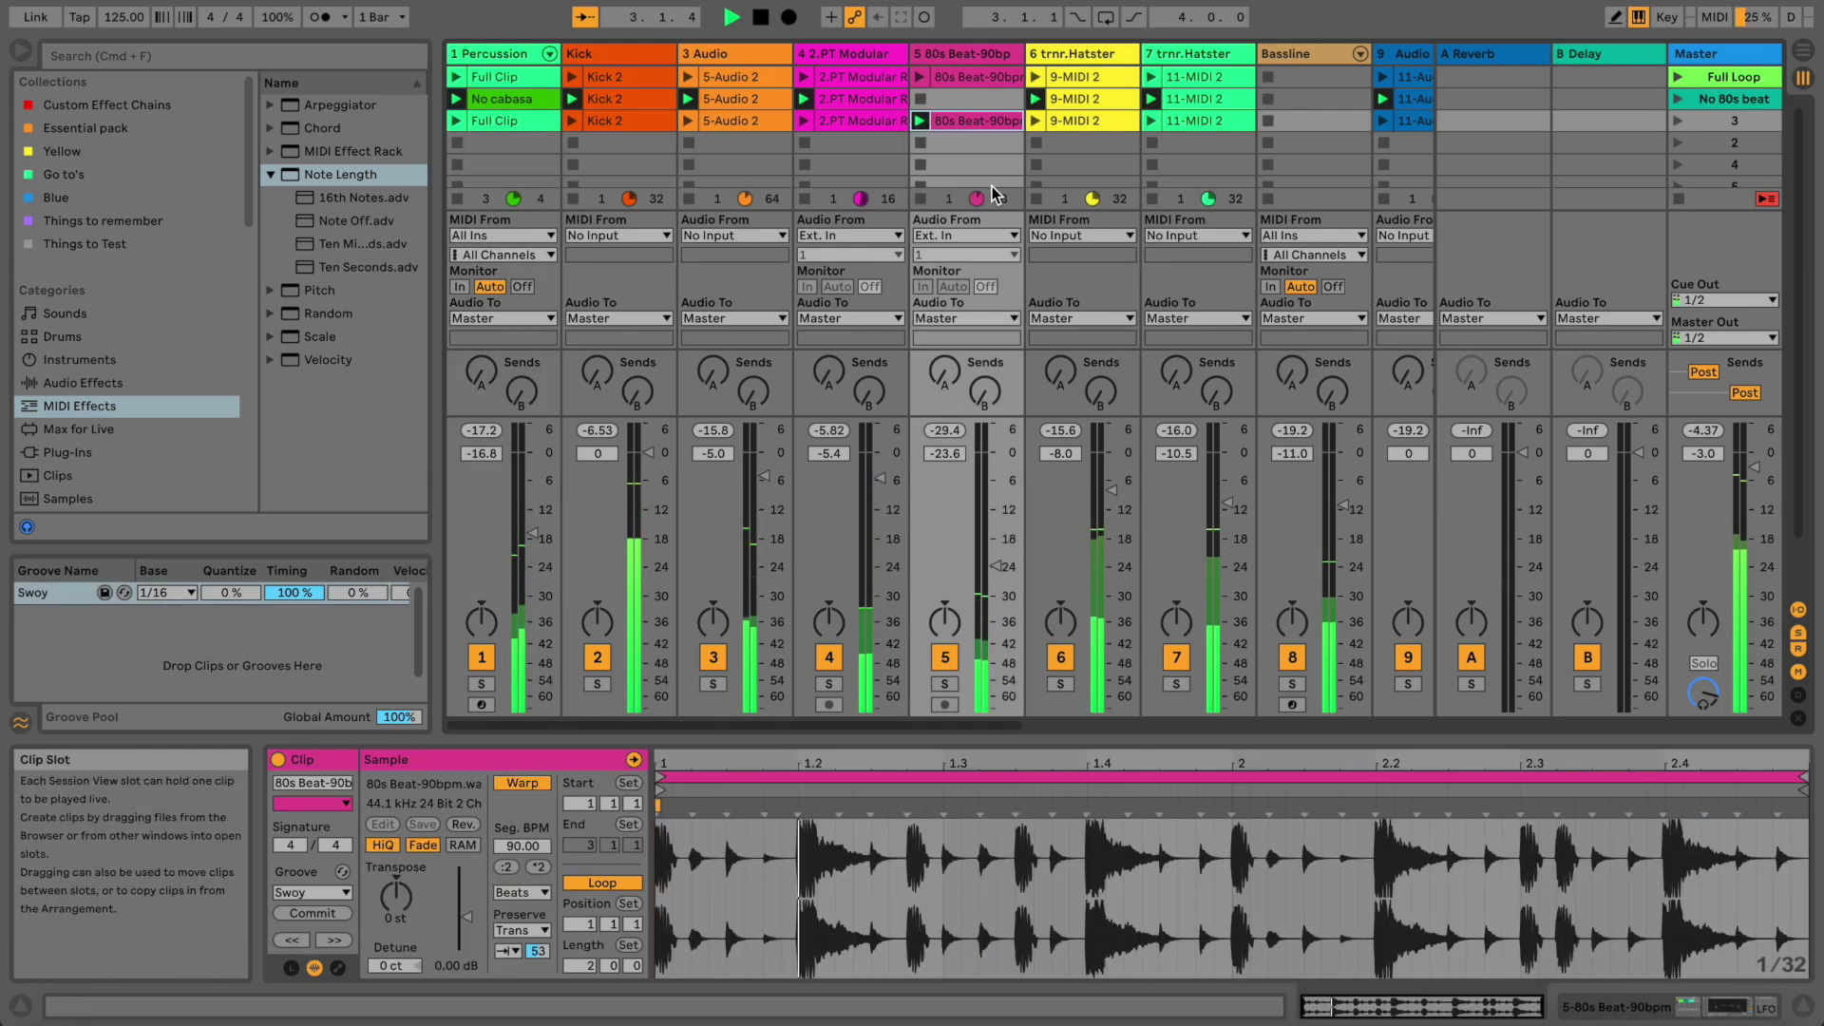
key("super+shift+i")
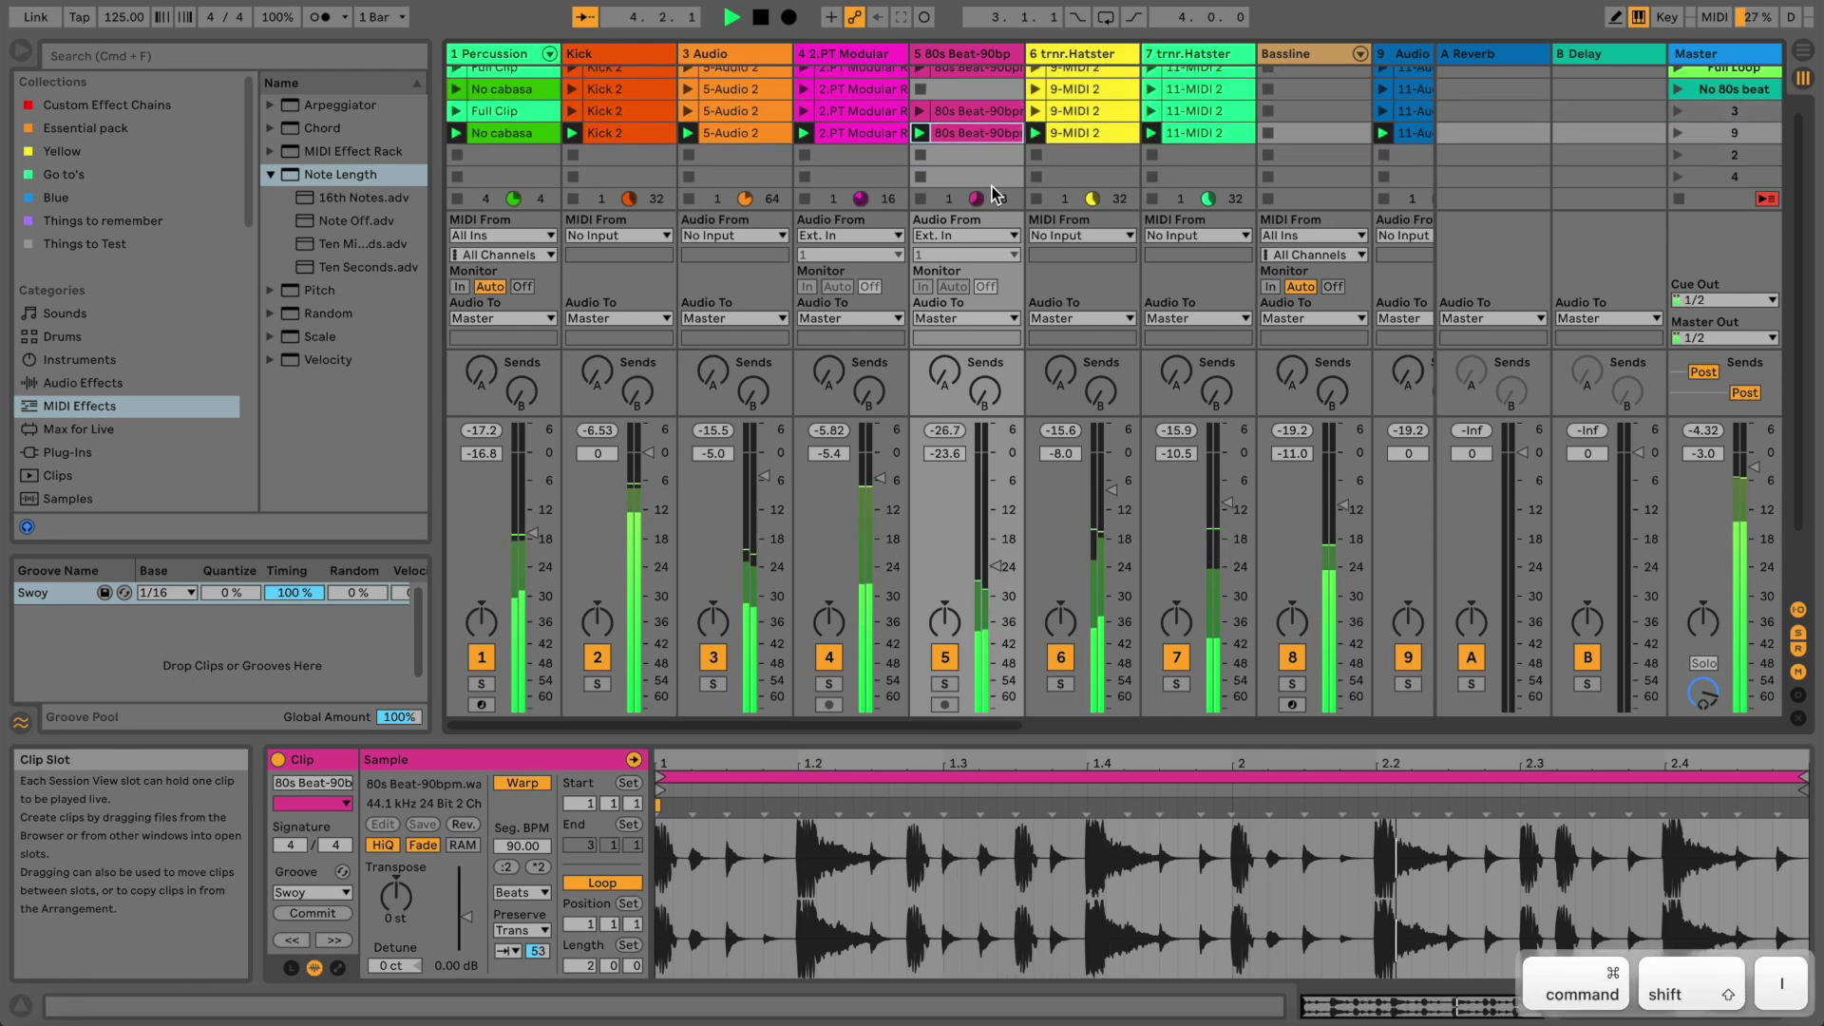
key("space")
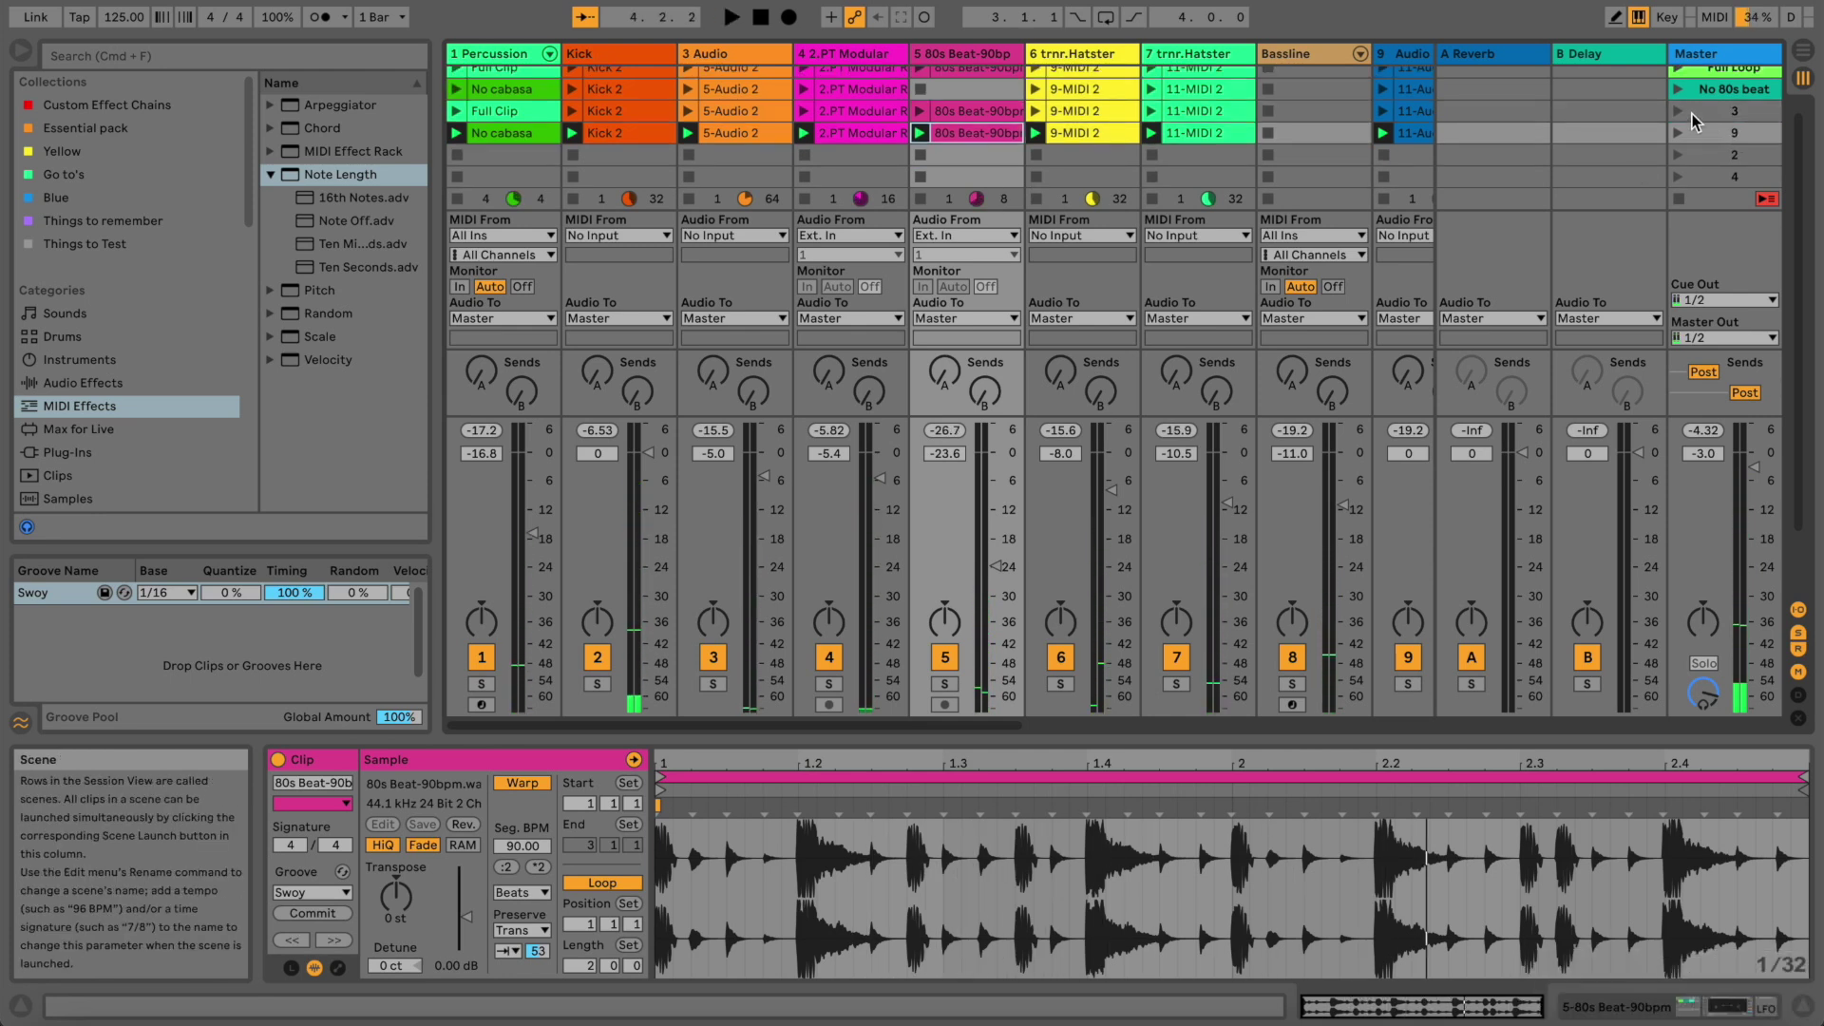
Play scene 3 with the Kick track stopped, and move all E2 notes of its Kick 2 clip down to B1
left_click(1681, 111)
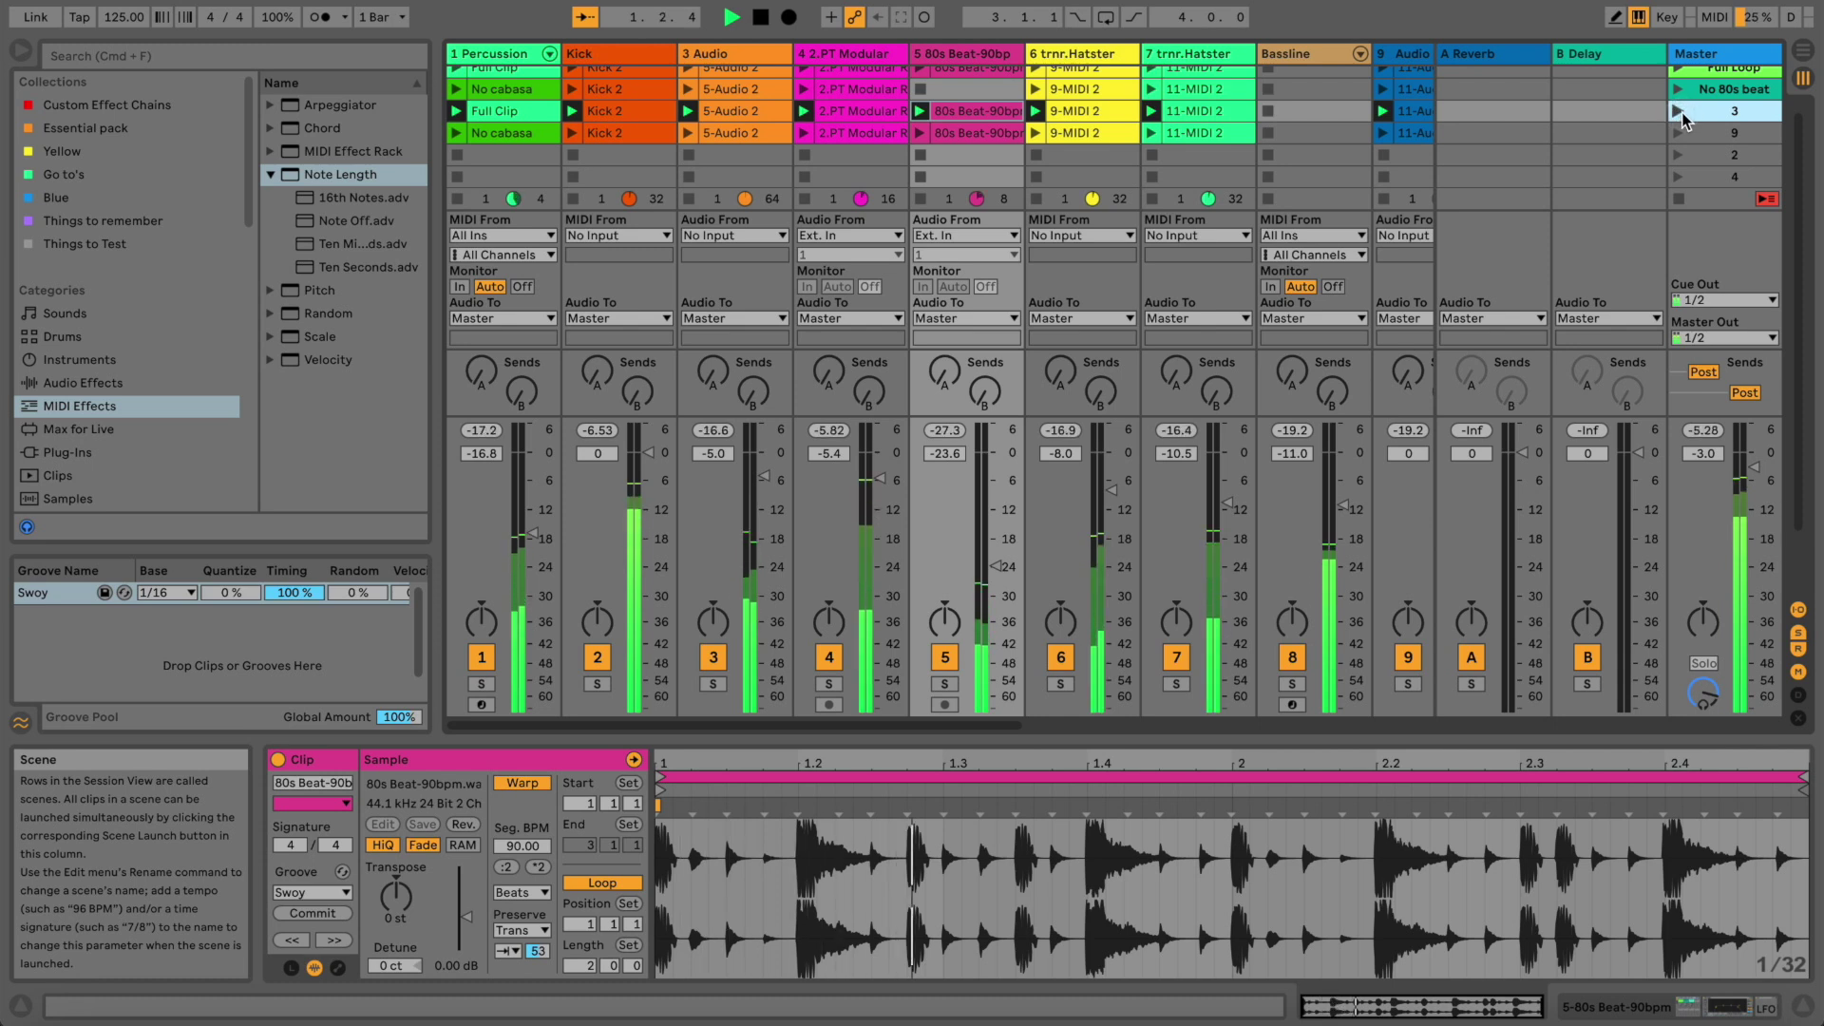
left_click(574, 196)
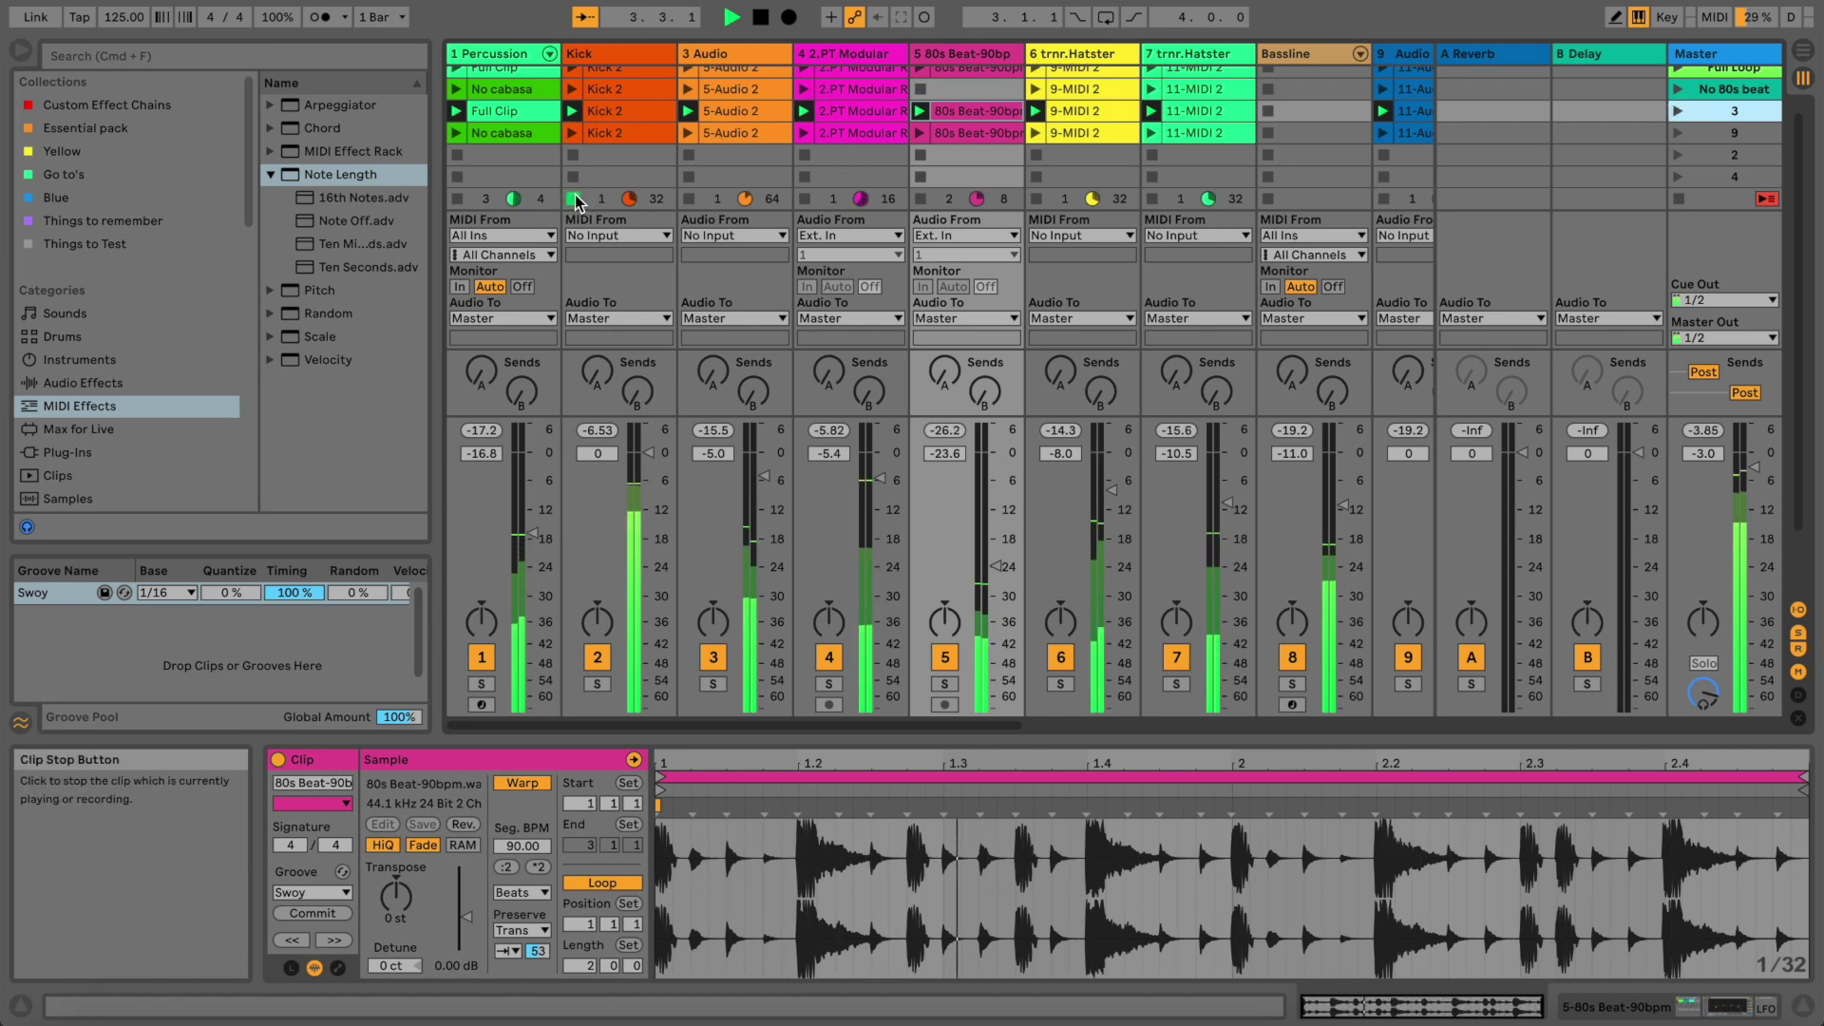
left_click(613, 112)
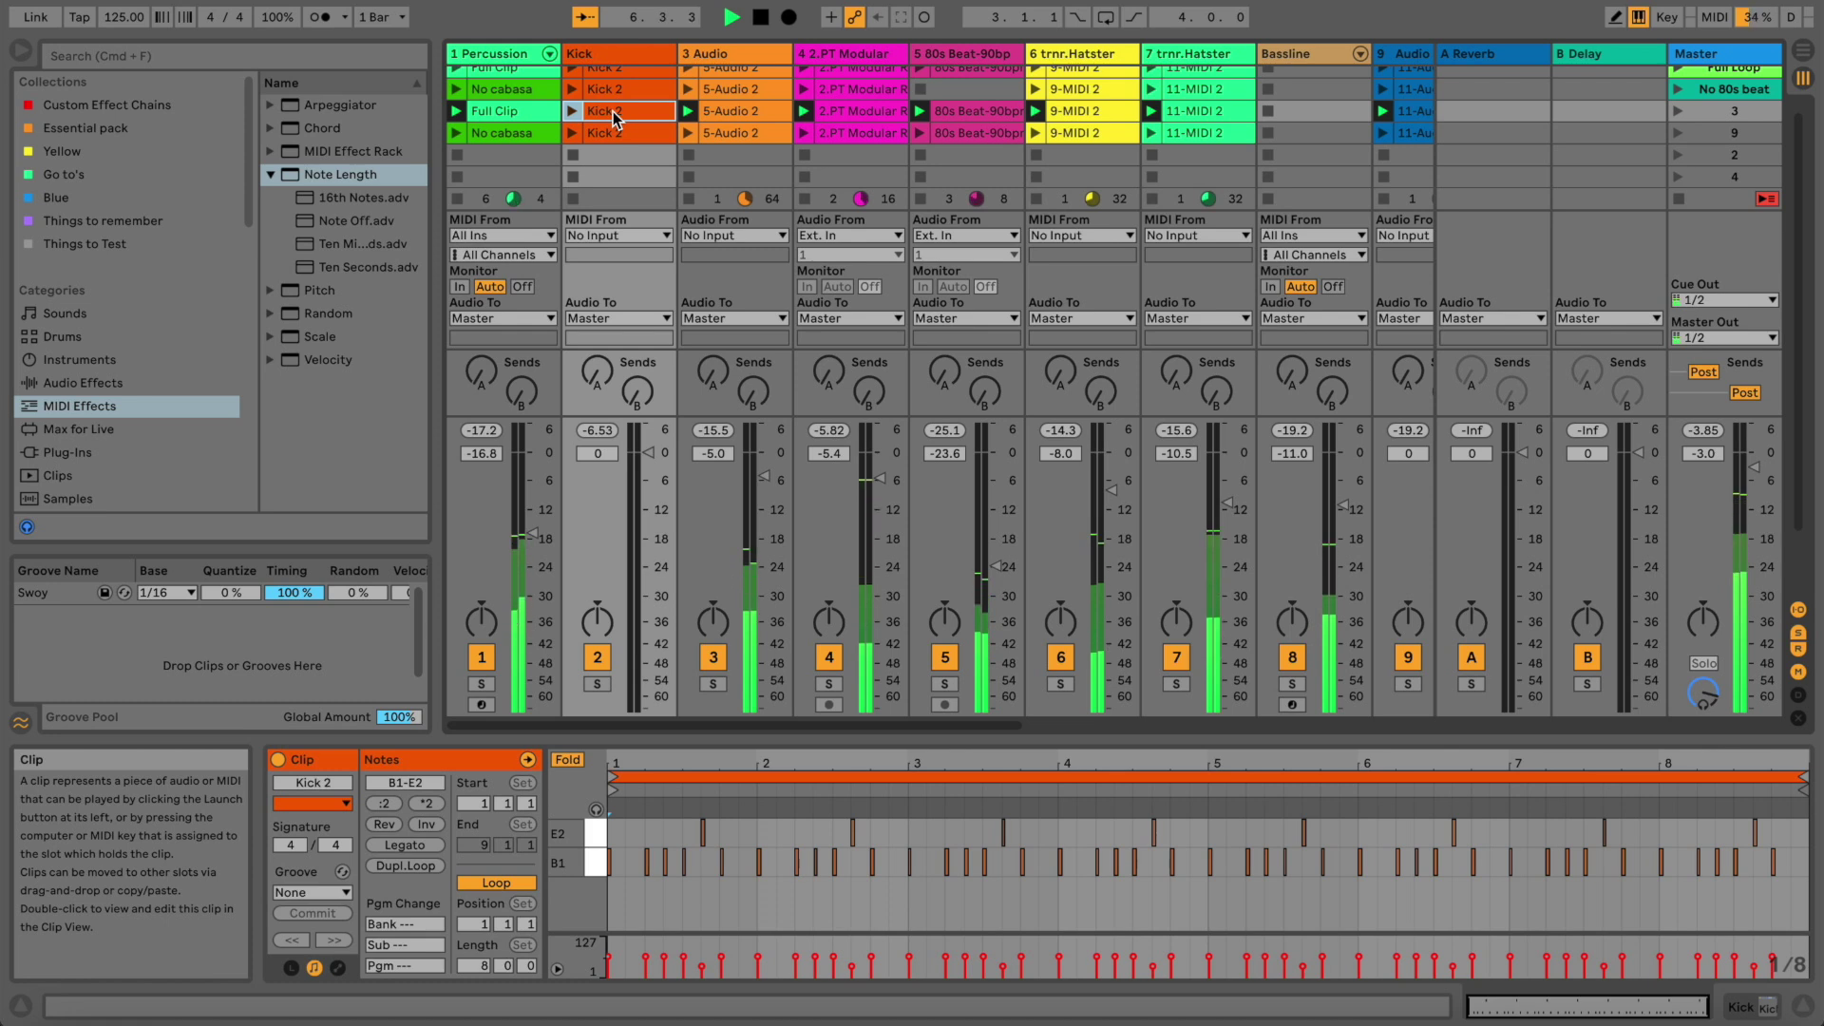
key("space")
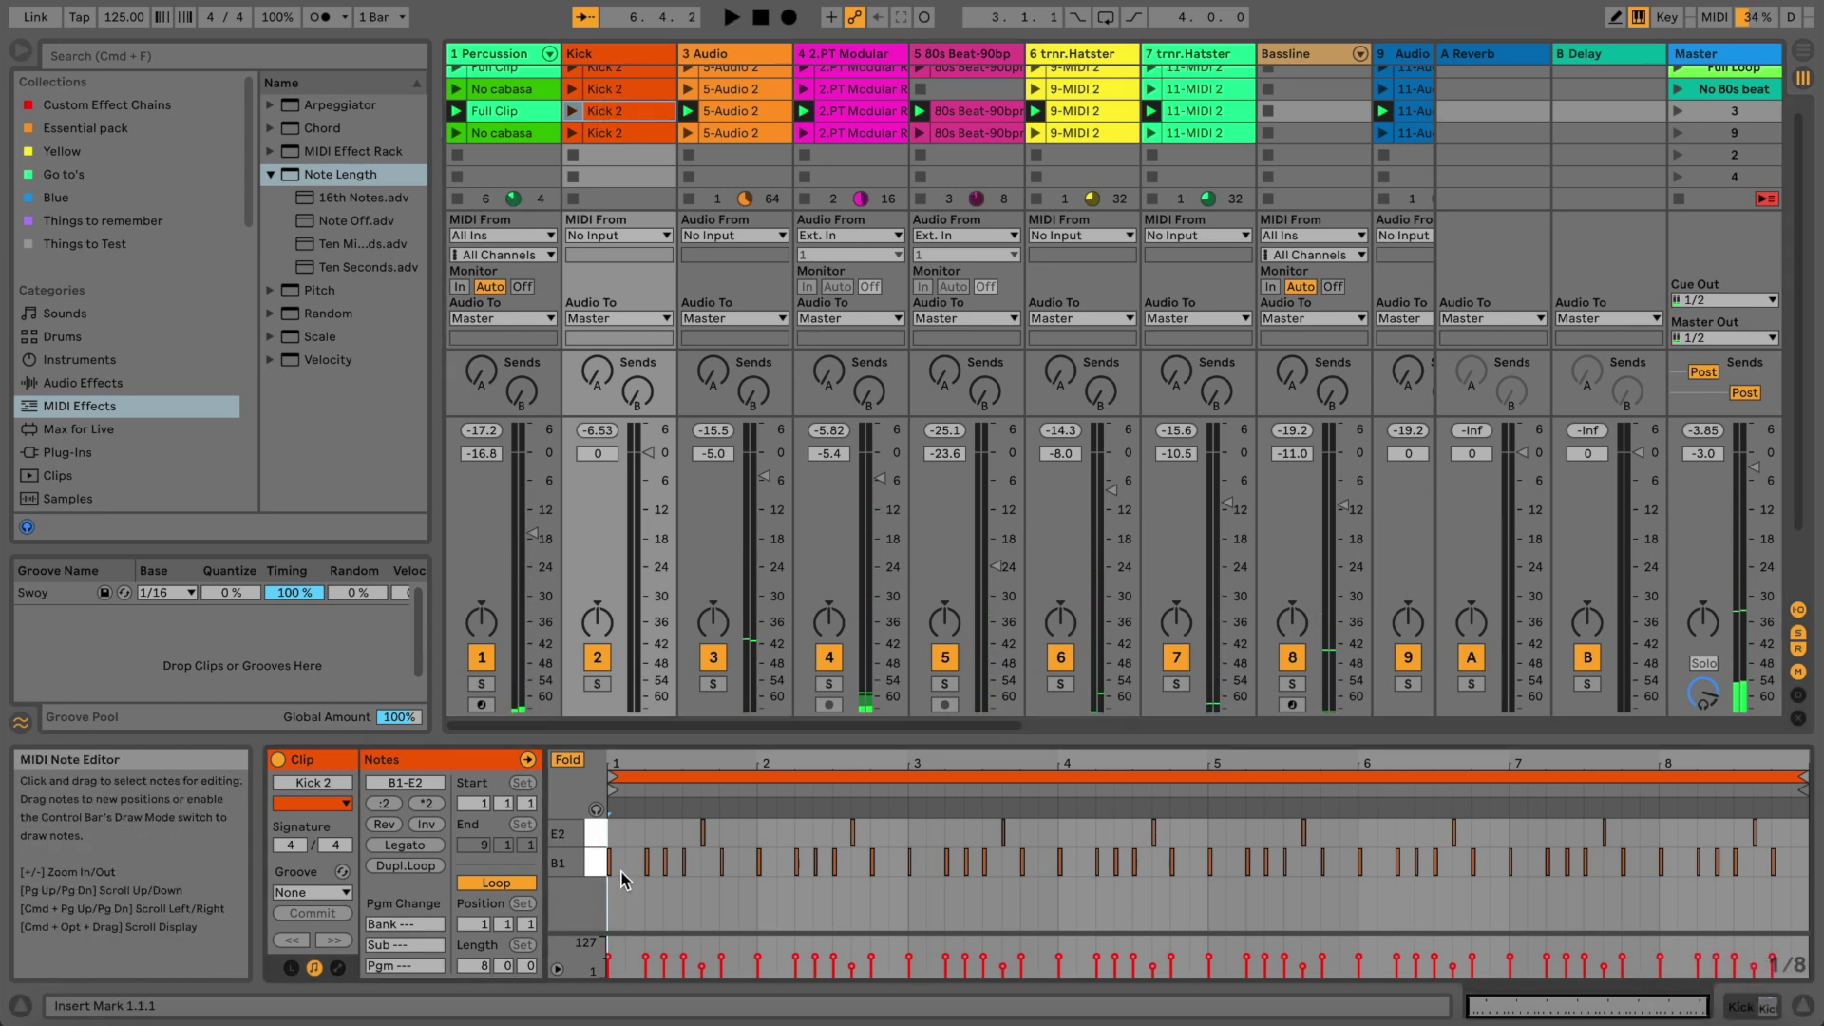
left_click(589, 859)
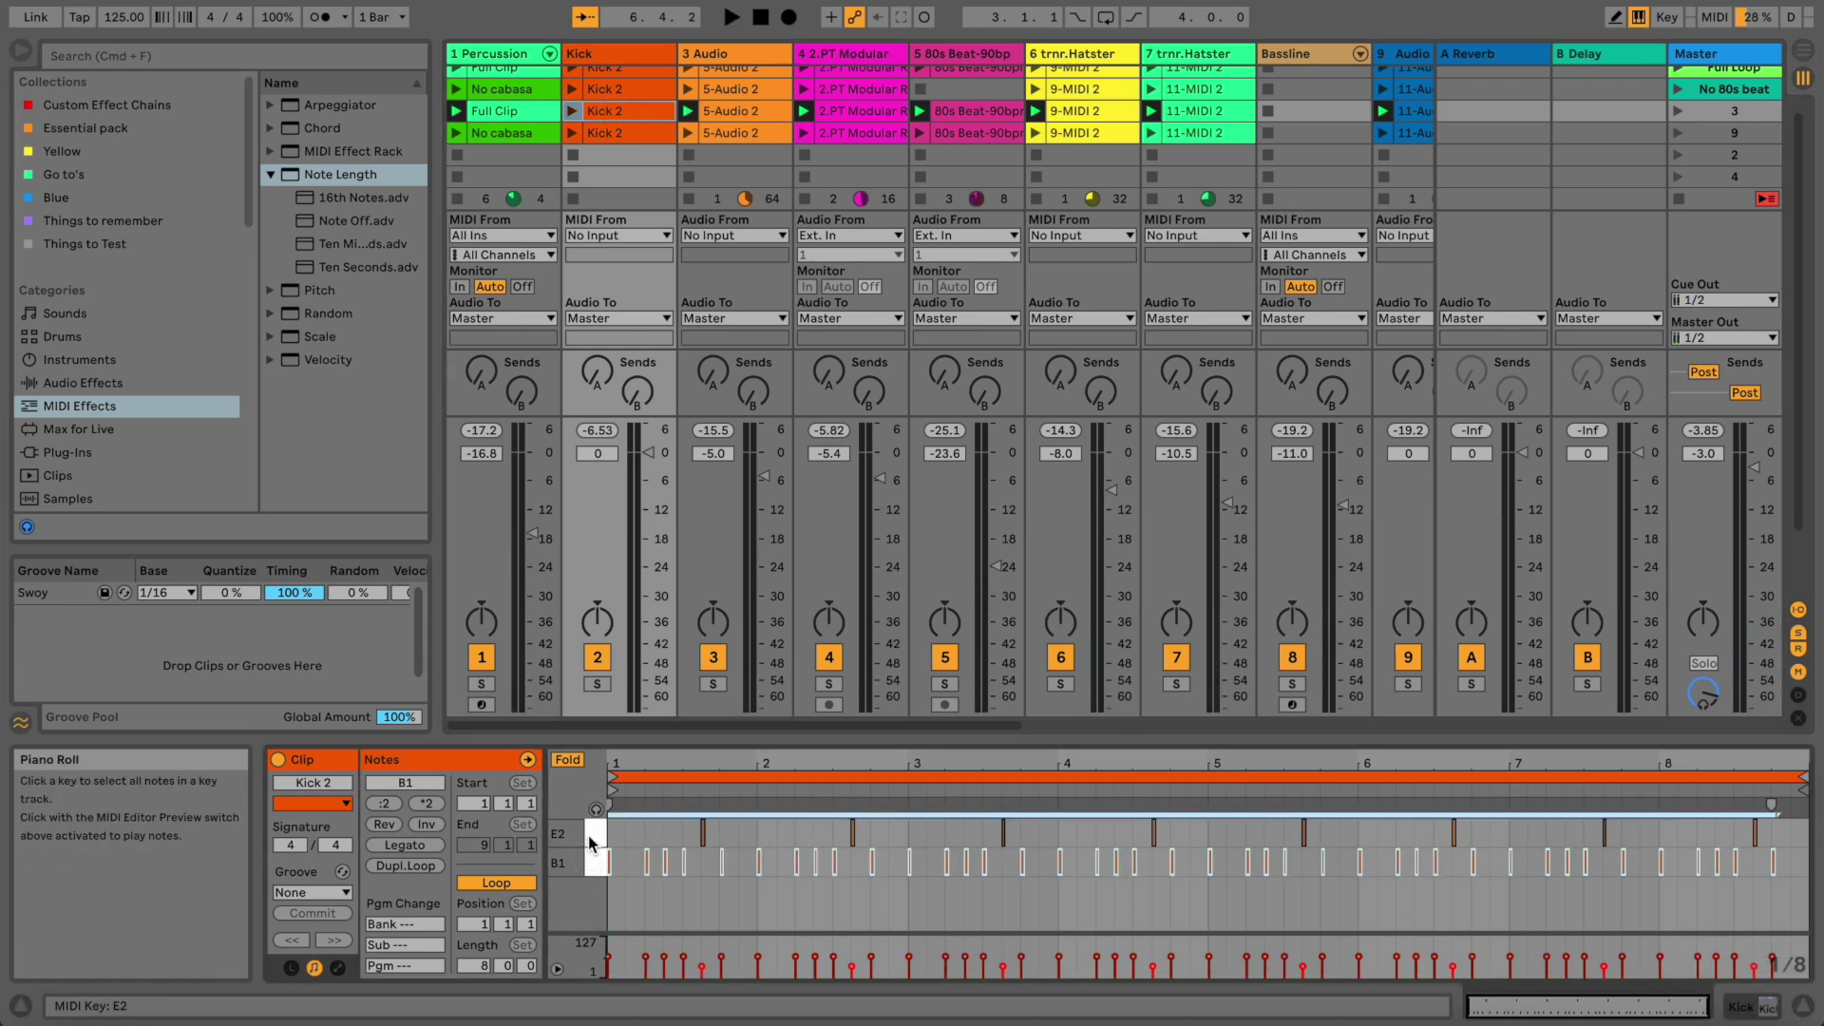
left_click(595, 835)
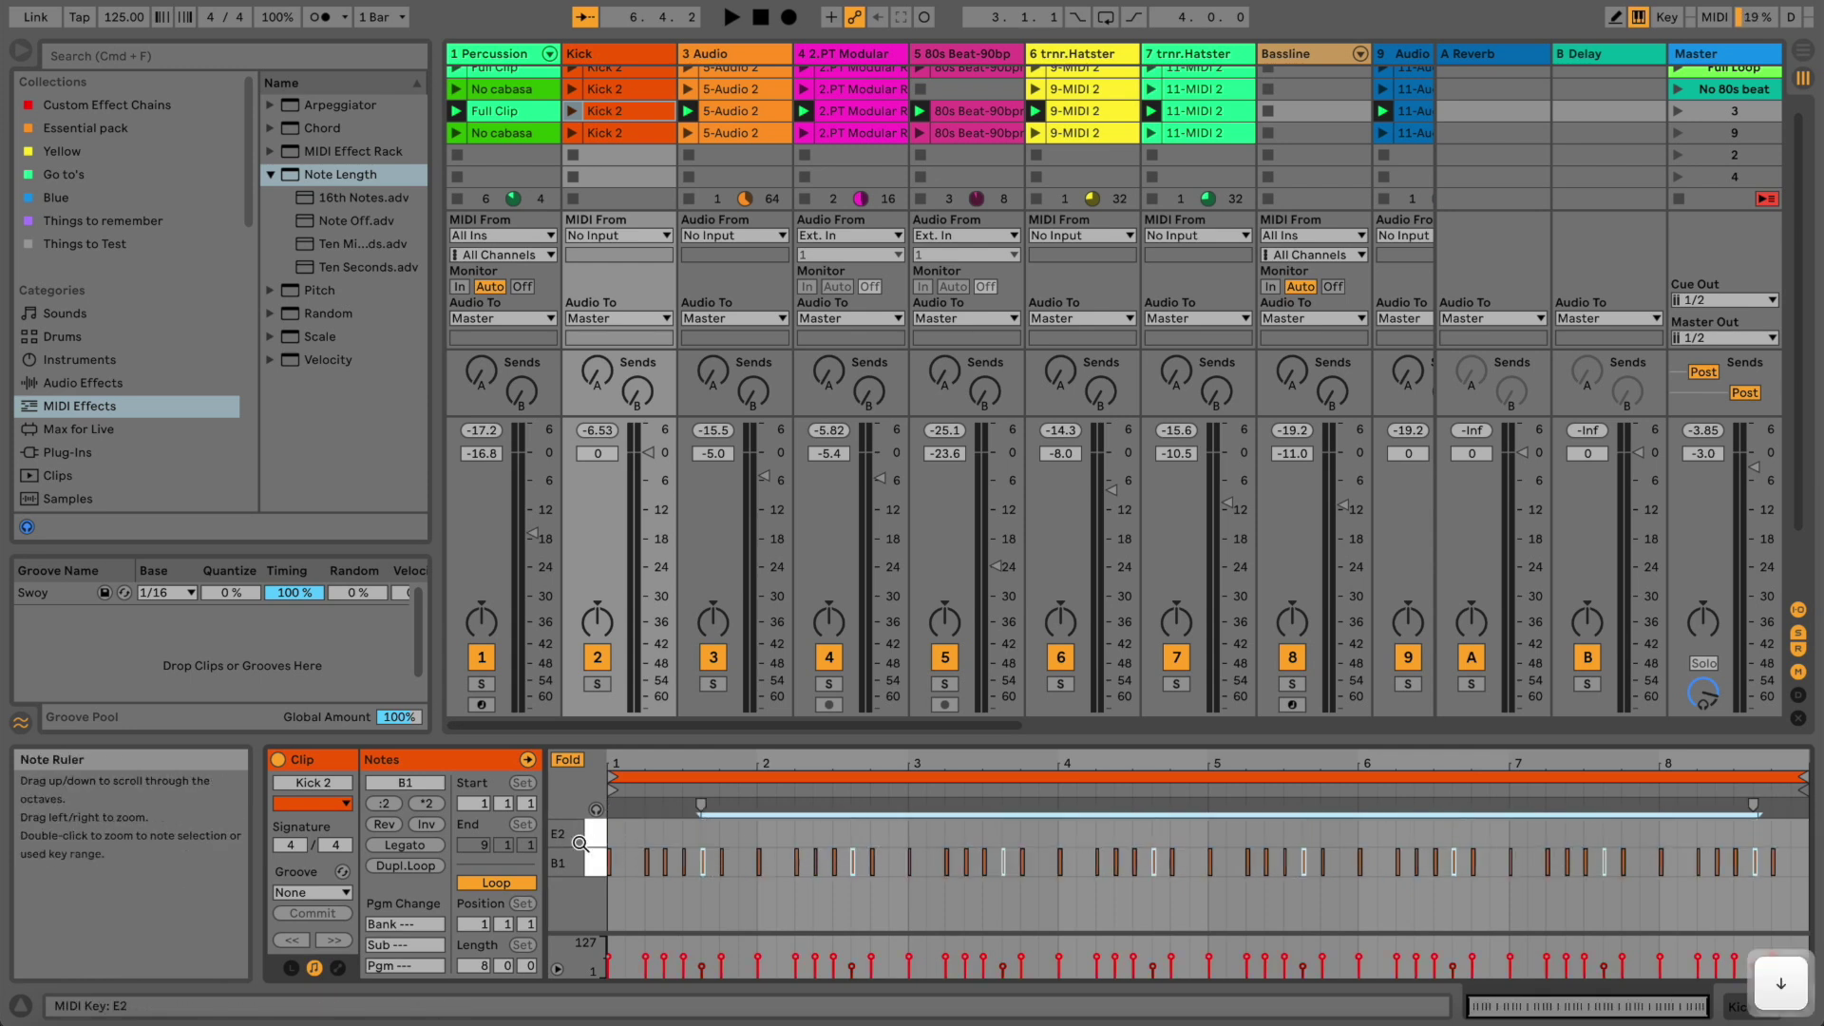
Colour scene 3's kick clip tan and rename it as Kick Variation
right_click(658, 110)
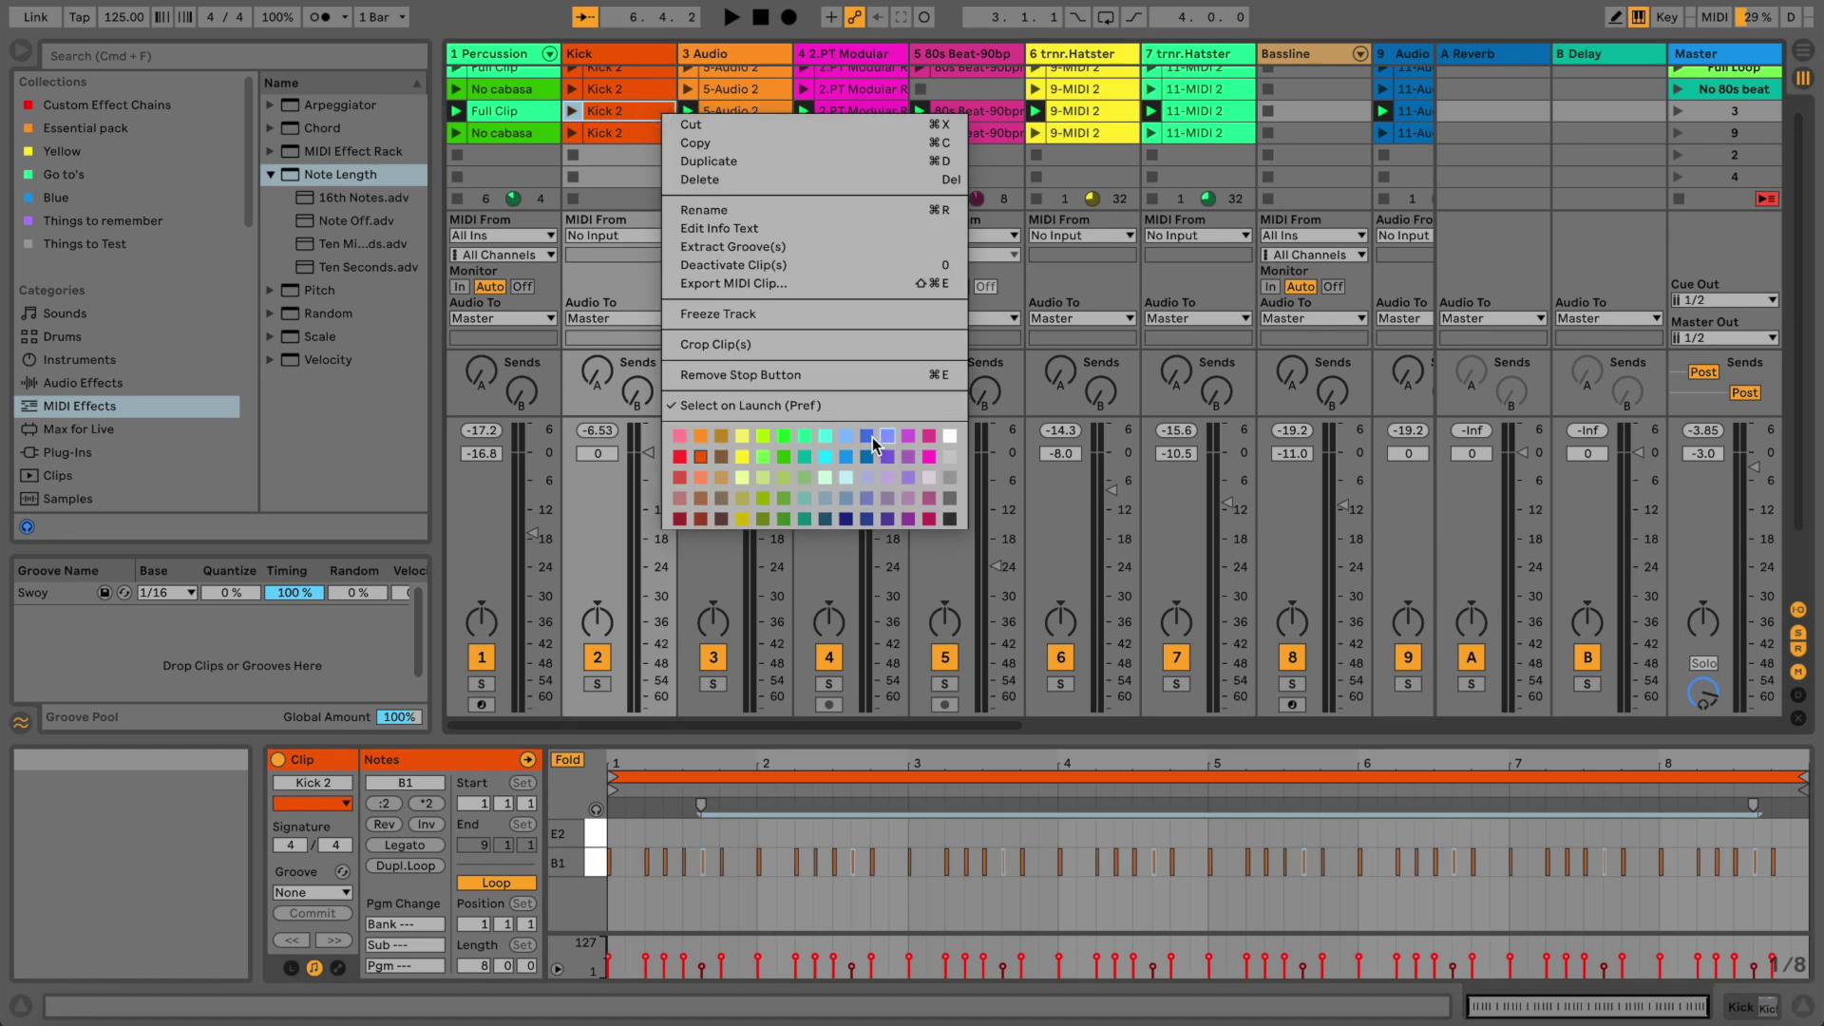
left_click(740, 474)
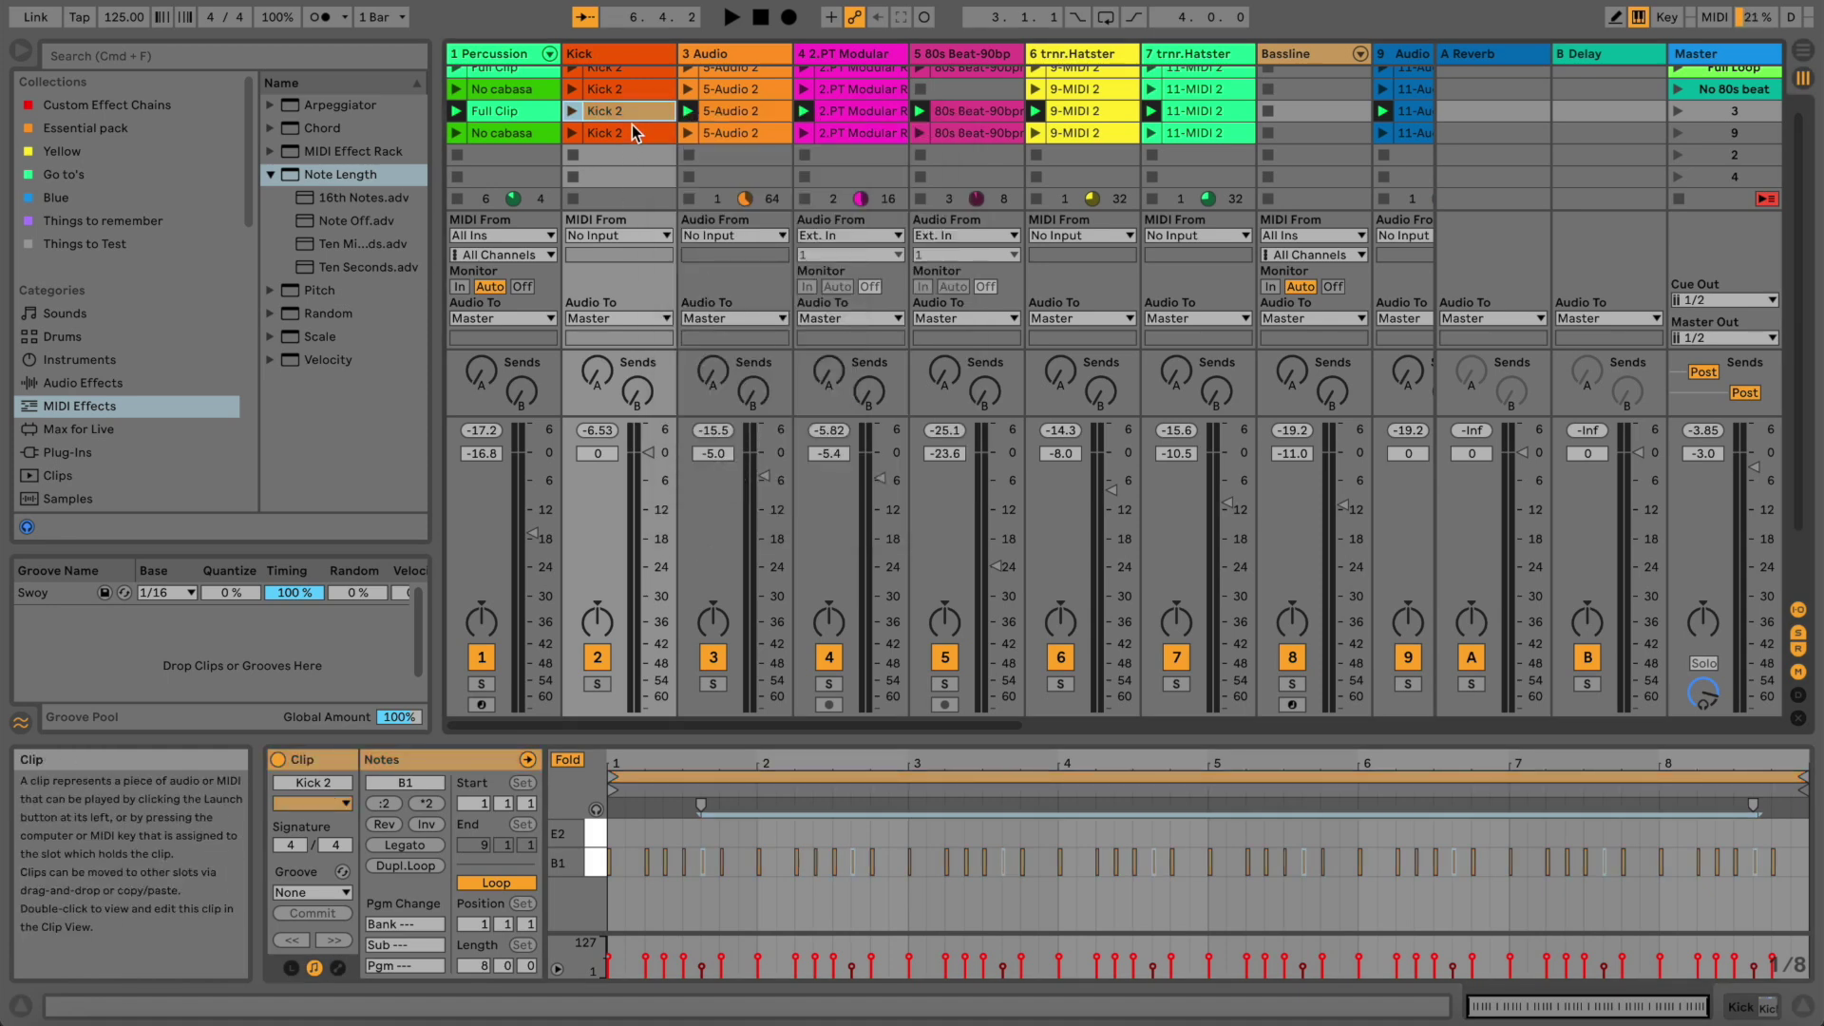
key("super+r")
type("Kick")
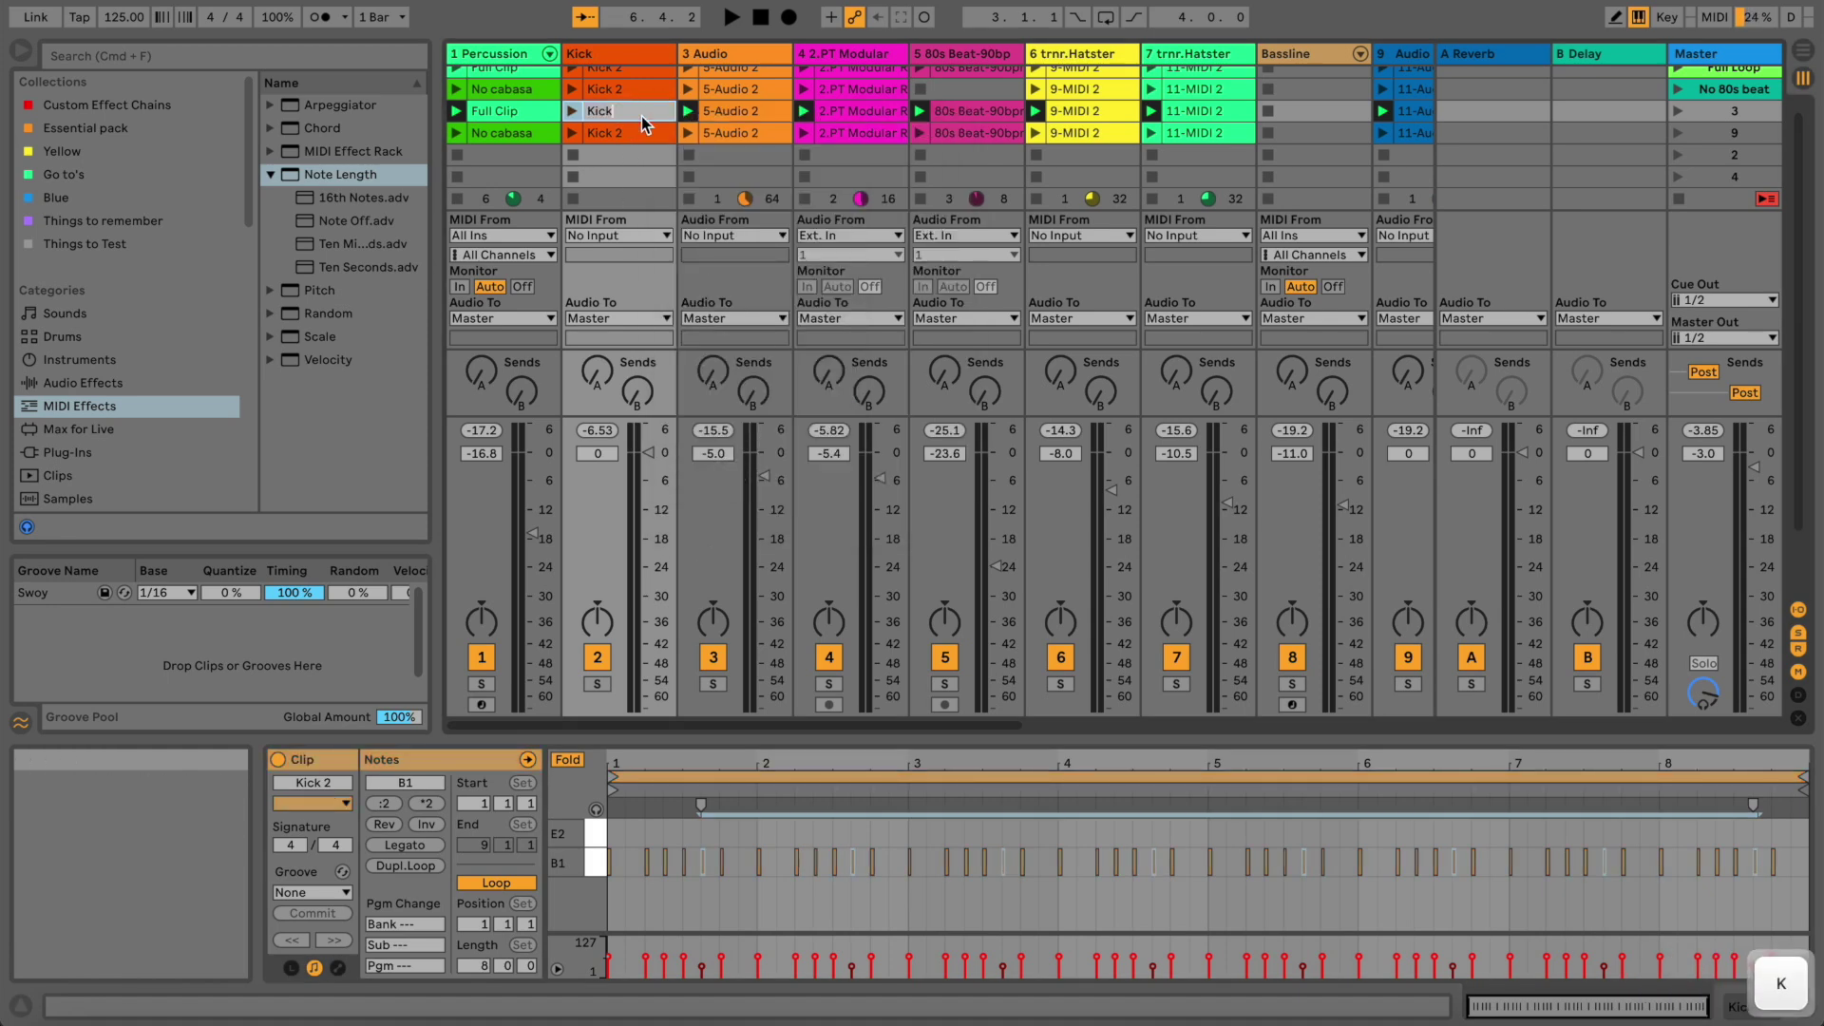
type(" Variation")
key("Return")
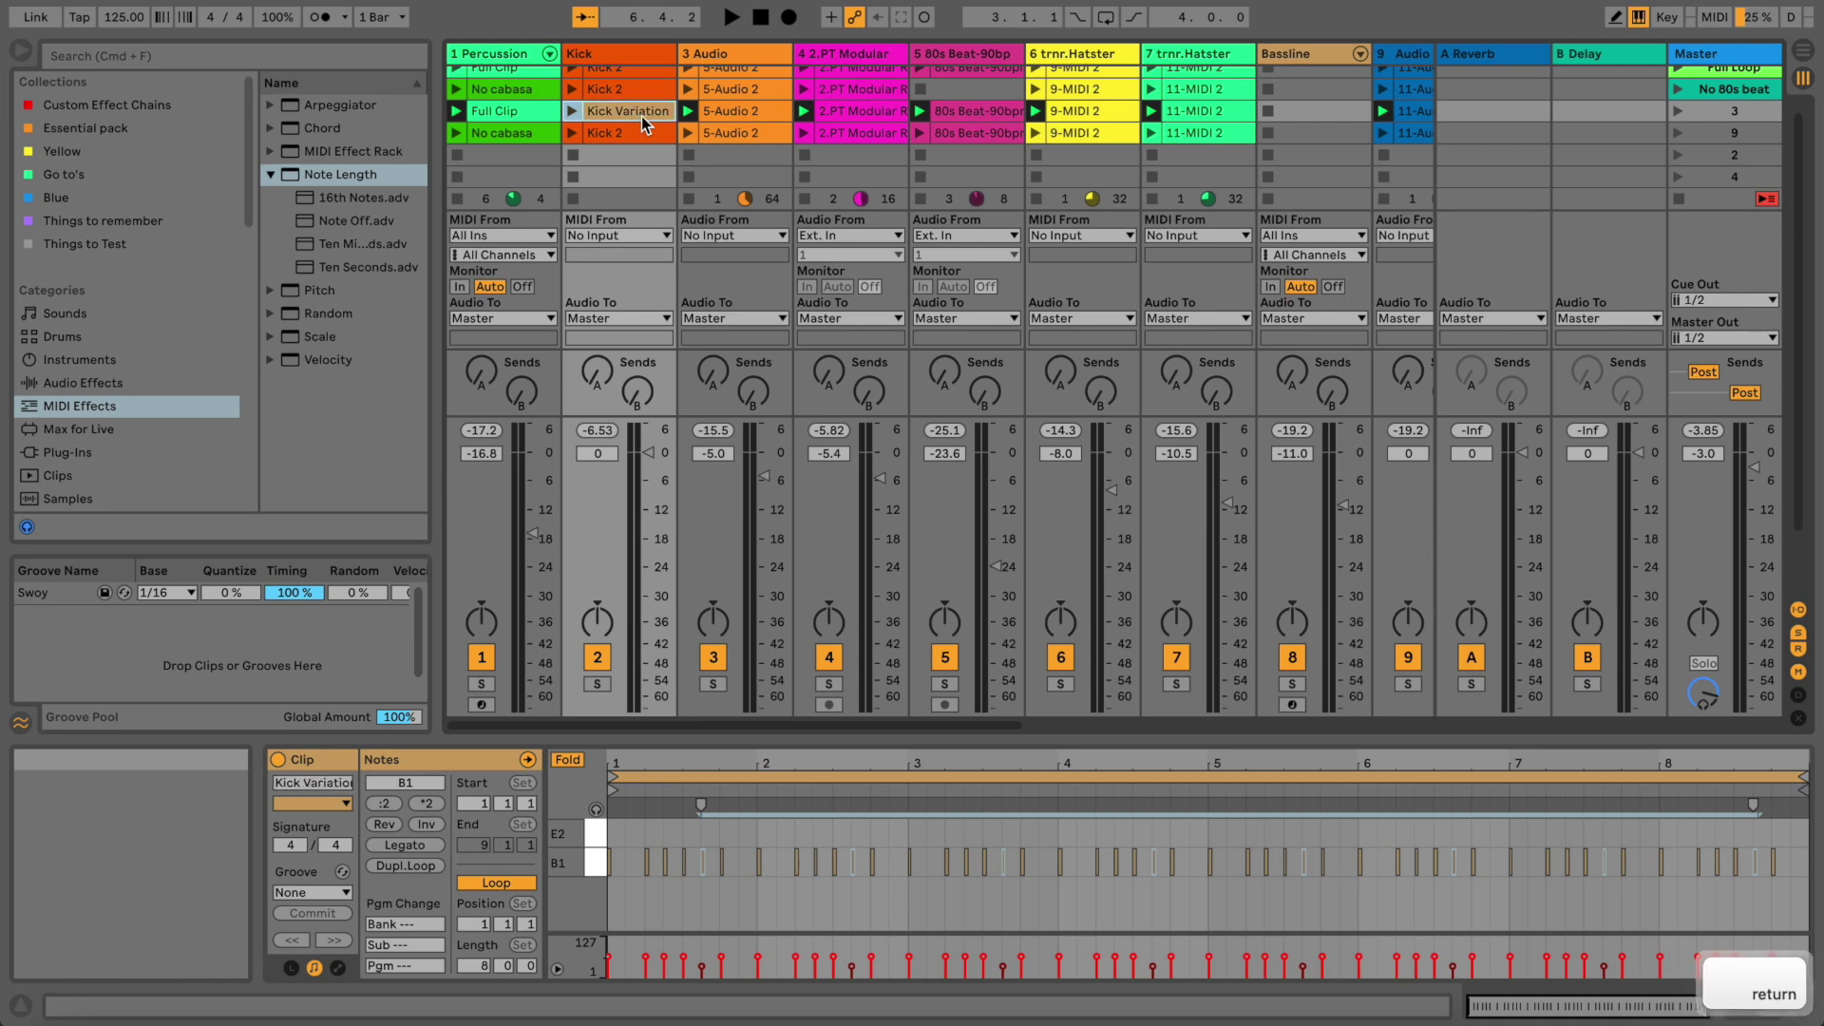
Play scene 3 briefly, stop playback, and solo the trnr.Hatster track 7
left_click(1677, 111)
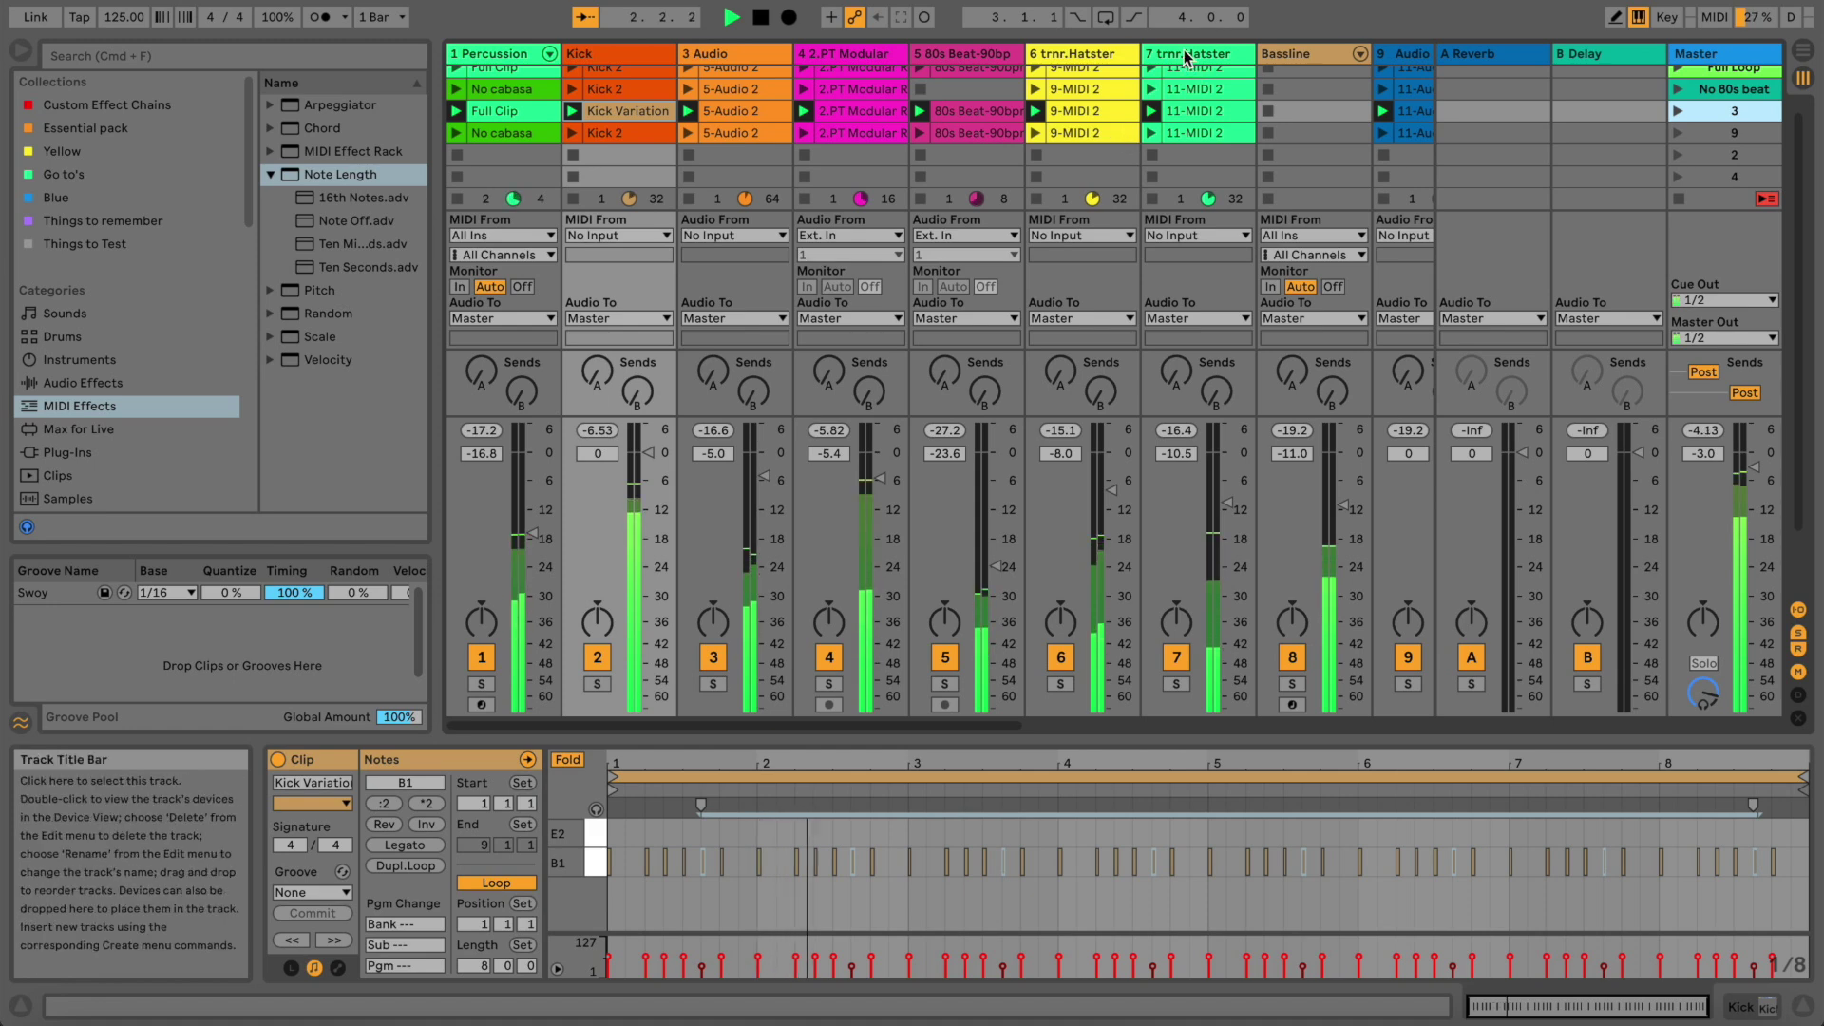
left_click(1147, 653)
key("space")
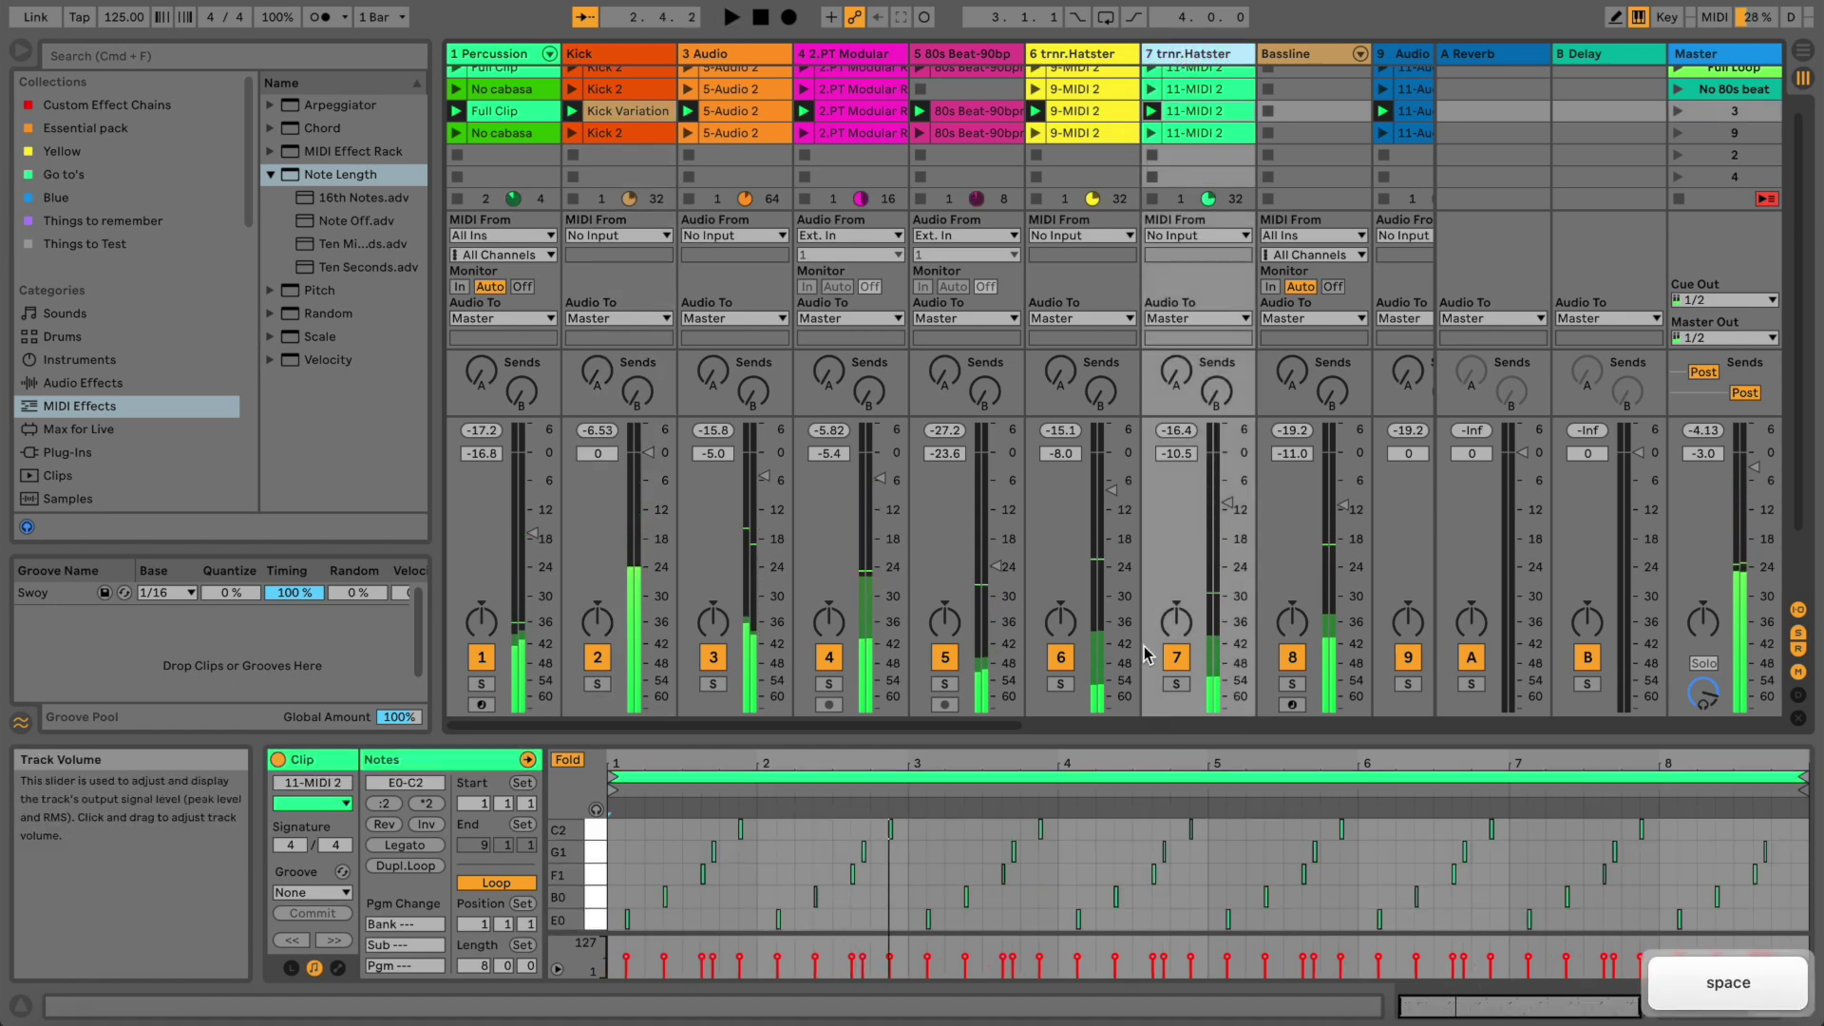
left_click(1176, 685)
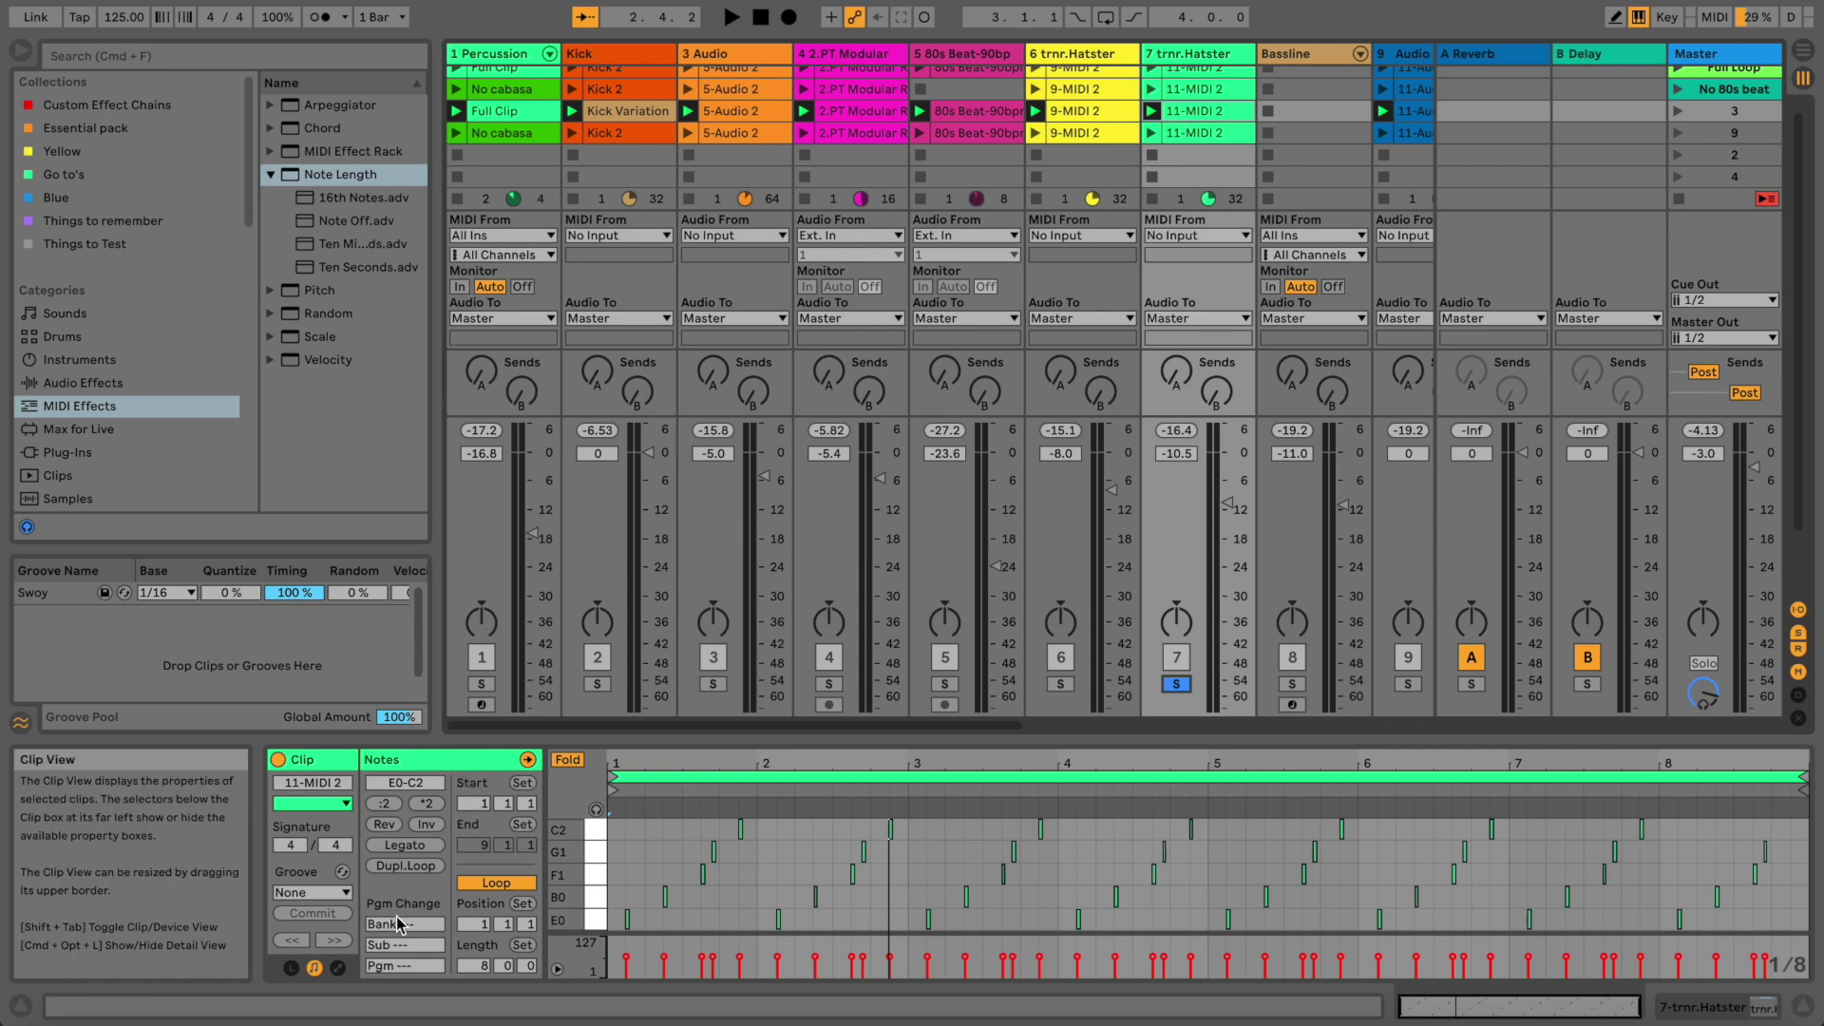
Show the trnr.Hatster Decay envelope of scene 3's 11-MIDI 2 clip on track 7
left_click(335, 967)
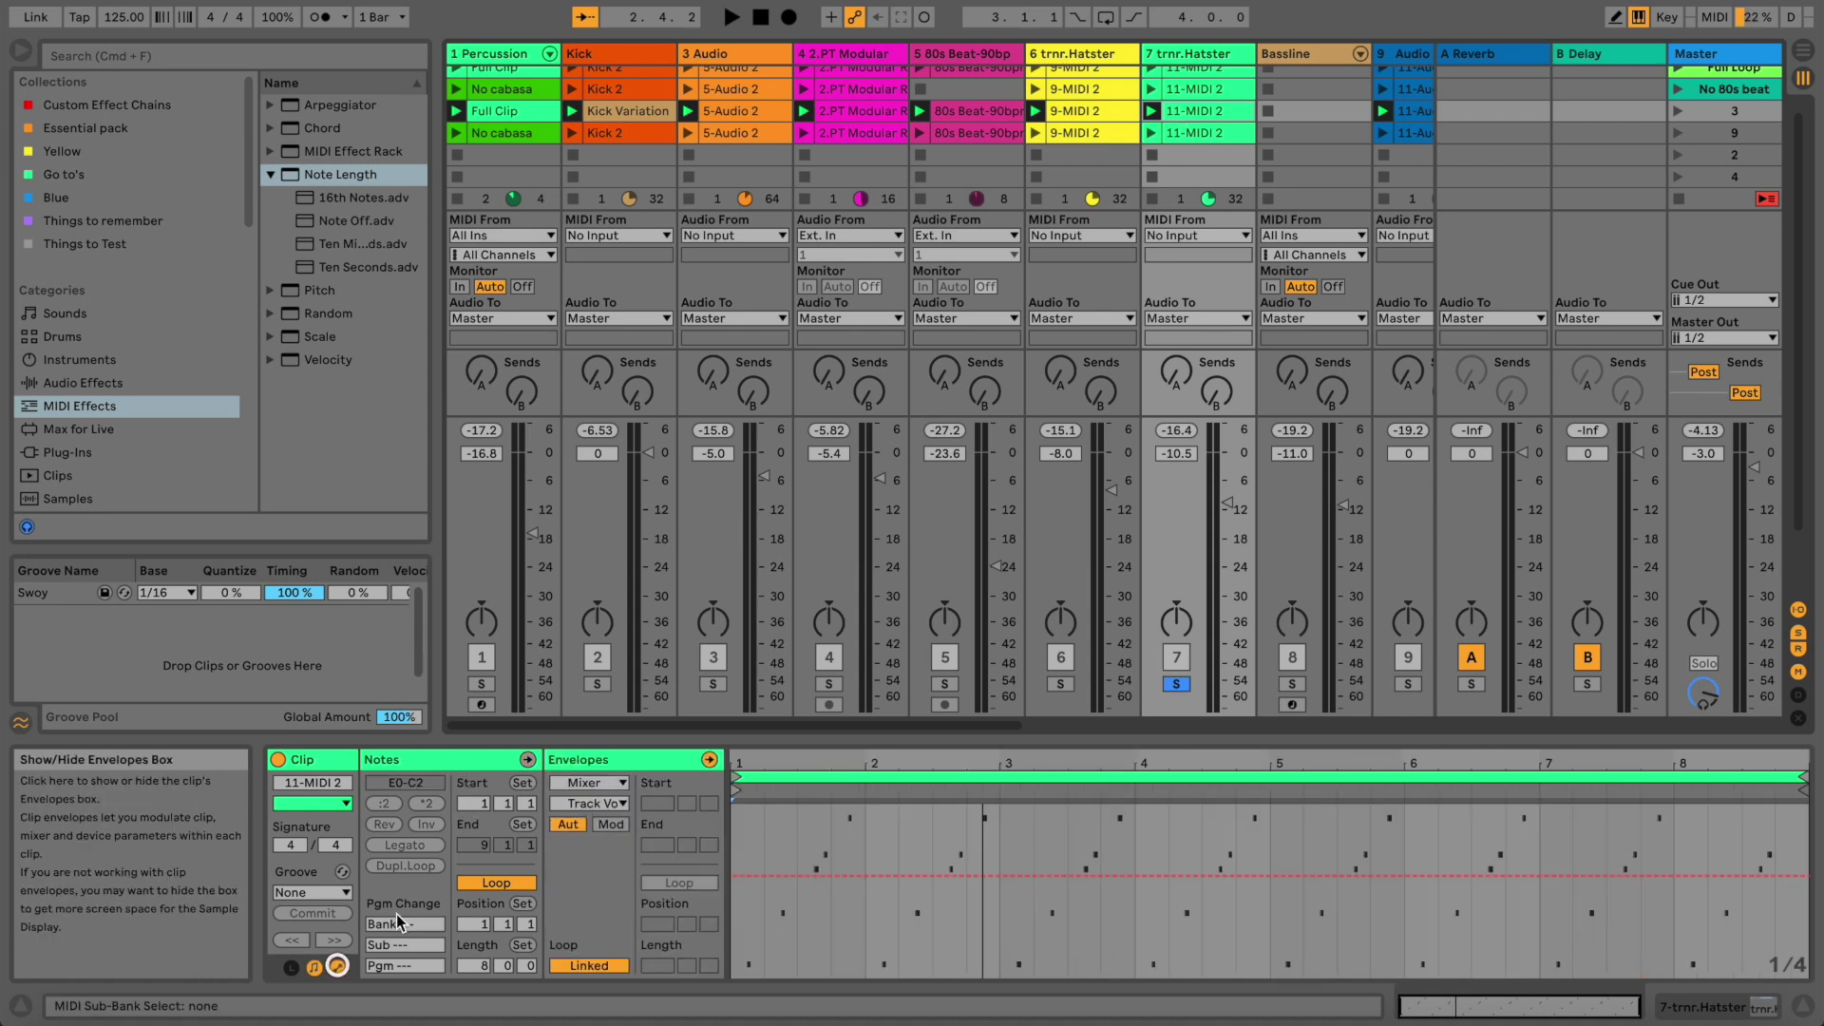
left_click(579, 782)
left_click(590, 823)
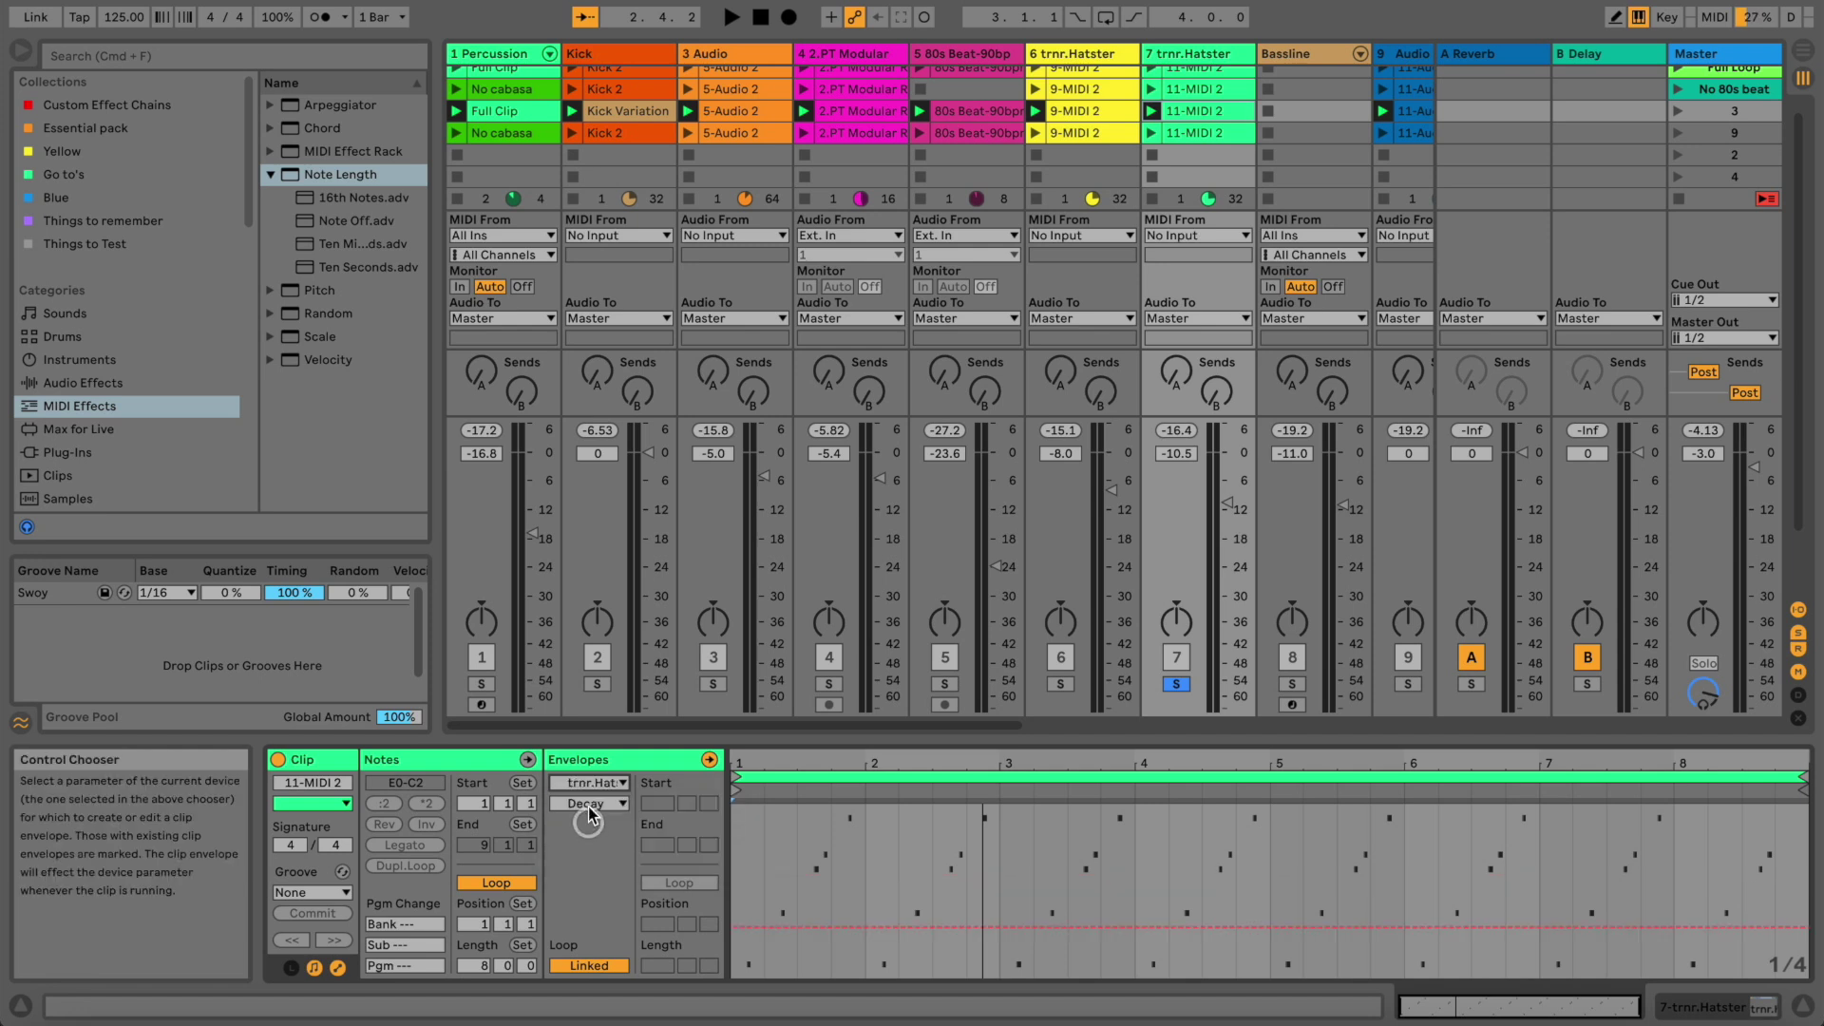
left_click(589, 807)
left_click(589, 807)
Listen to the soloed hat clip, and raise its Decay envelope between bars 3 and 4 to about 551 ms
key("space")
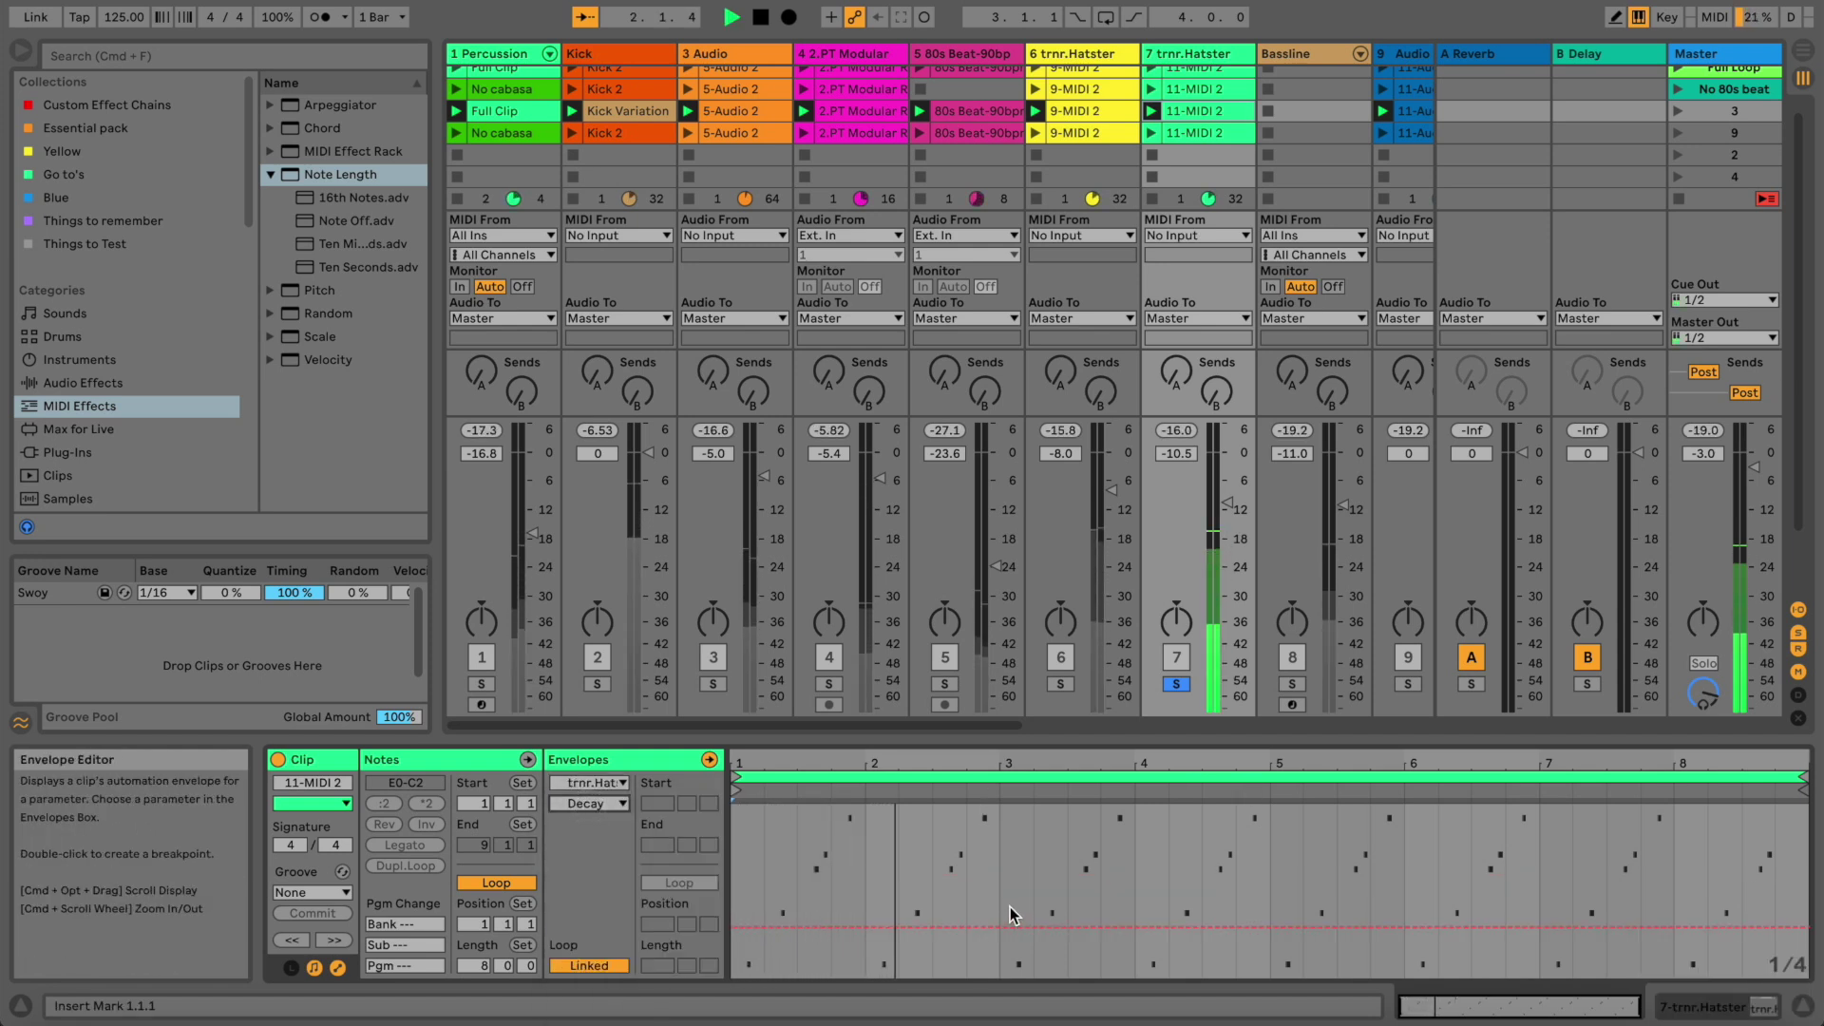
key("space")
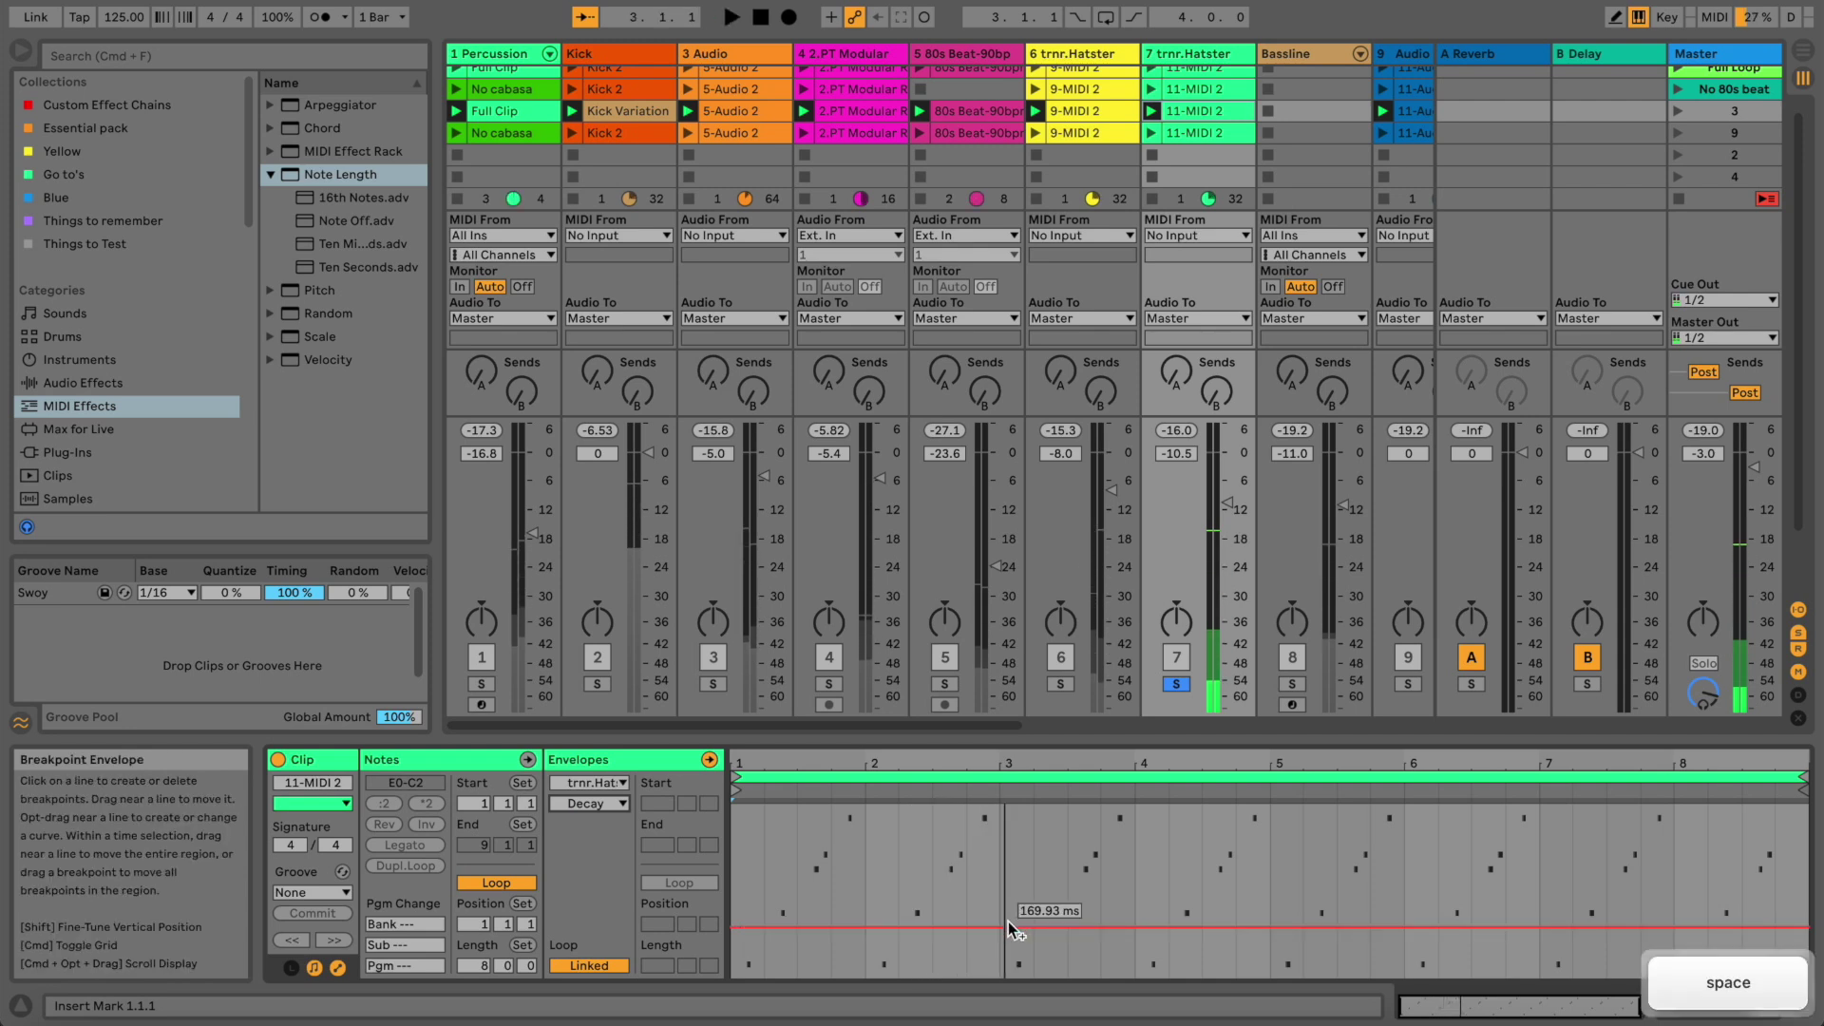
left_click_drag(1002, 949, 1103, 913)
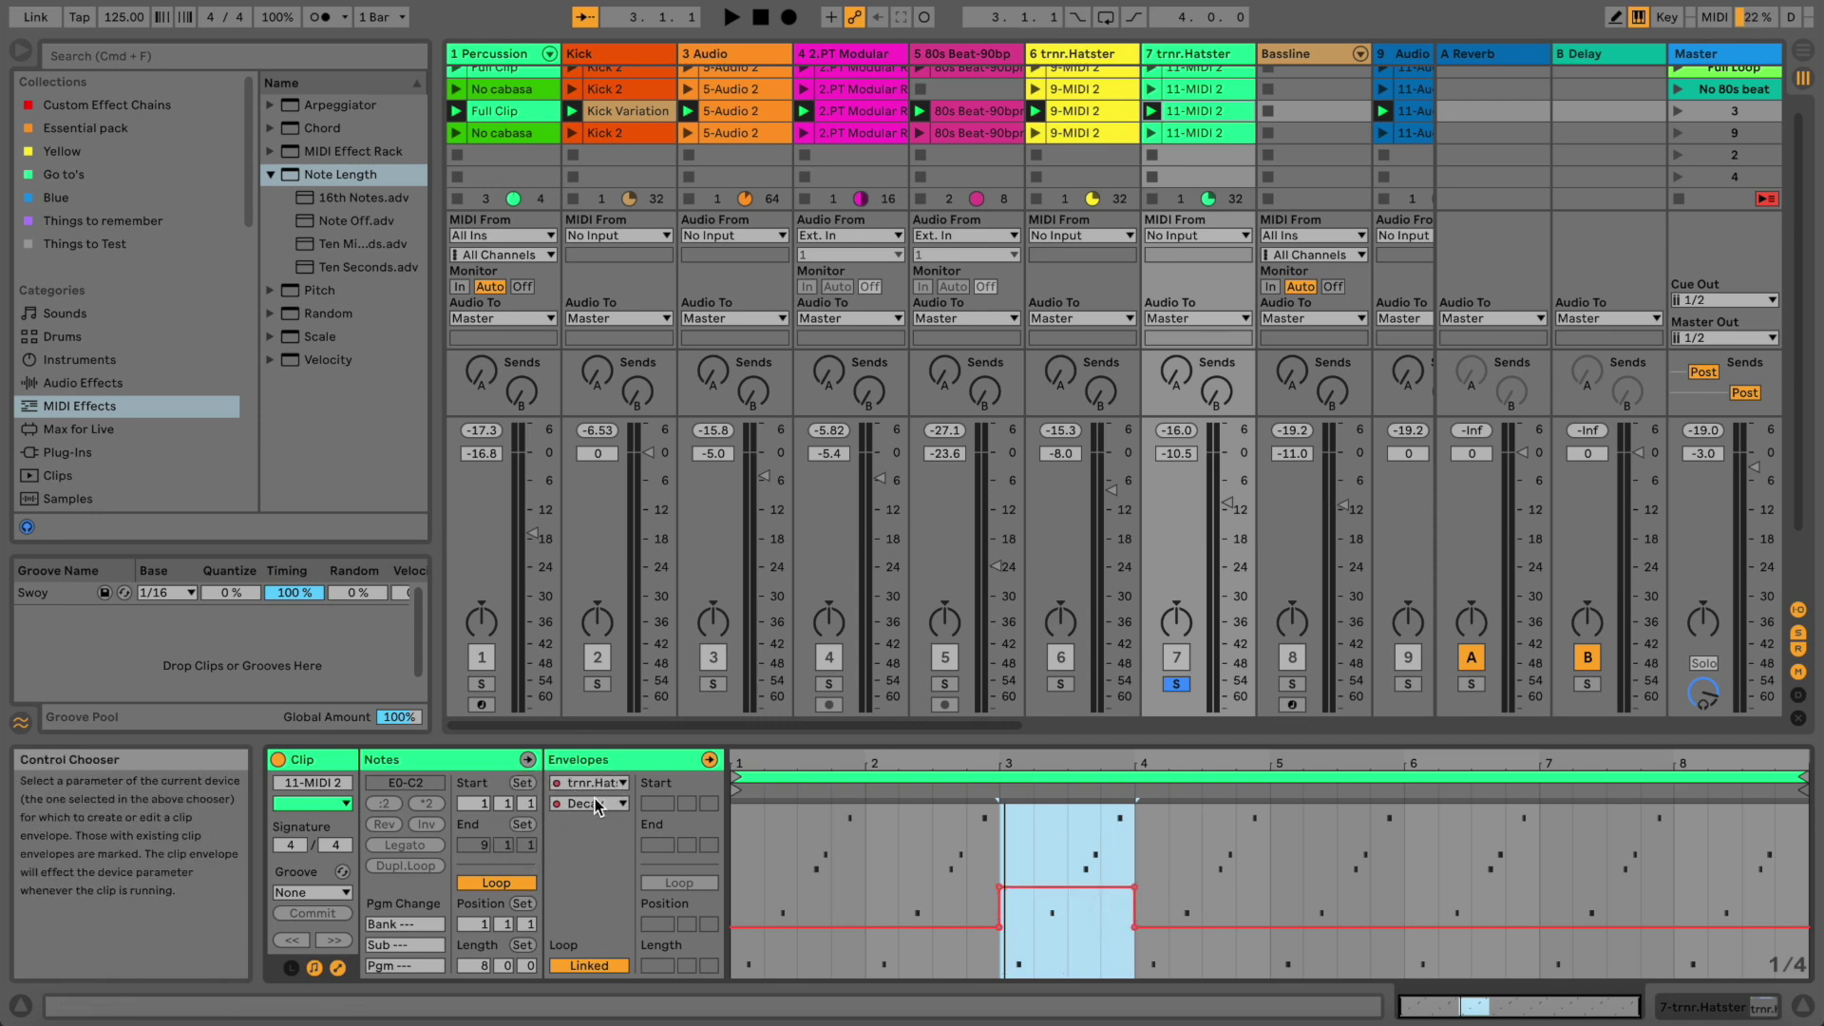
Play scene 3's hat clip to check the Decay change on the trnr.Hatster device, and return to the clip's envelope
key("shift+Tab")
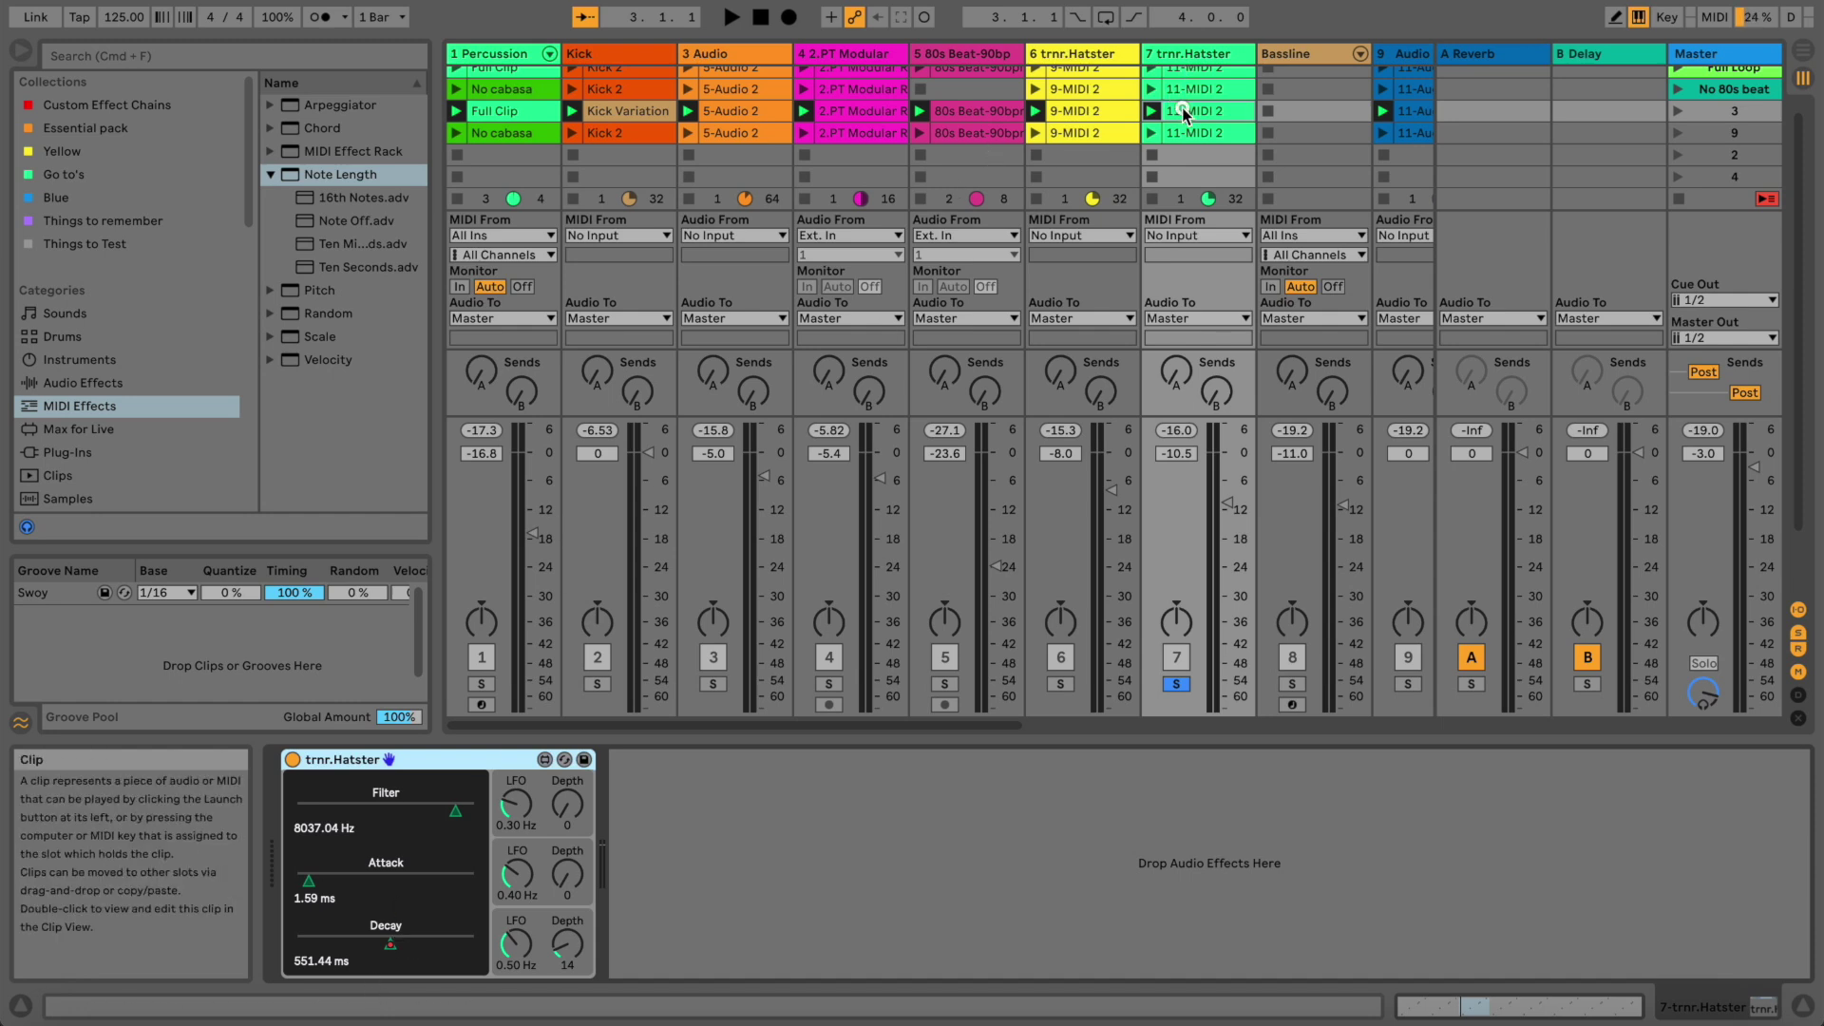
left_click(1149, 112)
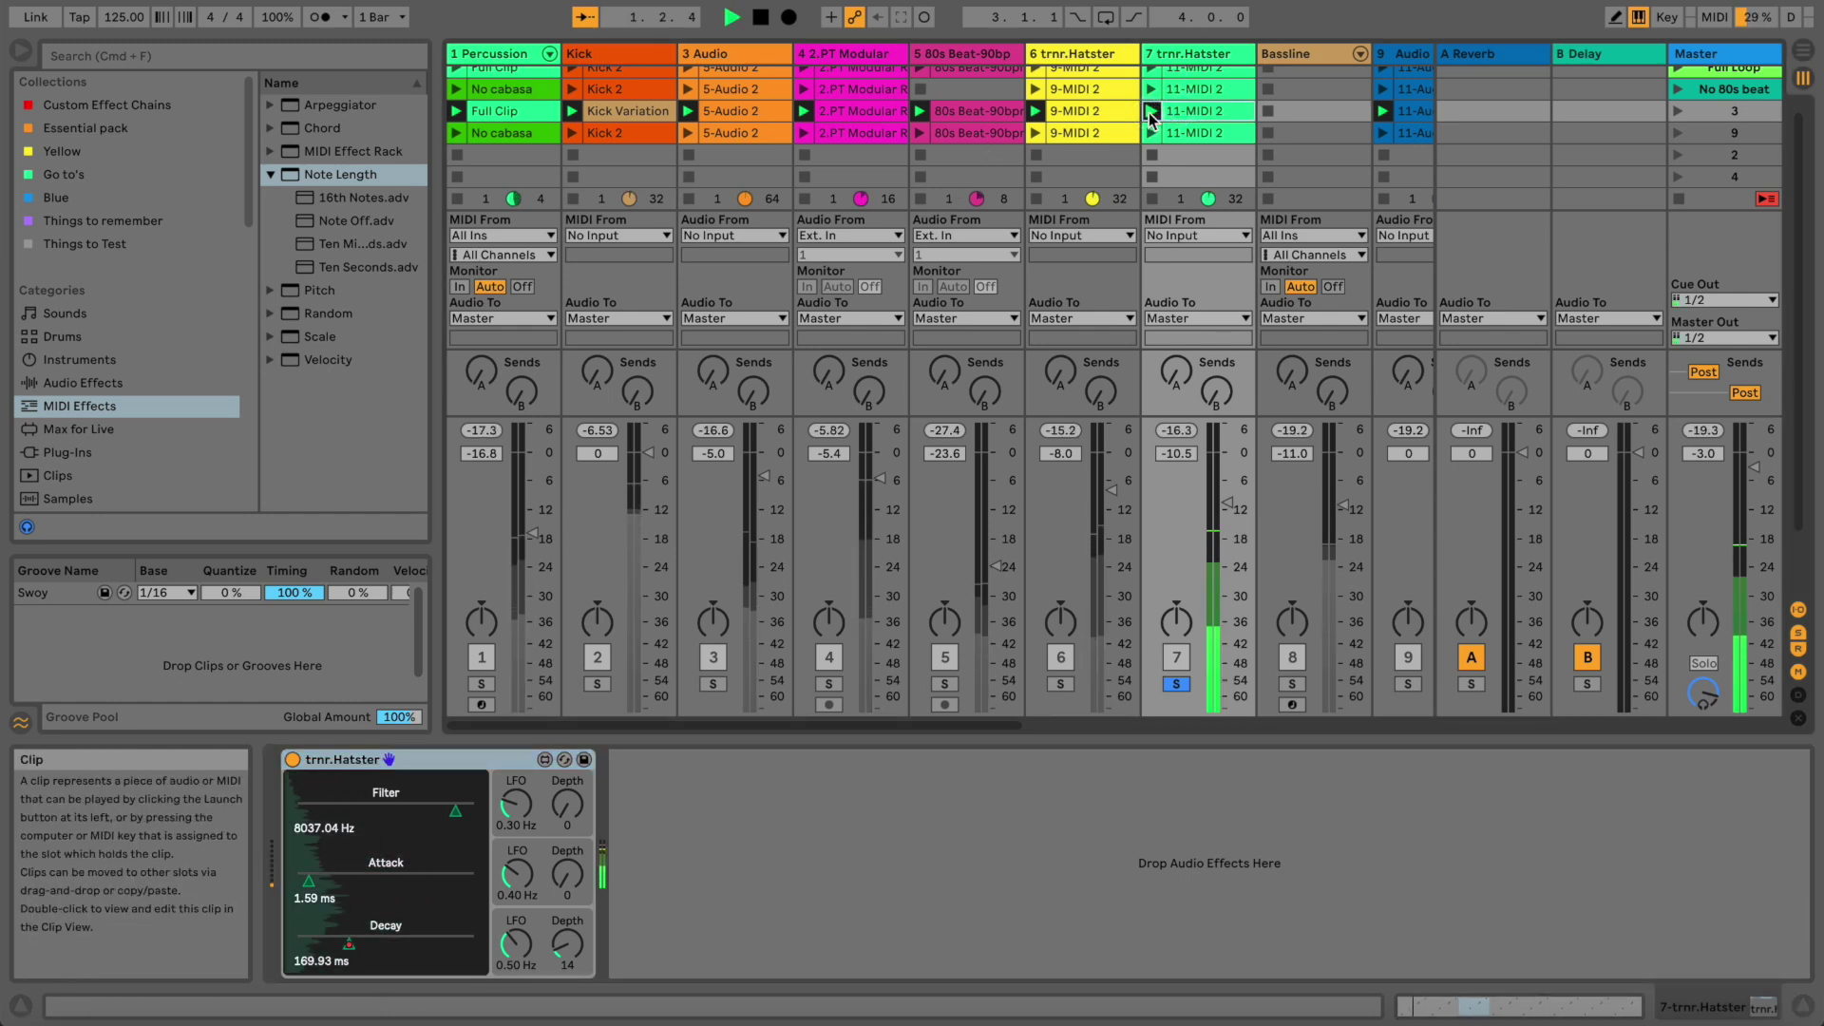
left_click(1186, 112)
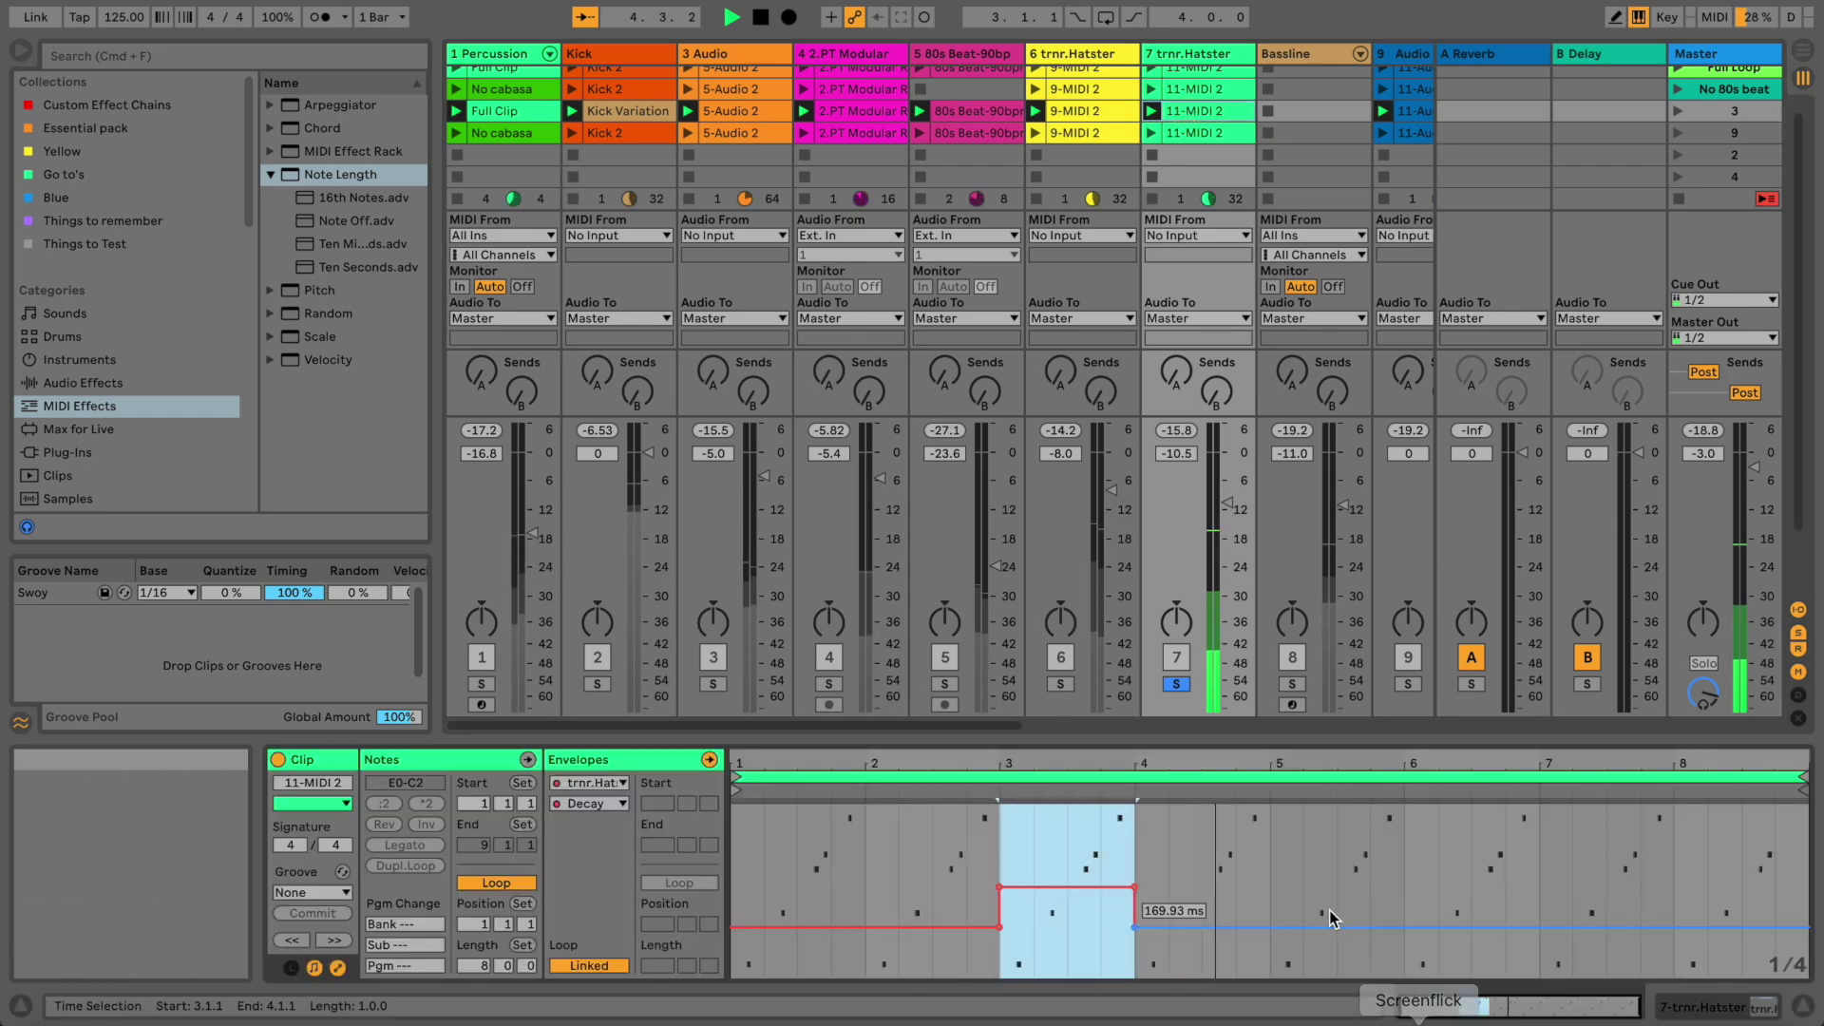
key("space")
Ramp the Decay envelope down to about 64 ms at bar 5 and upward from bar 8 to the clip's end, and play it
left_click(1275, 931)
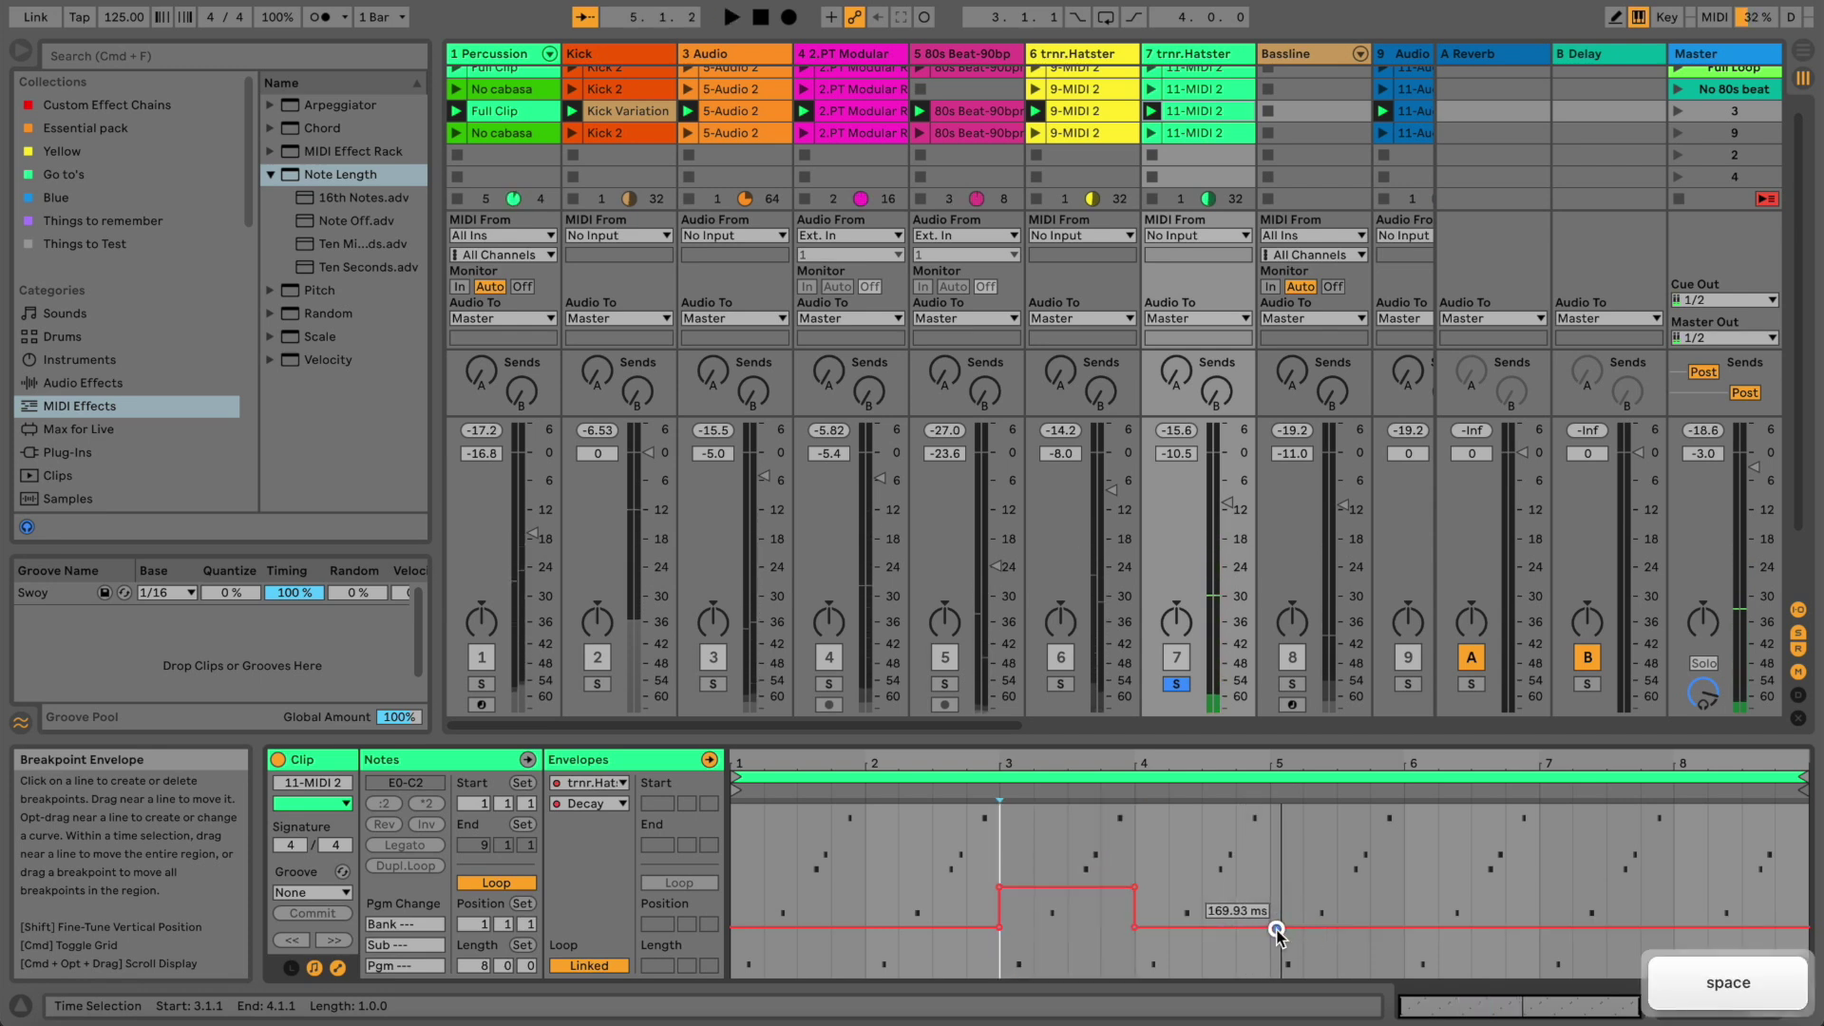
left_click_drag(1285, 930, 1271, 945)
key("space")
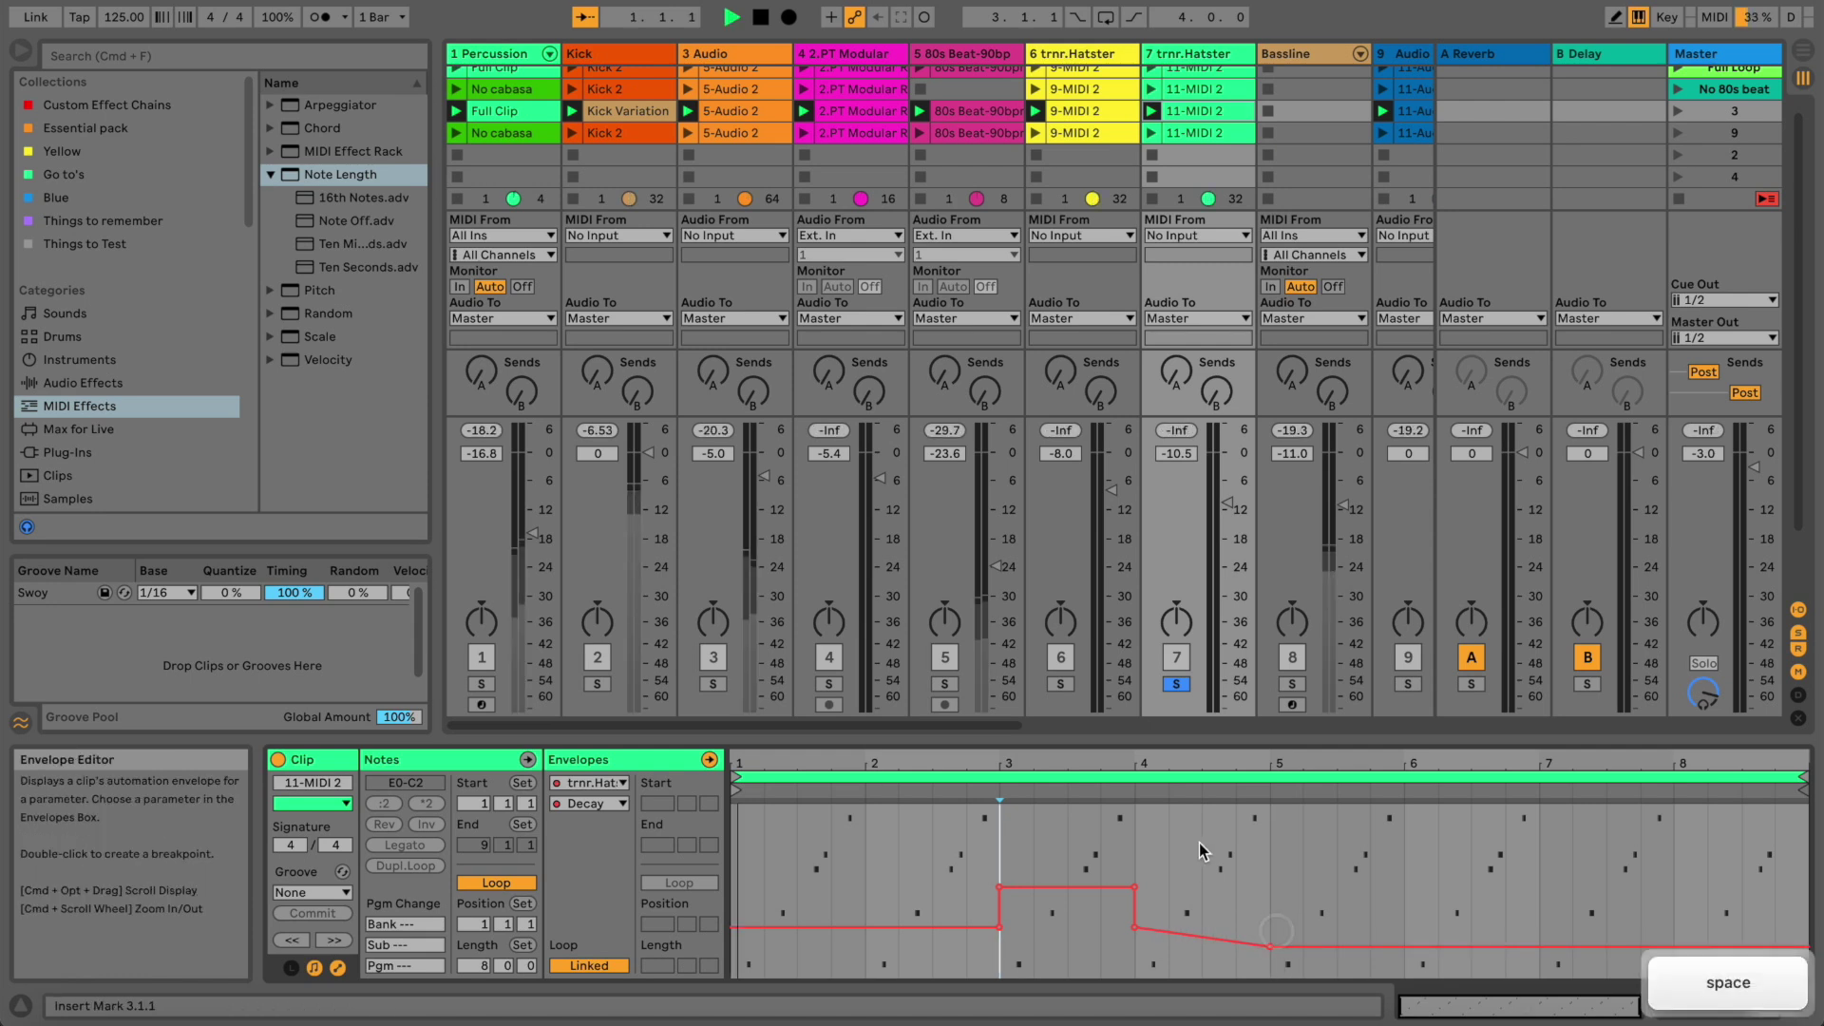
key("space")
left_click(1674, 949)
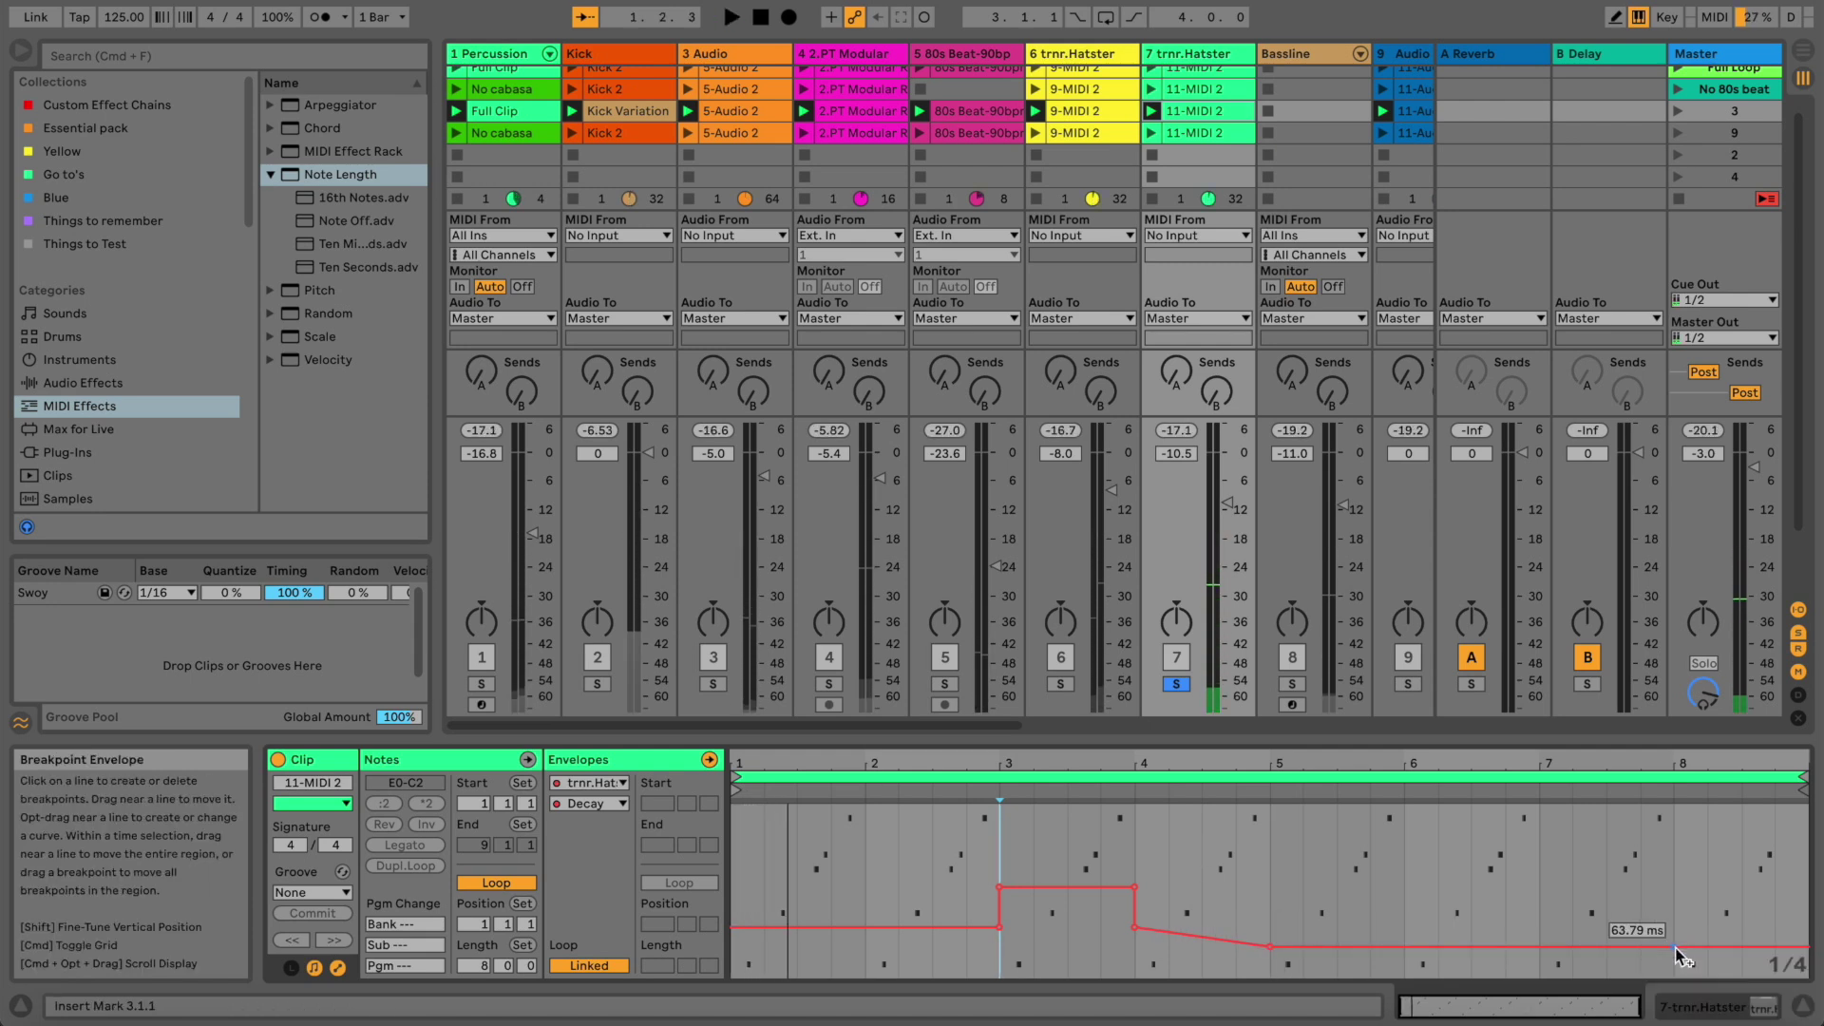
left_click_drag(1707, 912, 1774, 914)
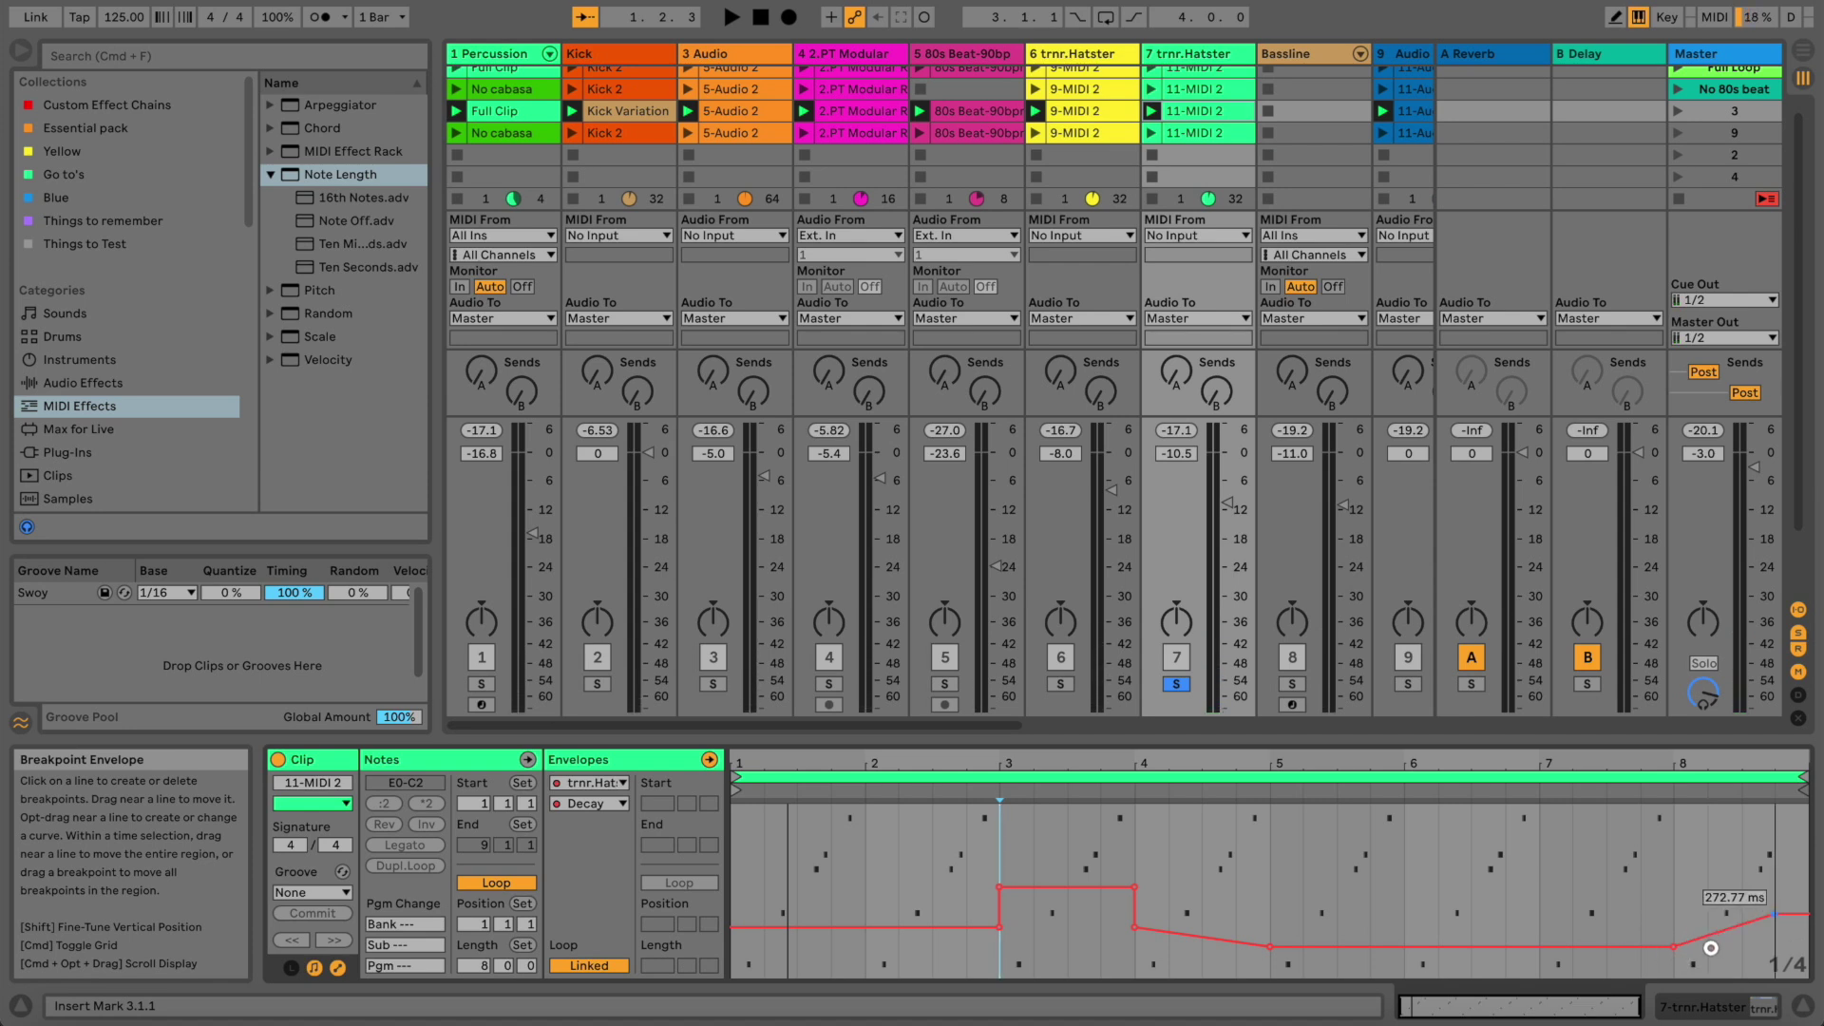
key("space")
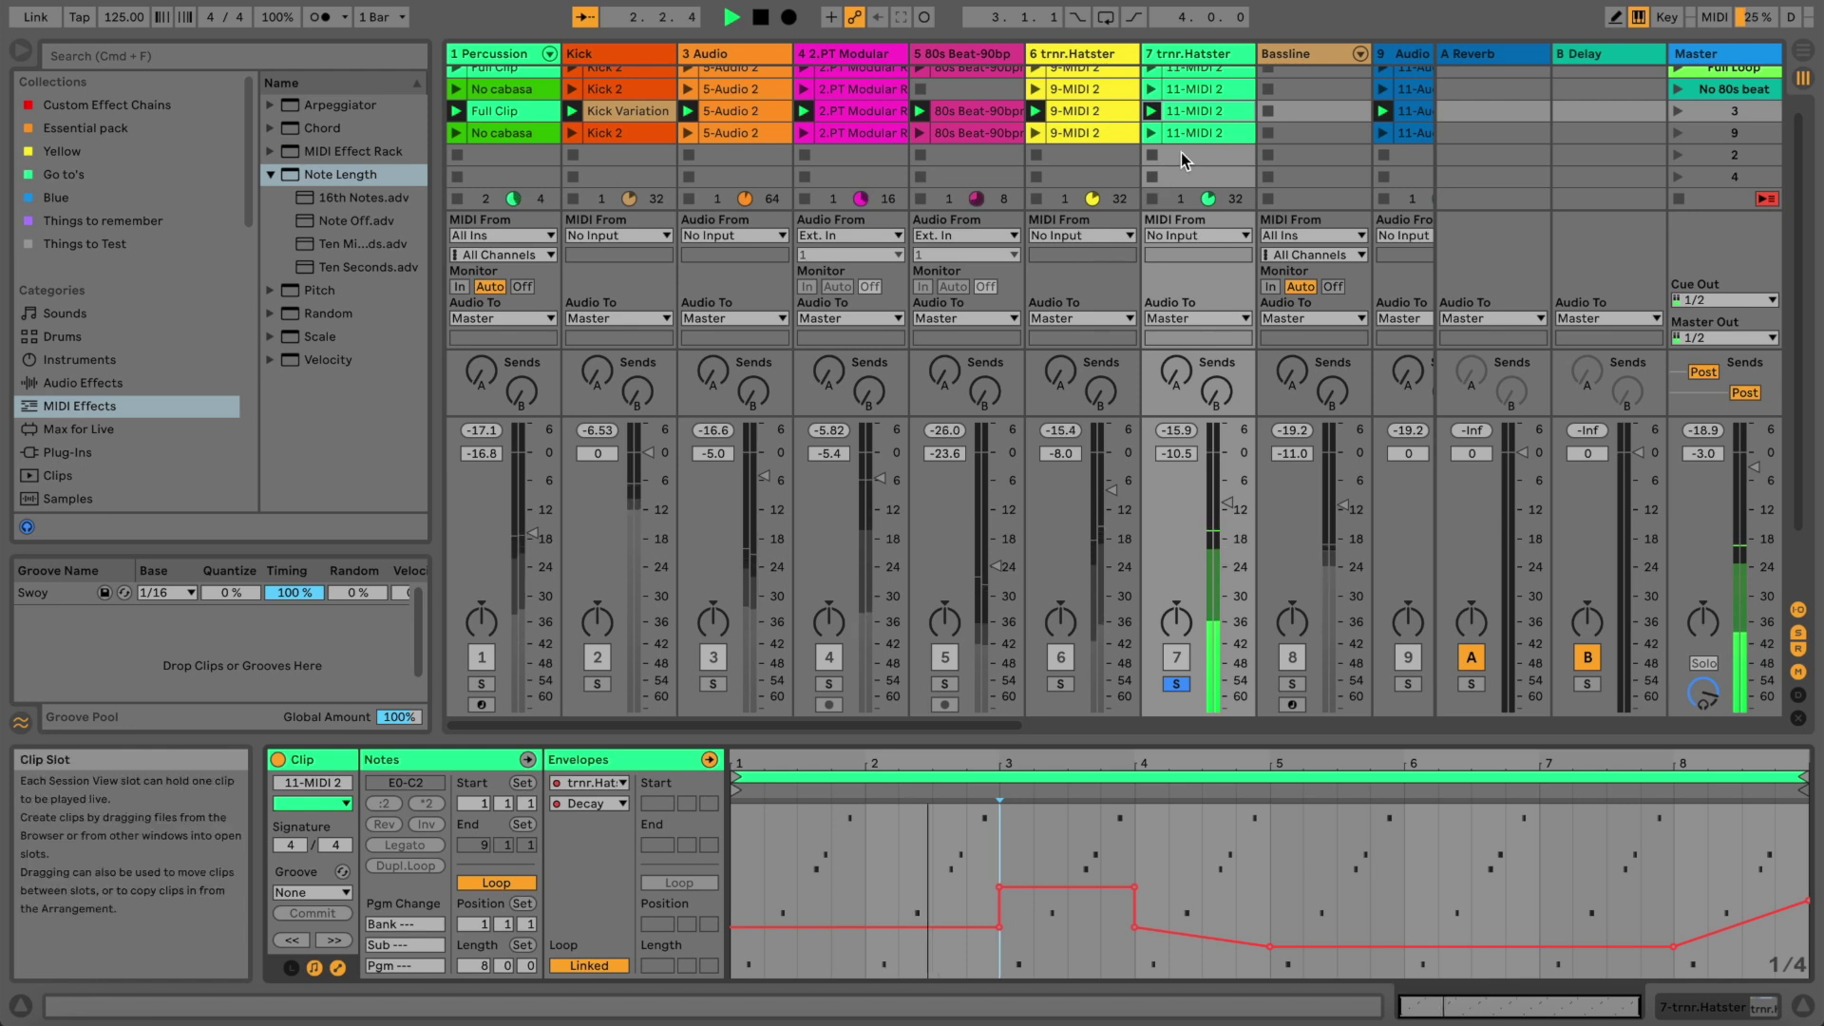
Rename scene 3's automated hat clip on track 7 as Automation 1 and stop playback
key("super+r")
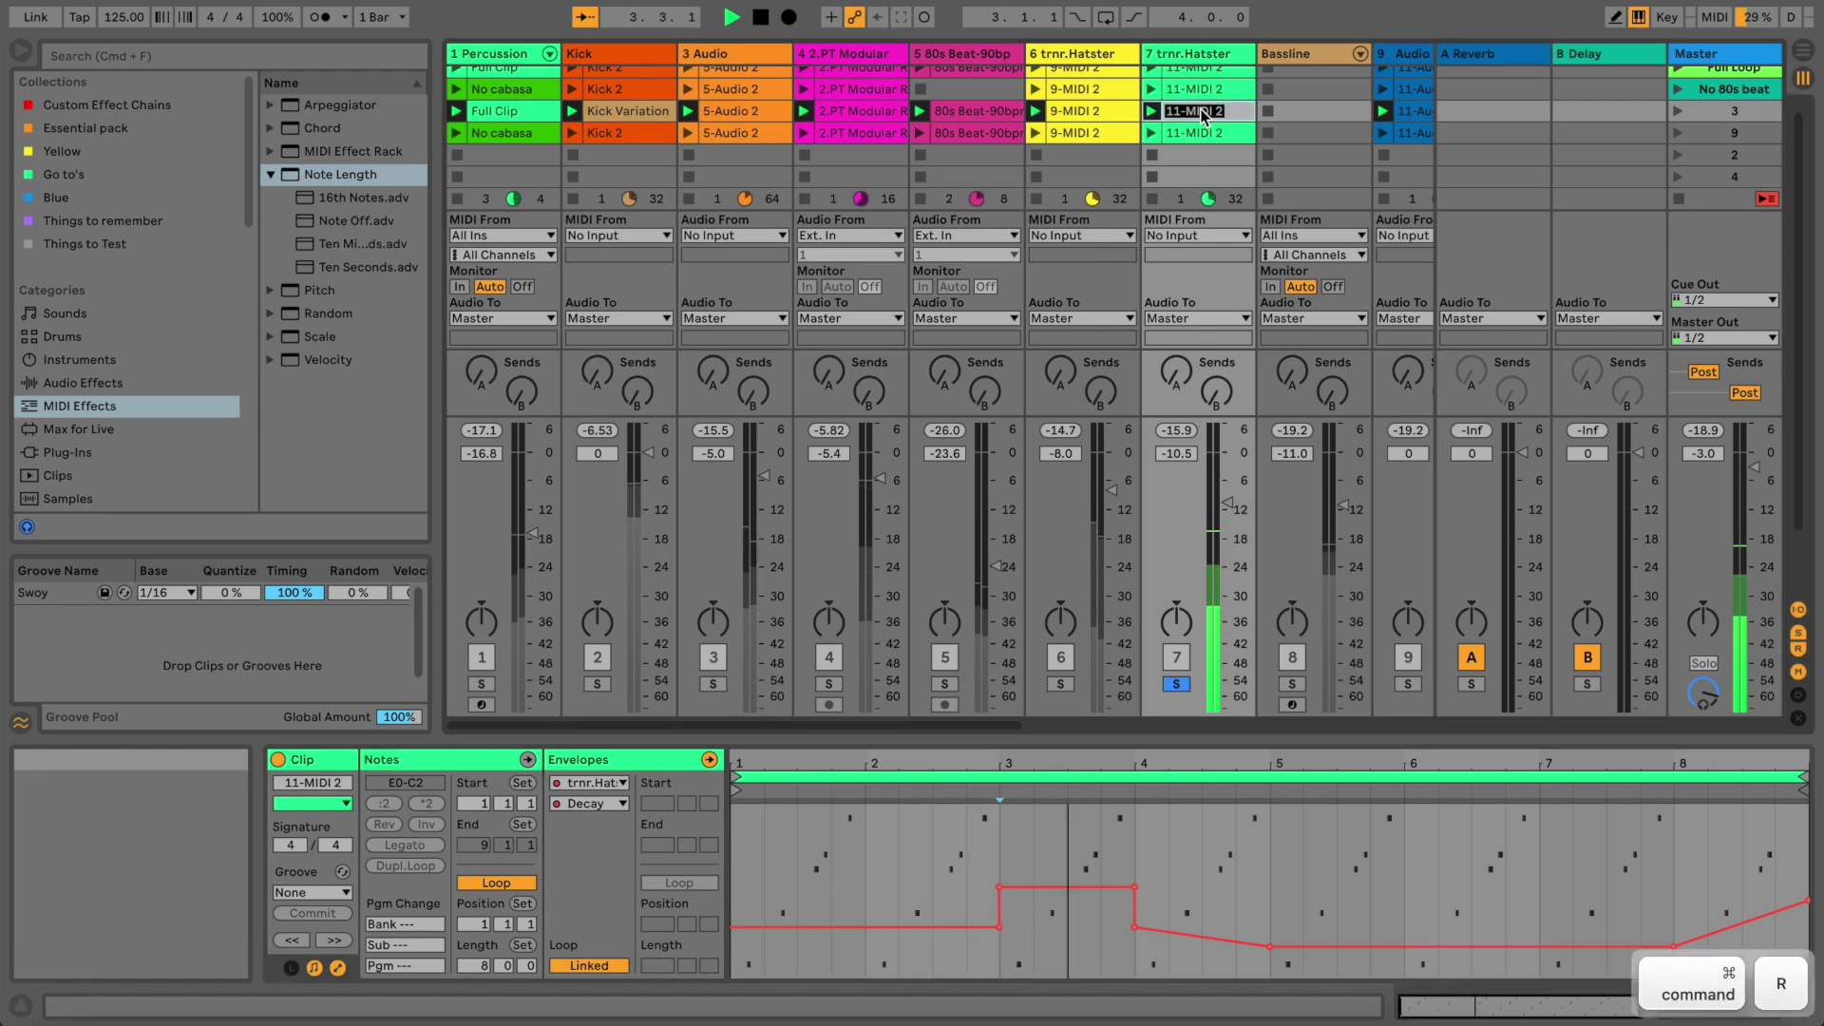
type("Automation 1")
key("Return")
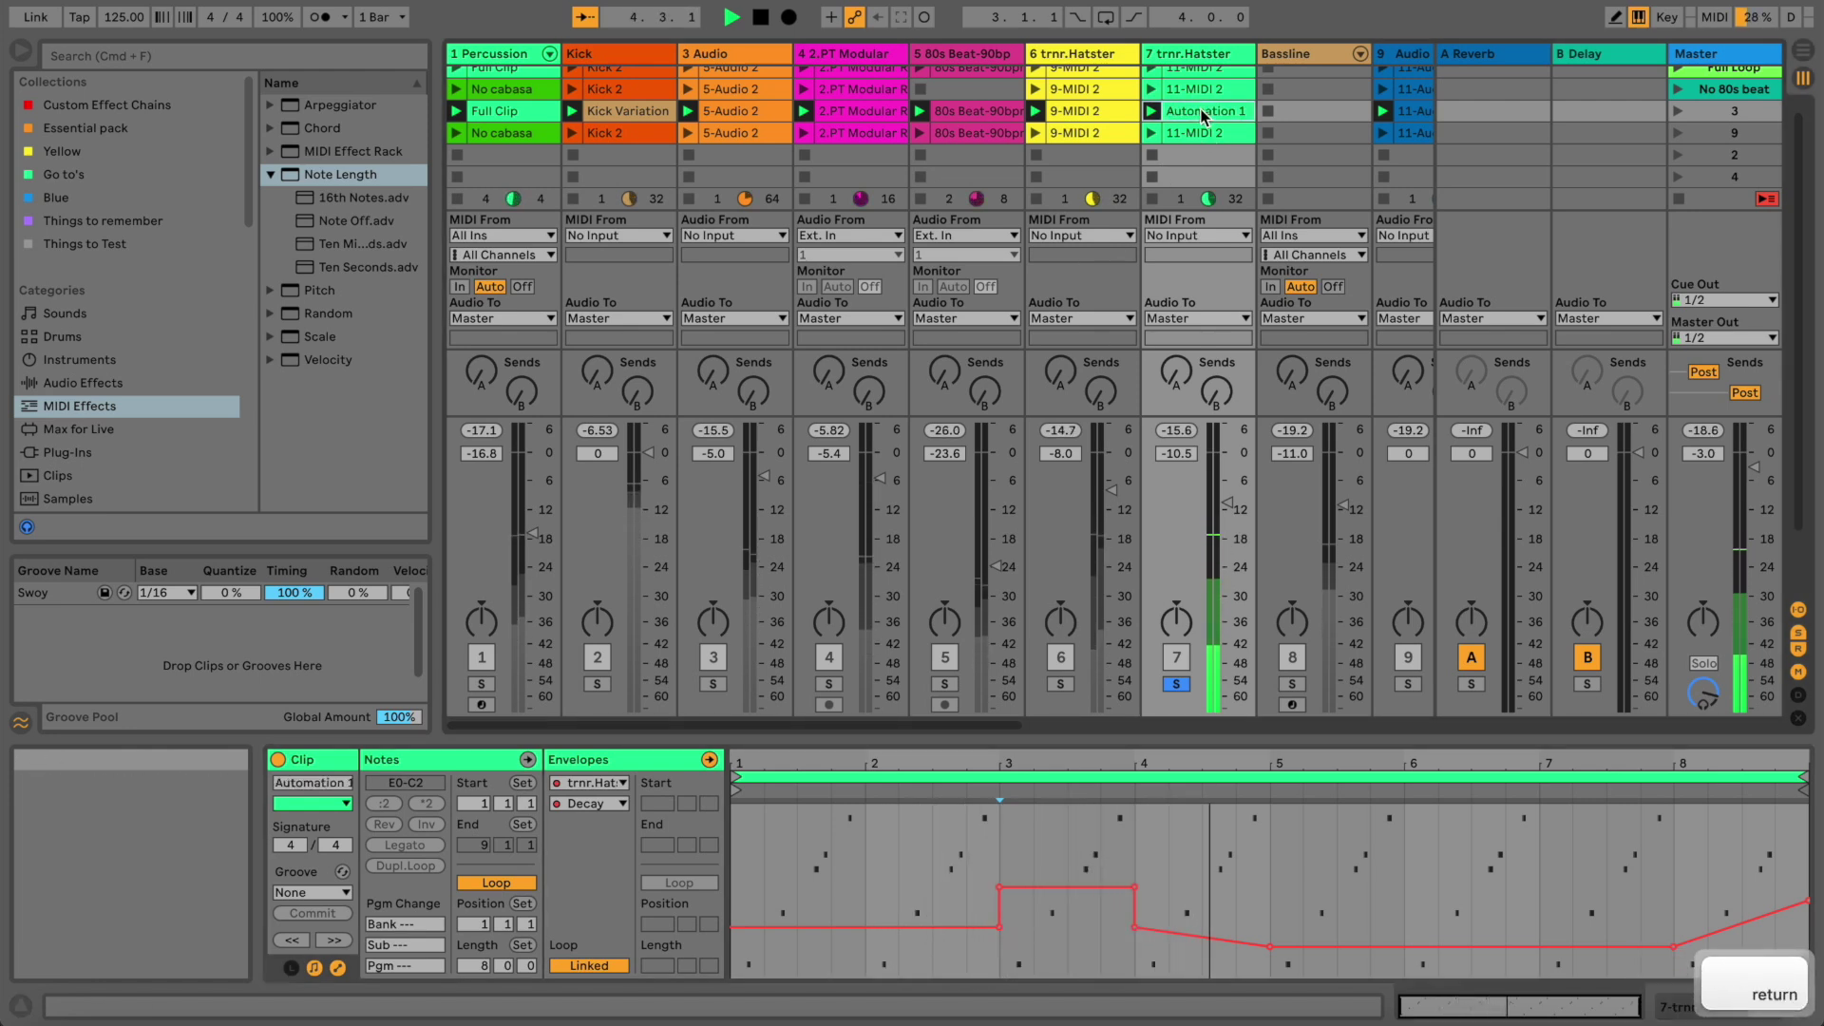
key("space")
Capture the active clips into a new scene and rename its track 7 hat clip as Automation 2
key("super+shift+i")
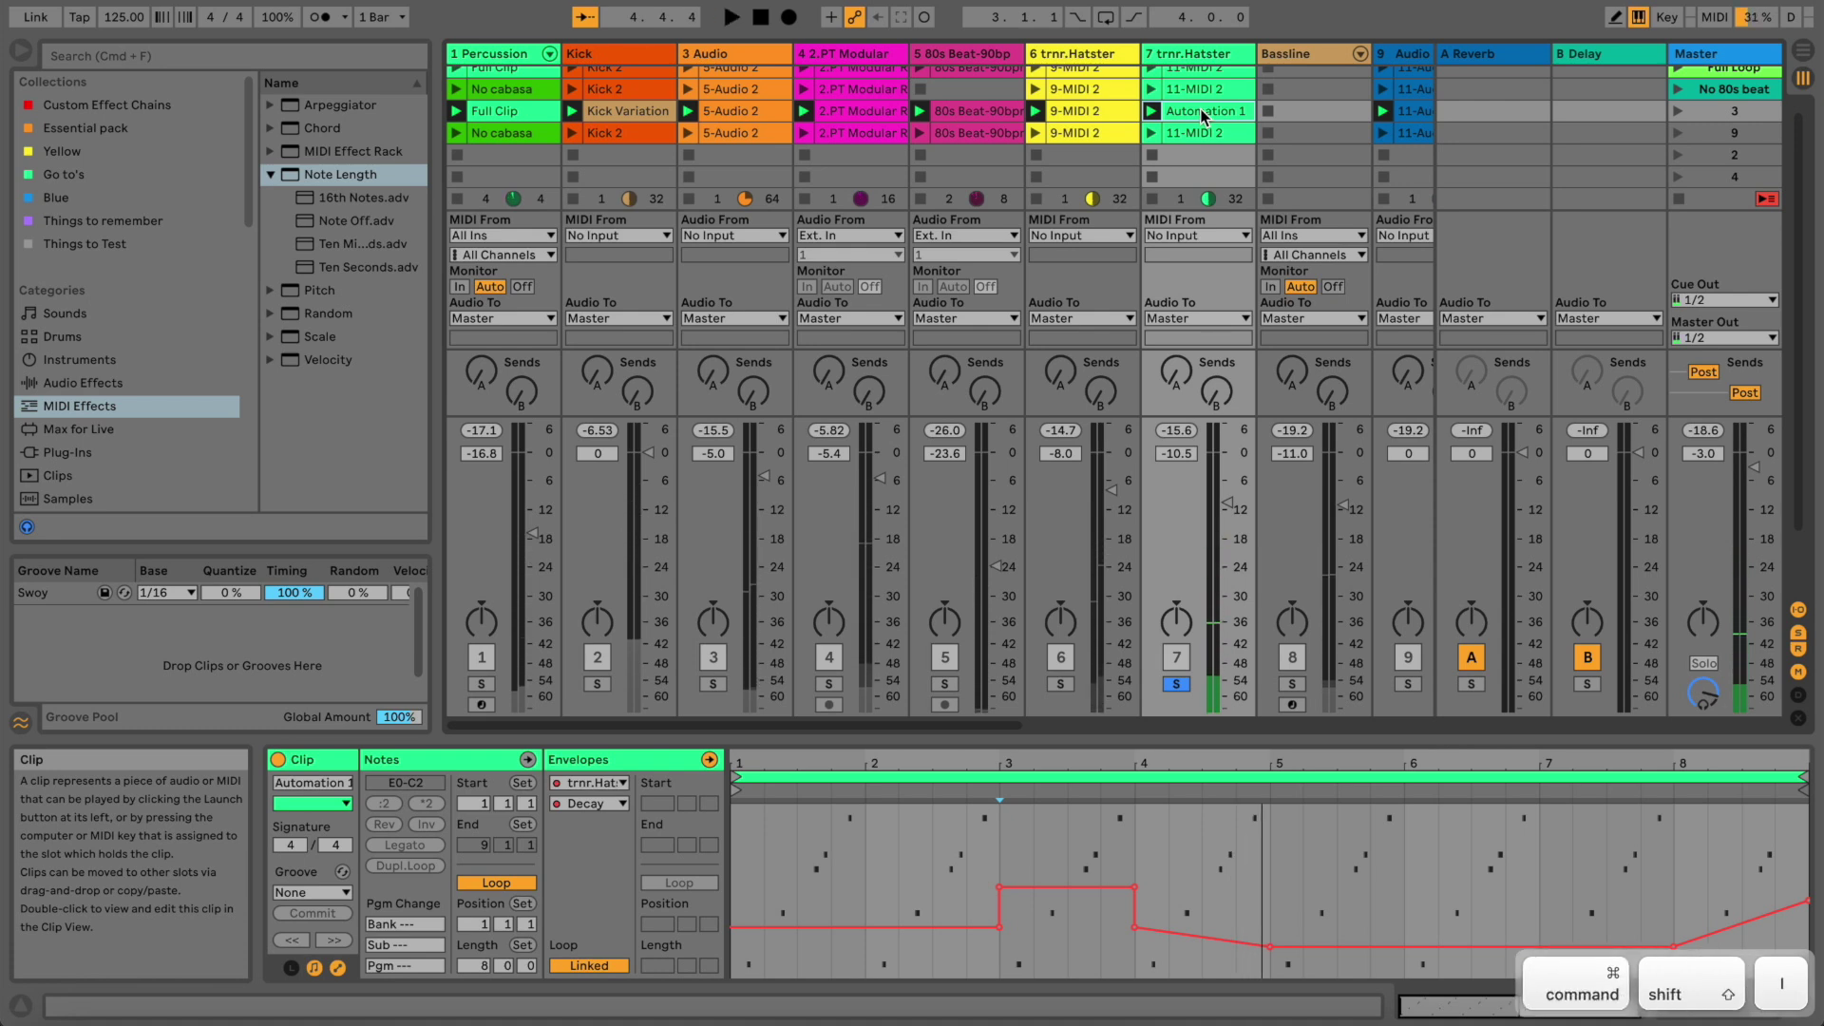
key("super+r")
type("Automation 2")
key("Return")
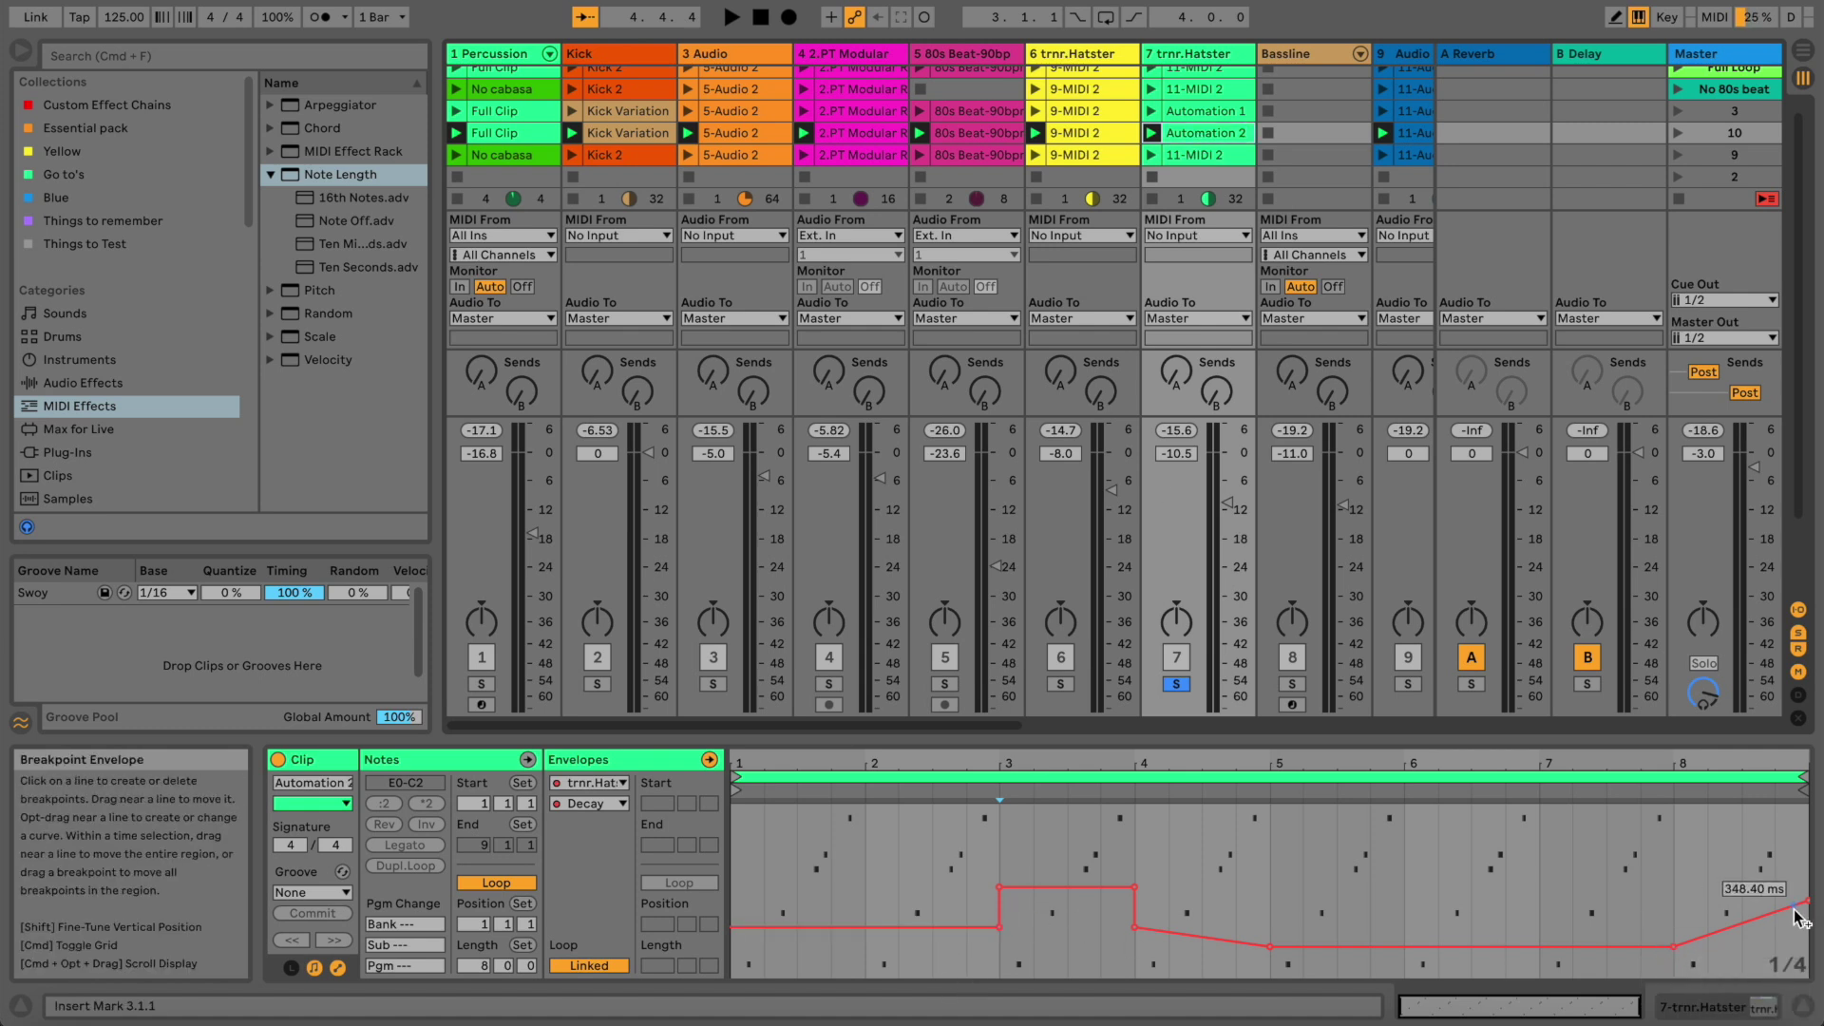
Reshape the Decay ramp at Automation 2's end into a peak, lower the whole eight-bar envelope, and play the clip
left_click(1746, 924)
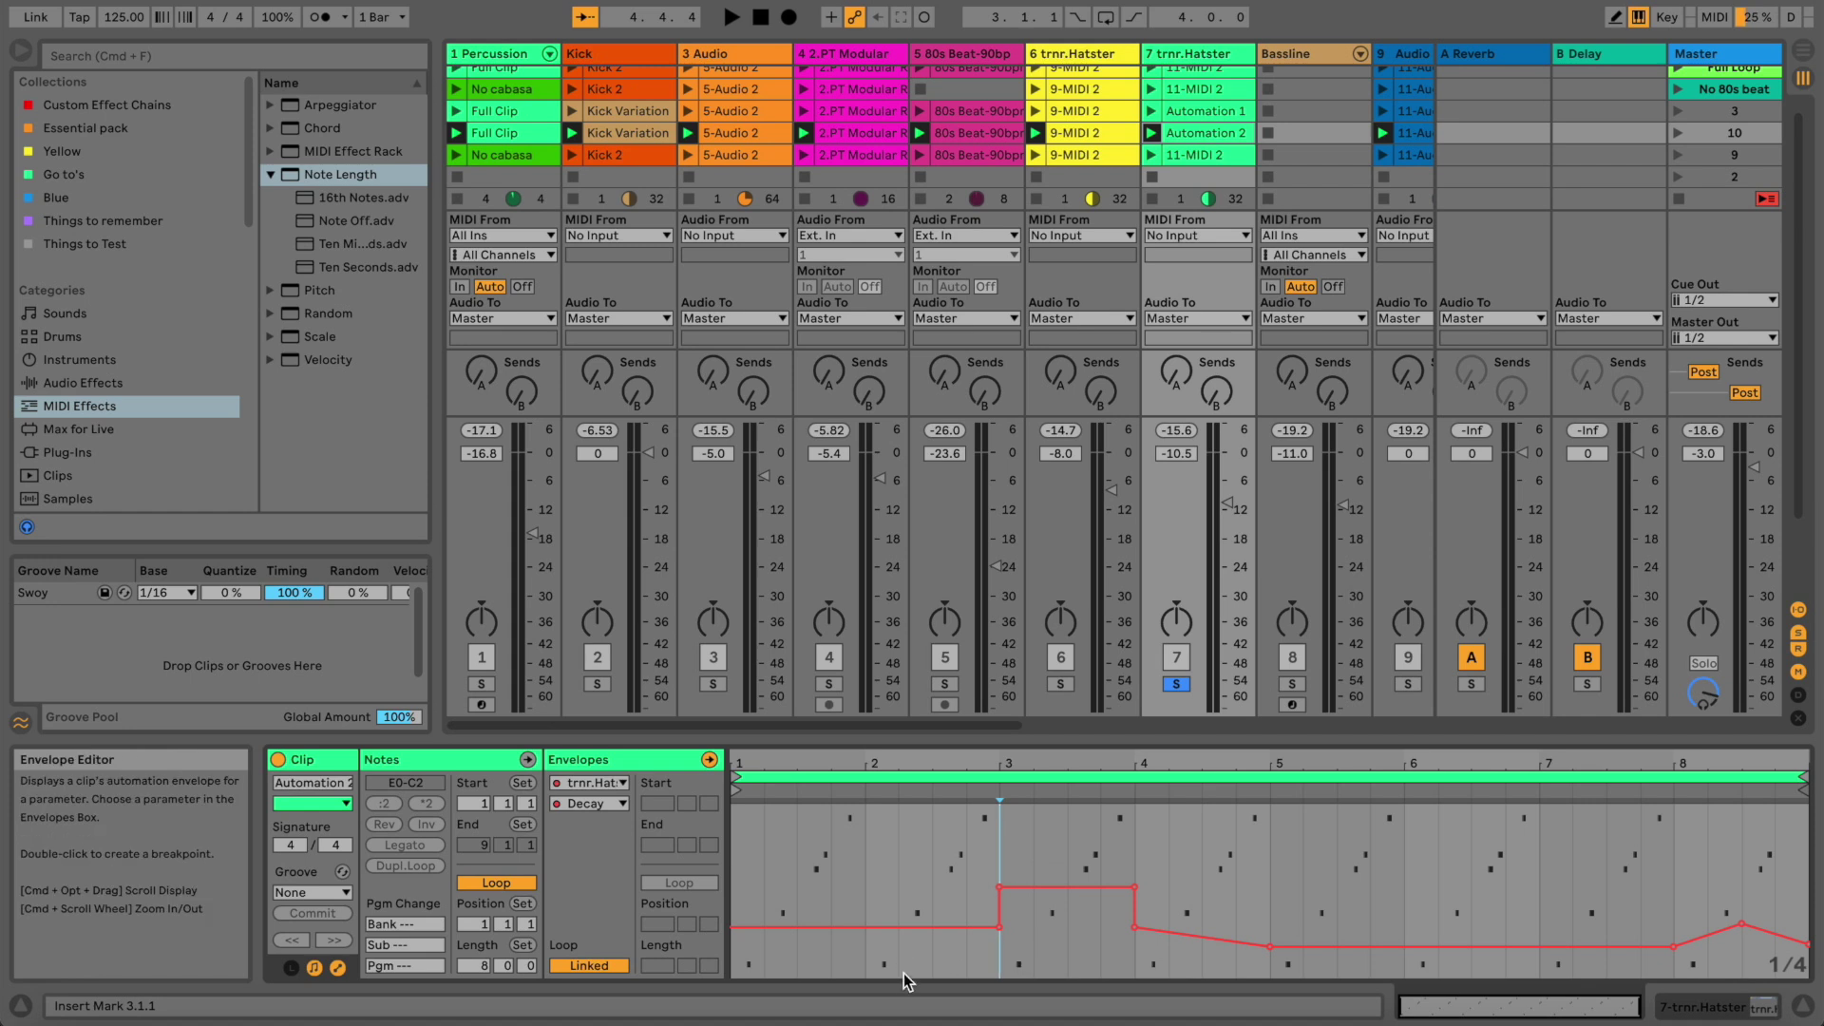
left_click_drag(736, 942, 1821, 924)
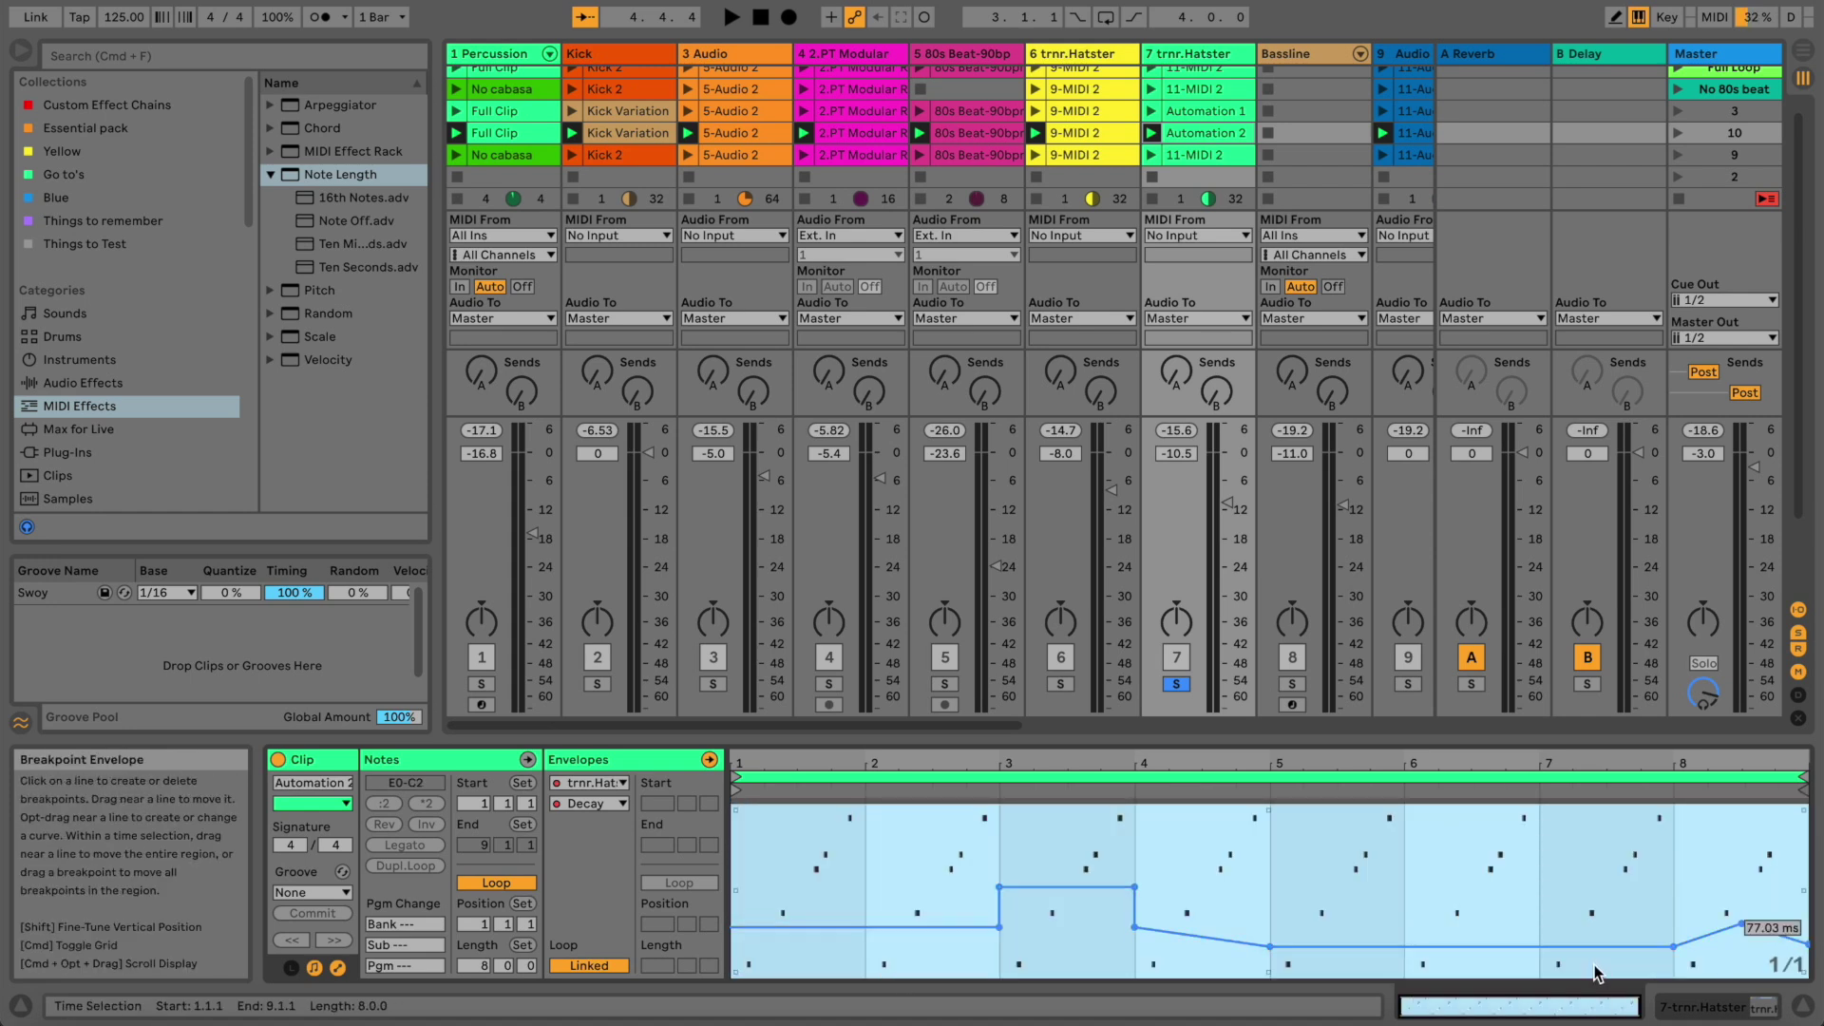
left_click_drag(1801, 941, 1801, 957)
key("space")
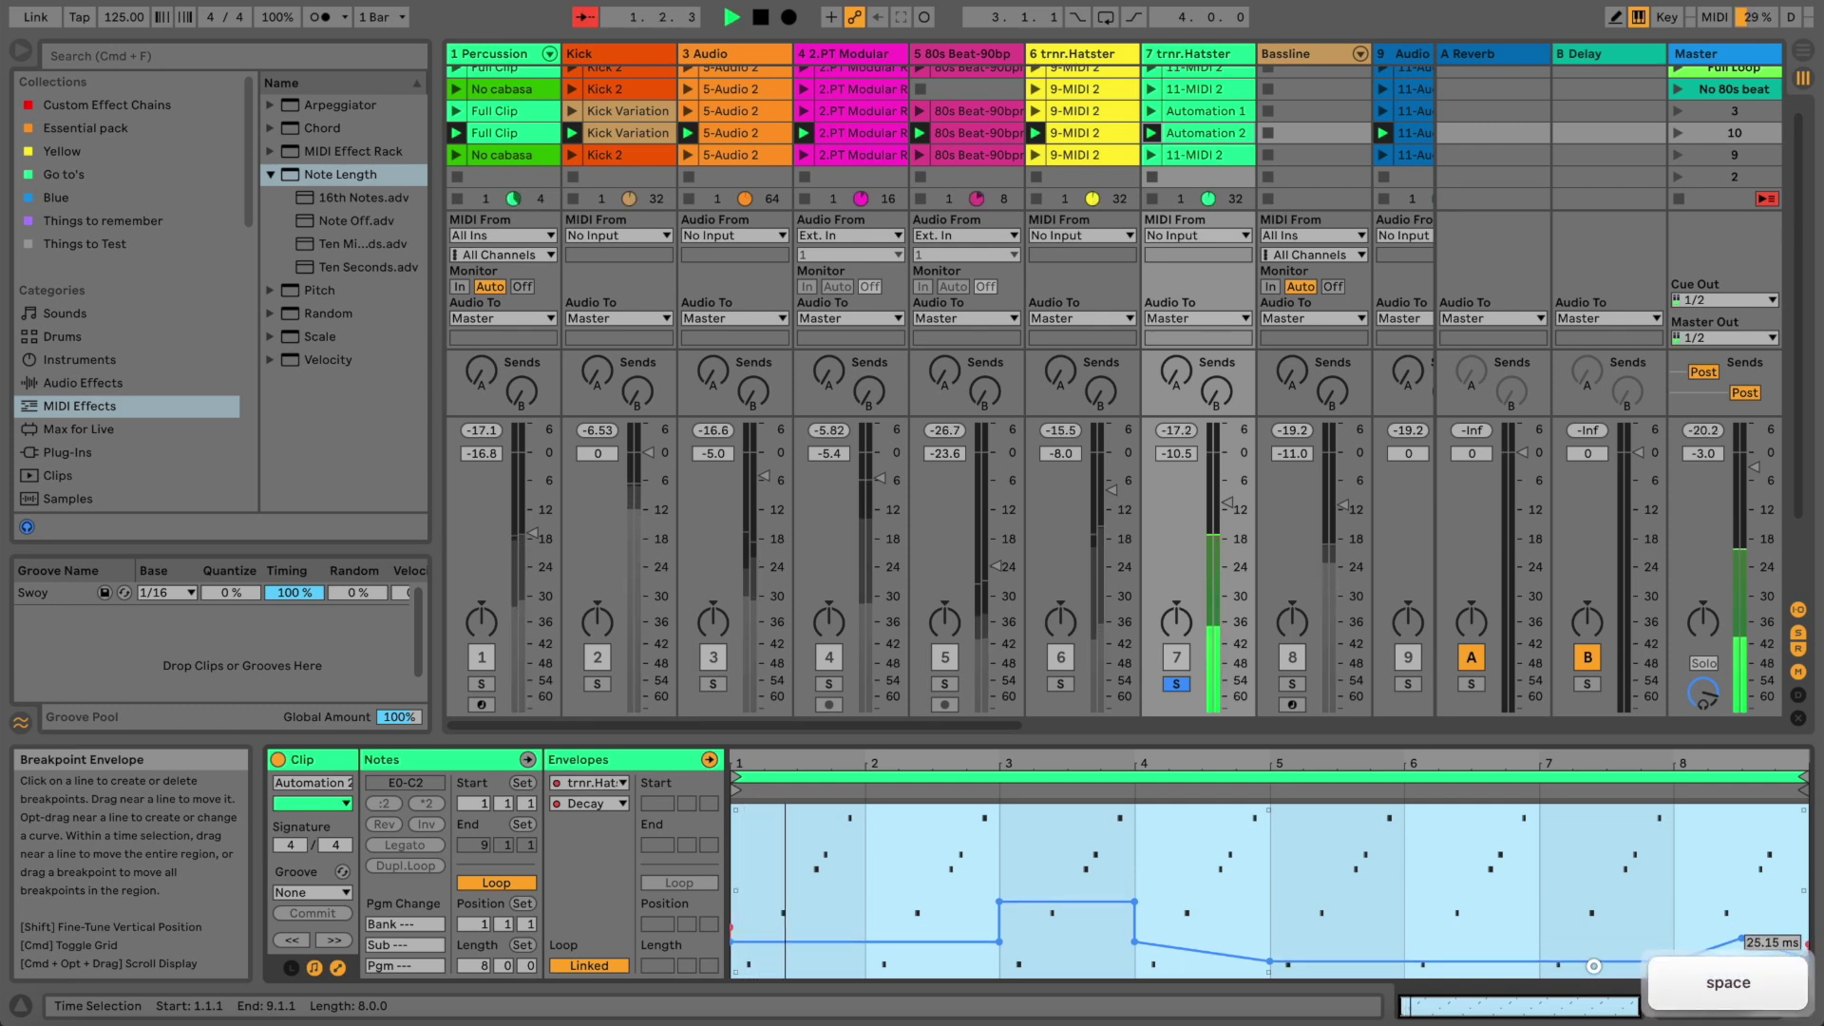
left_click_drag(1595, 964, 1595, 964)
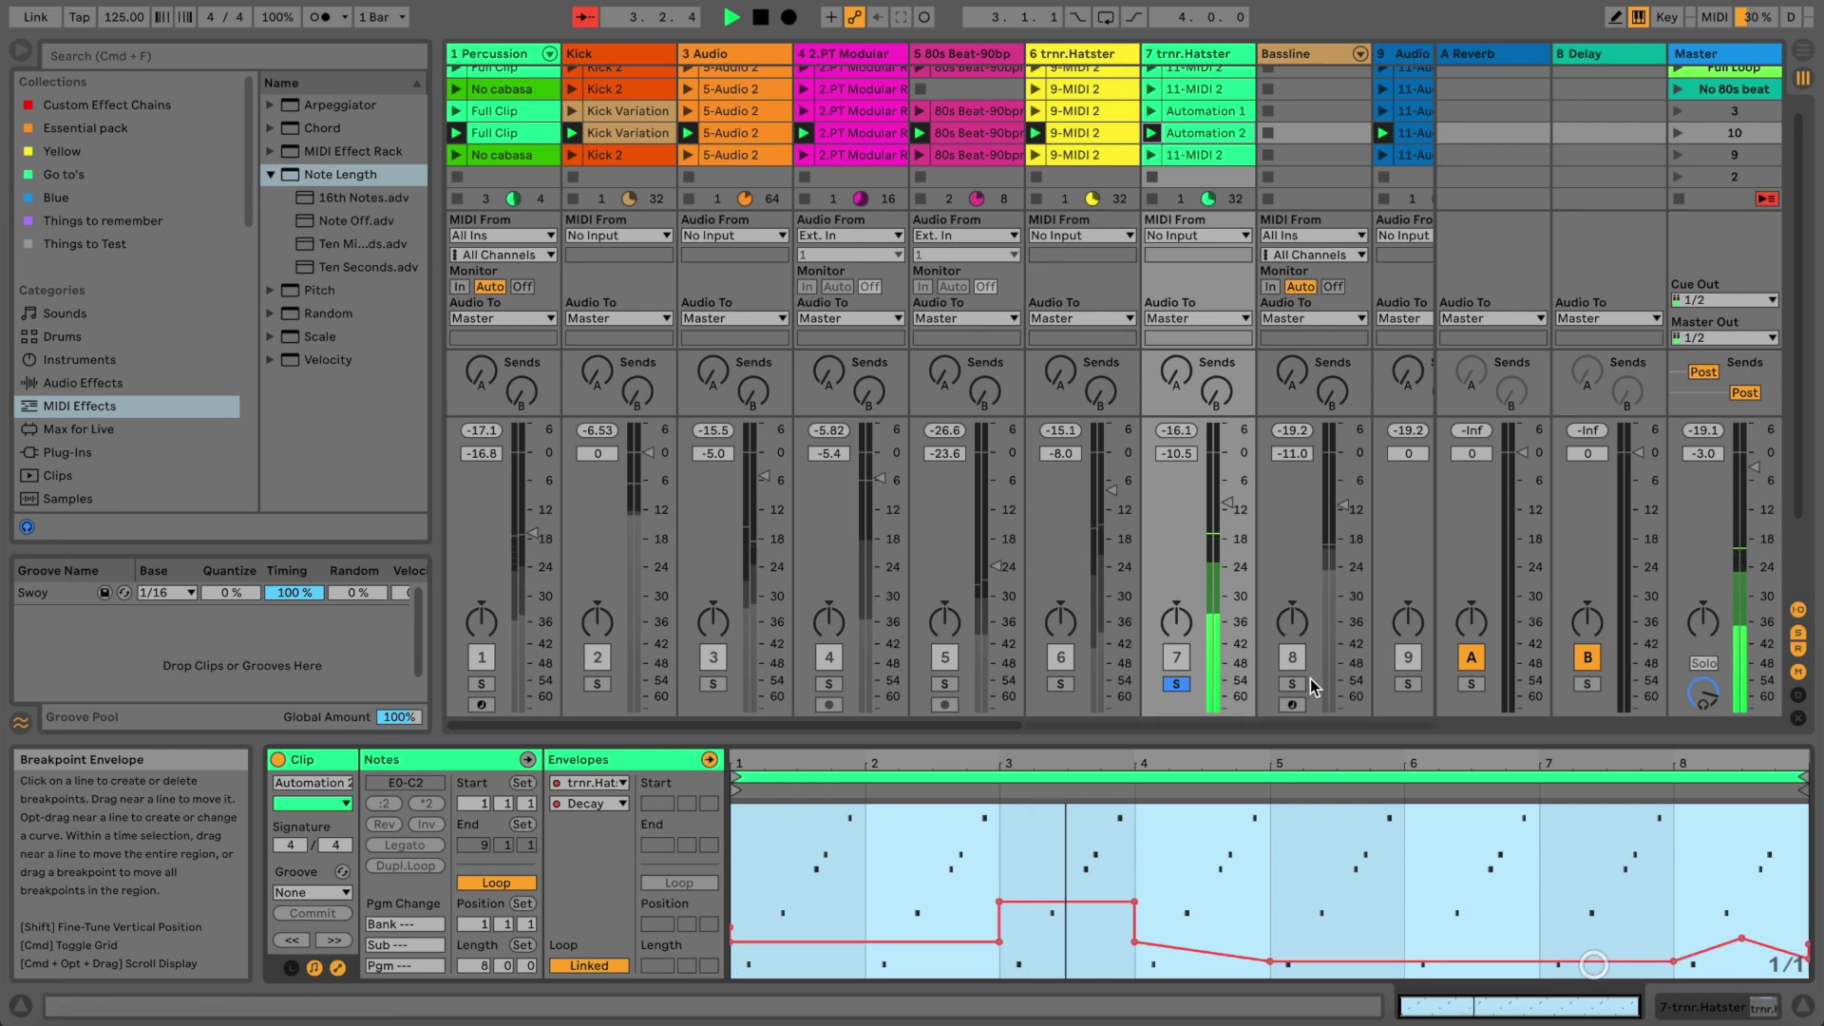
Play the Automation 1 clip followed by Automation 2 to compare their decay variations
key("space")
left_click(1152, 111)
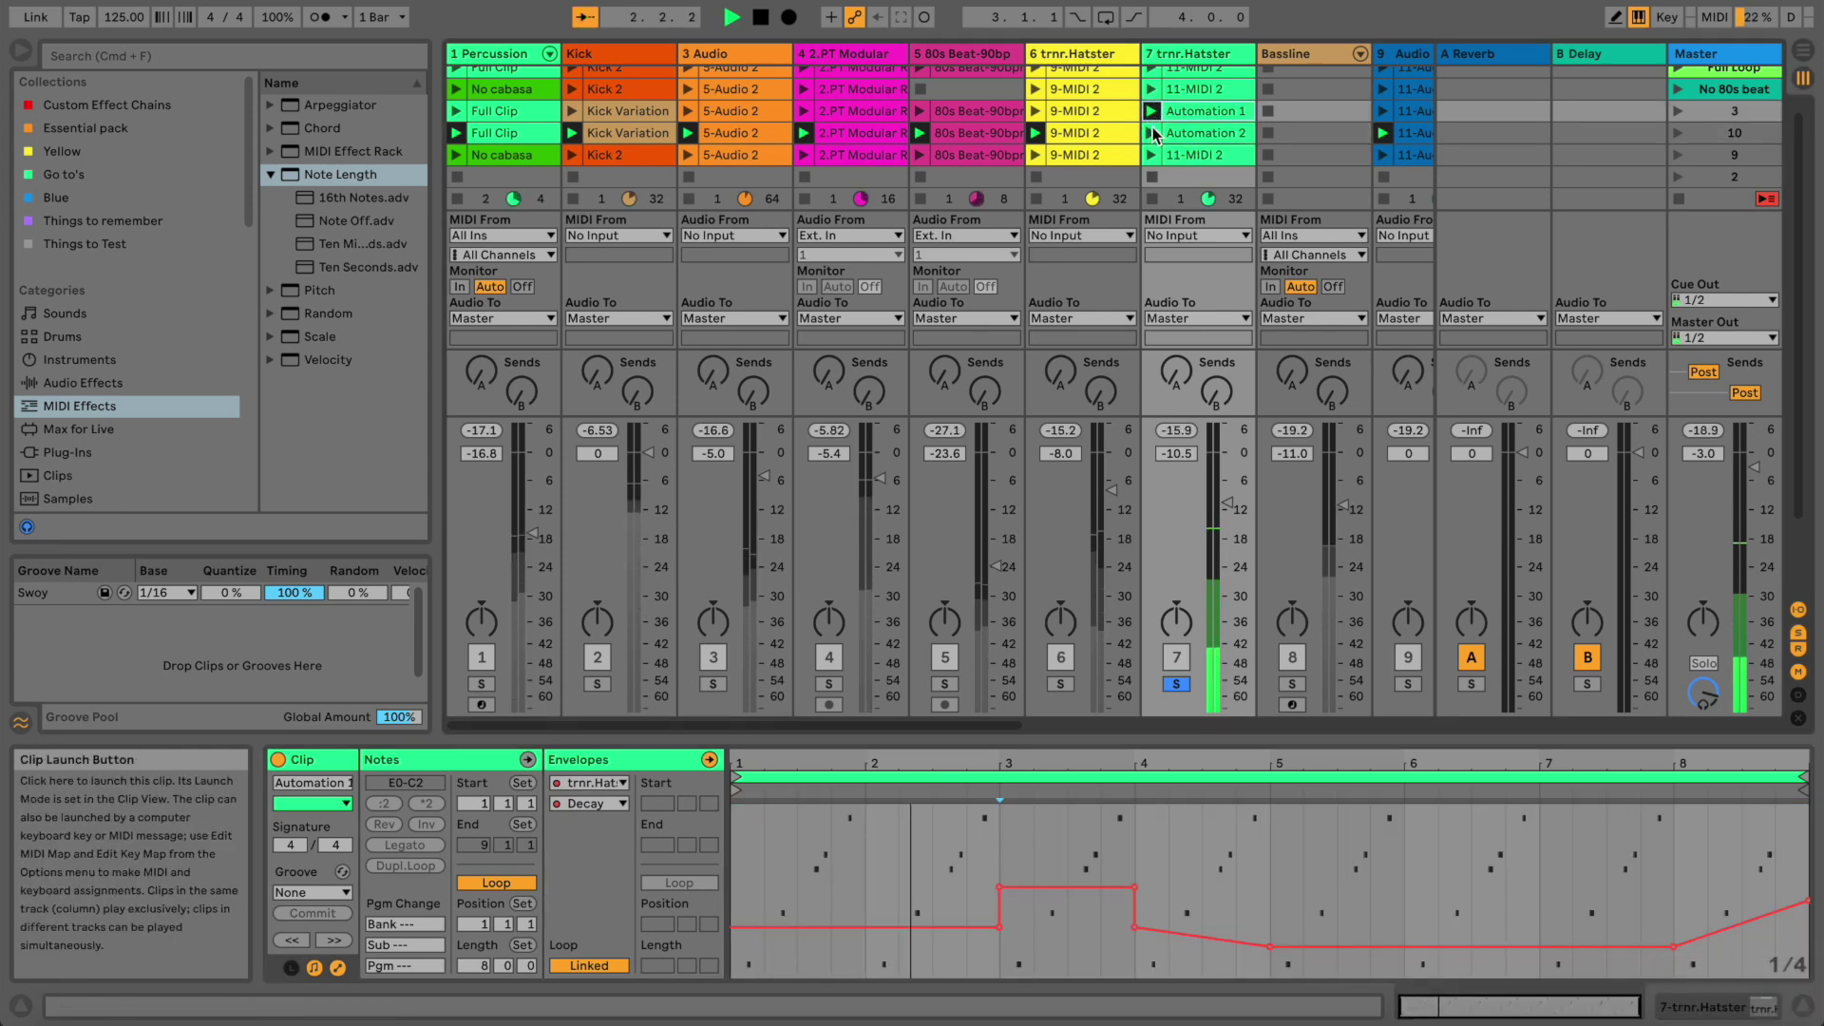
left_click(1153, 133)
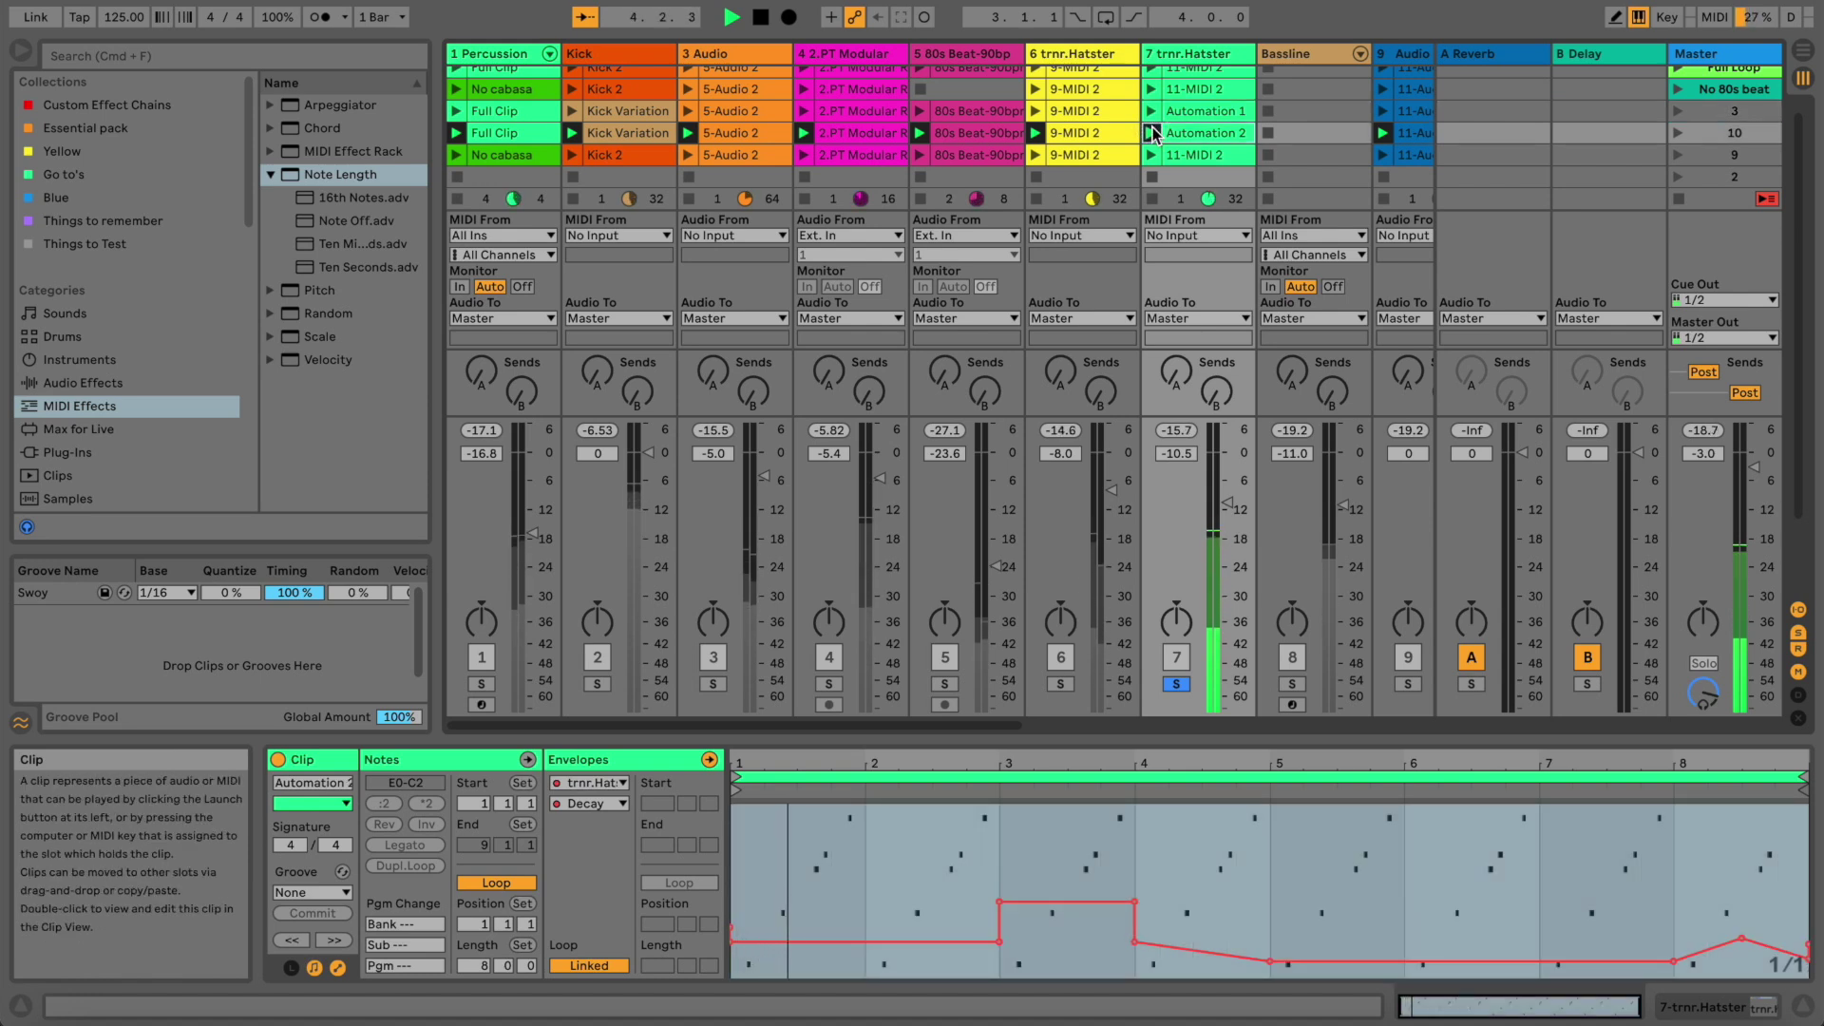
Launch scene 10, unsolo track 7, and play scene 3 with all tracks before stopping playback
left_click(1677, 126)
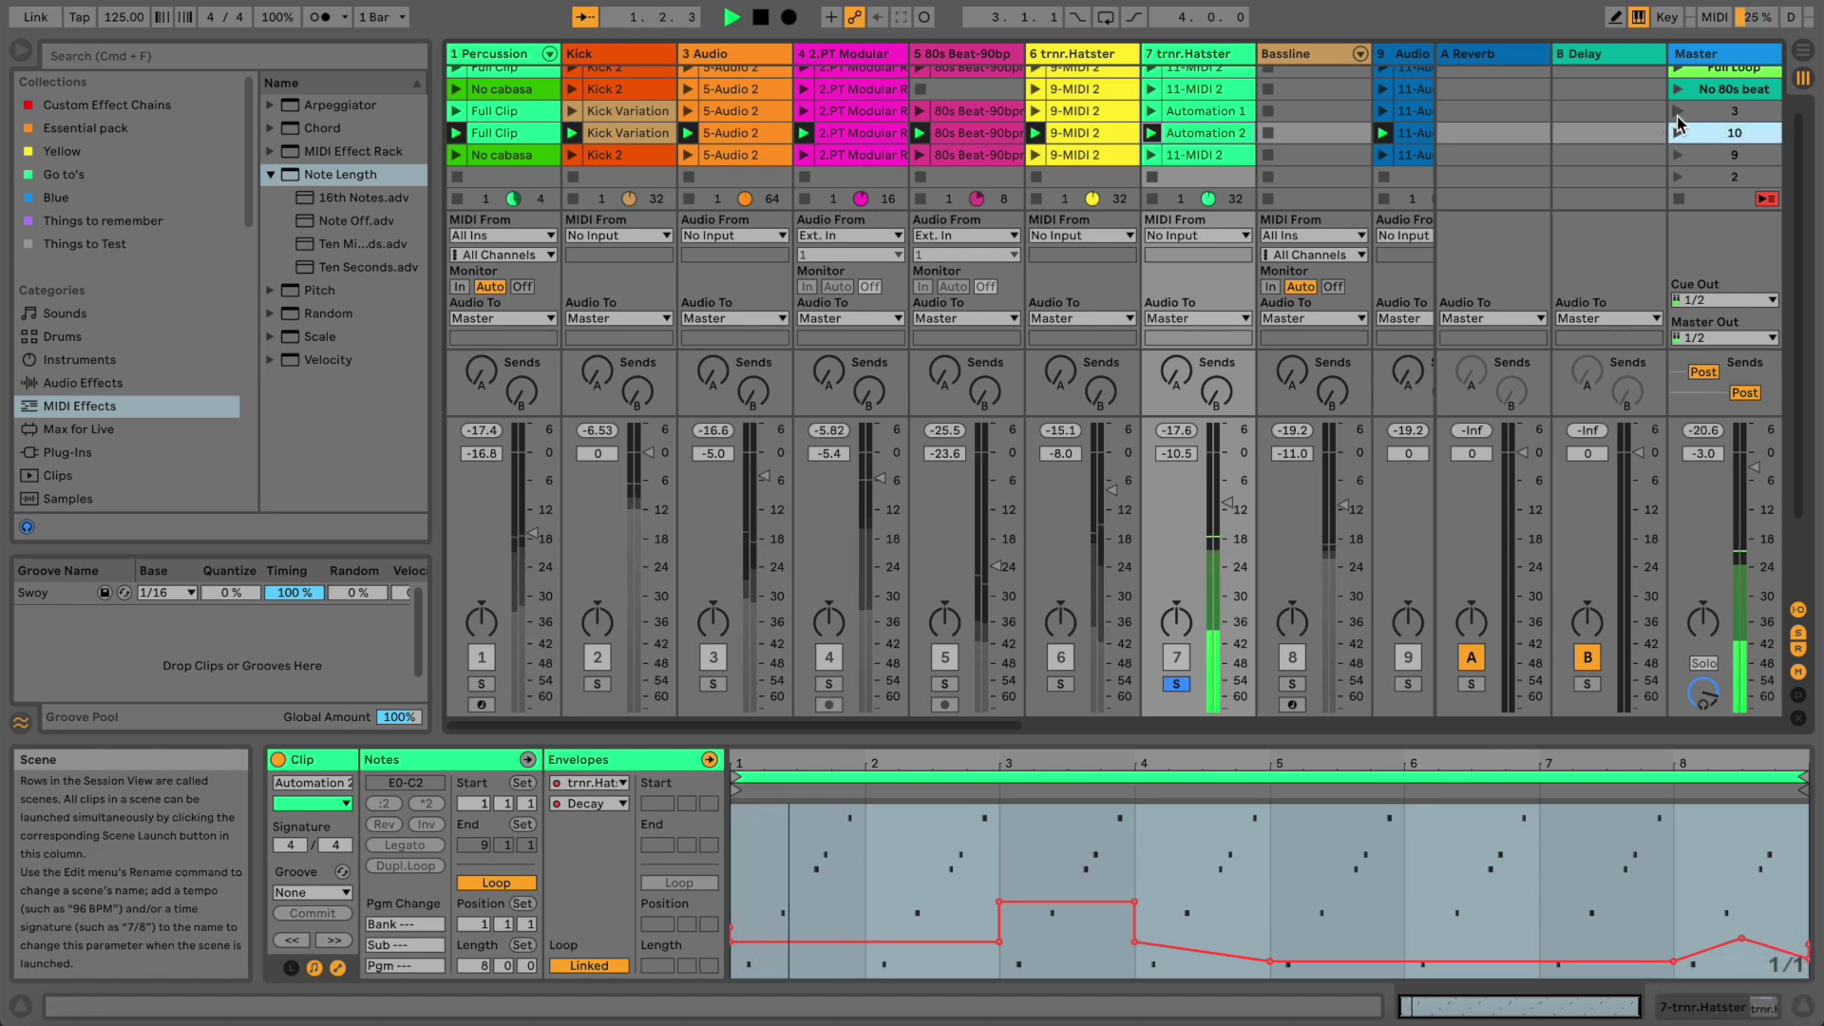
left_click(1176, 684)
left_click(1677, 111)
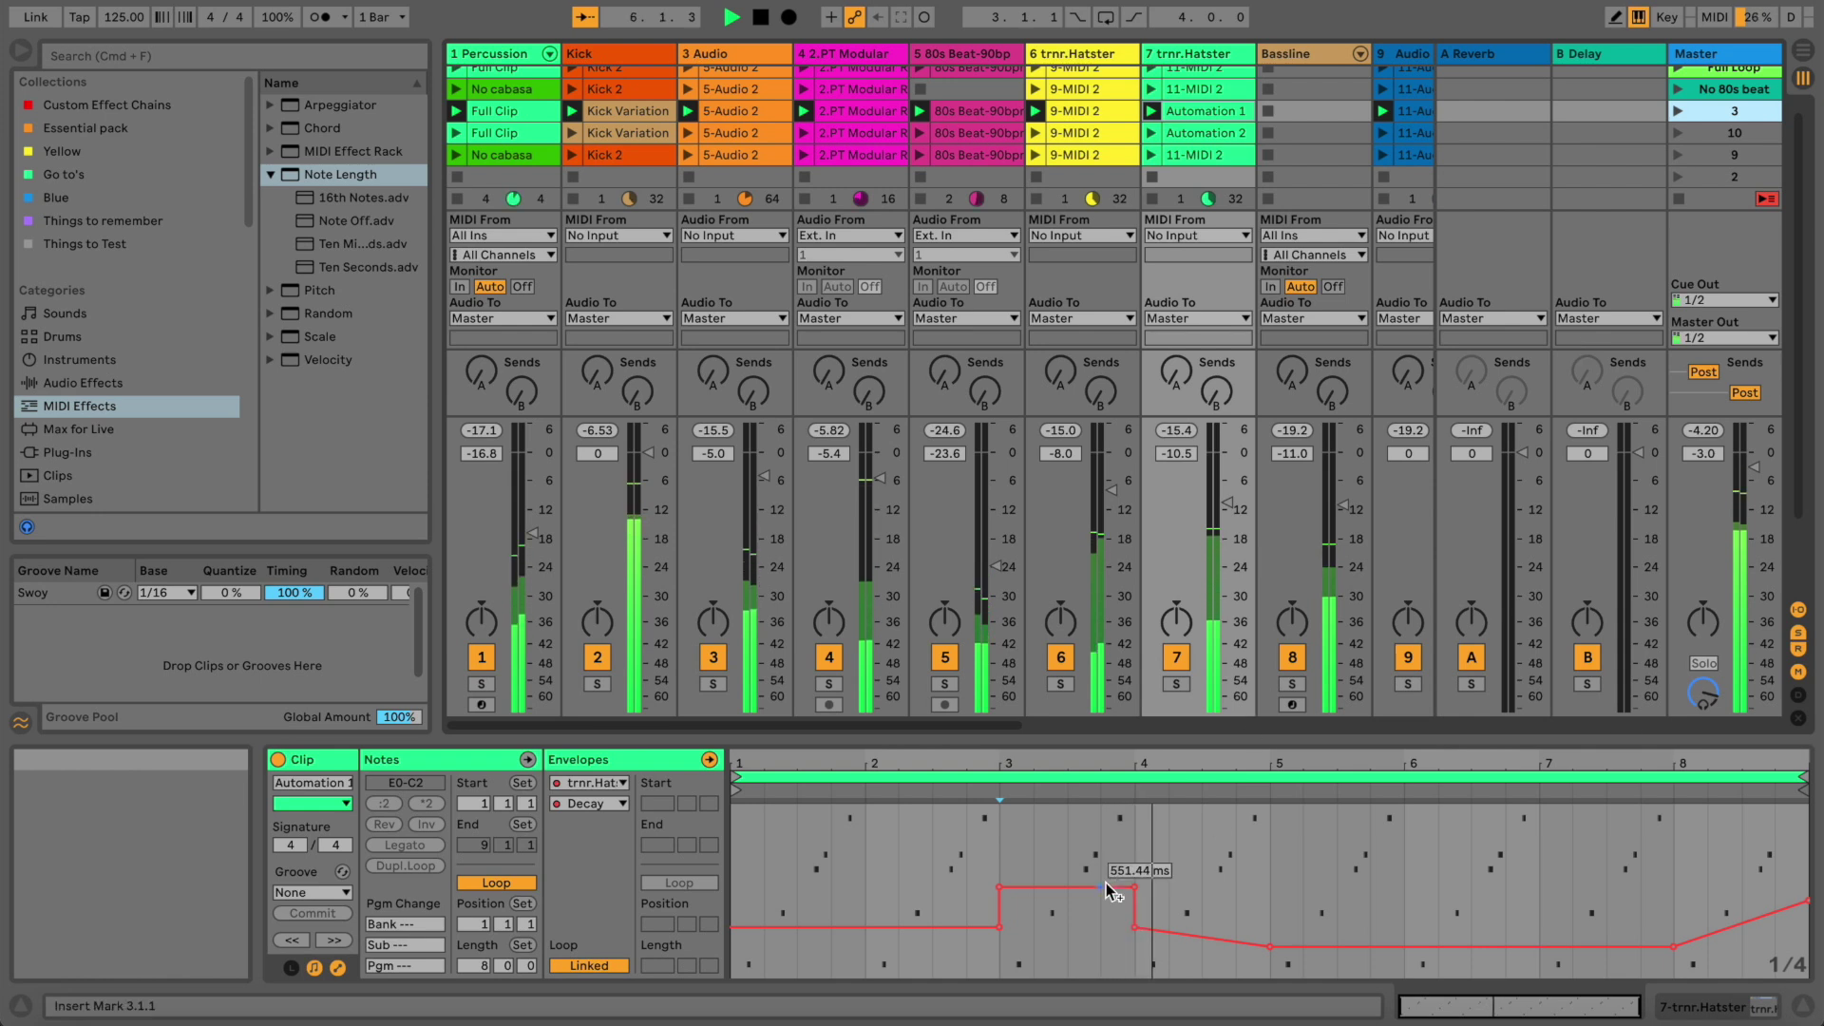
key("space")
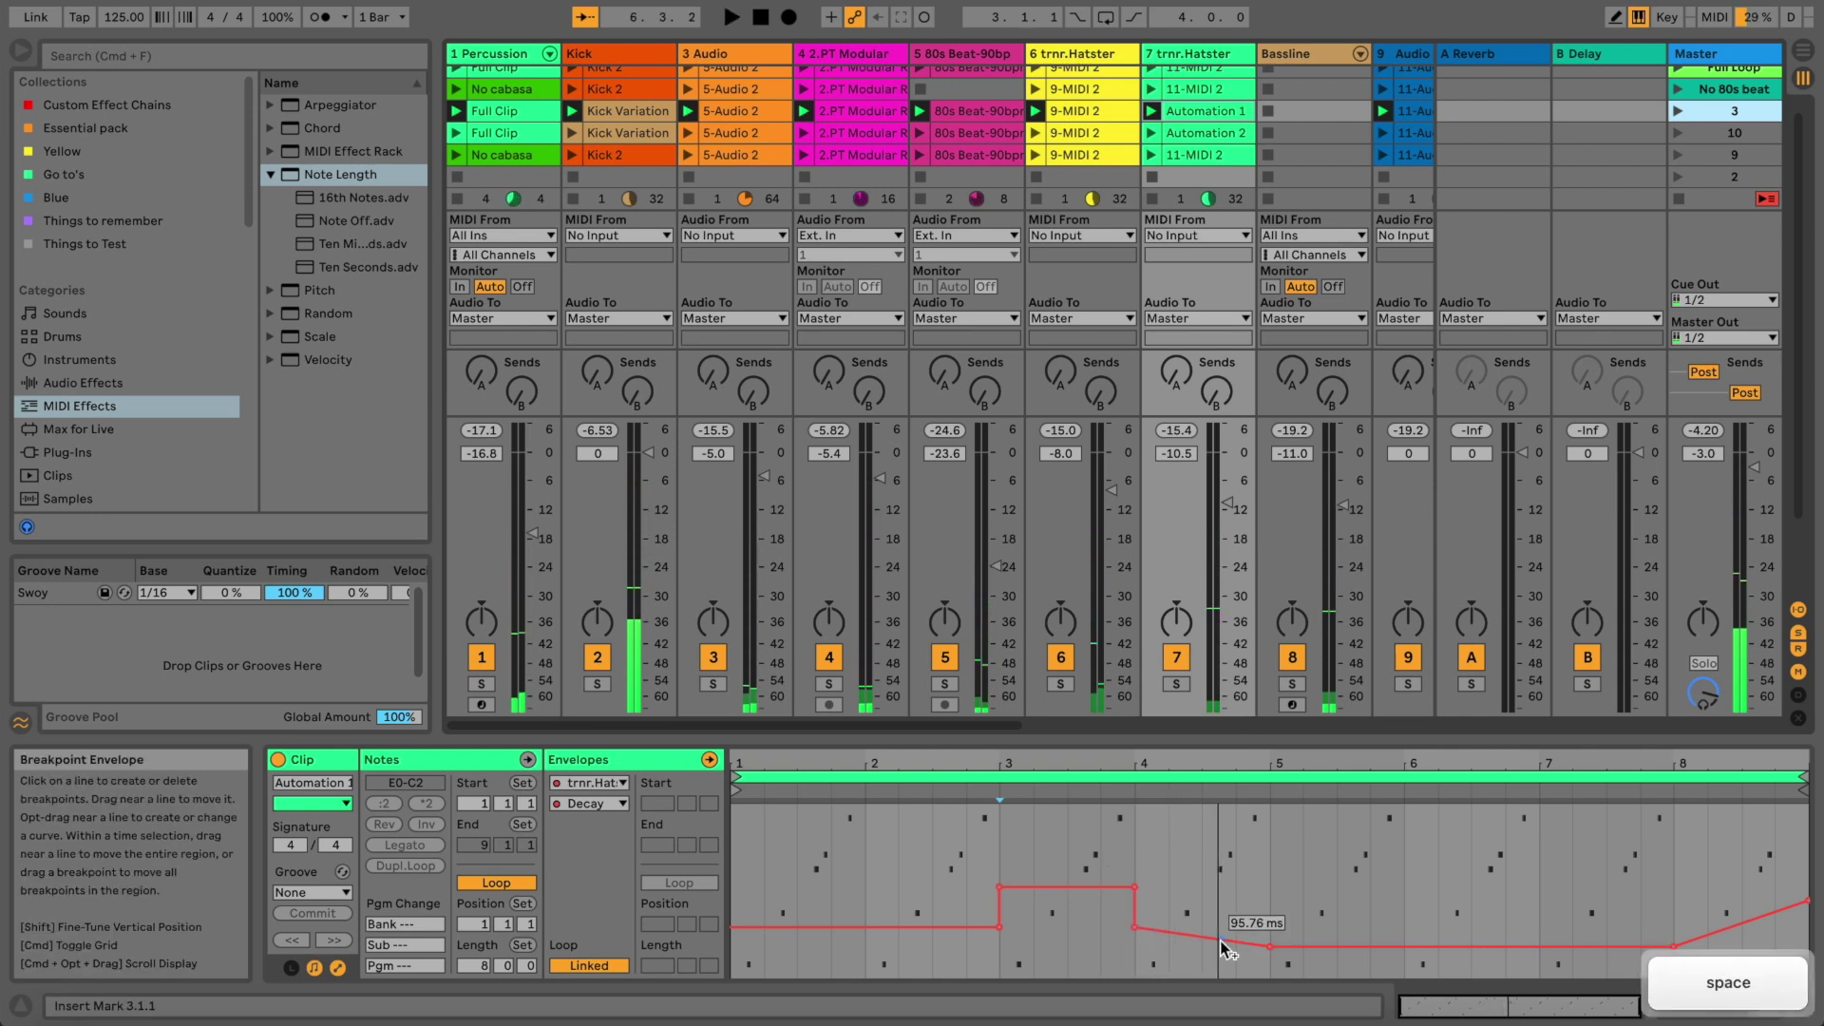
Raise Automation 1's Decay envelope to a peak of about 589 ms before bar 5, and lift the lower breakpoint at bar 4
left_click_drag(1234, 942, 1235, 900)
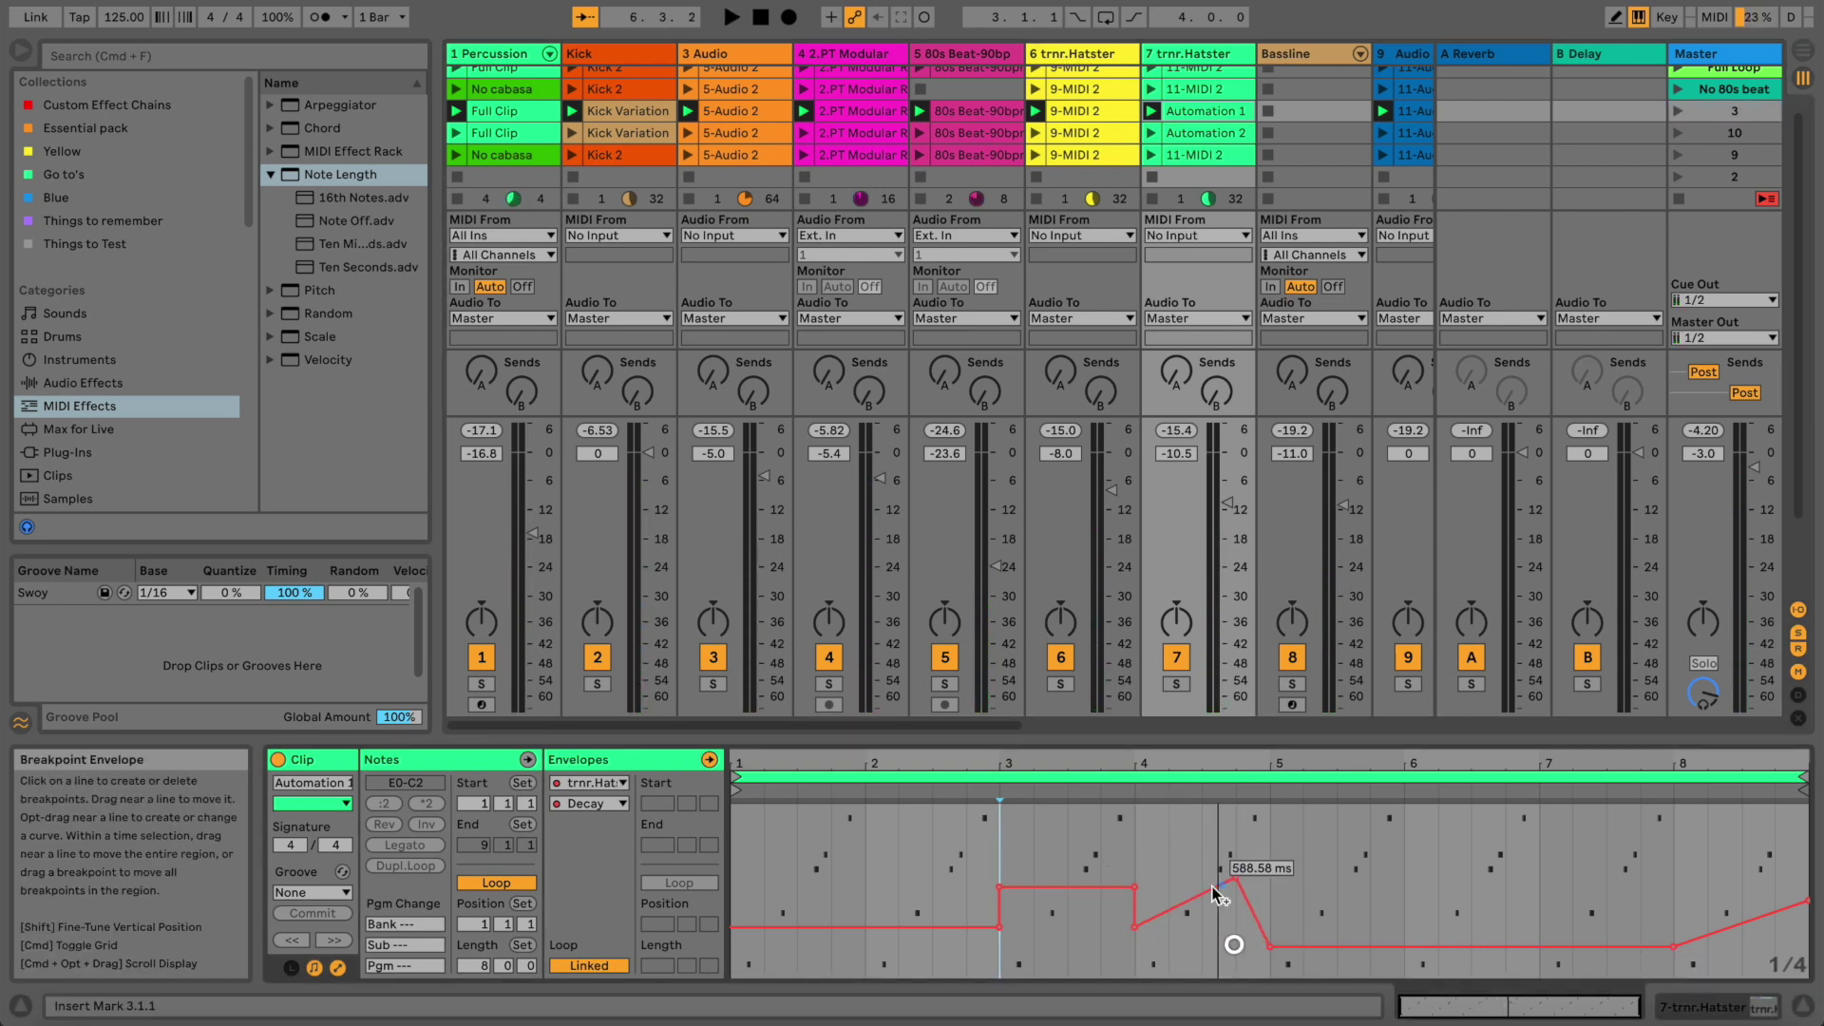
left_click_drag(1127, 931, 1135, 904)
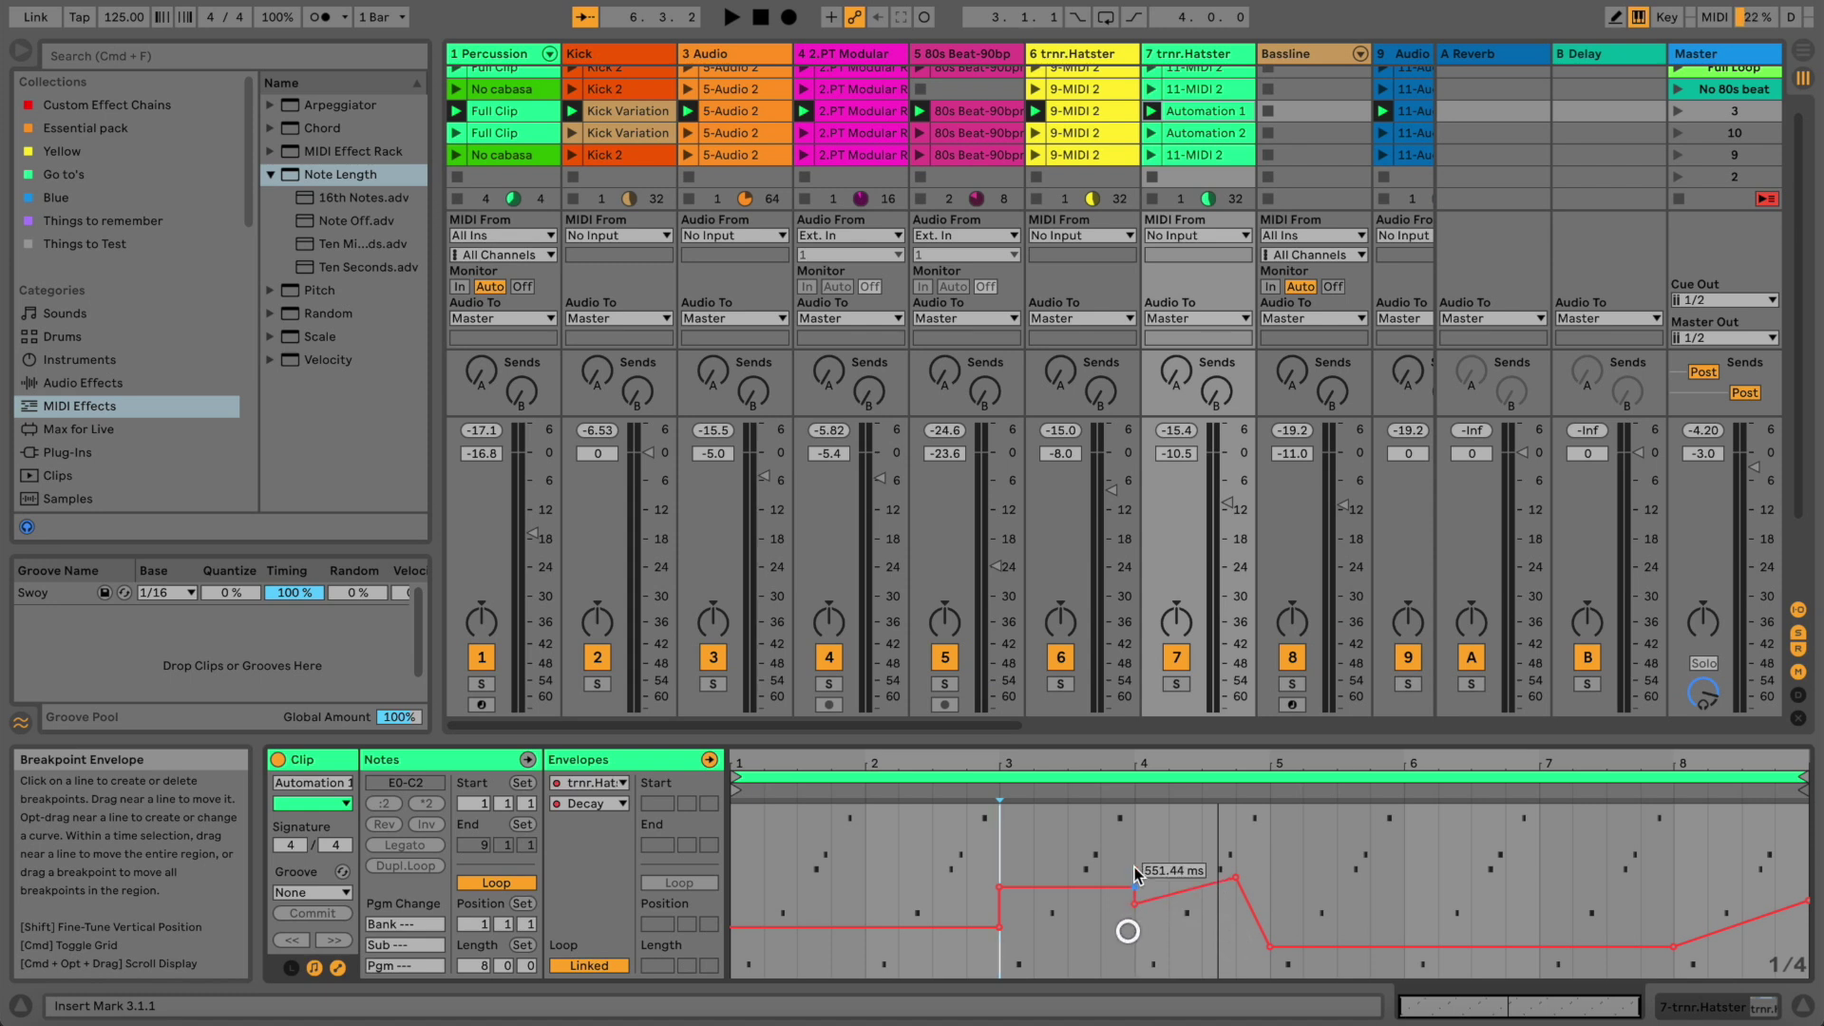
Play Automation 1 and raise its Decay breakpoints at bars 5 and 8 to about 223 ms
key("space")
key("space")
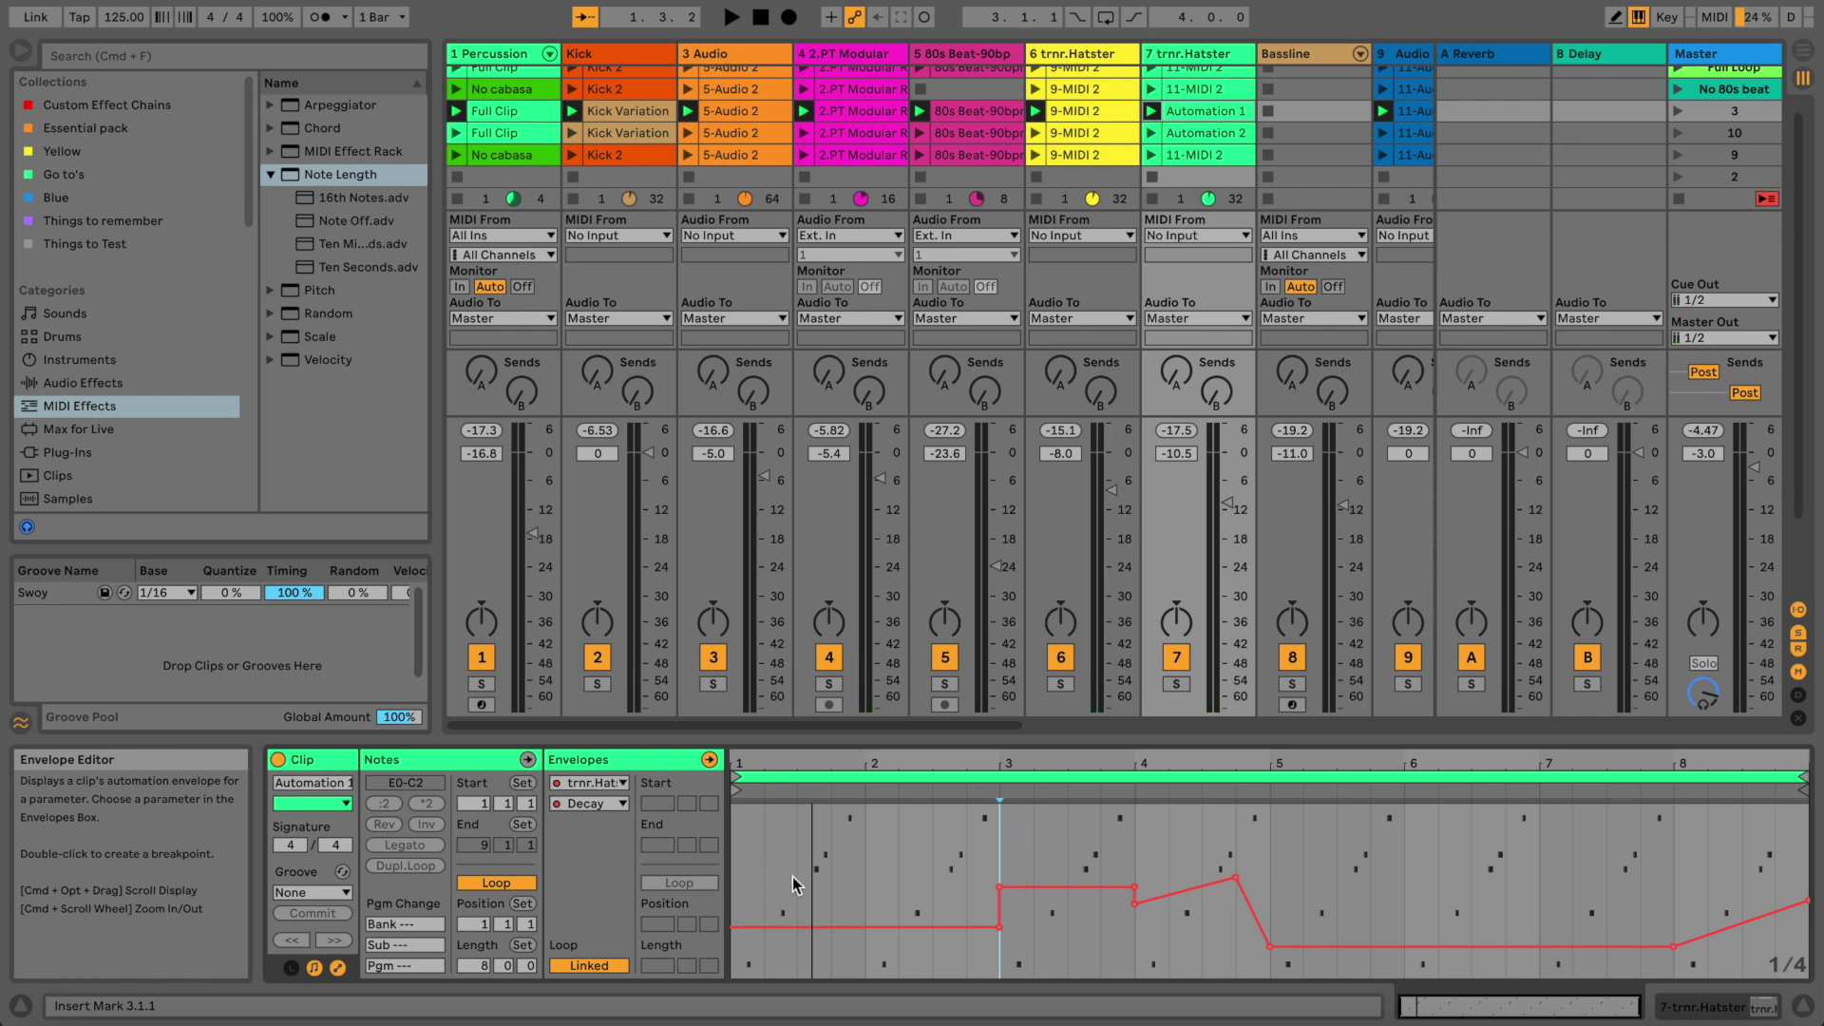
left_click(747, 858)
left_click(1019, 834)
key("space")
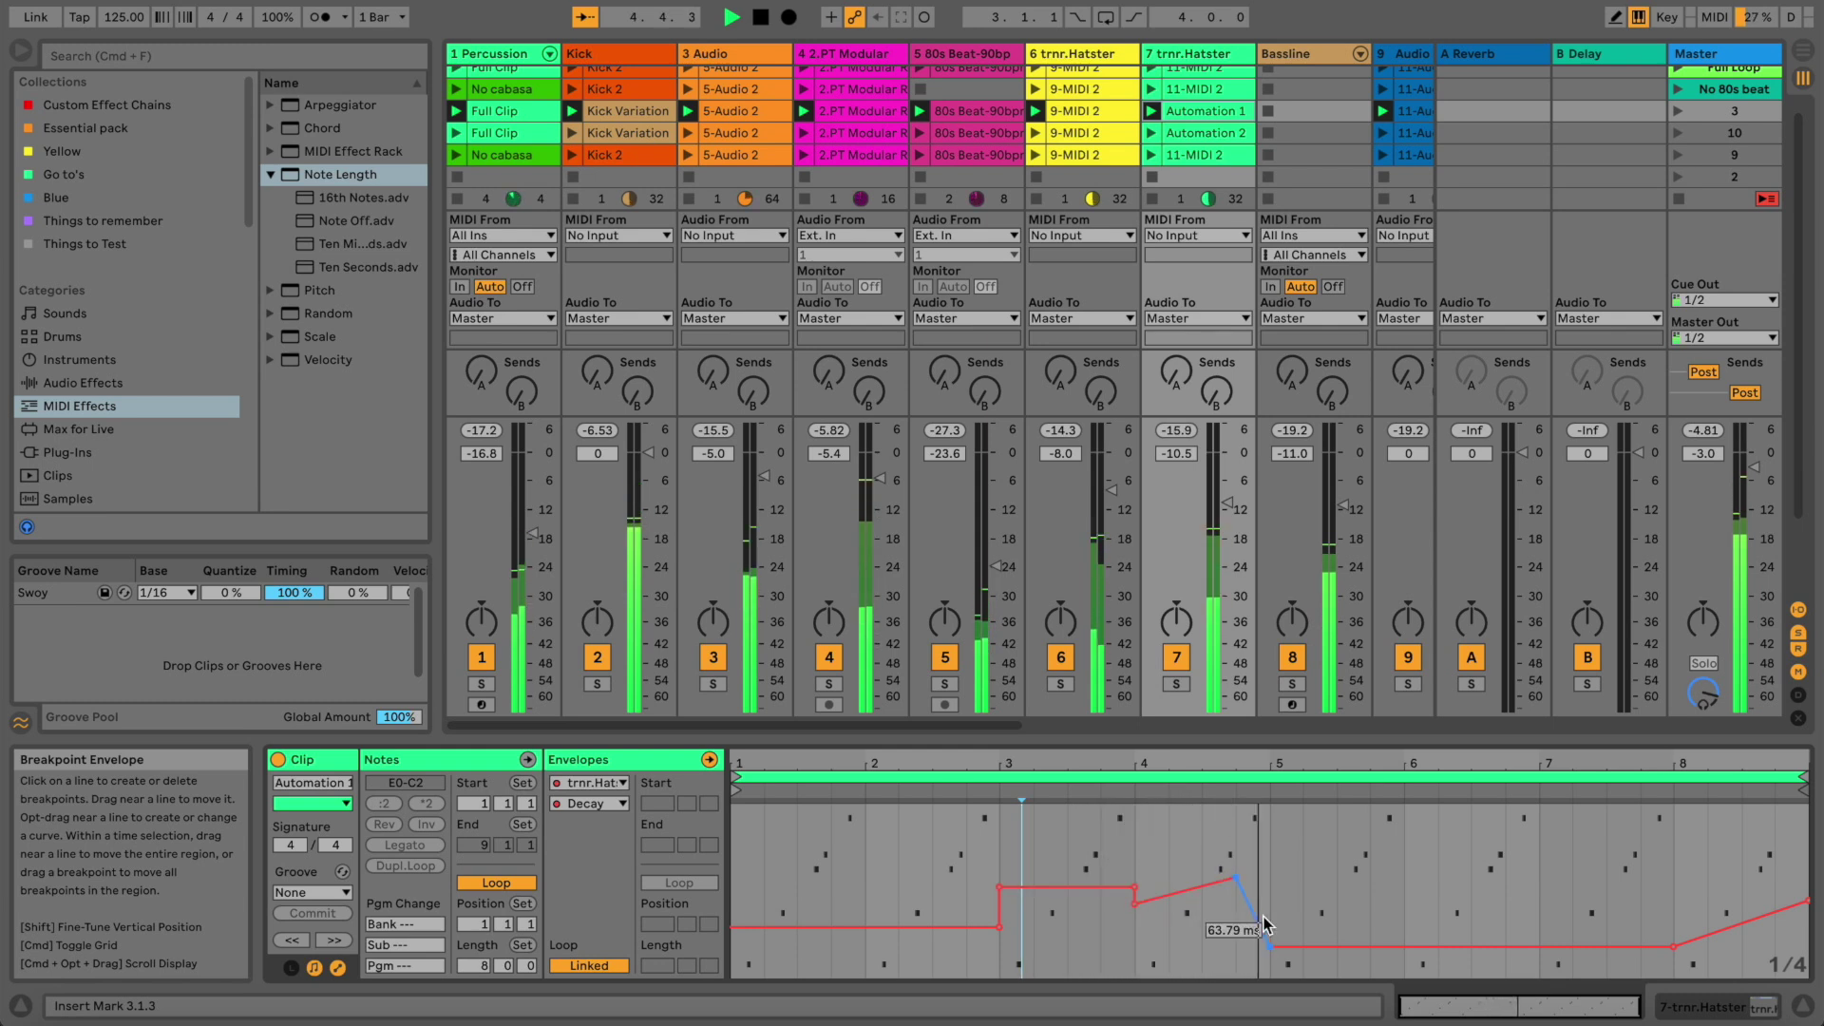
left_click_drag(1269, 946, 1269, 920)
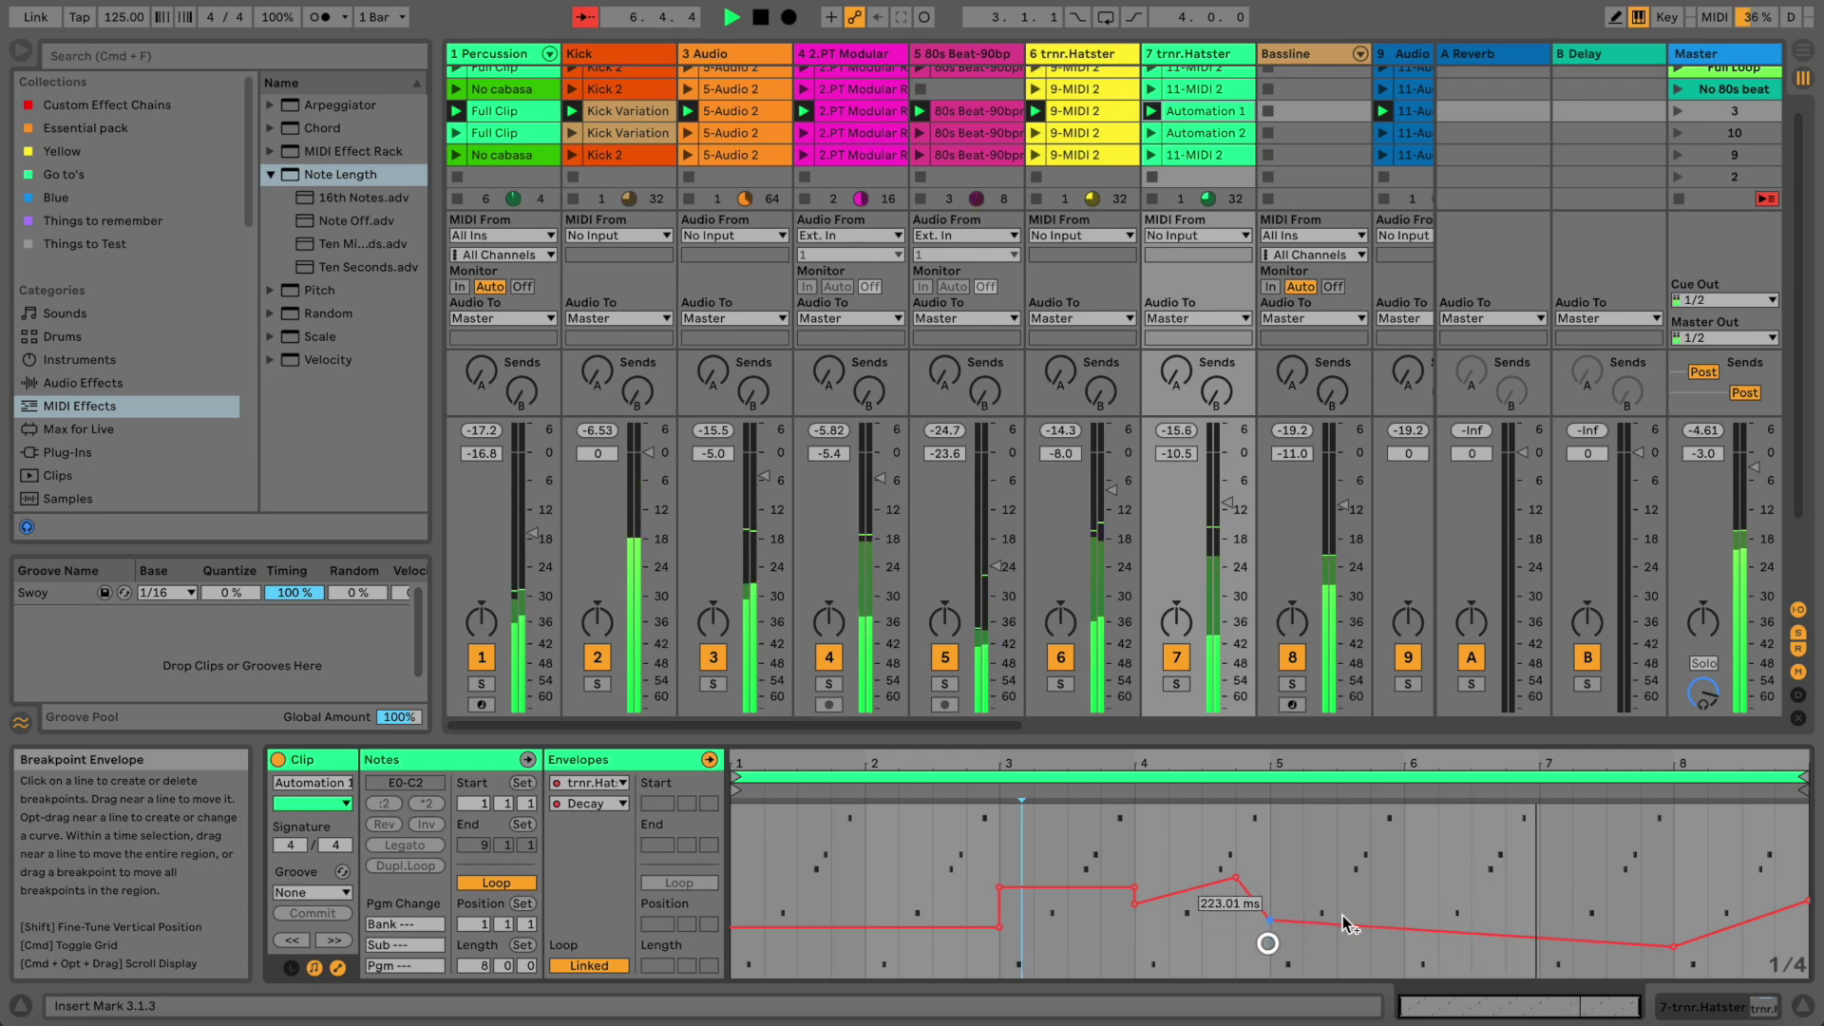
left_click_drag(1675, 946, 1678, 920)
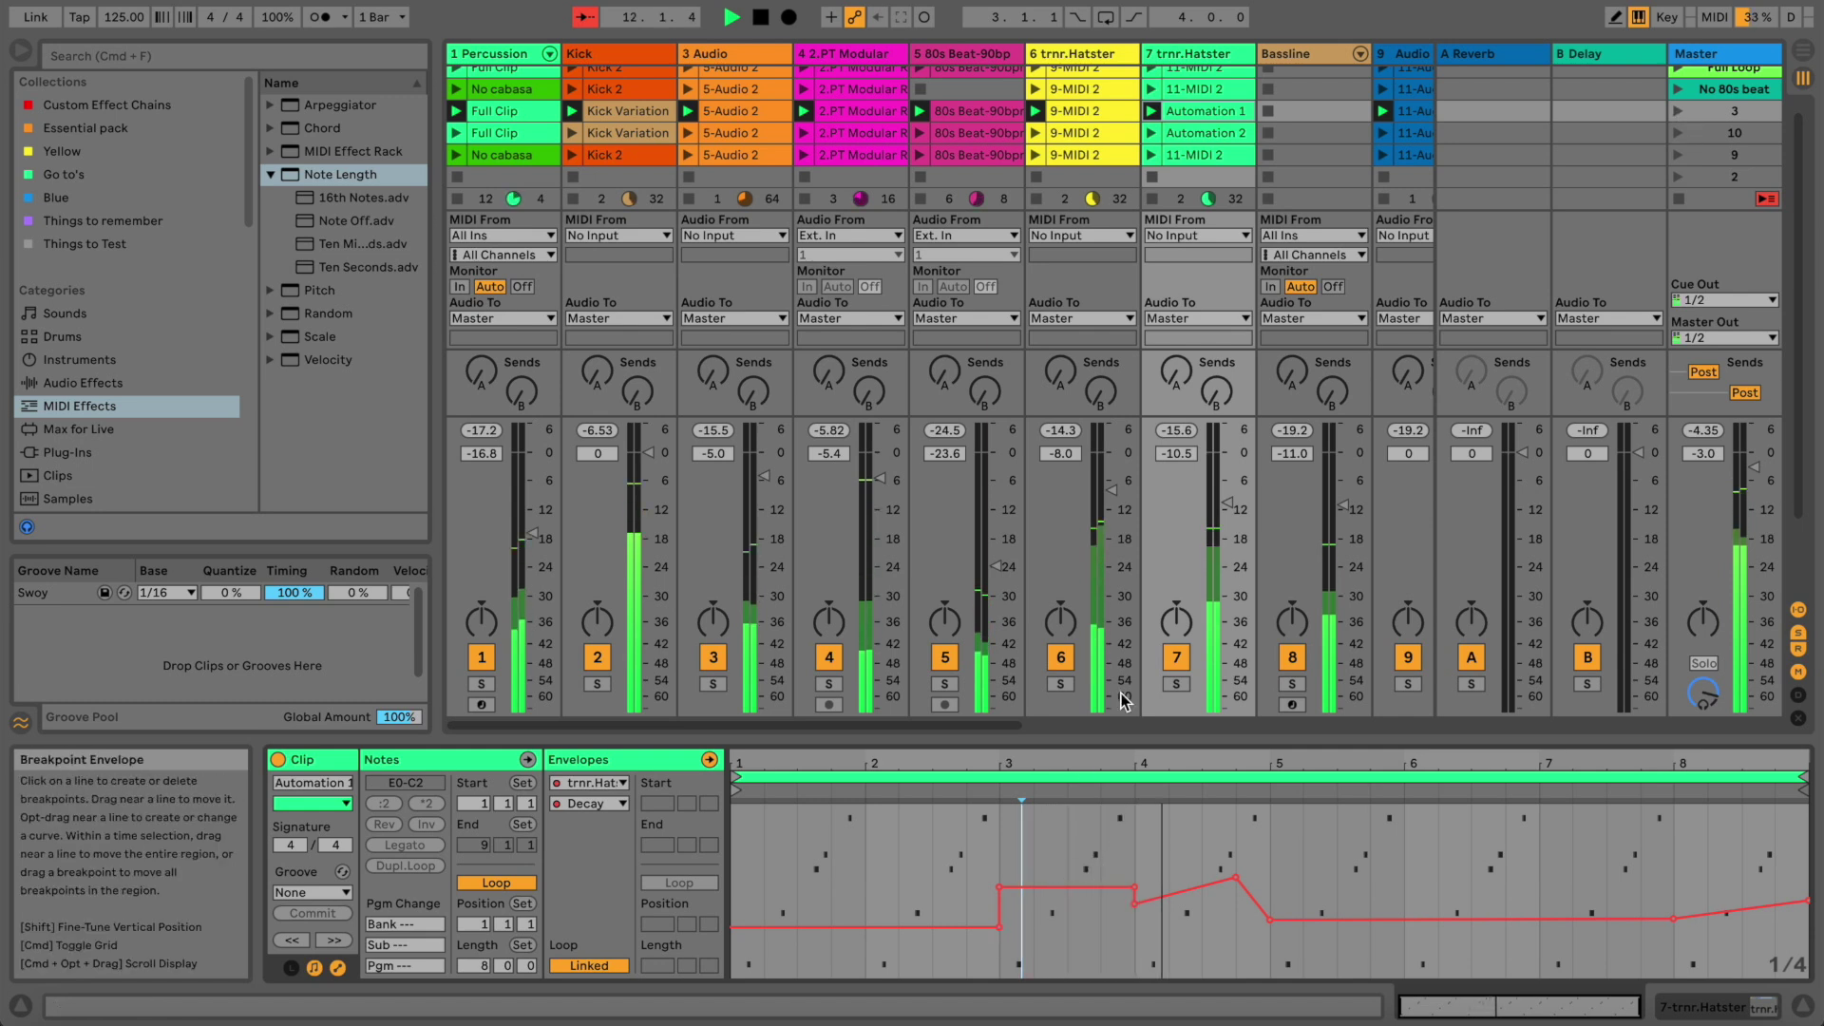
Play scene 10 followed by scene 3 to compare their decay automation, and stop playback
left_click(1679, 134)
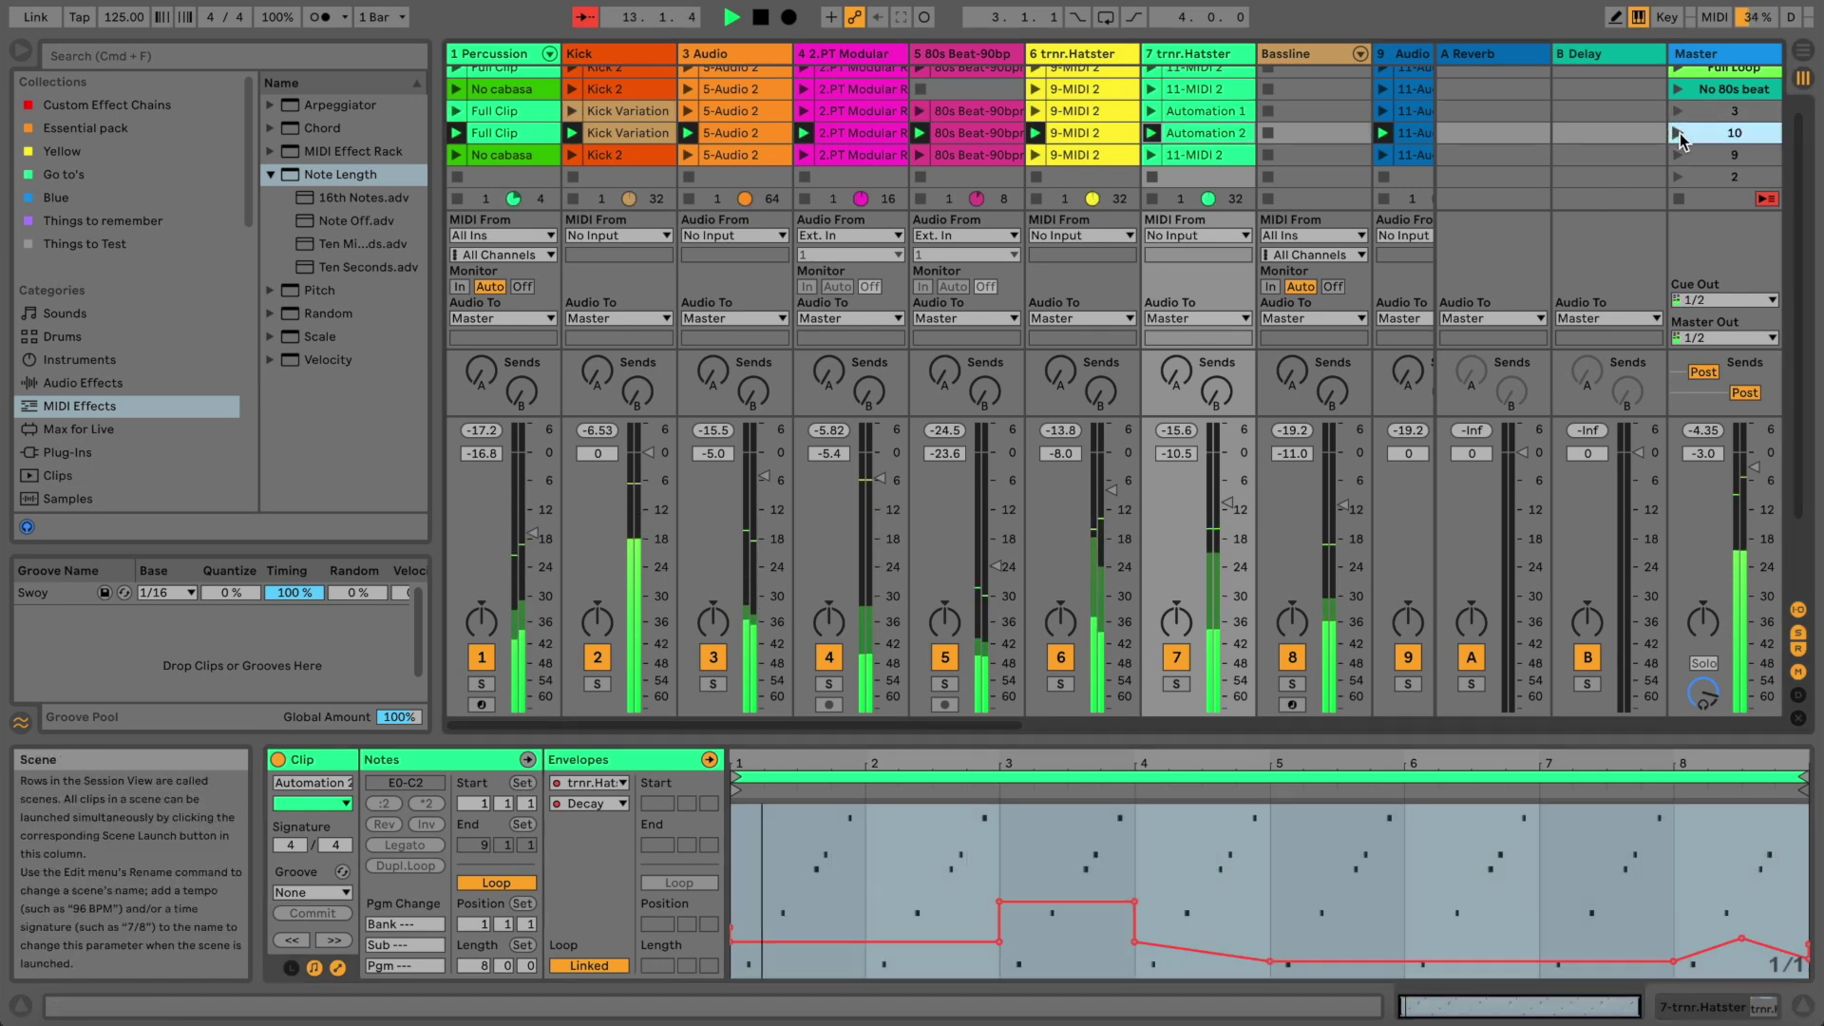
key("space")
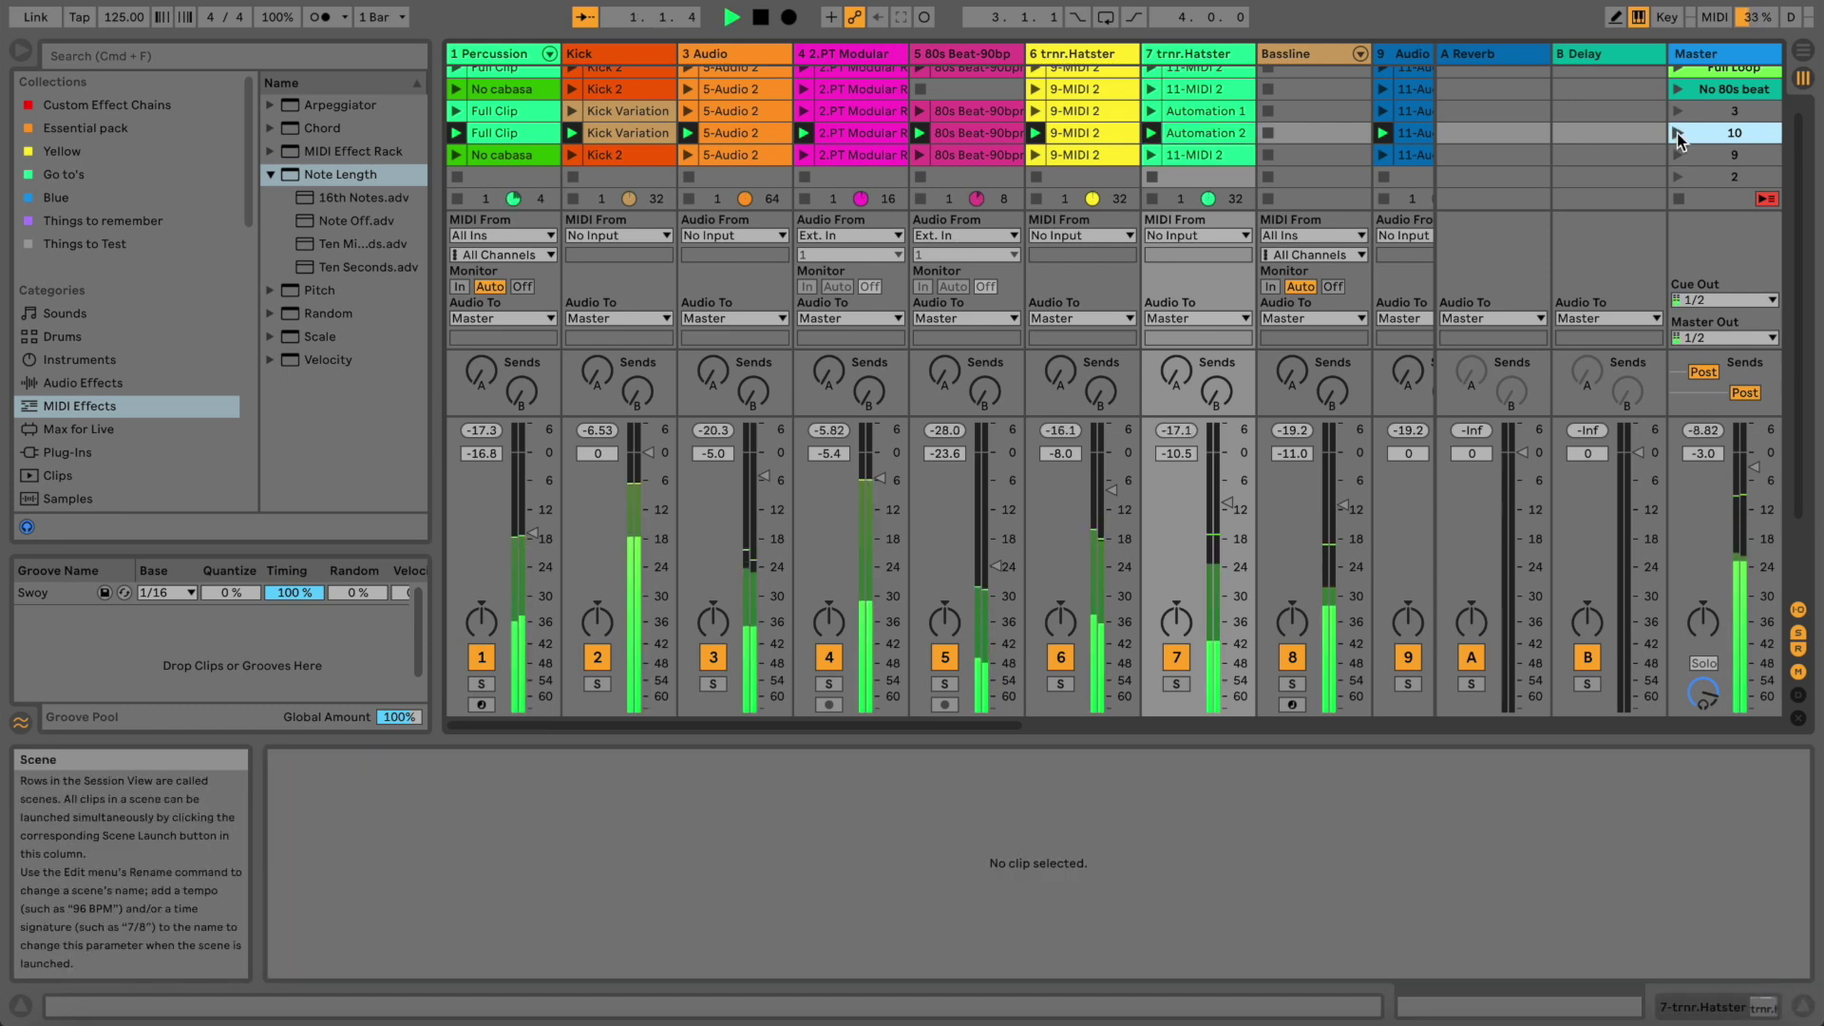
key("space")
left_click(1678, 112)
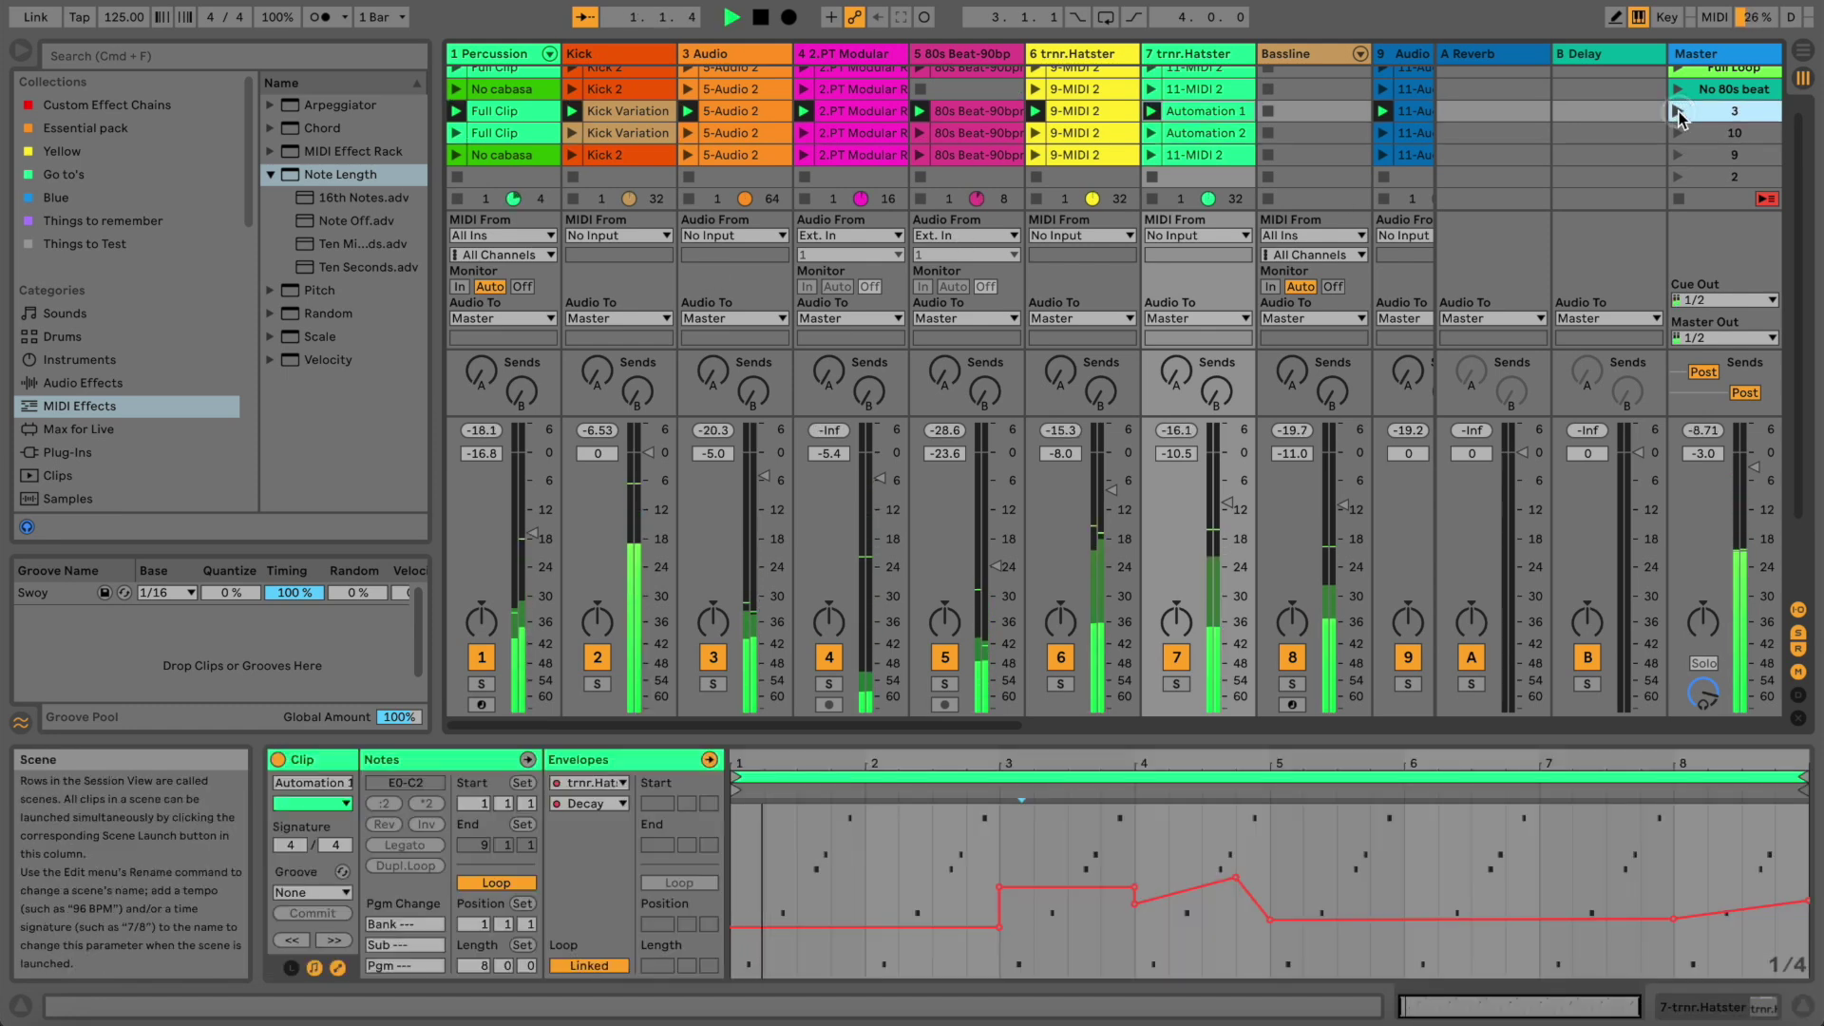
key("space")
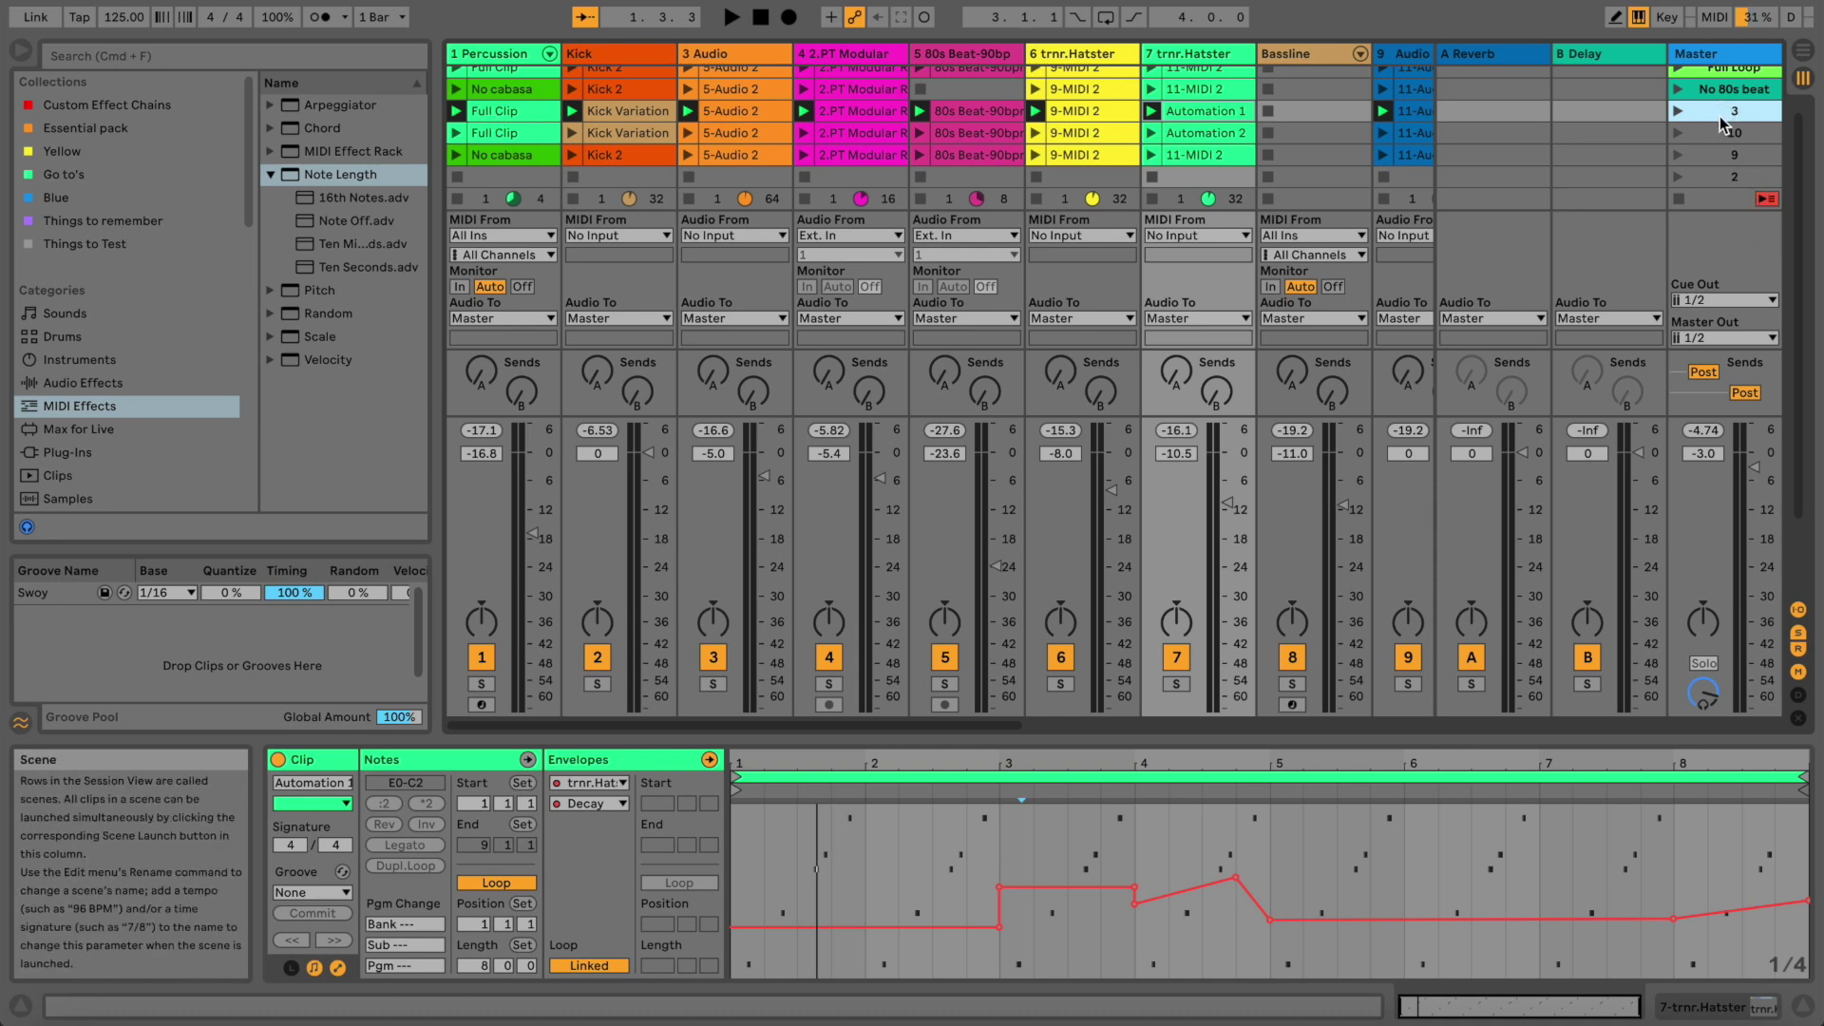
Play the Full Loop and No 80s beat scenes, stop the Kick track, and capture the remaining clips as a new scene
scroll(1708, 134, "up", 1)
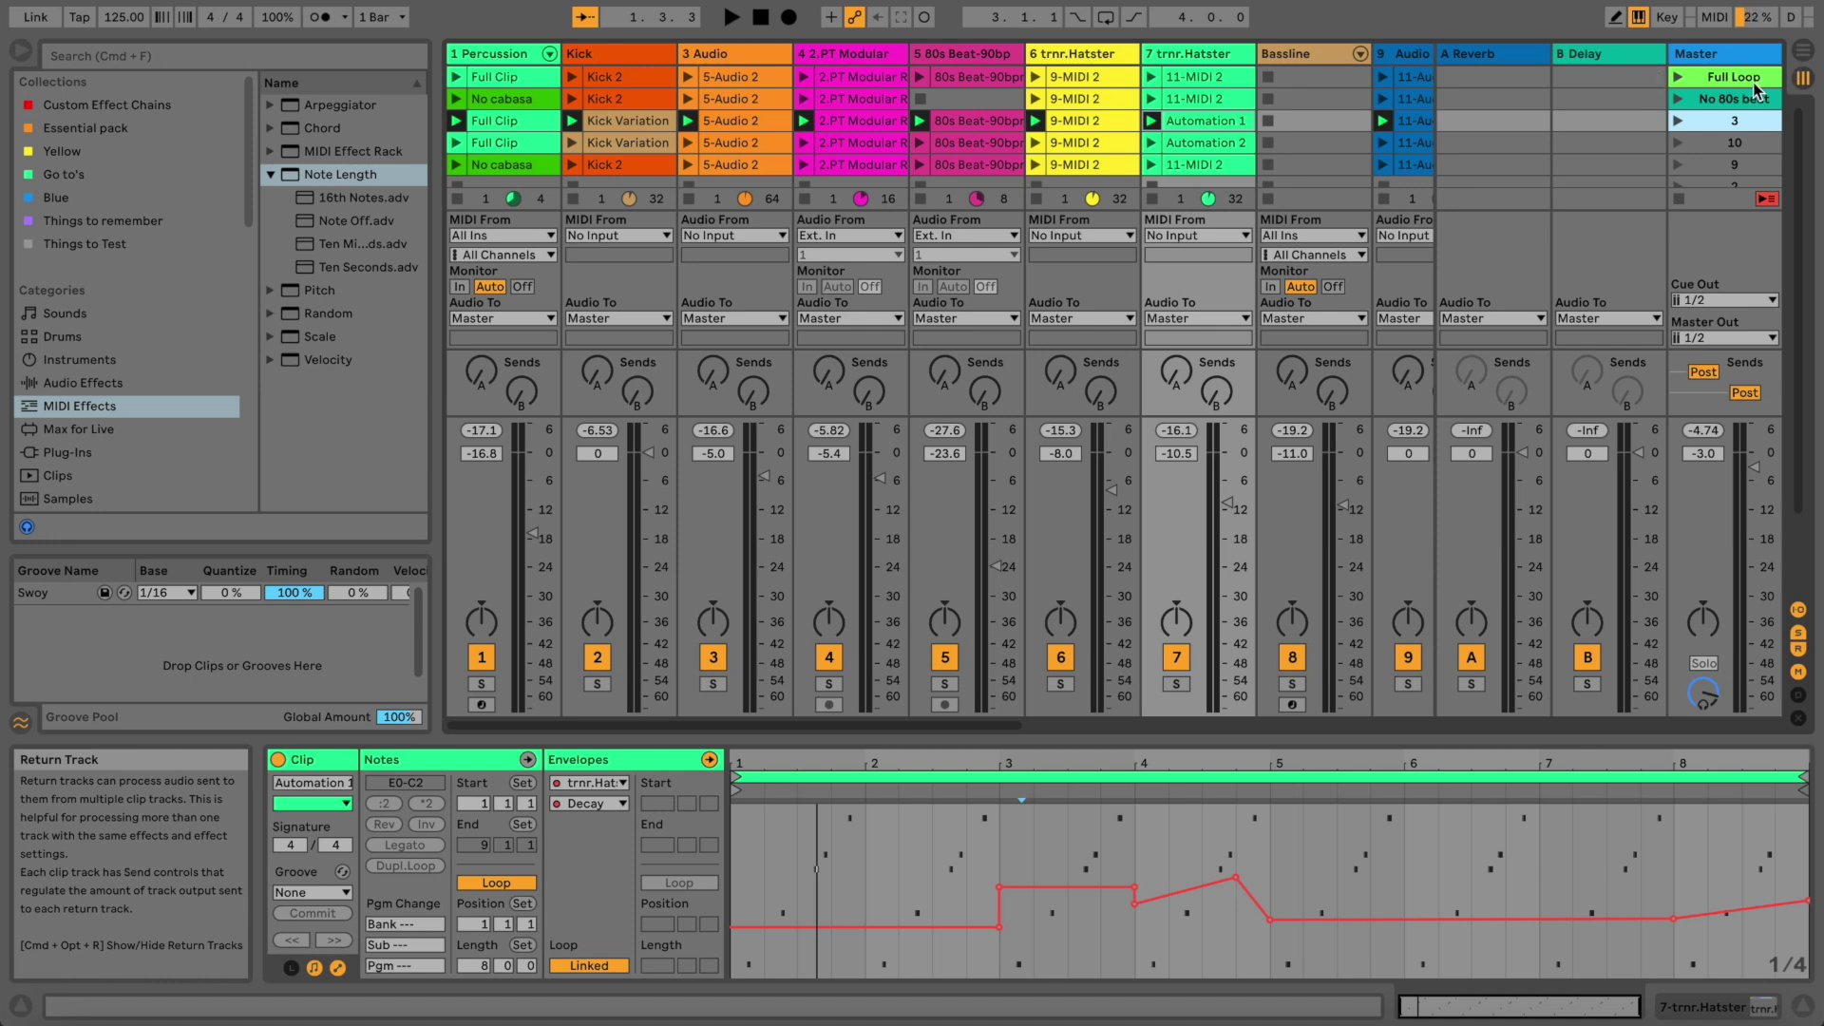
left_click(1680, 78)
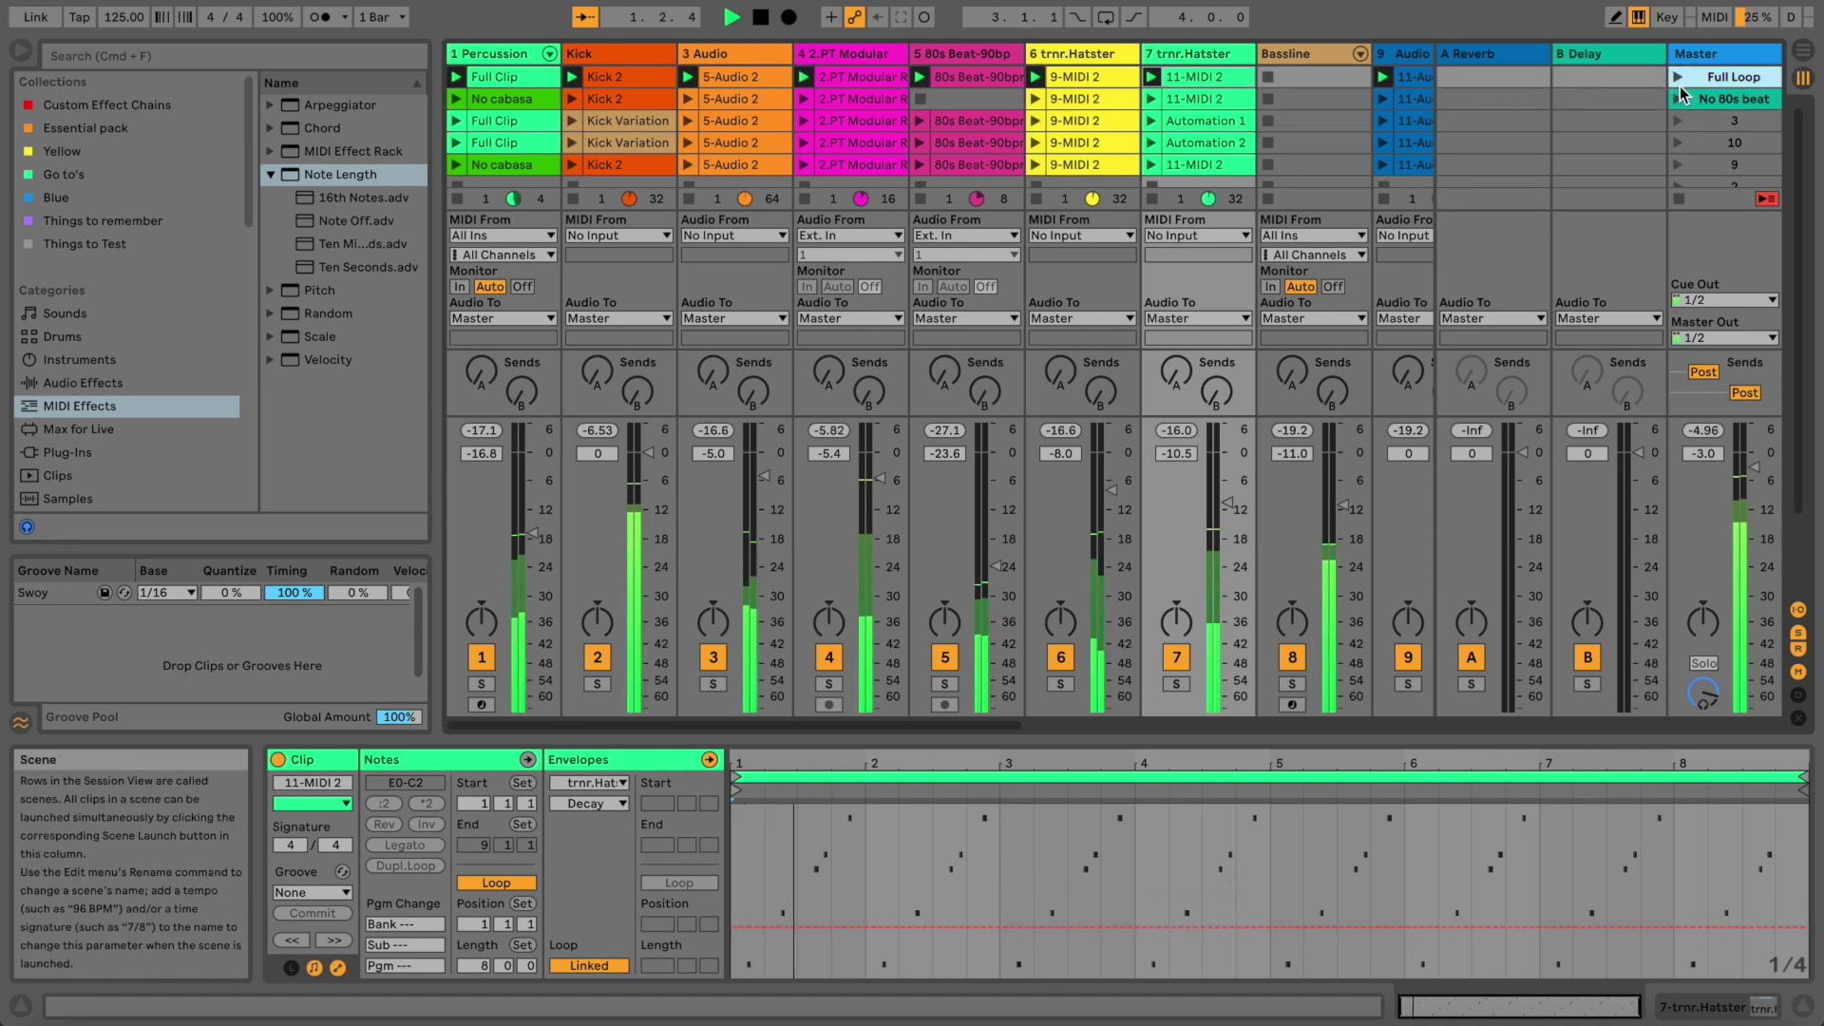
left_click(1680, 90)
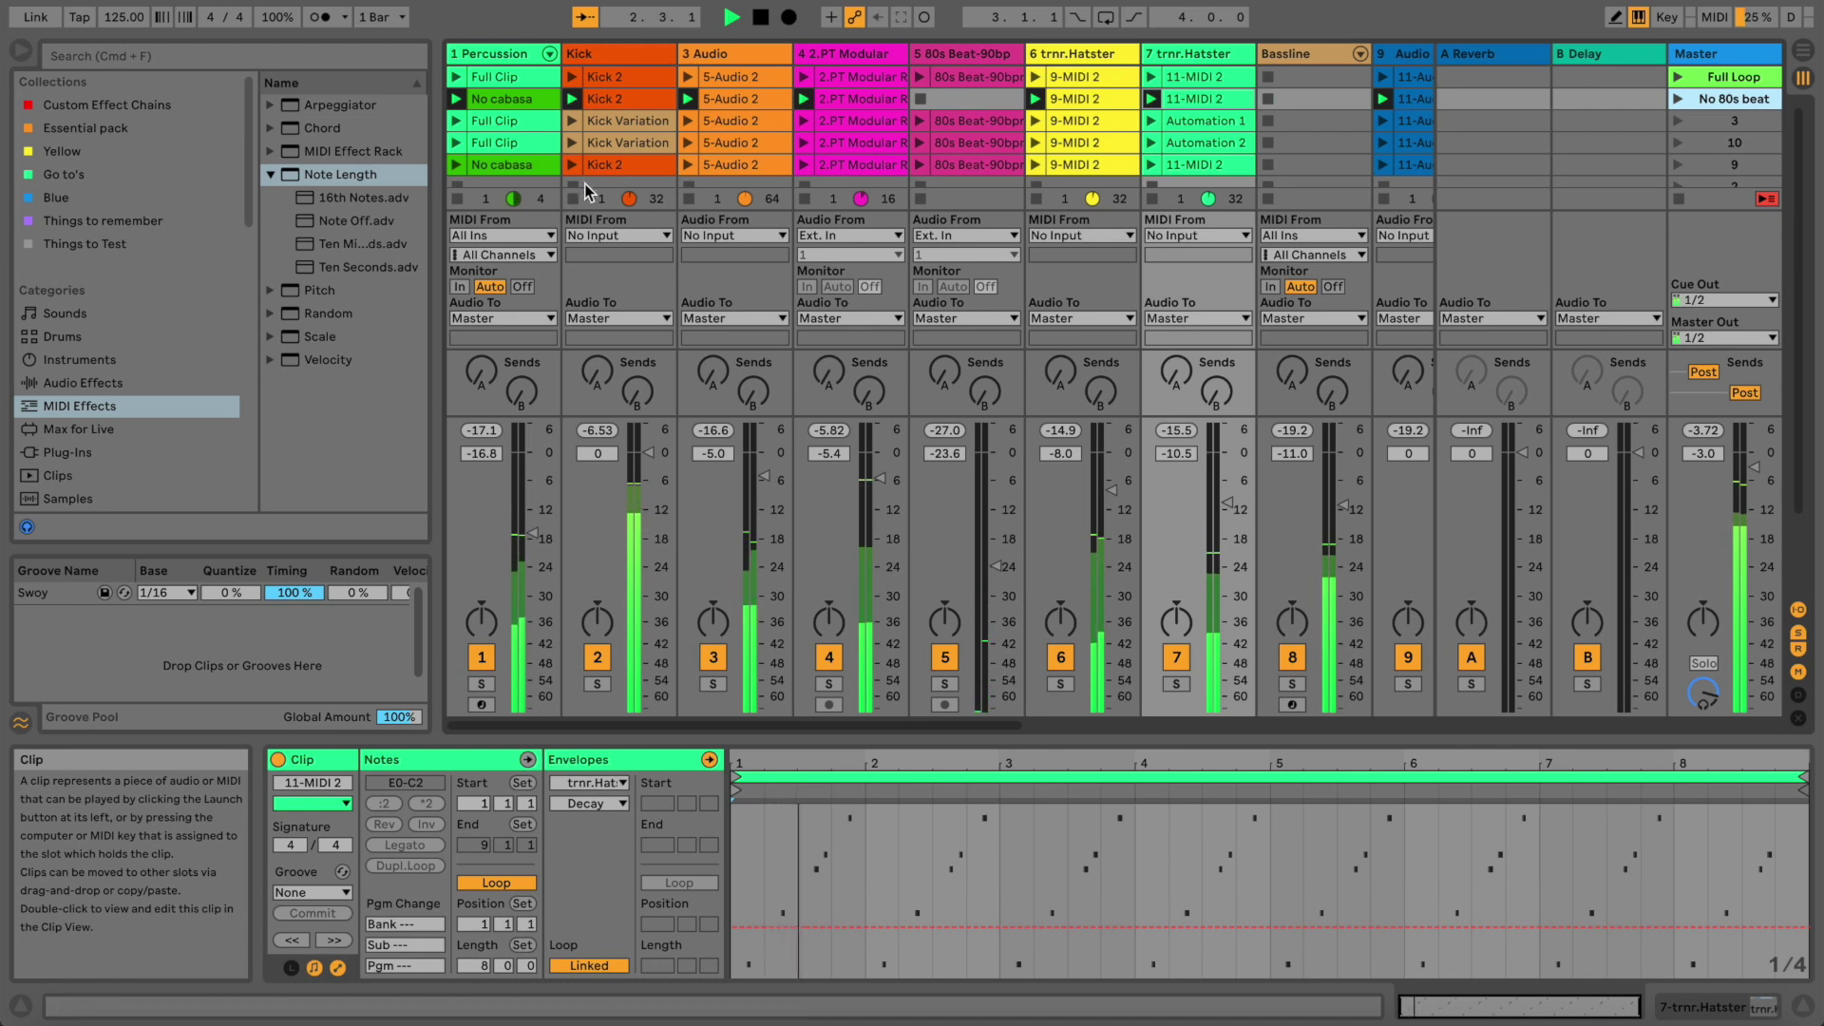
left_click(573, 199)
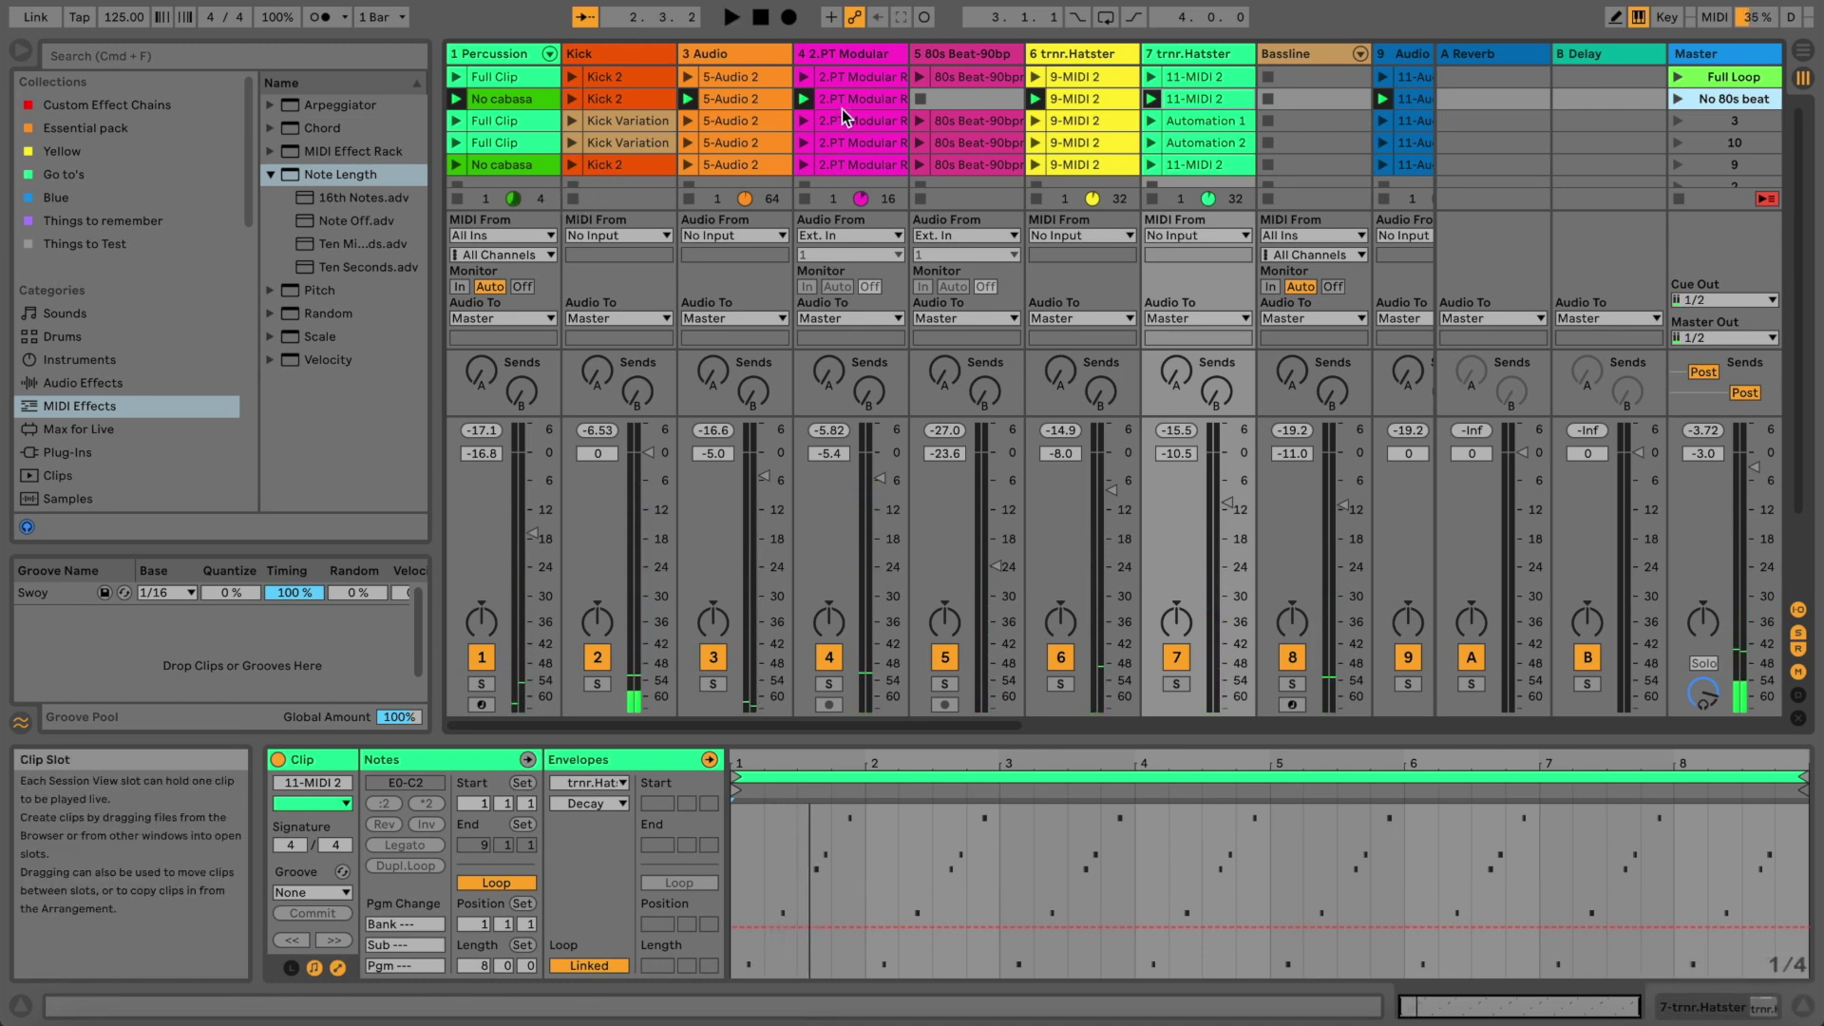
key("super+shift+i")
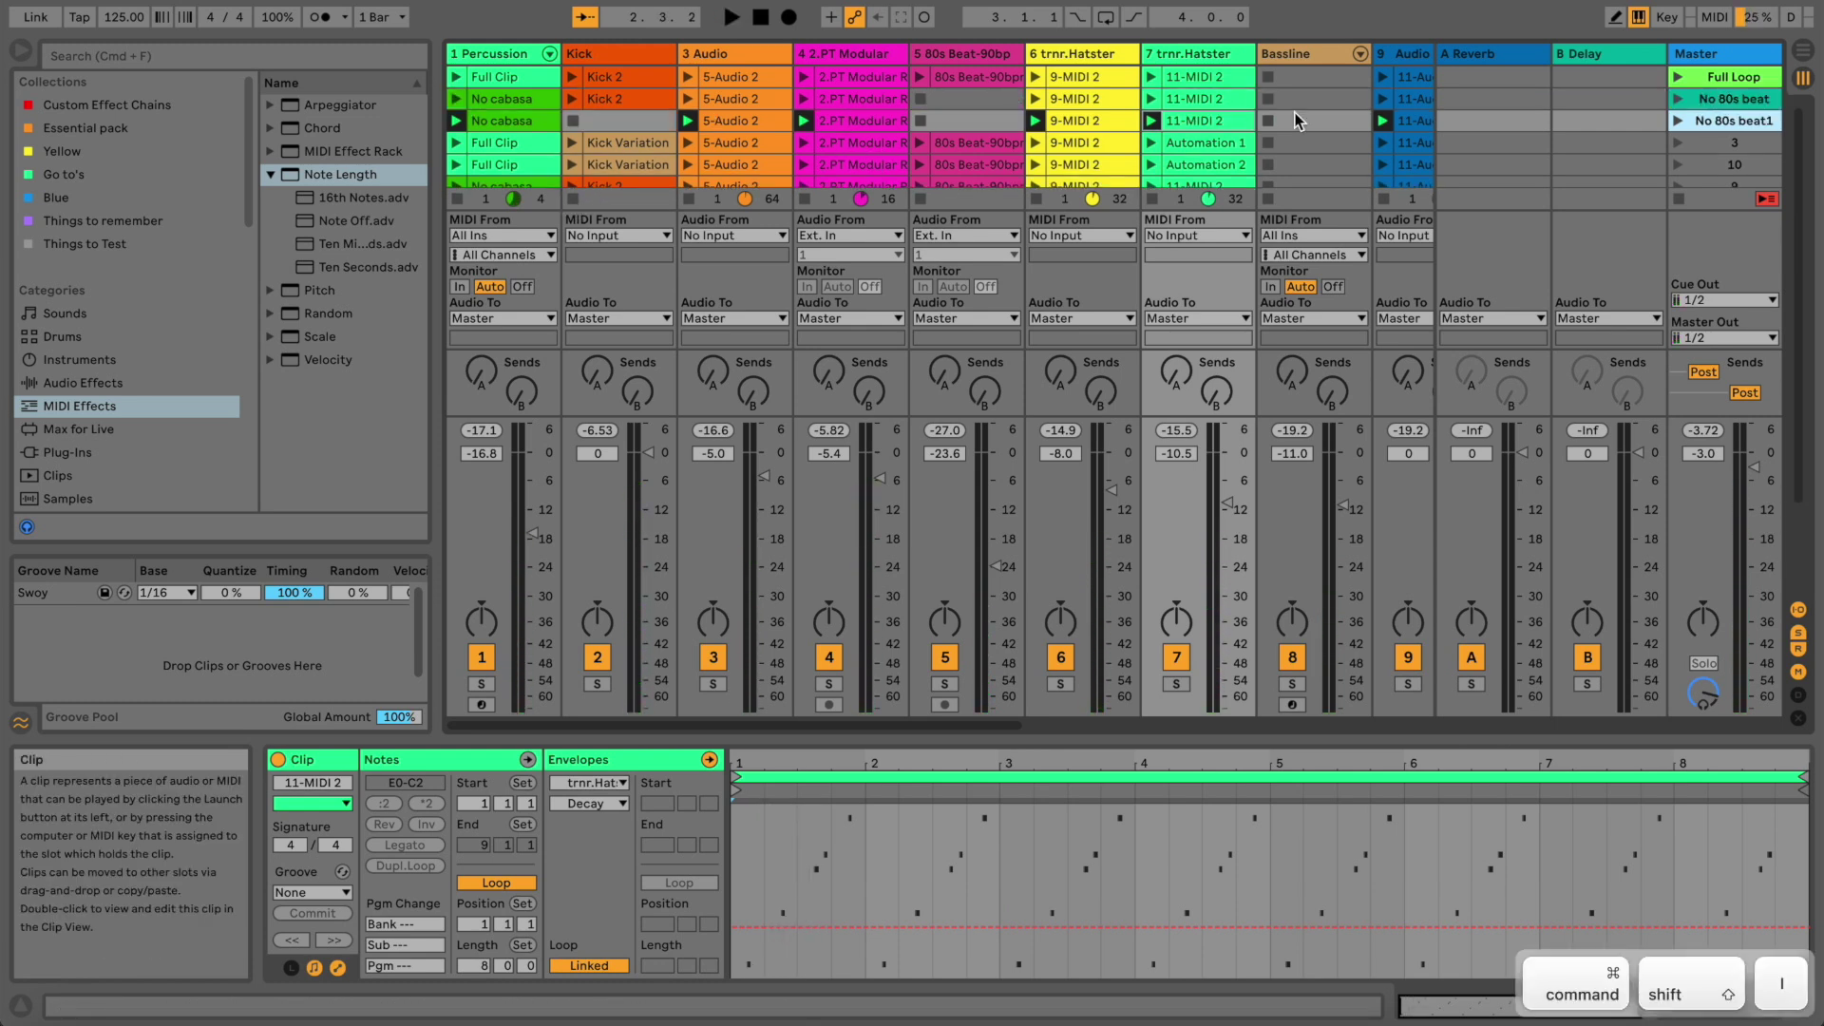
Launch the captured scene, rename it "No kick", and stop playback
left_click(1679, 120)
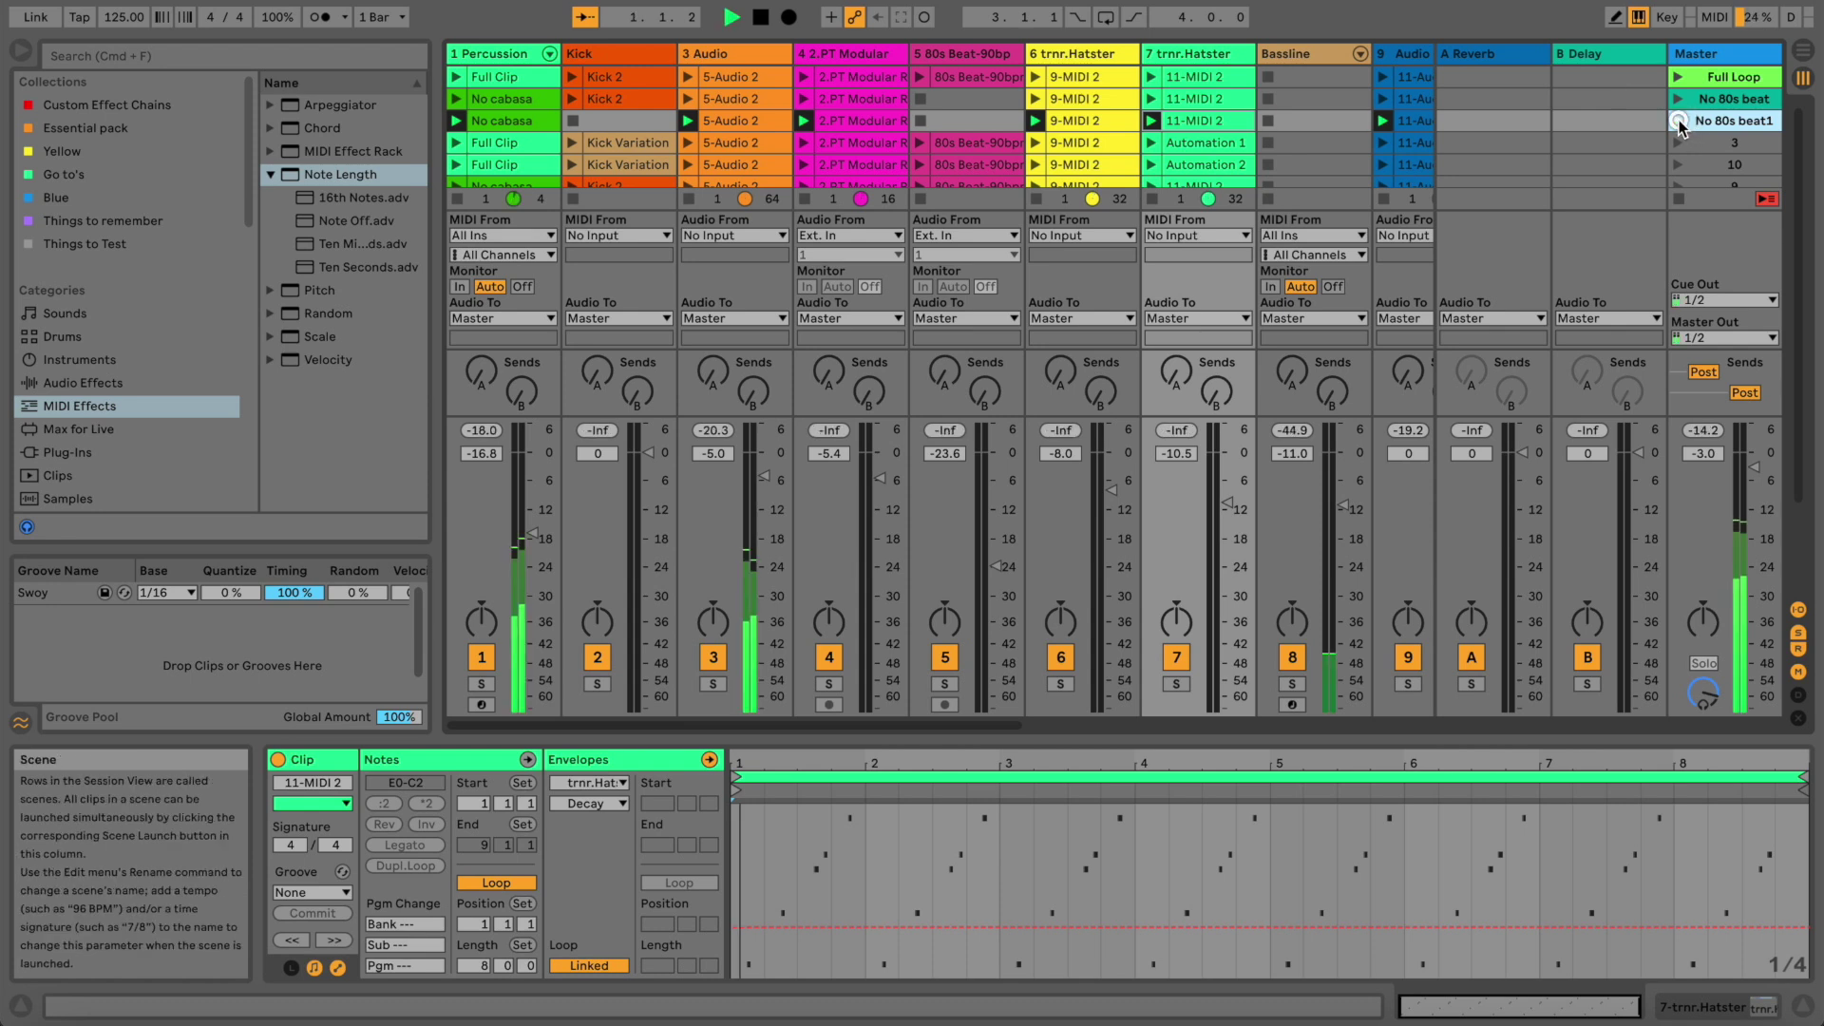
key("super+r")
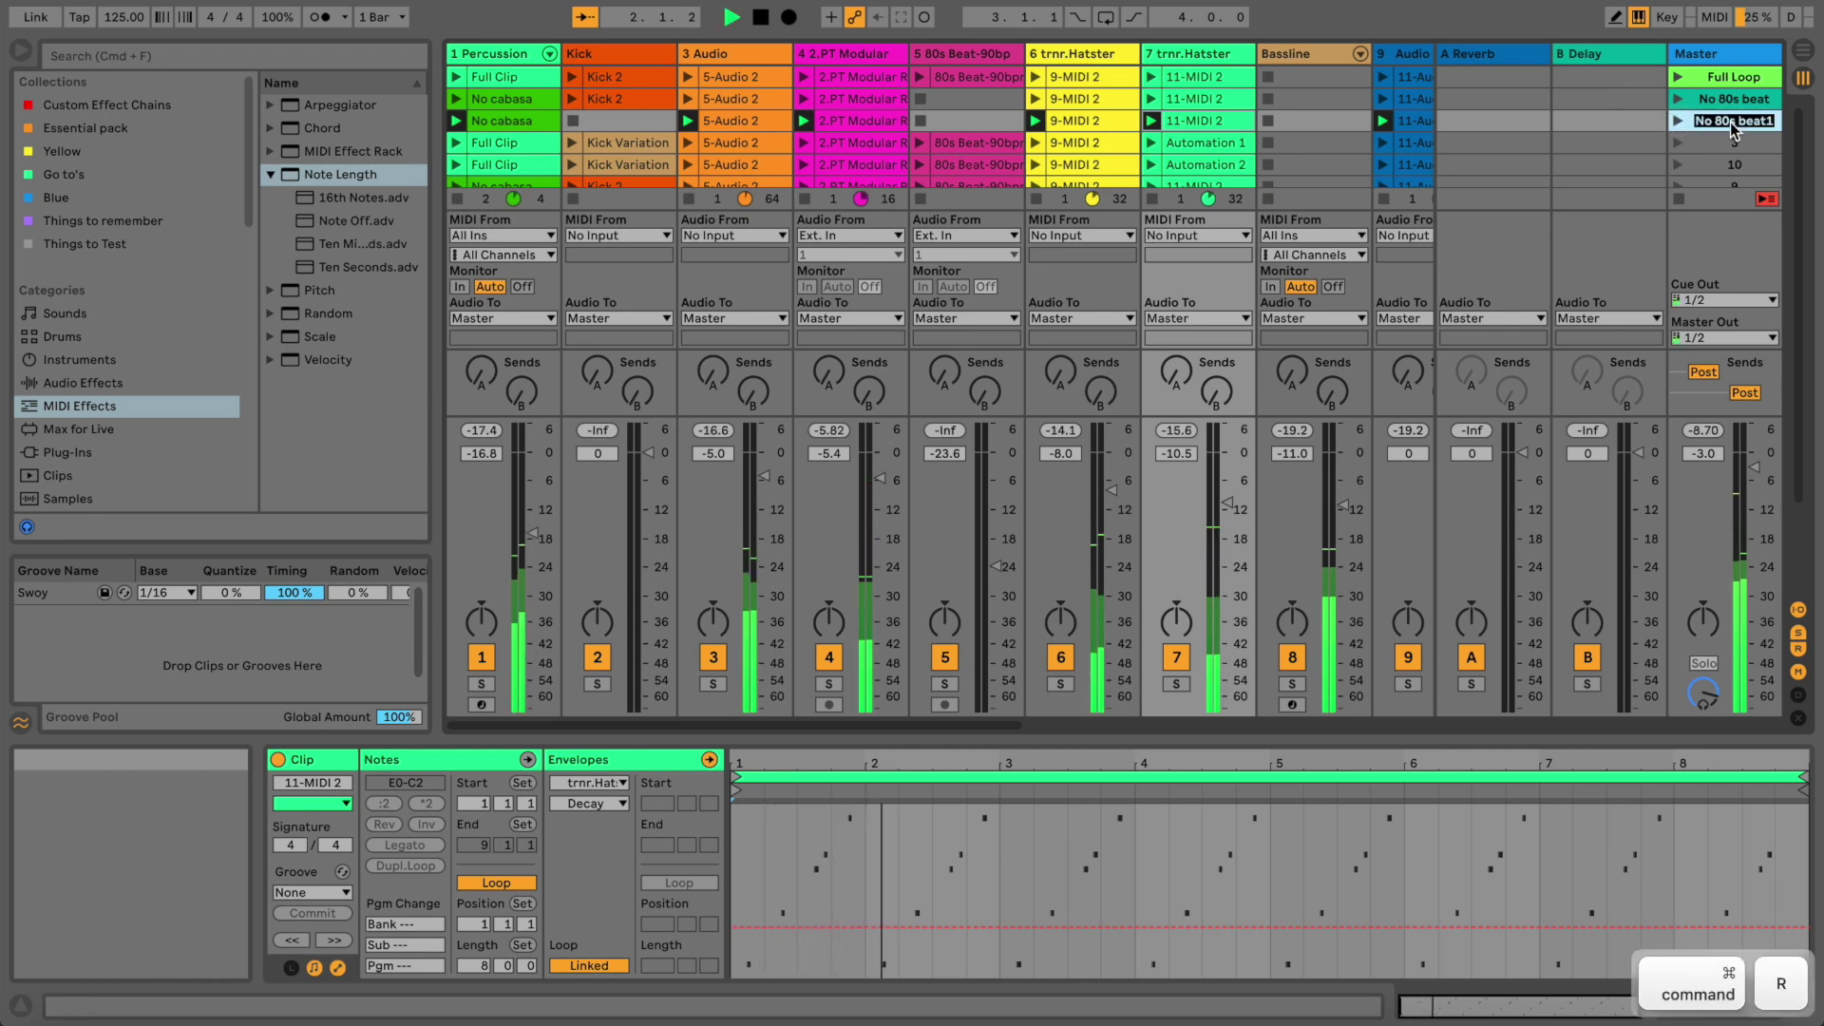
type("No kick")
key("Return")
key("space")
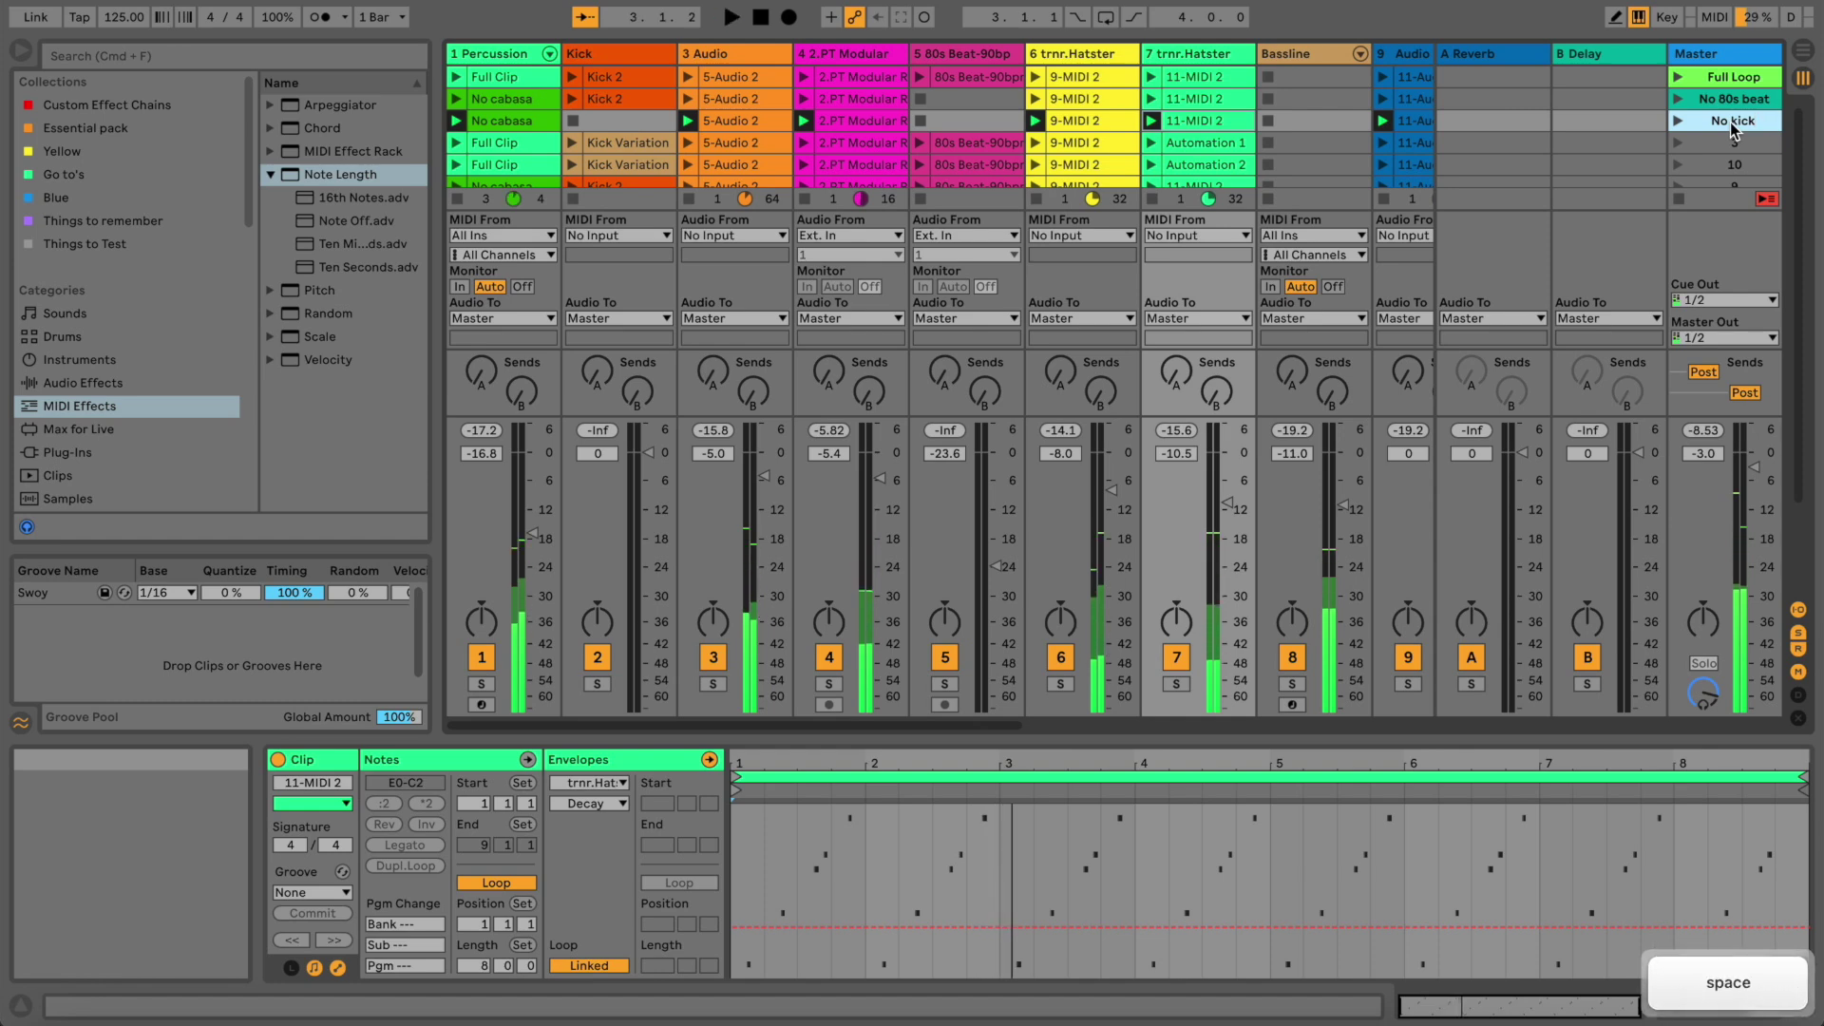
Play the No 80s beat scene followed by the No kick scene, and stop playback
left_click(1741, 101)
key("Return")
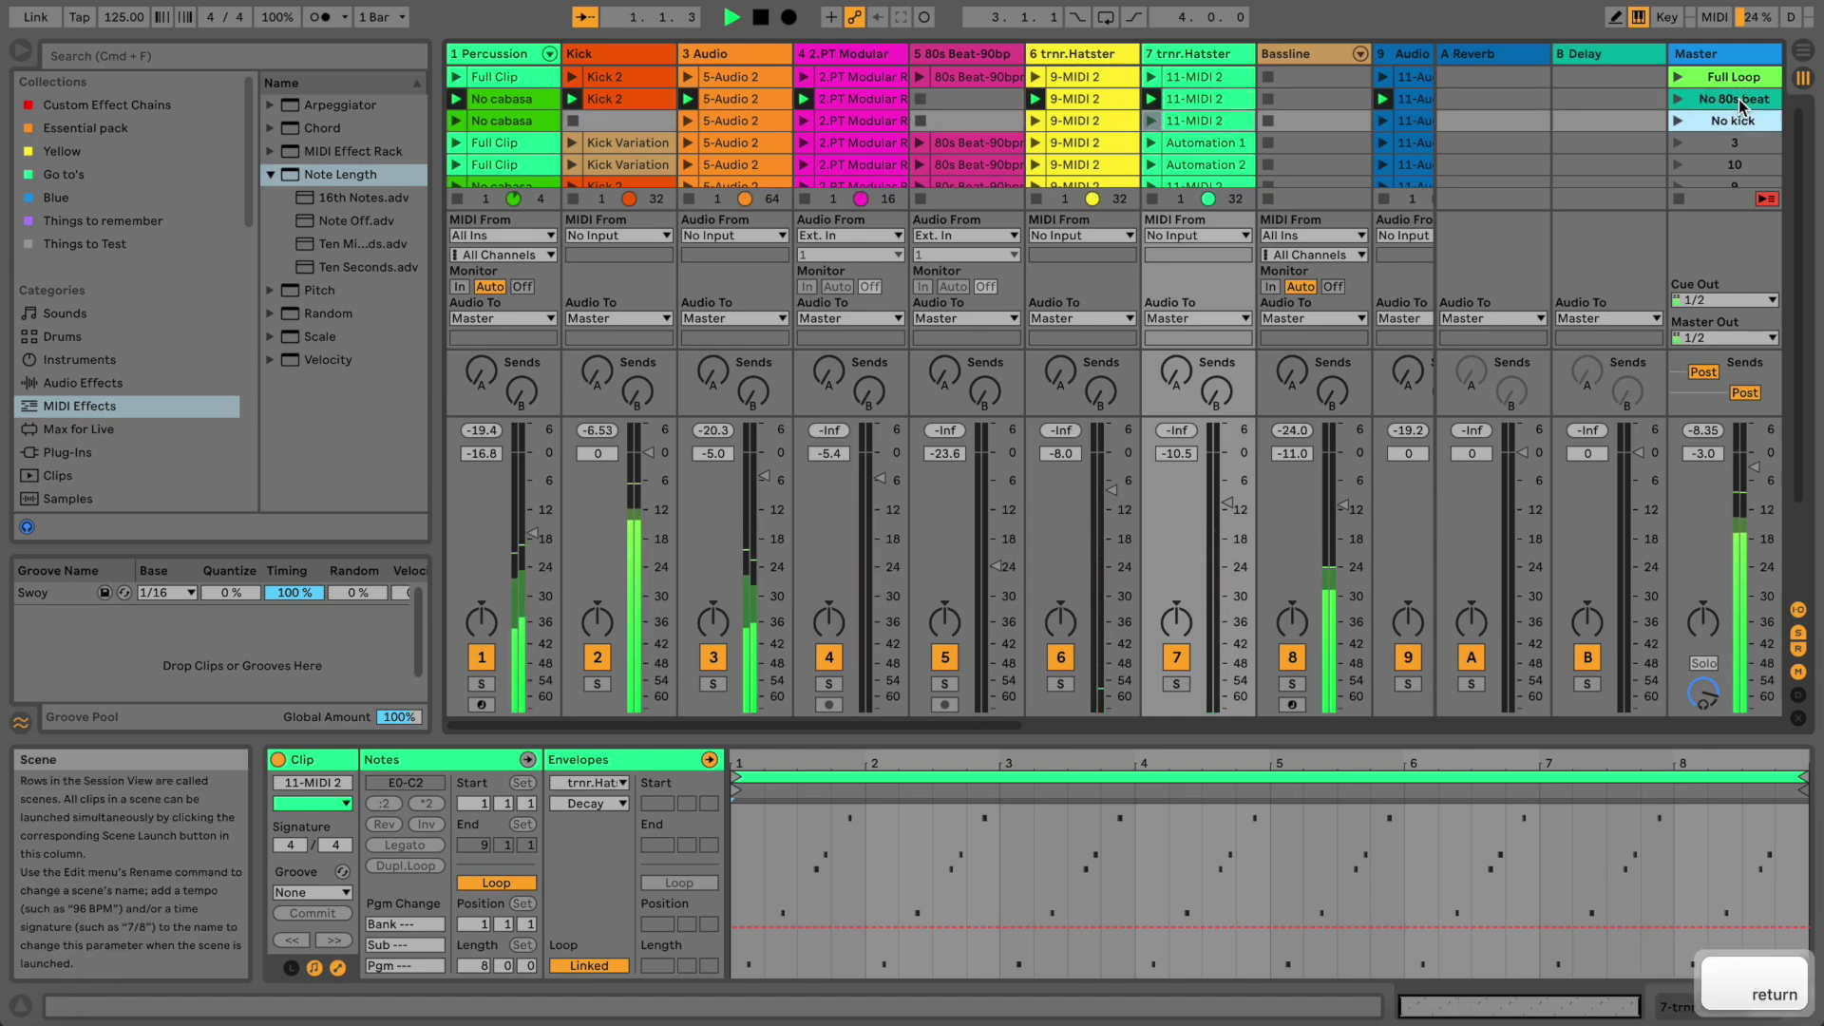
key("Return")
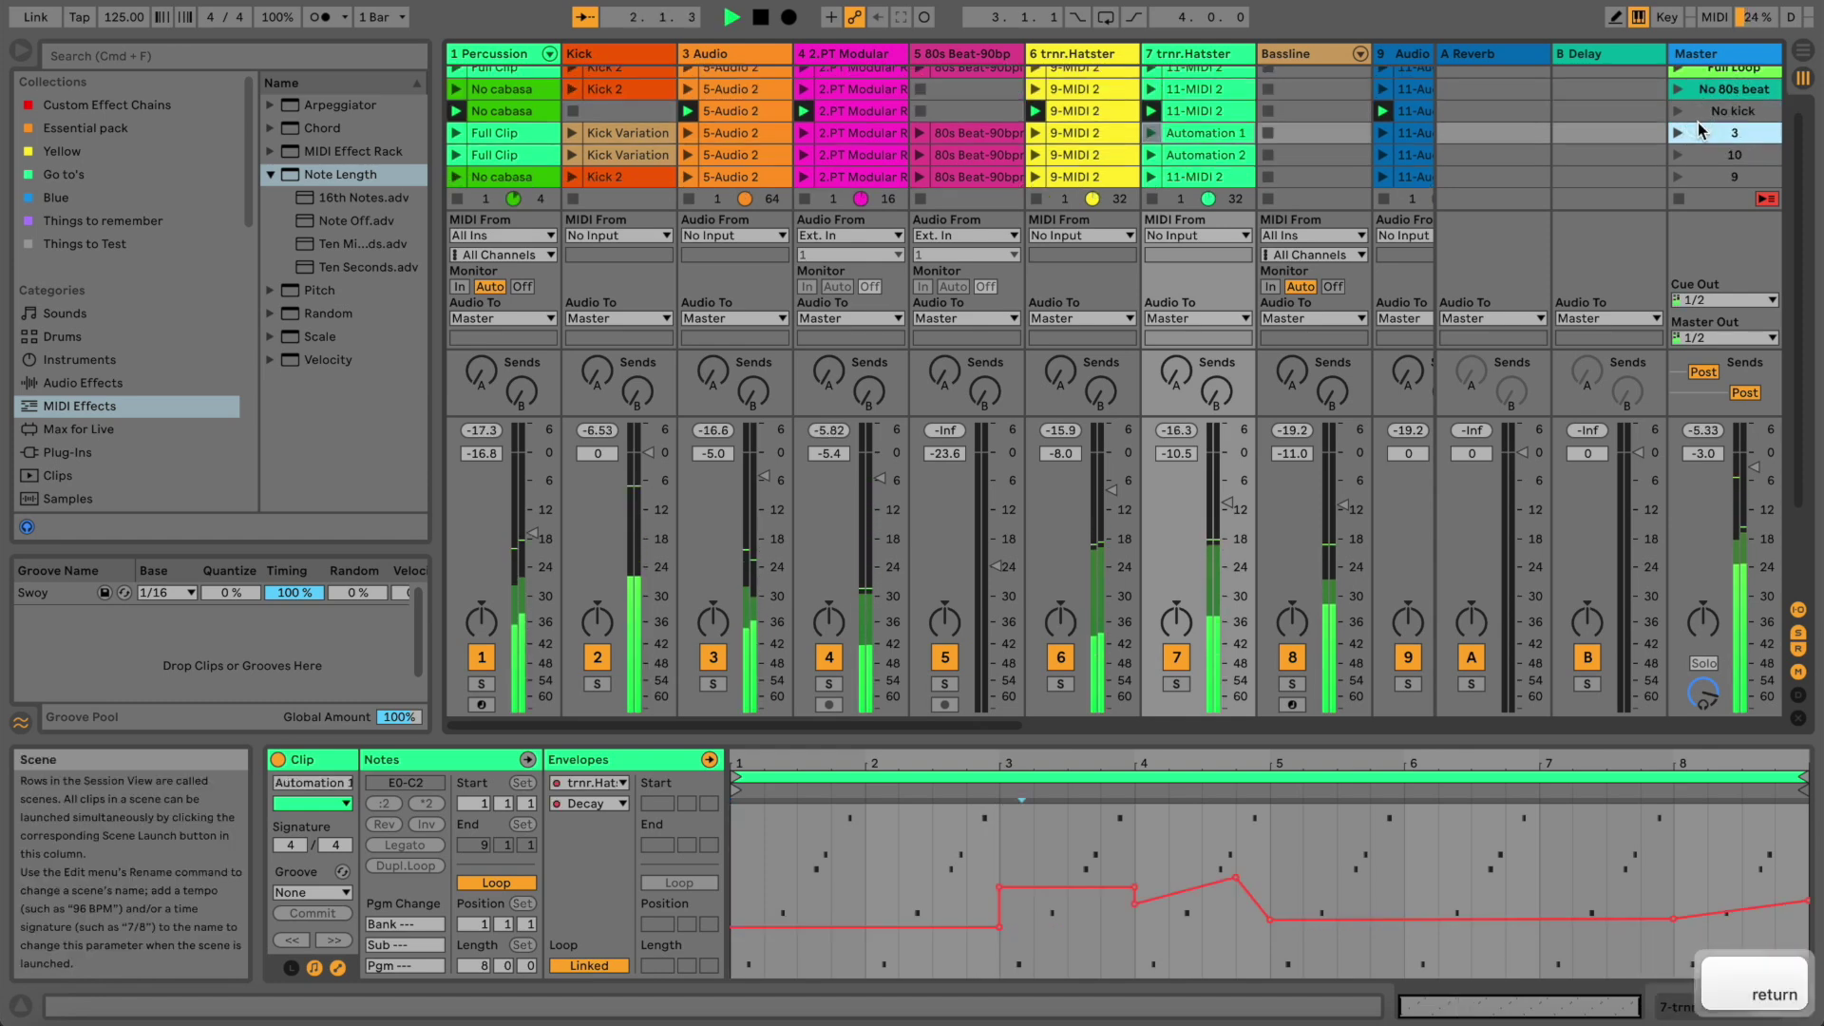
key("space")
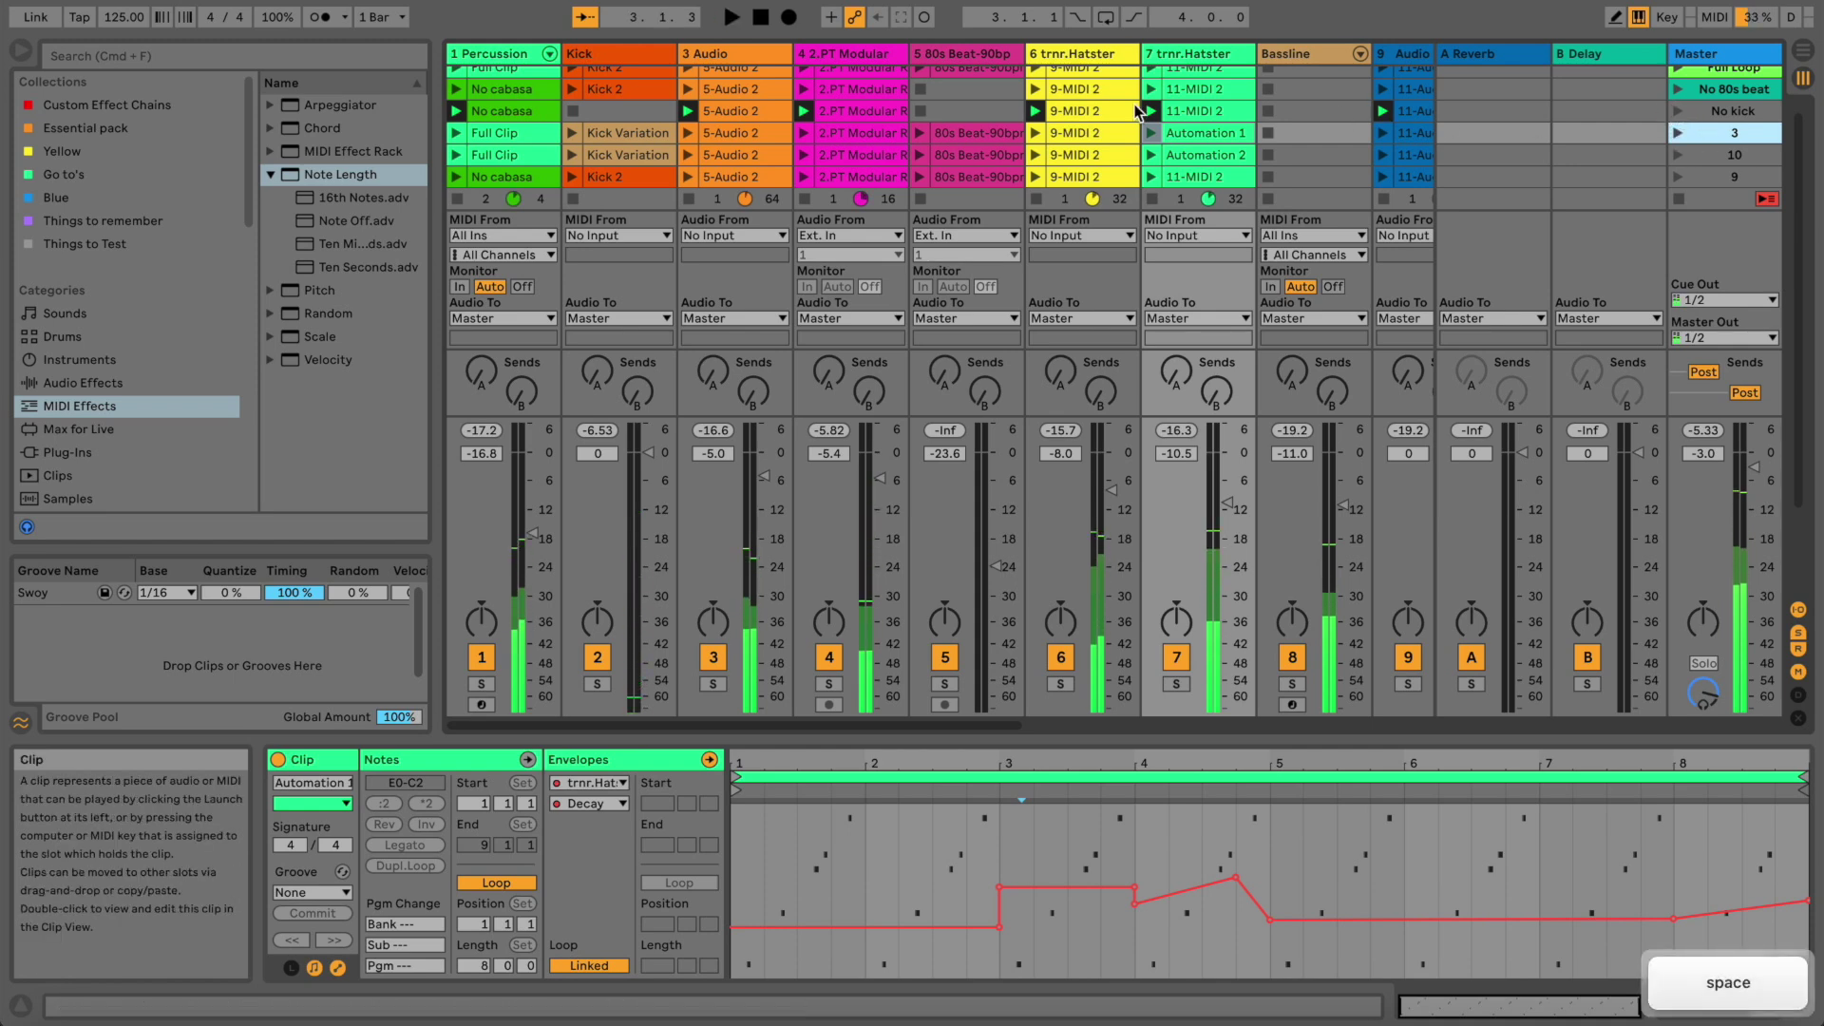
Copy scene 3's Kick Variation clip into the empty Kick slot of the No kick scene
left_click(613, 88)
left_click(587, 134)
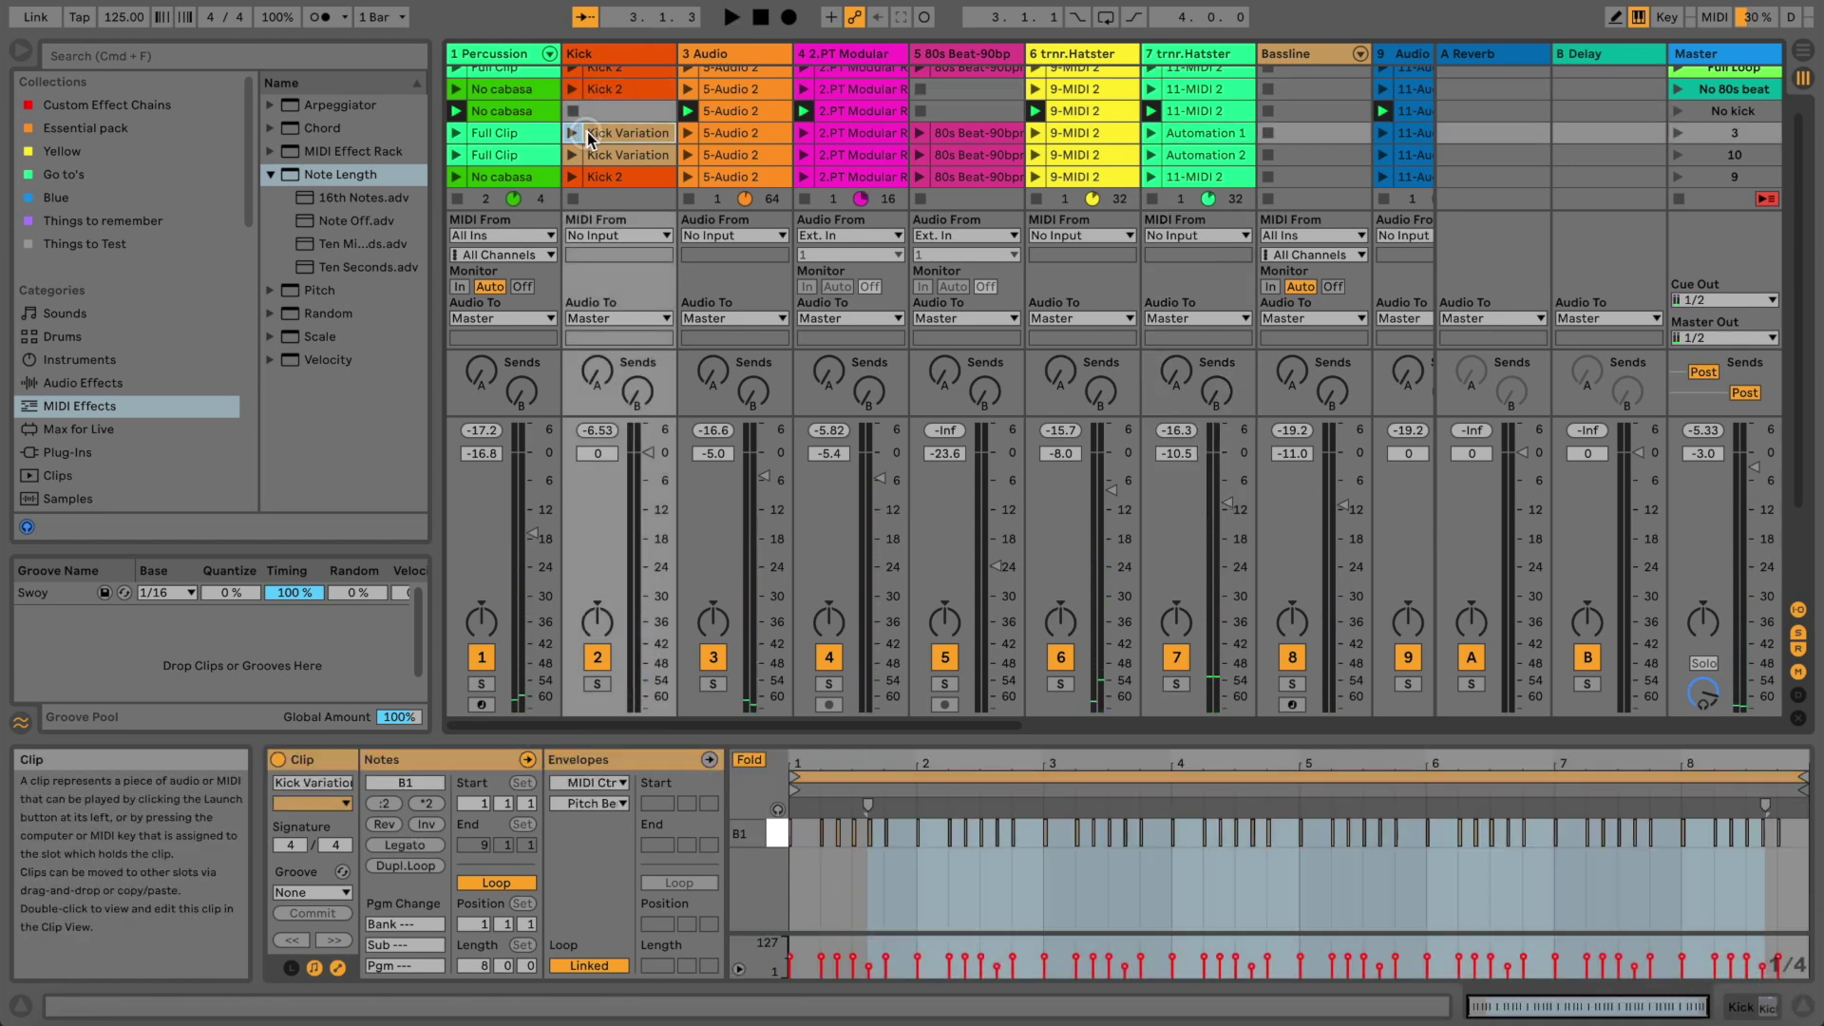
left_click_drag(589, 132, 597, 112)
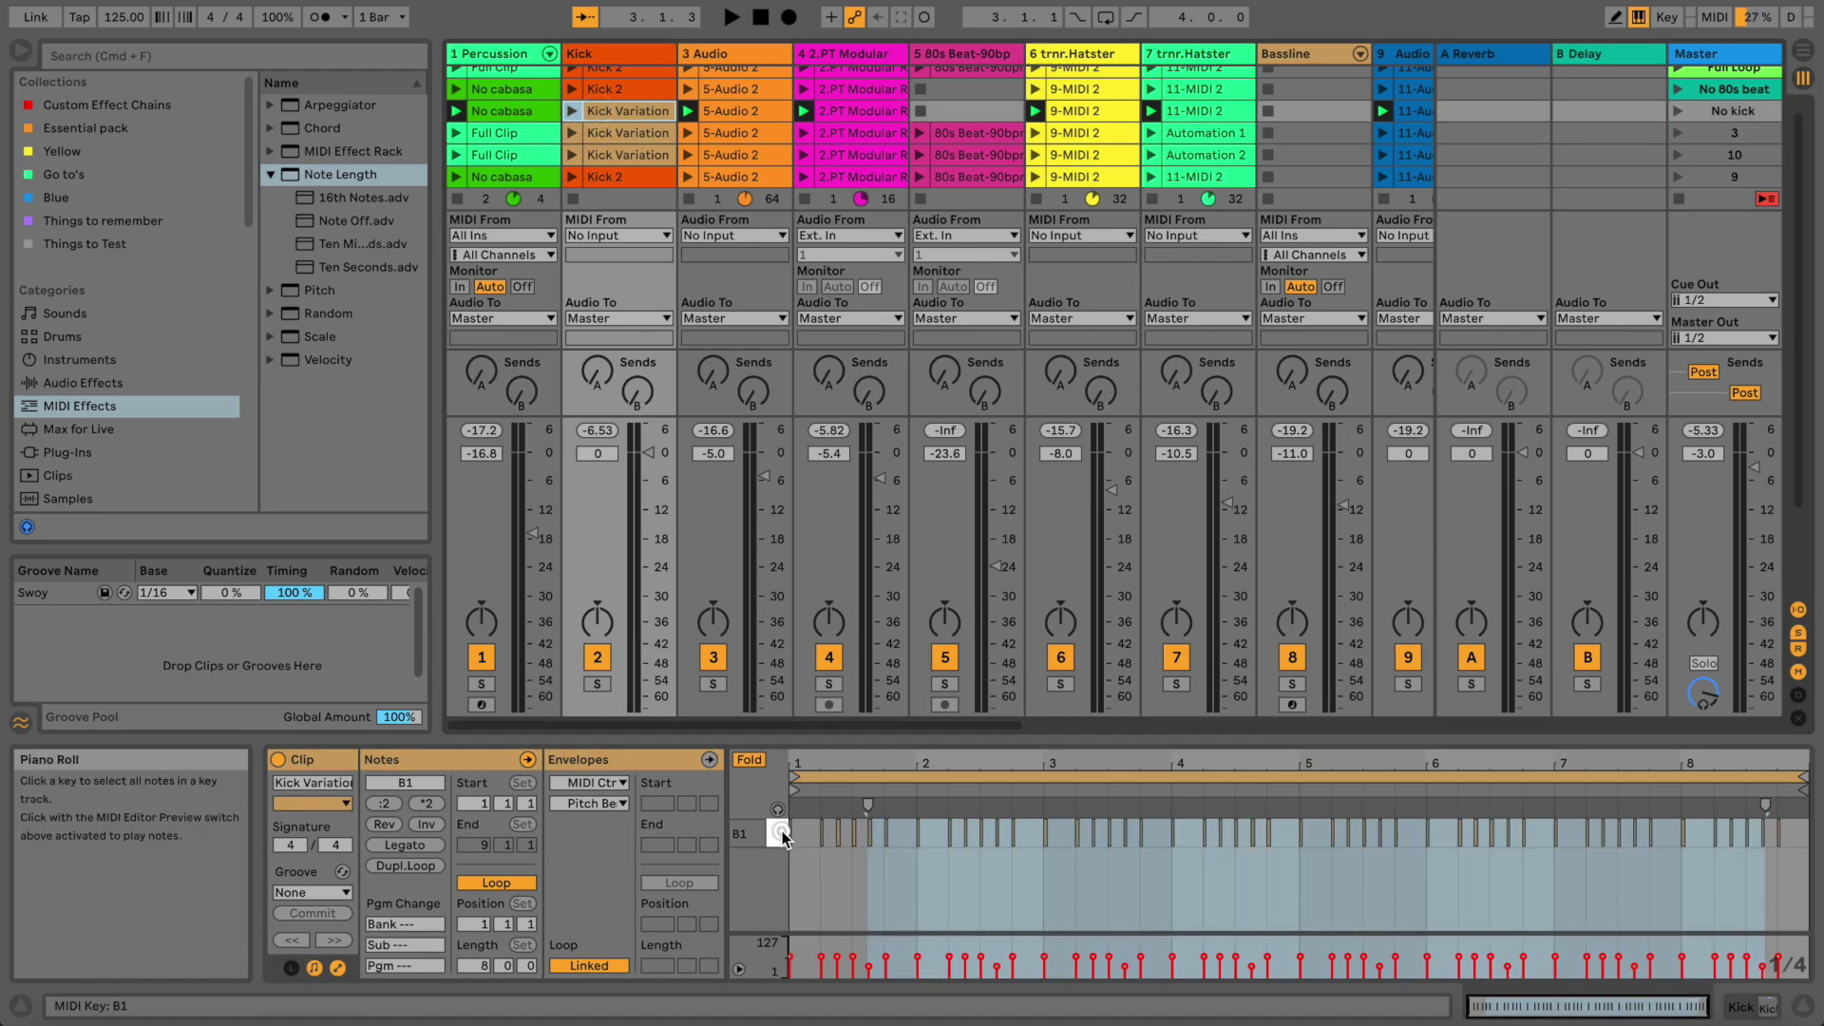
Deactivate groups of kick notes in bars 1, 3, 6 and 8 of the copied Kick Variation clip
left_click(833, 882)
left_click_drag(832, 881, 859, 846)
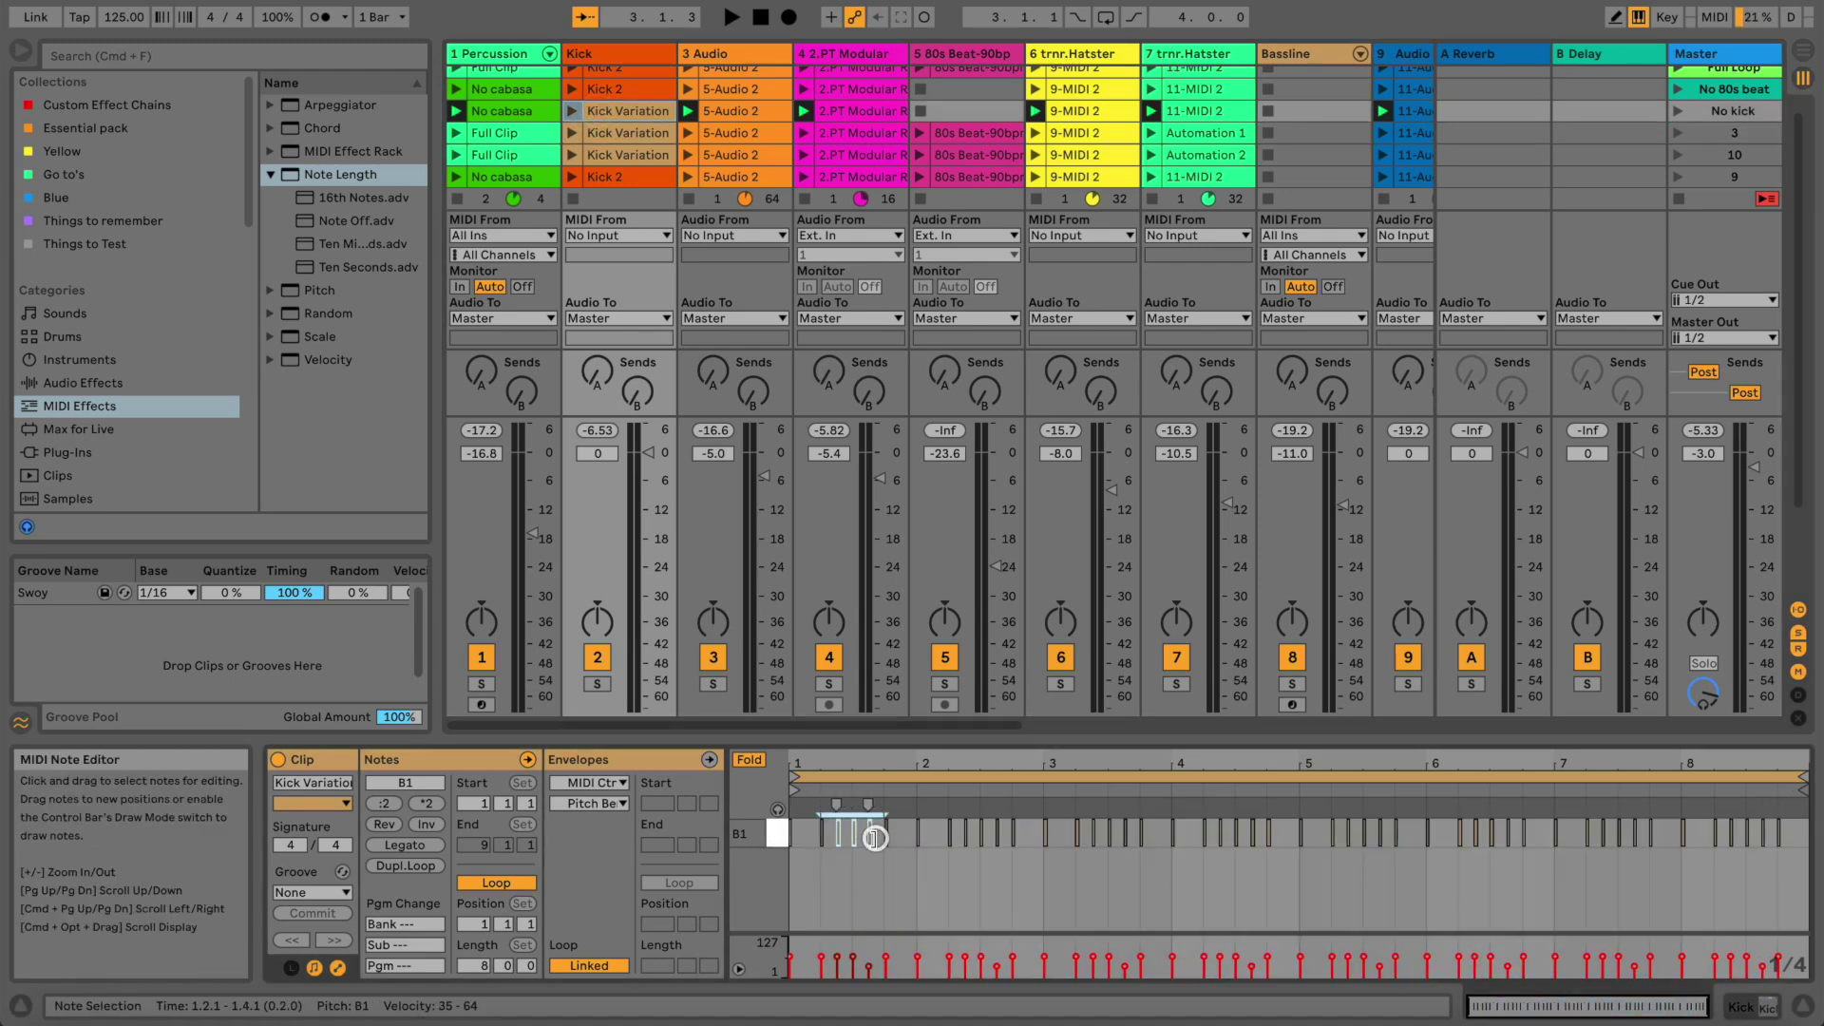
left_click_drag(1063, 886, 1100, 835)
key("0")
left_click(1395, 882)
left_click_drag(1525, 888, 1441, 834)
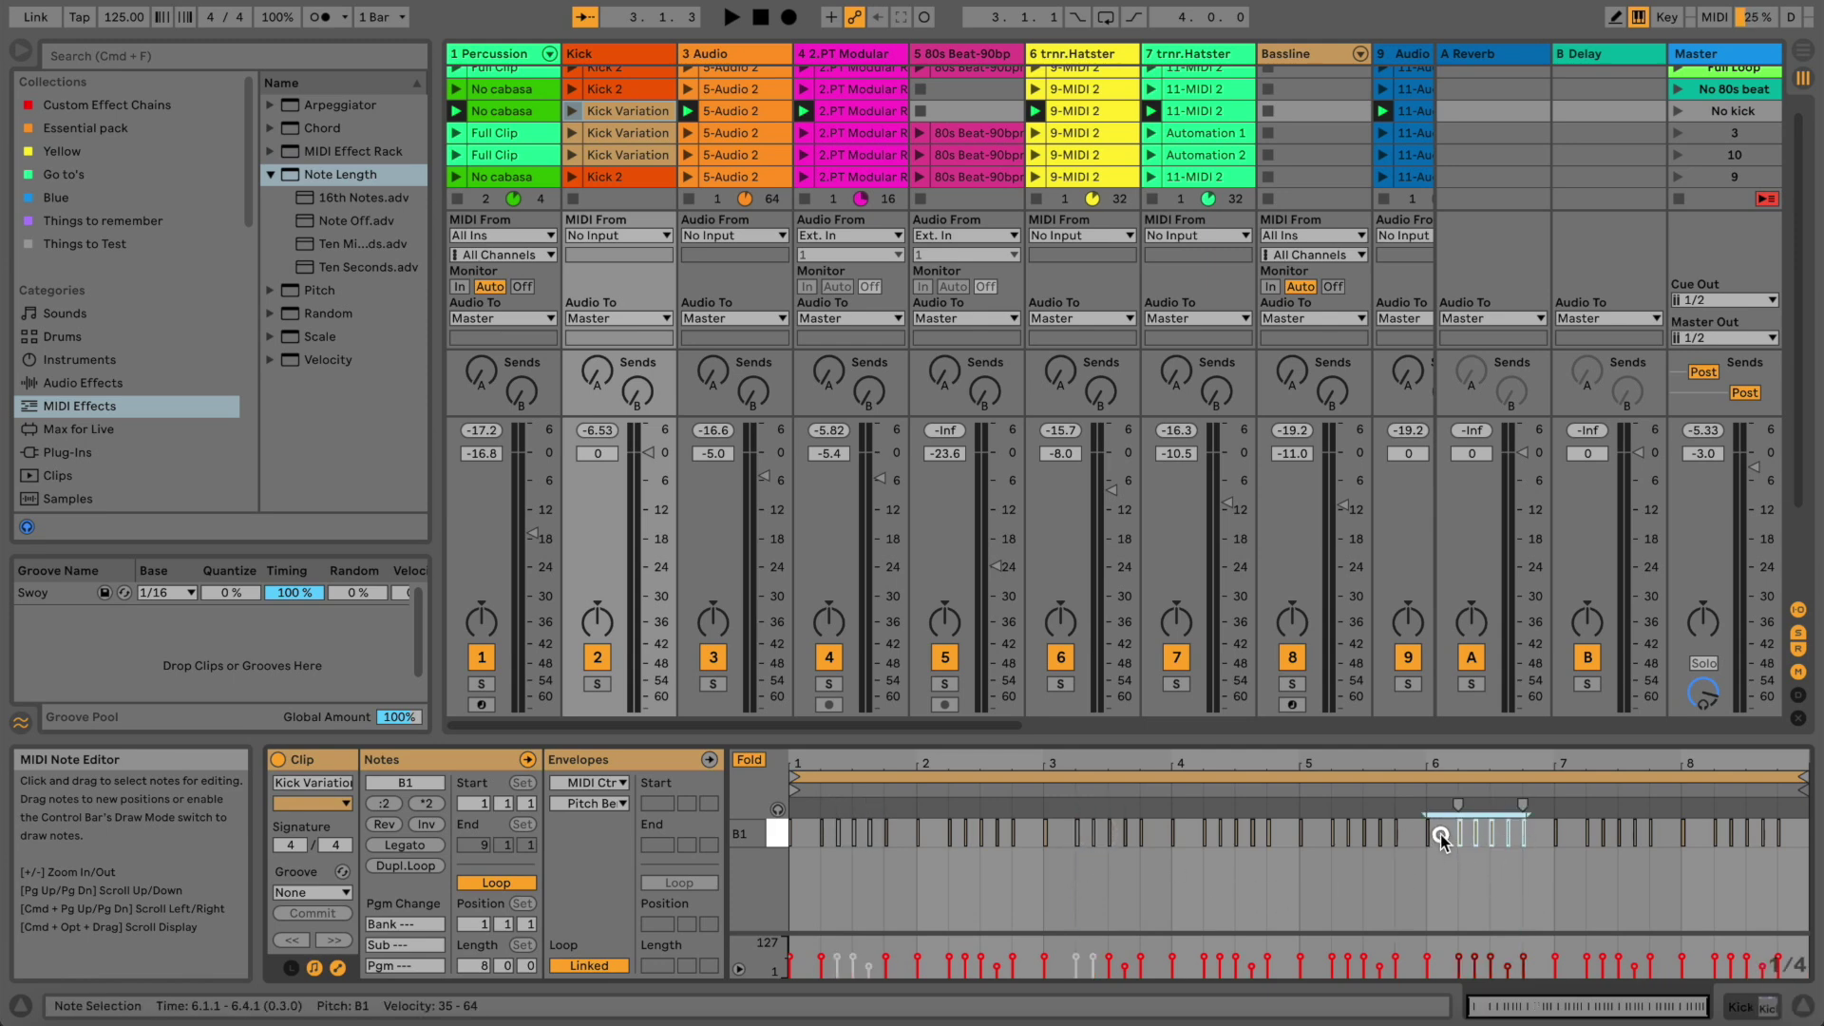
key("0")
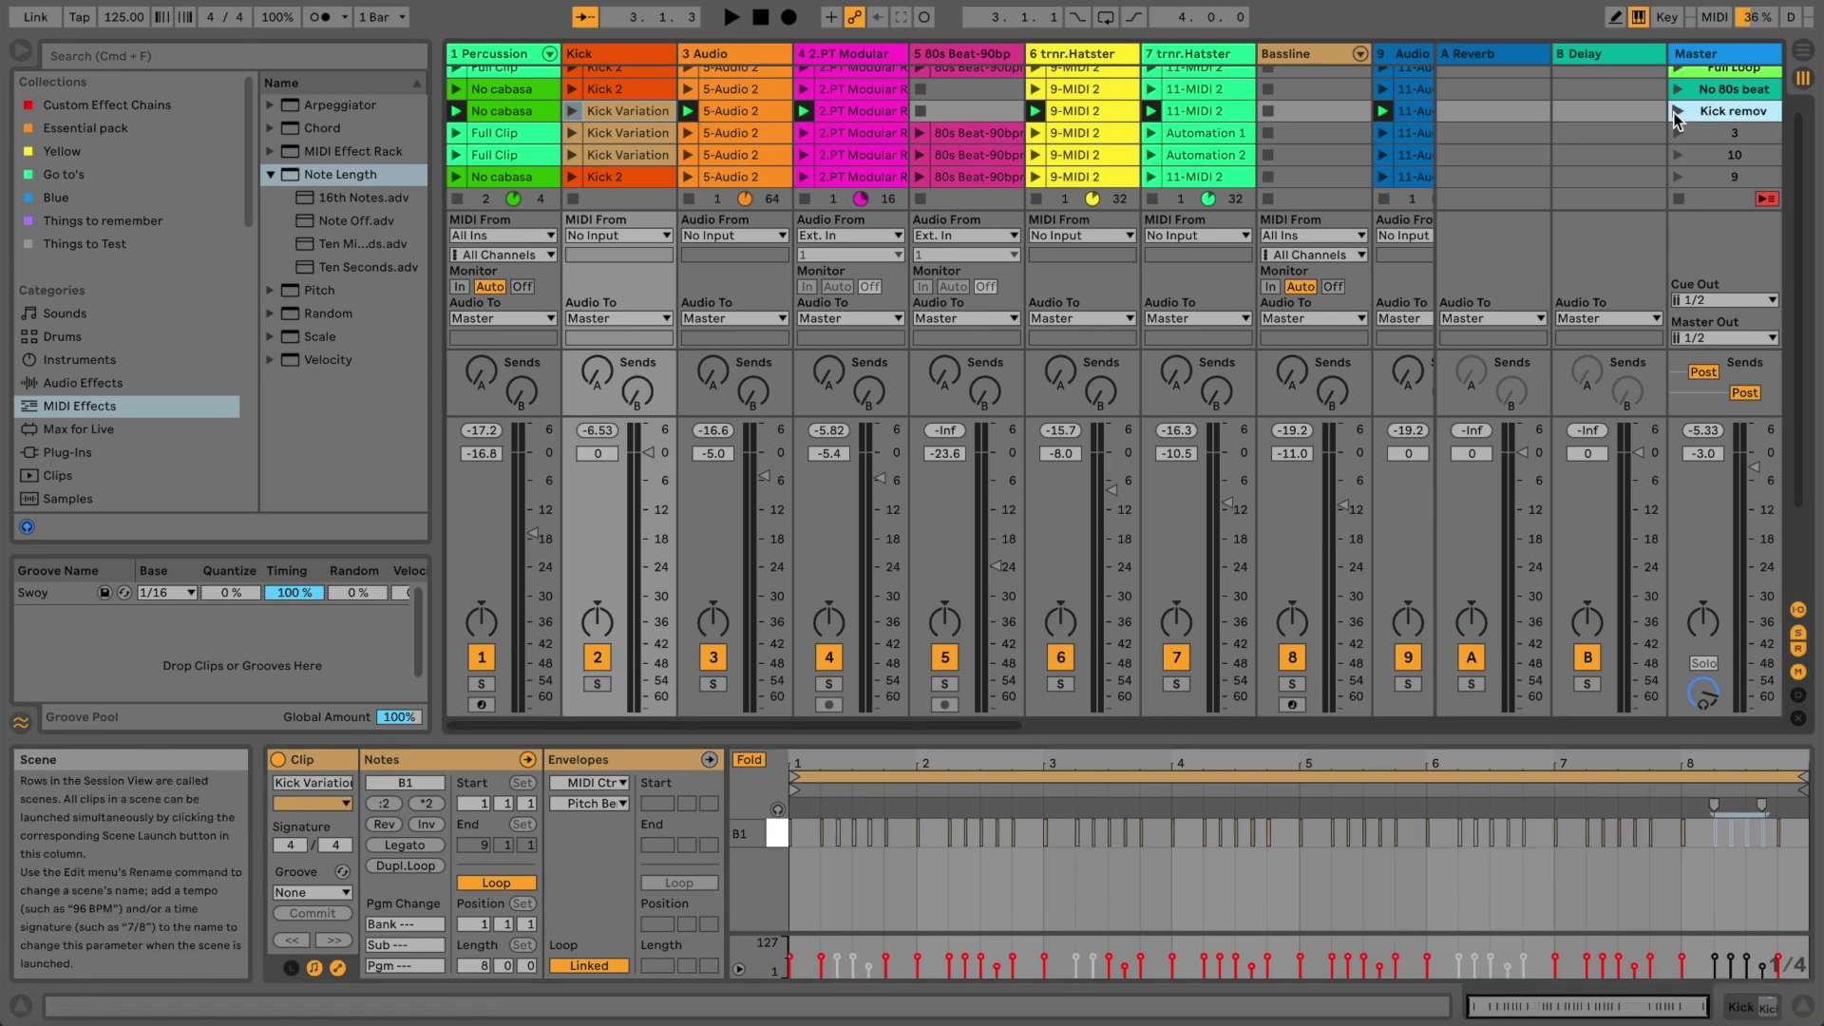
Launch the Kick remov scene and recolour its Kick Variation clip pale yellow
left_click(1680, 111)
right_click(591, 110)
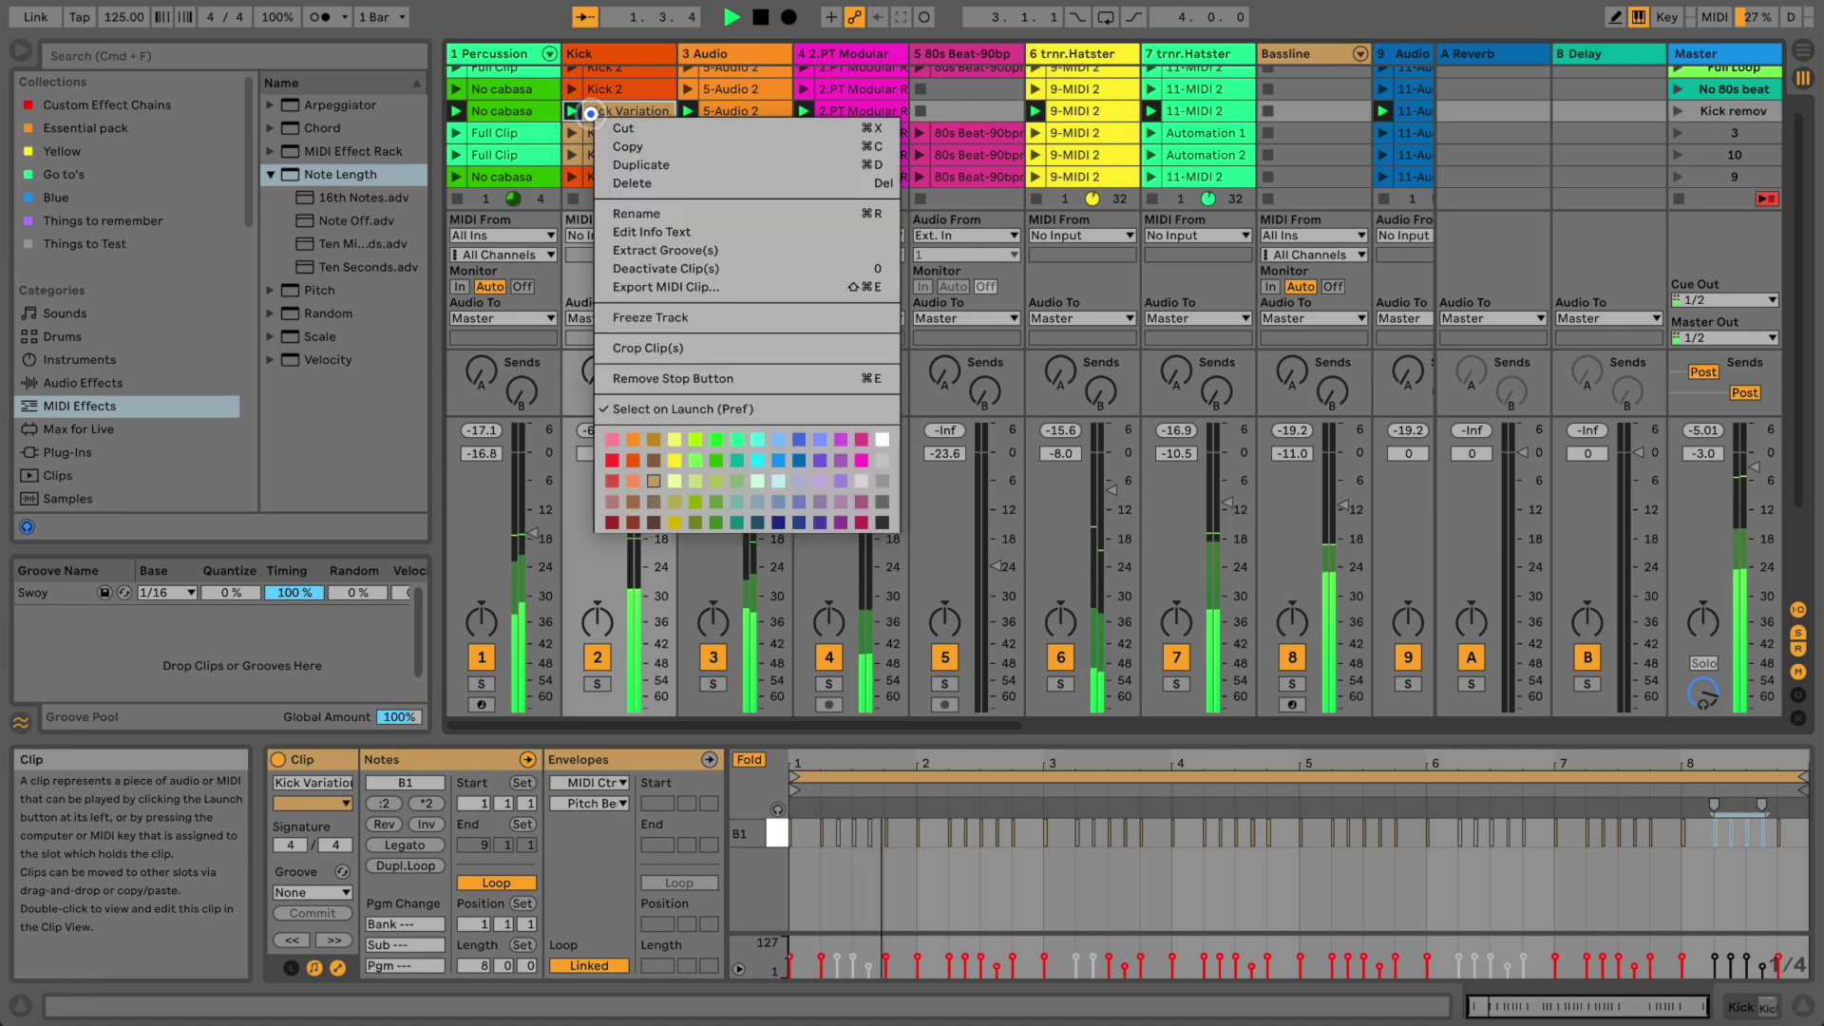
left_click(685, 484)
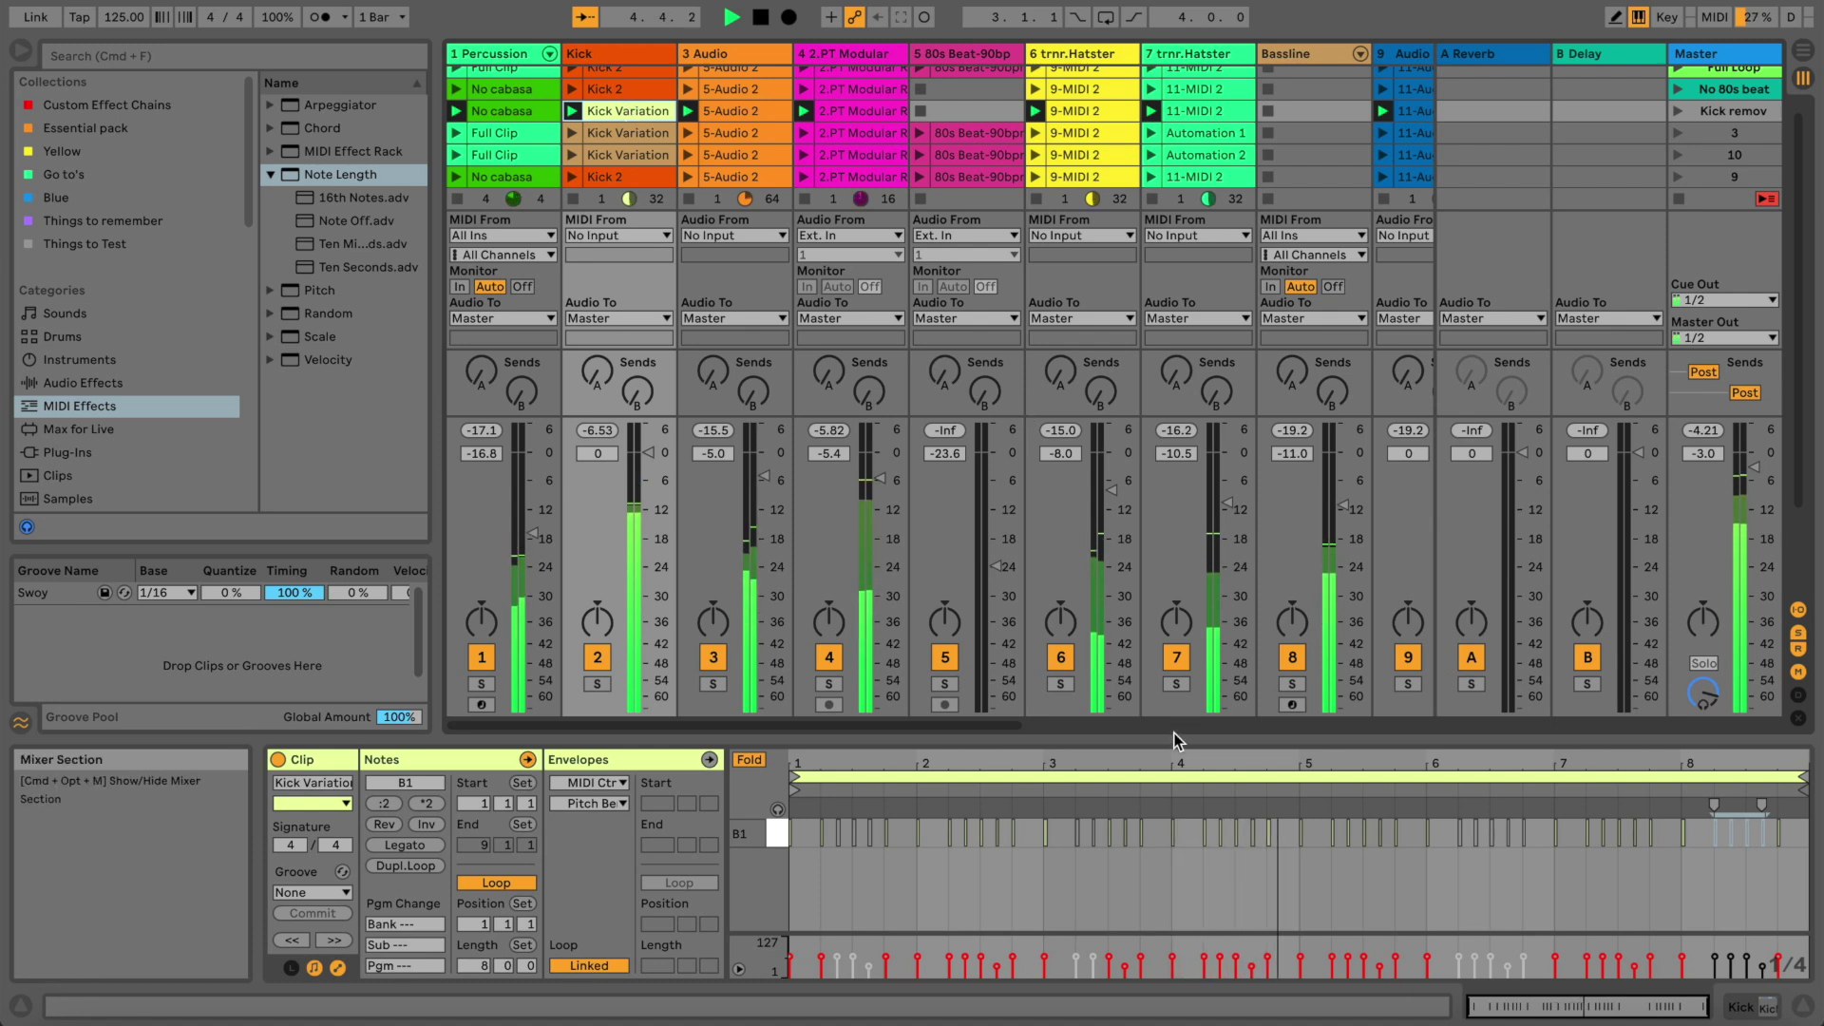
Show the copied Kick Variation clip's Decay envelope for the Kick Ruffin device
left_click(711, 761)
left_click(595, 783)
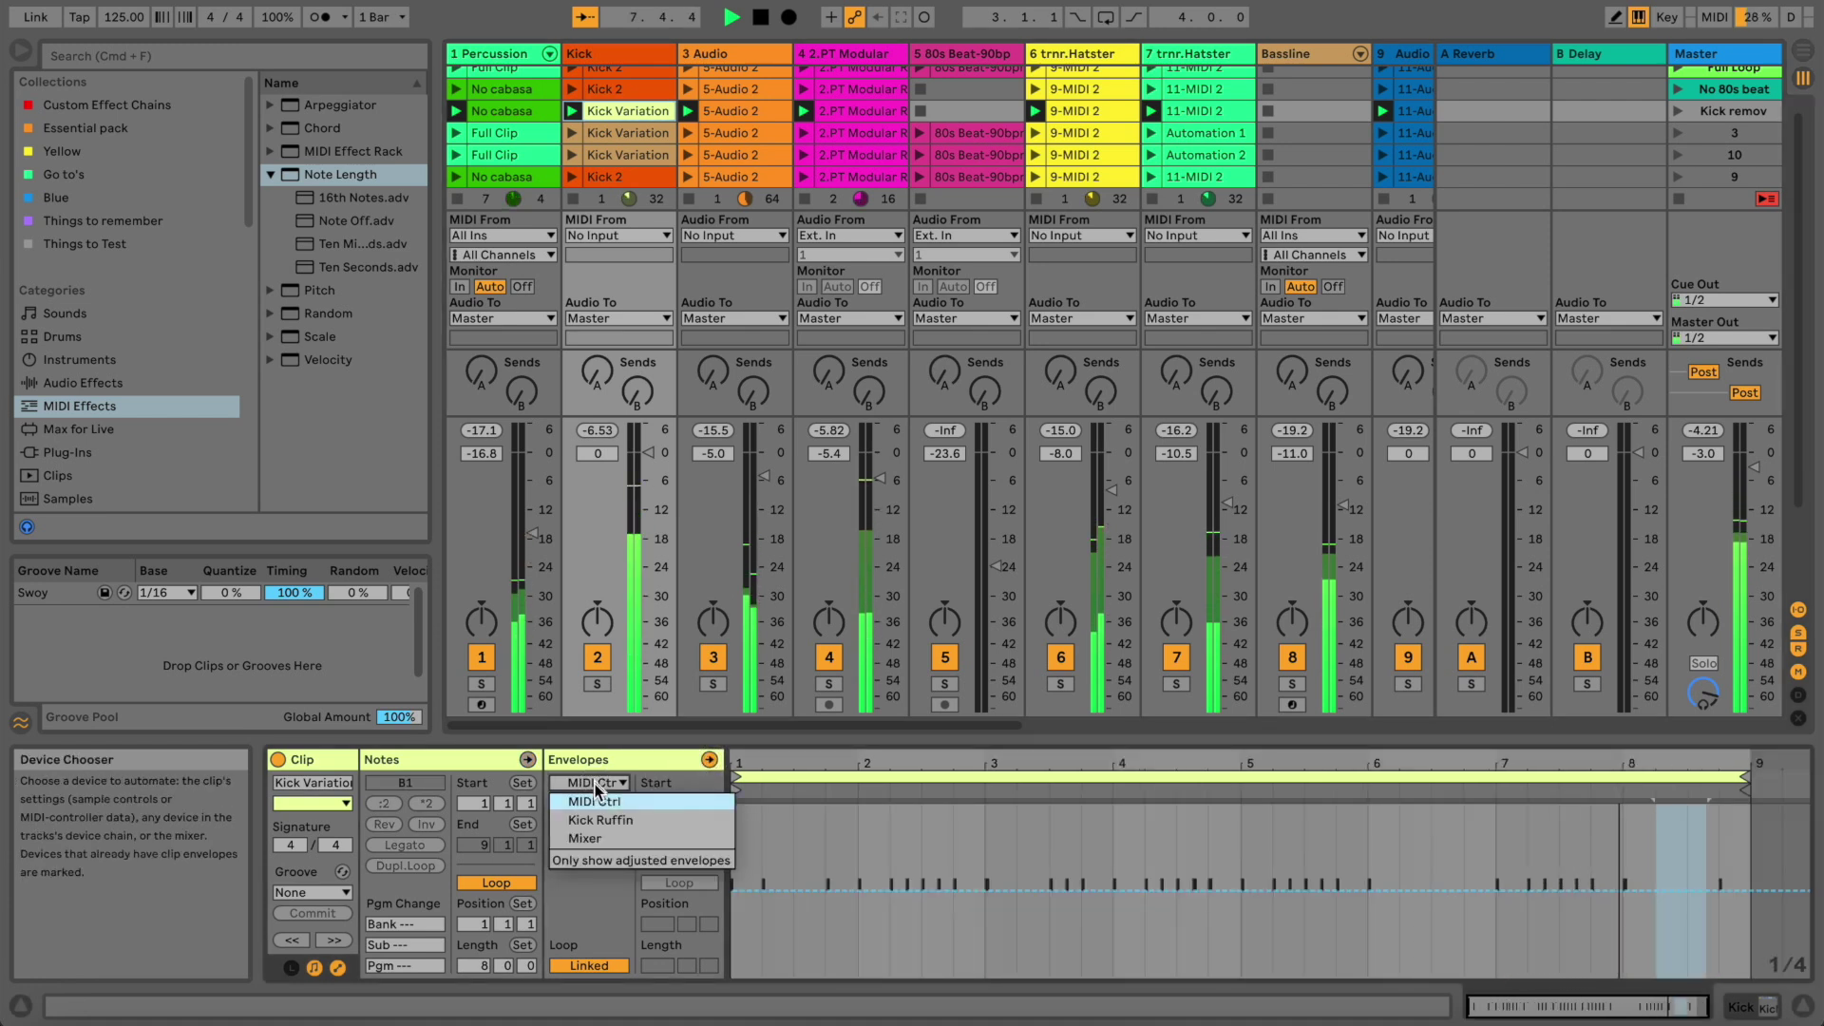
left_click(598, 817)
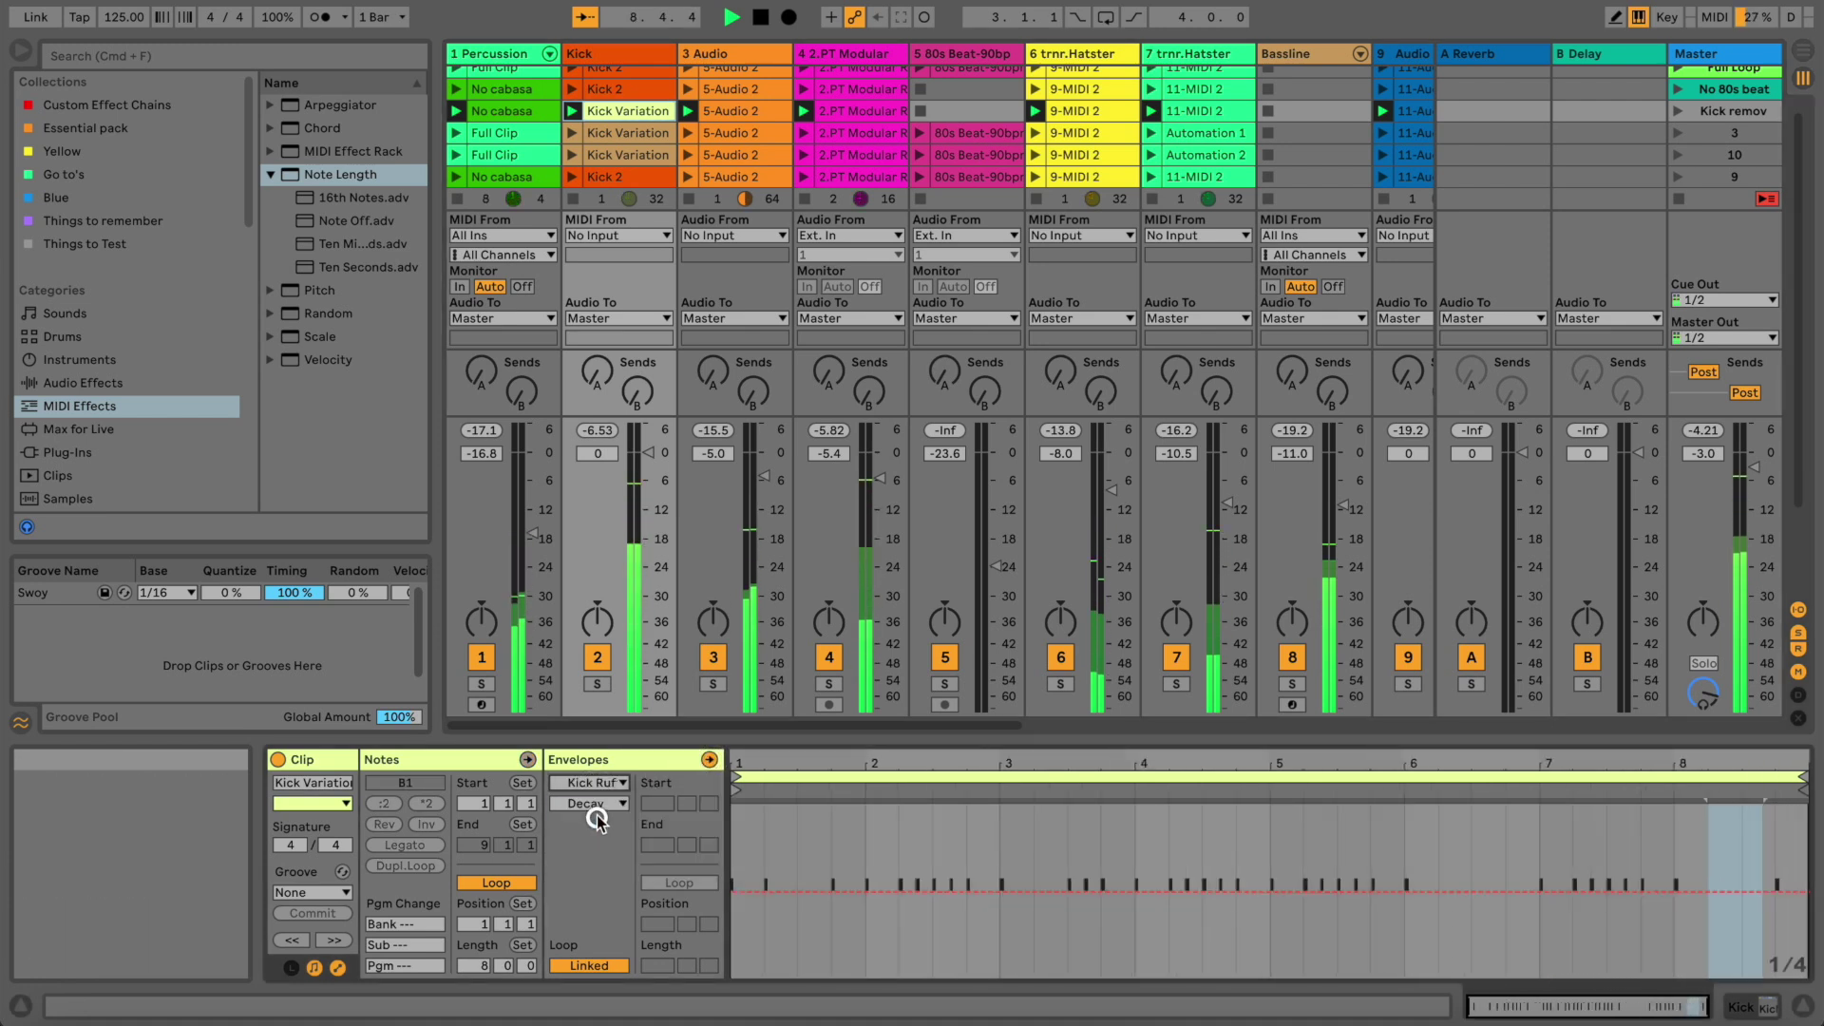
left_click(595, 804)
left_click(597, 808)
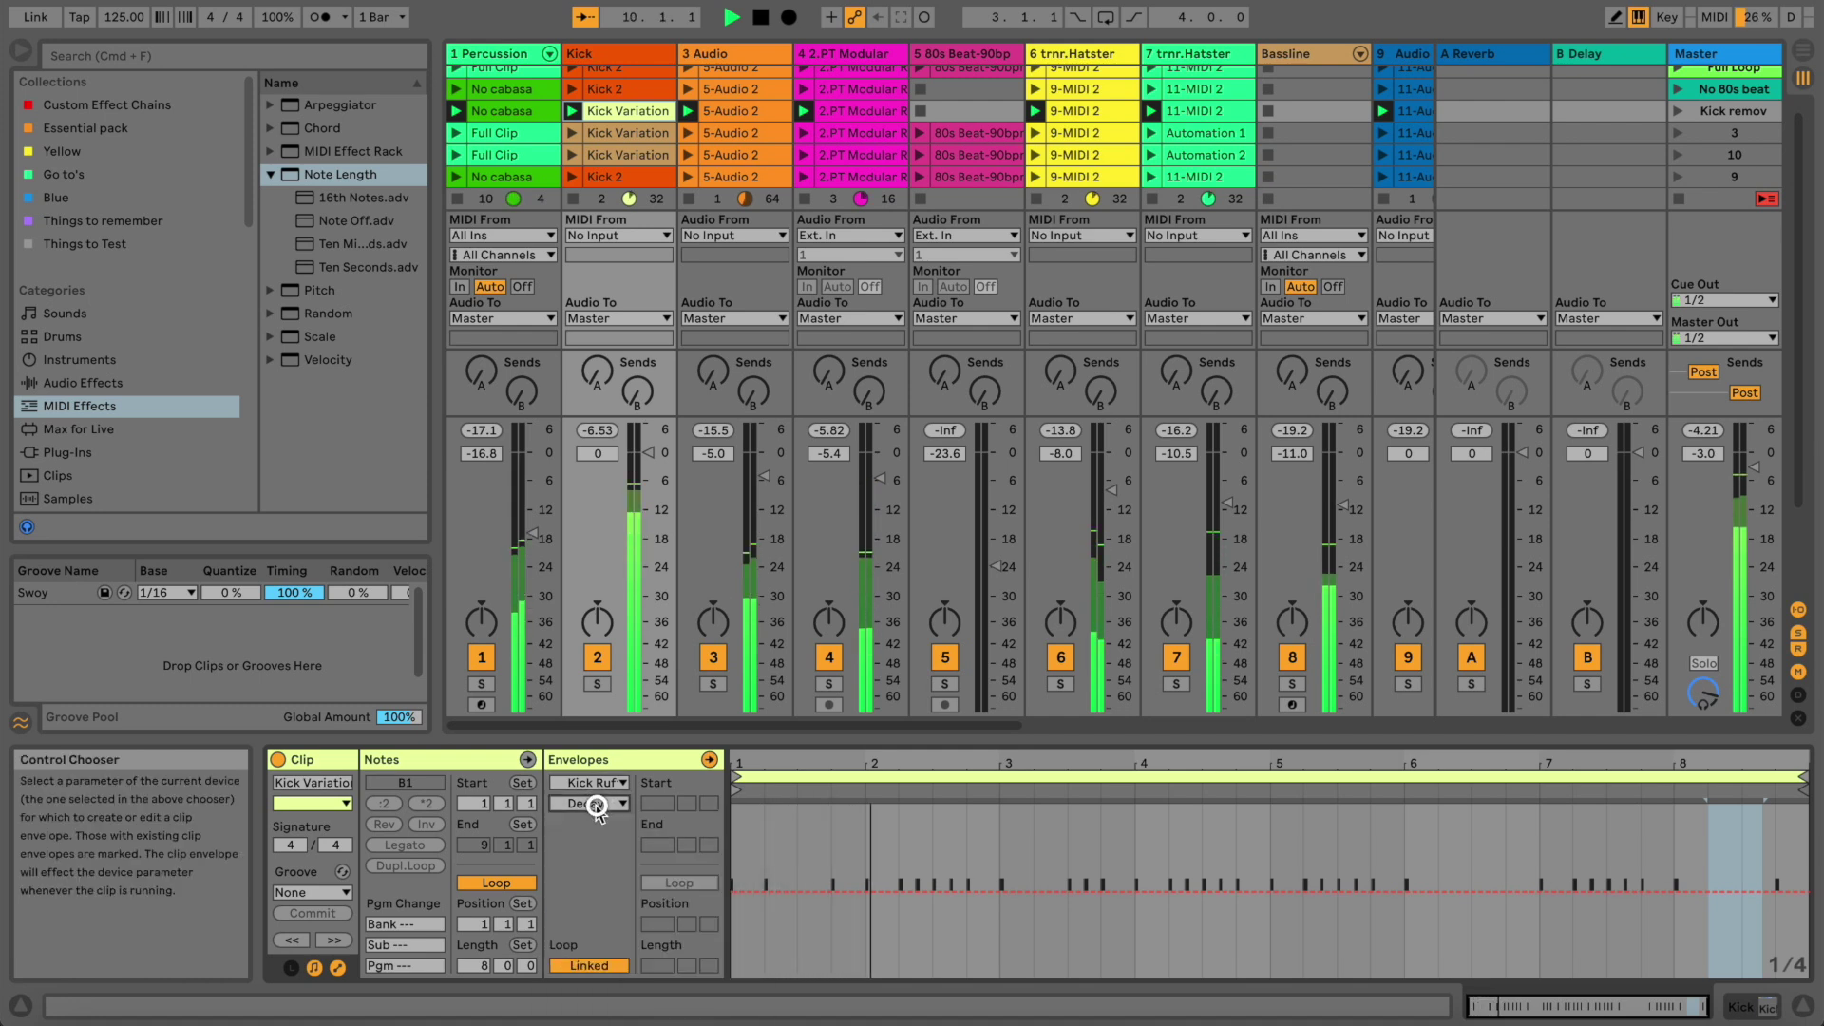
Delete the pale yellow Kick Variation clip from the Kick remov scene
left_click(631, 104)
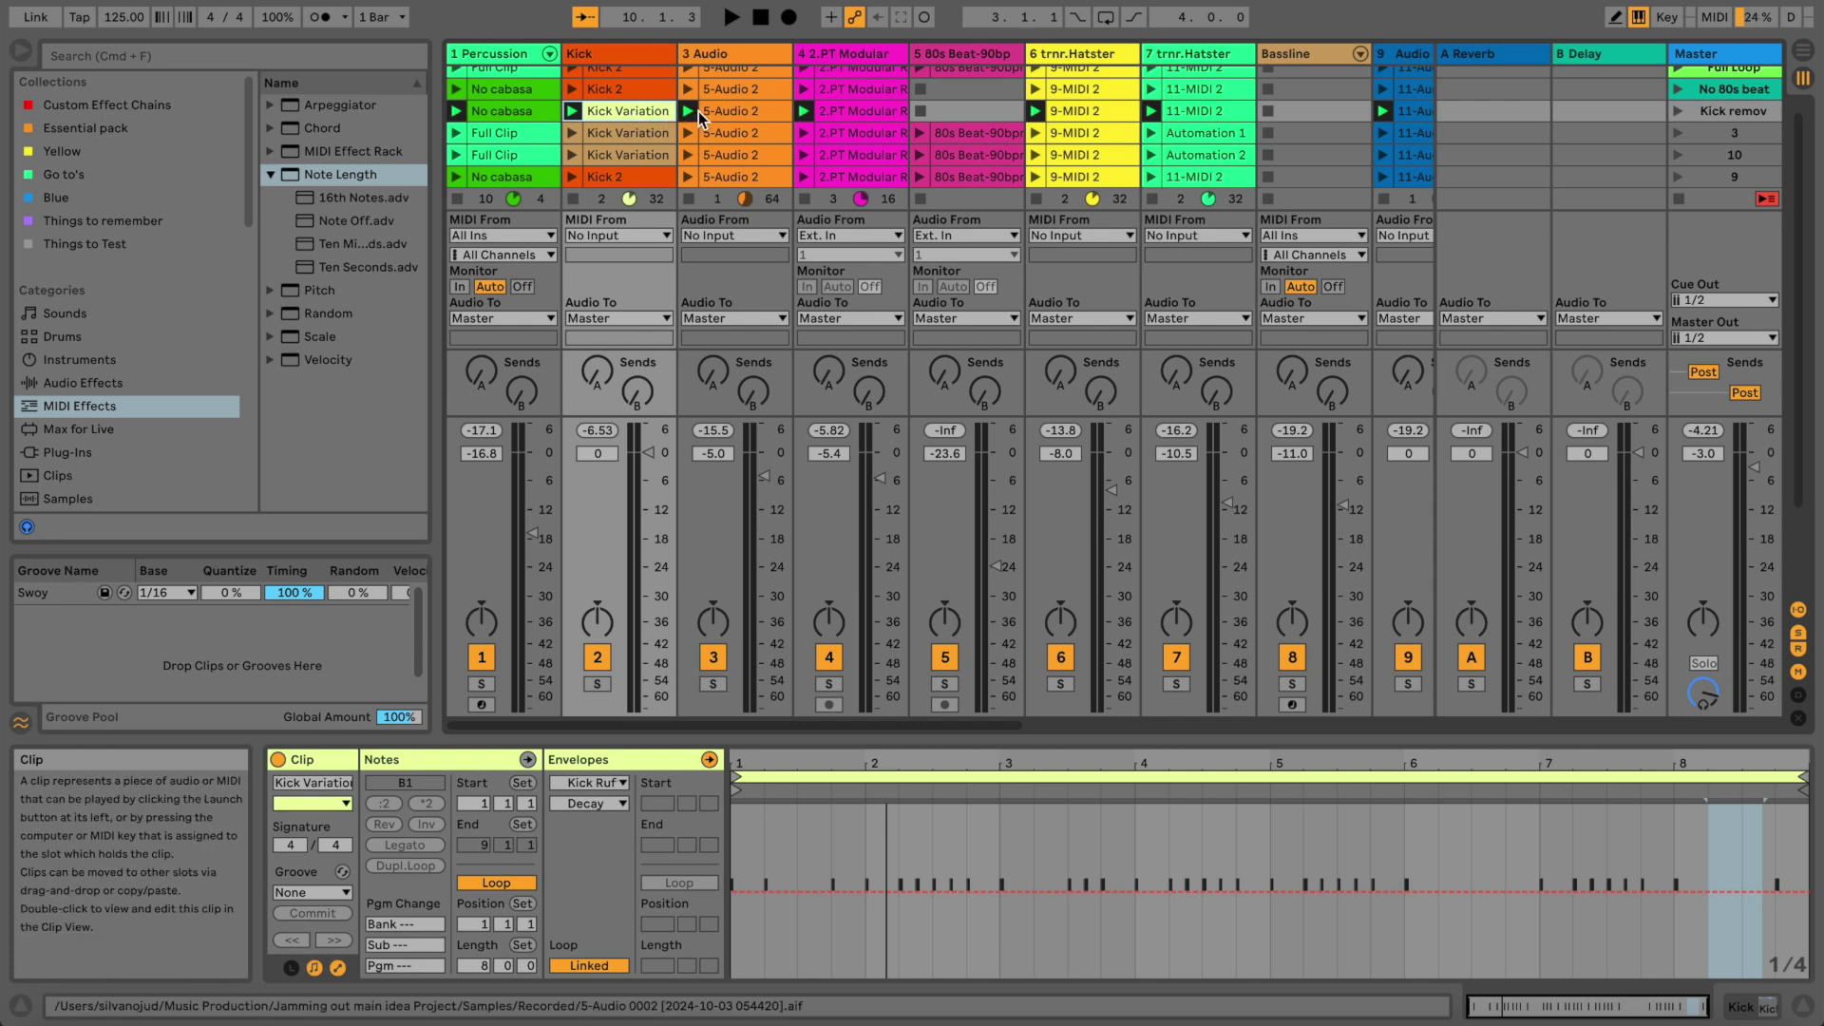
key("Delete")
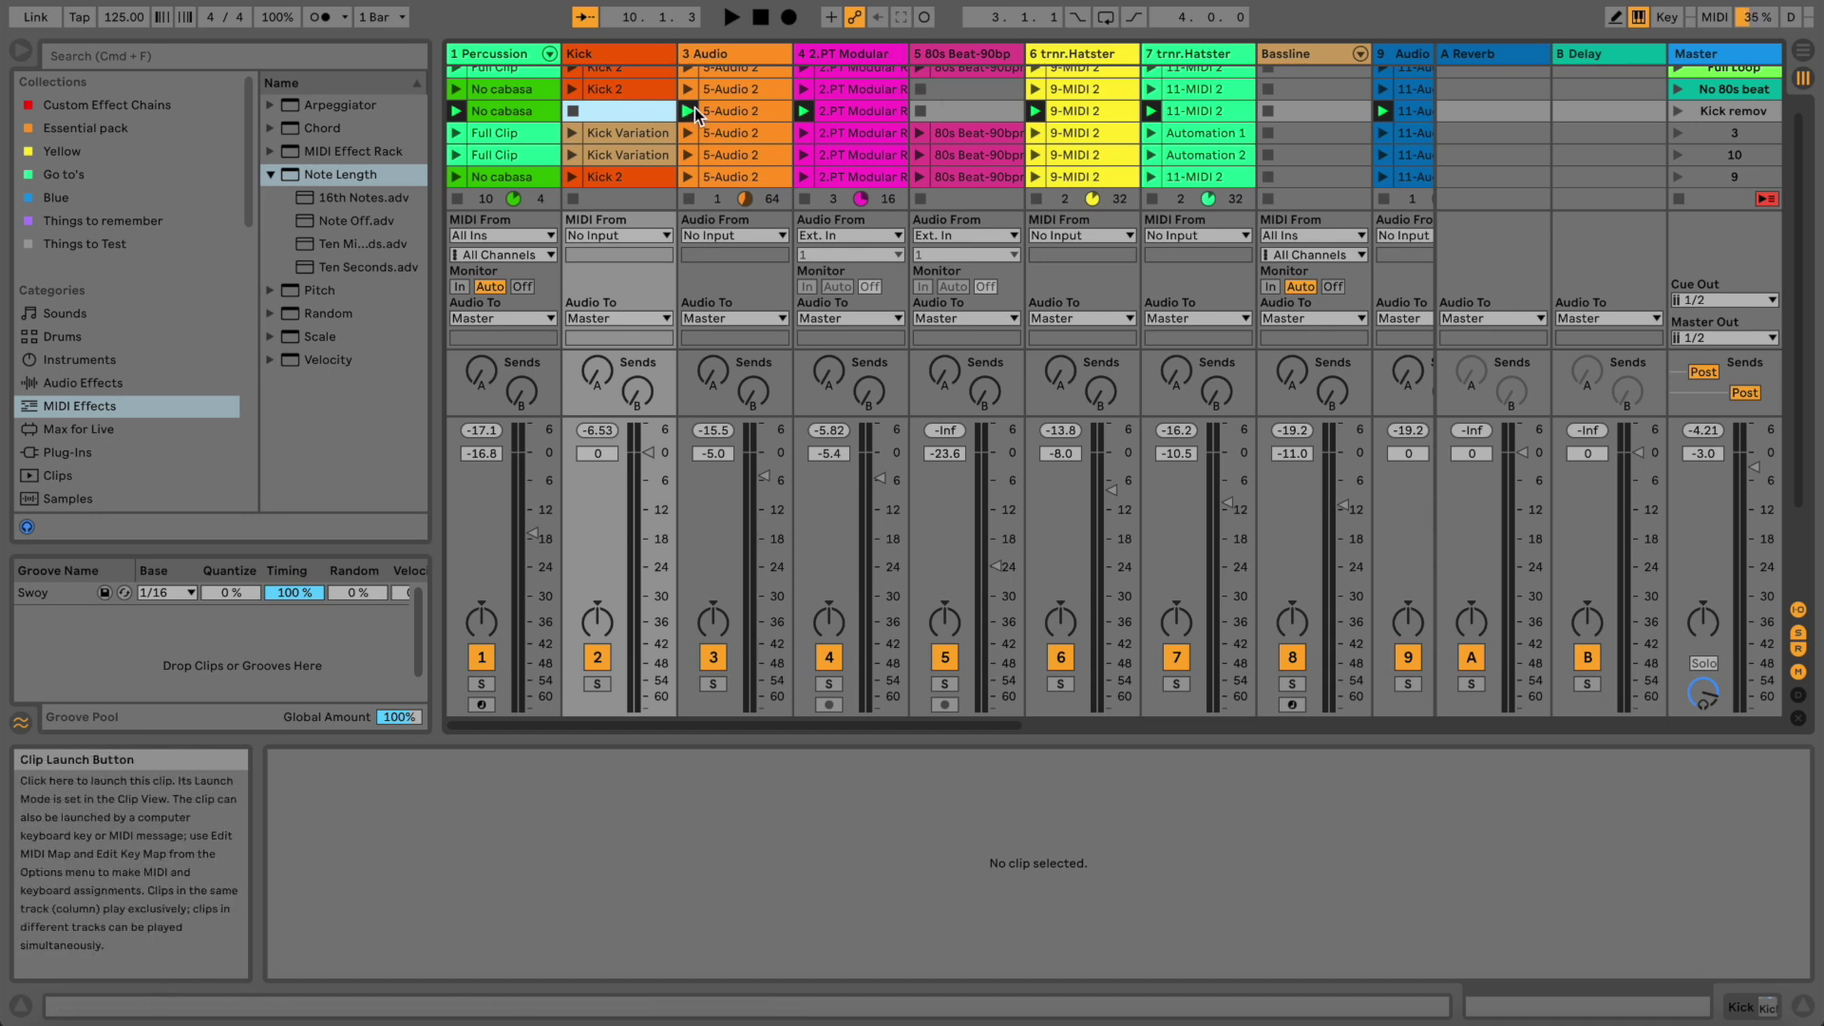
Select the No 80s beat scene and open its No cabasa percussion clip to examine the deactivated notes
left_click(1732, 90)
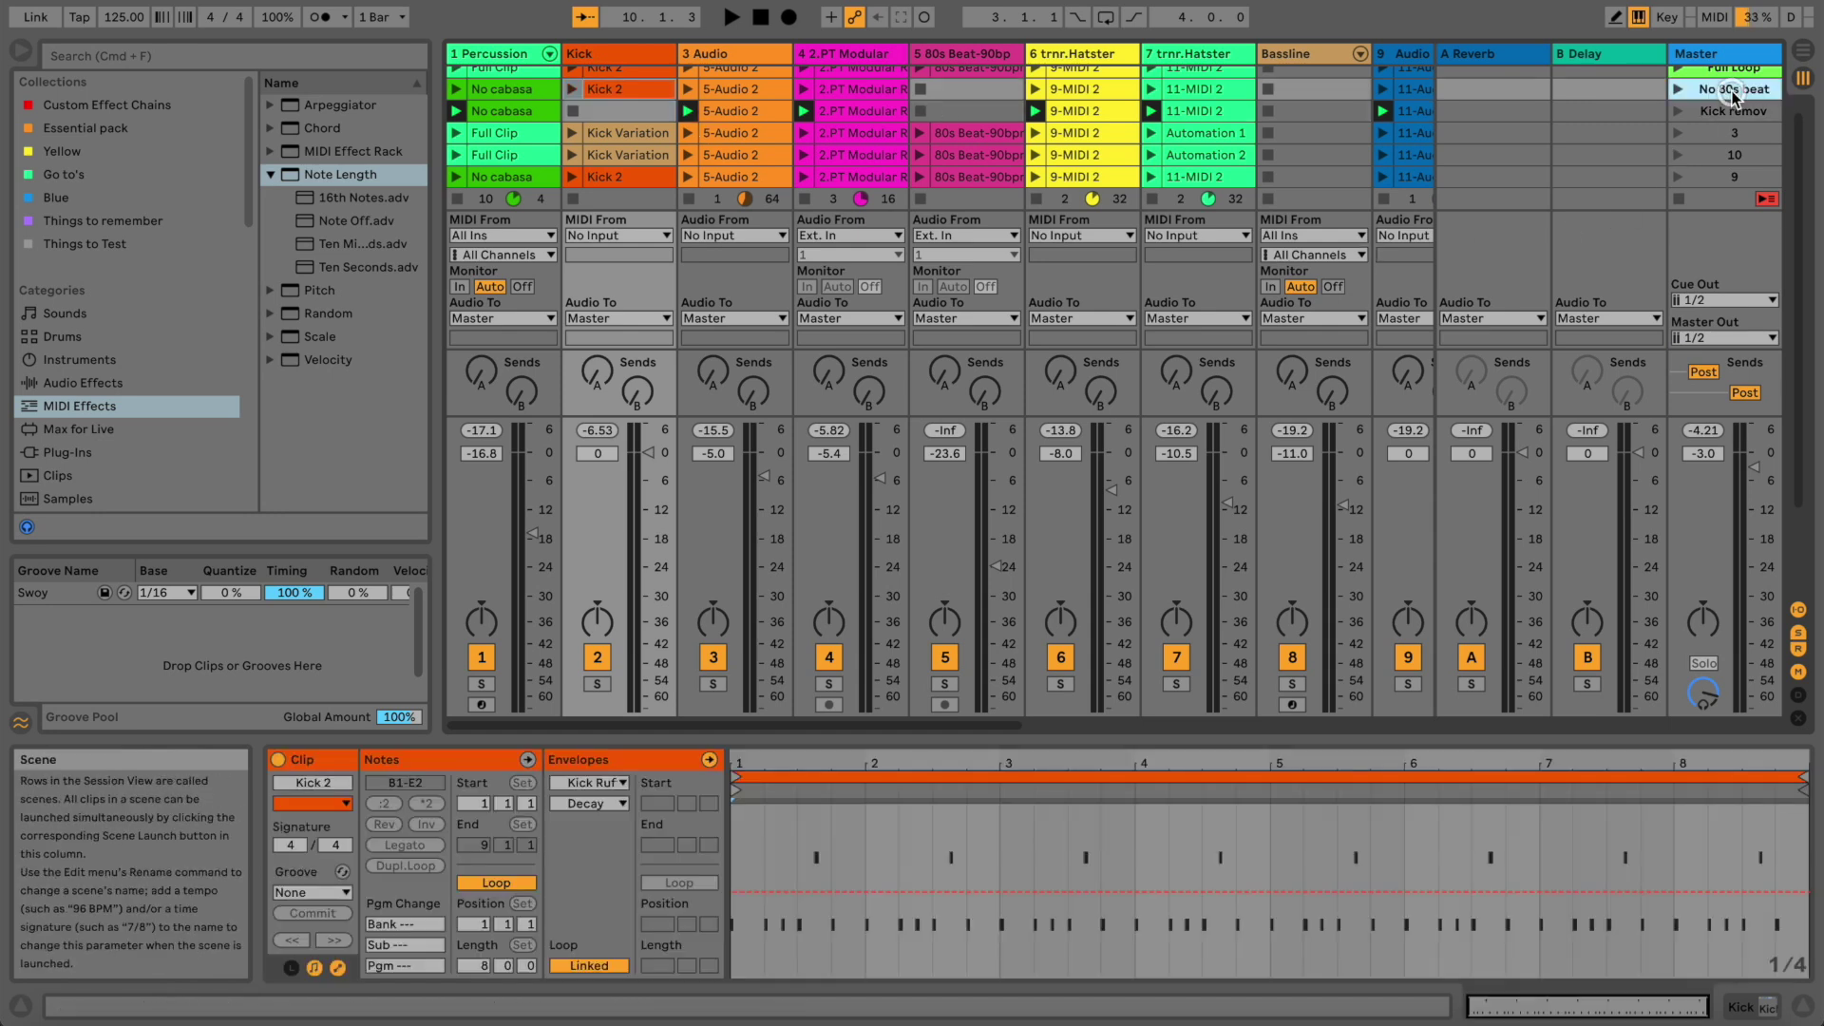
left_click(516, 88)
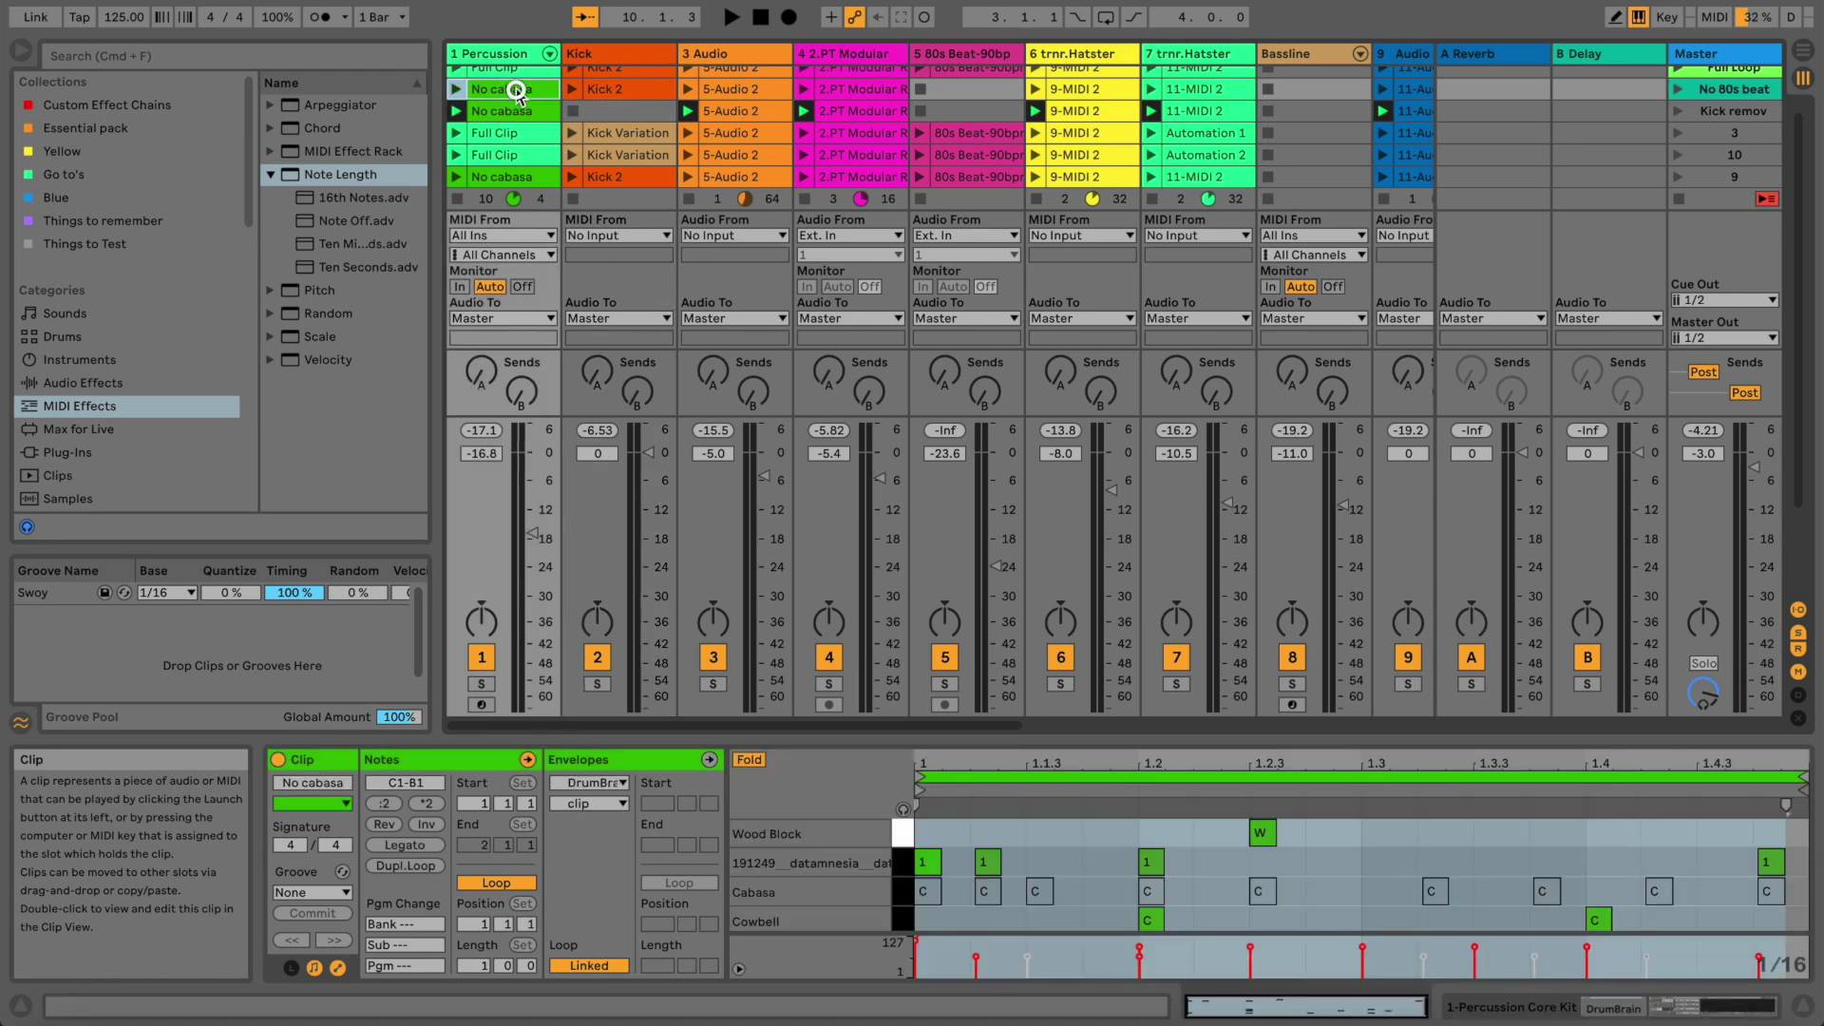
double_click(516, 90)
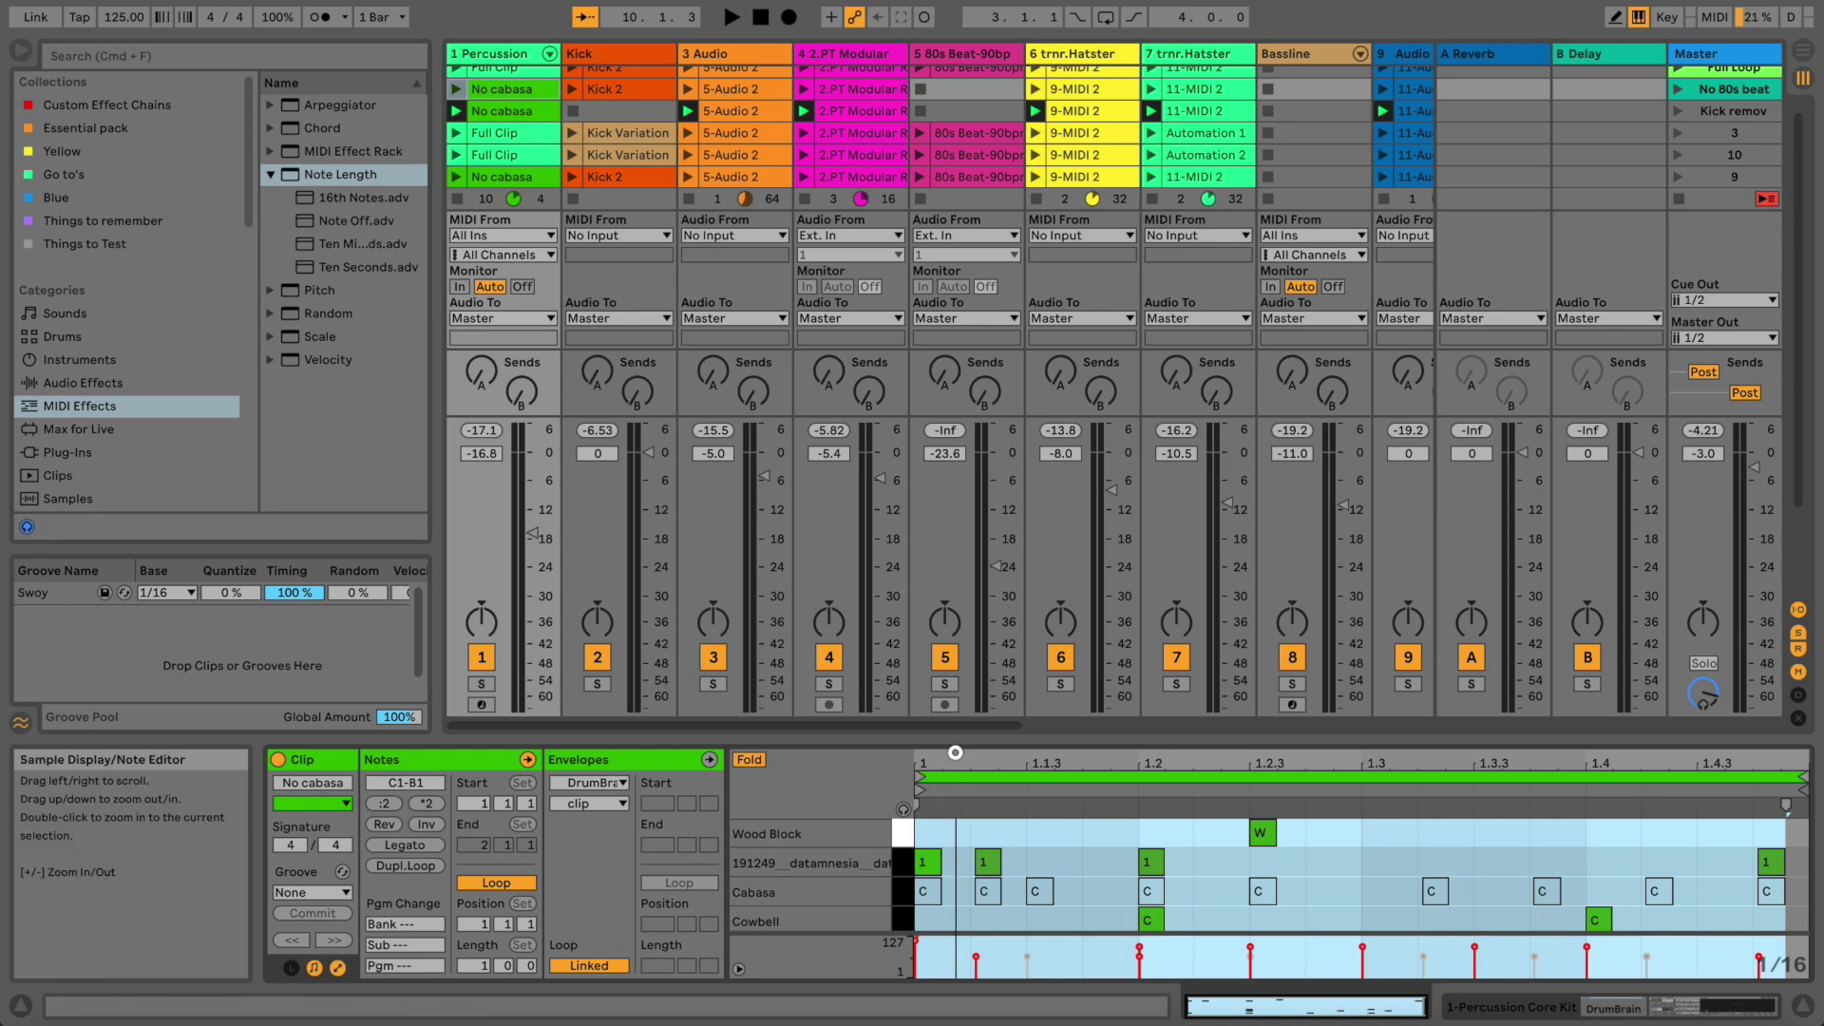
left_click(488, 92)
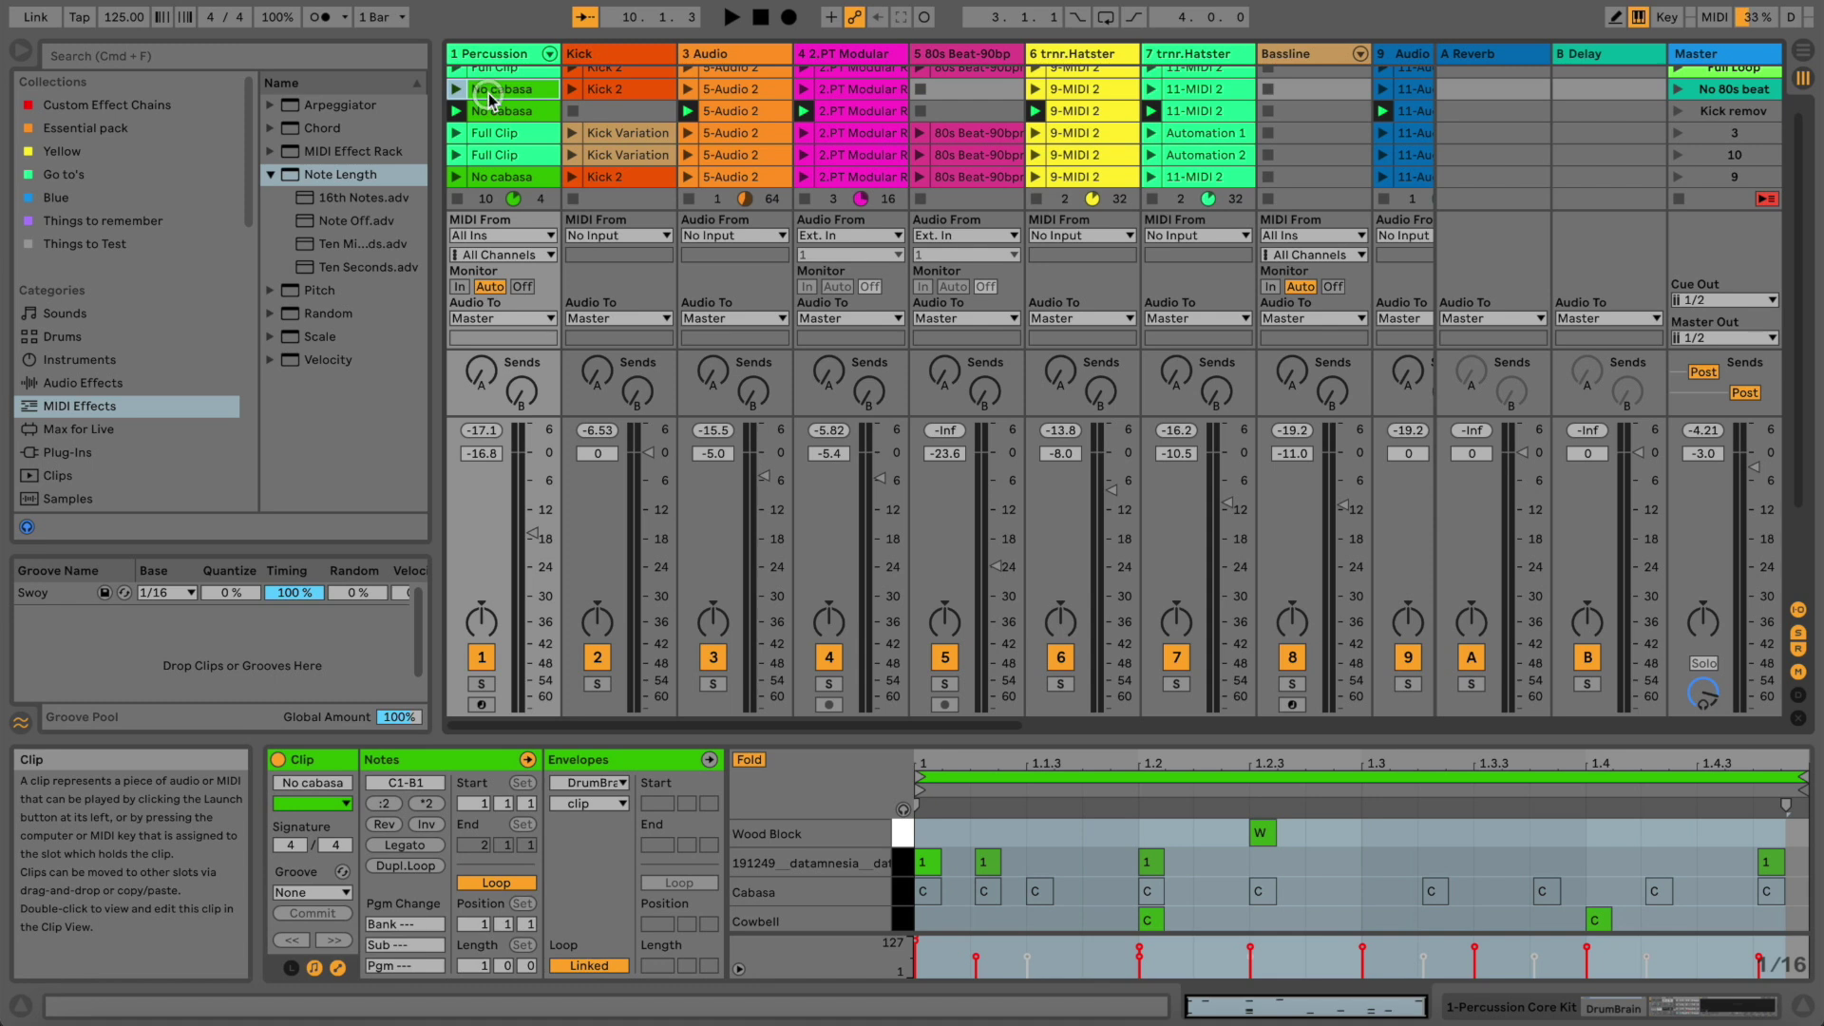
Lengthen the Full Clip percussion clip to eight bars by duplicating its loop, undoing the surplus duplication
left_click(489, 110)
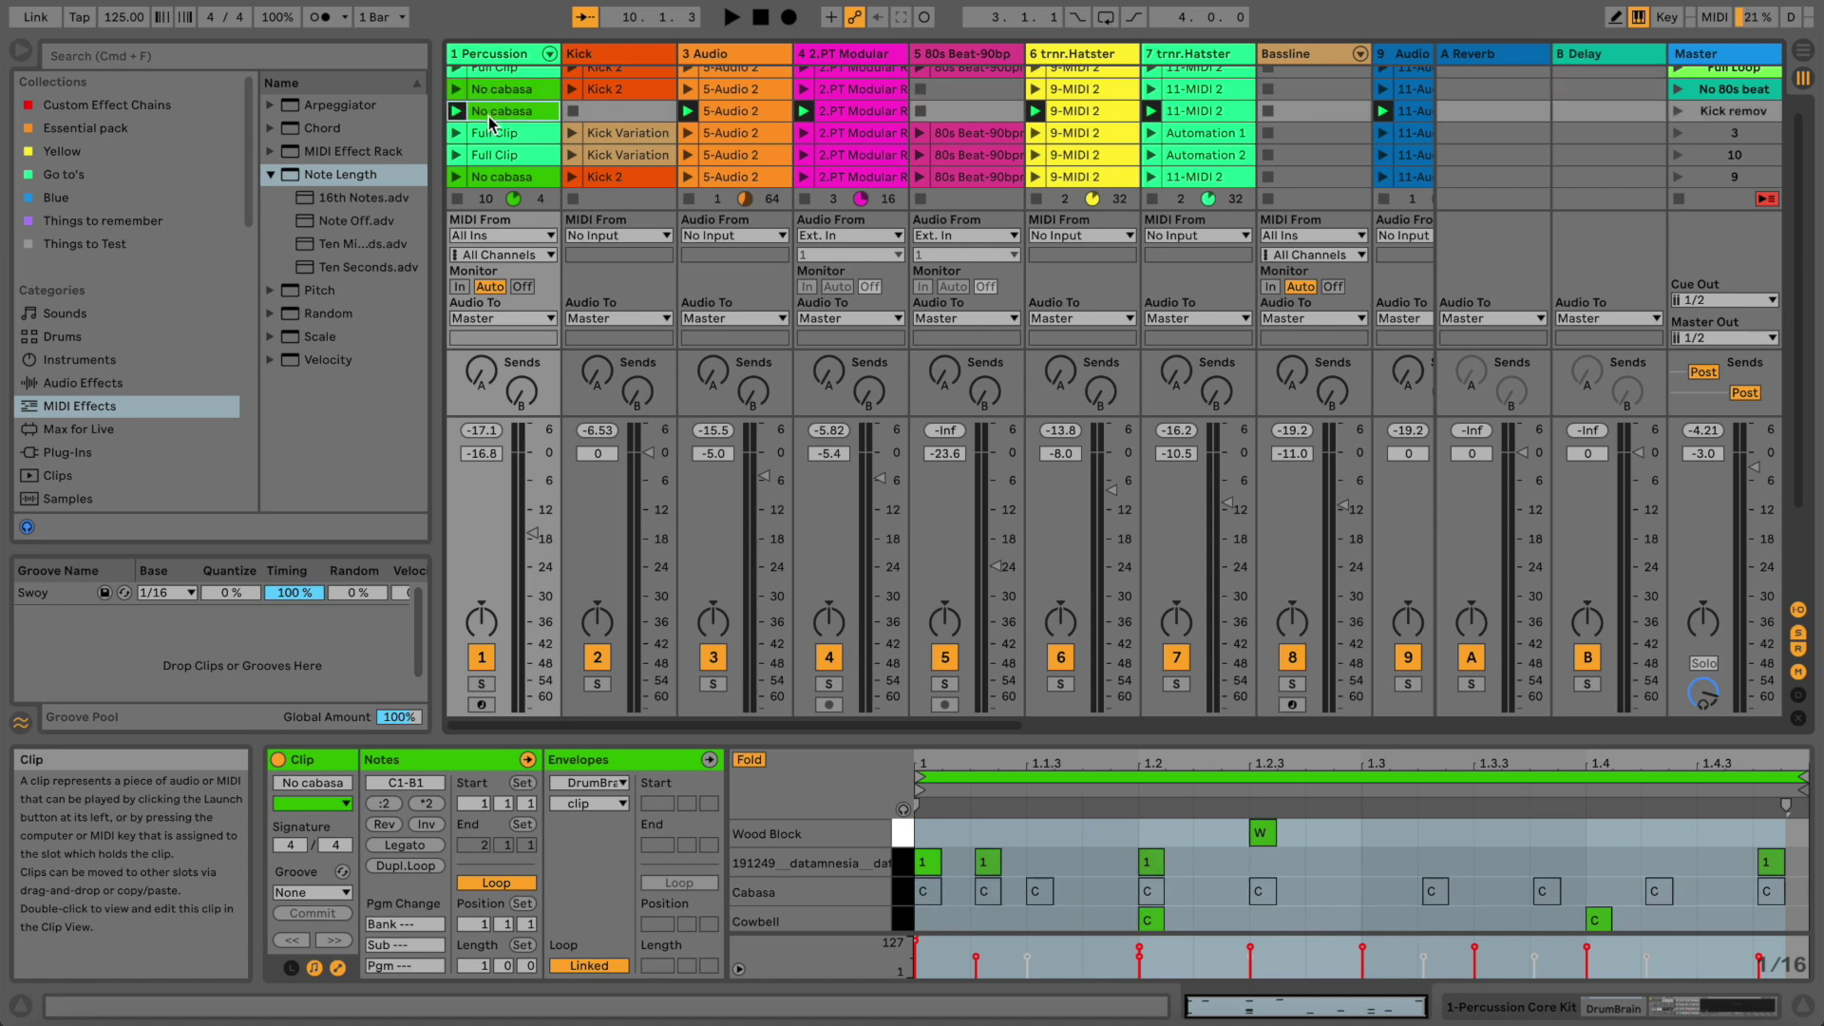
left_click(490, 130)
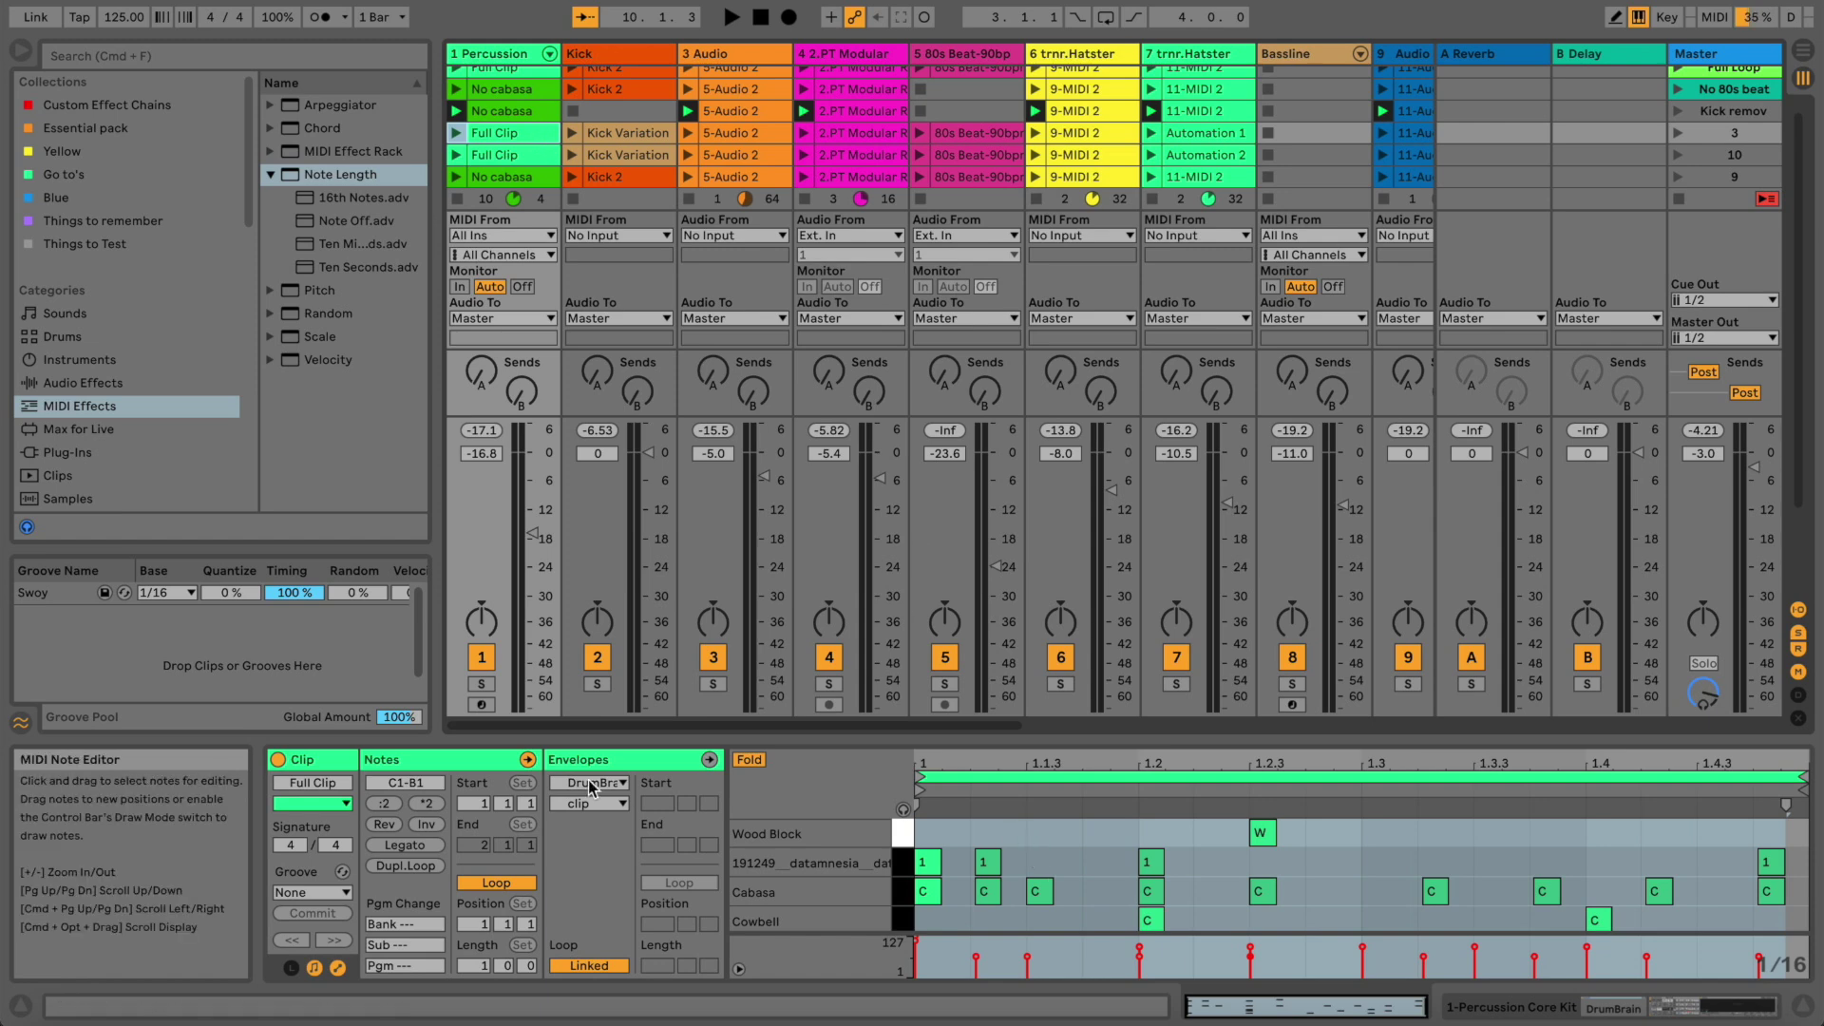
left_click(418, 864)
left_click(418, 864)
left_click(418, 865)
left_click(419, 866)
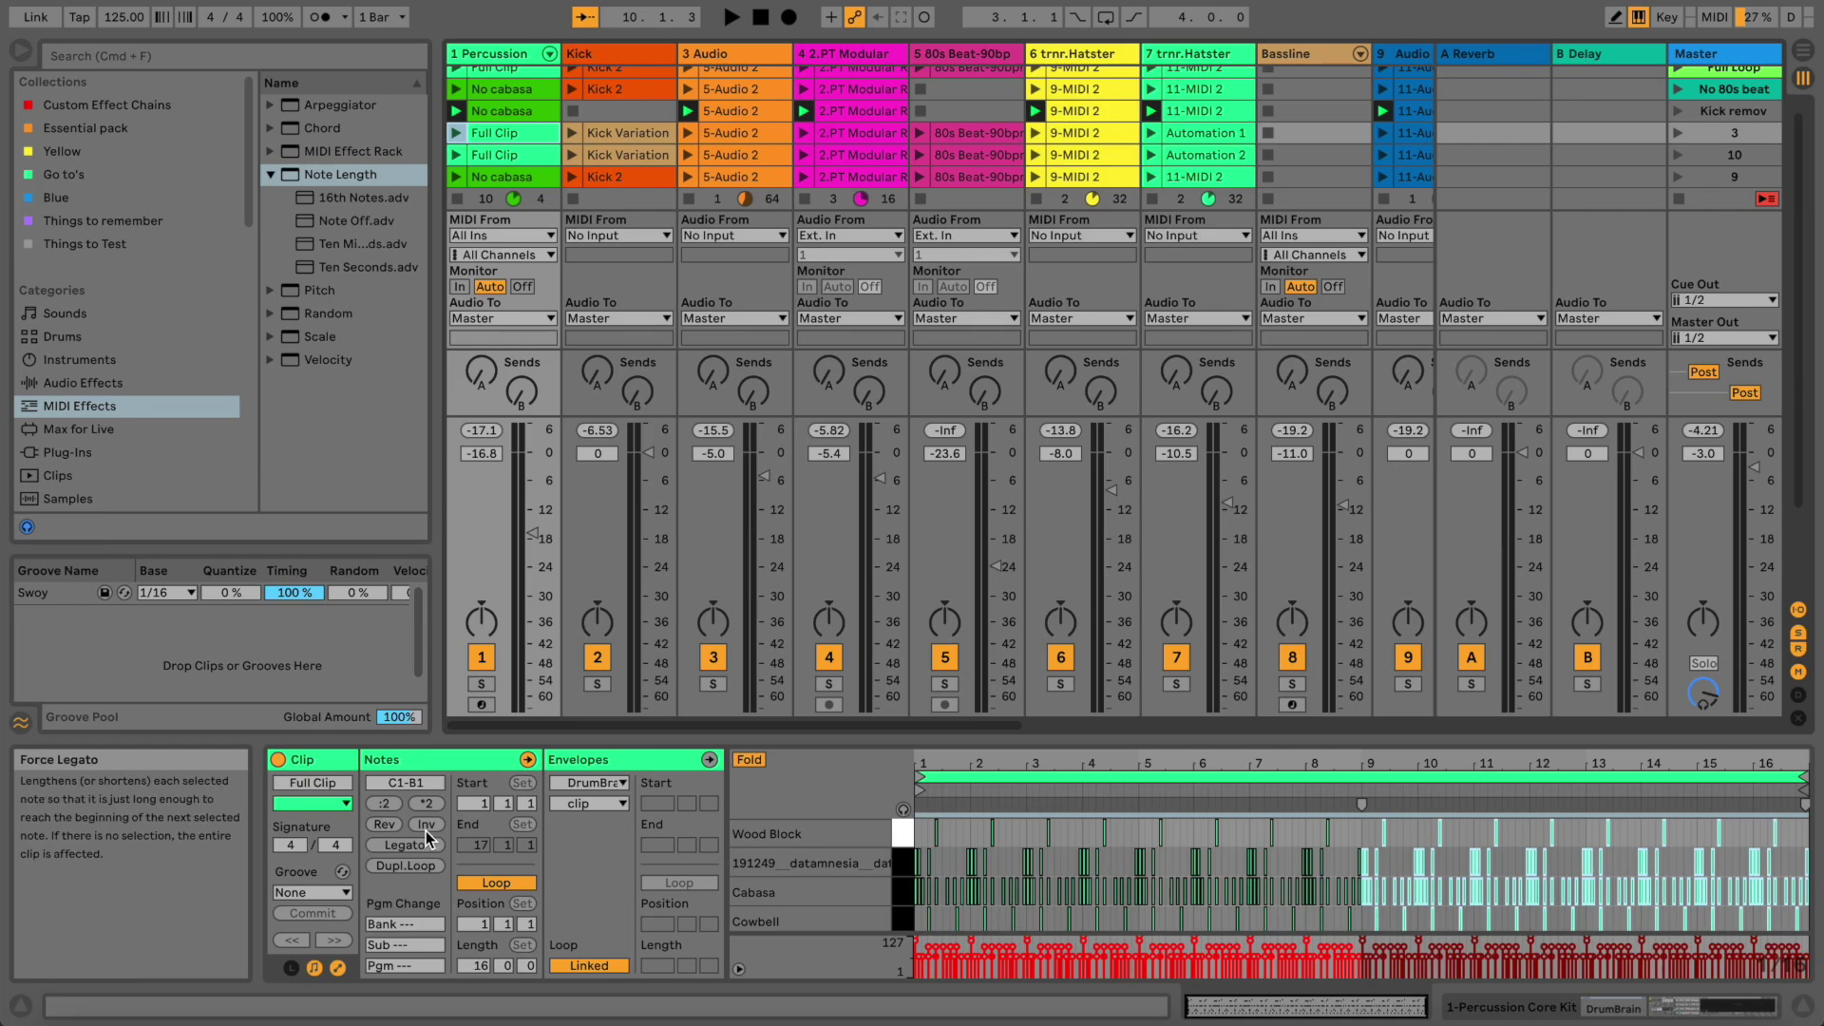
key("super+z")
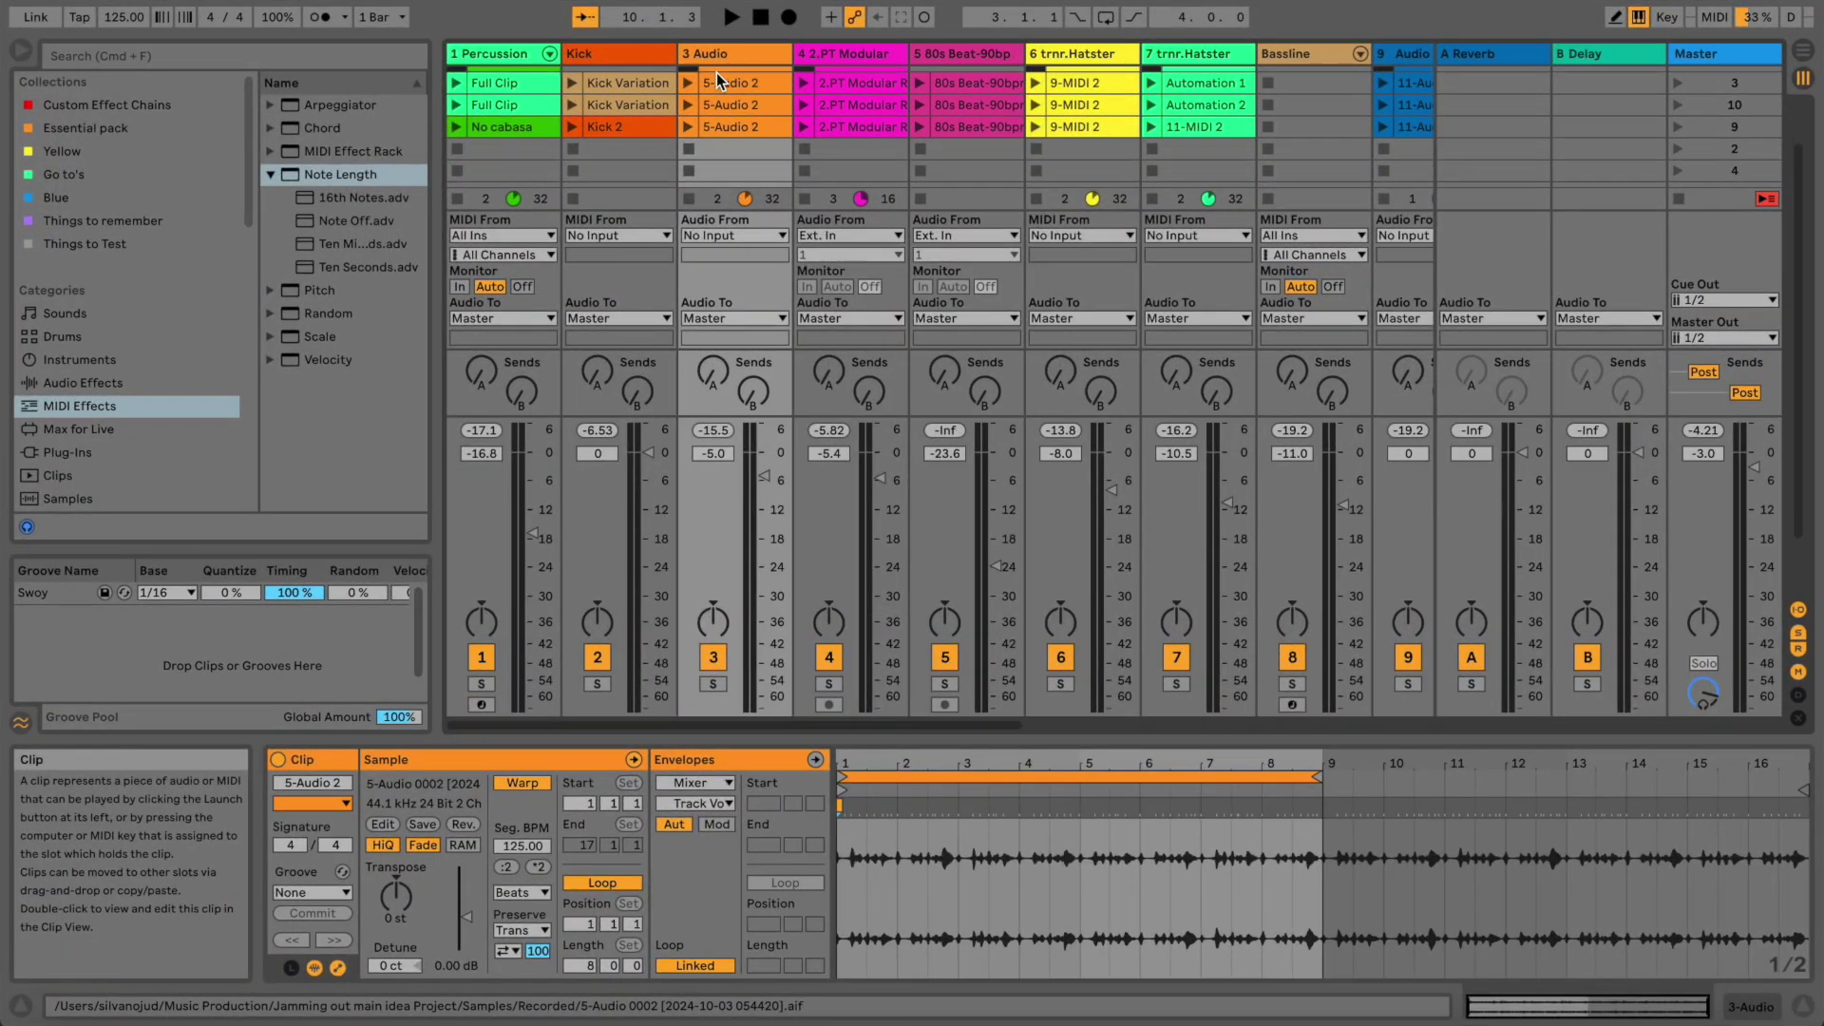
Check the clip lengths in the Full Loop scene on the 3 Audio, 2.PT Modular, Percussion and 7 trnr.Hatster tracks
scroll(719, 80, "up", 3)
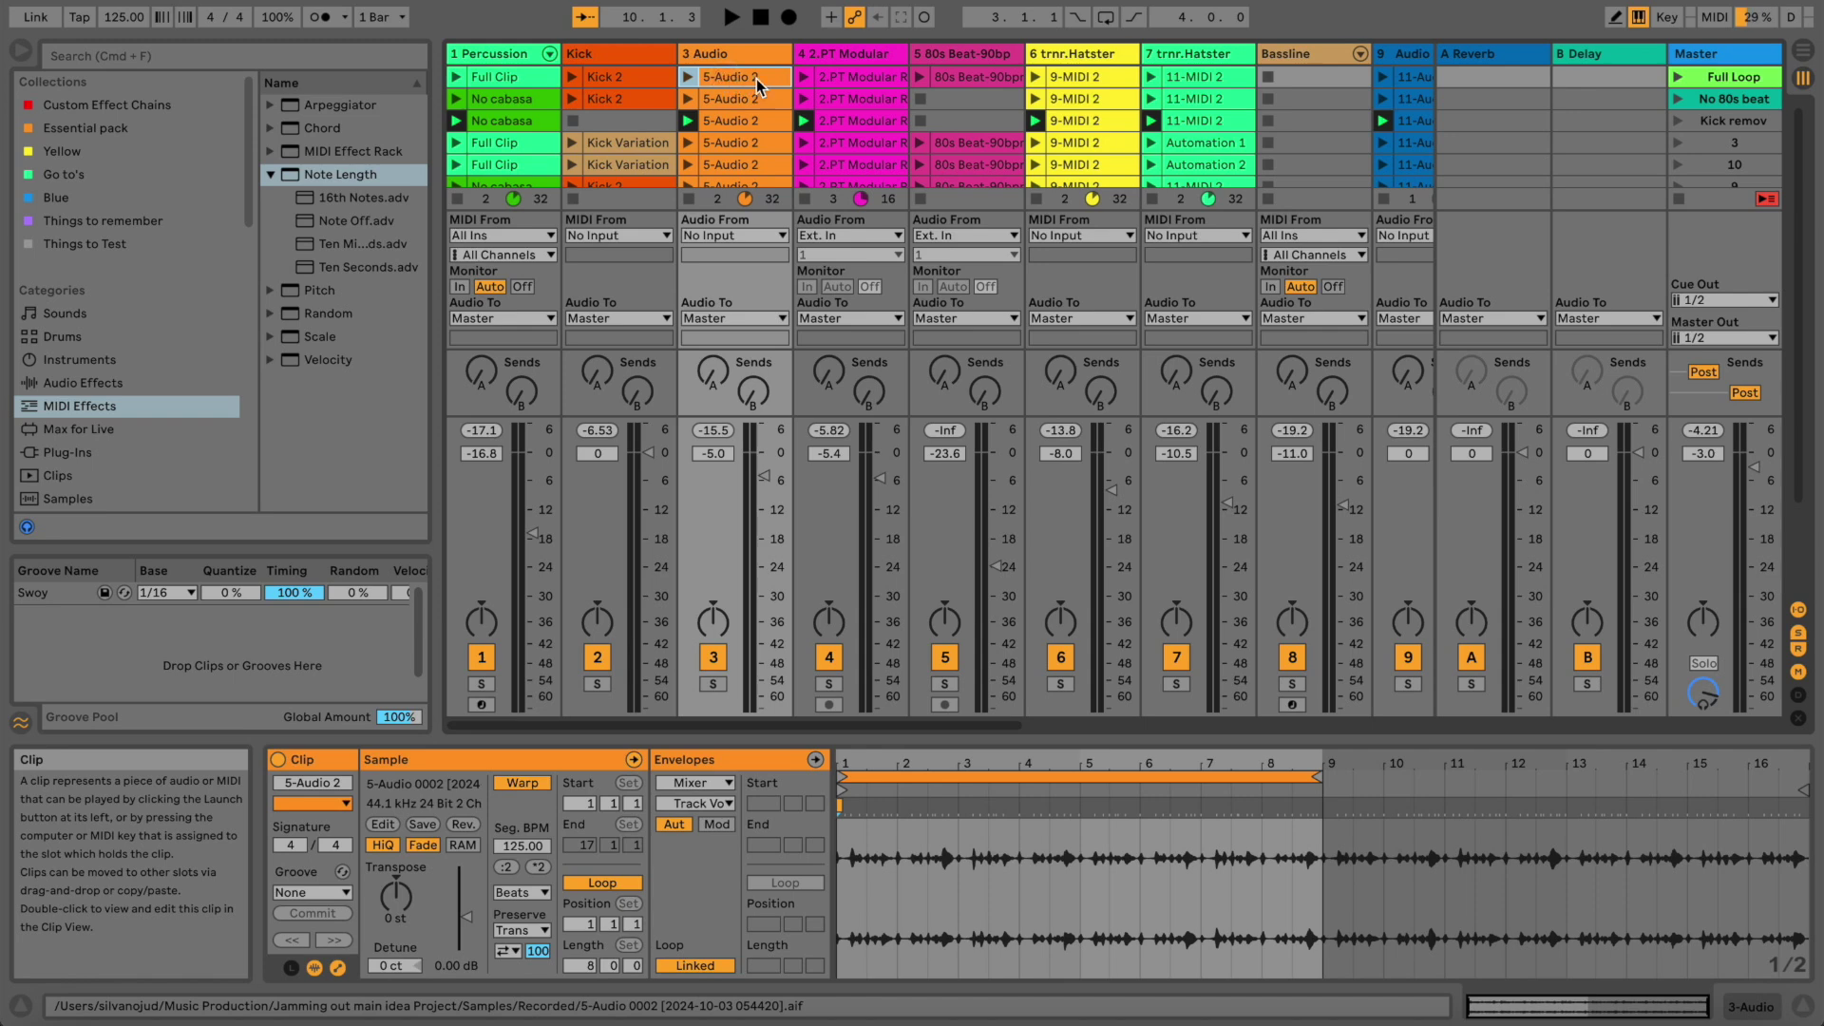
left_click(815, 78)
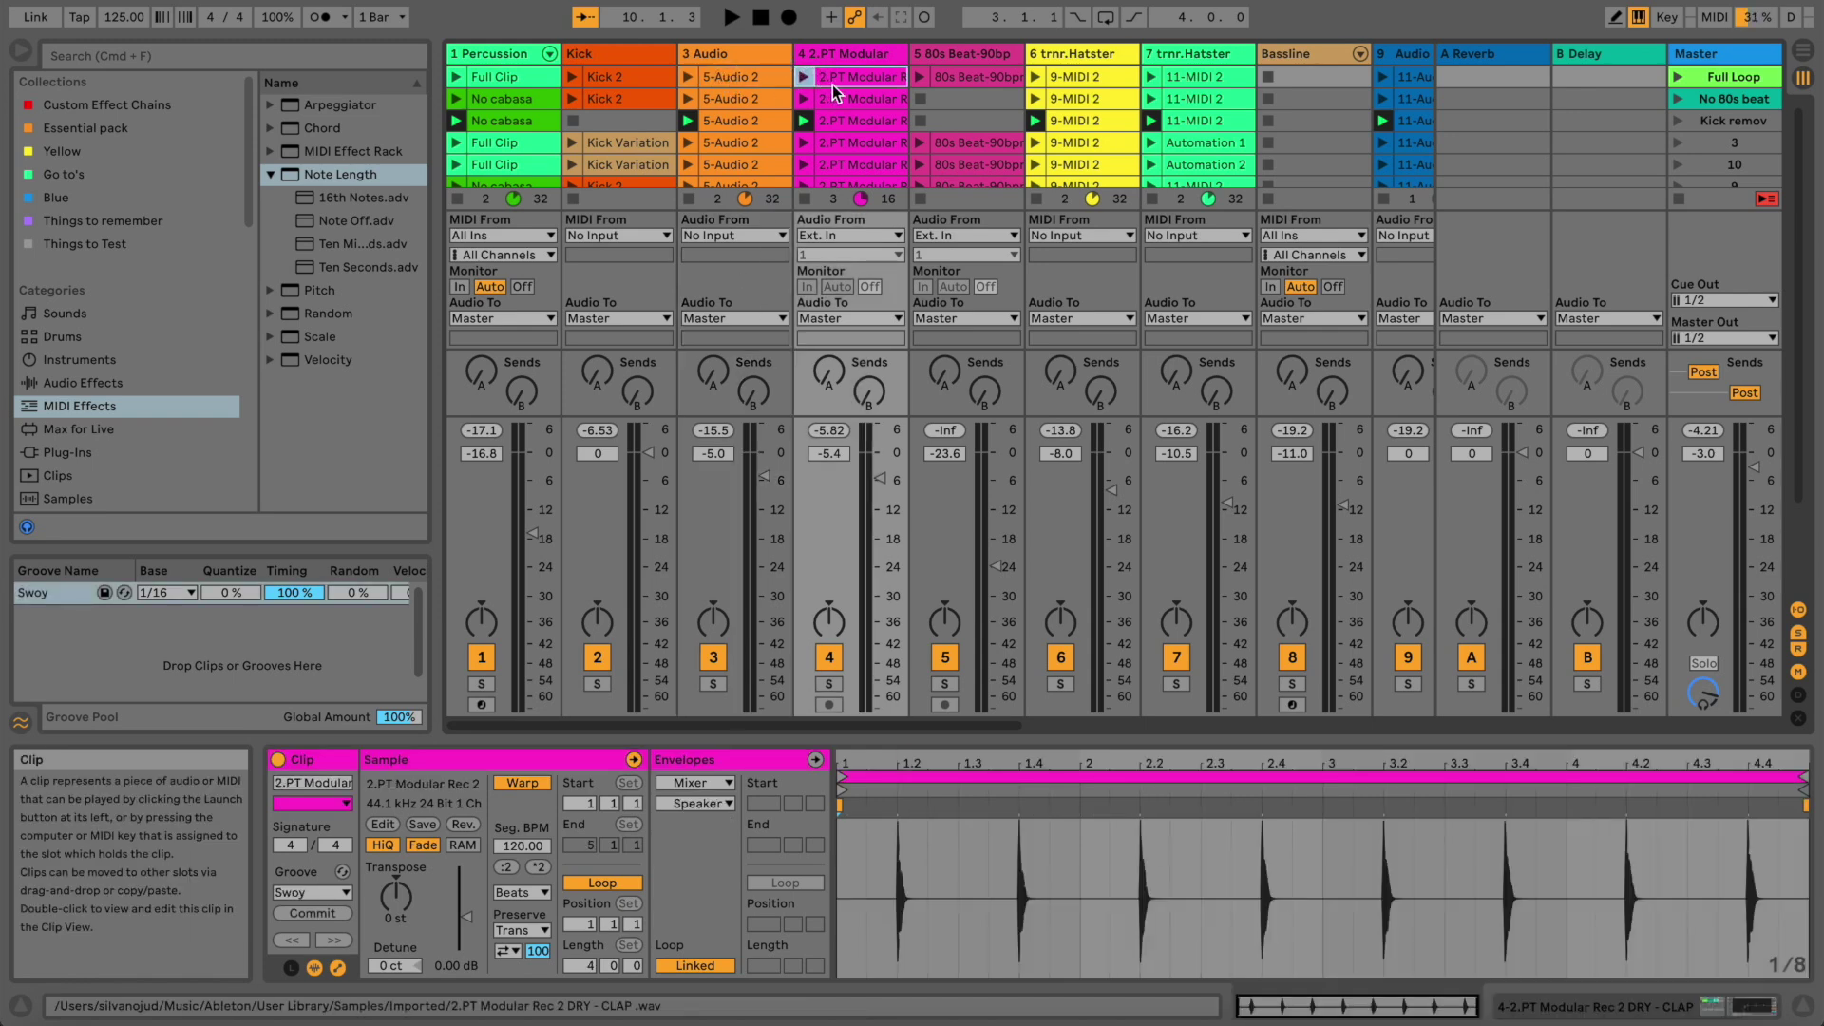
left_click(880, 82)
left_click(504, 55)
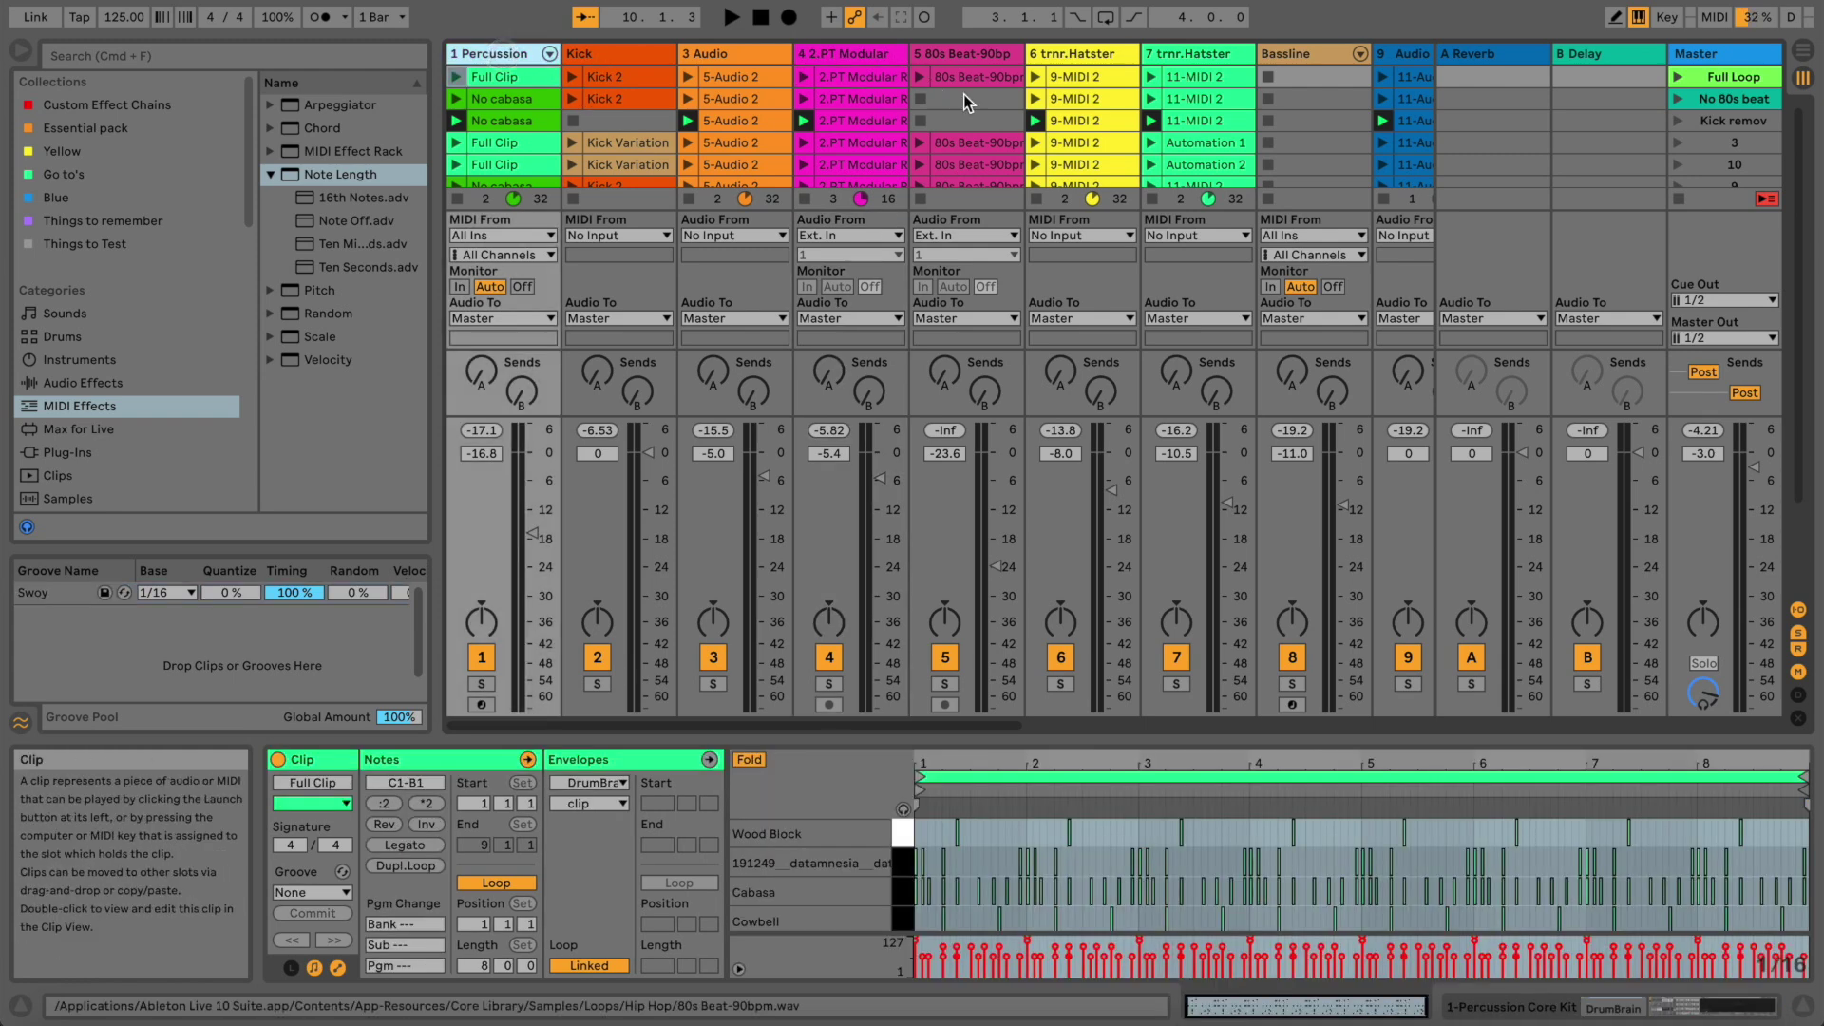
left_click(1176, 55)
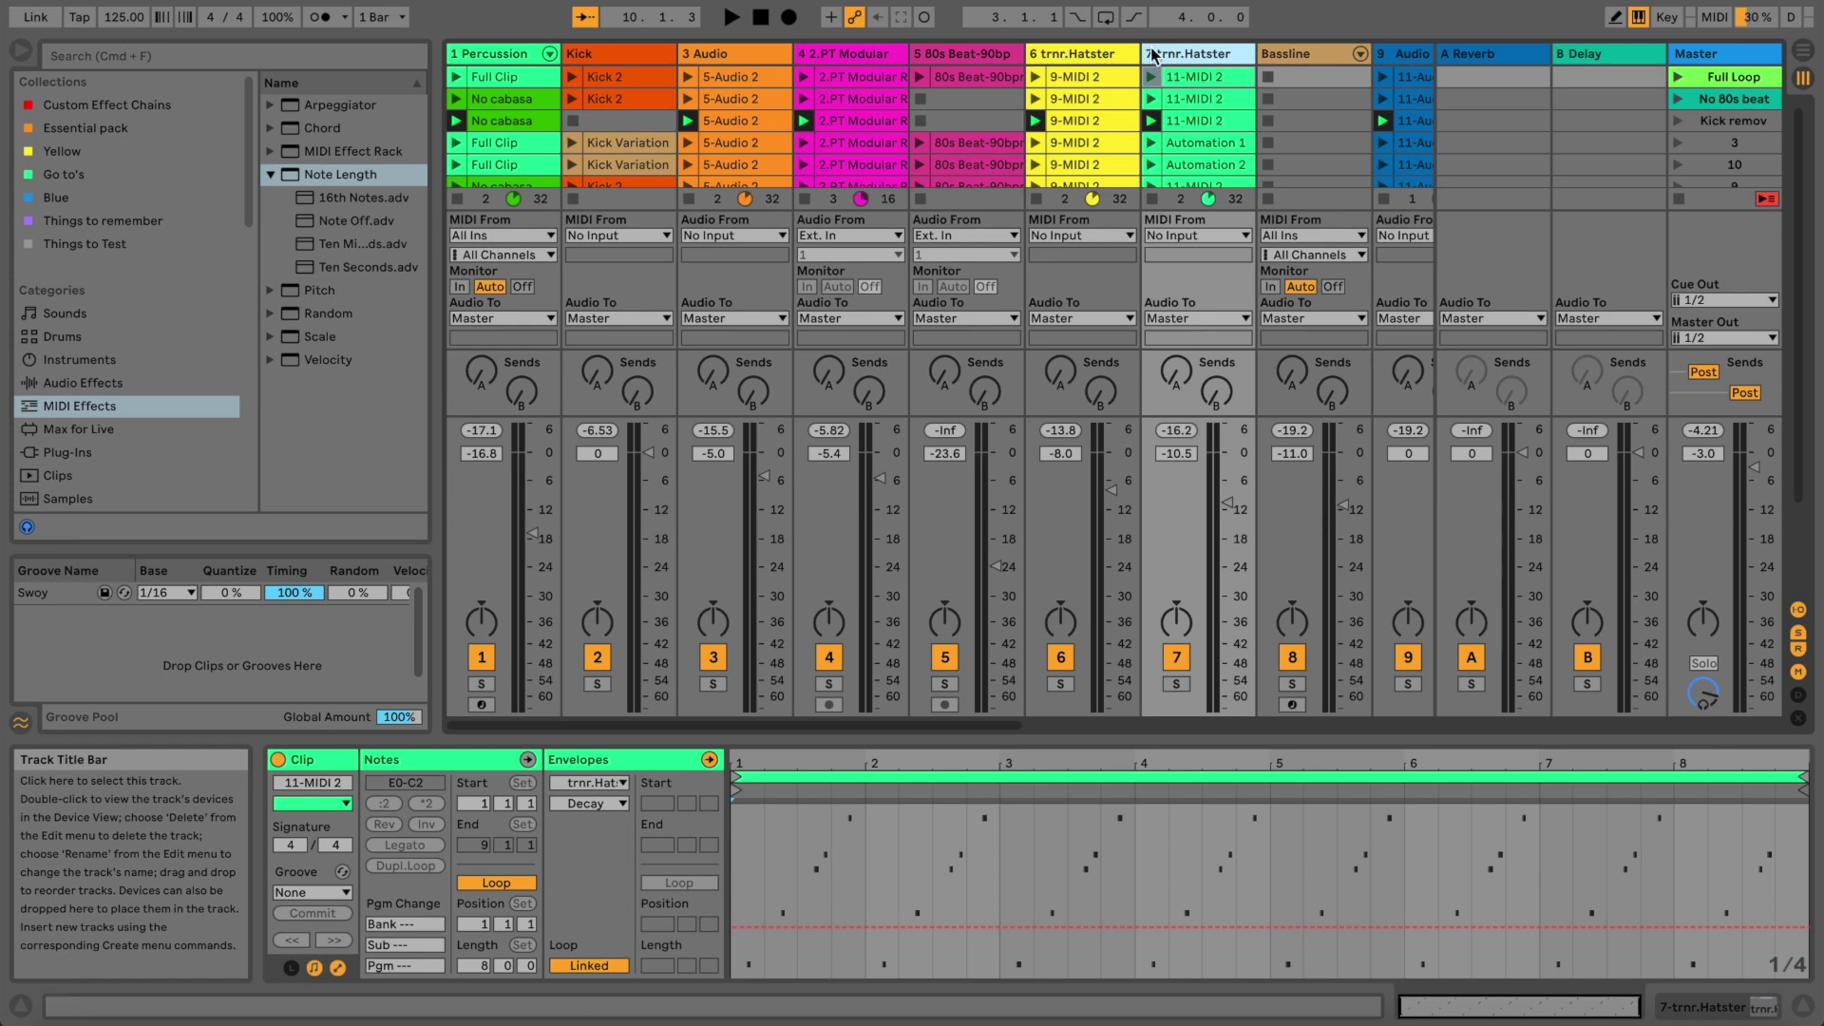
Show the launch settings of the Full Loop scene's Full Clip and set its follow action to Next after 8 bars, chance 85
left_click(495, 77)
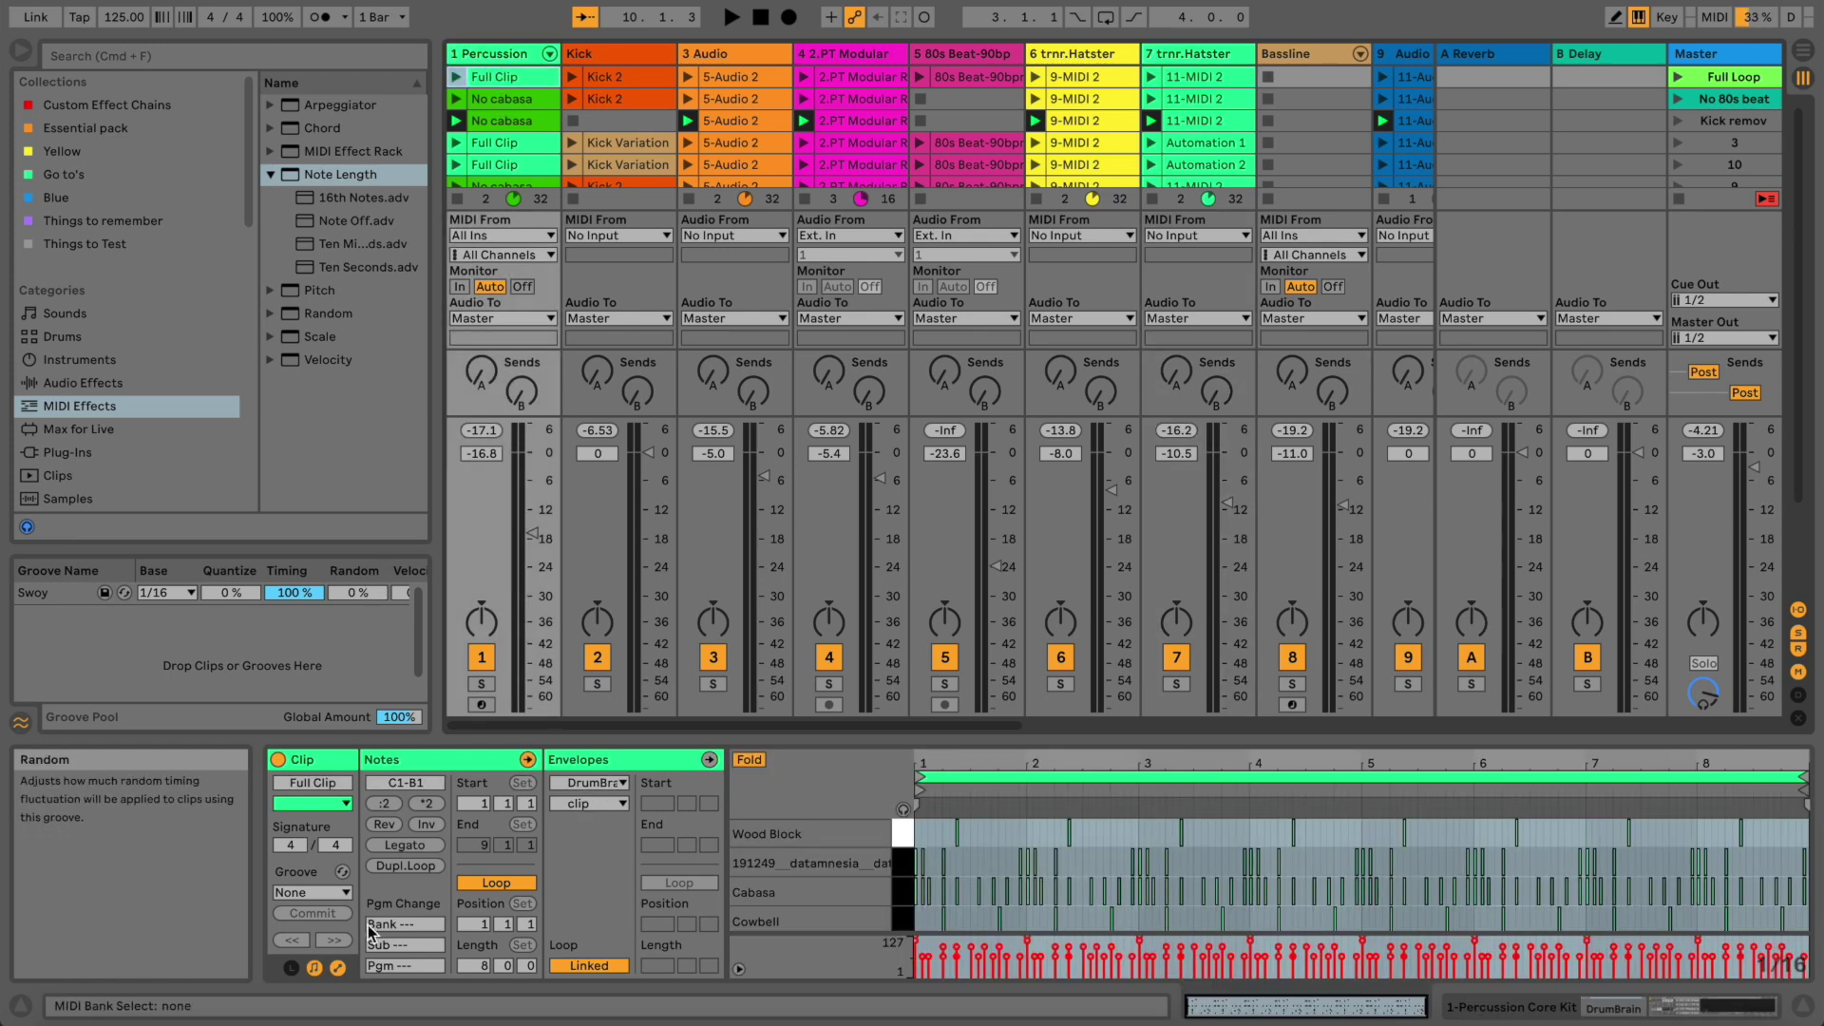
left_click(292, 967)
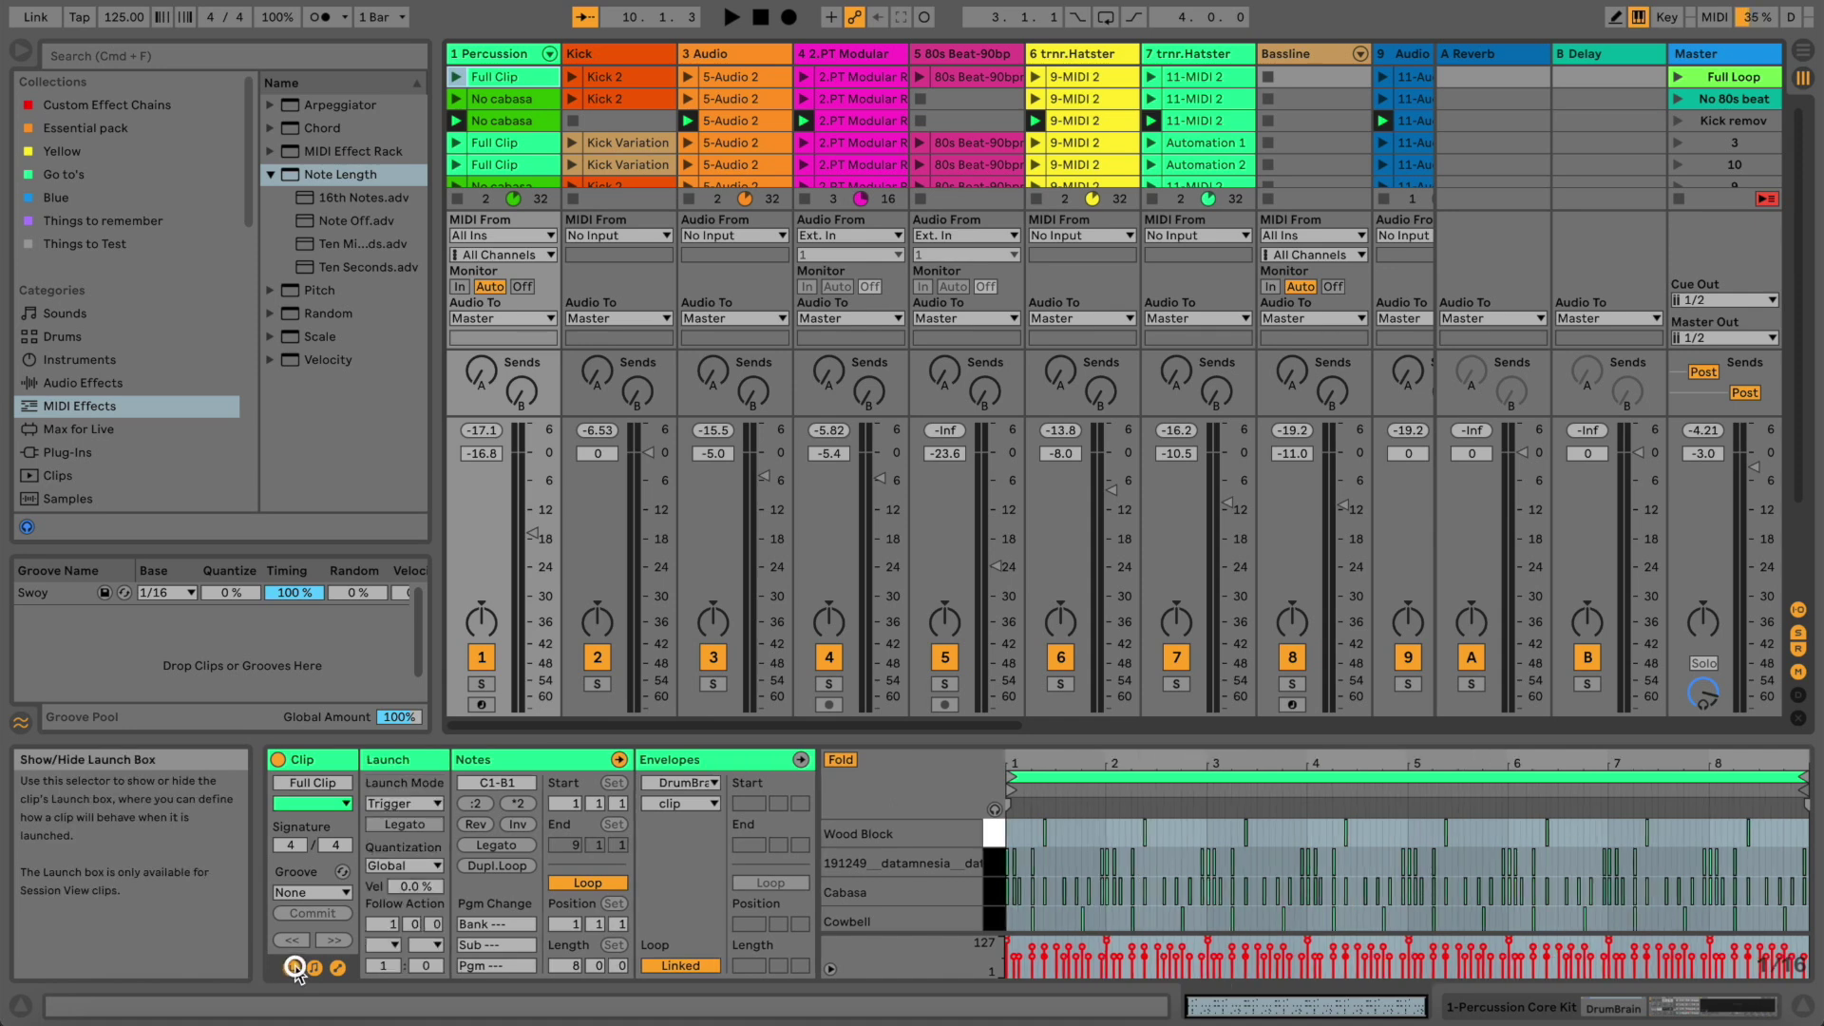
left_click(403, 761)
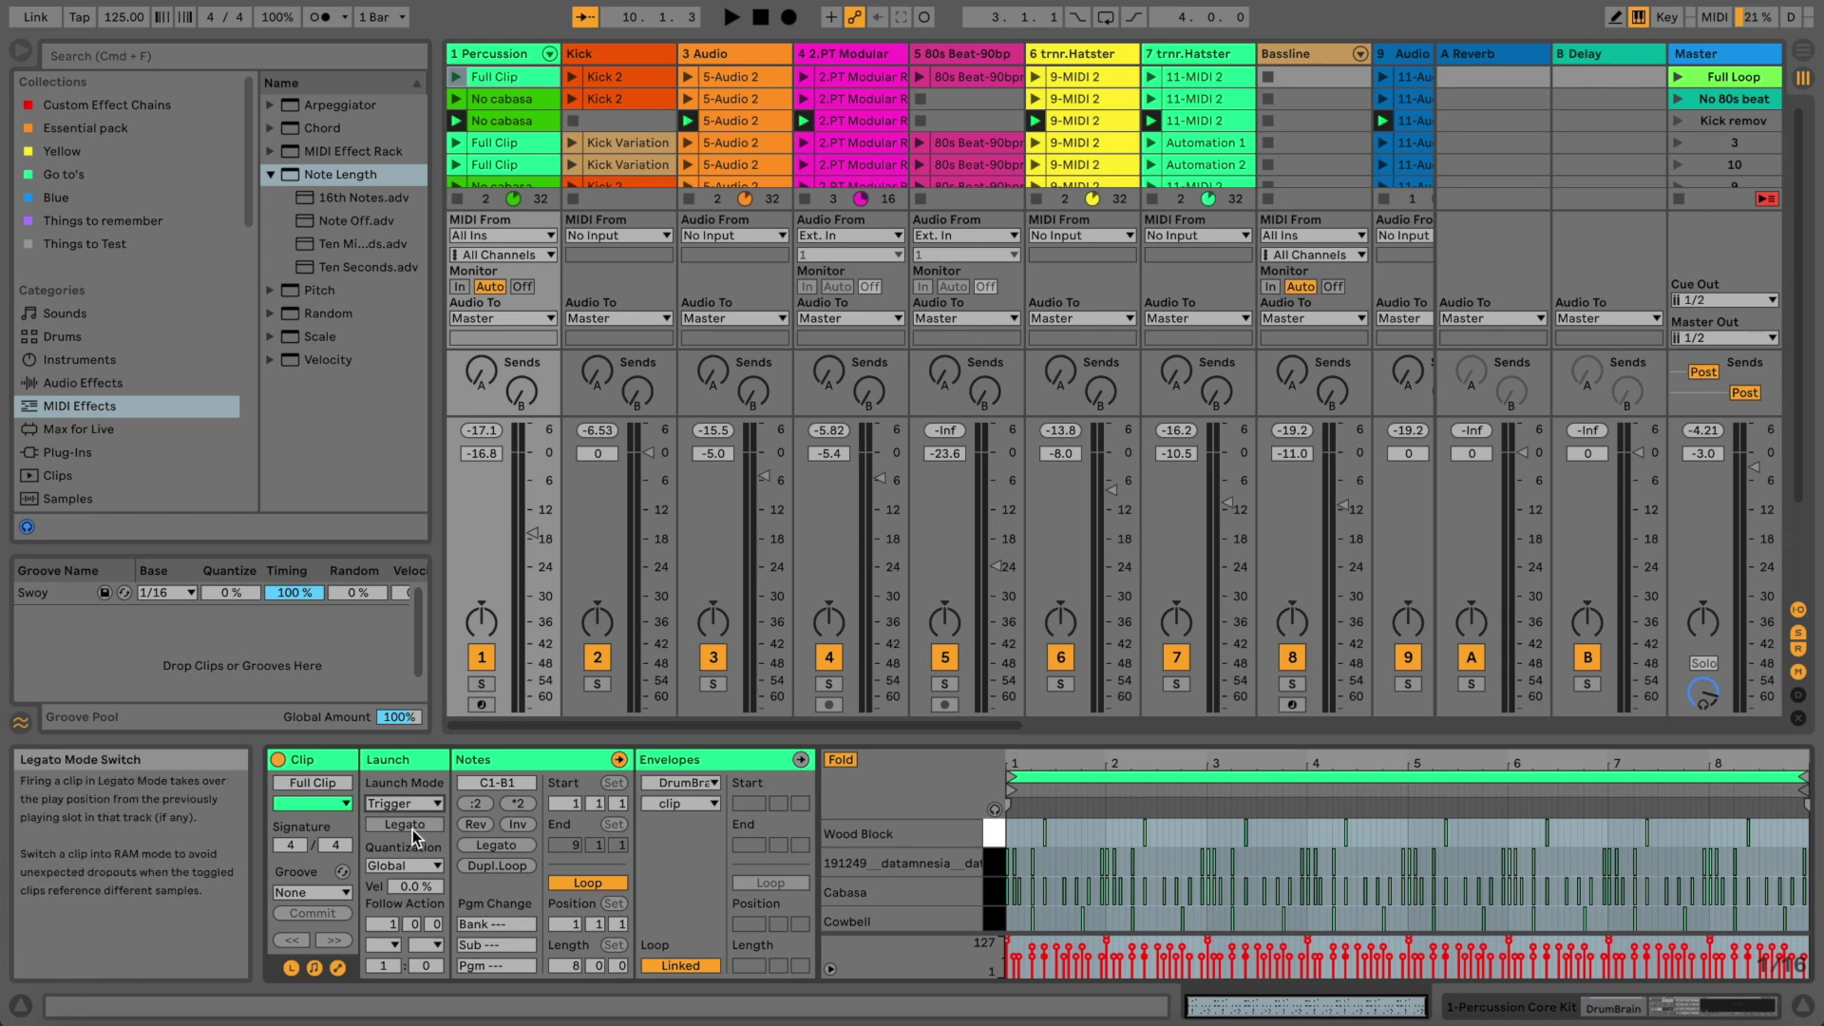
left_click(391, 923)
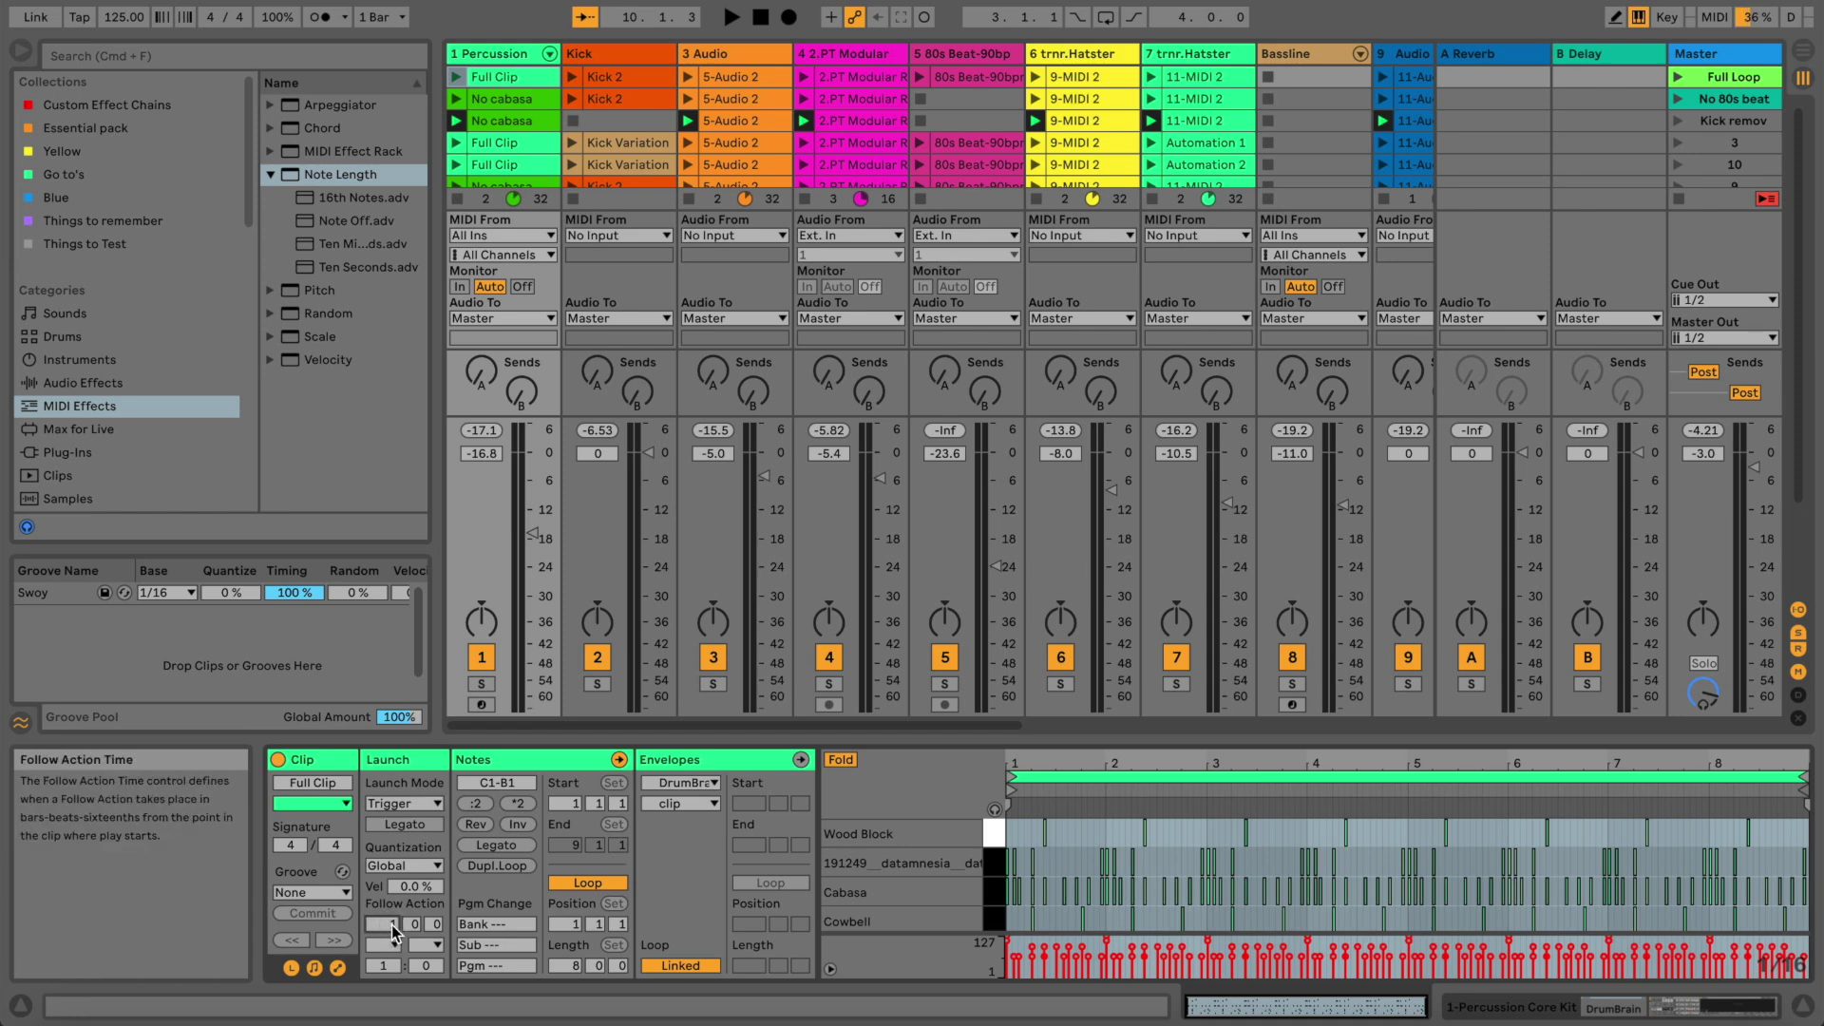
type("8")
key("Return")
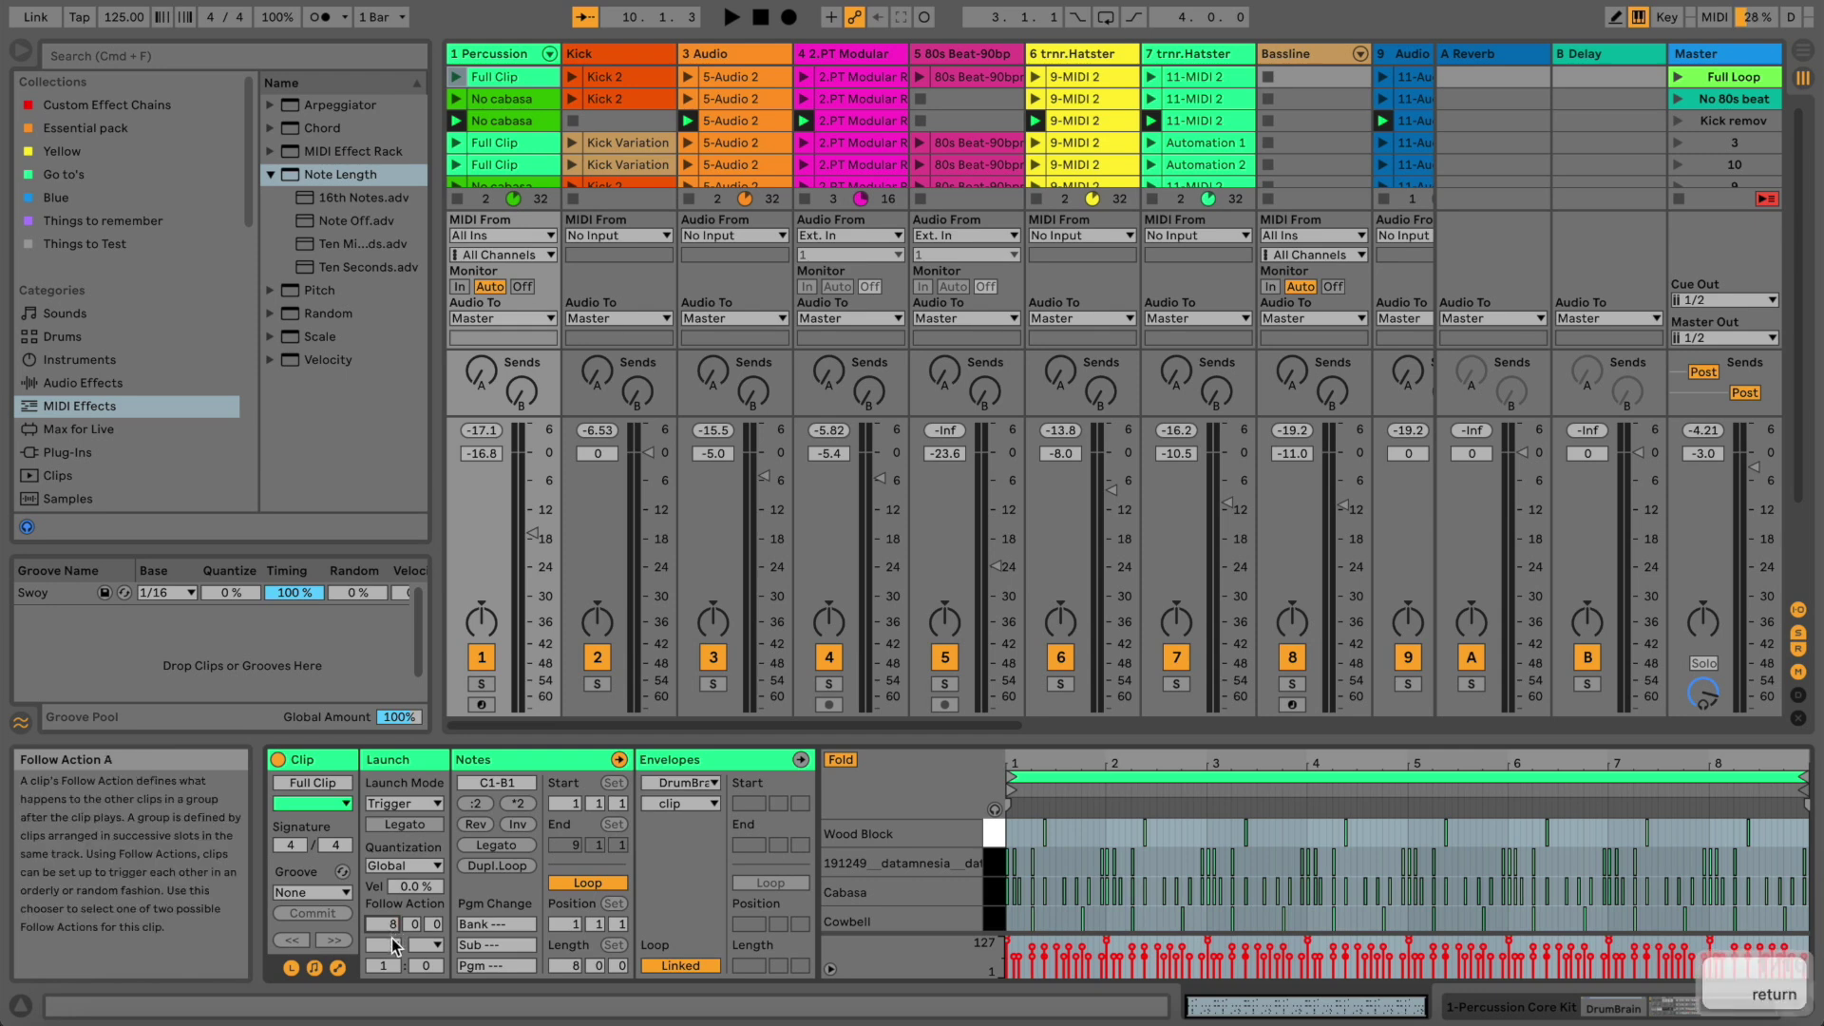
left_click(392, 946)
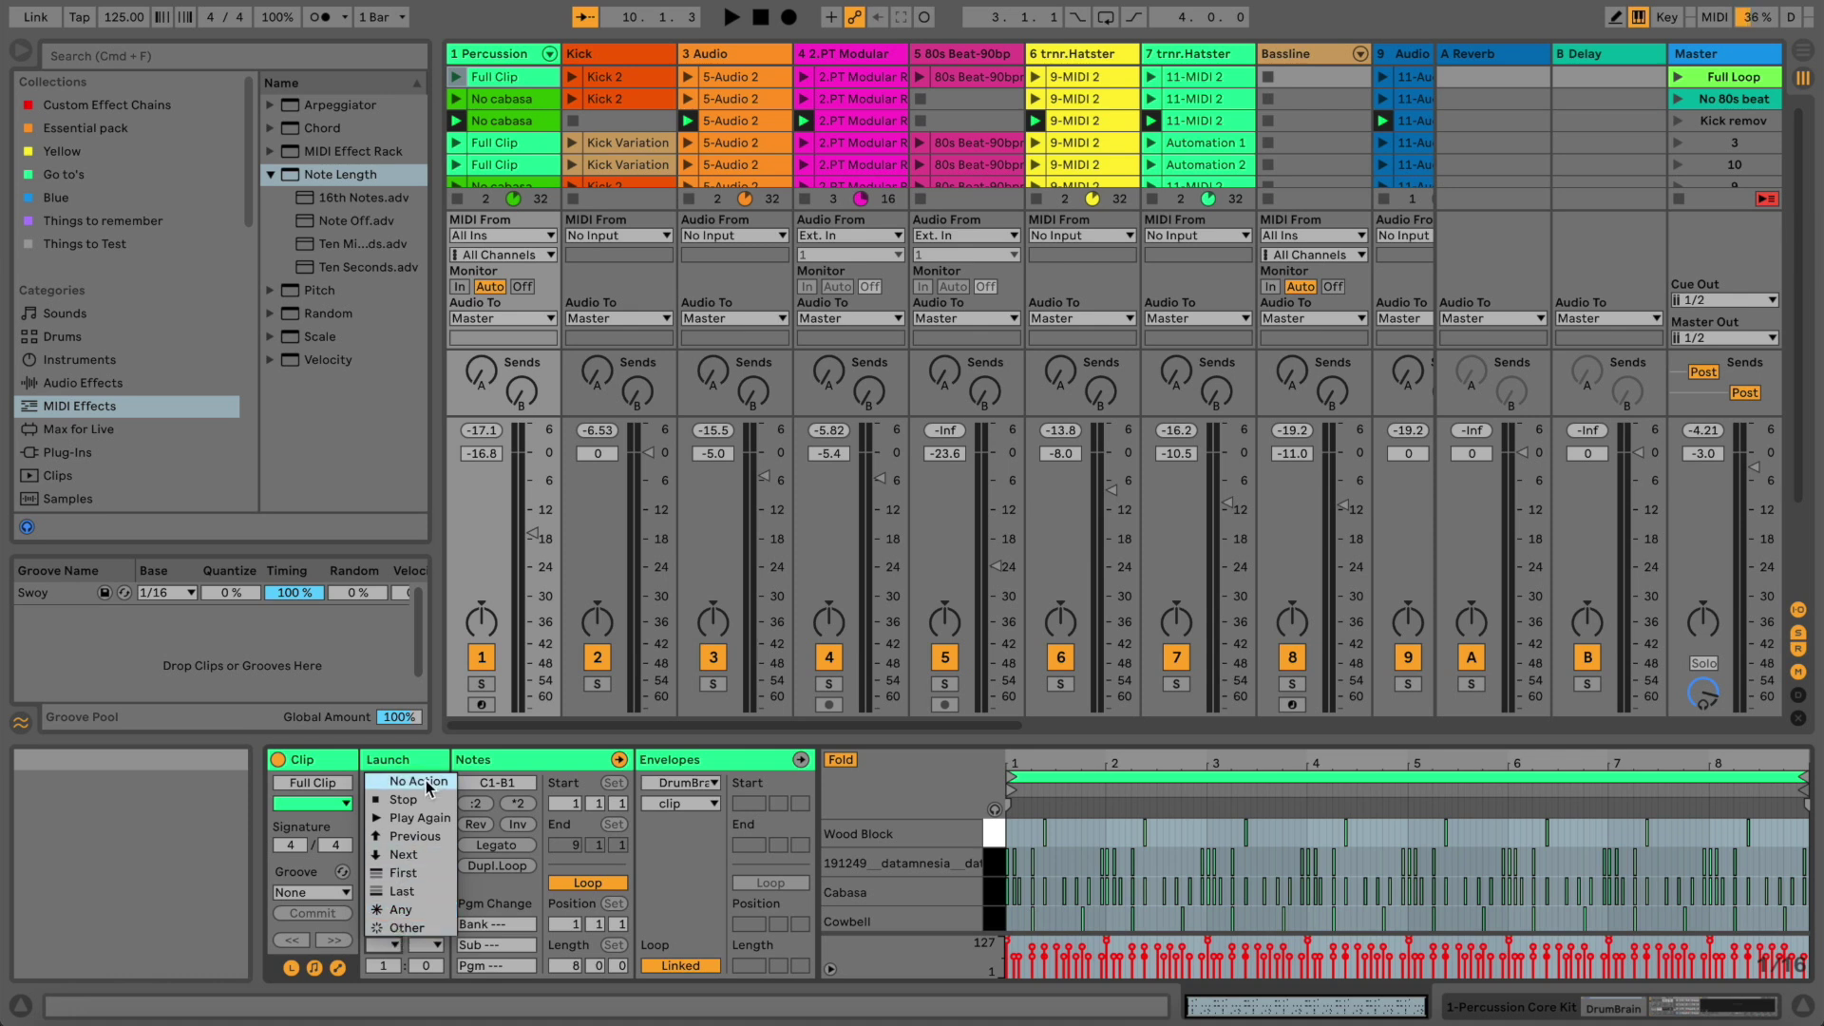
left_click(409, 854)
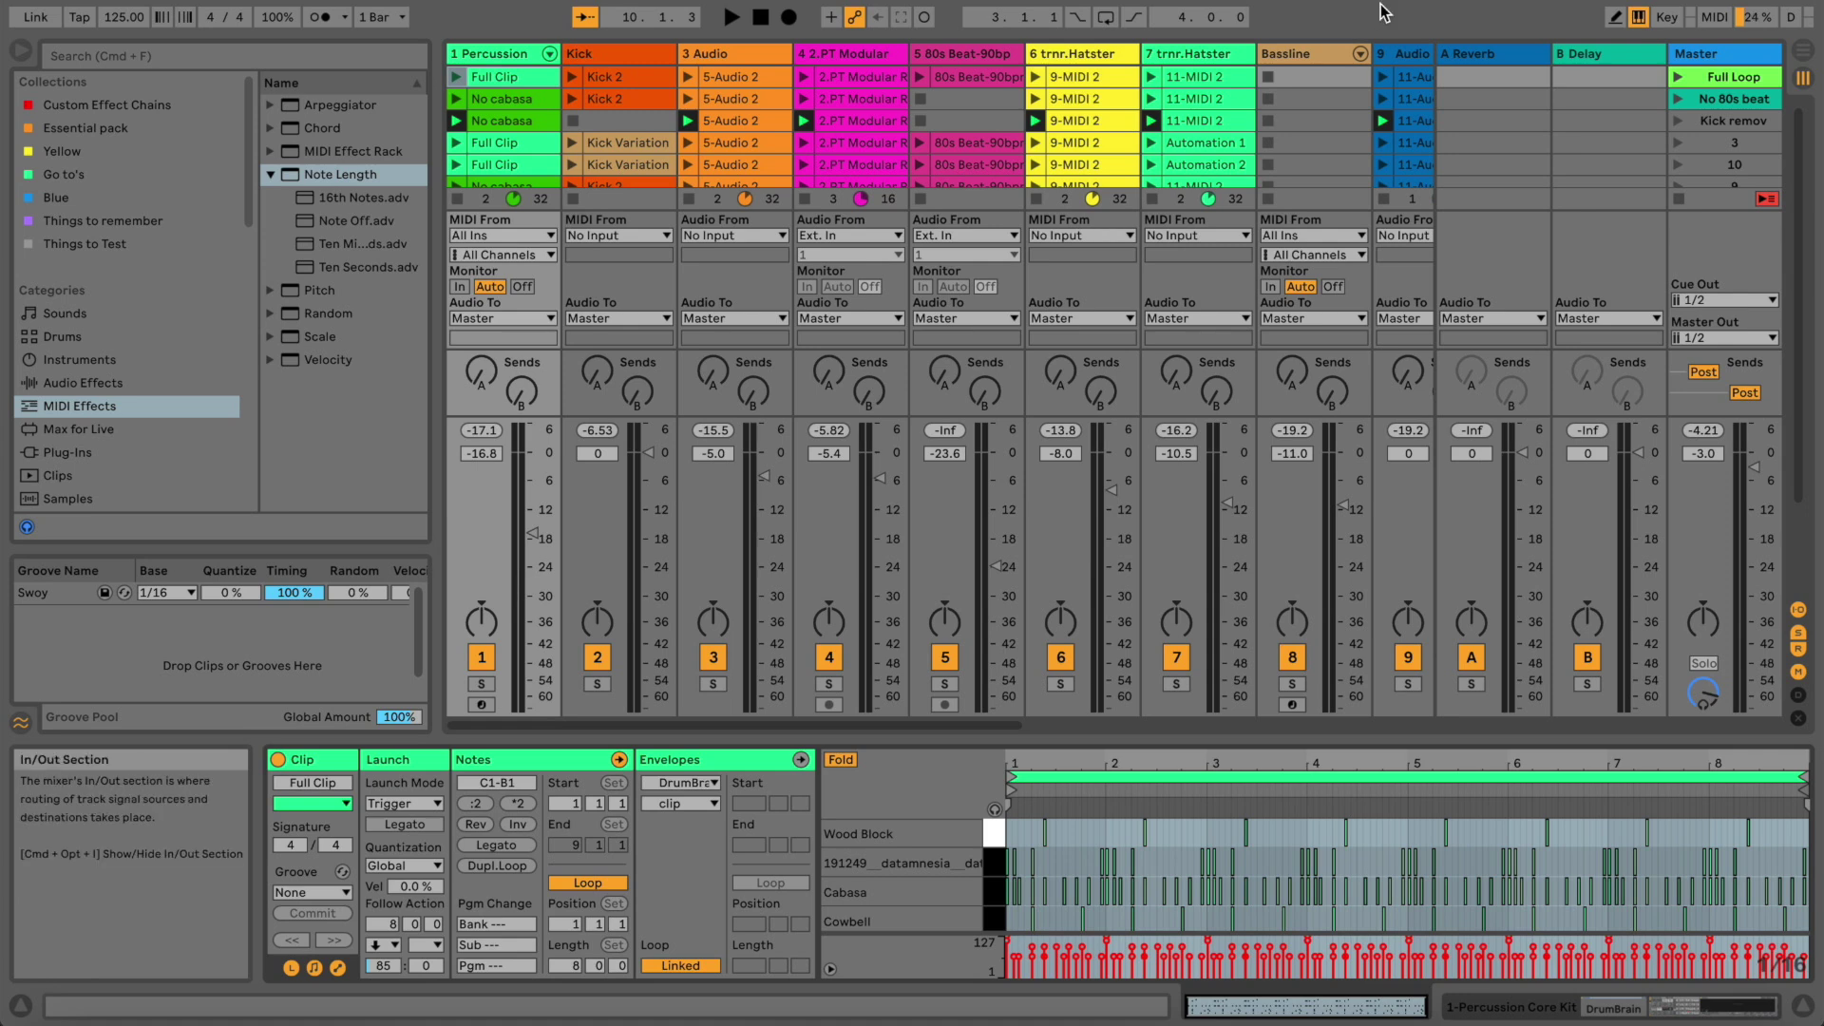
Launch the Full Clip percussion clip in the Full Loop scene to test its follow action into the No cabasa clip
left_click(494, 76)
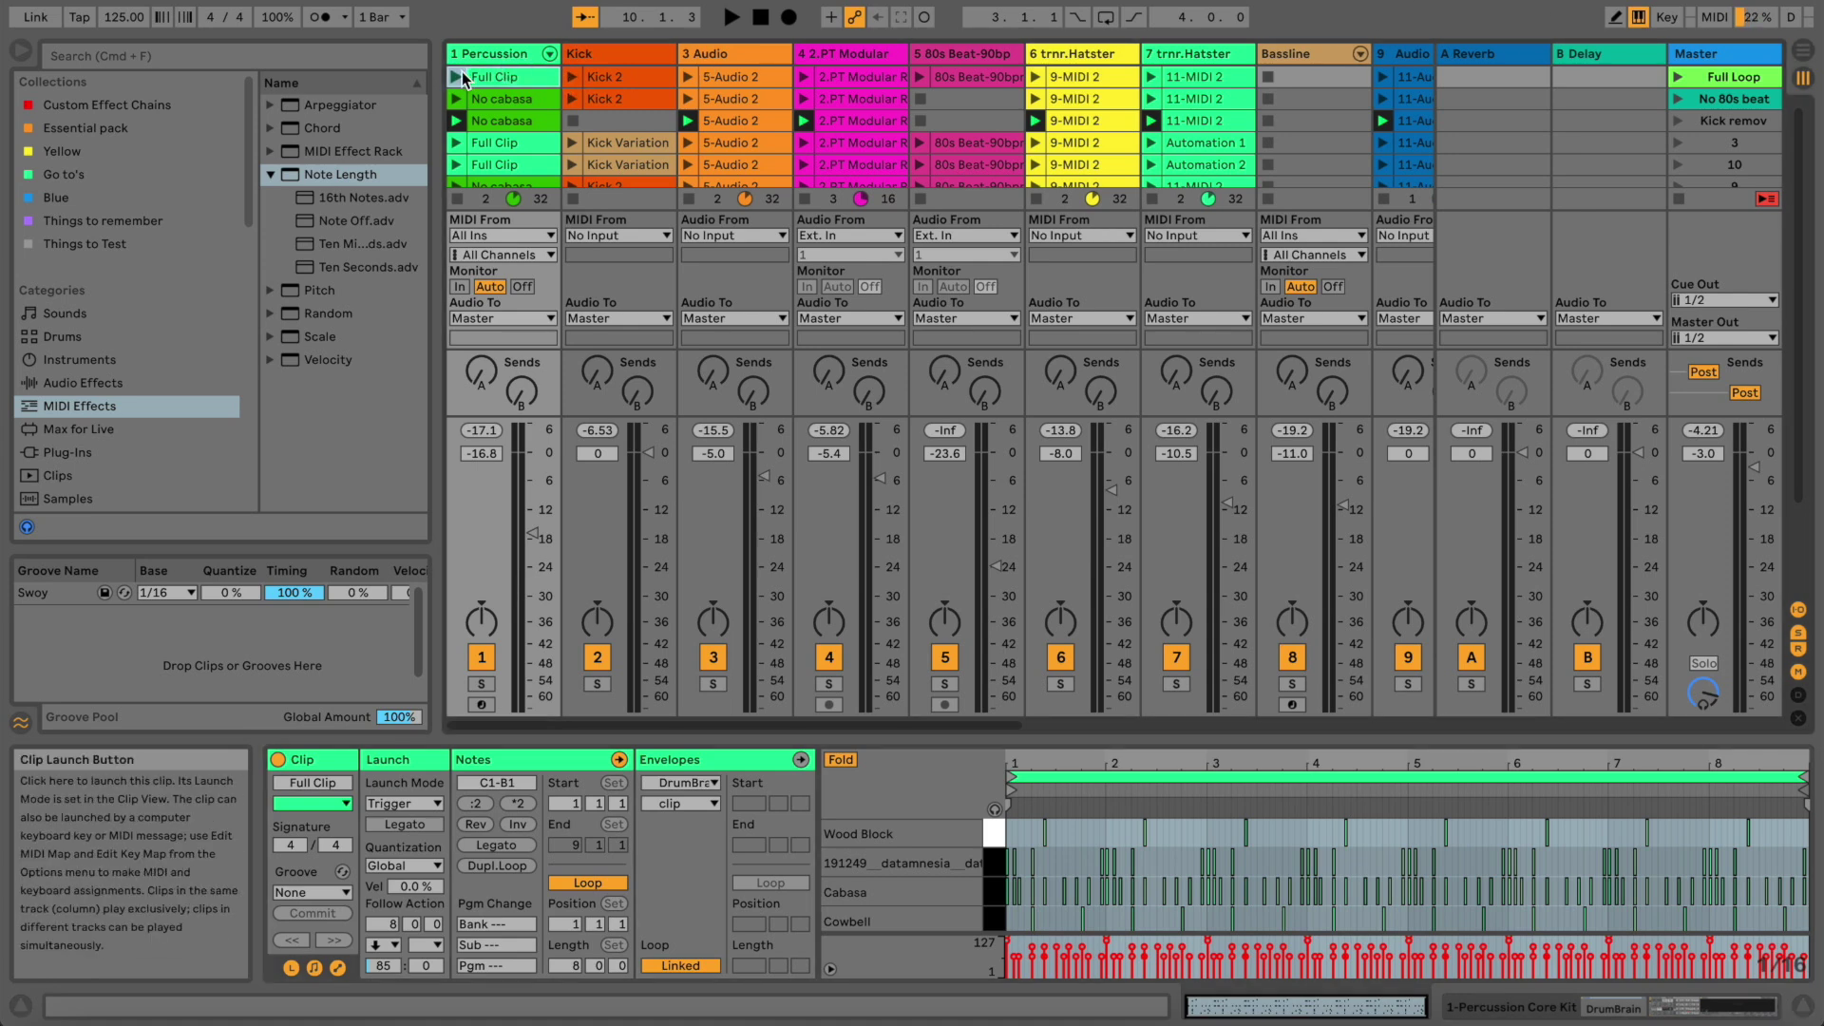
left_click(462, 76)
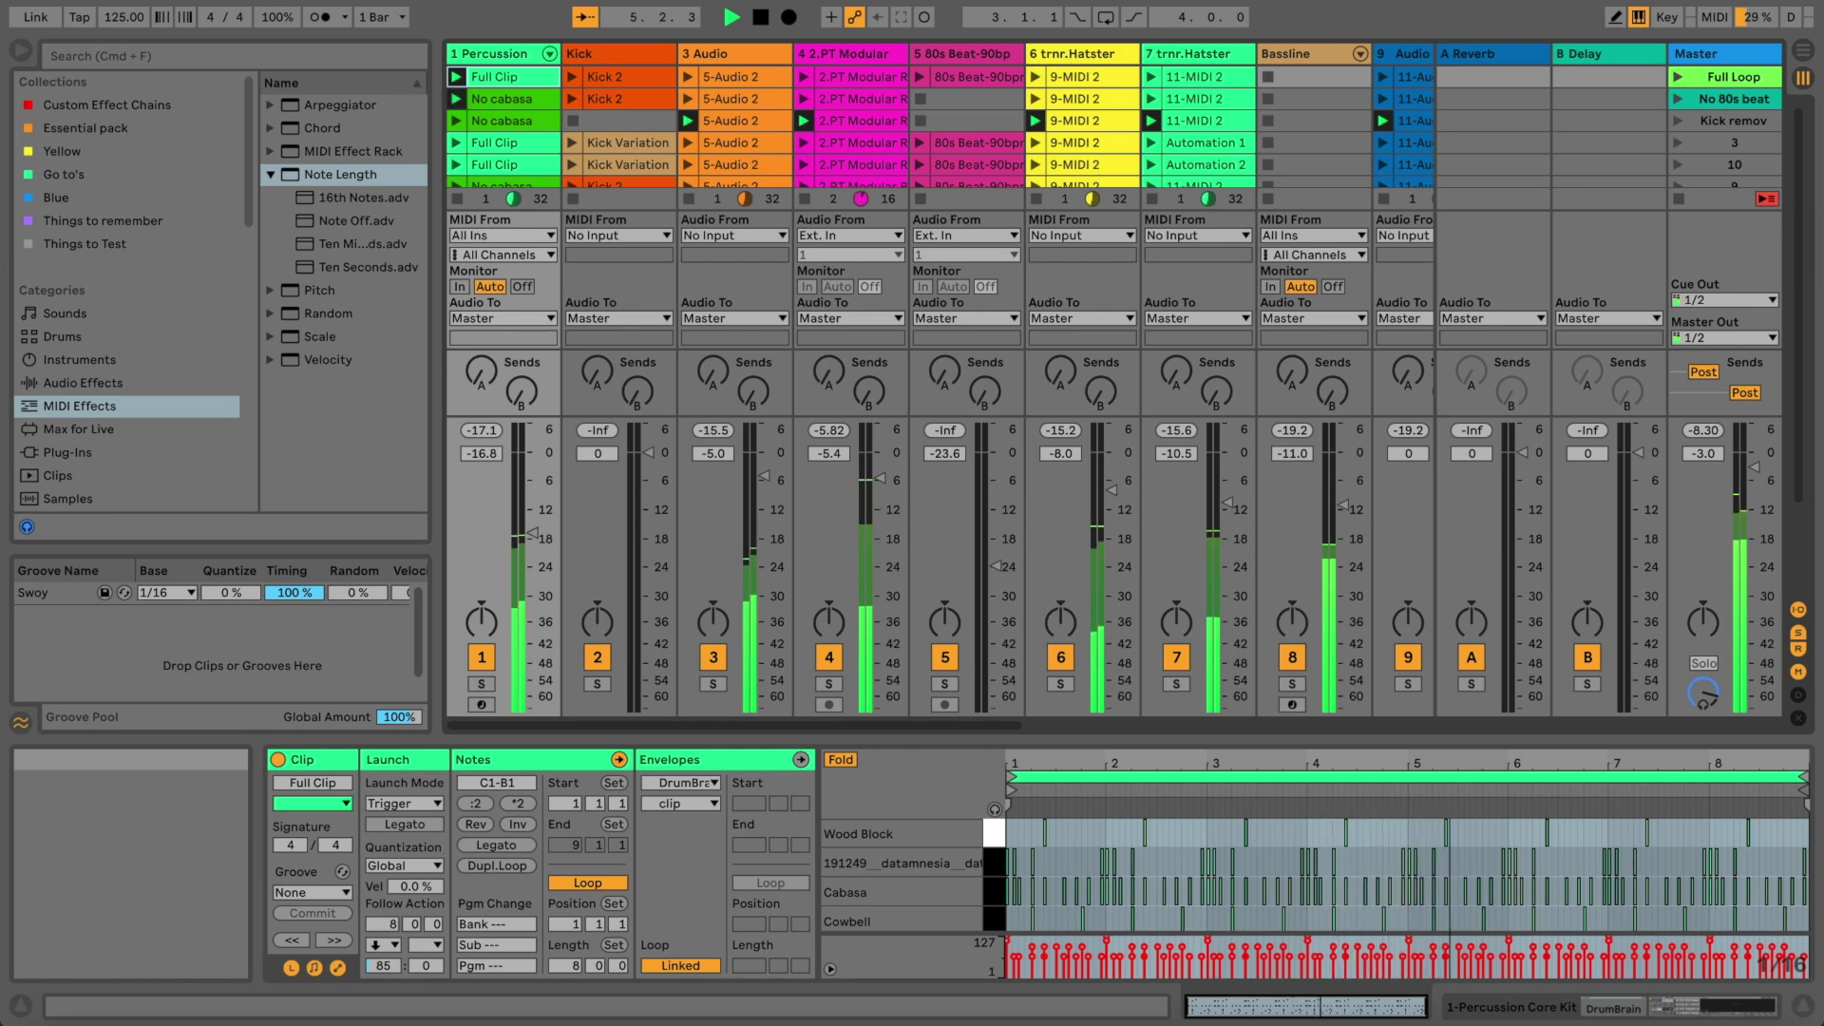
key("XF86AudioLowerVolume")
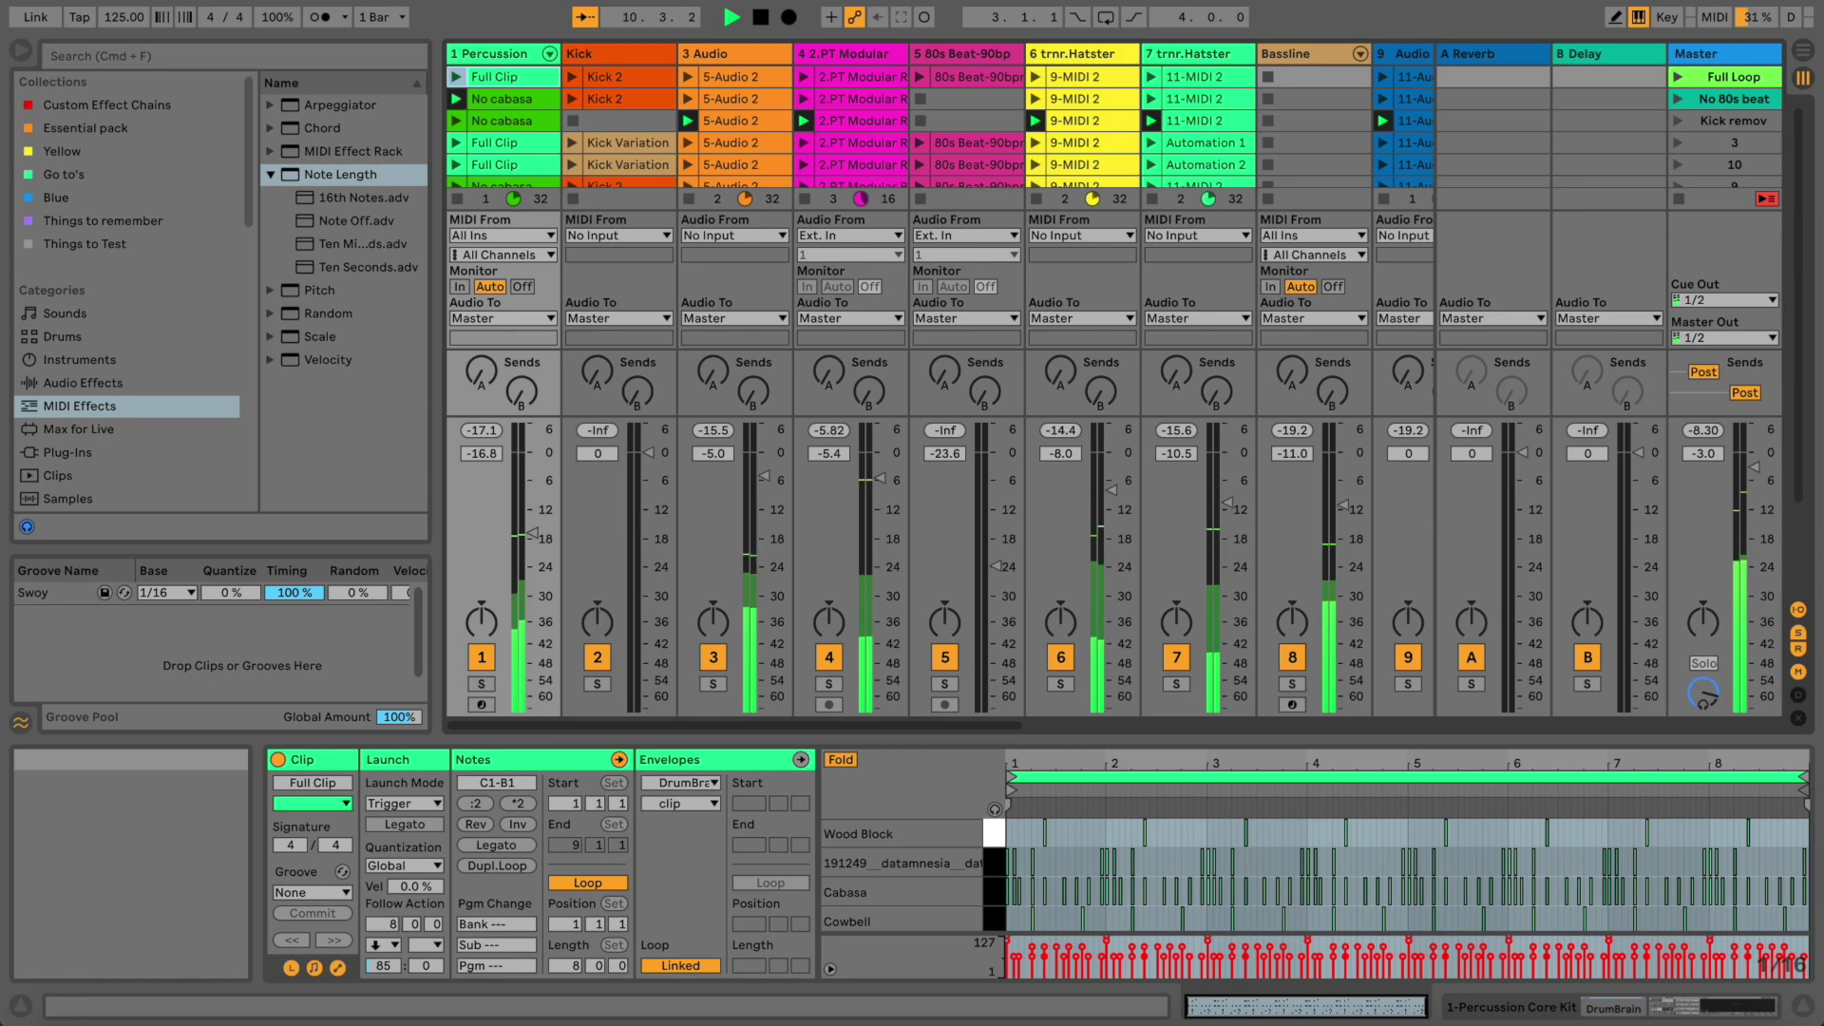
left_click(511, 99)
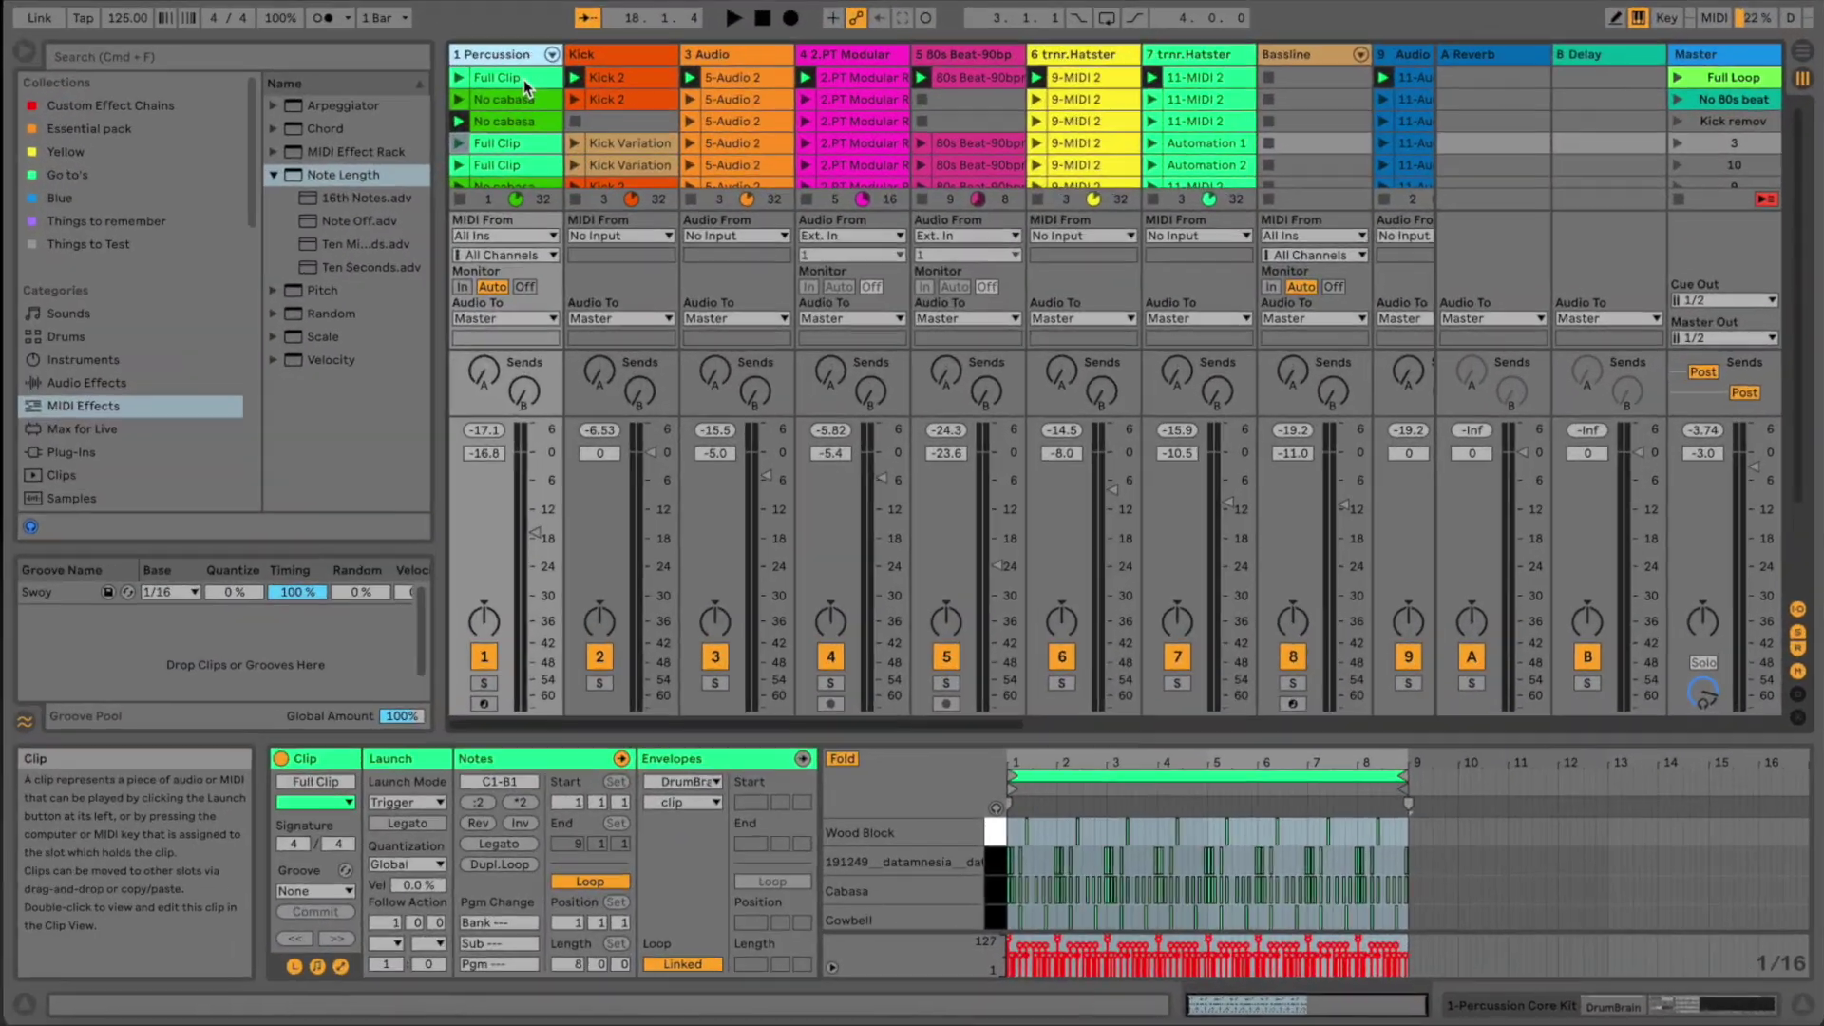
Compare the follow action settings of the Kick 2 and Full Clip clips in the Full Loop scene
left_click(522, 80)
left_click(1733, 83)
left_click(613, 80)
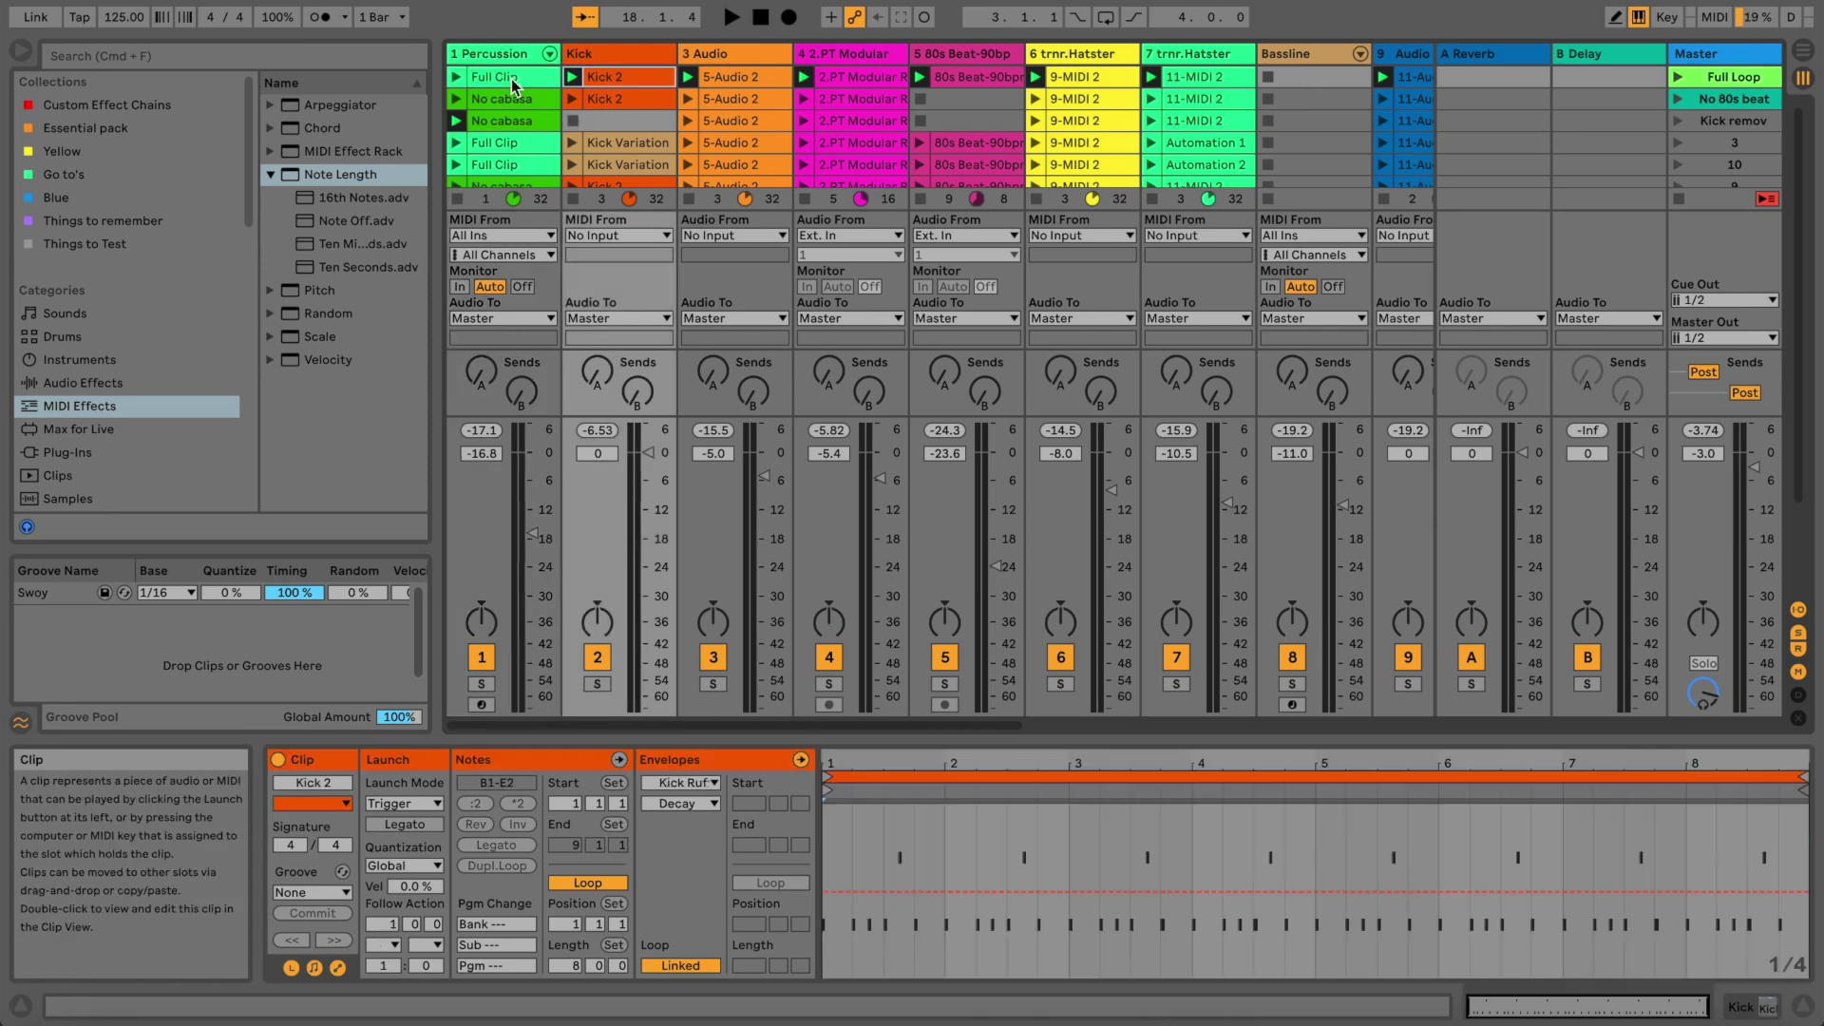
left_click(514, 82)
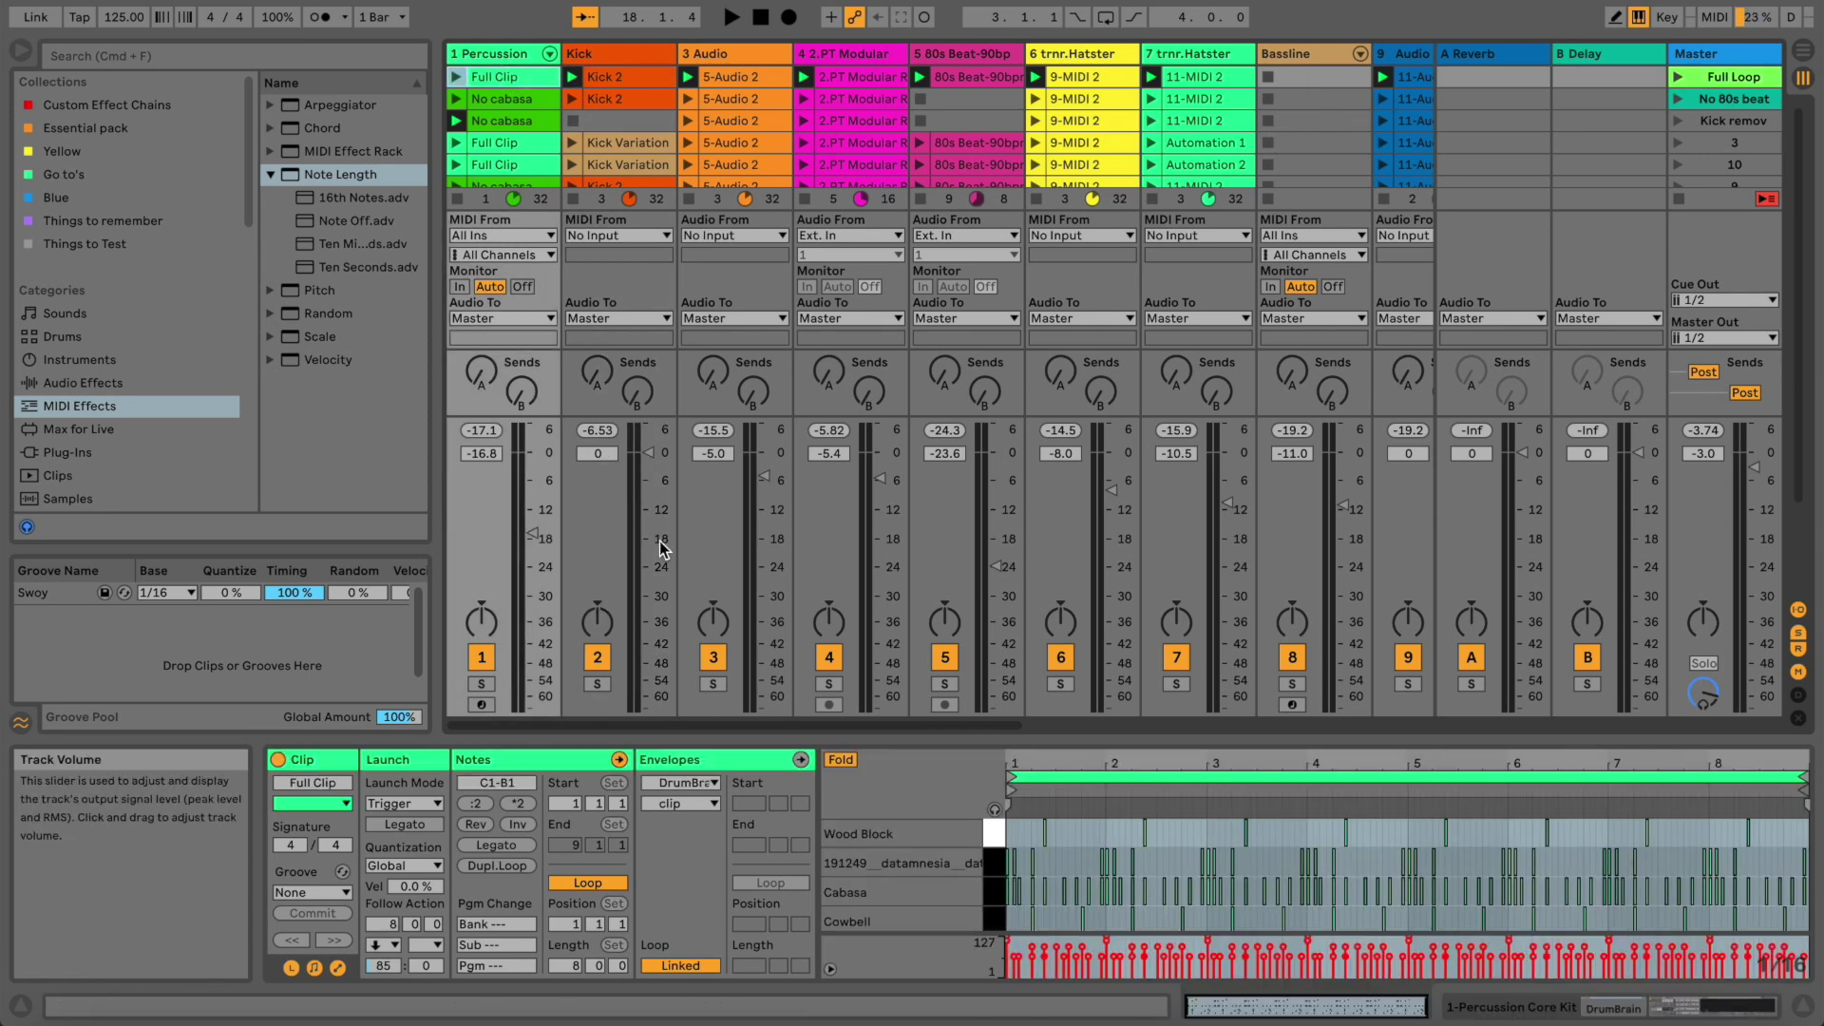
Select all clips across the tracks and set their follow action to Next with a follow action time of 8 bars
left_click_drag(772, 725, 1177, 778)
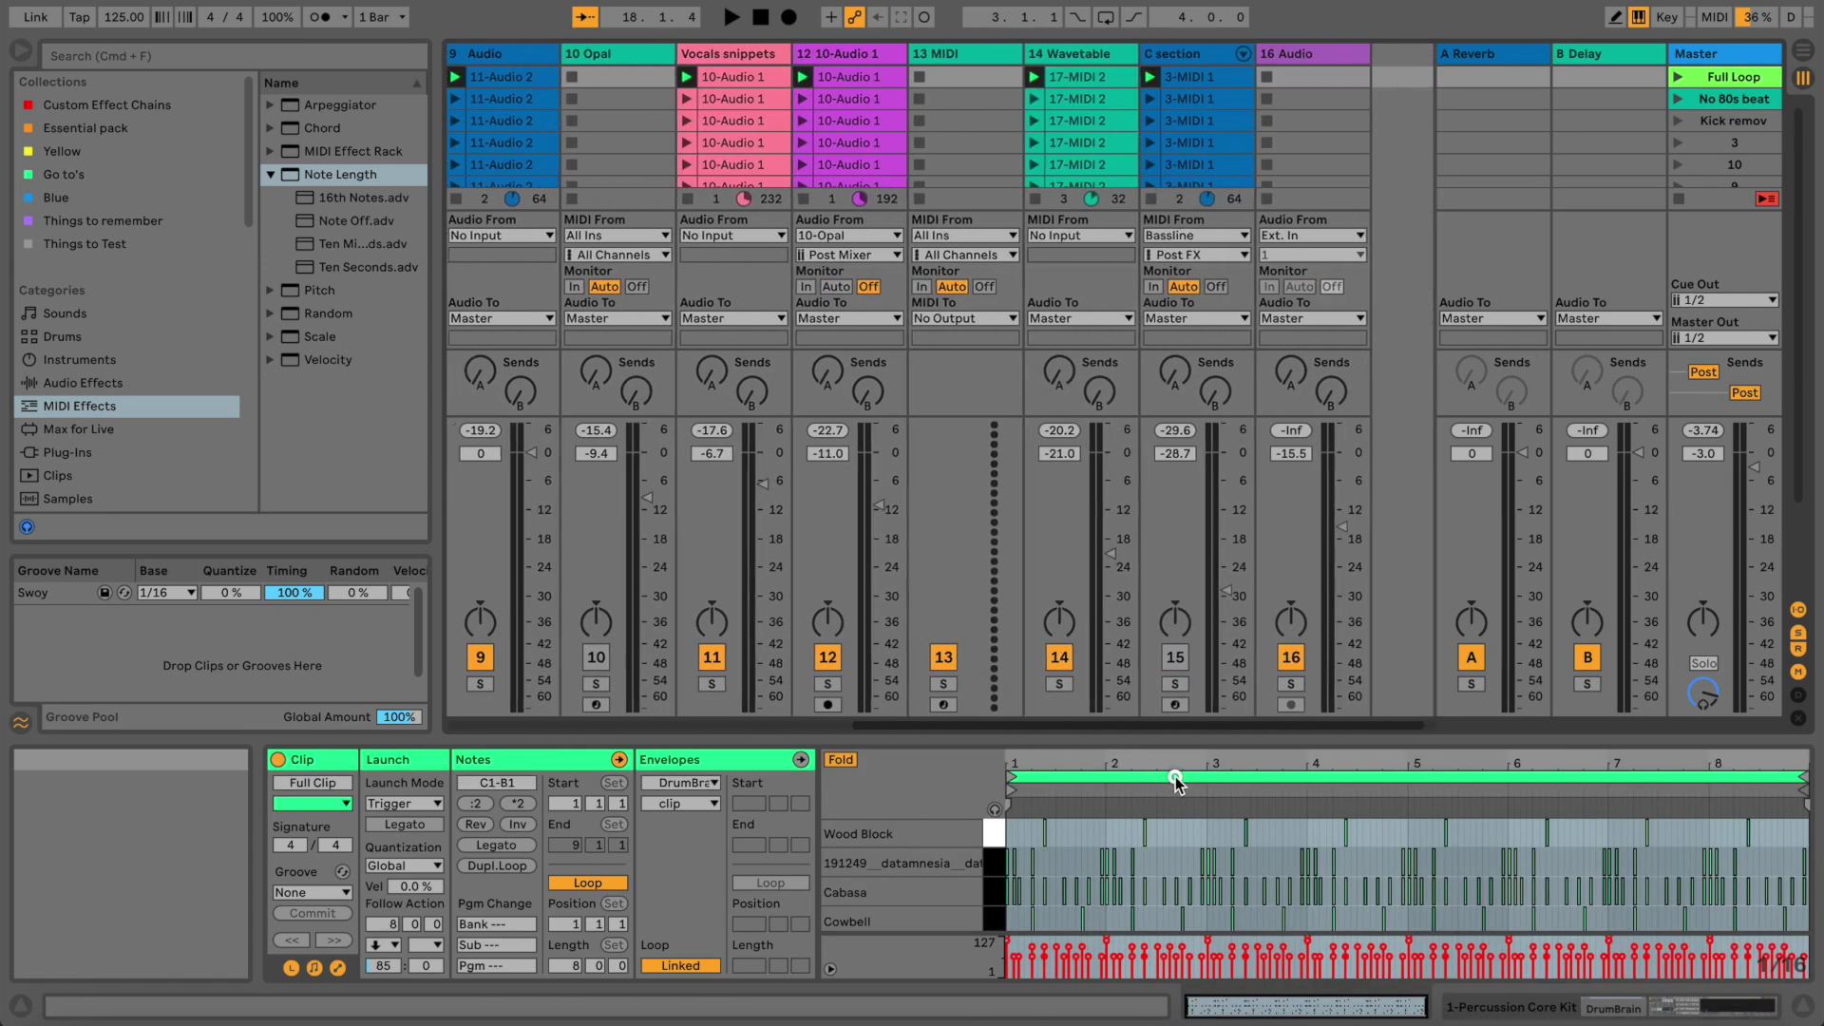
left_click(1224, 101)
key("super+a")
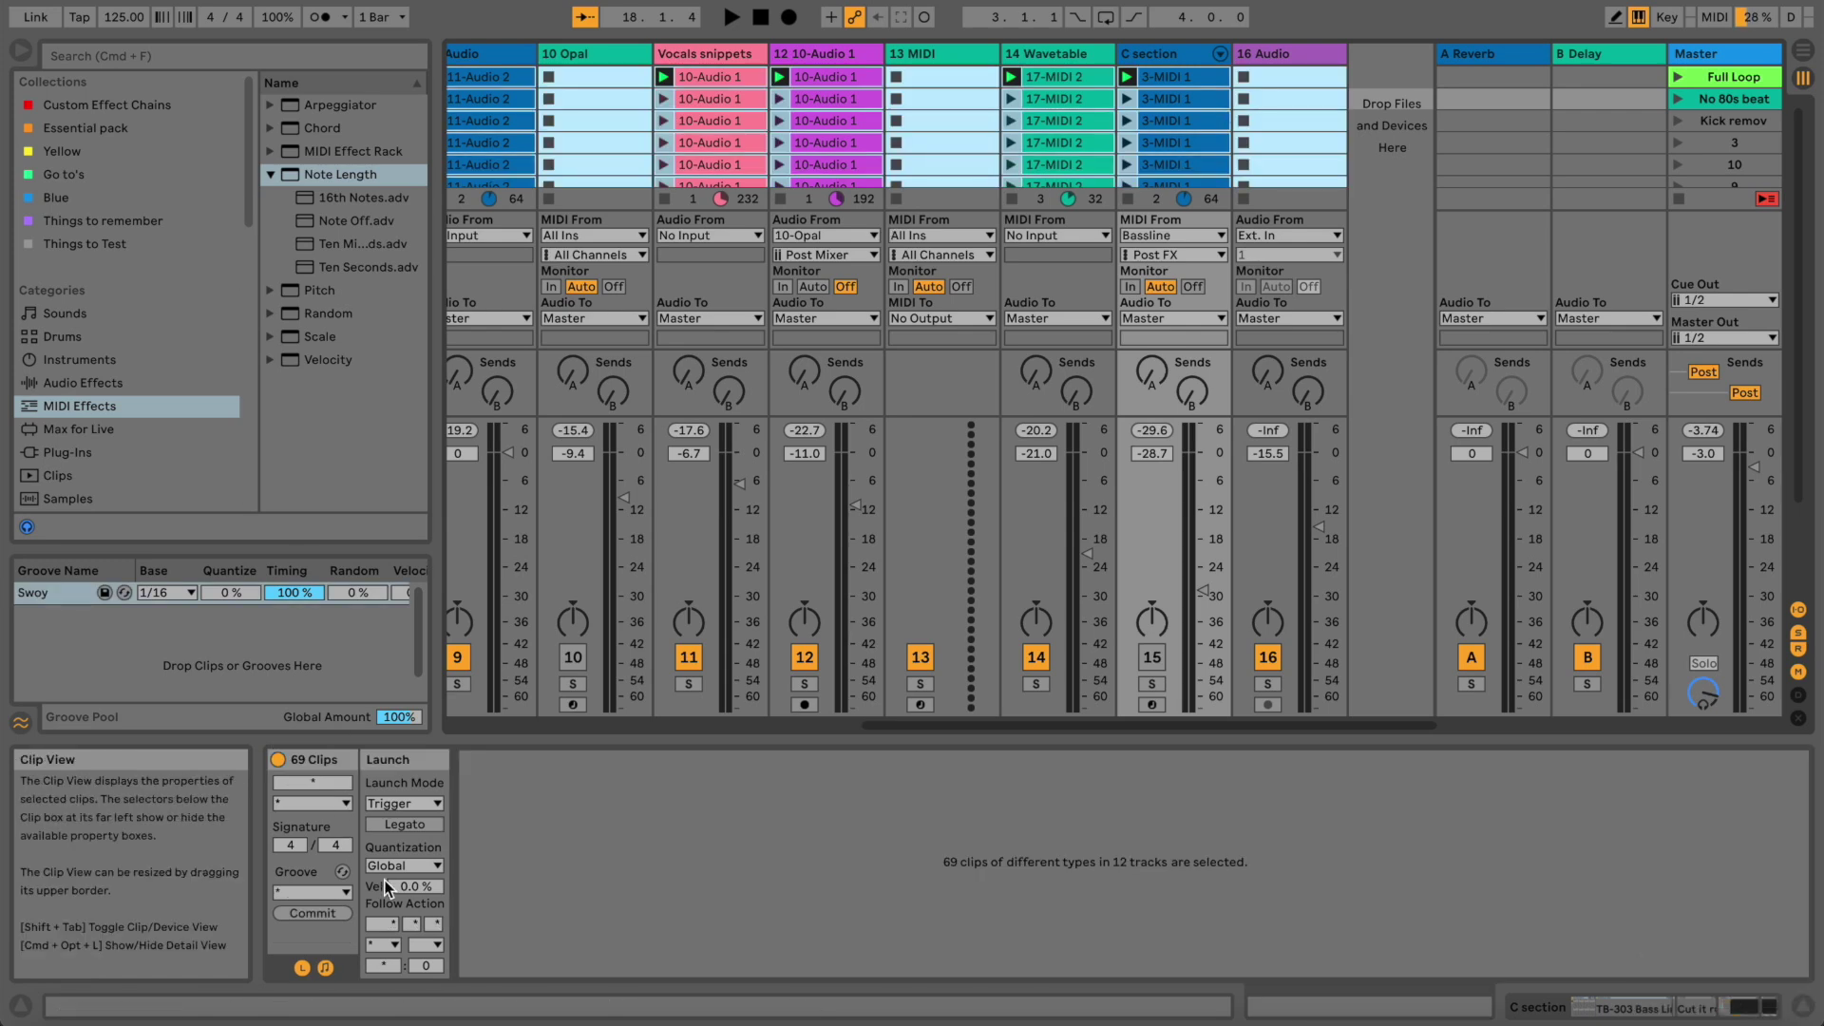
left_click(397, 928)
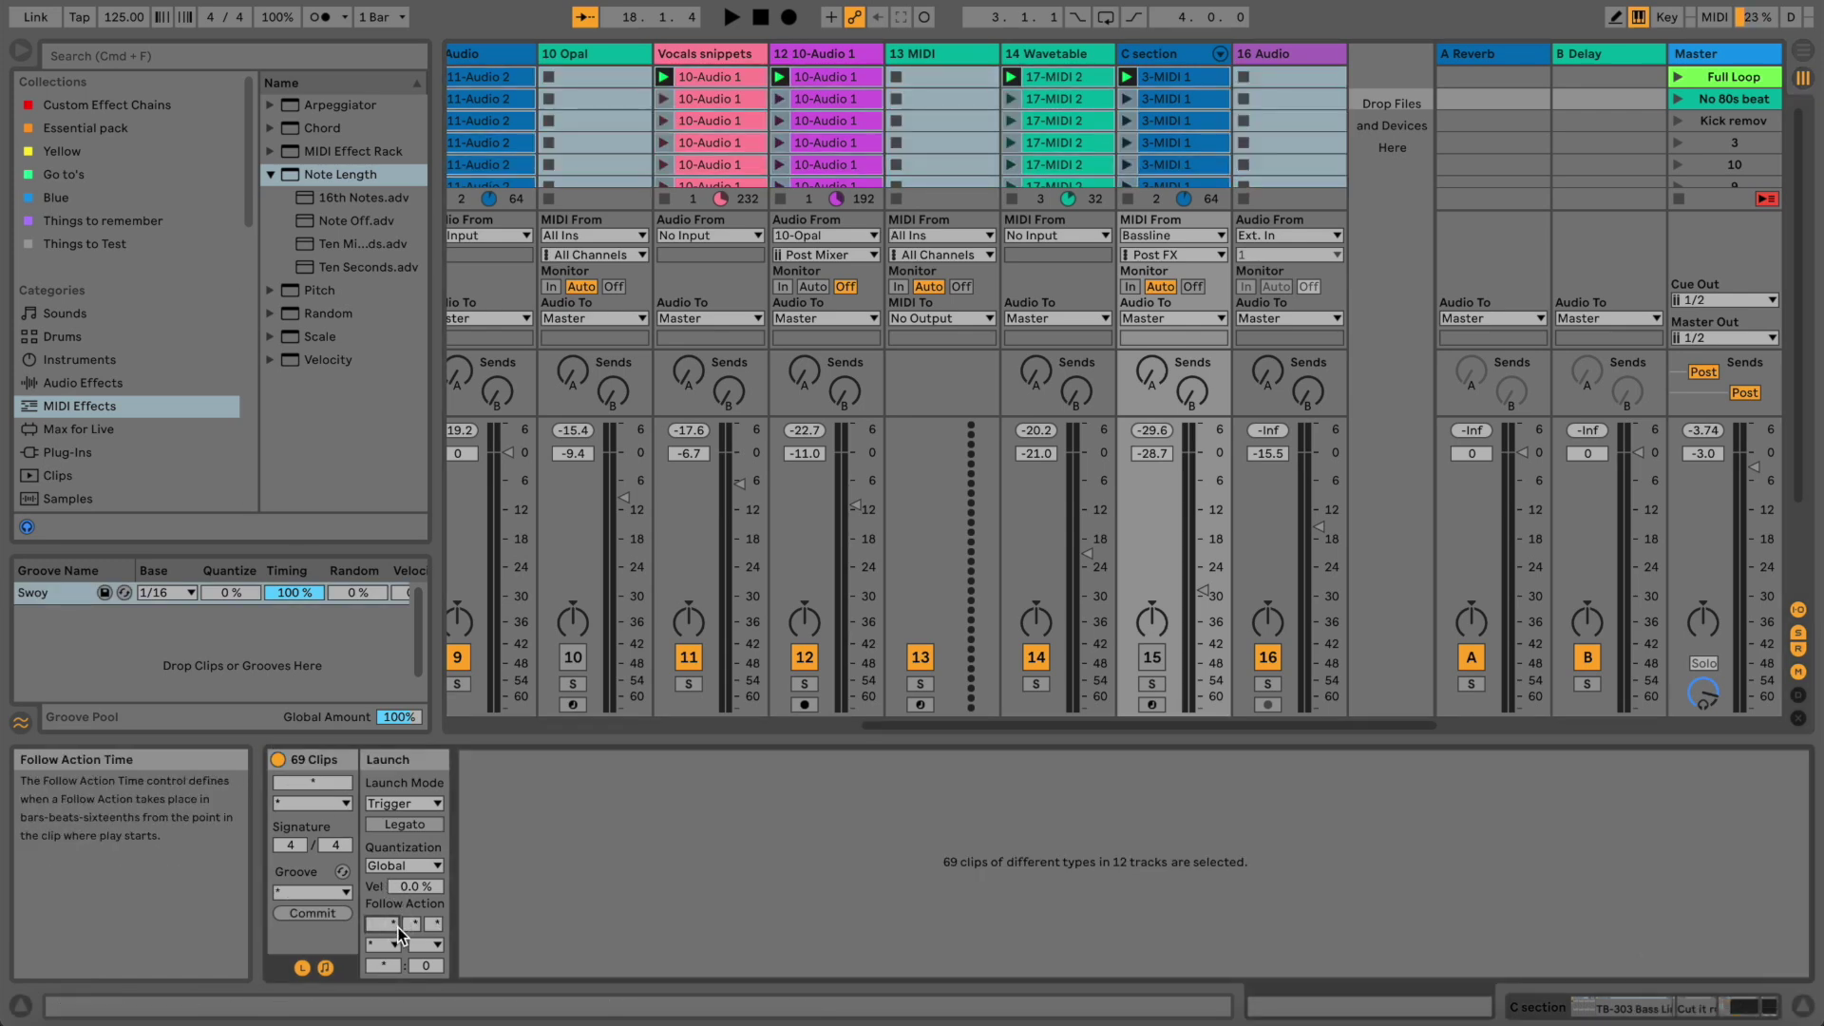
left_click(398, 944)
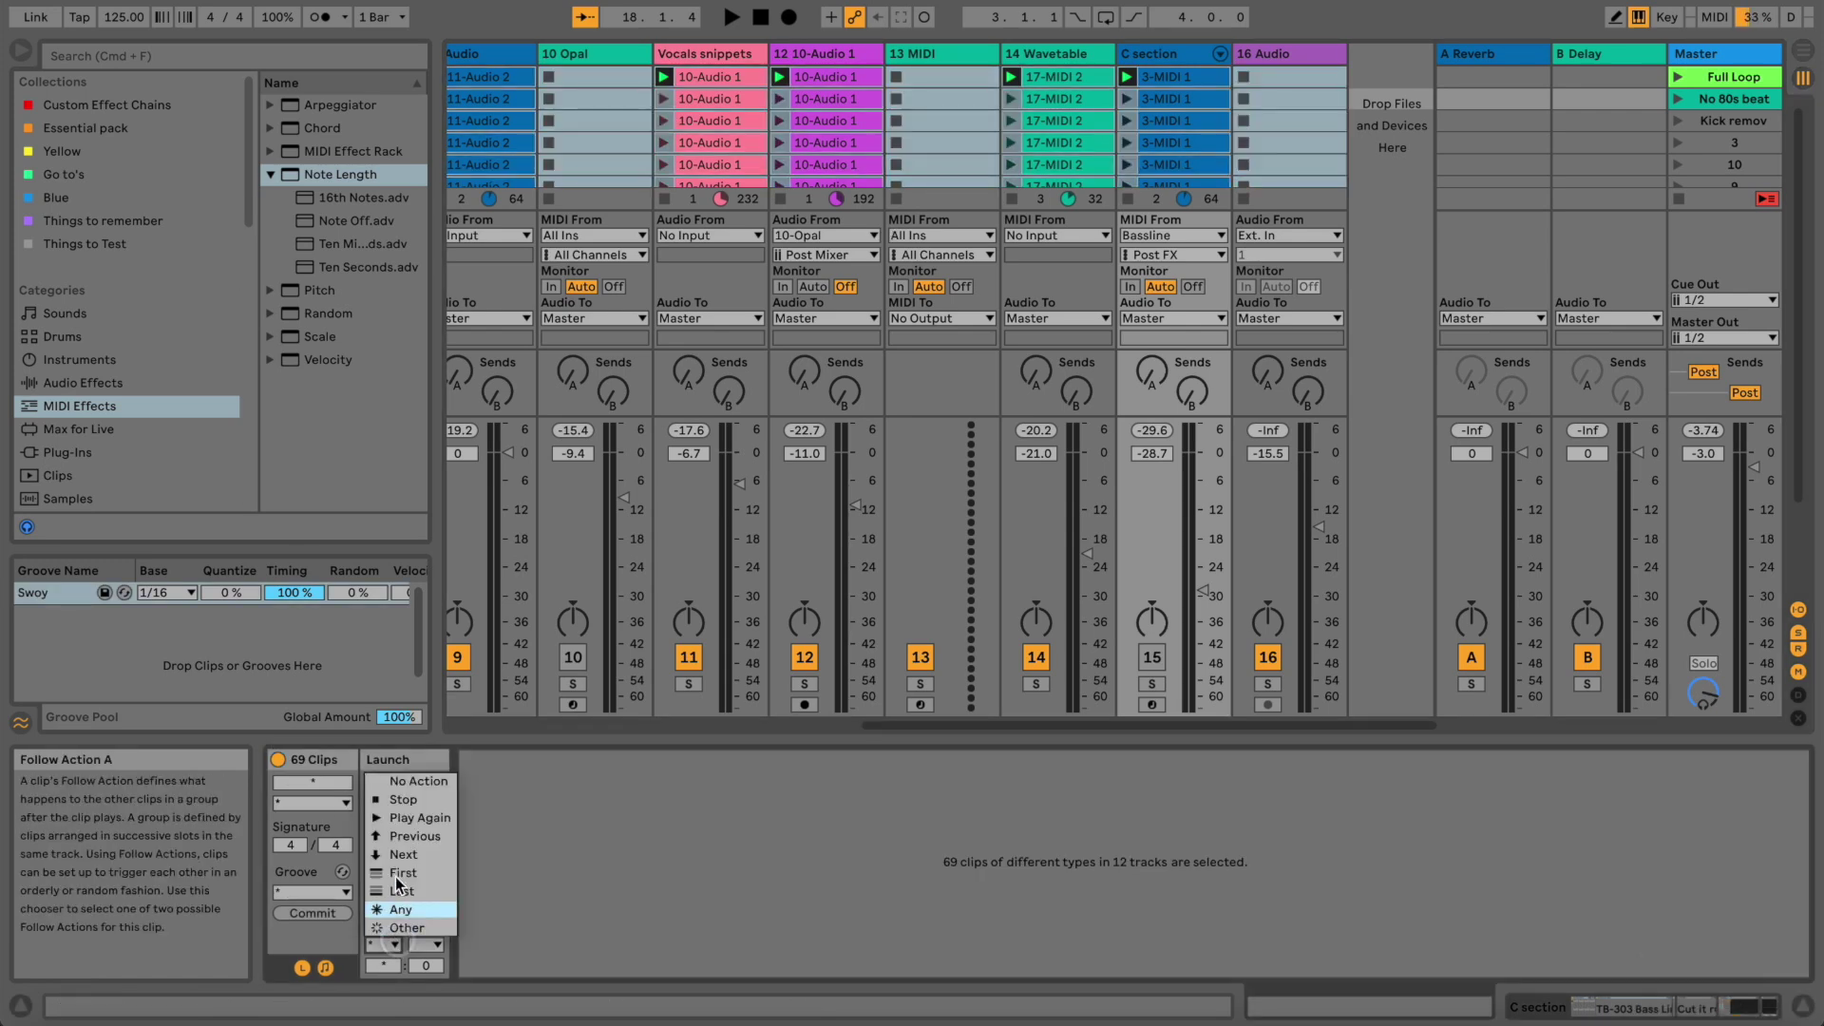
left_click(439, 856)
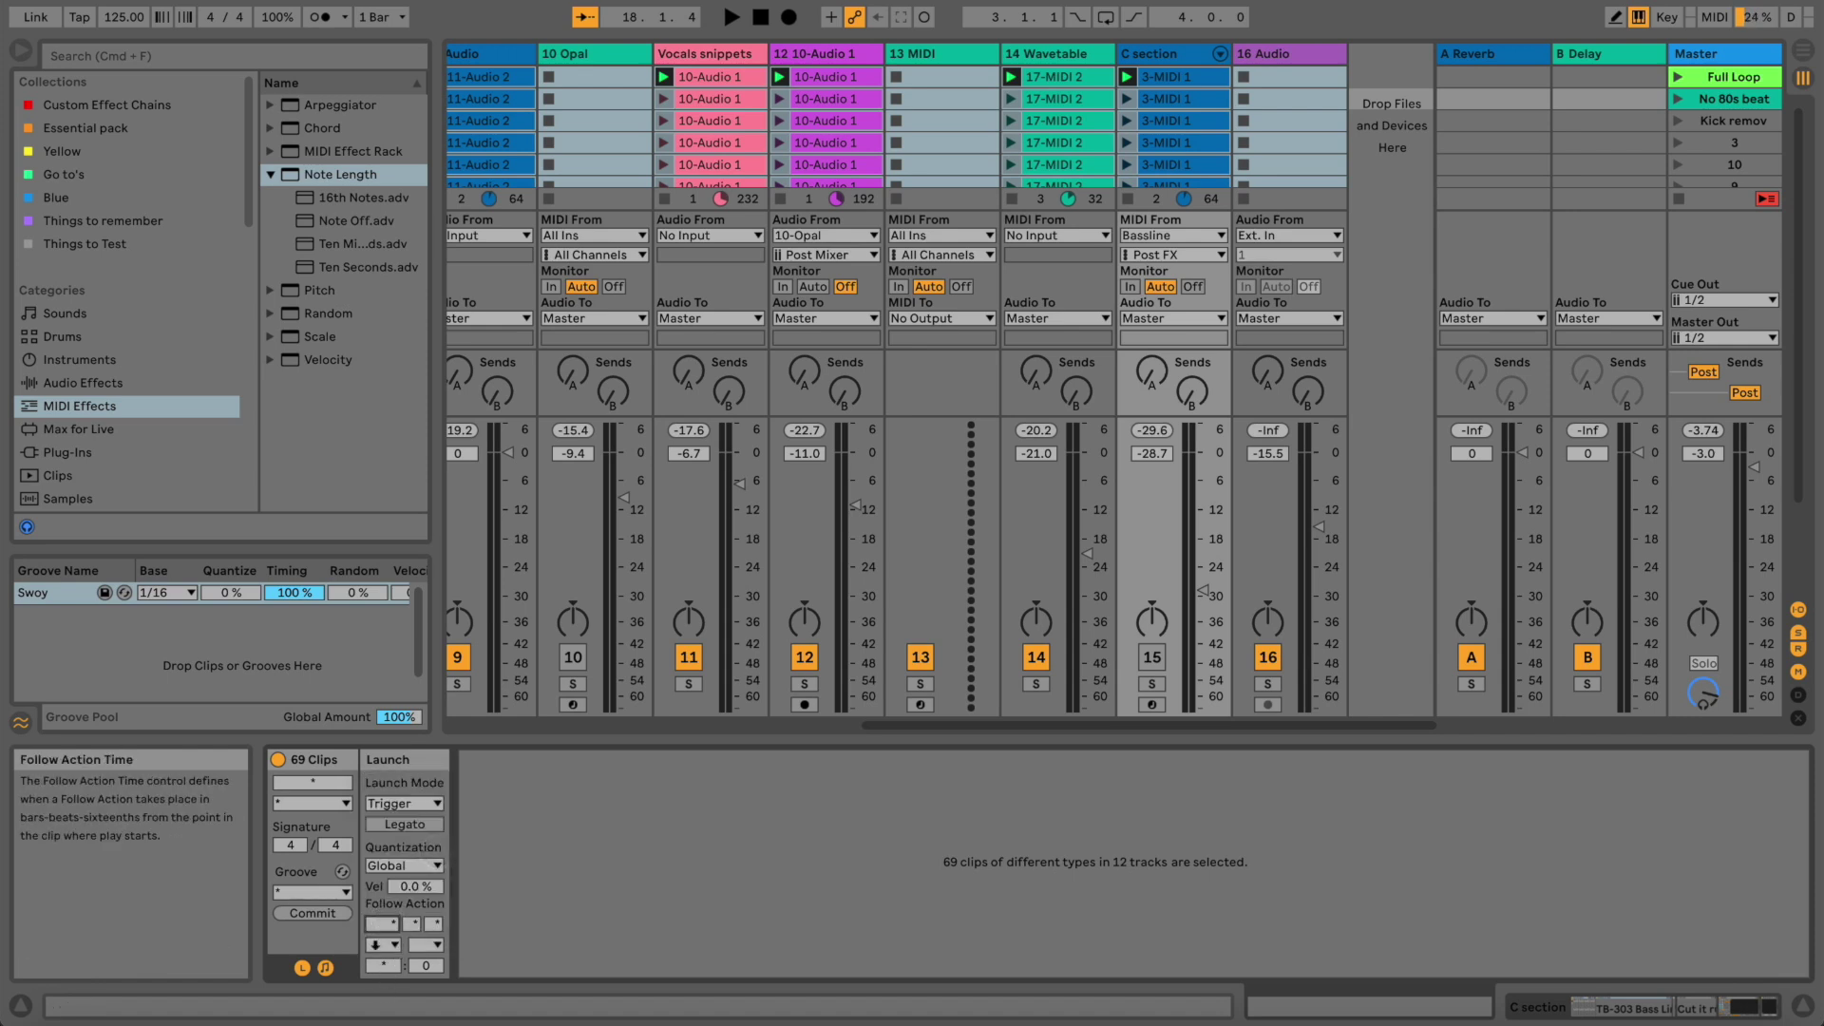
type("8")
key("Return")
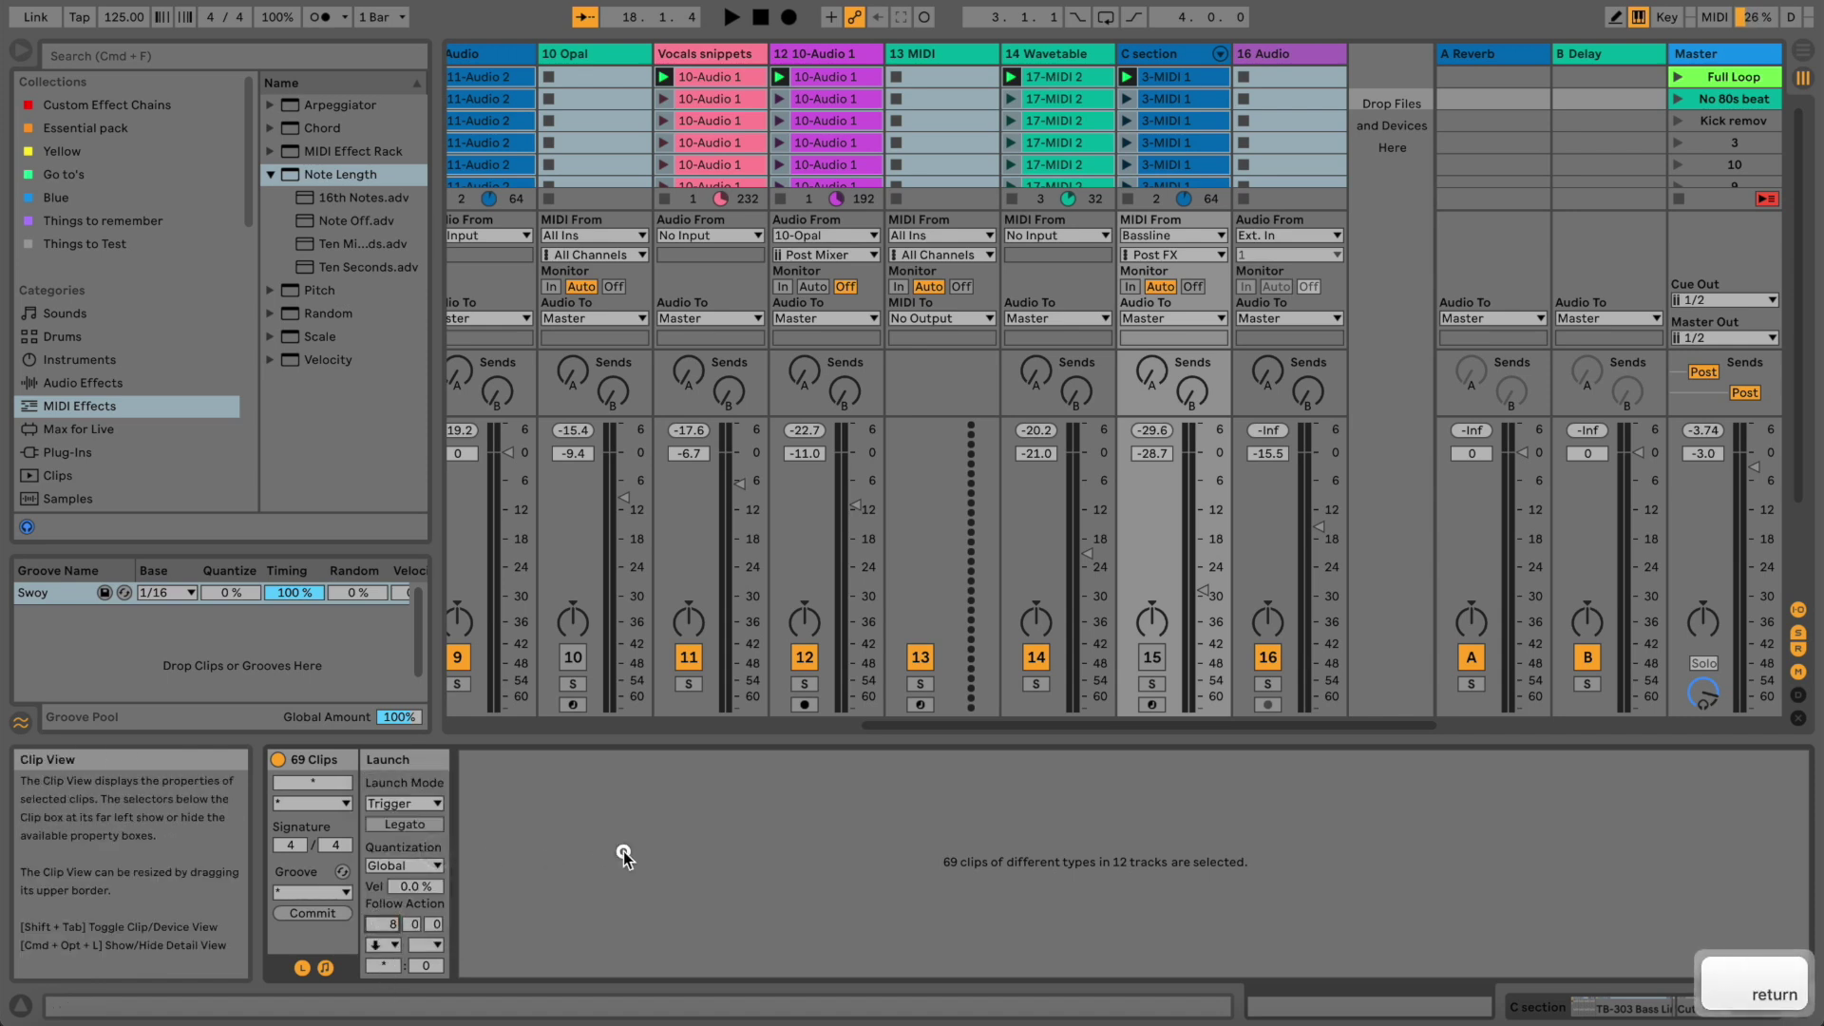
Launch the Full Loop scene to play the clips with their follow actions
left_click_drag(859, 726, 456, 677)
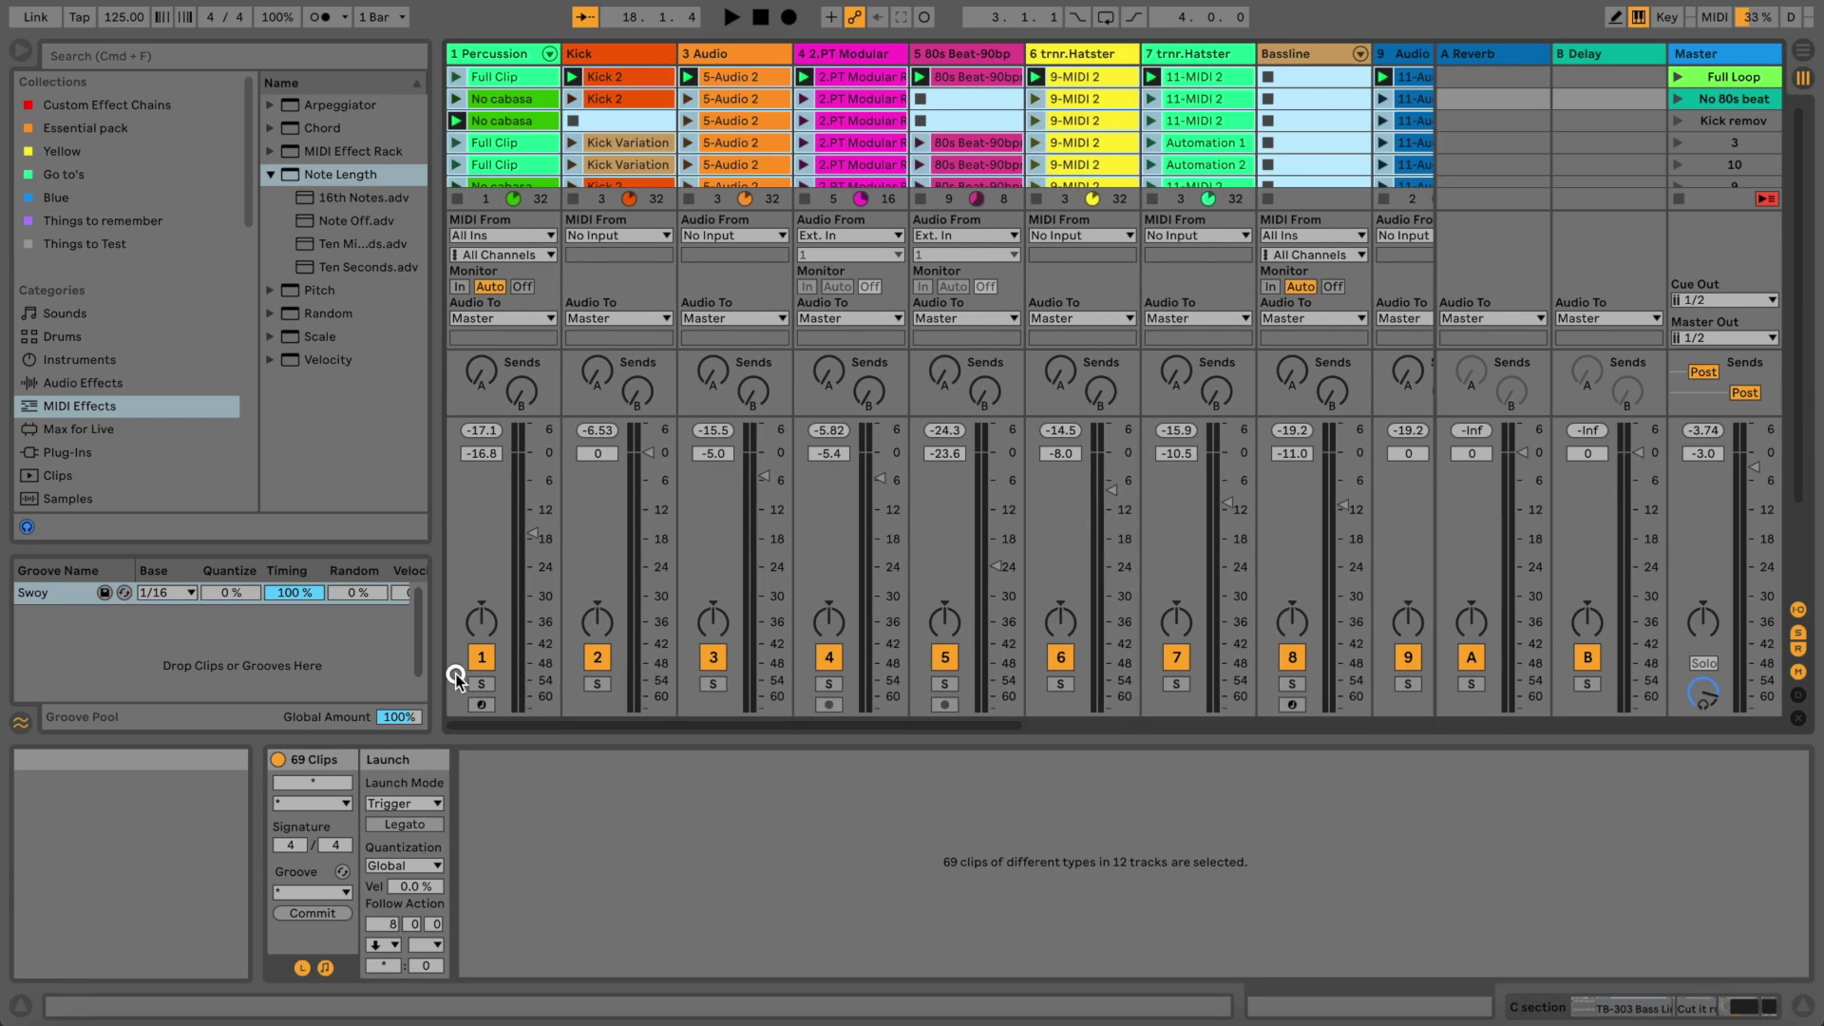
left_click(1682, 76)
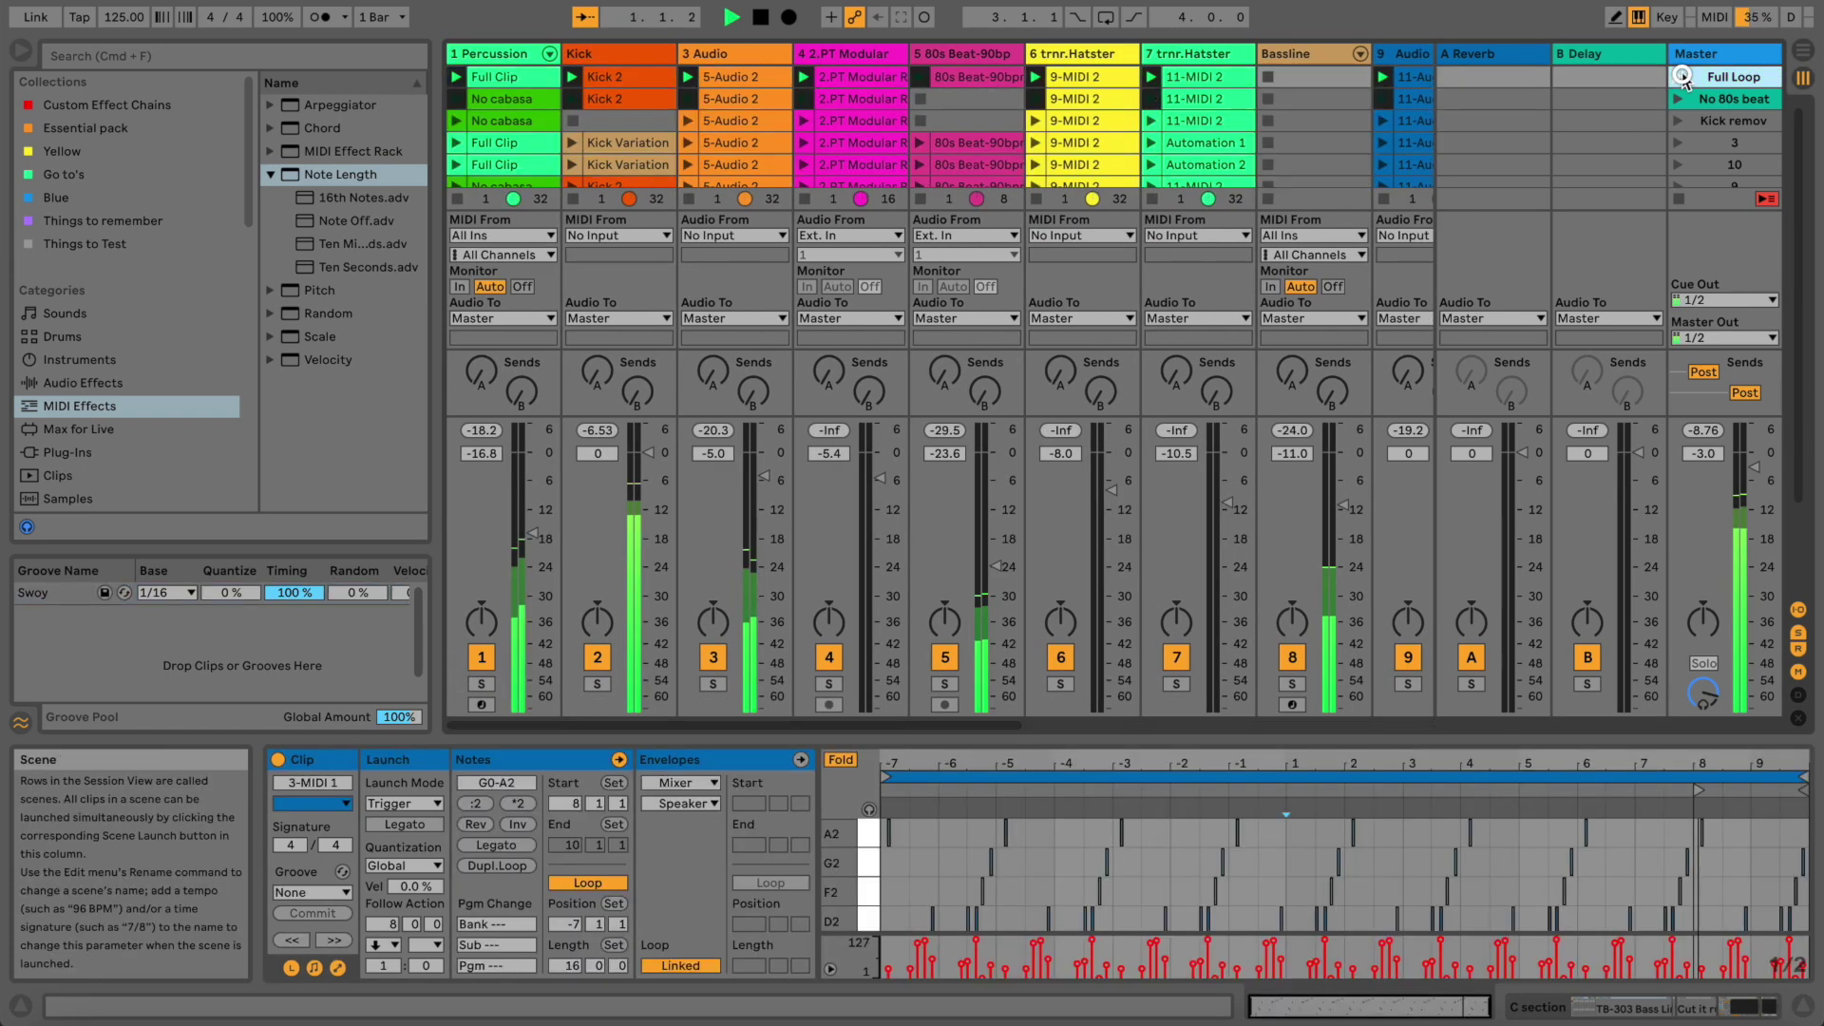
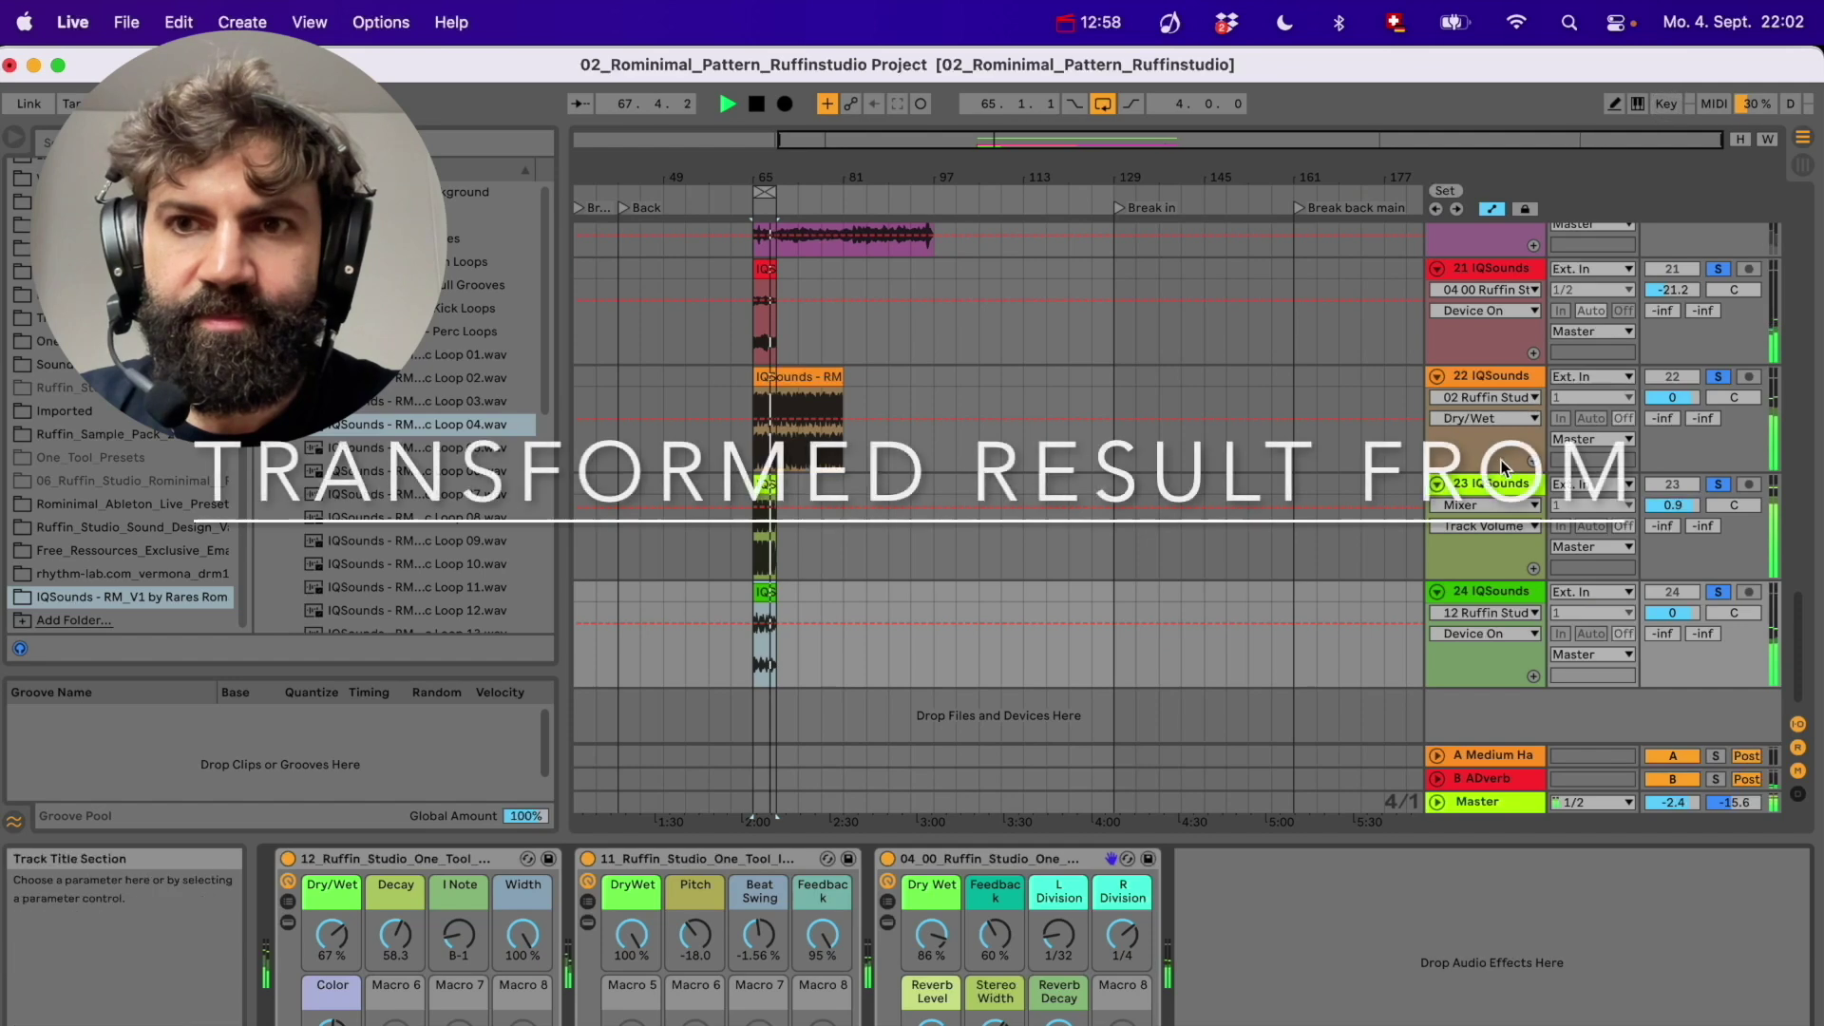
Examine the One Tool effect racks on IQSounds tracks 23, 22 and 21 during playback
left_click(1504, 487)
left_click(1497, 372)
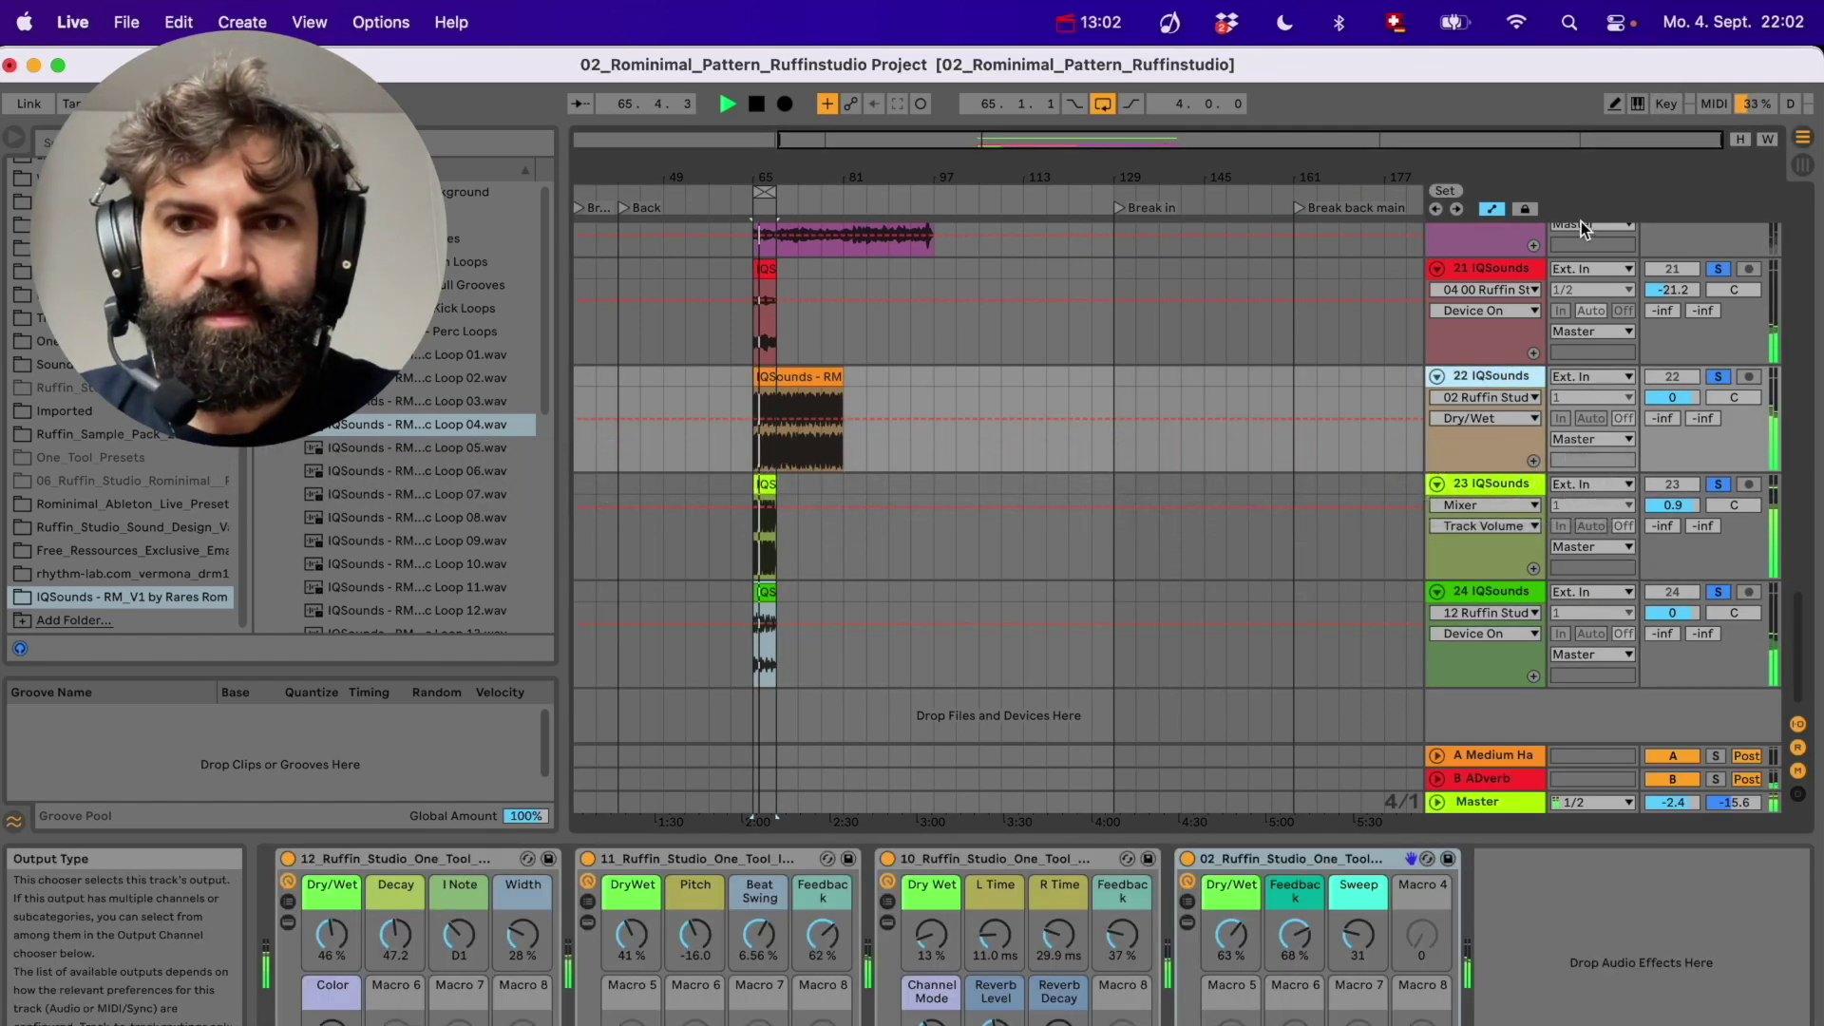
left_click(1499, 351)
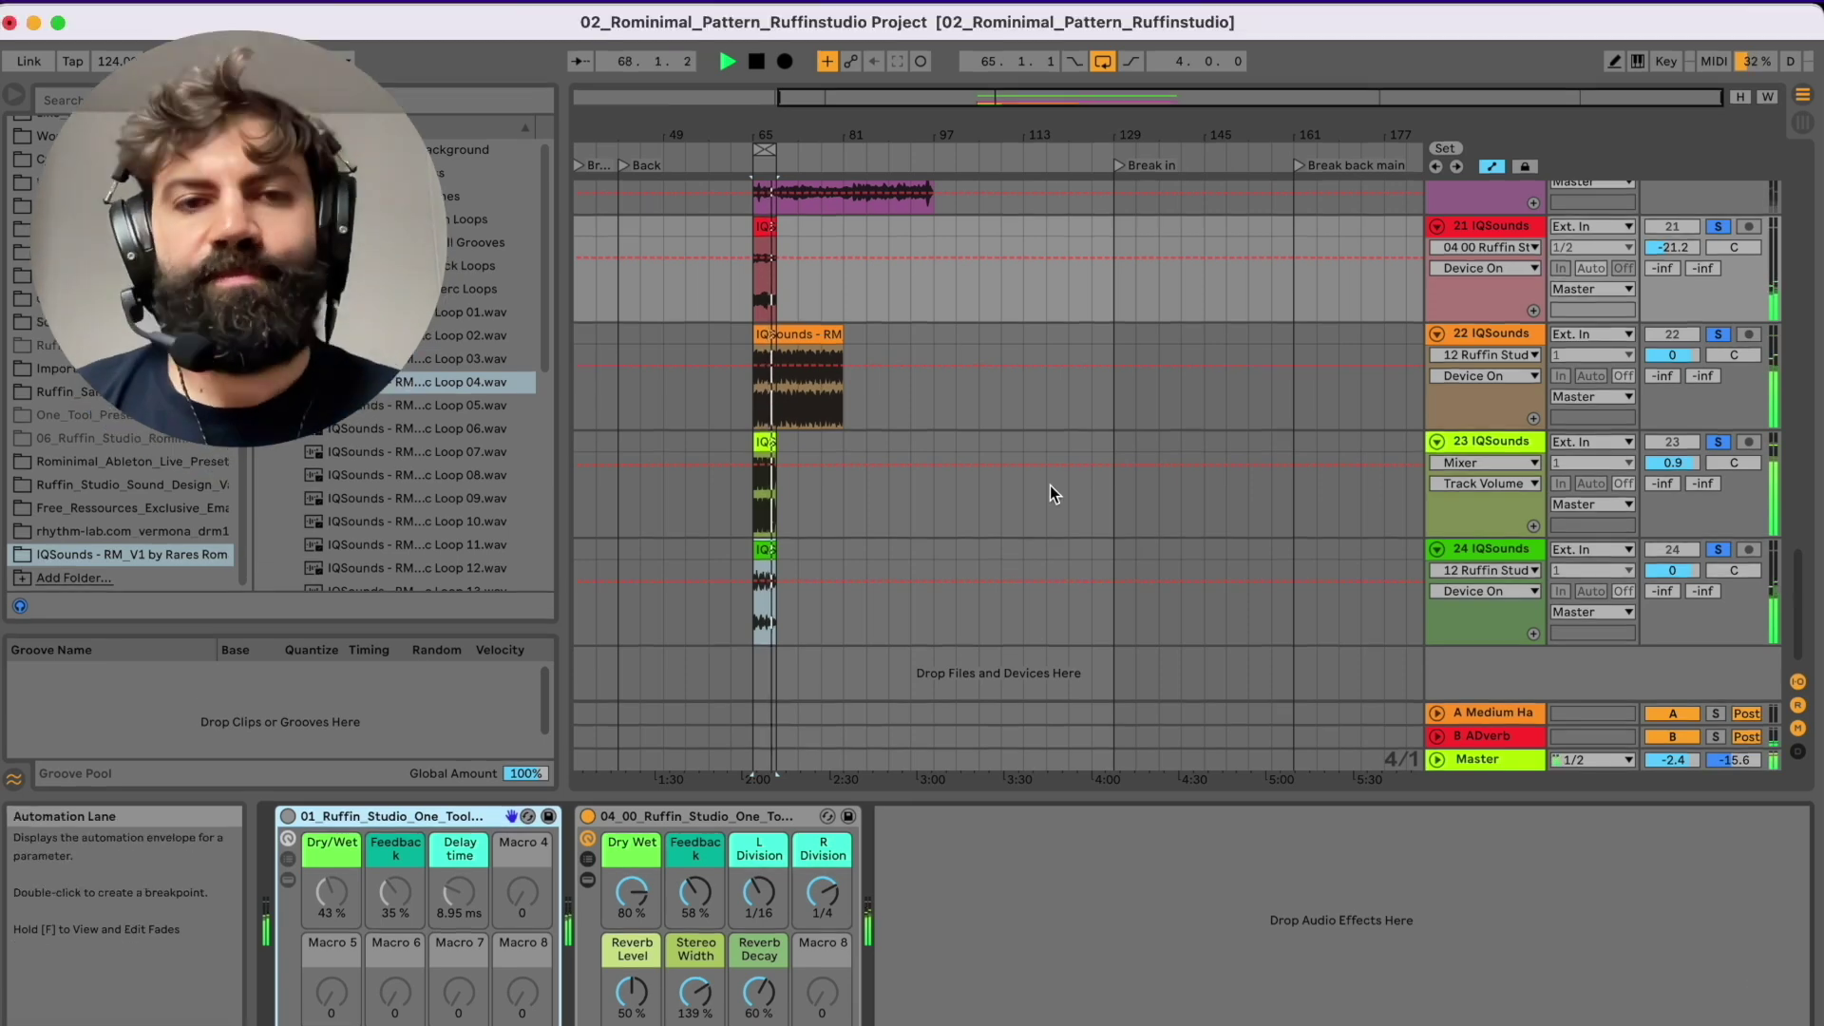
key("space")
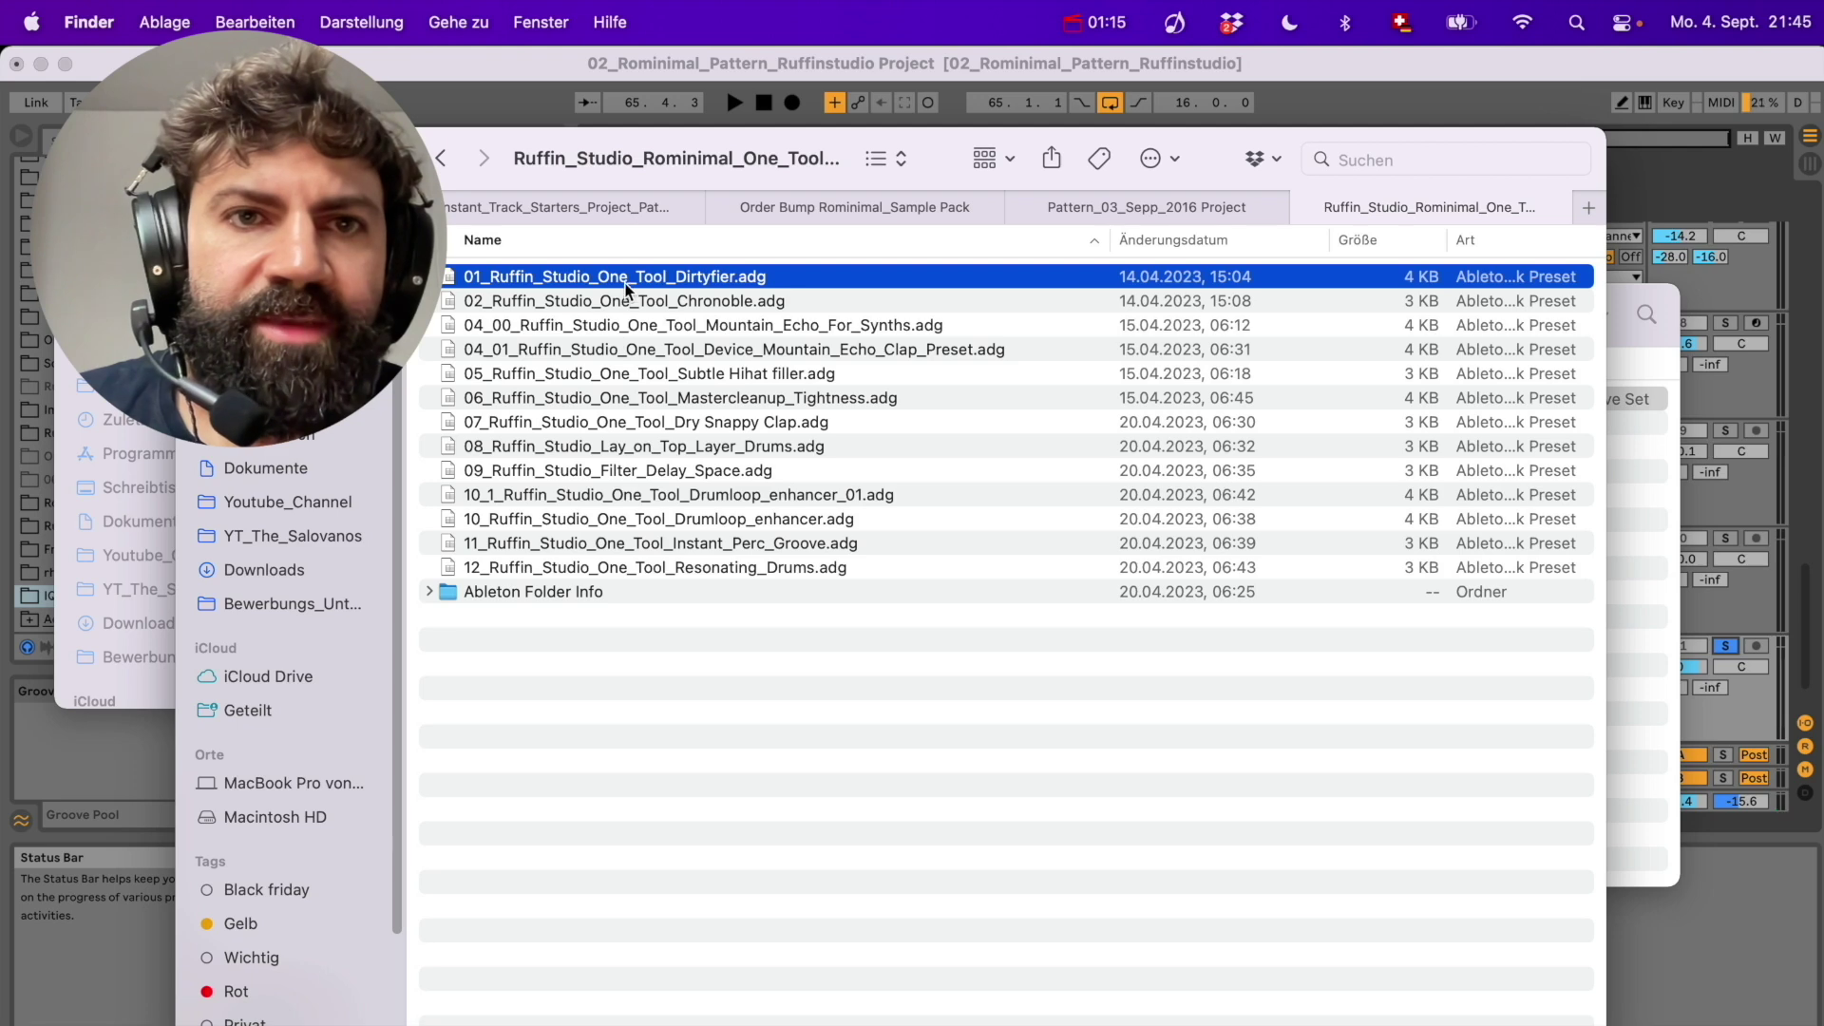
Load 01_Ruffin_Studio_One_Tool_Dirtyfier.adg from Finder onto the 21 IQSounds track and adjust its Dry/Wet during playback
left_click_drag(625, 284, 584, 909)
key("space")
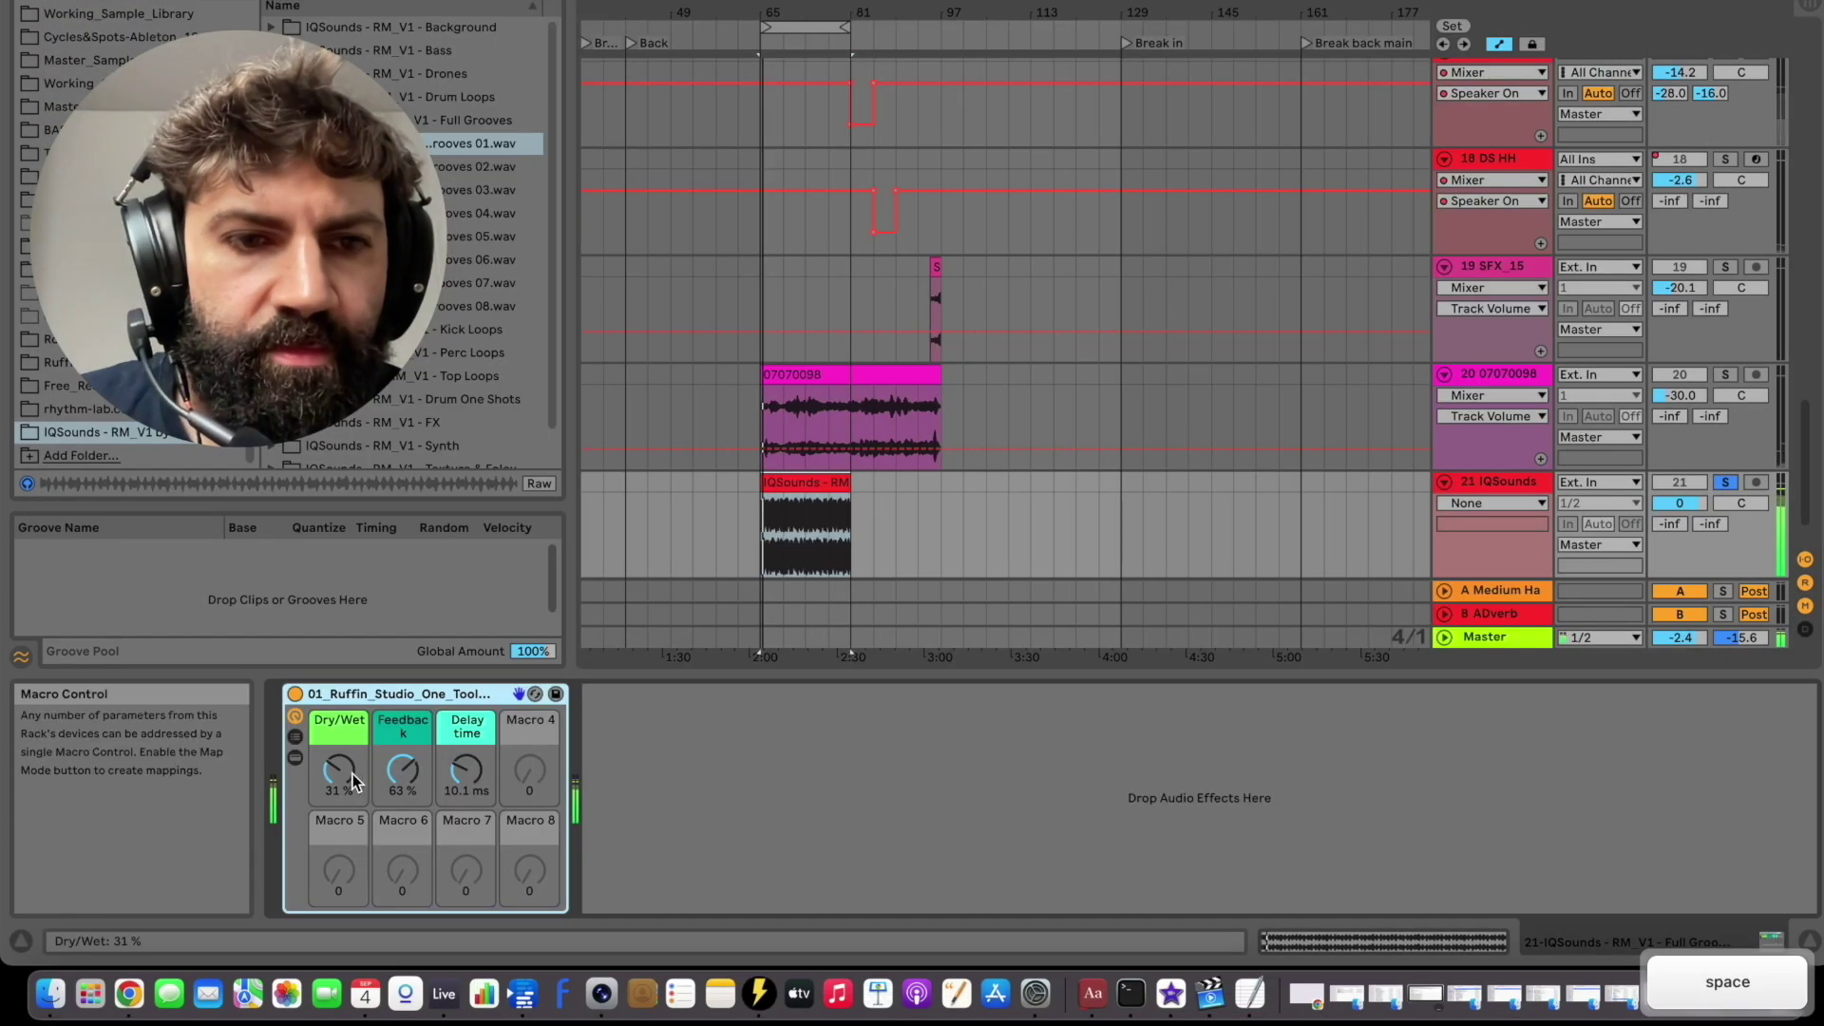
mouse_move(352, 773)
left_mouse_down()
mouse_move(347, 788)
mouse_move(348, 771)
left_mouse_up()
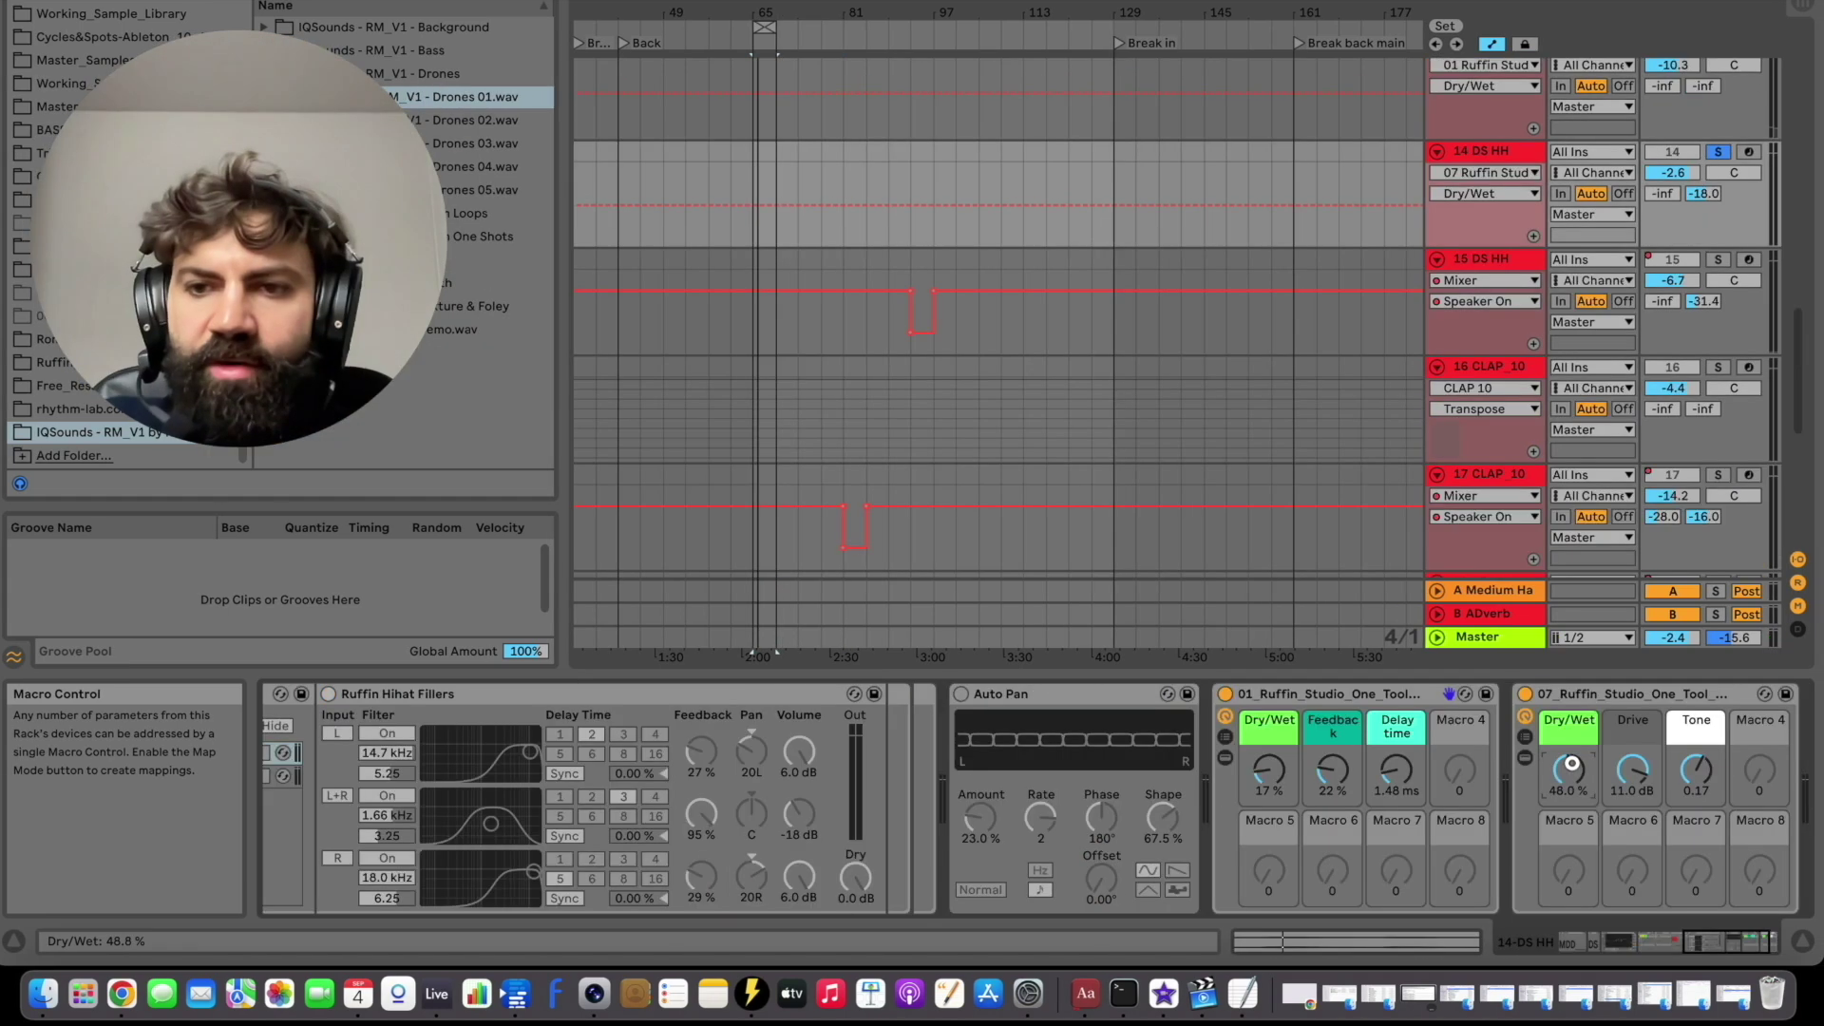
Adjust the One Tool racks on the 14 DS HH track during playback, setting the 07 rack's Dry/Wet to 100 % and the 01 rack's to 36 %
key("space")
left_click_drag(1570, 760, 1570, 750)
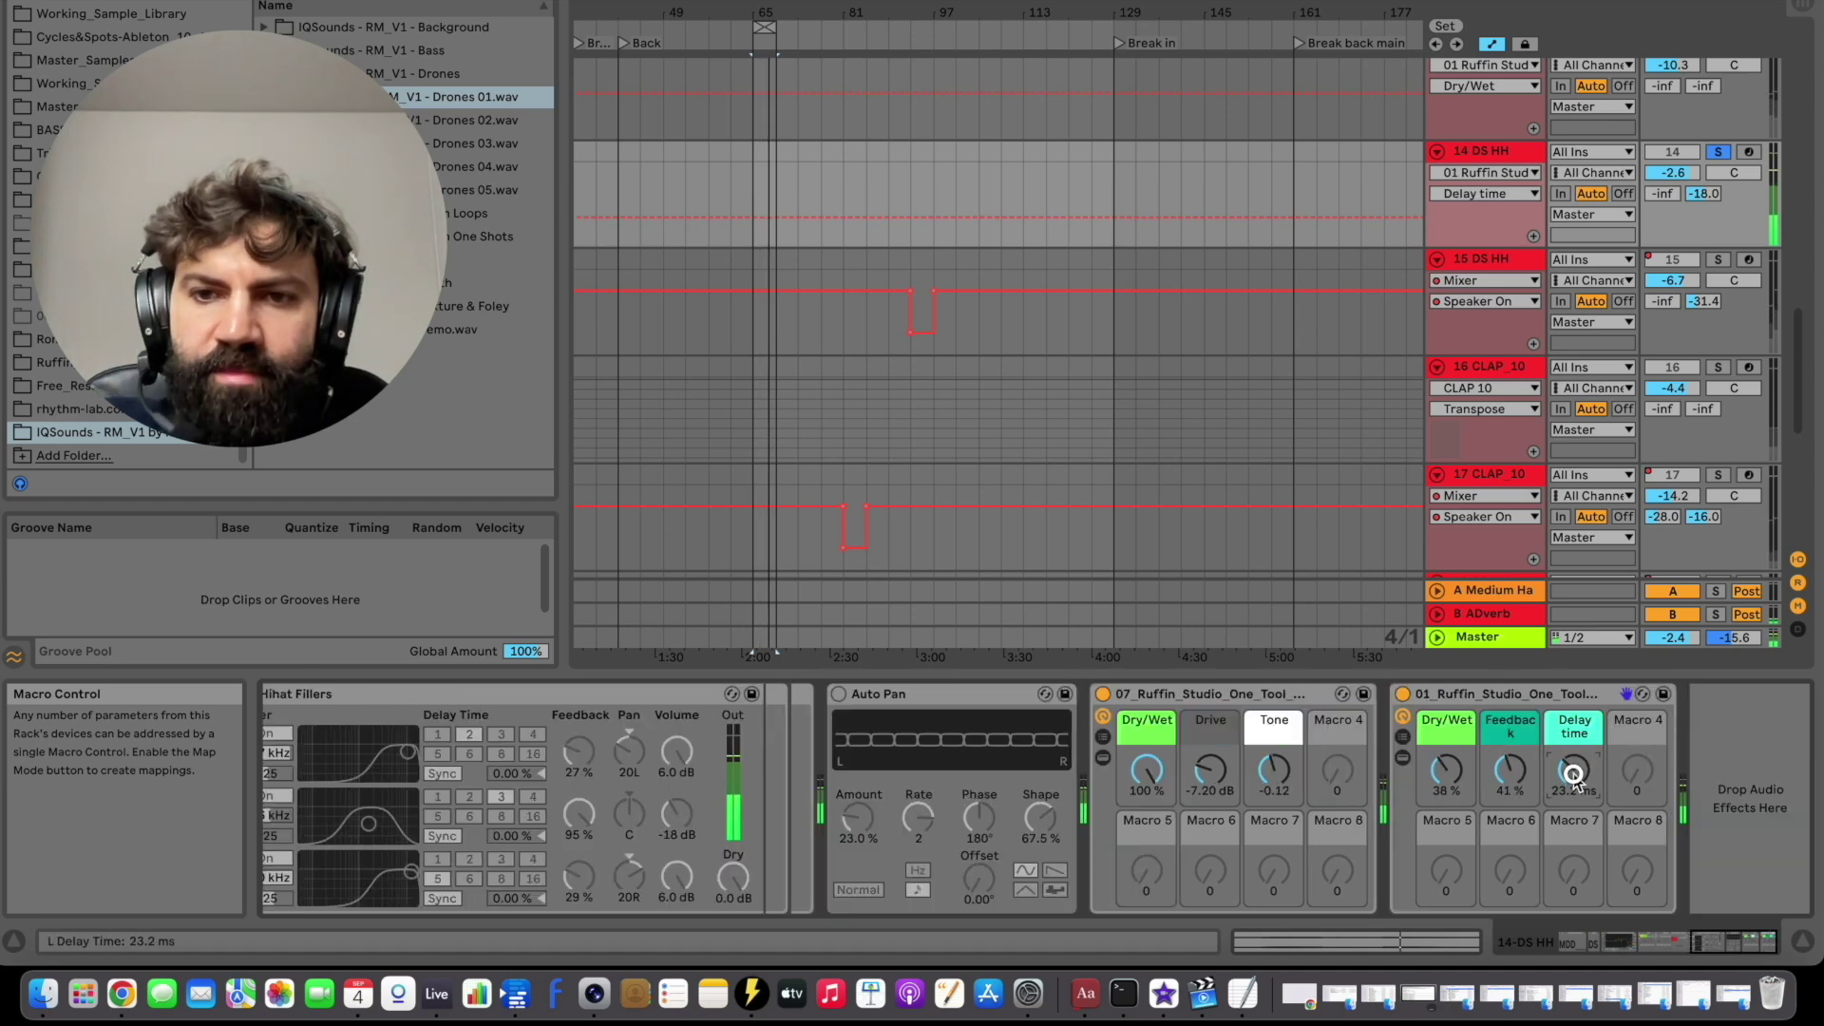
left_click_drag(1447, 771, 1449, 775)
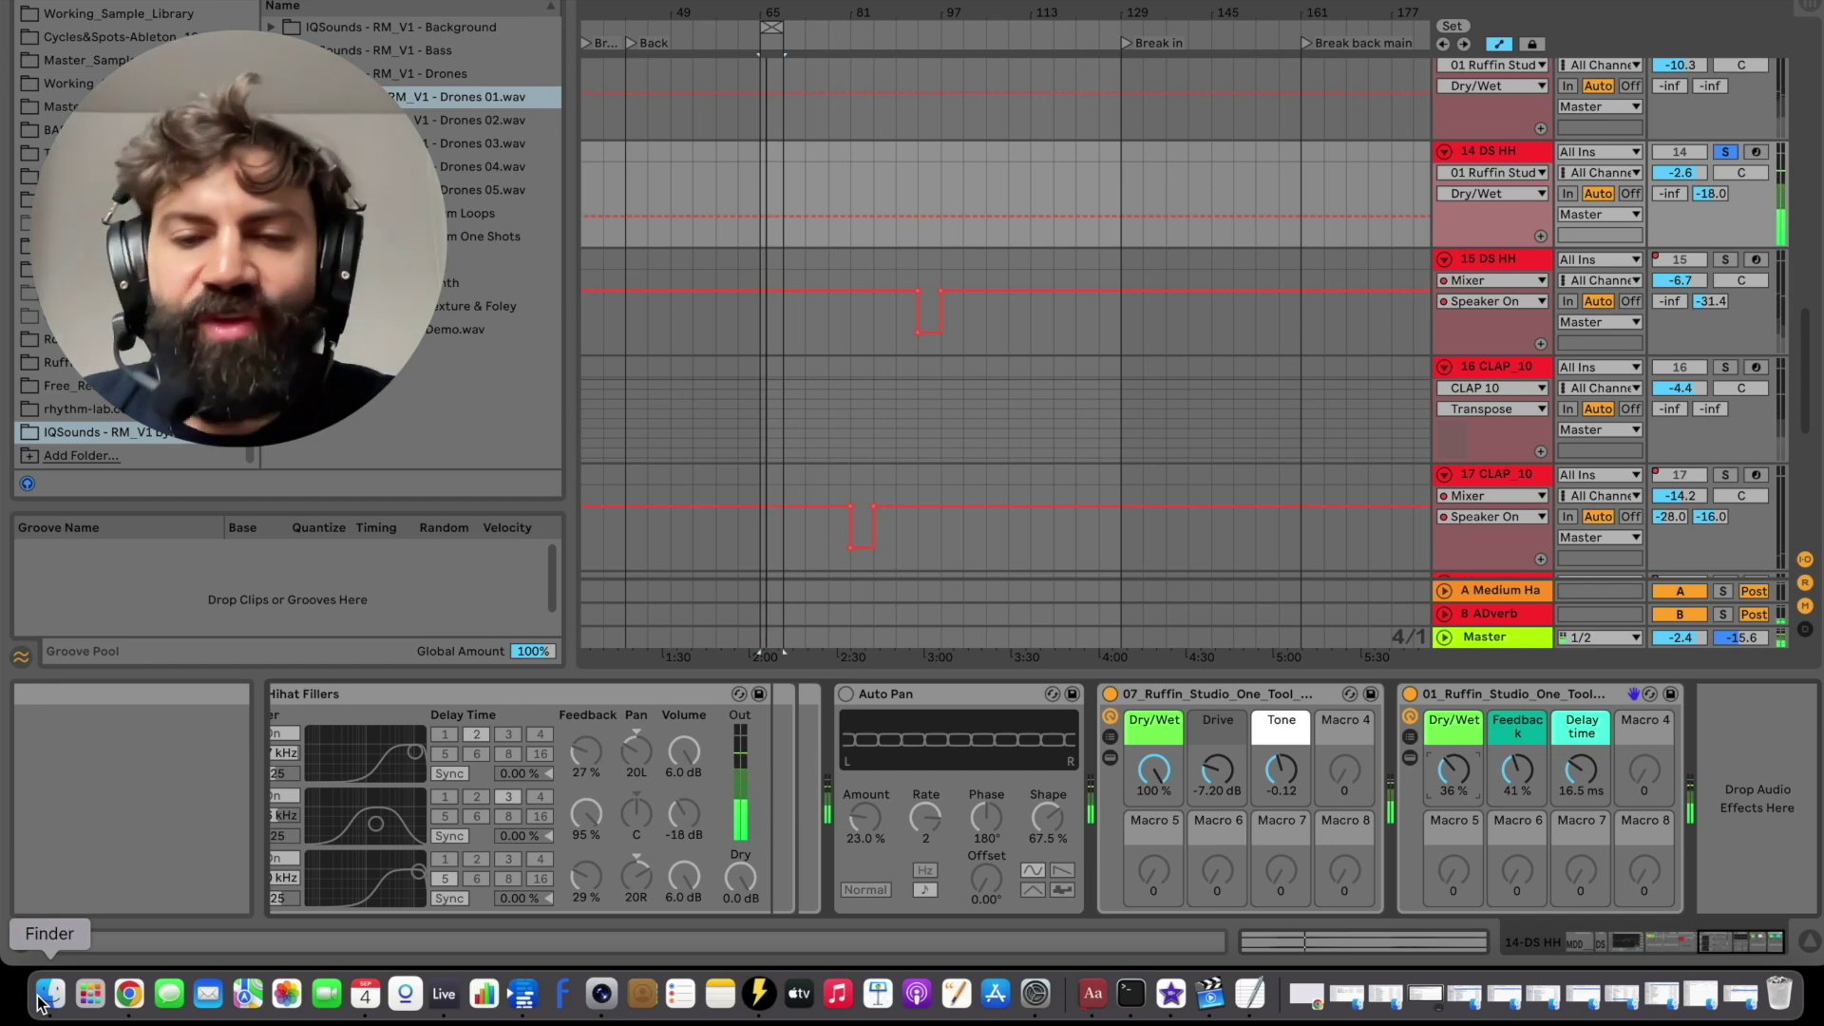
key("space")
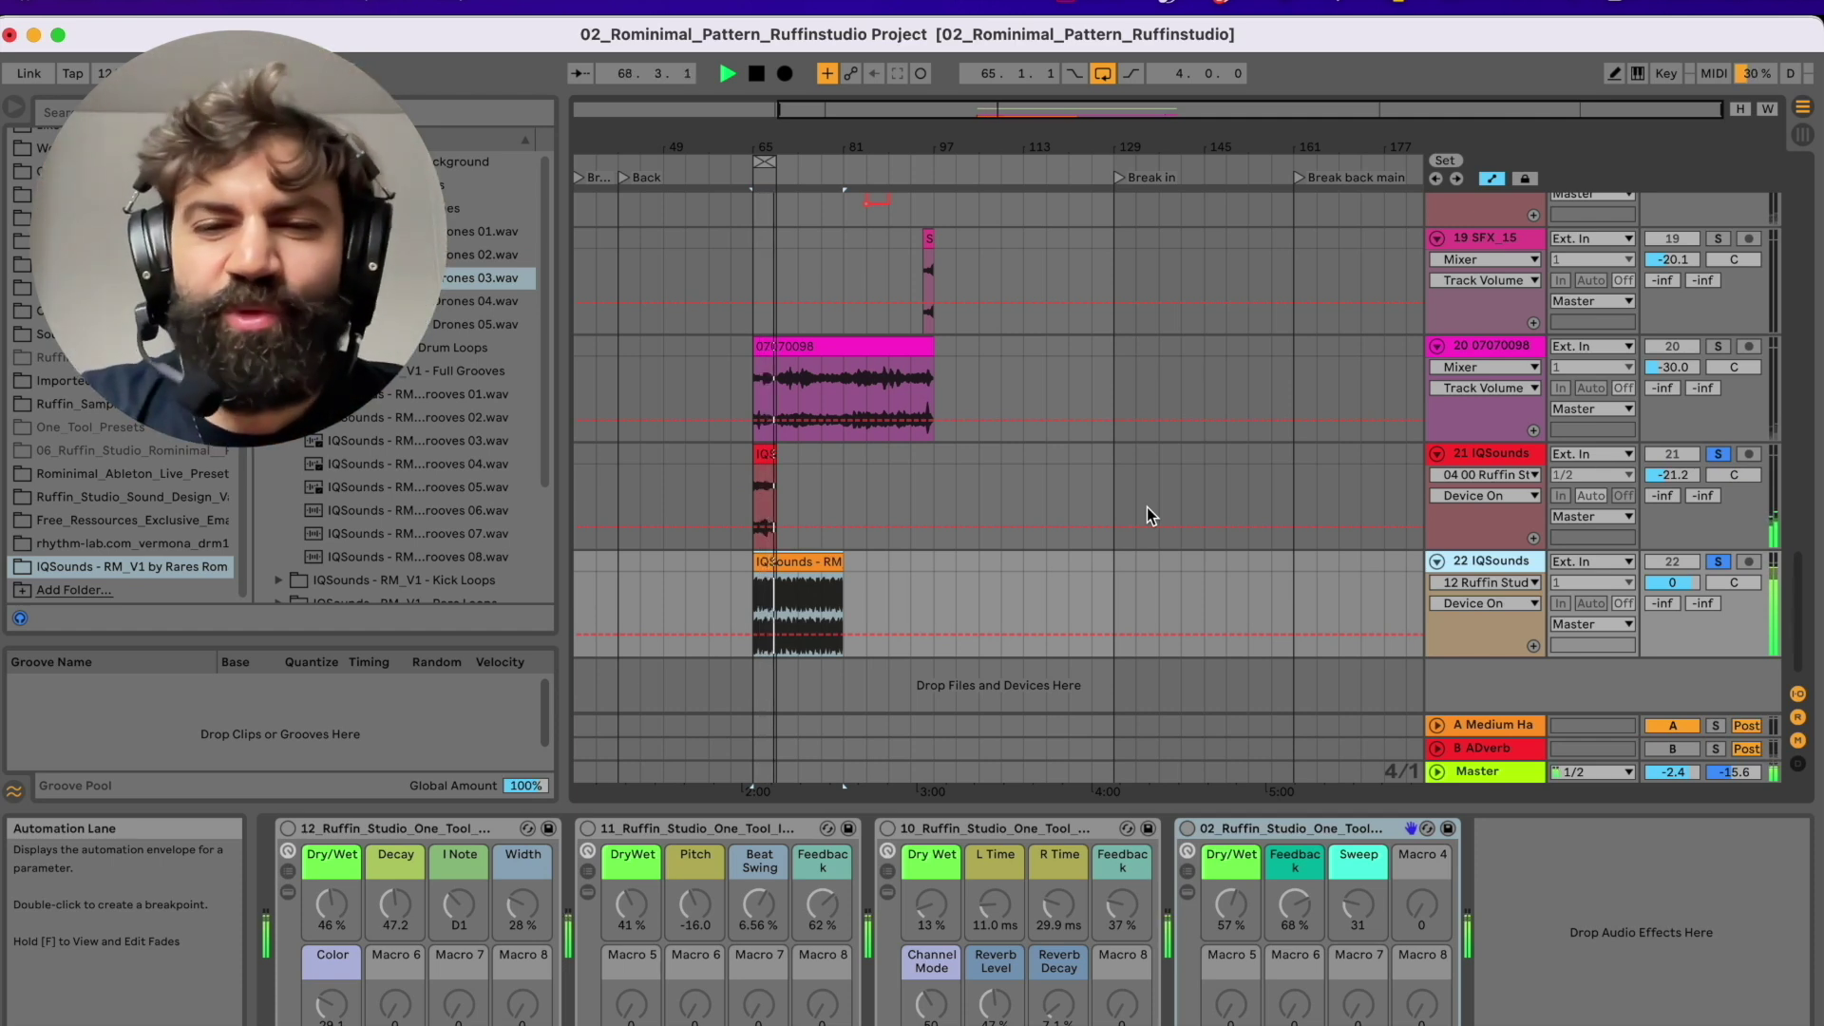
Compare the One Tool racks on IQSounds tracks 21 and 22 during playback and adjust the 02 rack's Dry/Wet on track 22
left_click(1148, 516)
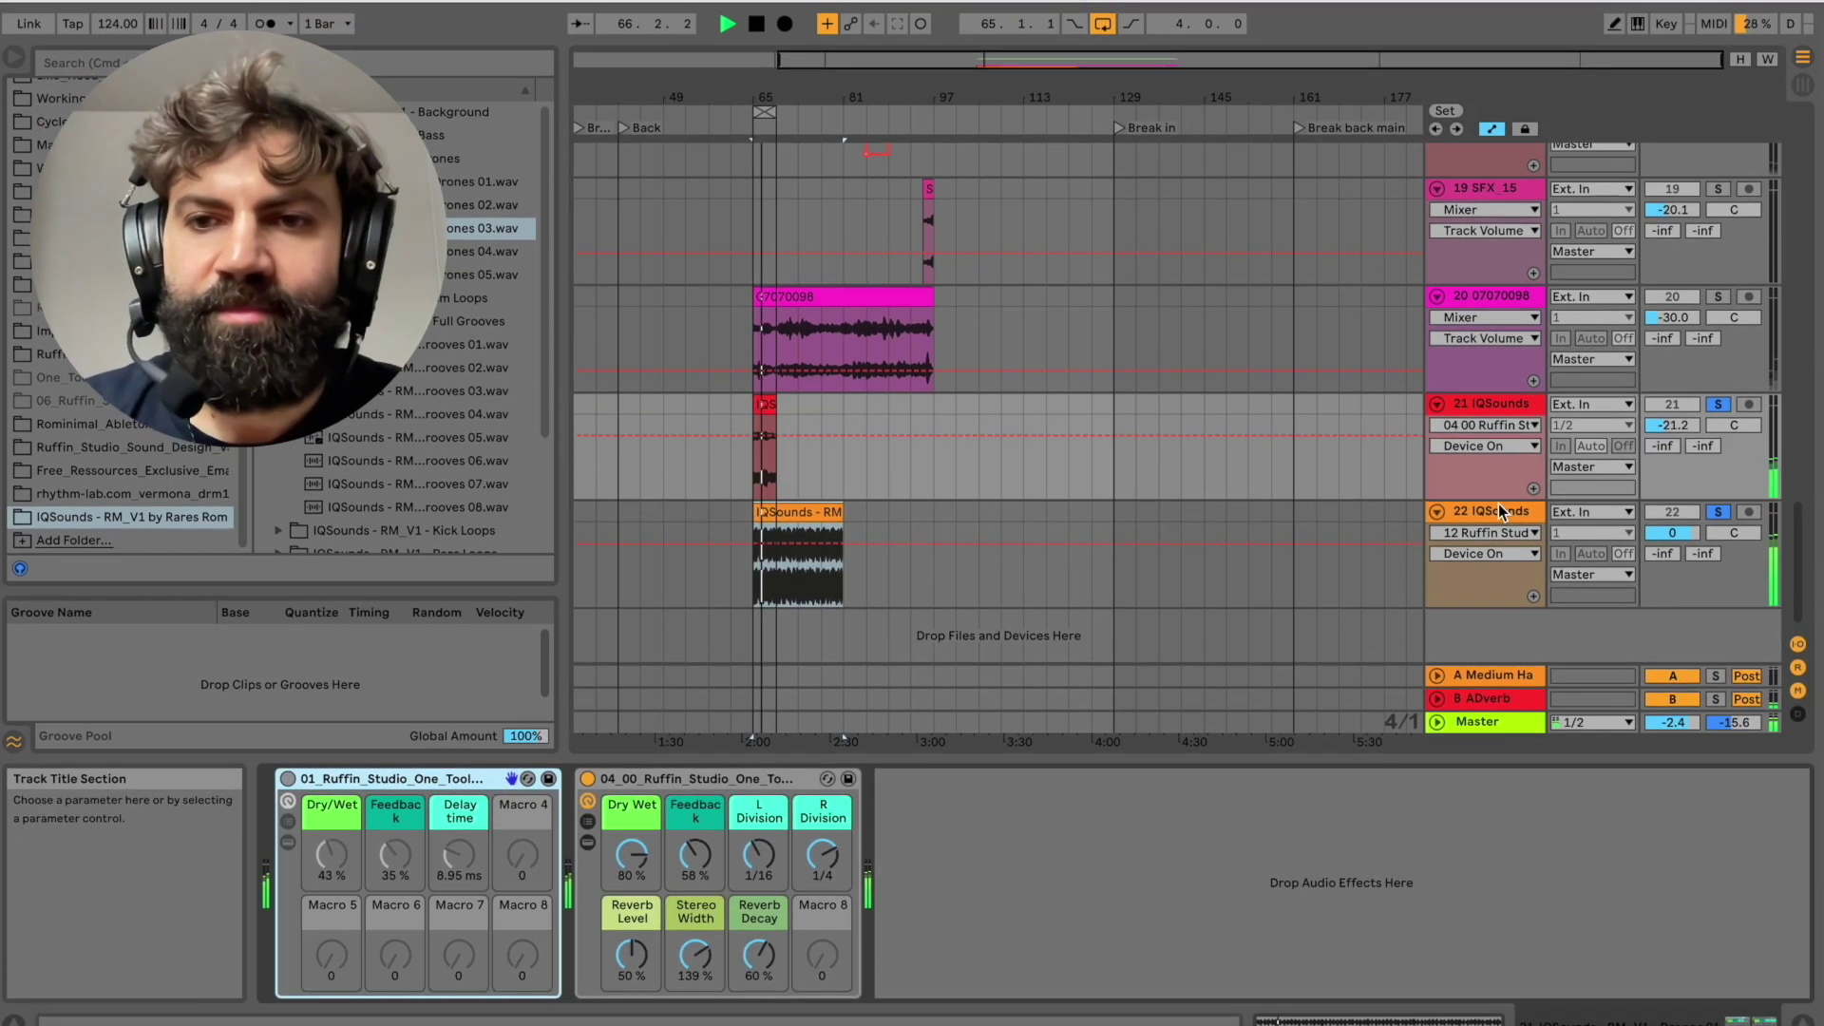
left_click(1492, 559)
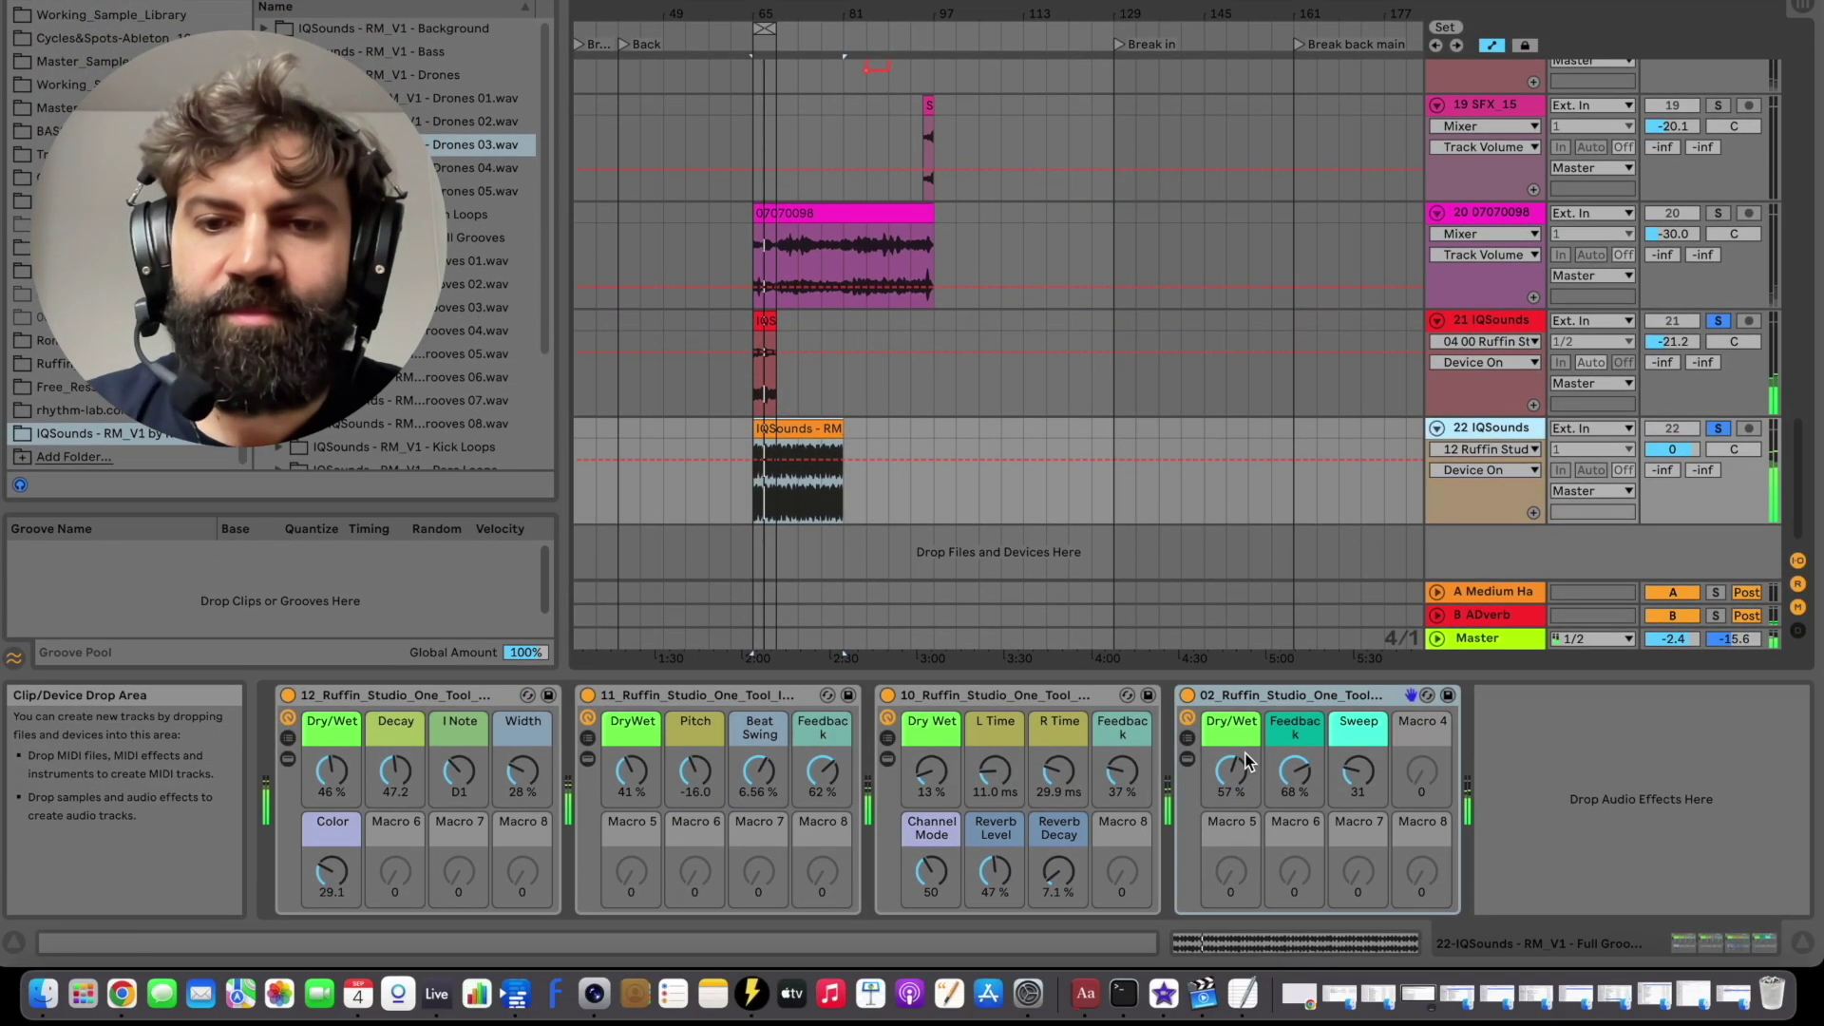
left_click_drag(1247, 761, 1247, 751)
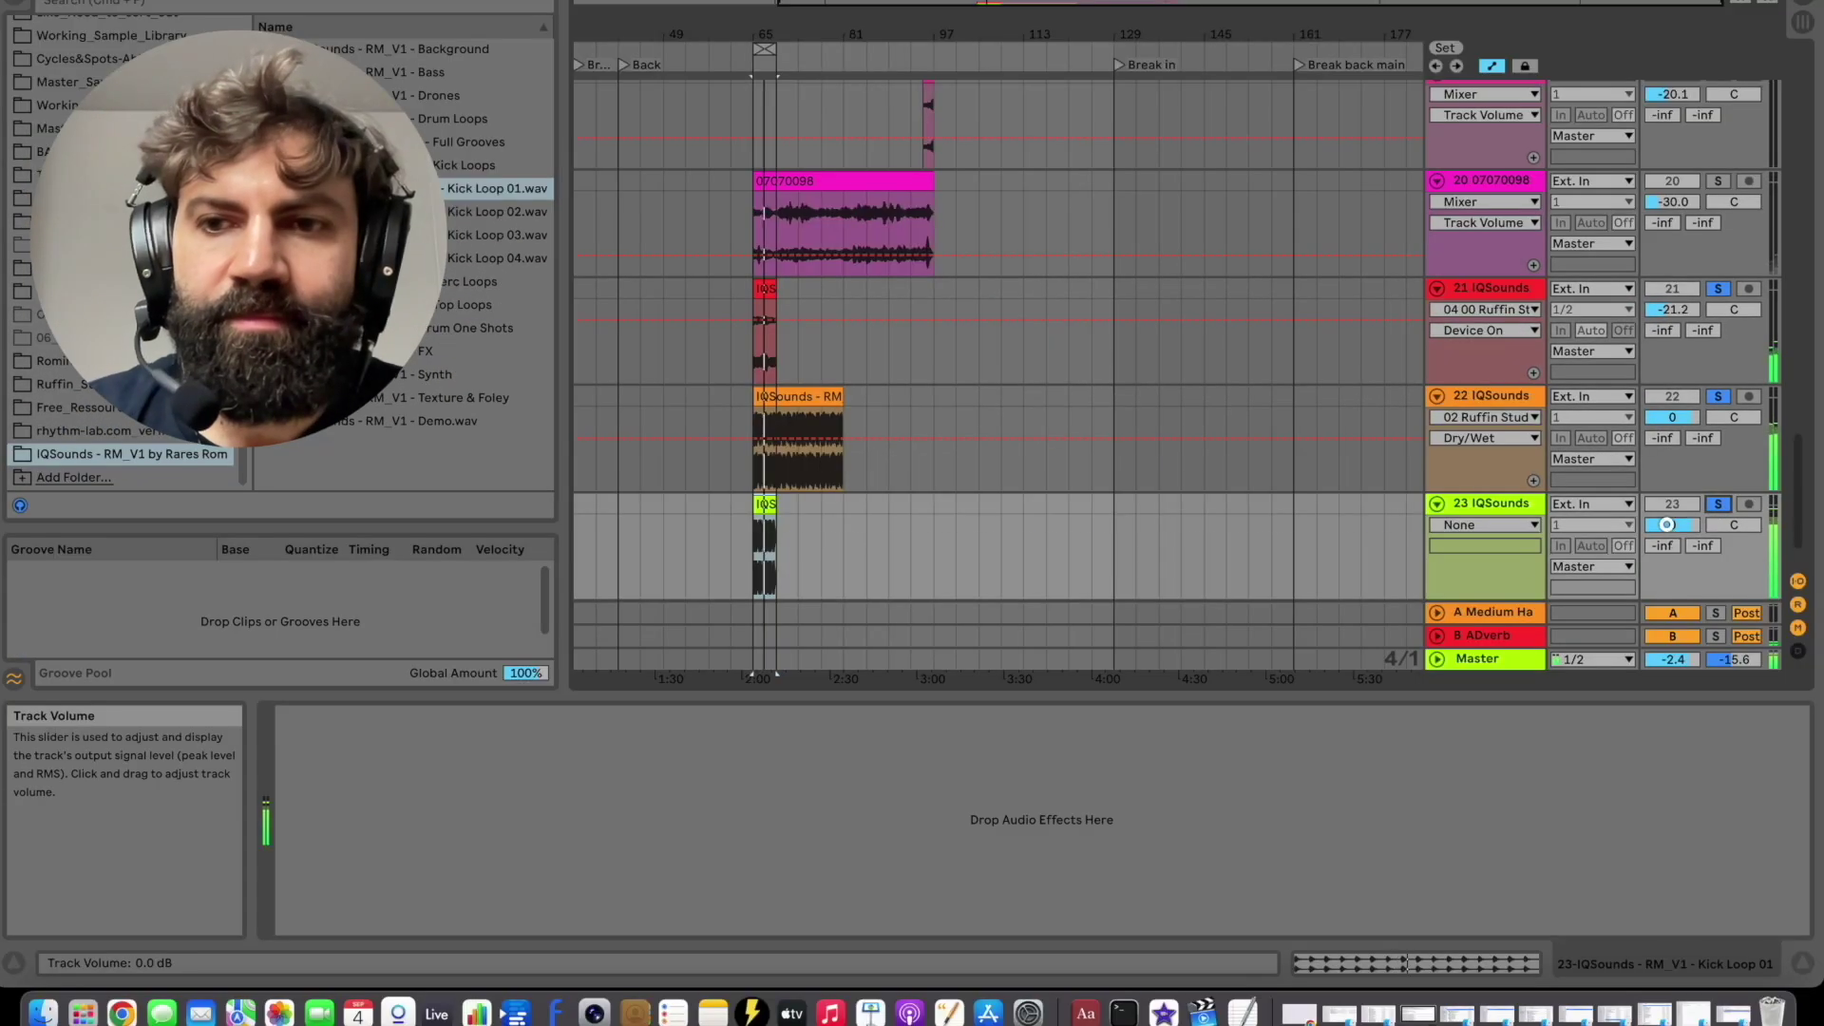
Set the 23 IQSounds kick loop track's volume to 0.9 dB and place Perc Loop 04 on a new track starting at bar 65
left_click_drag(1666, 527, 1667, 520)
left_click(431, 425)
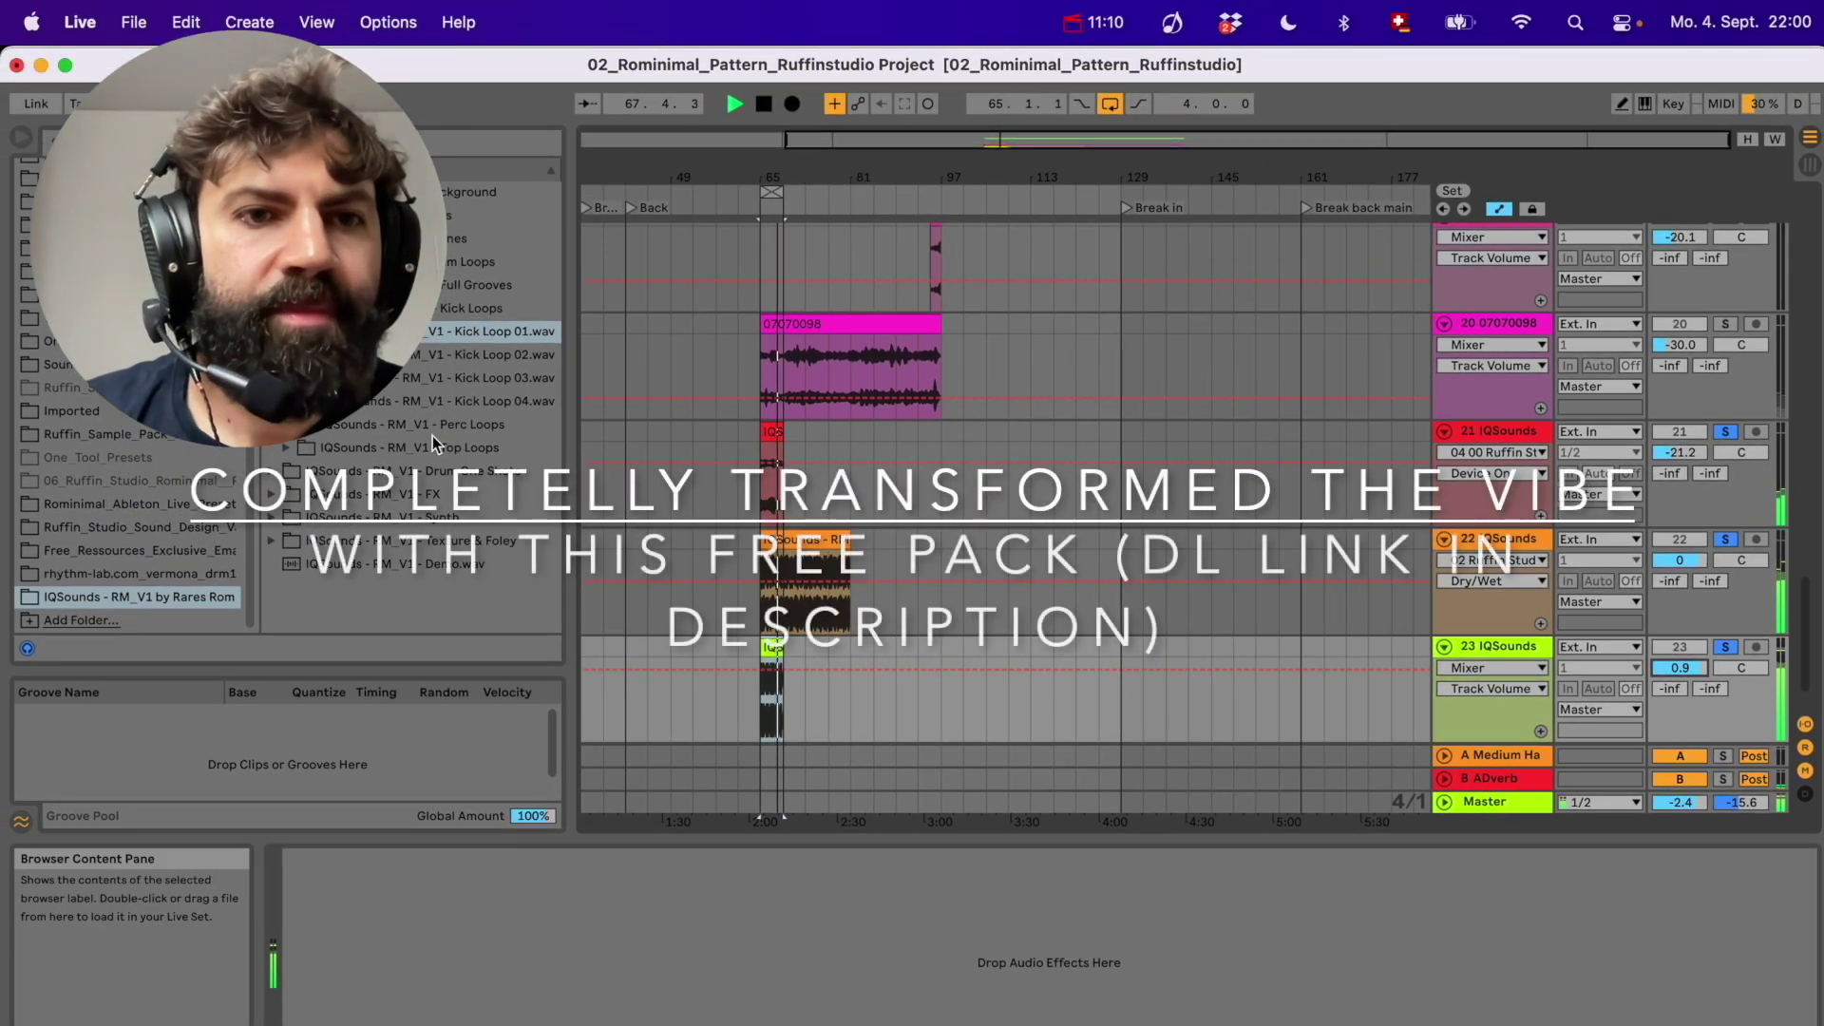
left_click_drag(401, 426, 864, 546)
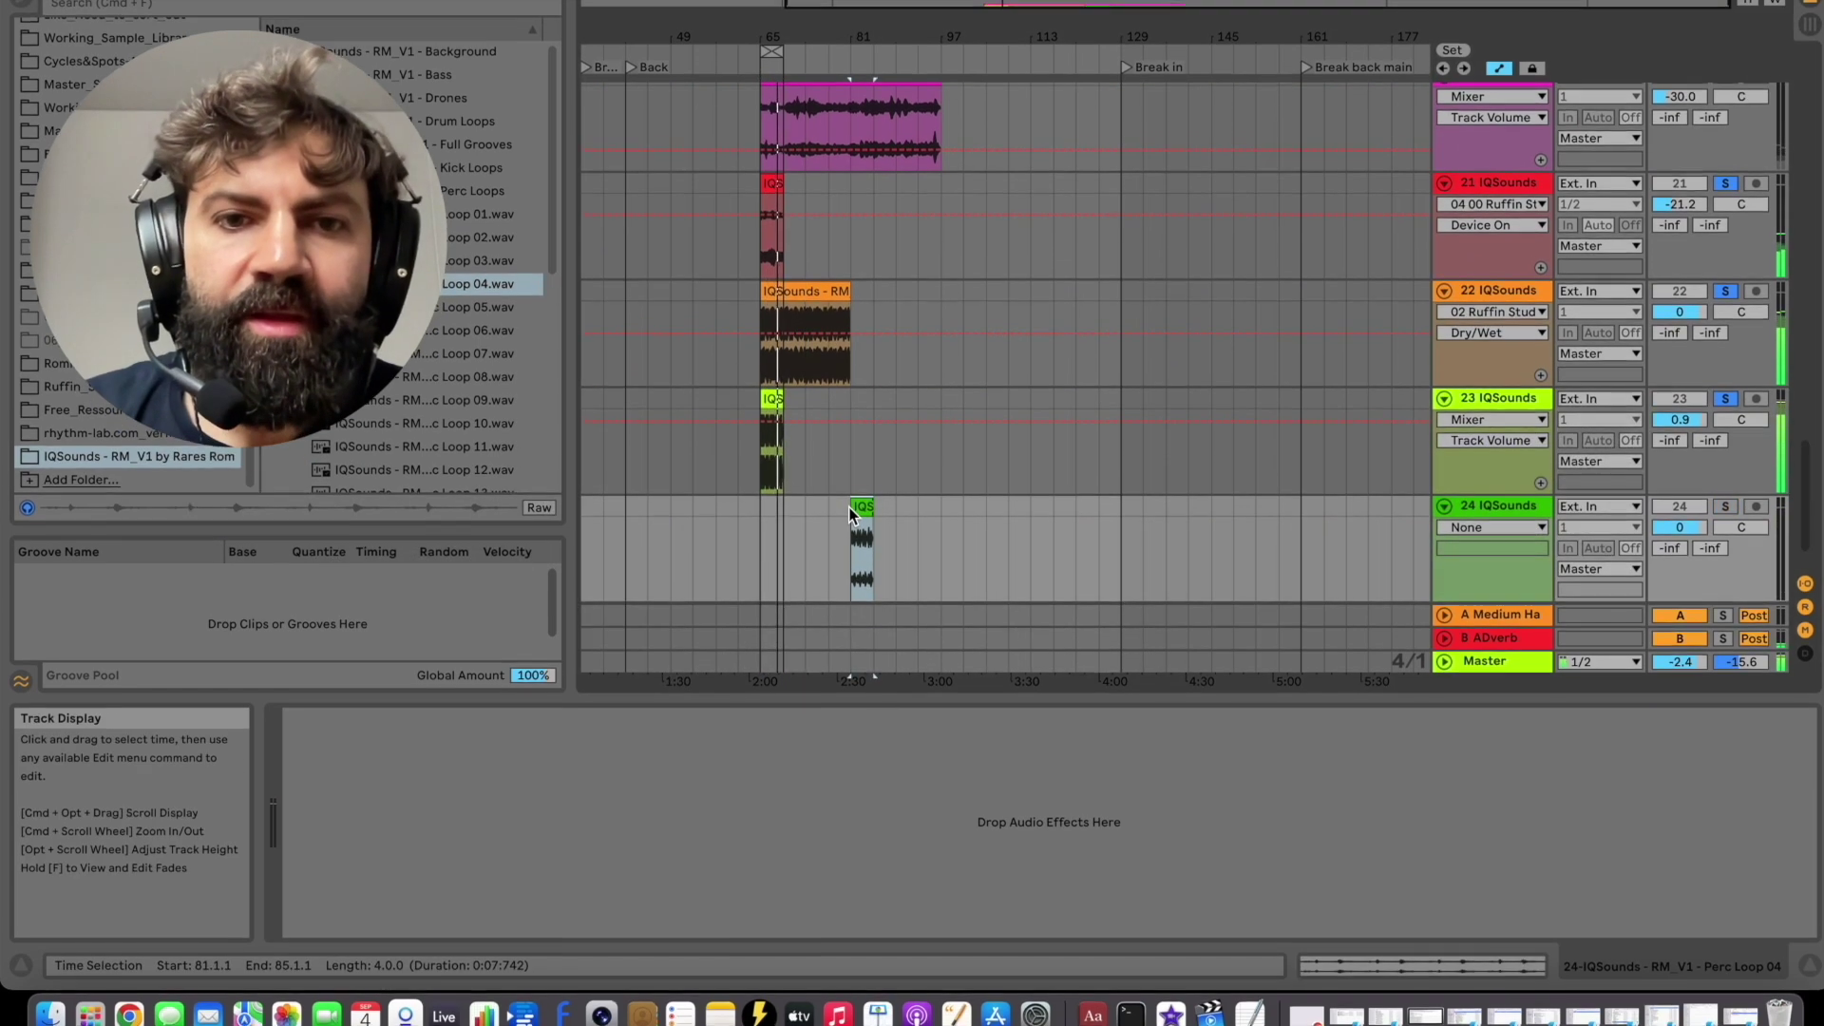
left_click_drag(863, 484, 763, 488)
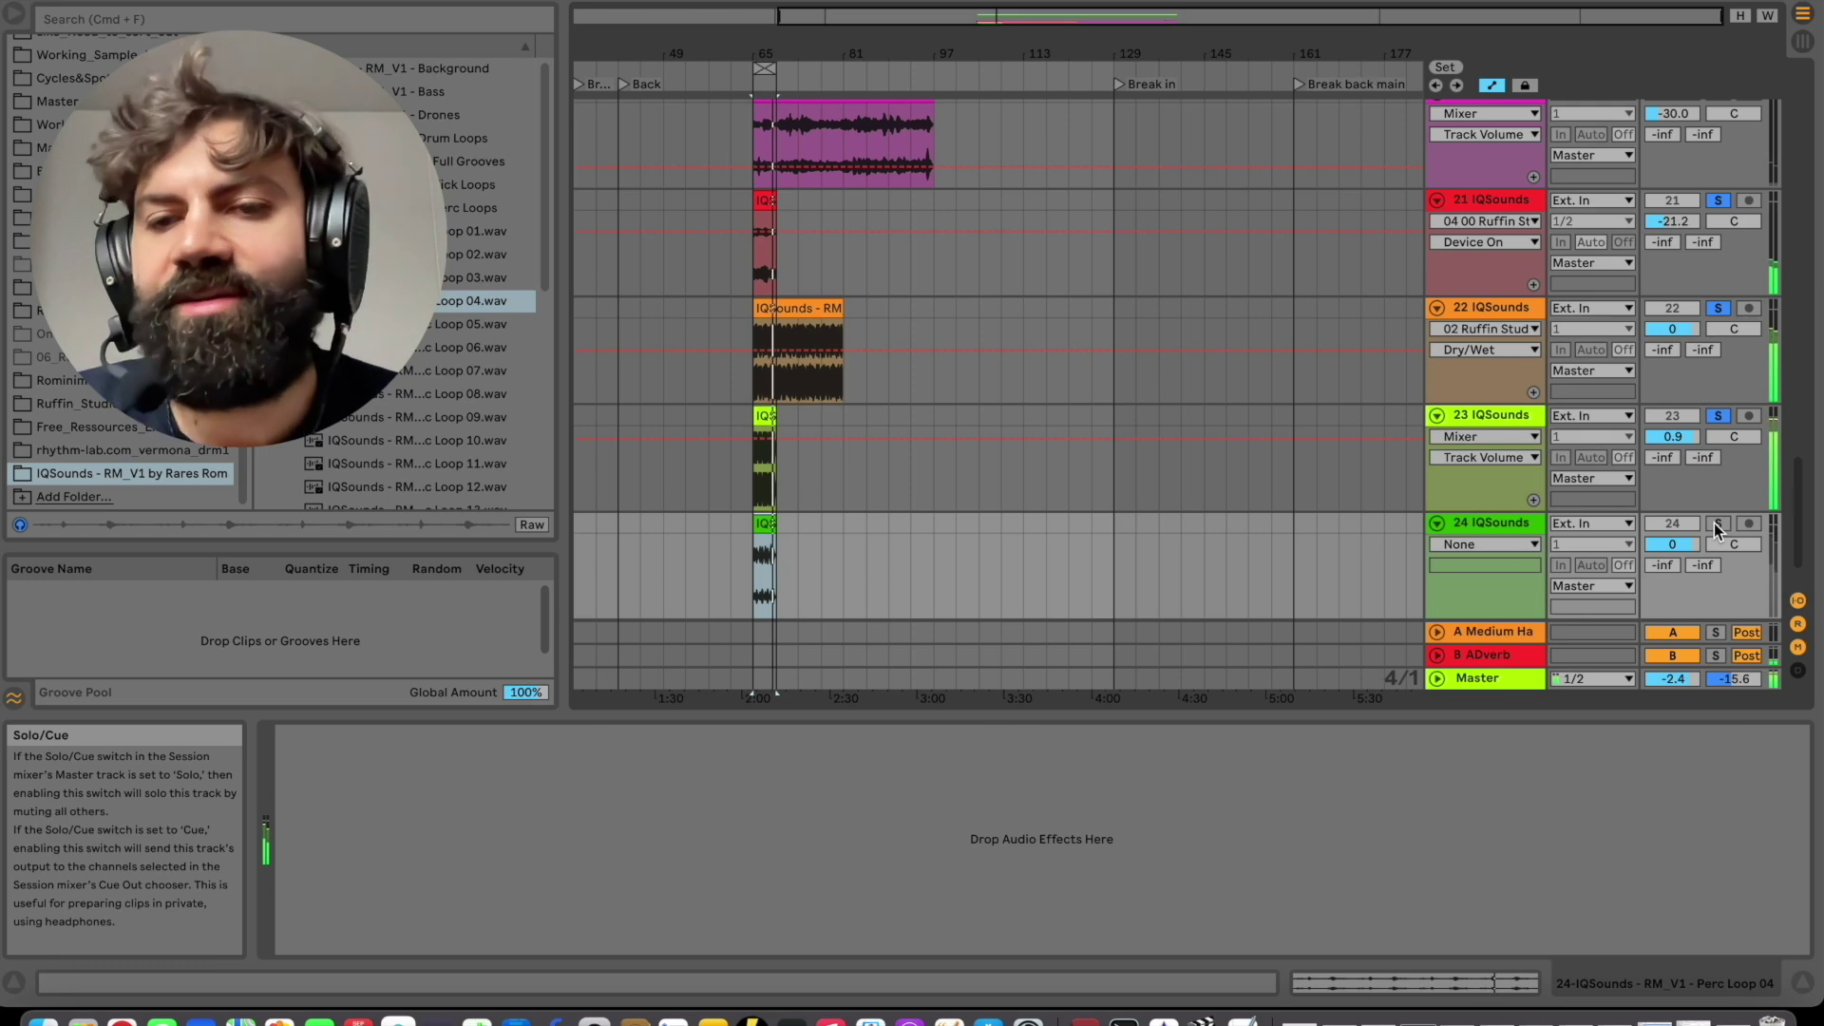
Solo the 24 IQSounds track, load the 12, 11 and 04_00 One Tool racks onto it from Finder, and reset its volume to 0 dB
left_click(1718, 526)
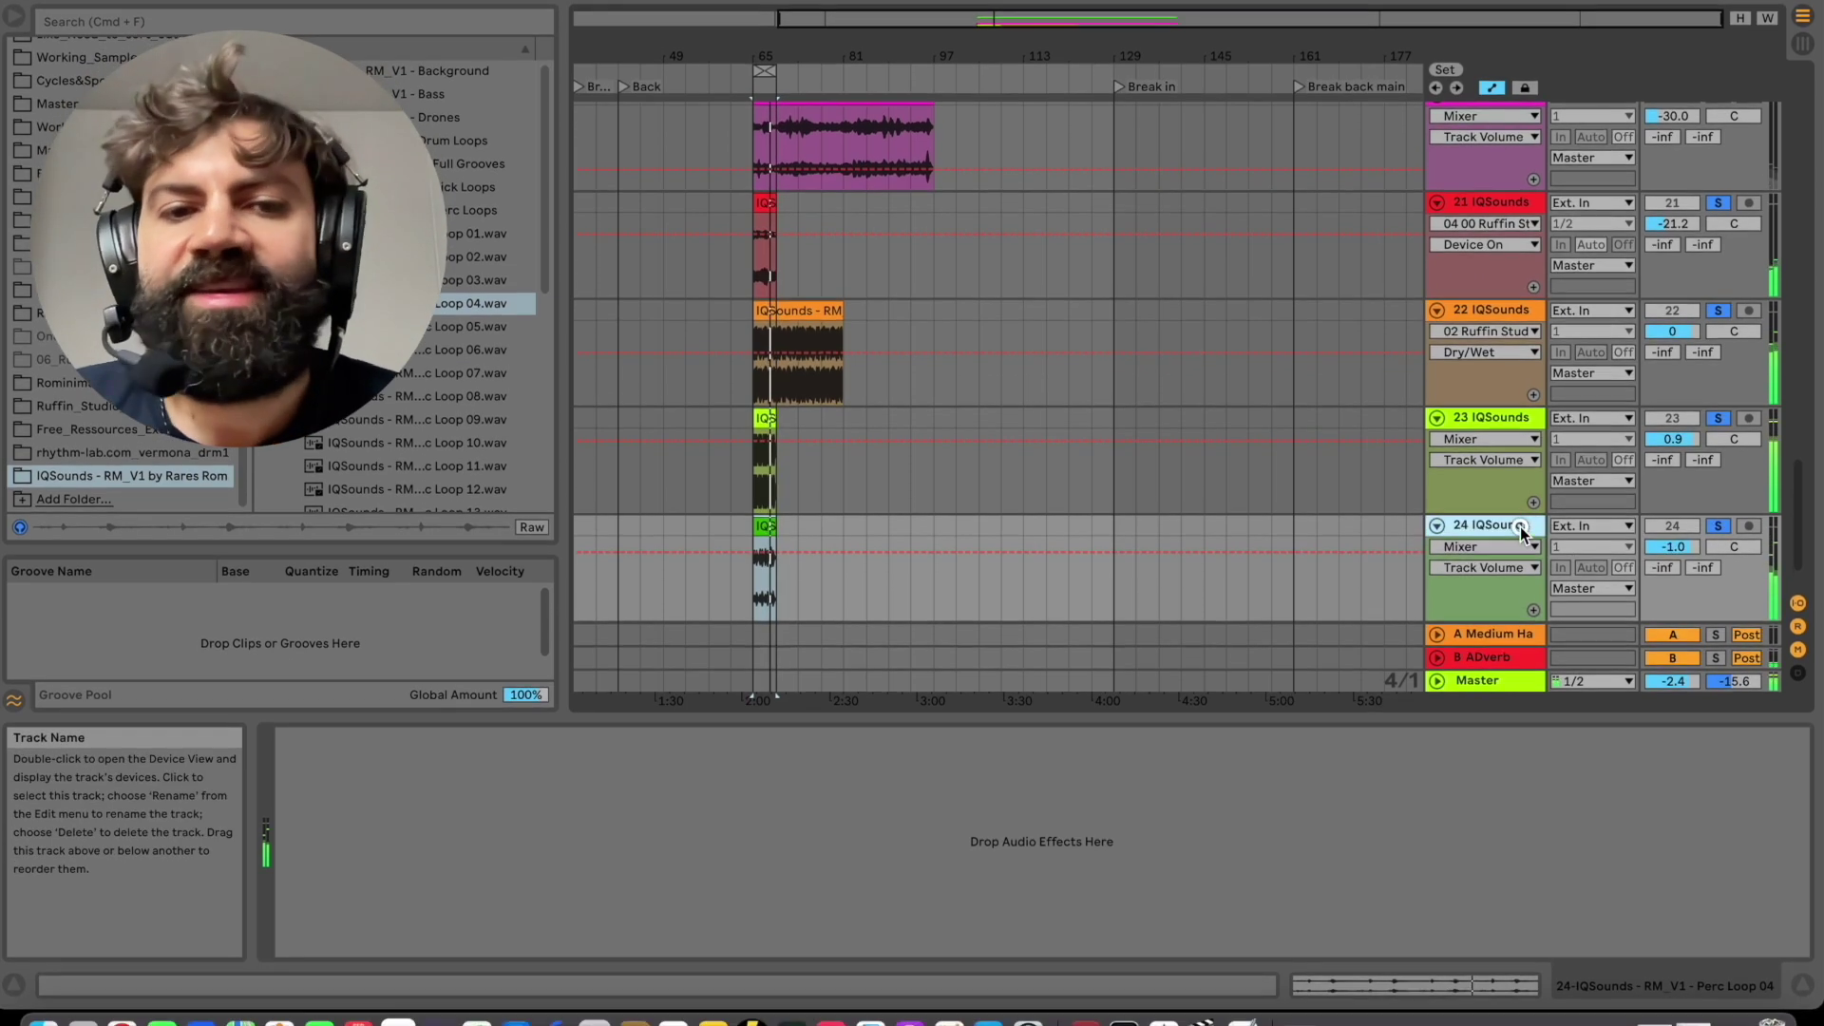
left_click(1283, 562)
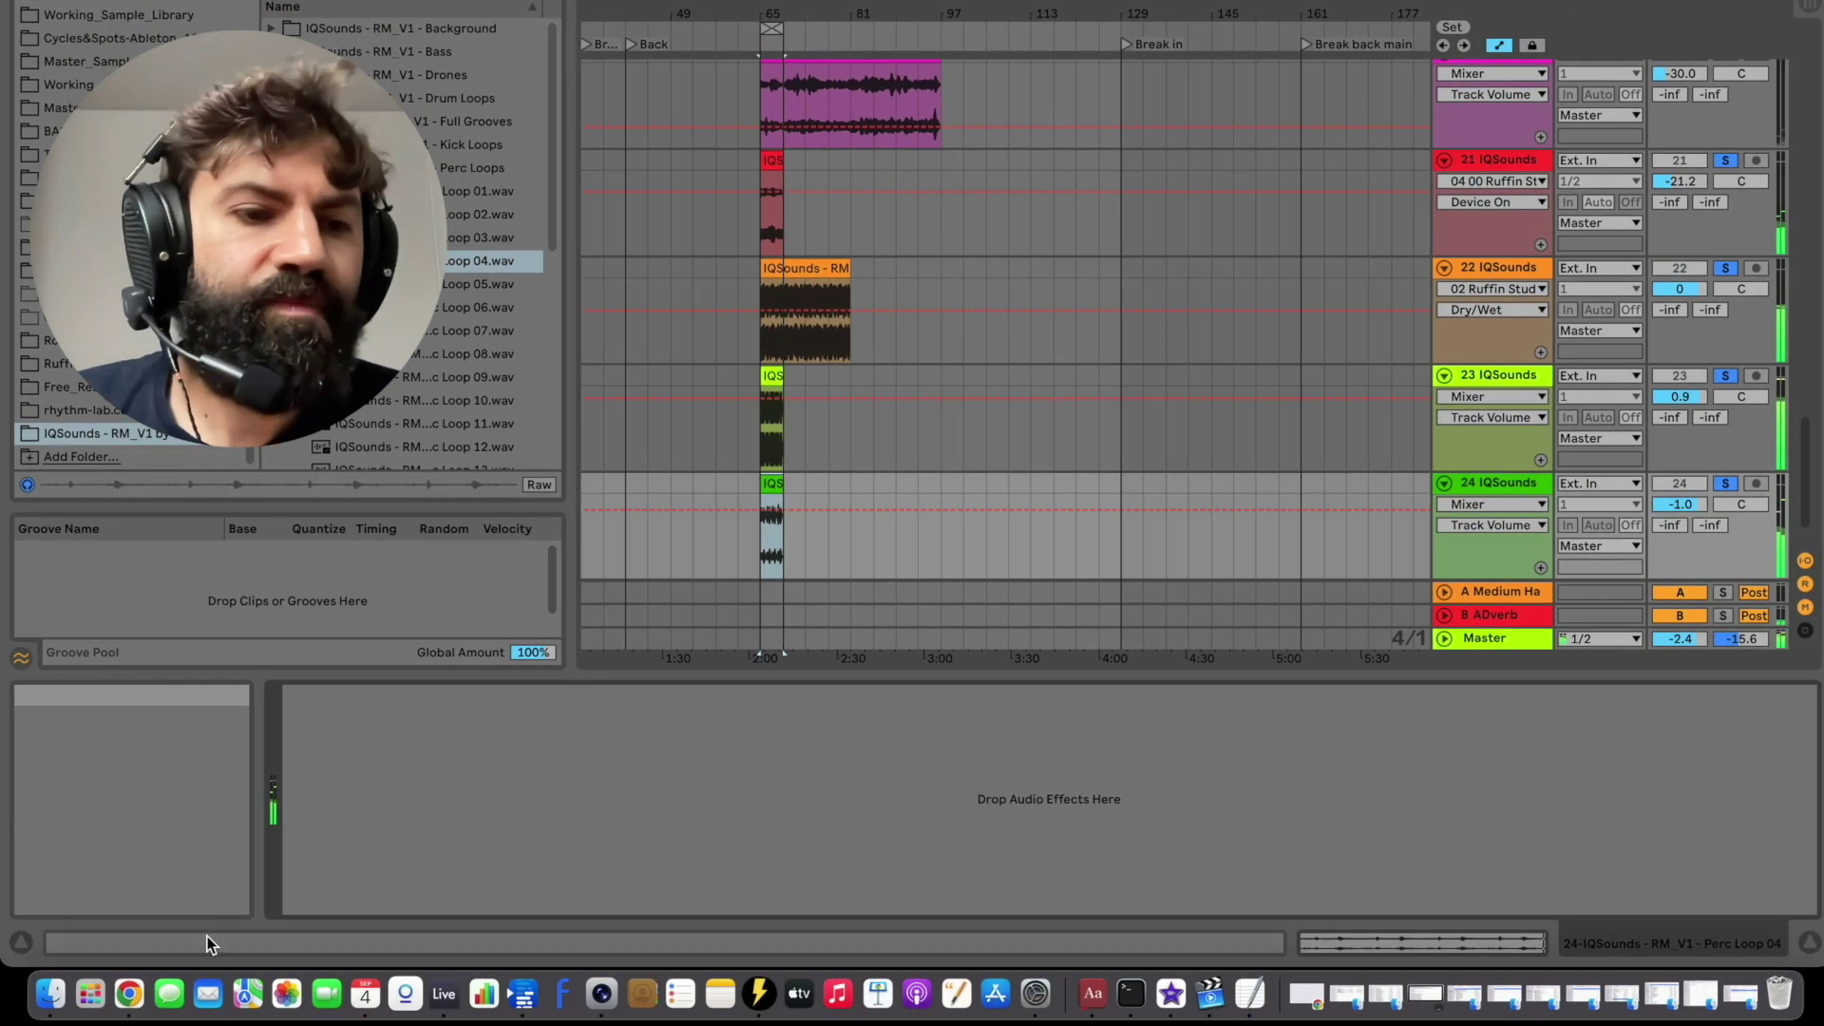
left_click(52, 995)
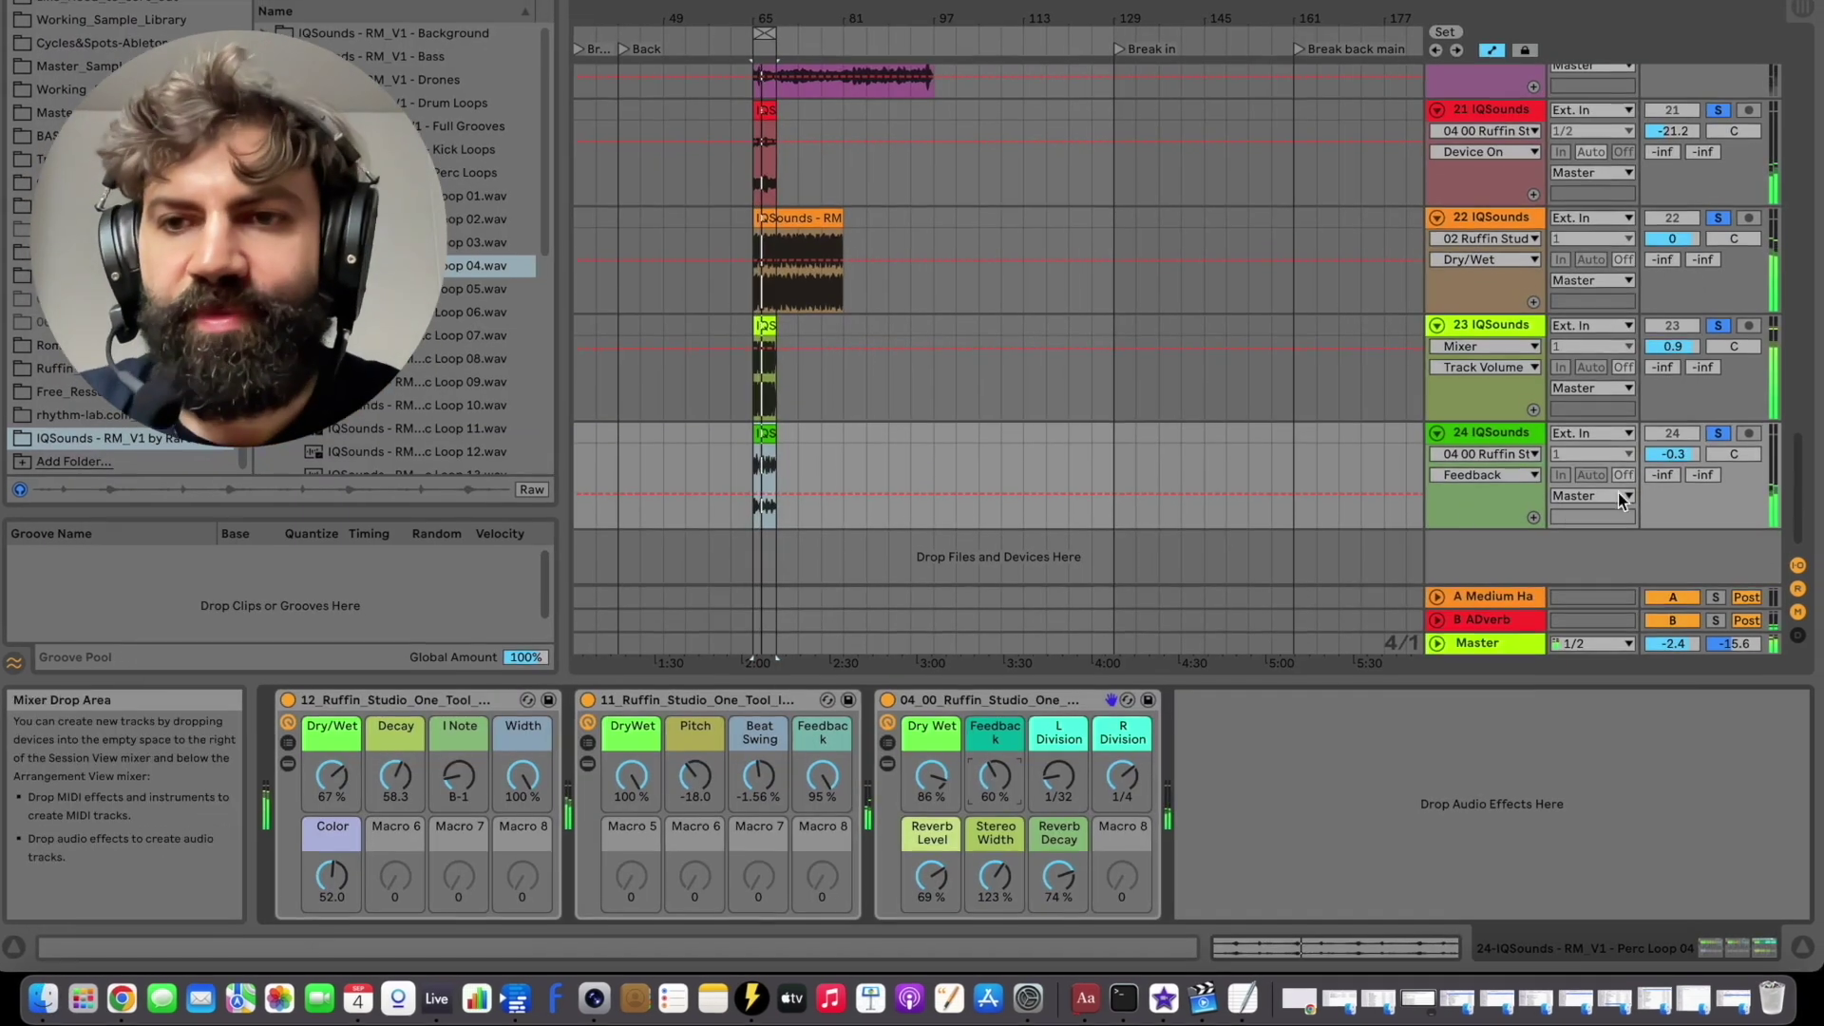
double_click(1669, 456)
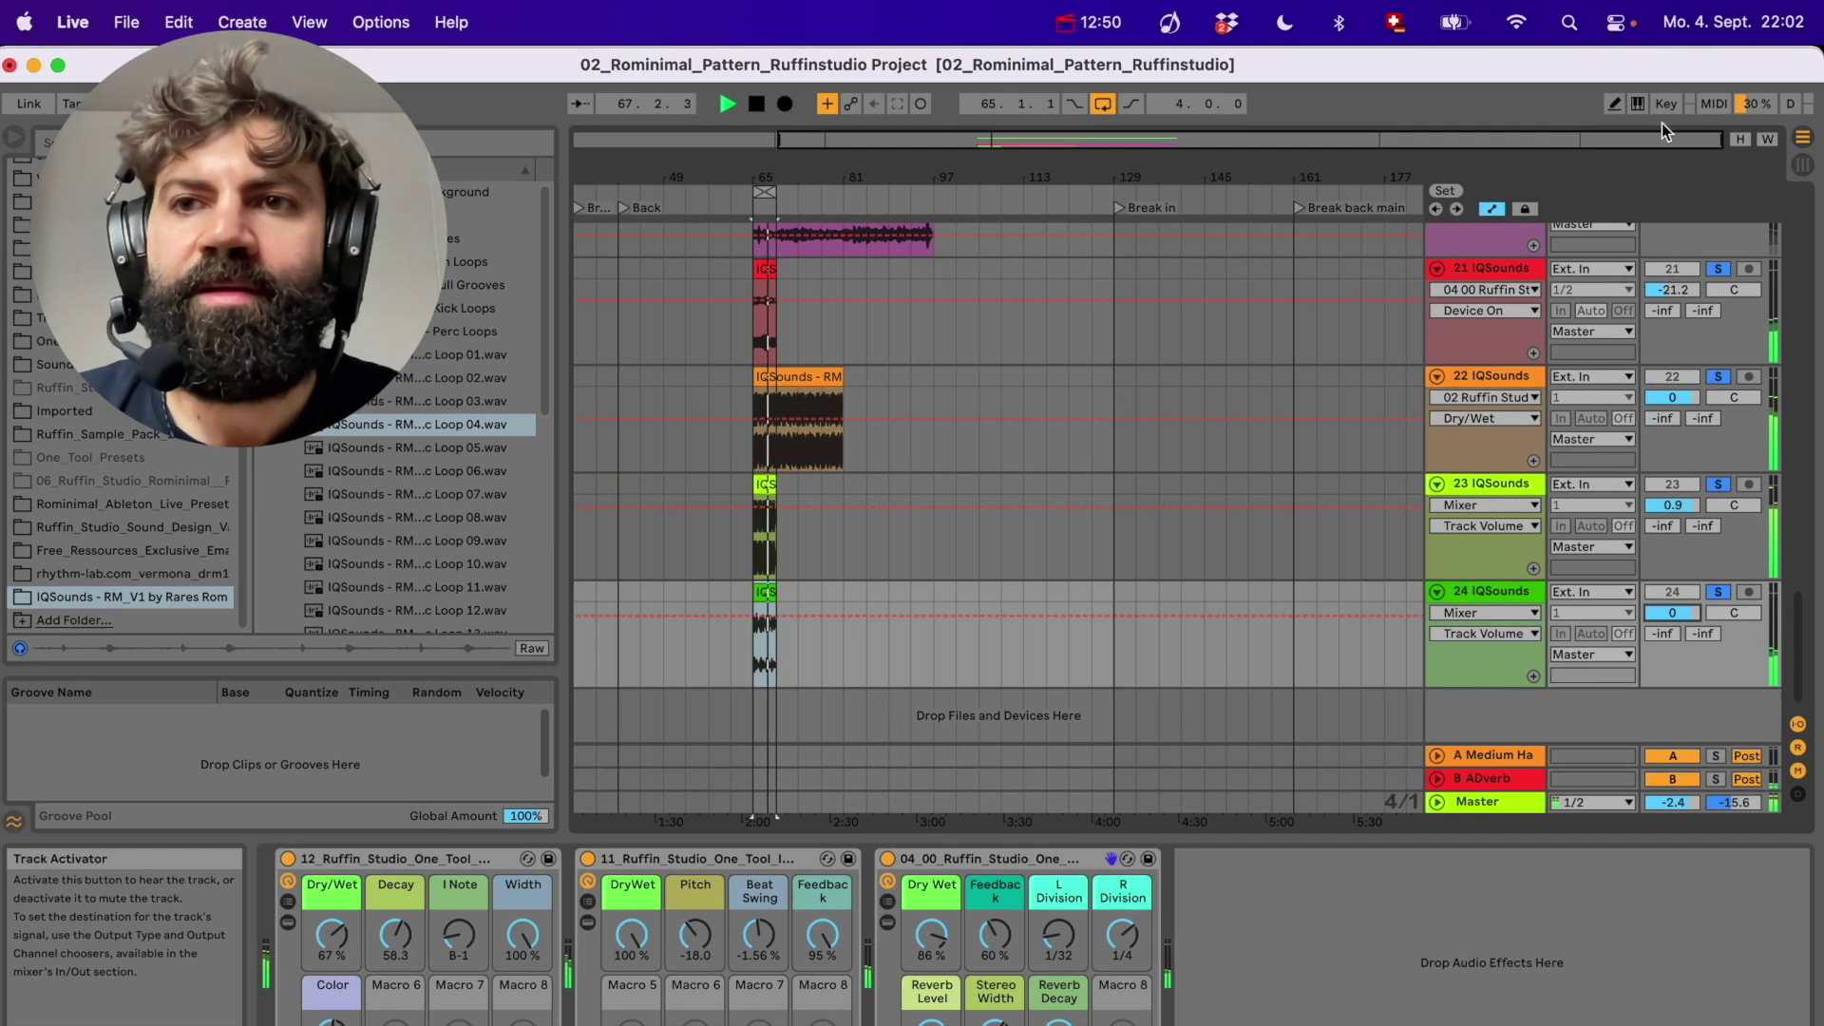
Map the M key to the One Tool racks' on/off switches and toggle the racks during playback
left_click(1667, 104)
key("super+k")
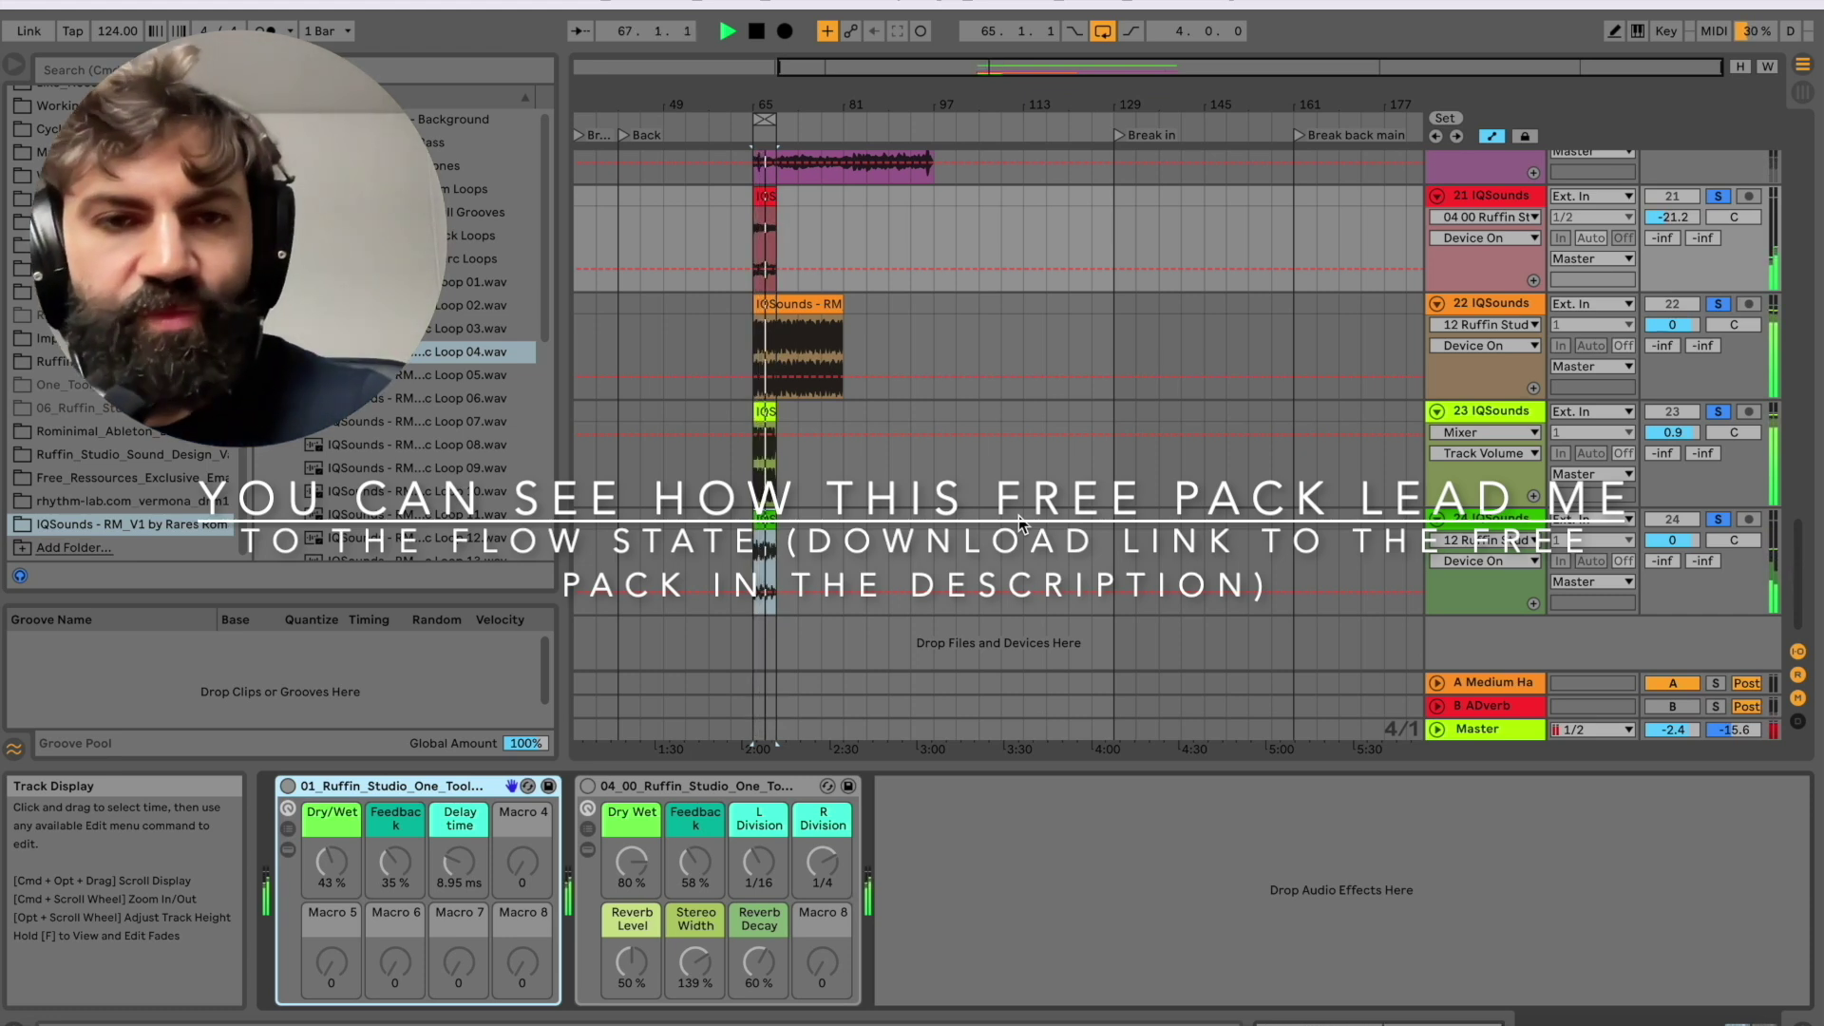
key("m")
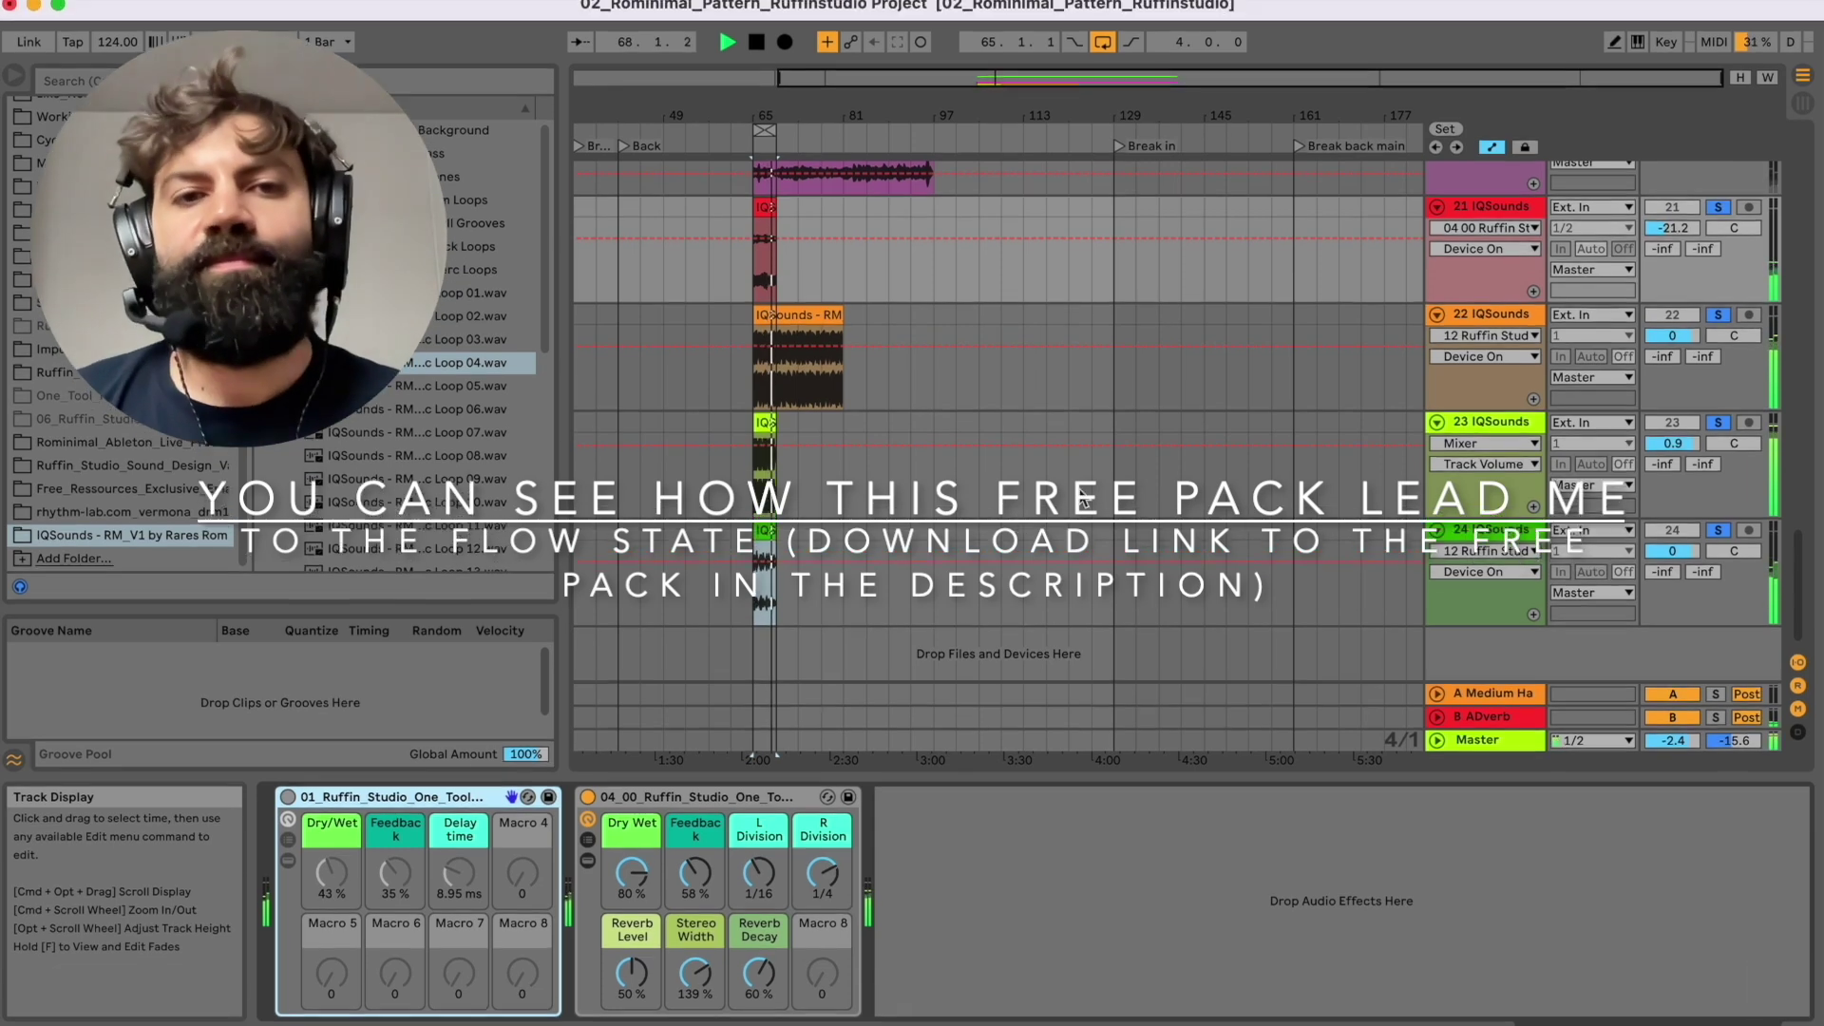
key("space")
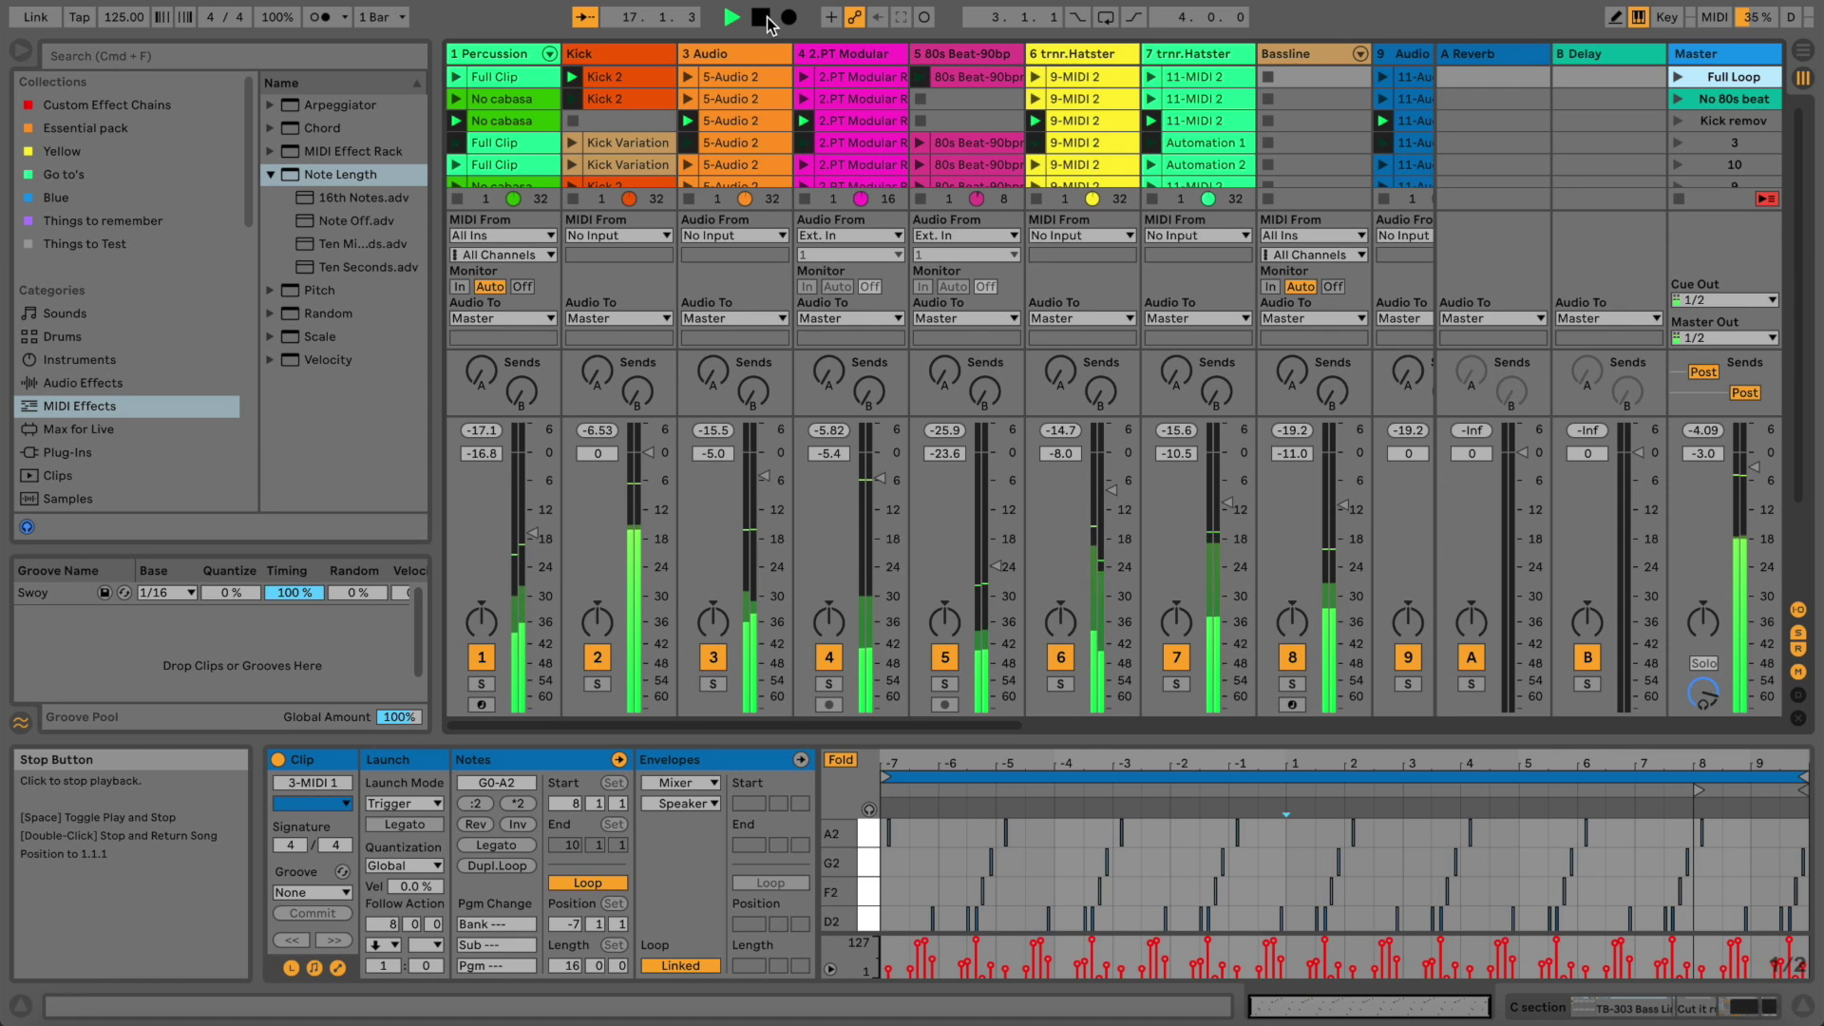
Stop the session playback and start recording the scene progression into the empty Arrangement from bar 1
key("space")
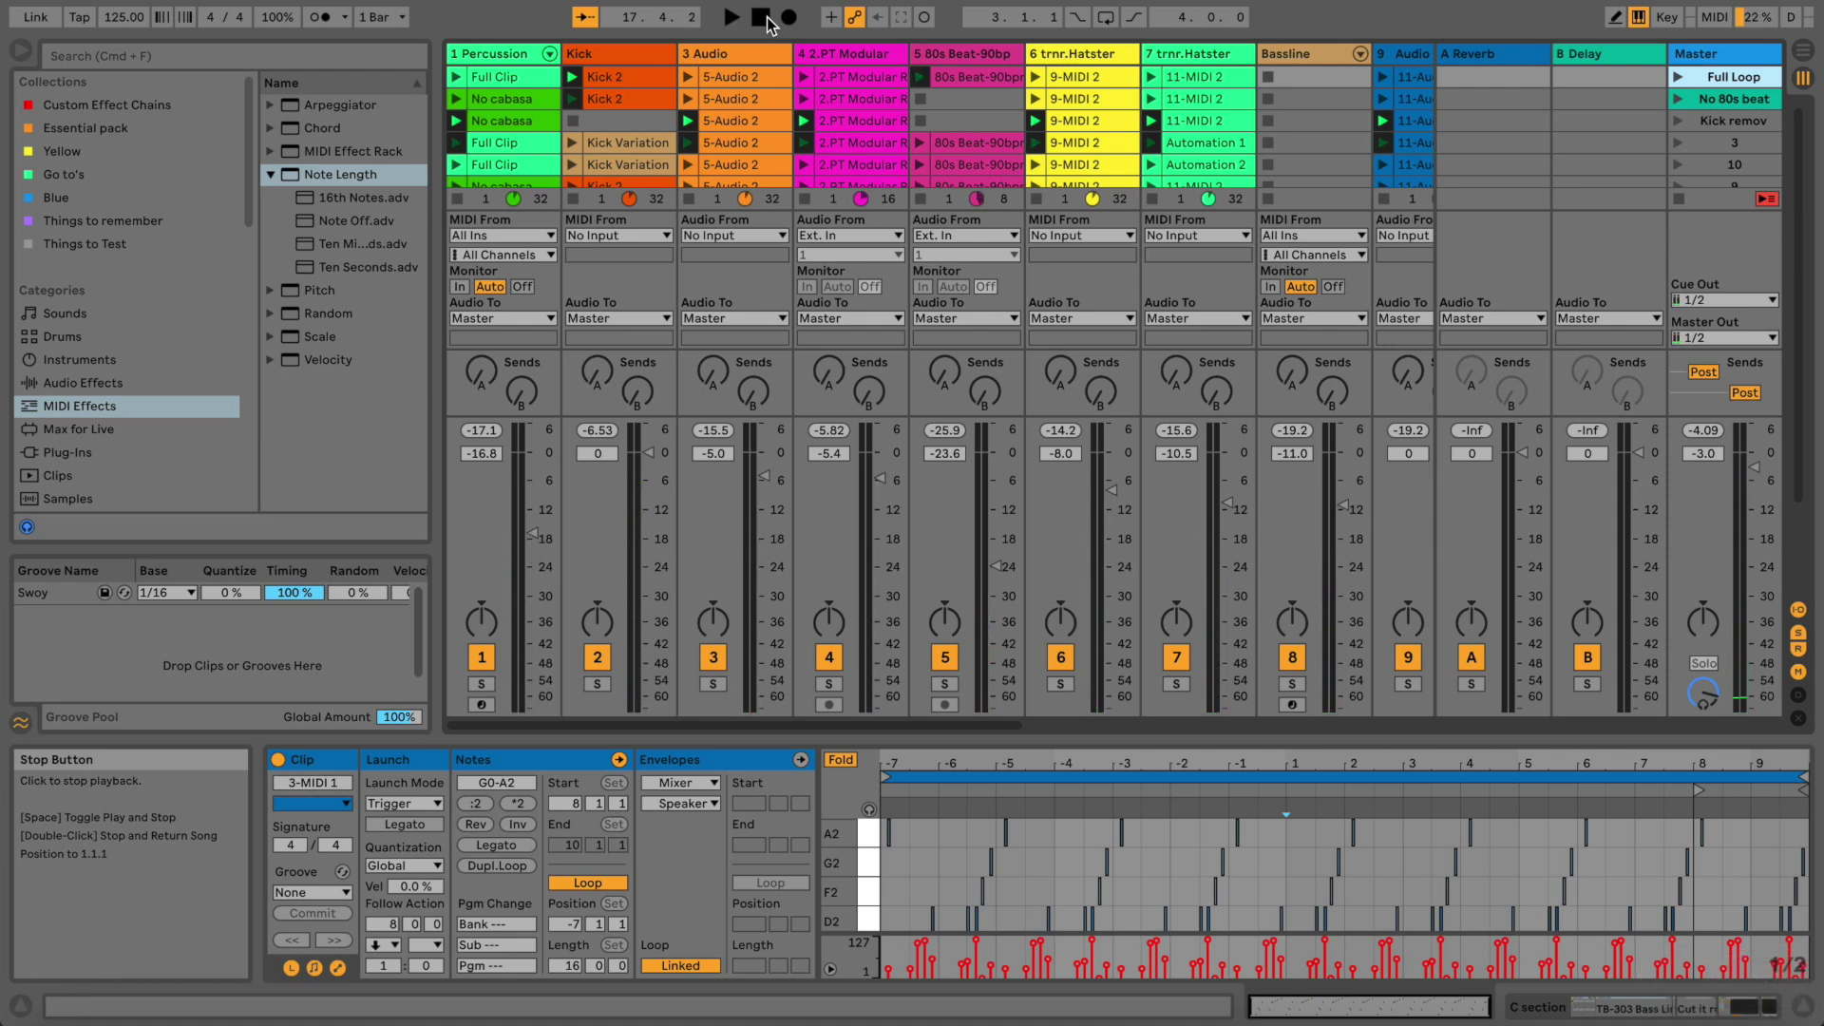
key("XF86AudioMute")
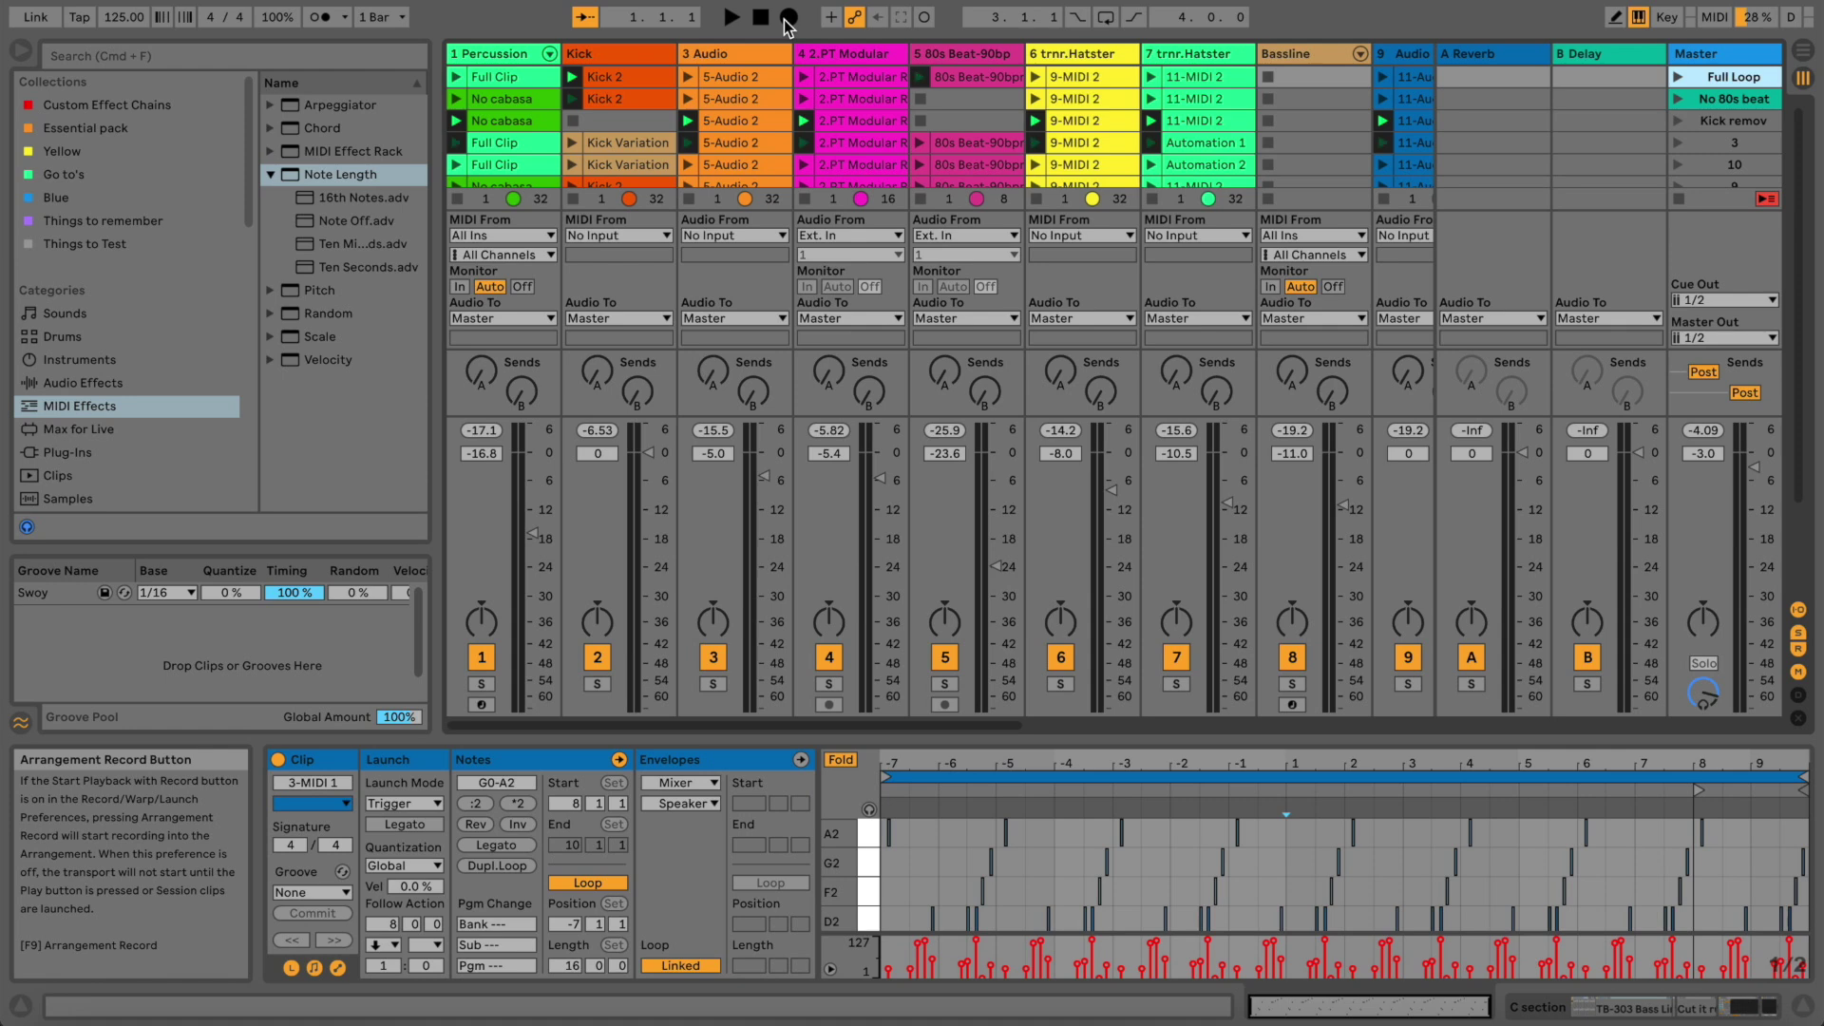
key("Tab")
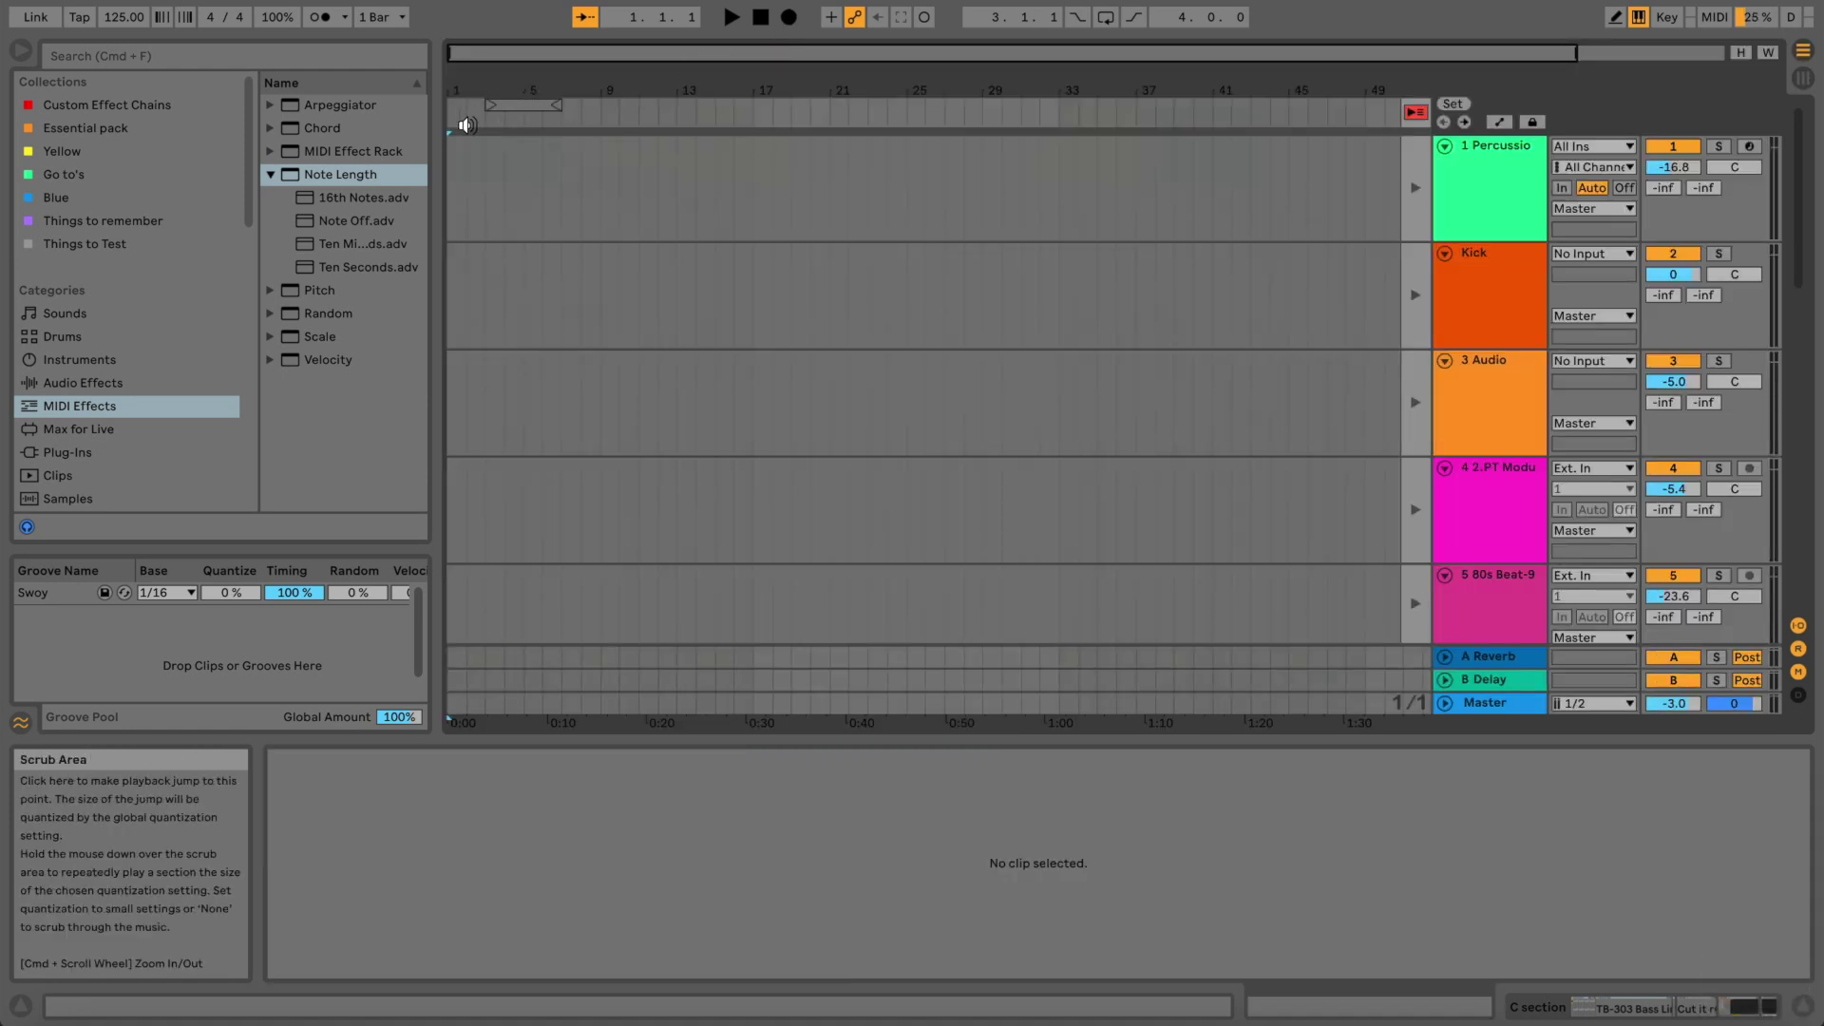
left_click(786, 19)
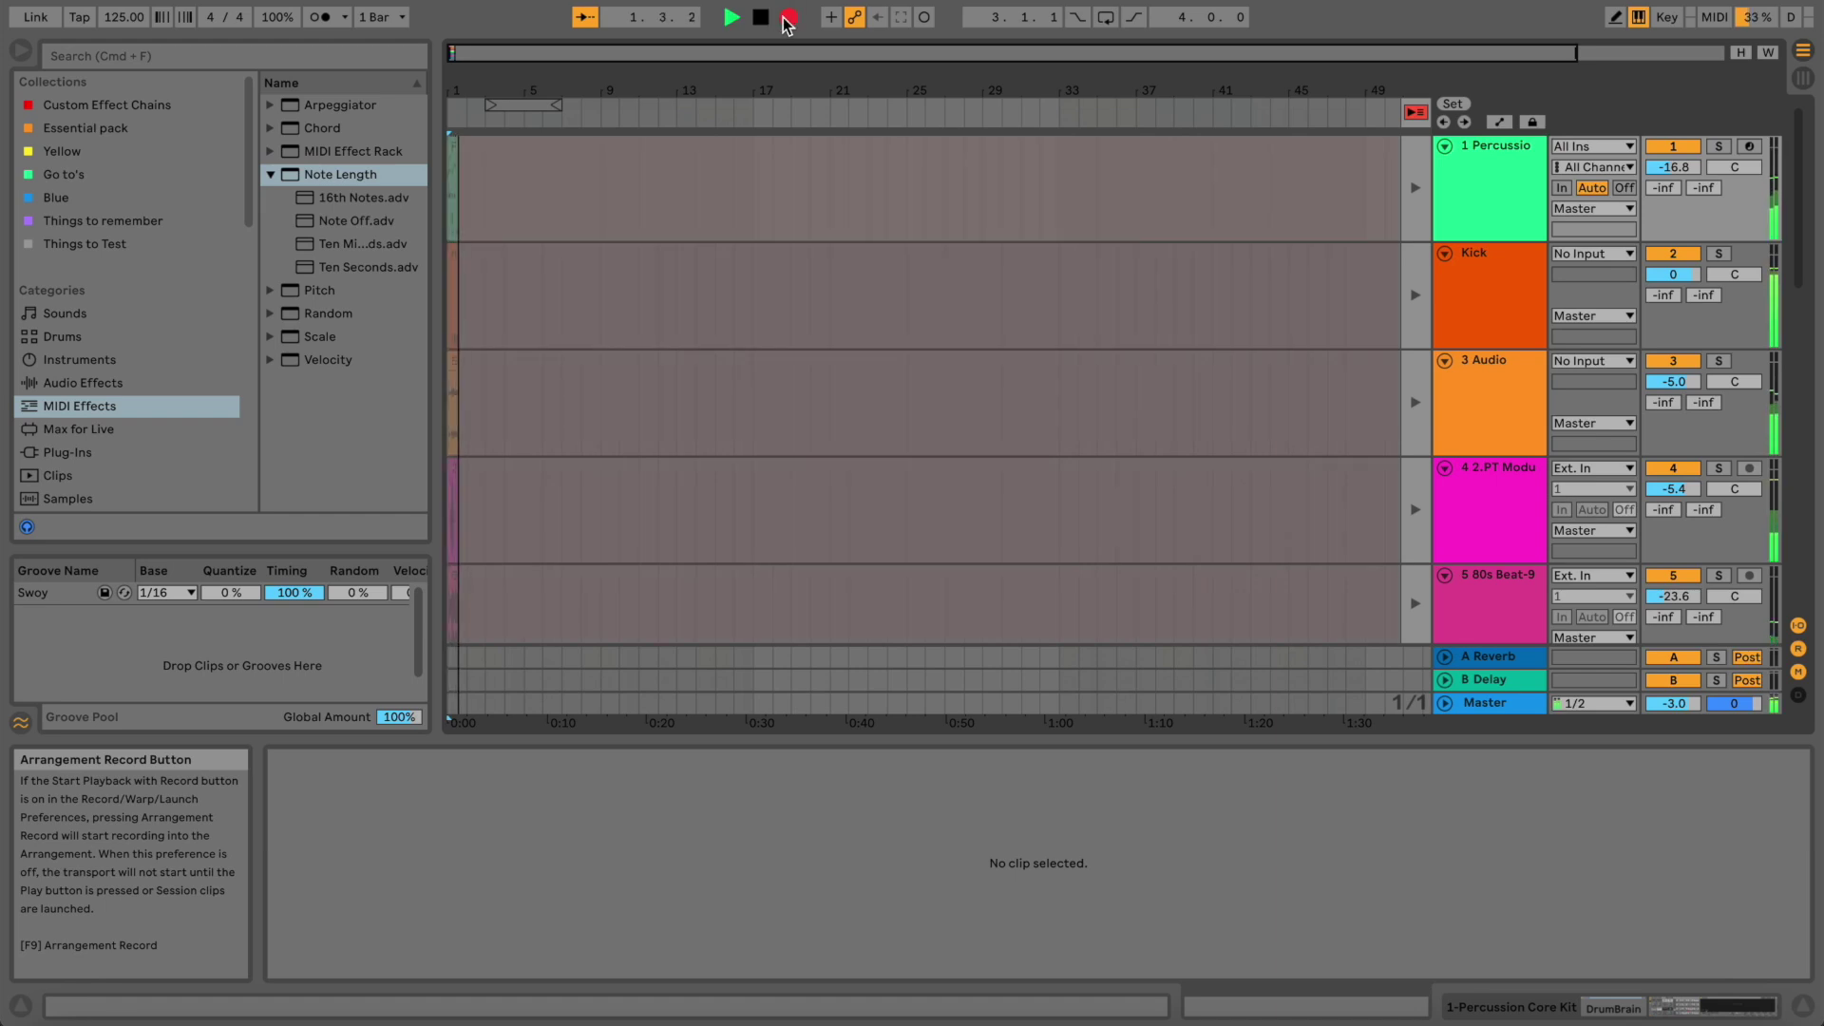
Watch the clips advance in Session View and check them being recorded along the Arrangement timeline
key("Tab")
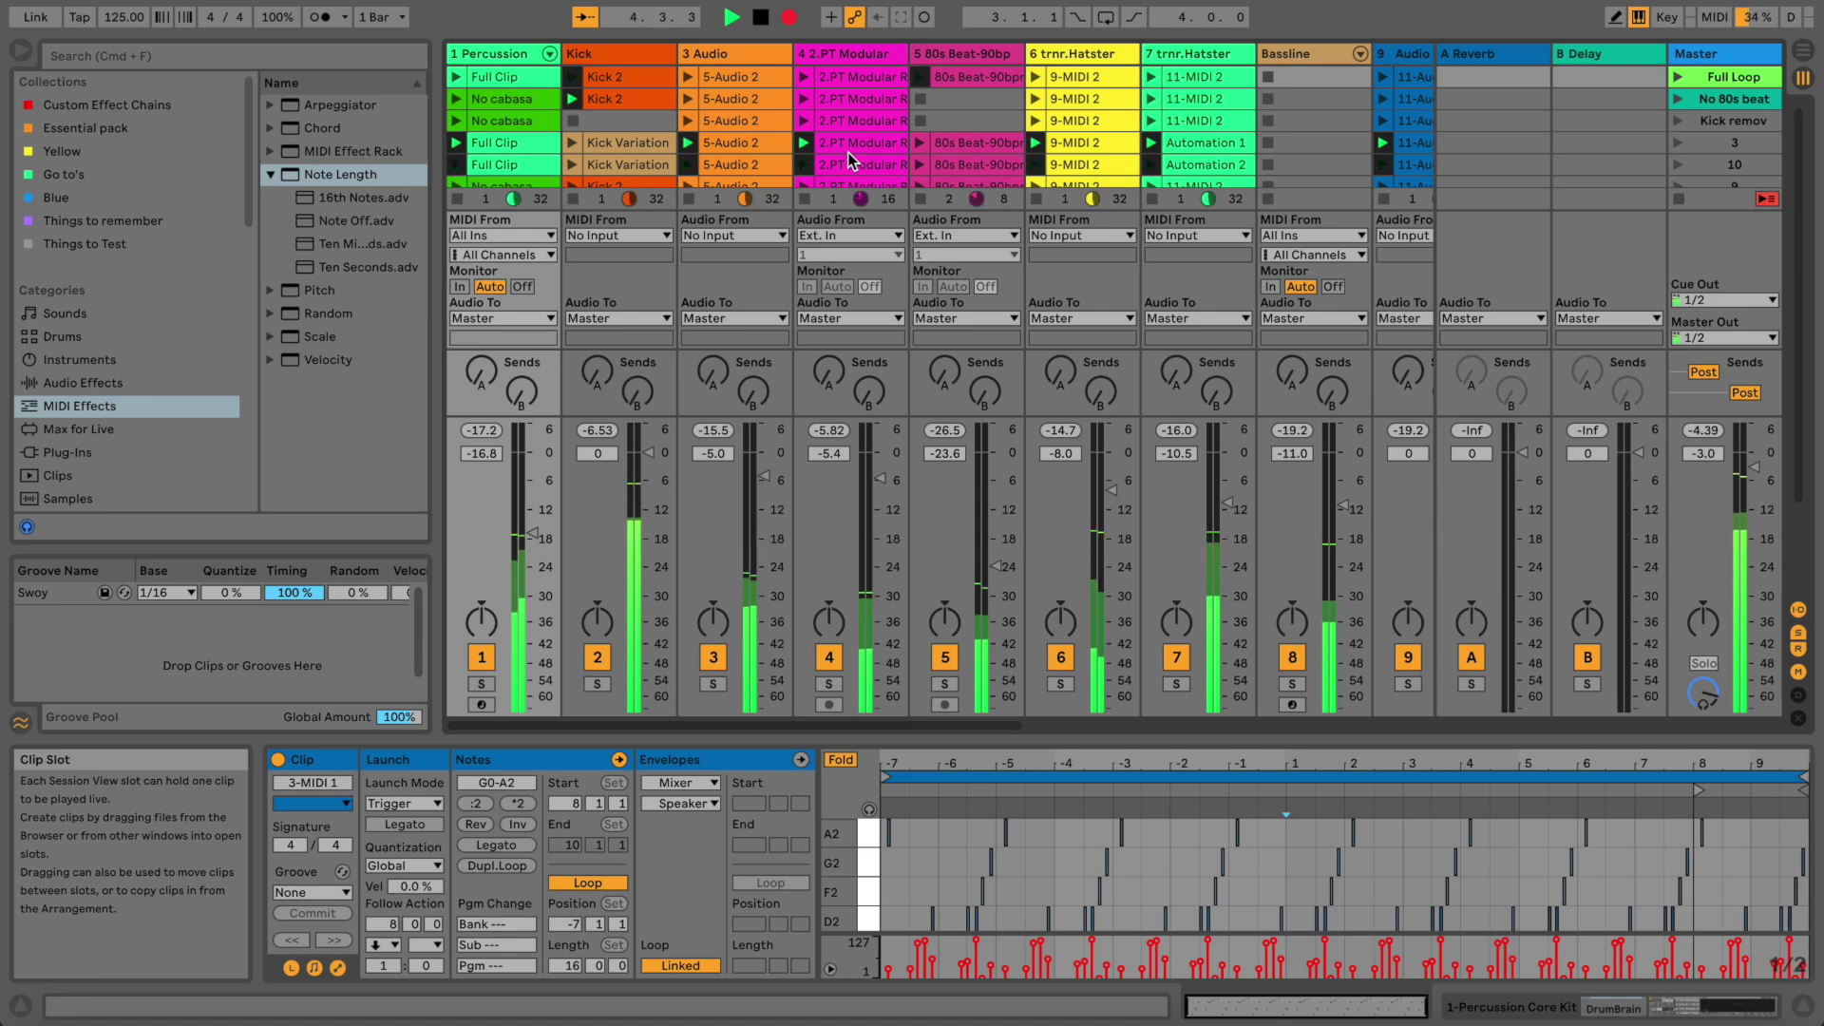
key("XF86AudioLowerVolume")
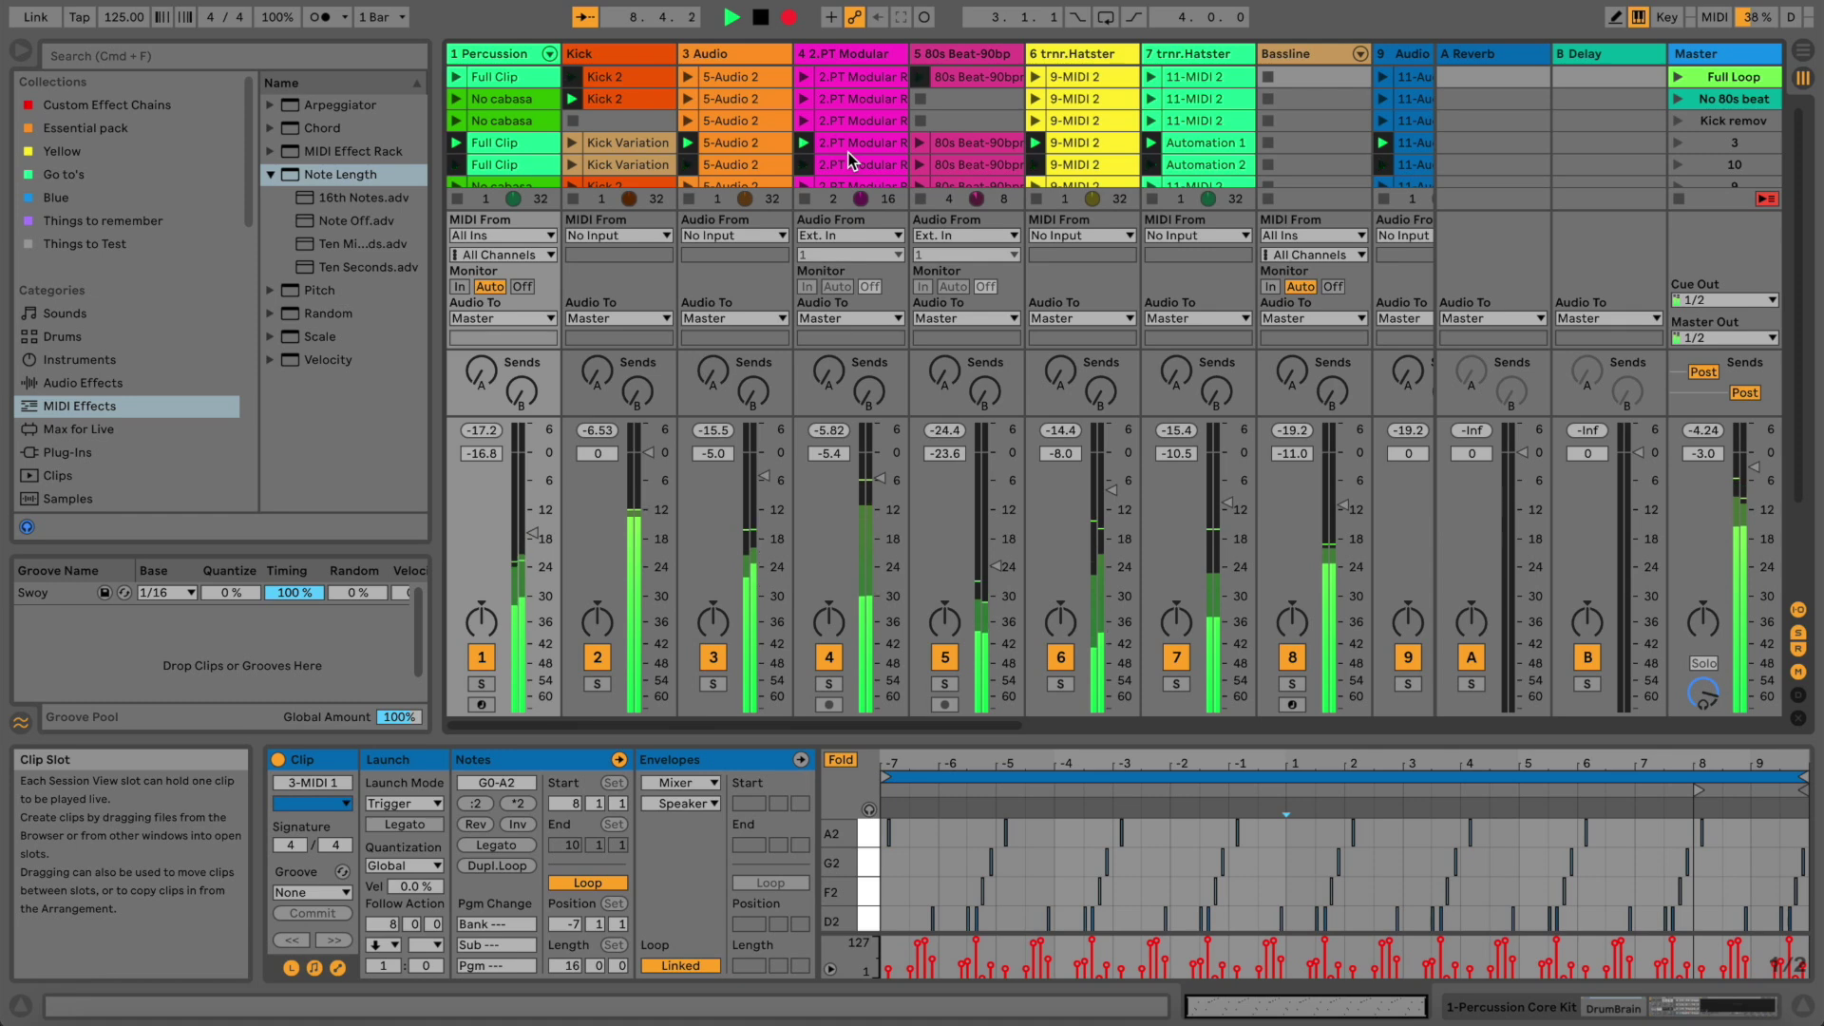
key("Tab")
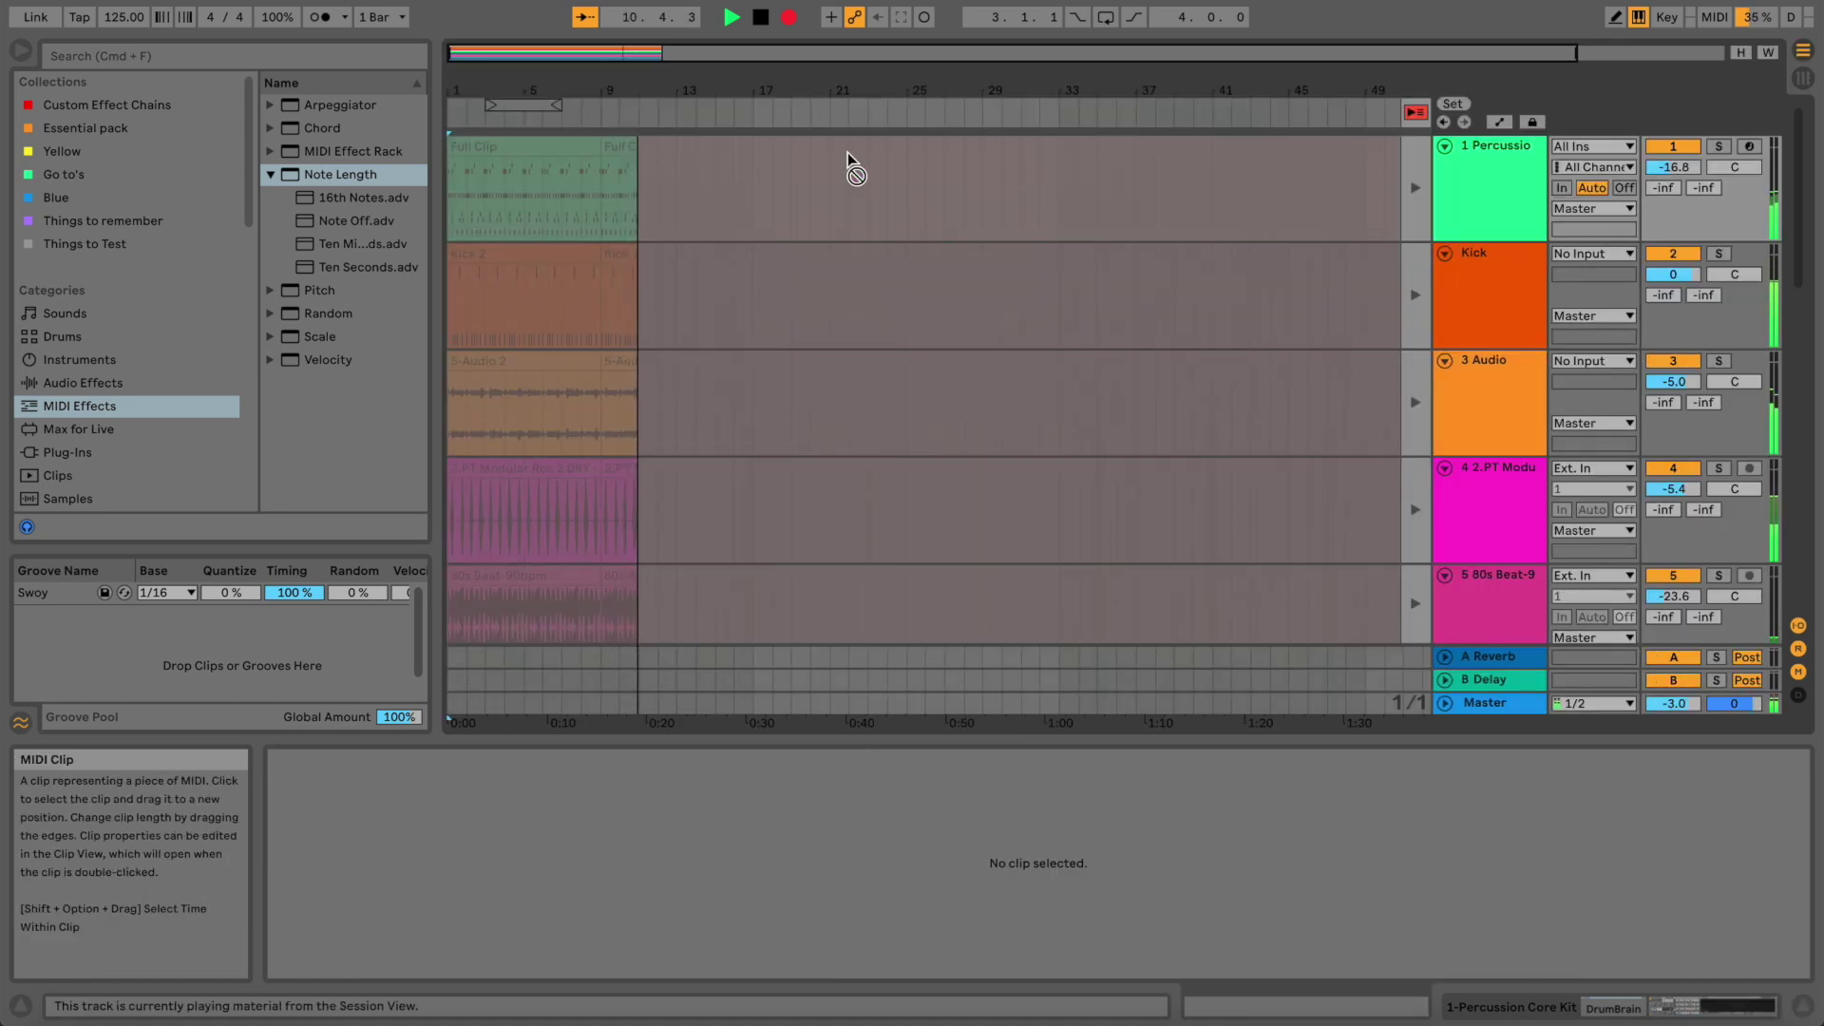
key("Tab")
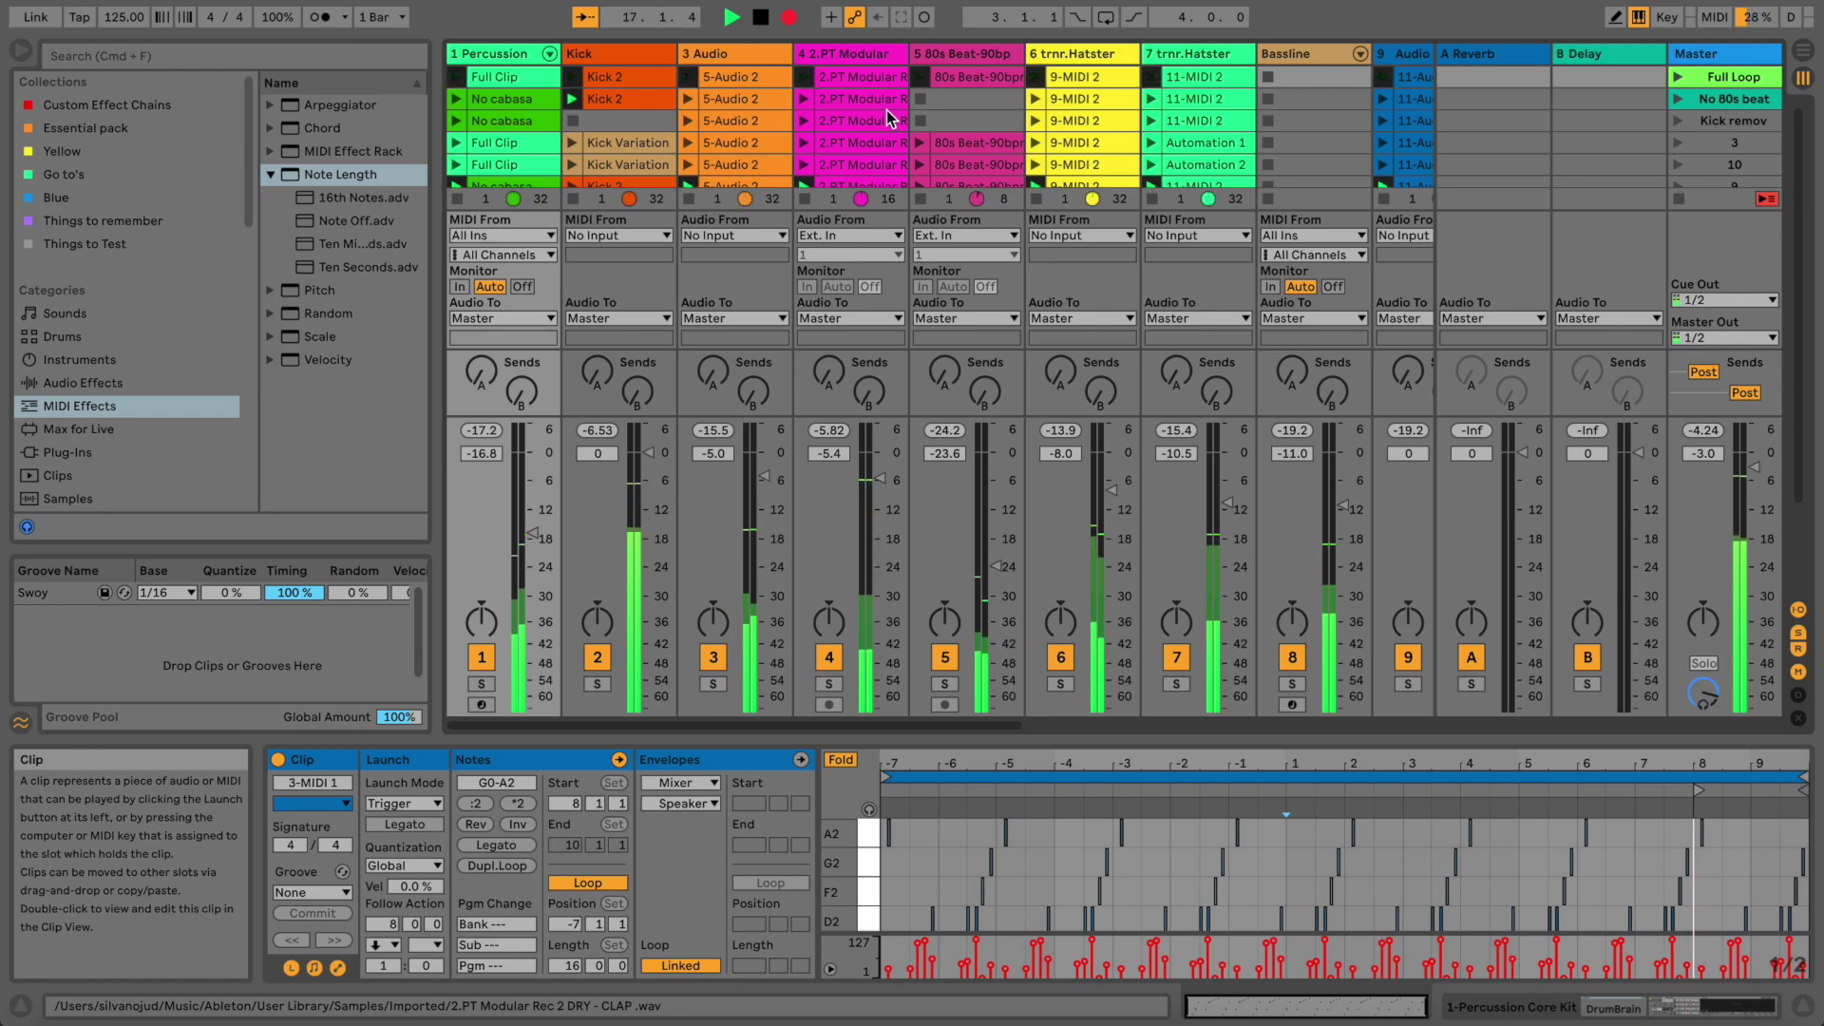
key("Tab")
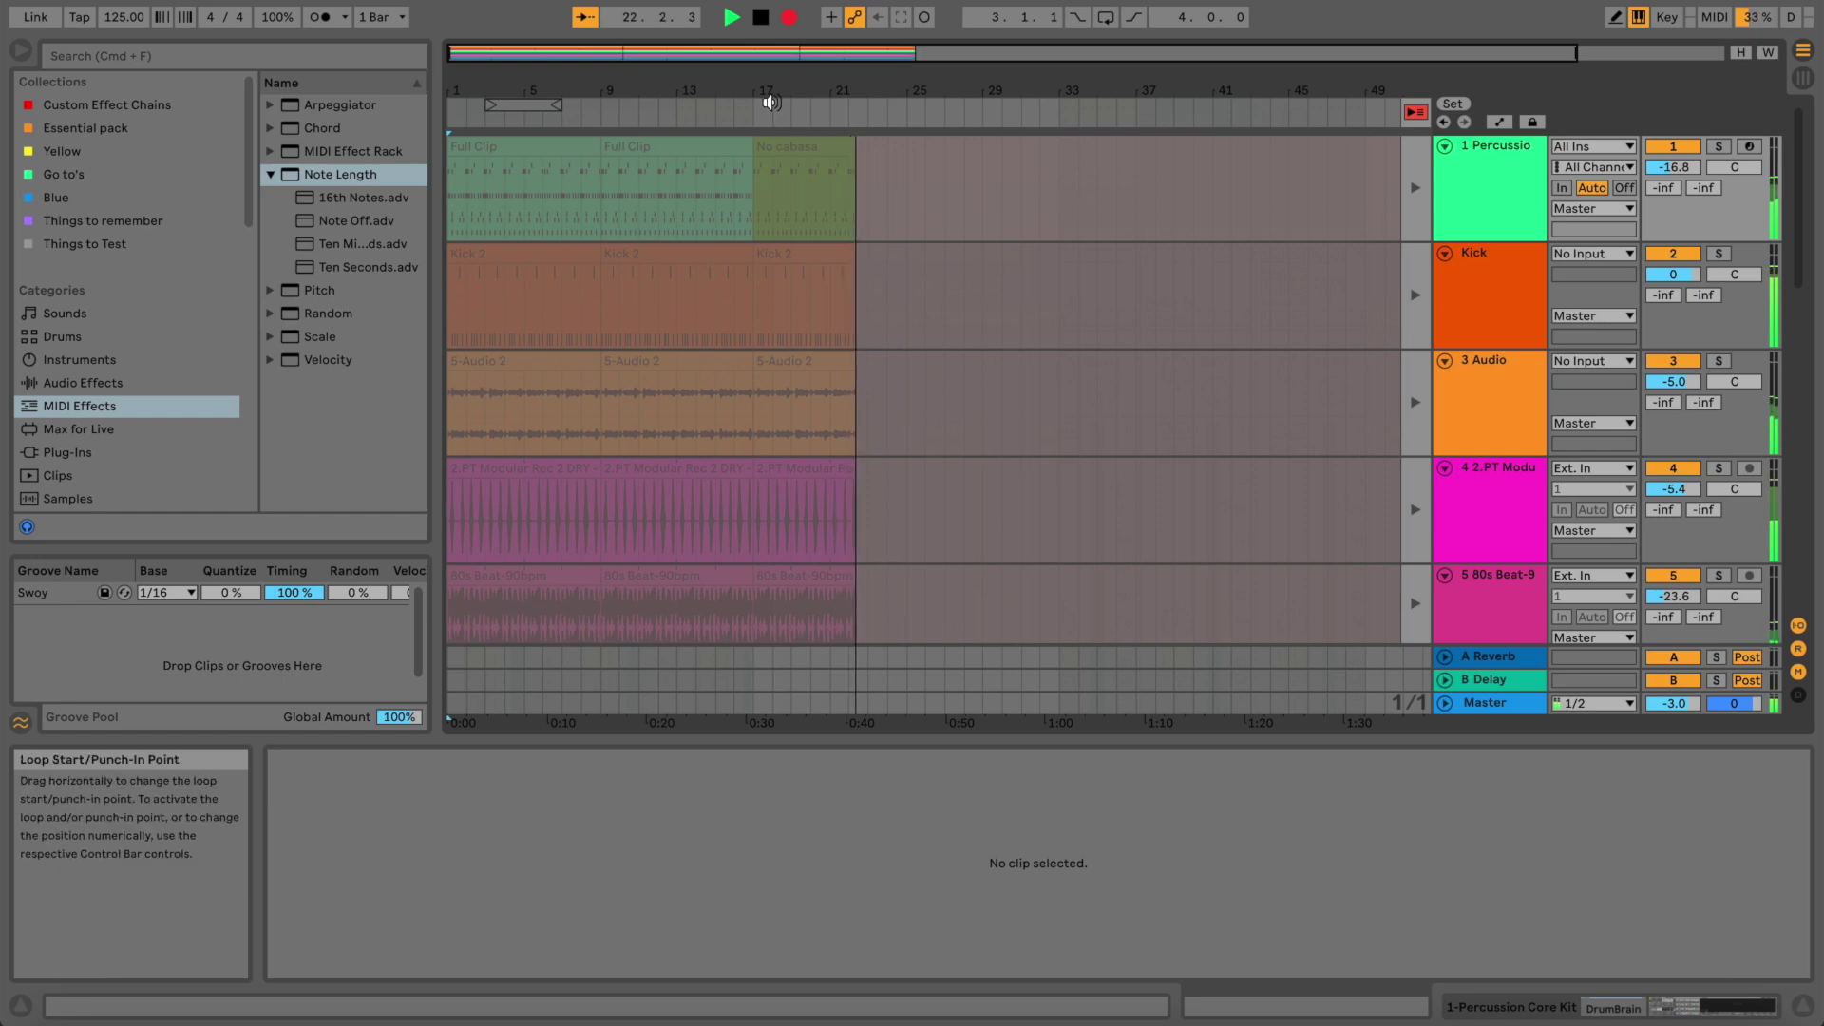
left_click_drag(771, 92, 737, 92)
Mute and unmute the system sound and adjust its output volume while the recording continues
key("XF86AudioMute")
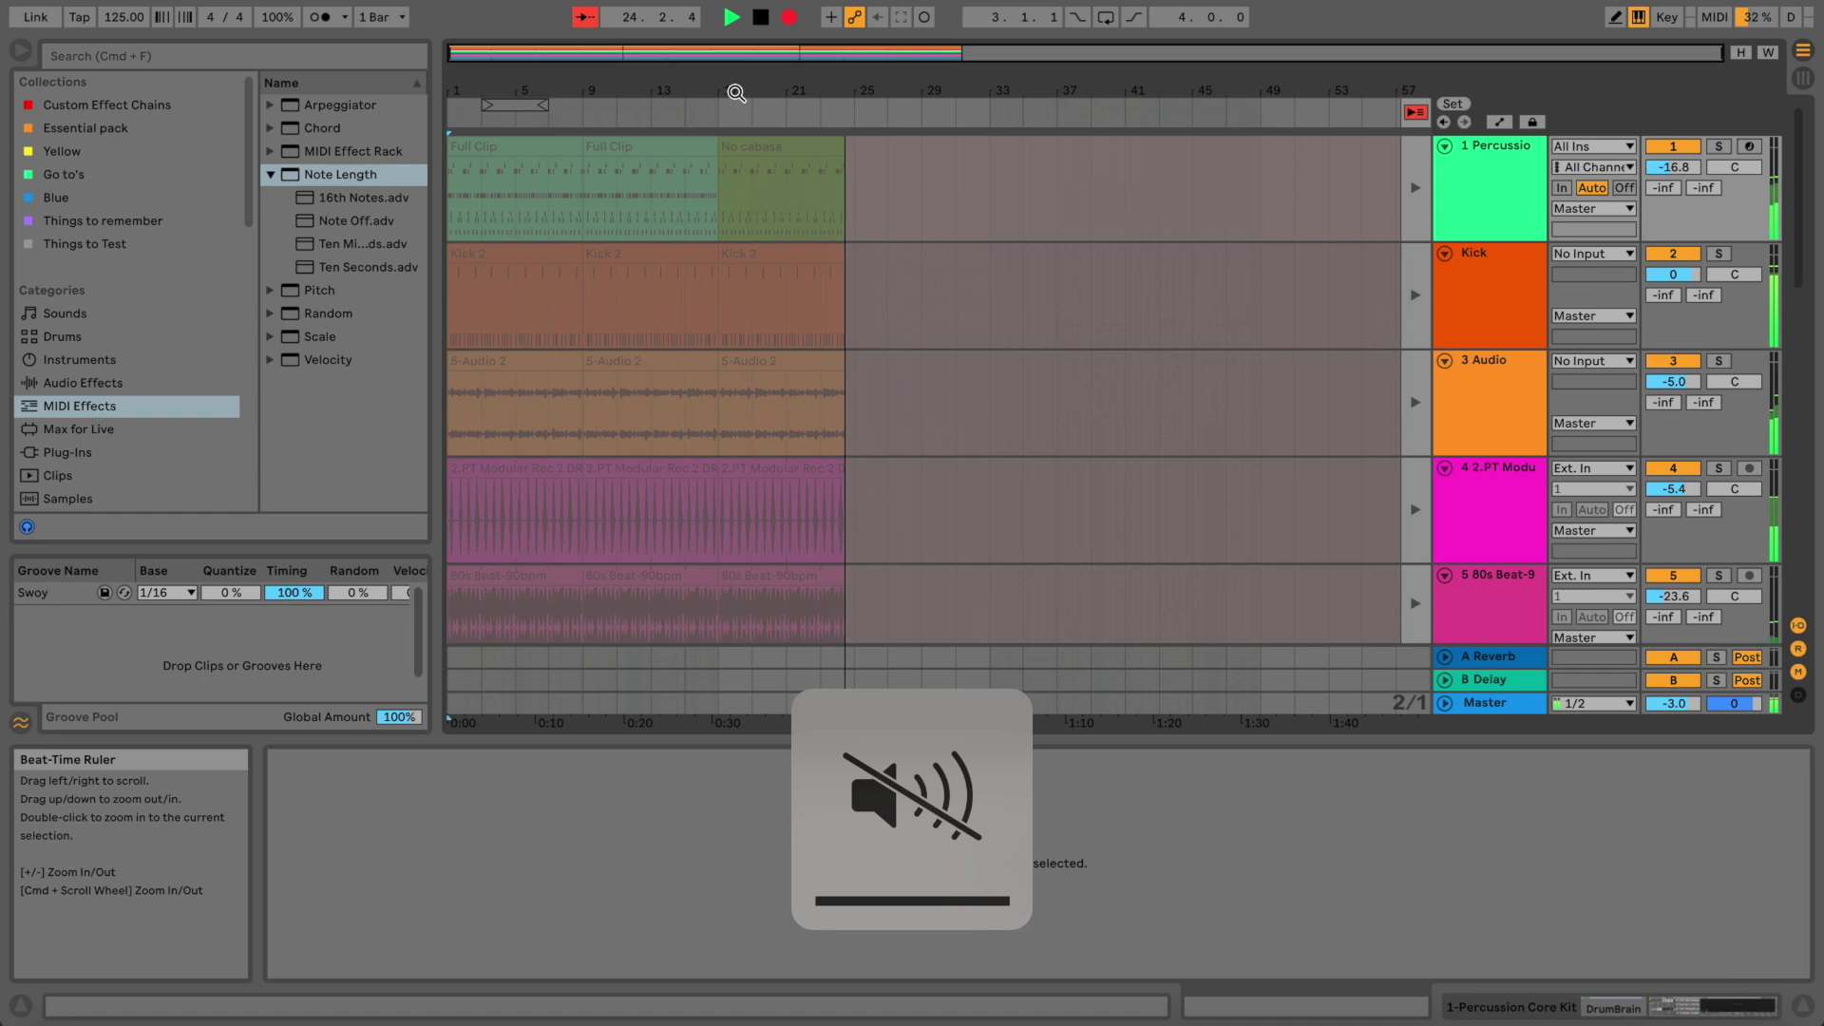
key("XF86AudioMute")
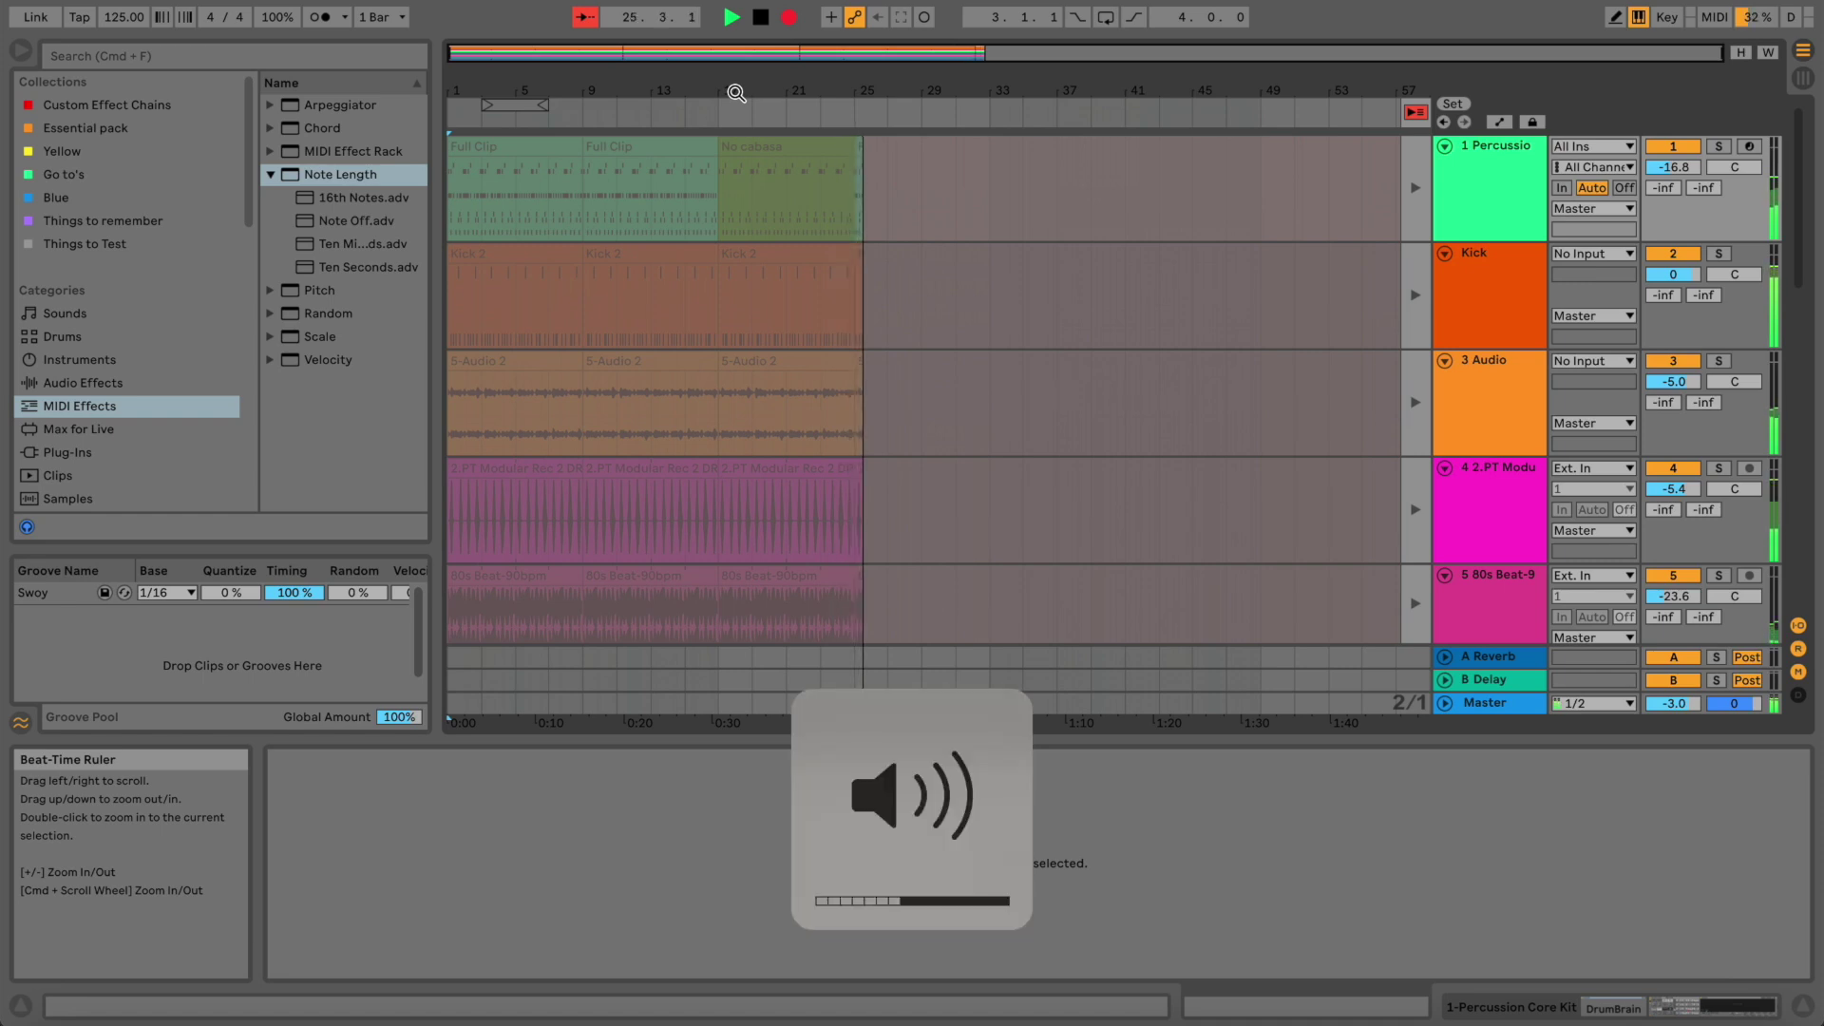
key("XF86AudioMute")
key("XF86AudioMute")
key("XF86AudioRaiseVolume")
key("XF86AudioRaiseVolume")
key("XF86AudioRaiseVolume")
key("XF86AudioLowerVolume")
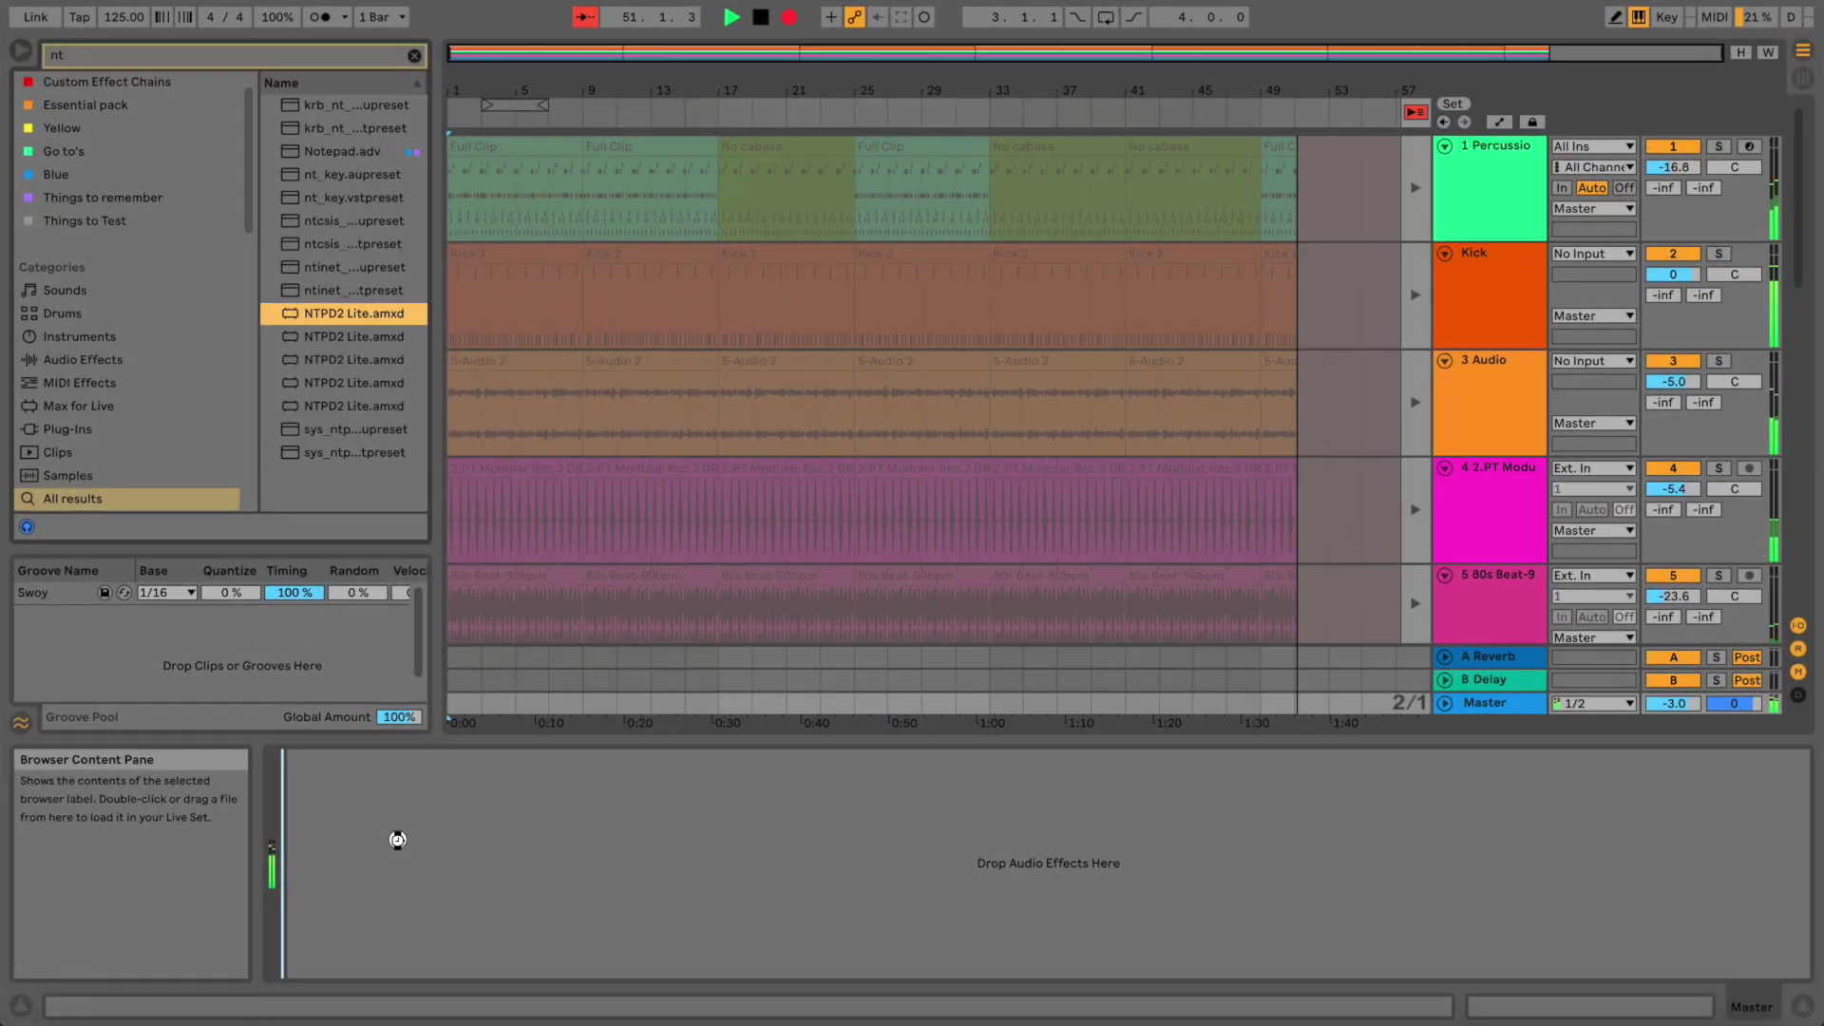
Load the NTPD2 Lite notepad onto the Master track and write the heading "Actionsteps to improve my arrangemnt:"
left_click_drag(395, 836, 399, 838)
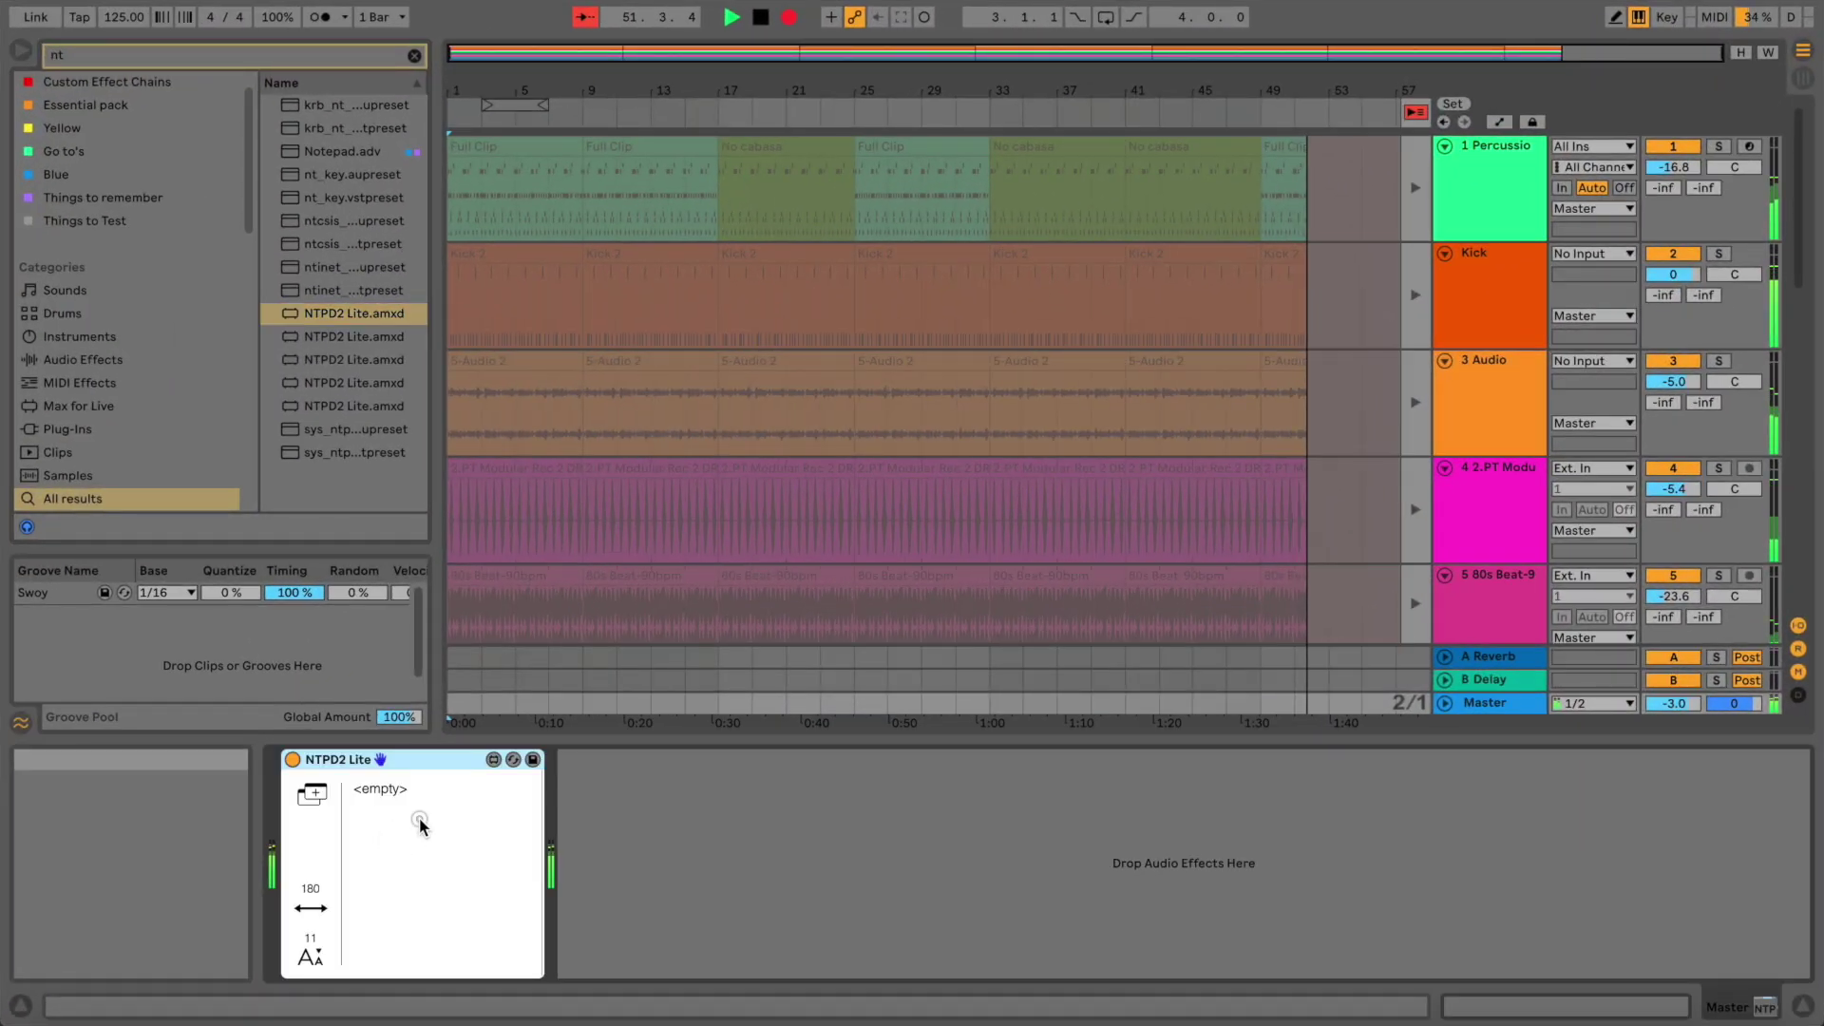
left_click(419, 818)
key("BackSpace")
type("Actionsteps to im")
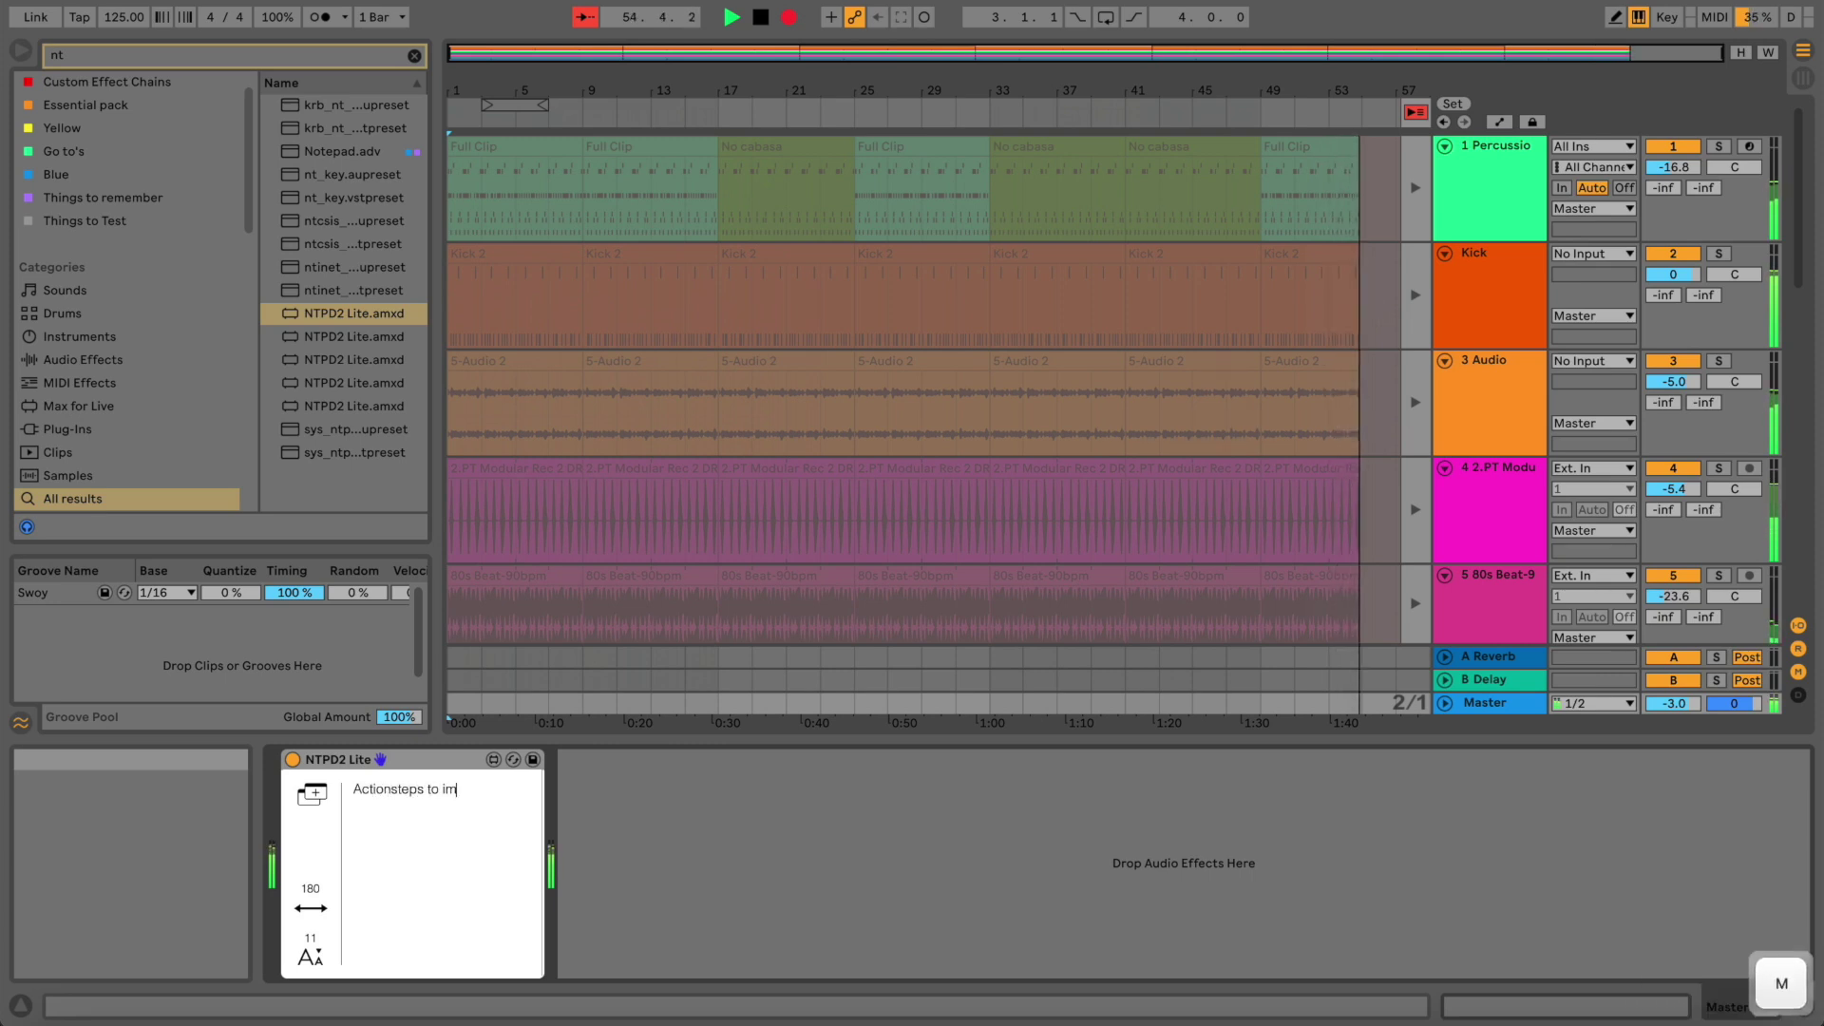
type("prove my a")
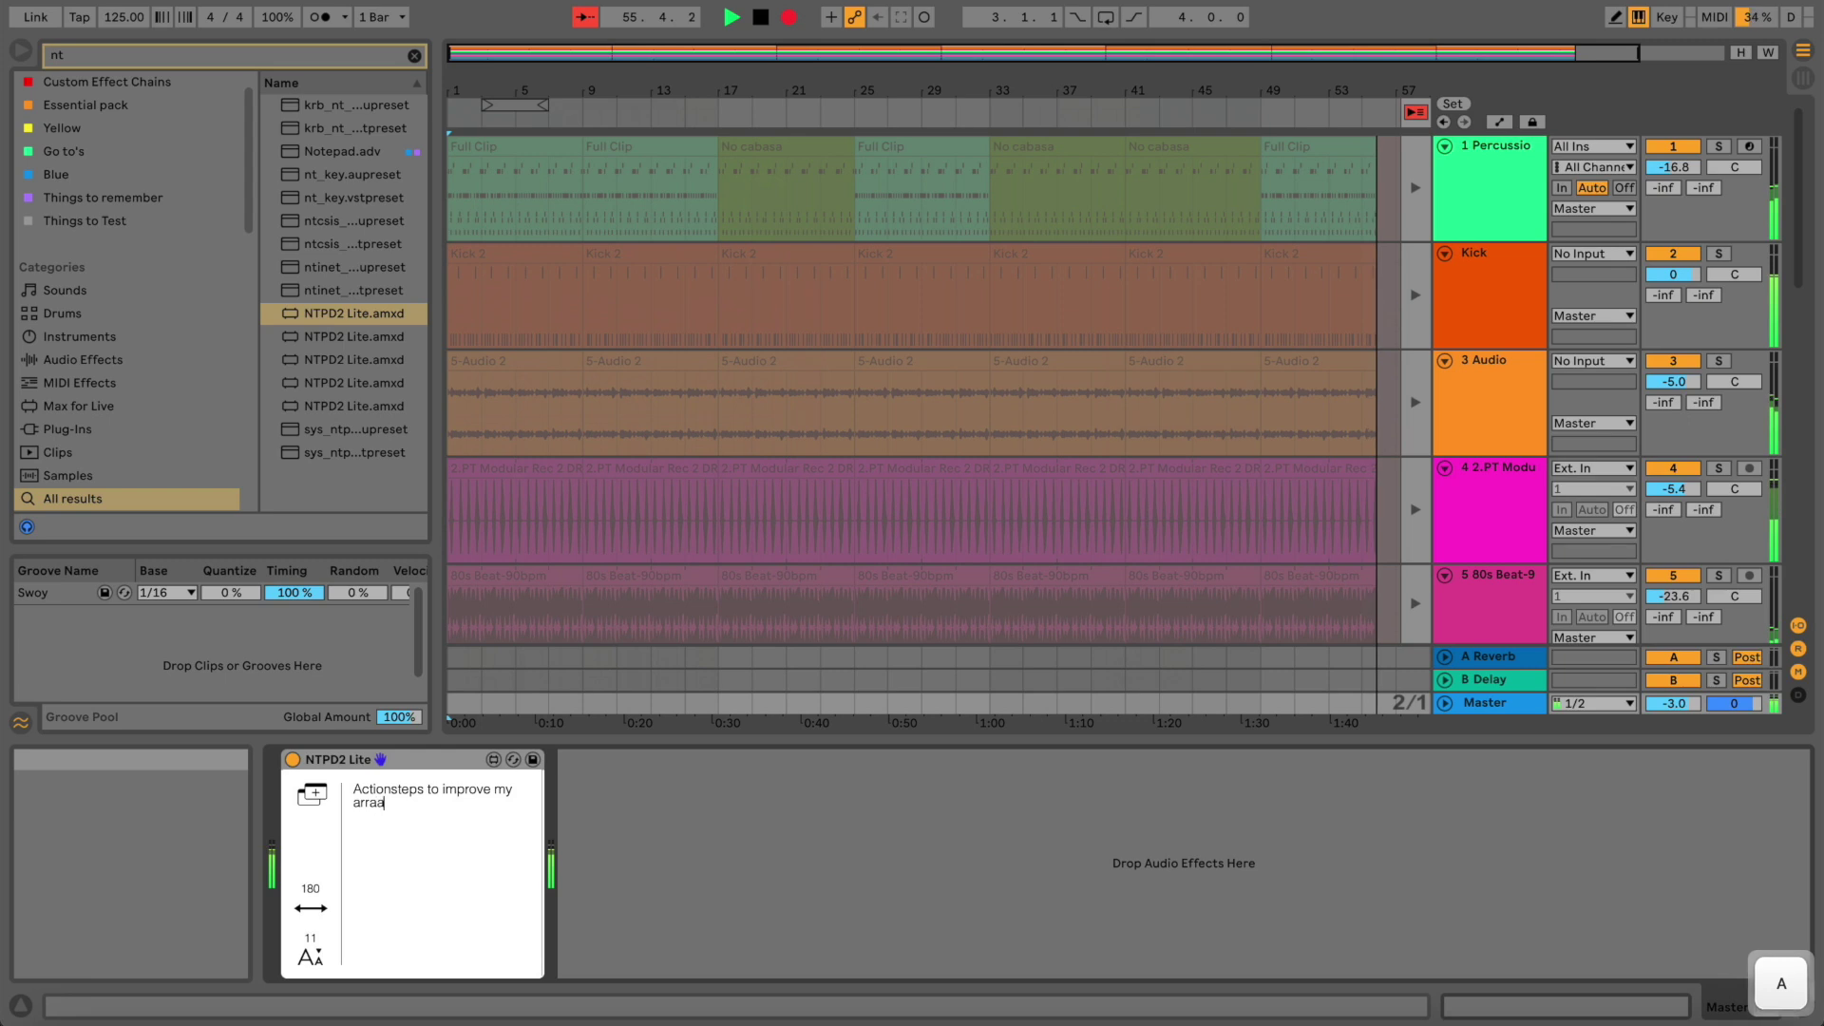
type("rrangemnt:")
key("Return")
key("Return")
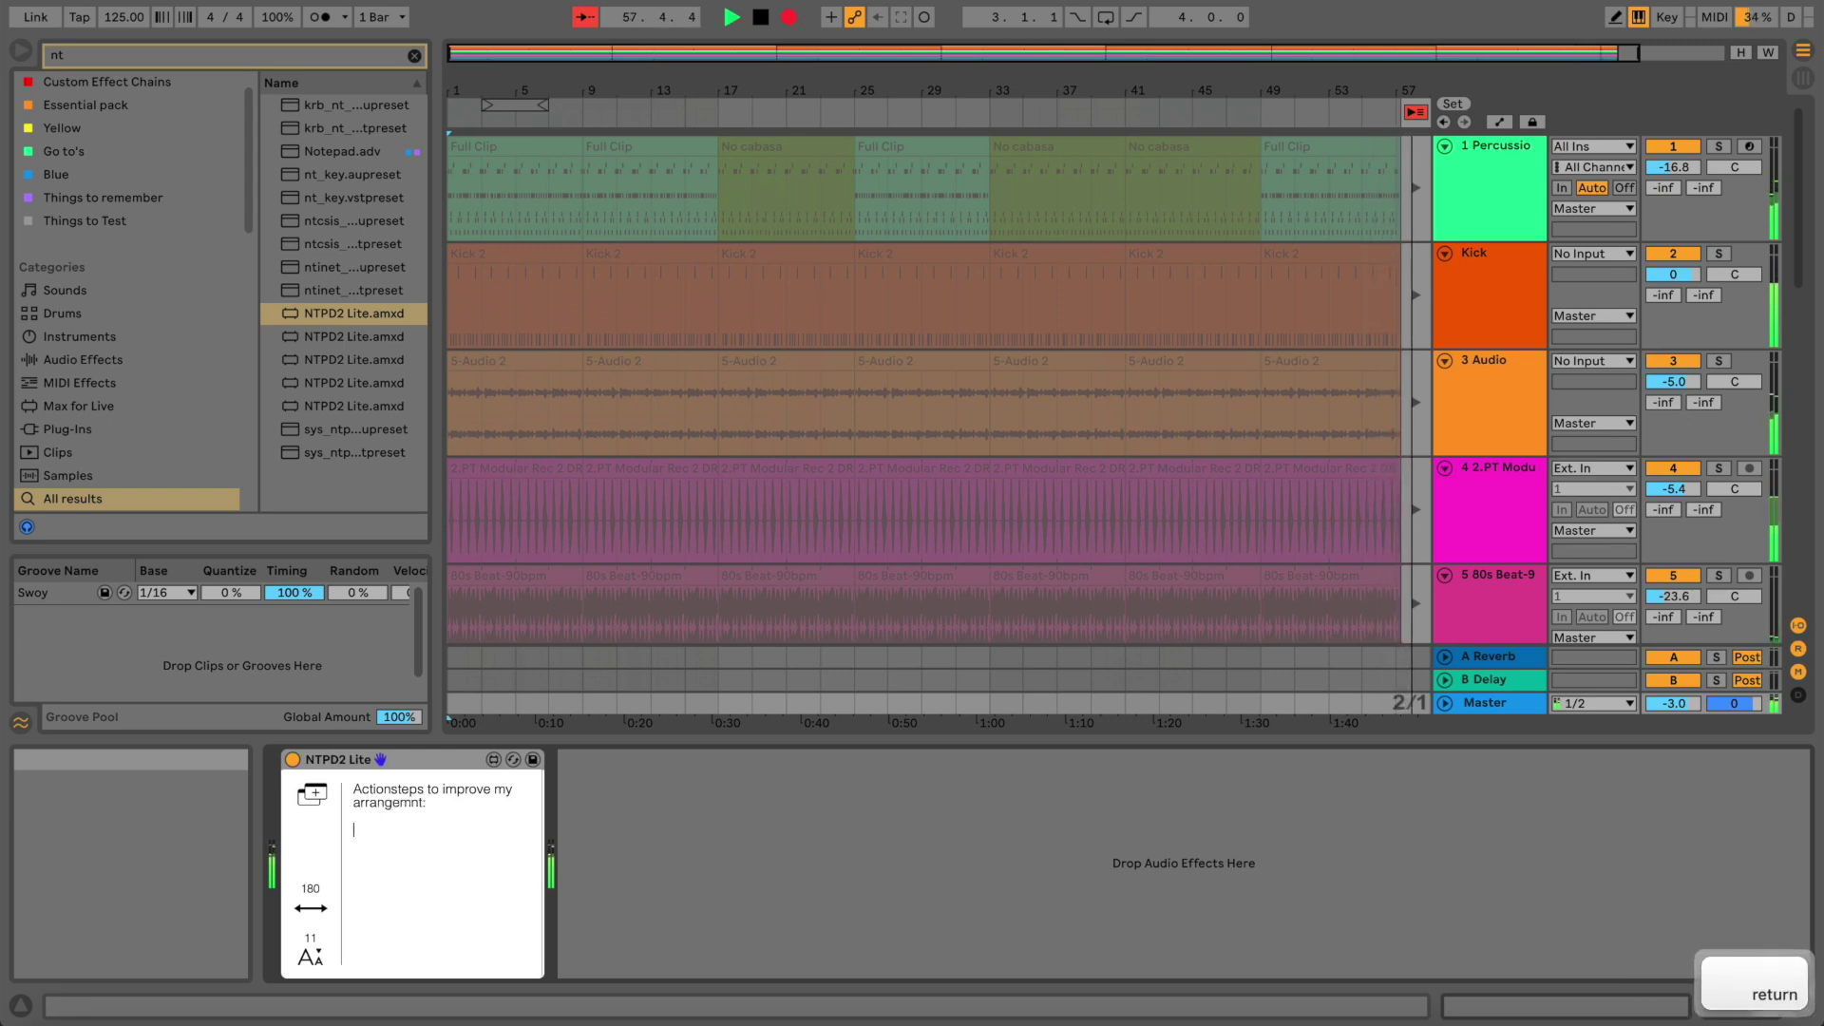
Add the first action step "1. around Bar what doi this...." to the notepad
type("1. arou")
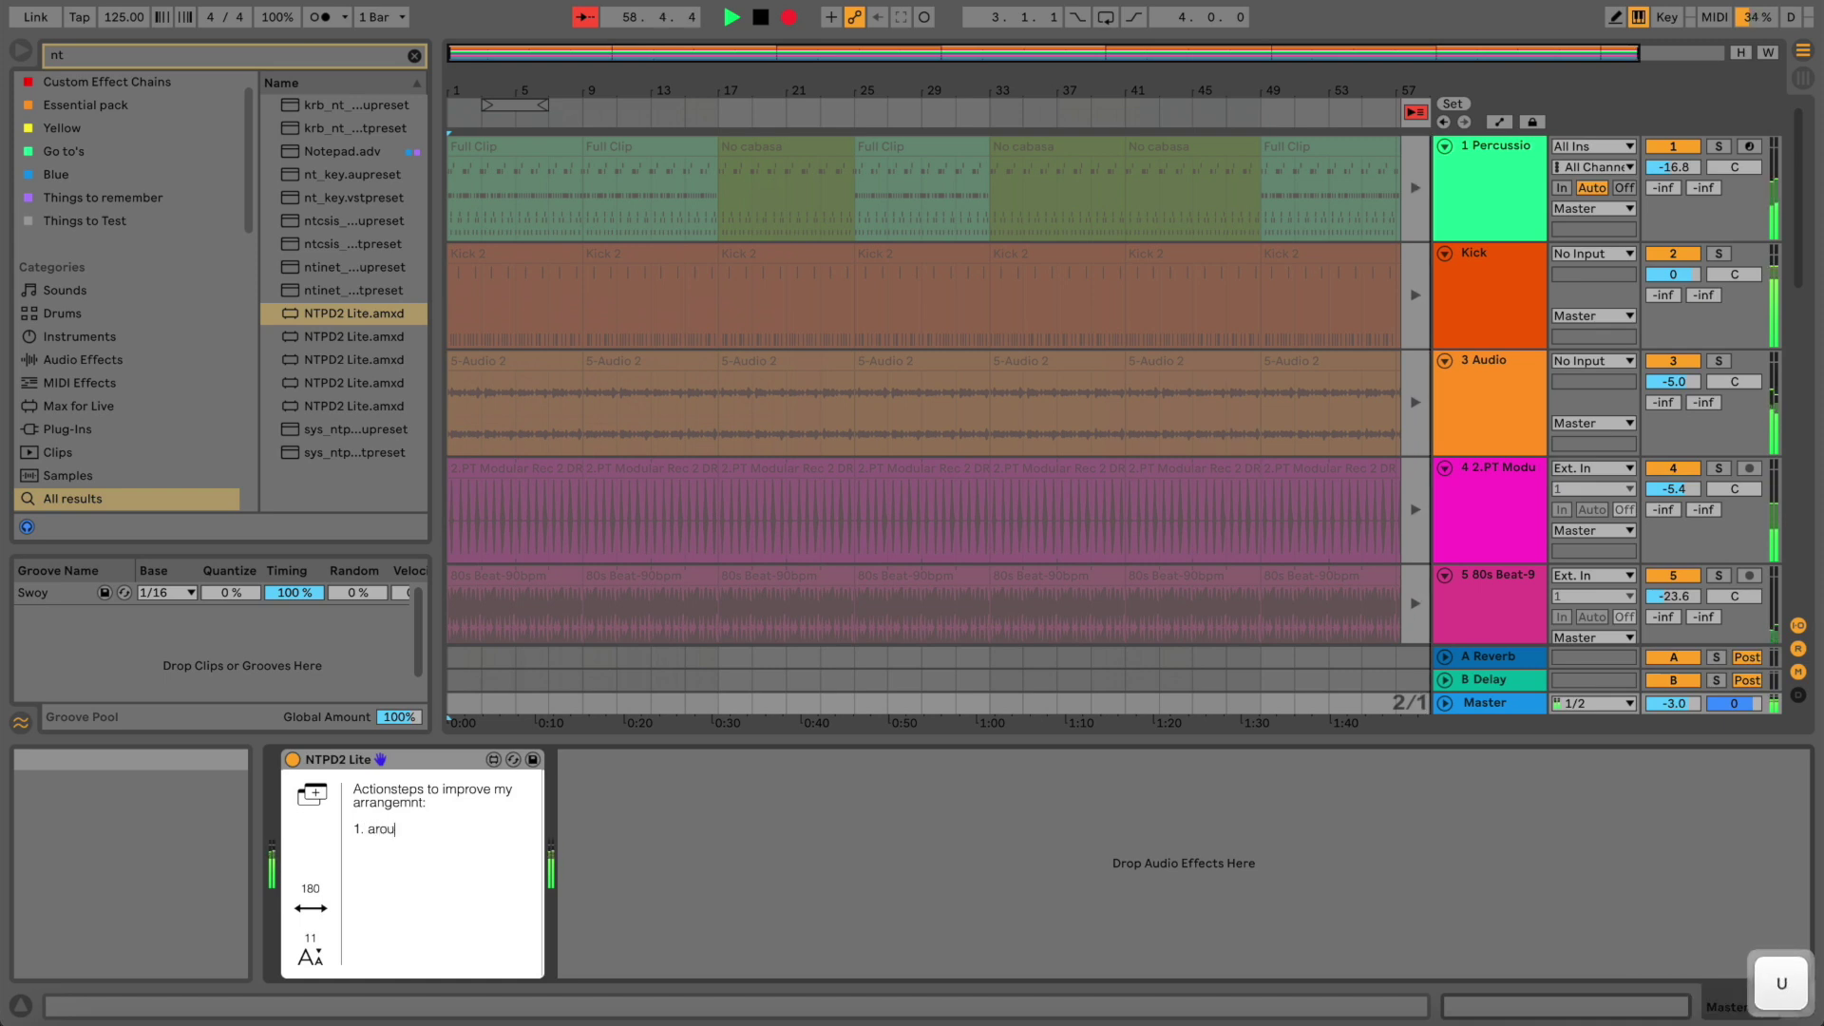
type("nd Bar what doi")
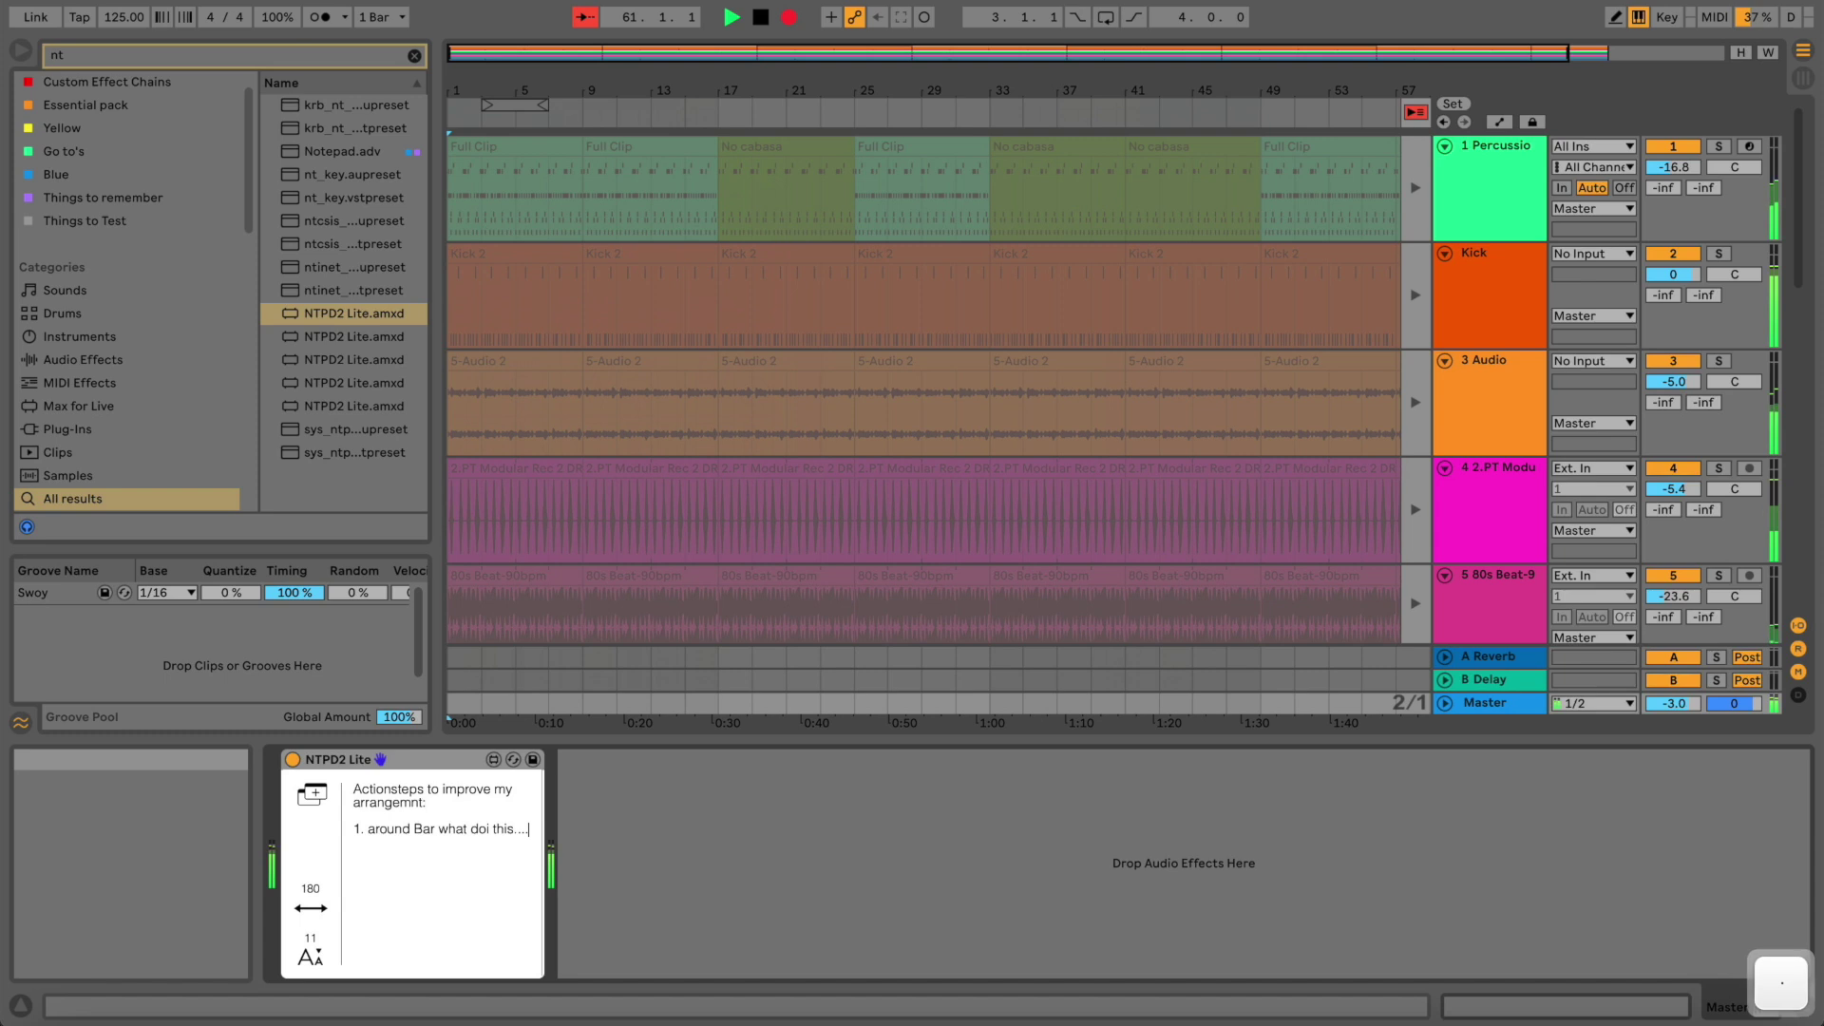
type(" this....")
key("Return")
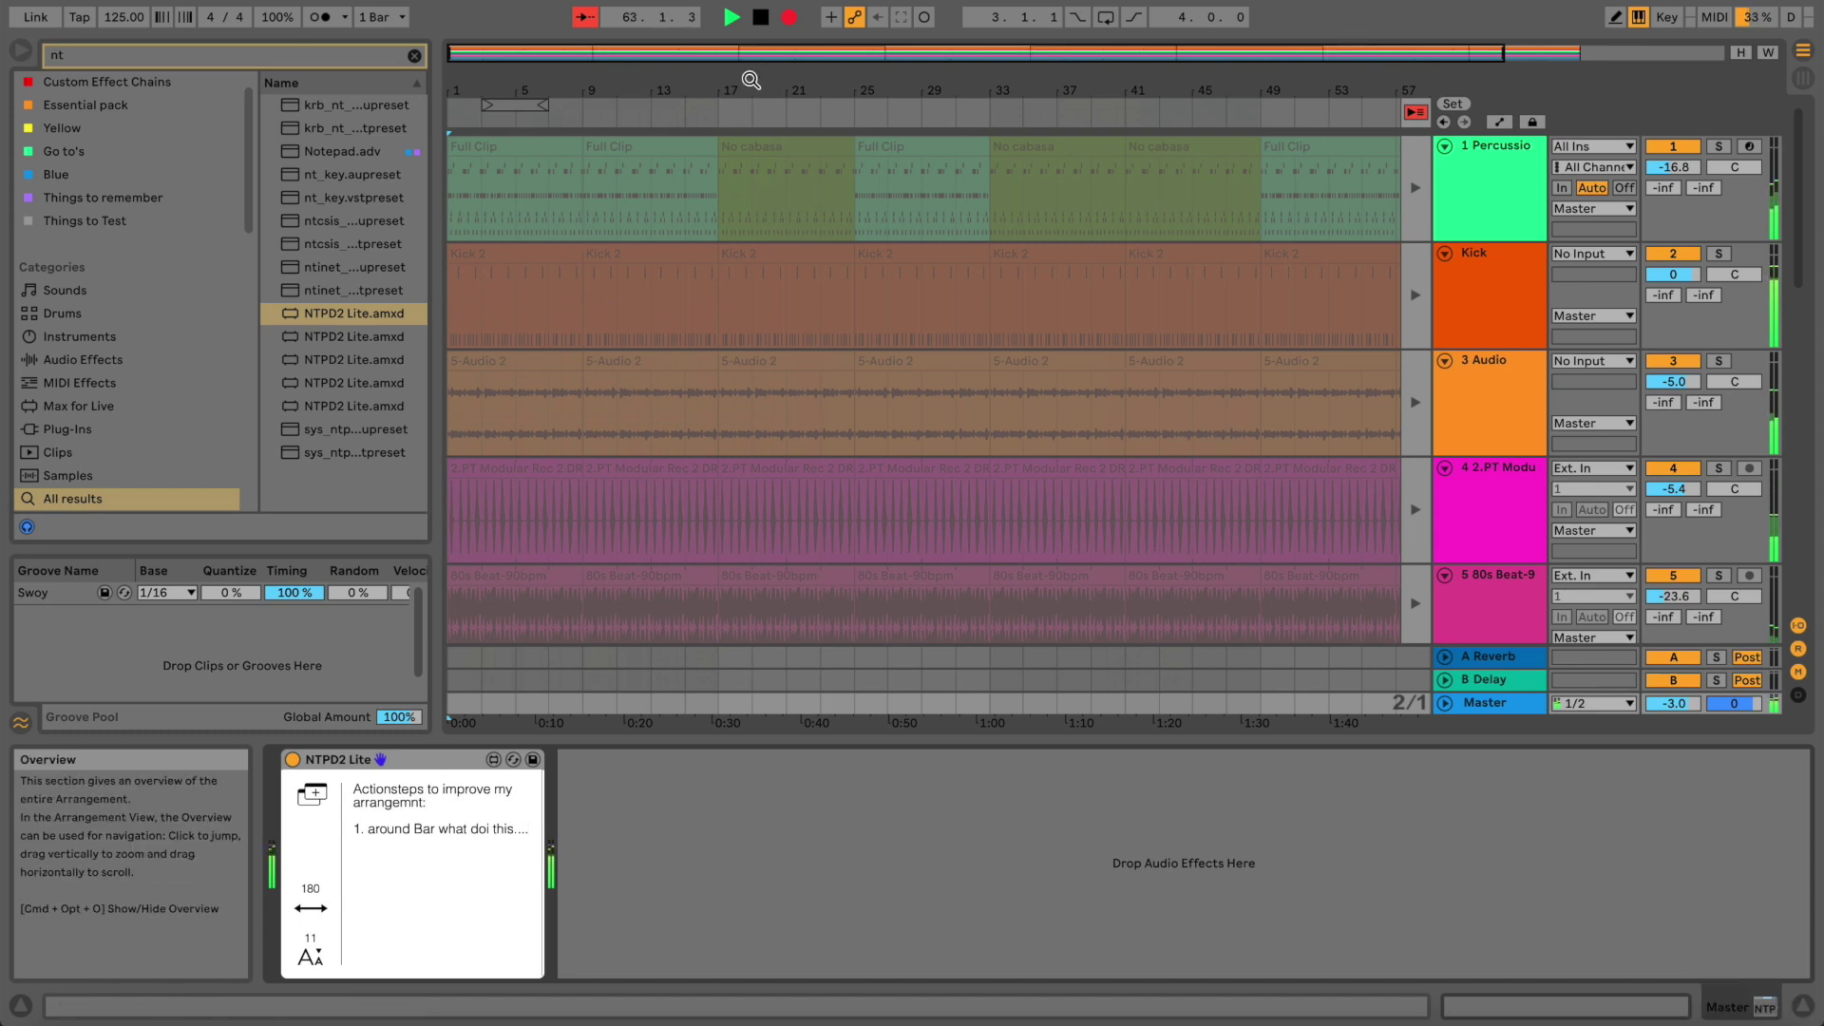
Stop recording into the Arrangement and return to Session View
left_click_drag(749, 78, 747, 74)
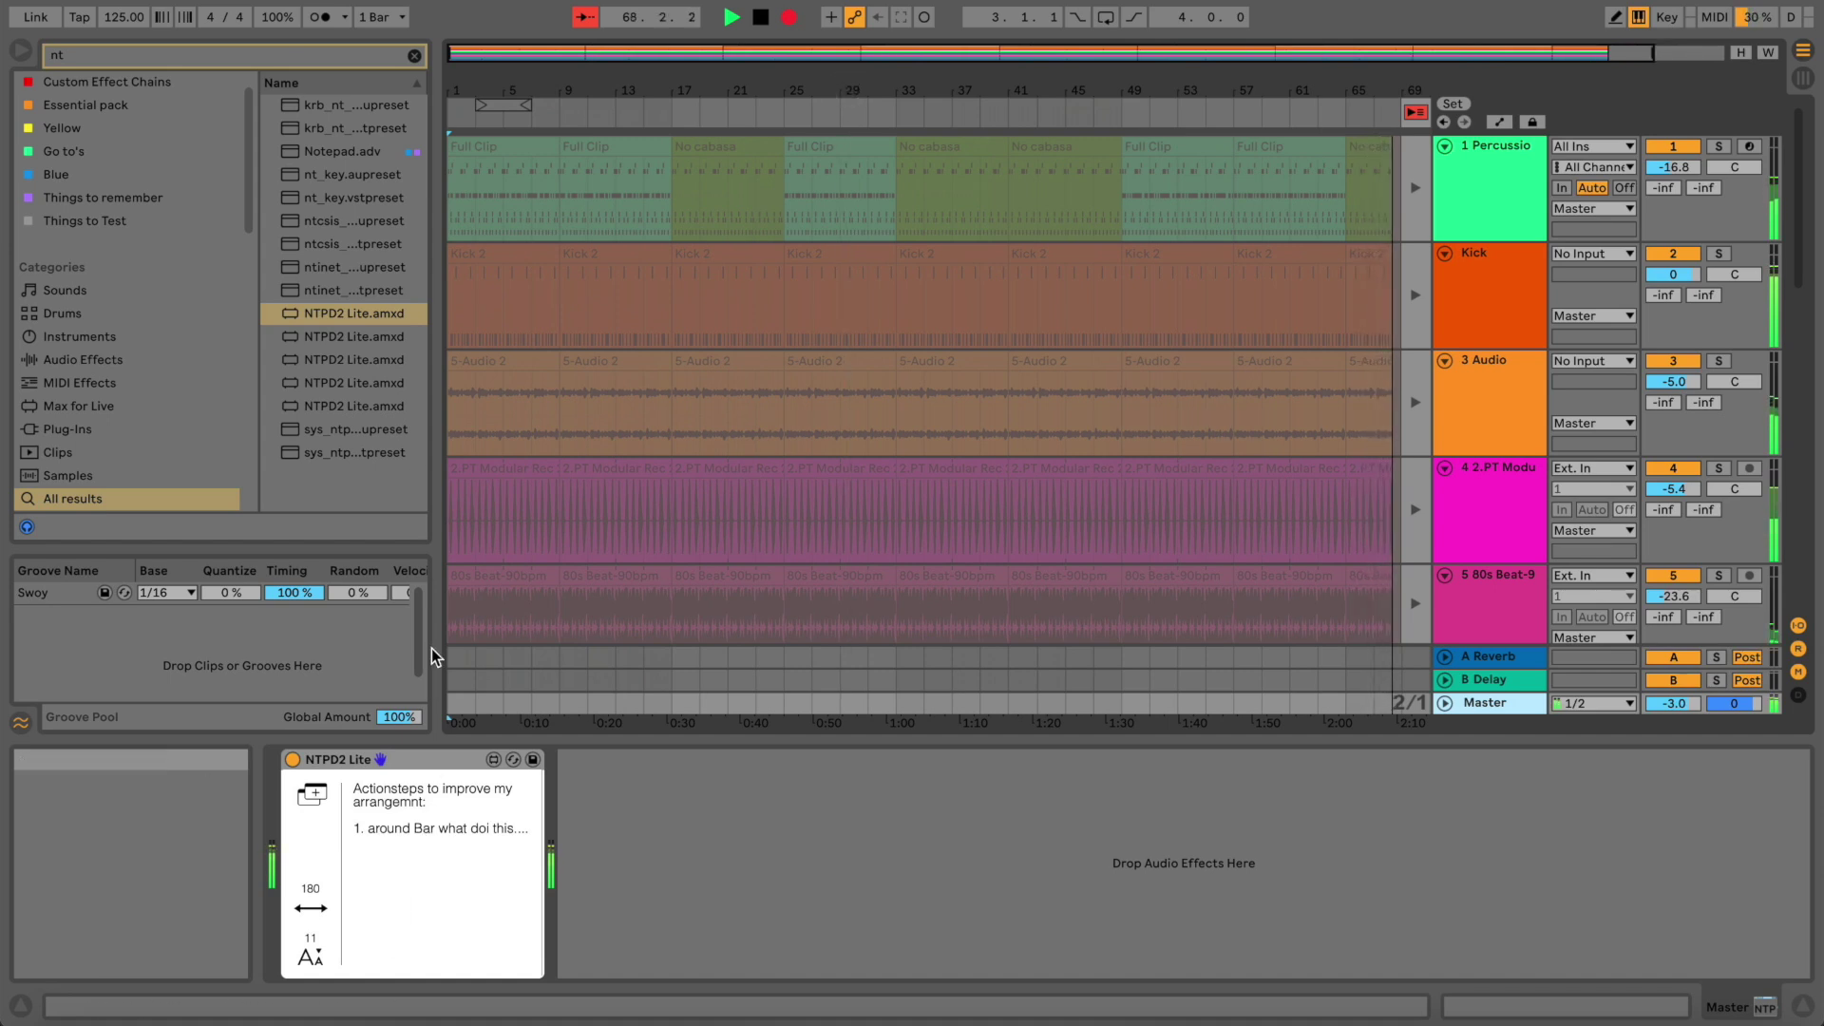
left_click(764, 19)
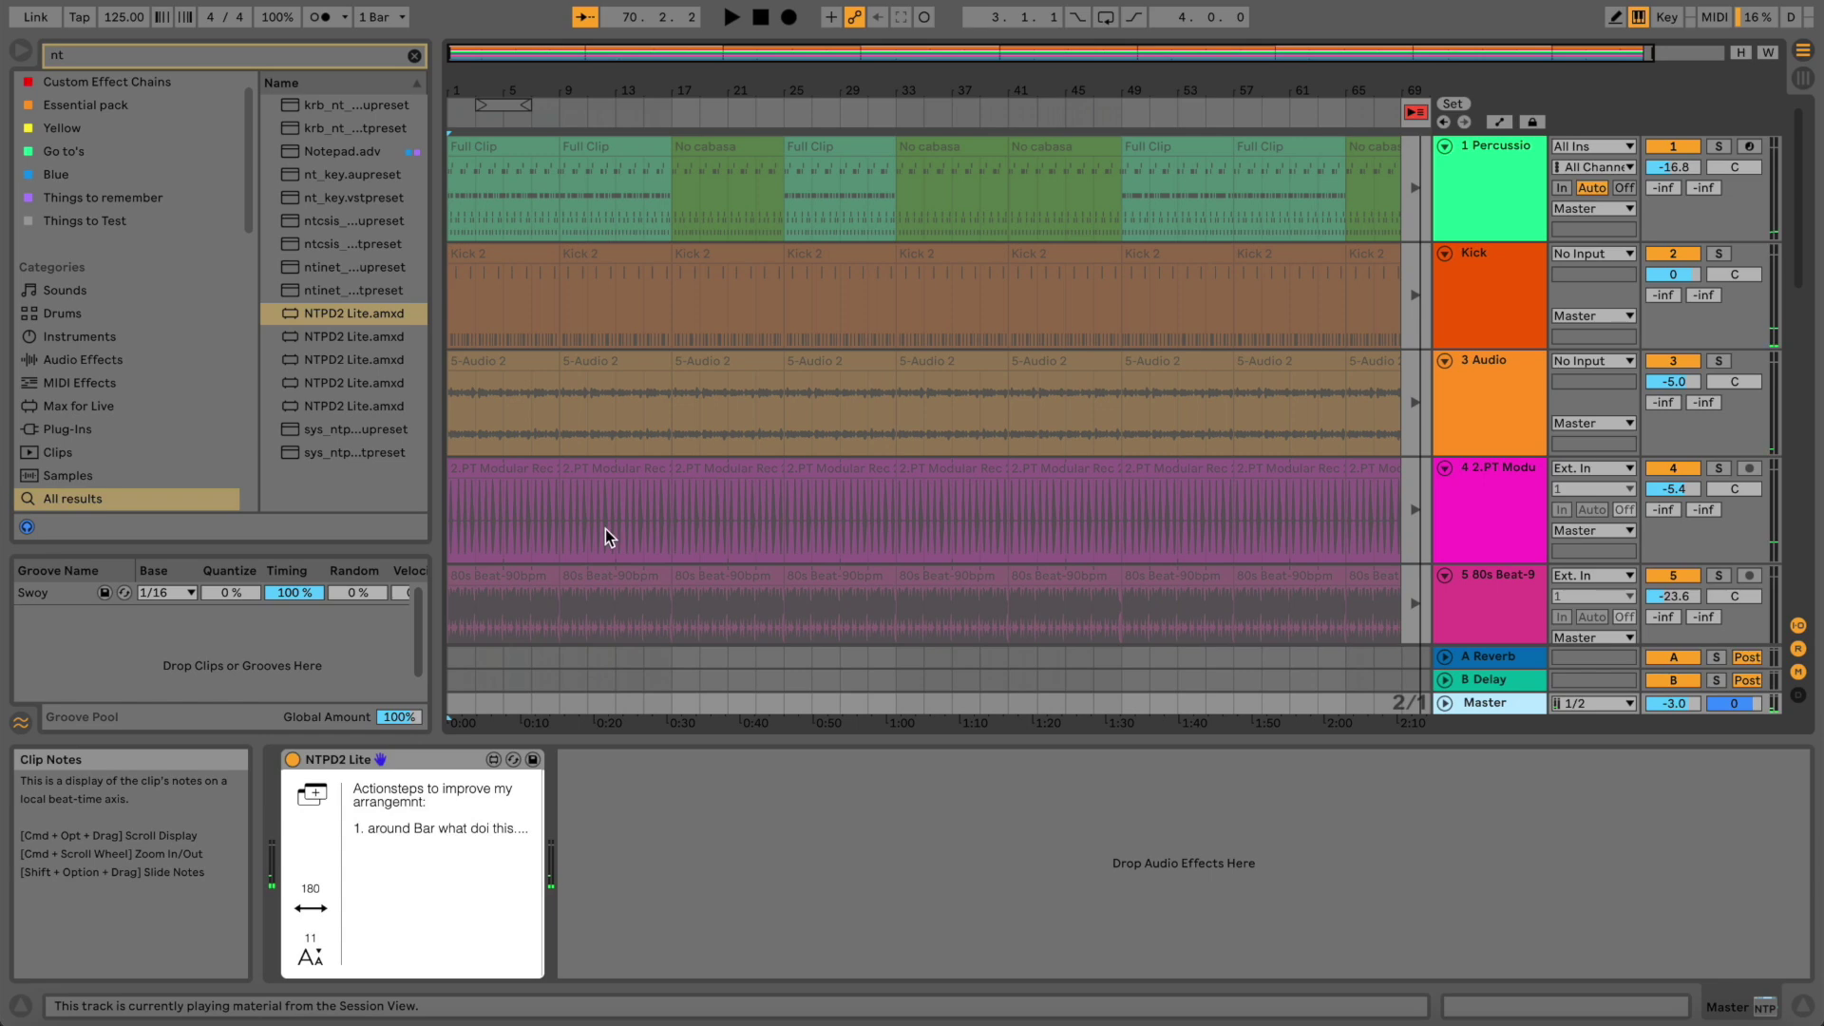
left_click_drag(766, 87, 762, 59)
key("Tab")
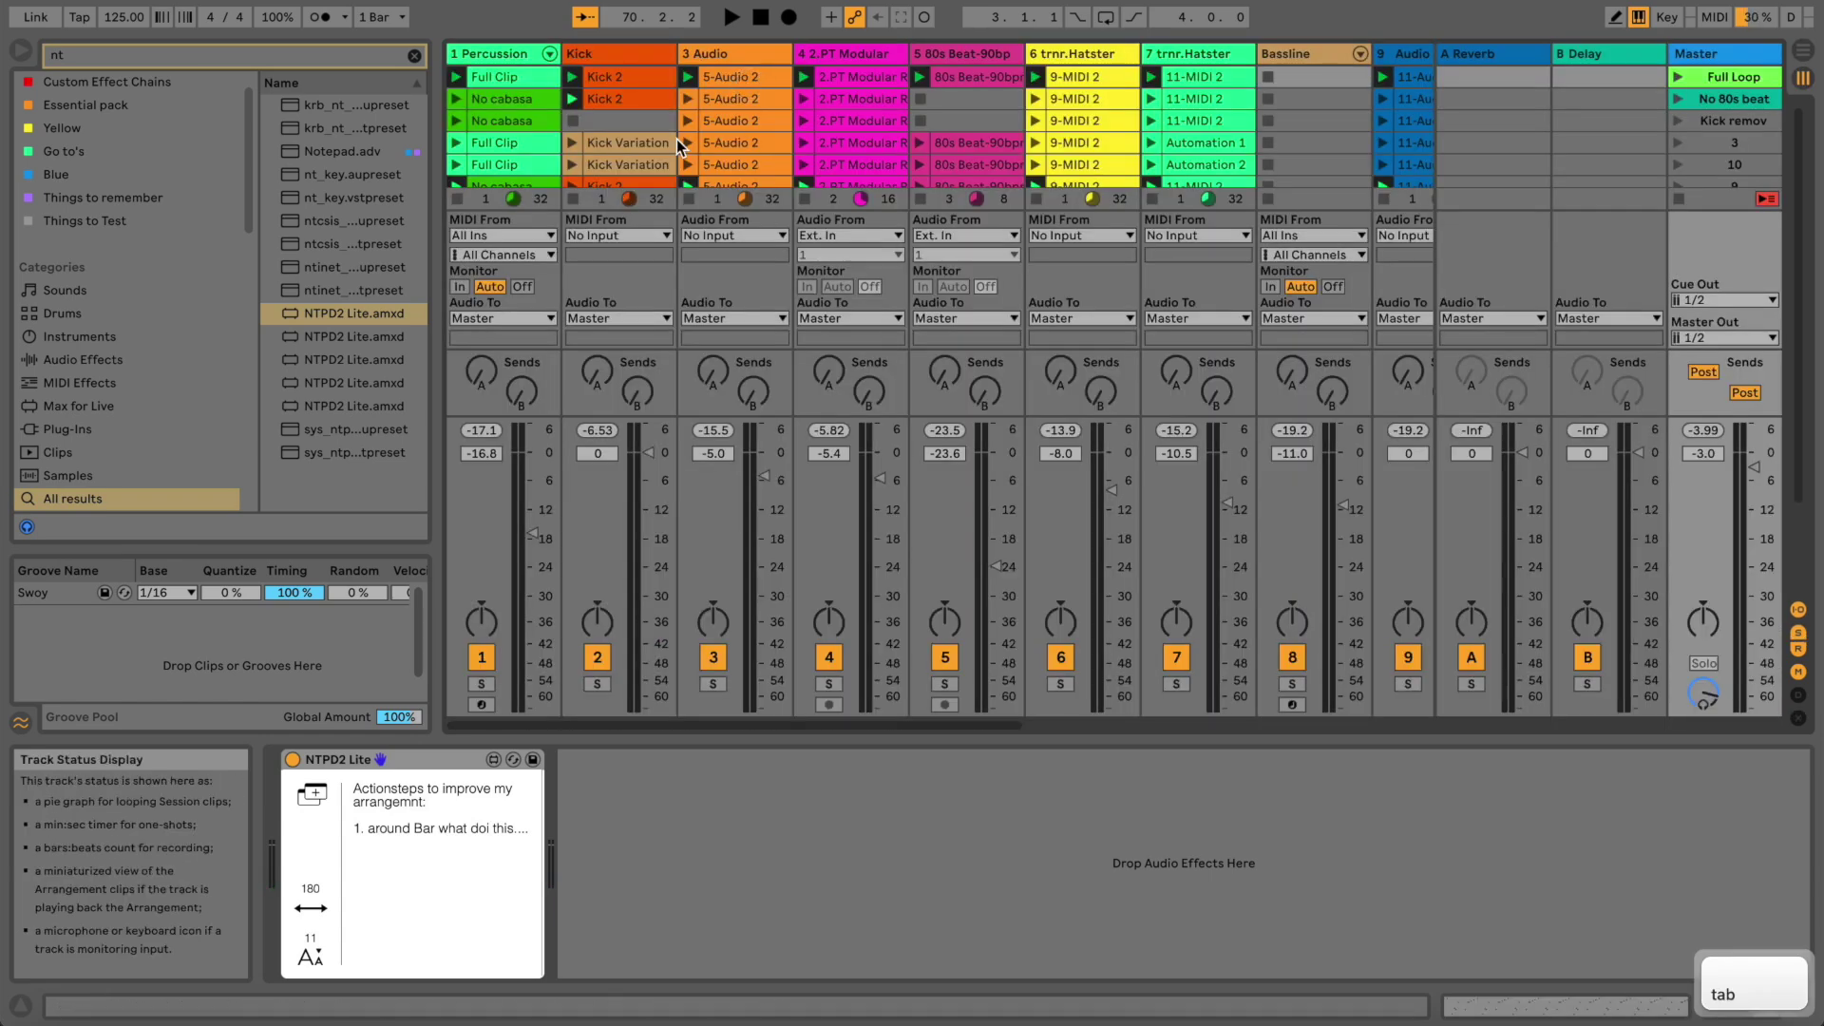
Record a little over three bars of the Full Loop scene into the Arrangement from bar 1, then stop
left_click(766, 18)
key("space")
key("space")
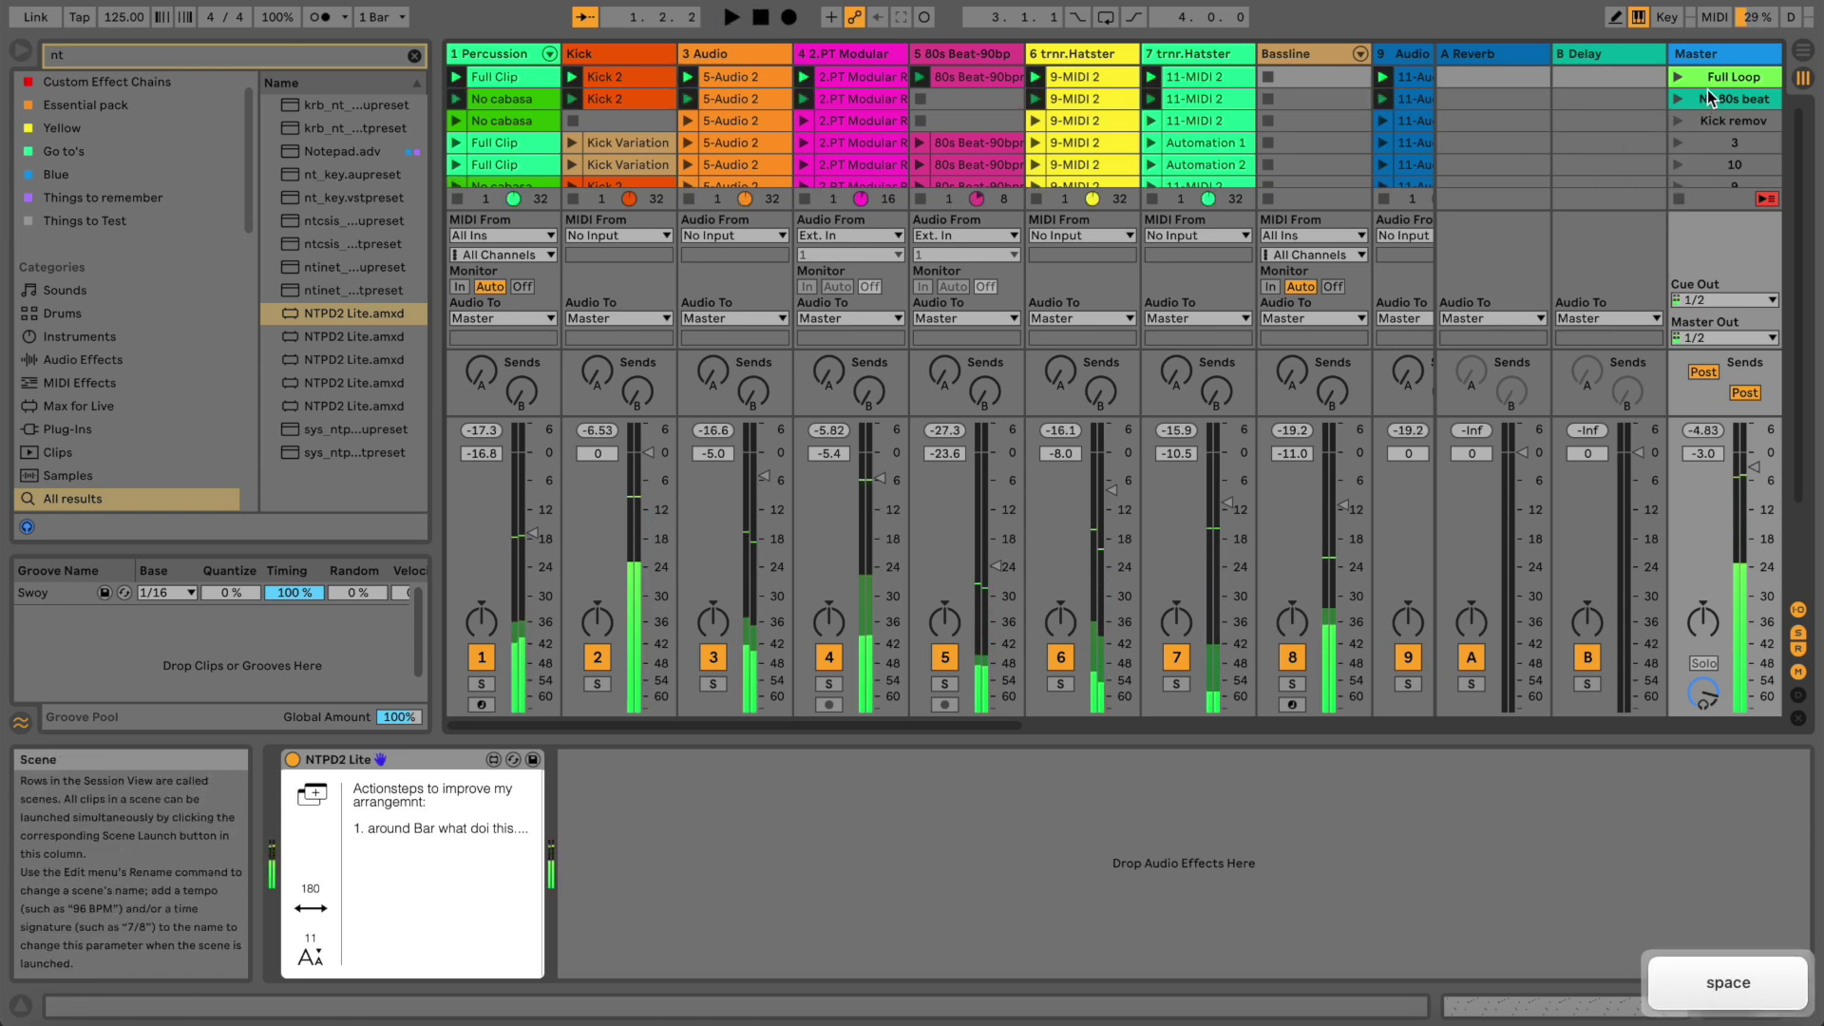
left_click(526, 86)
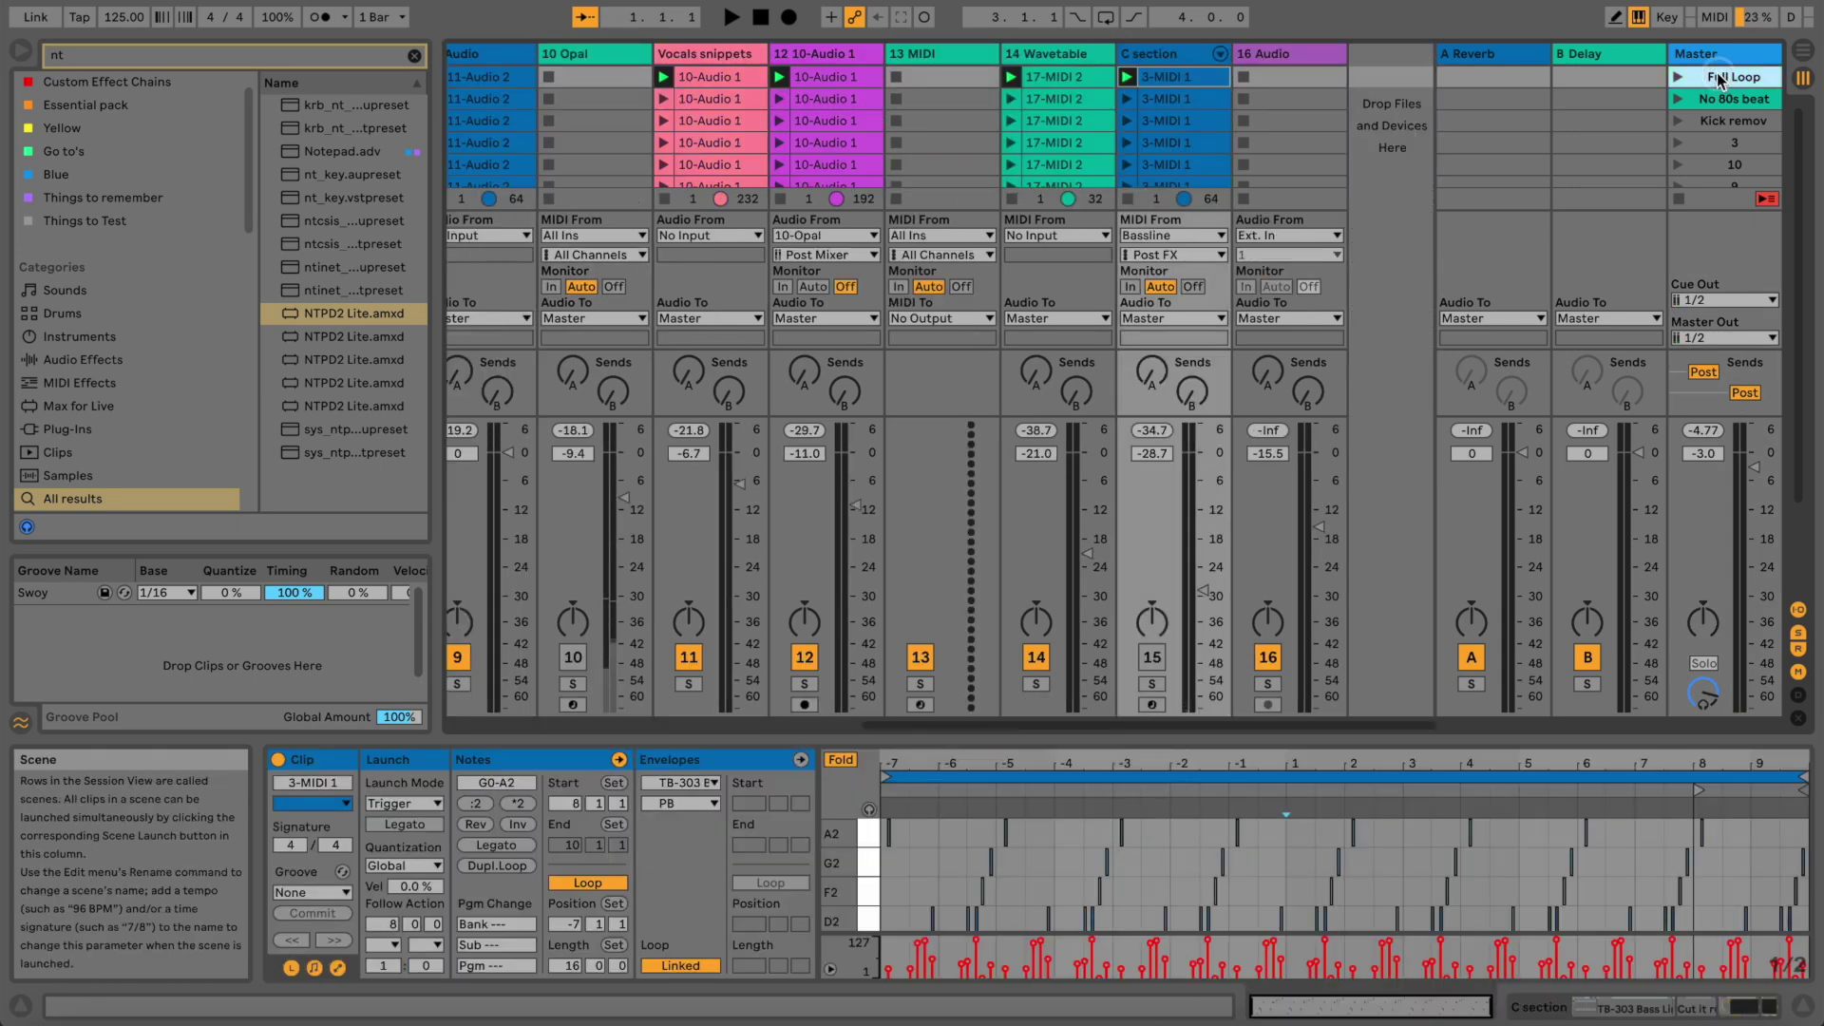
left_click(789, 17)
key("Tab")
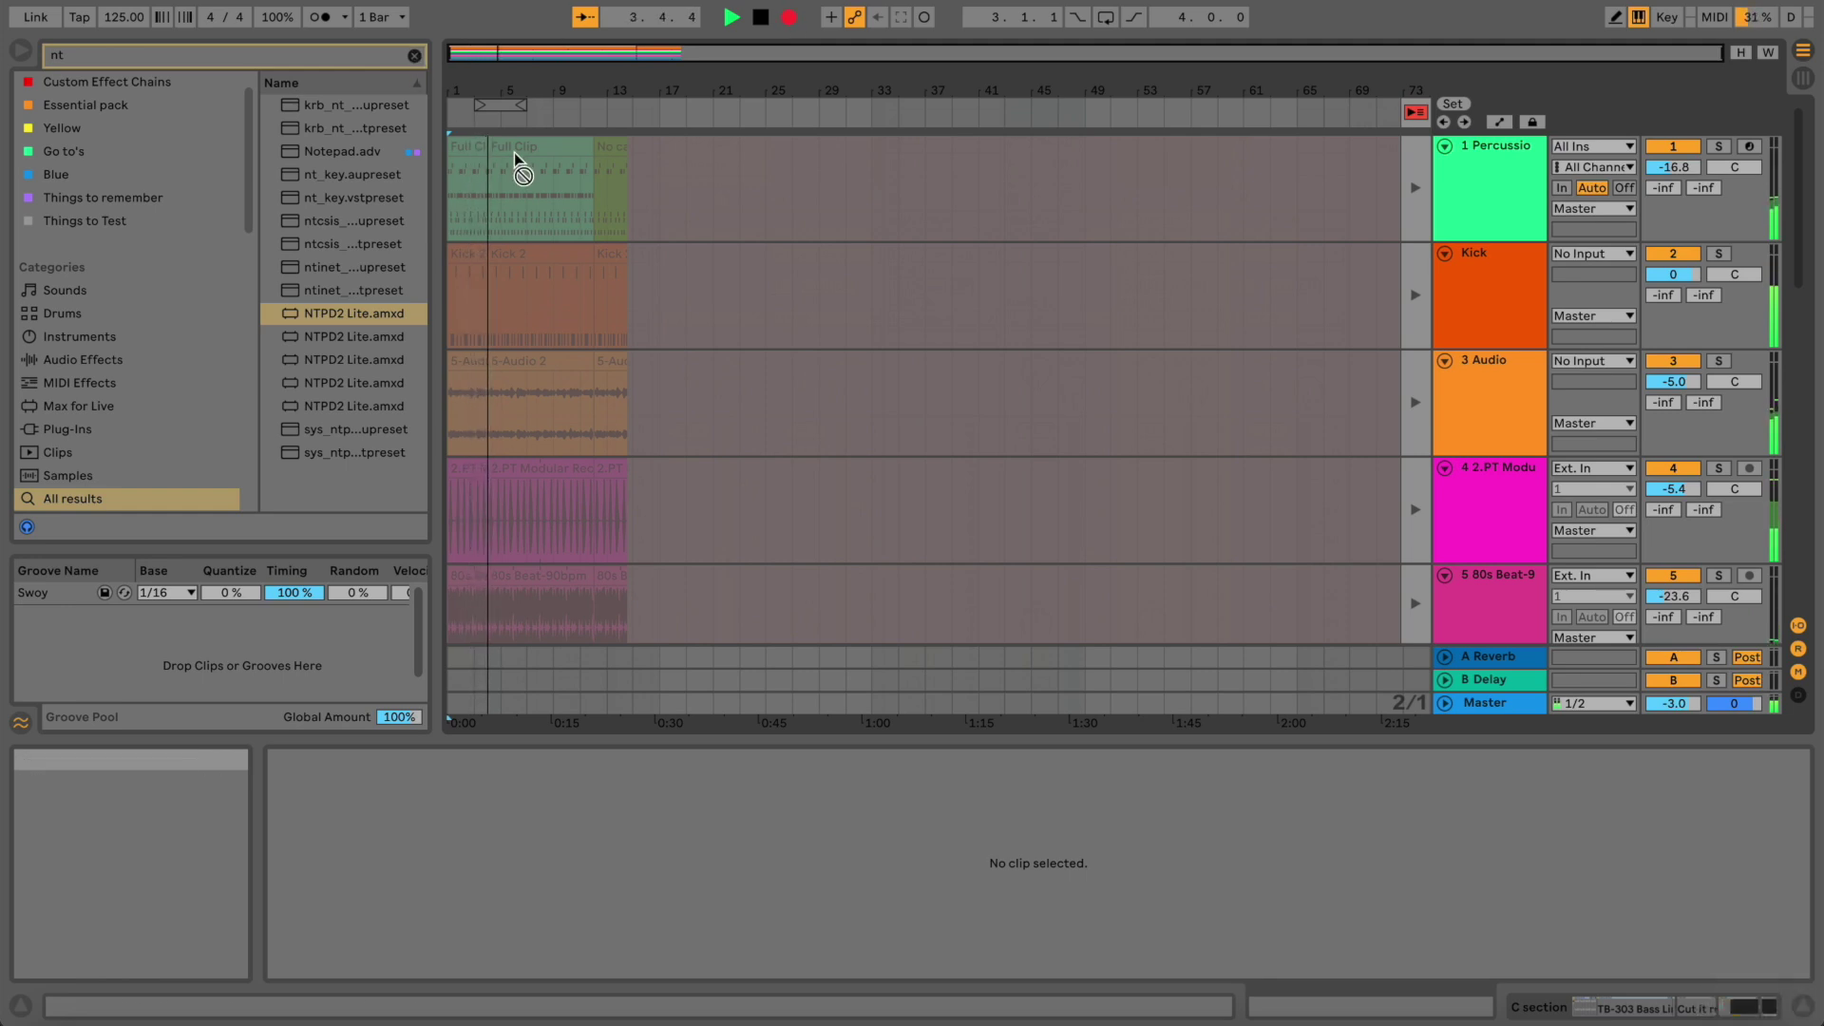
key("space")
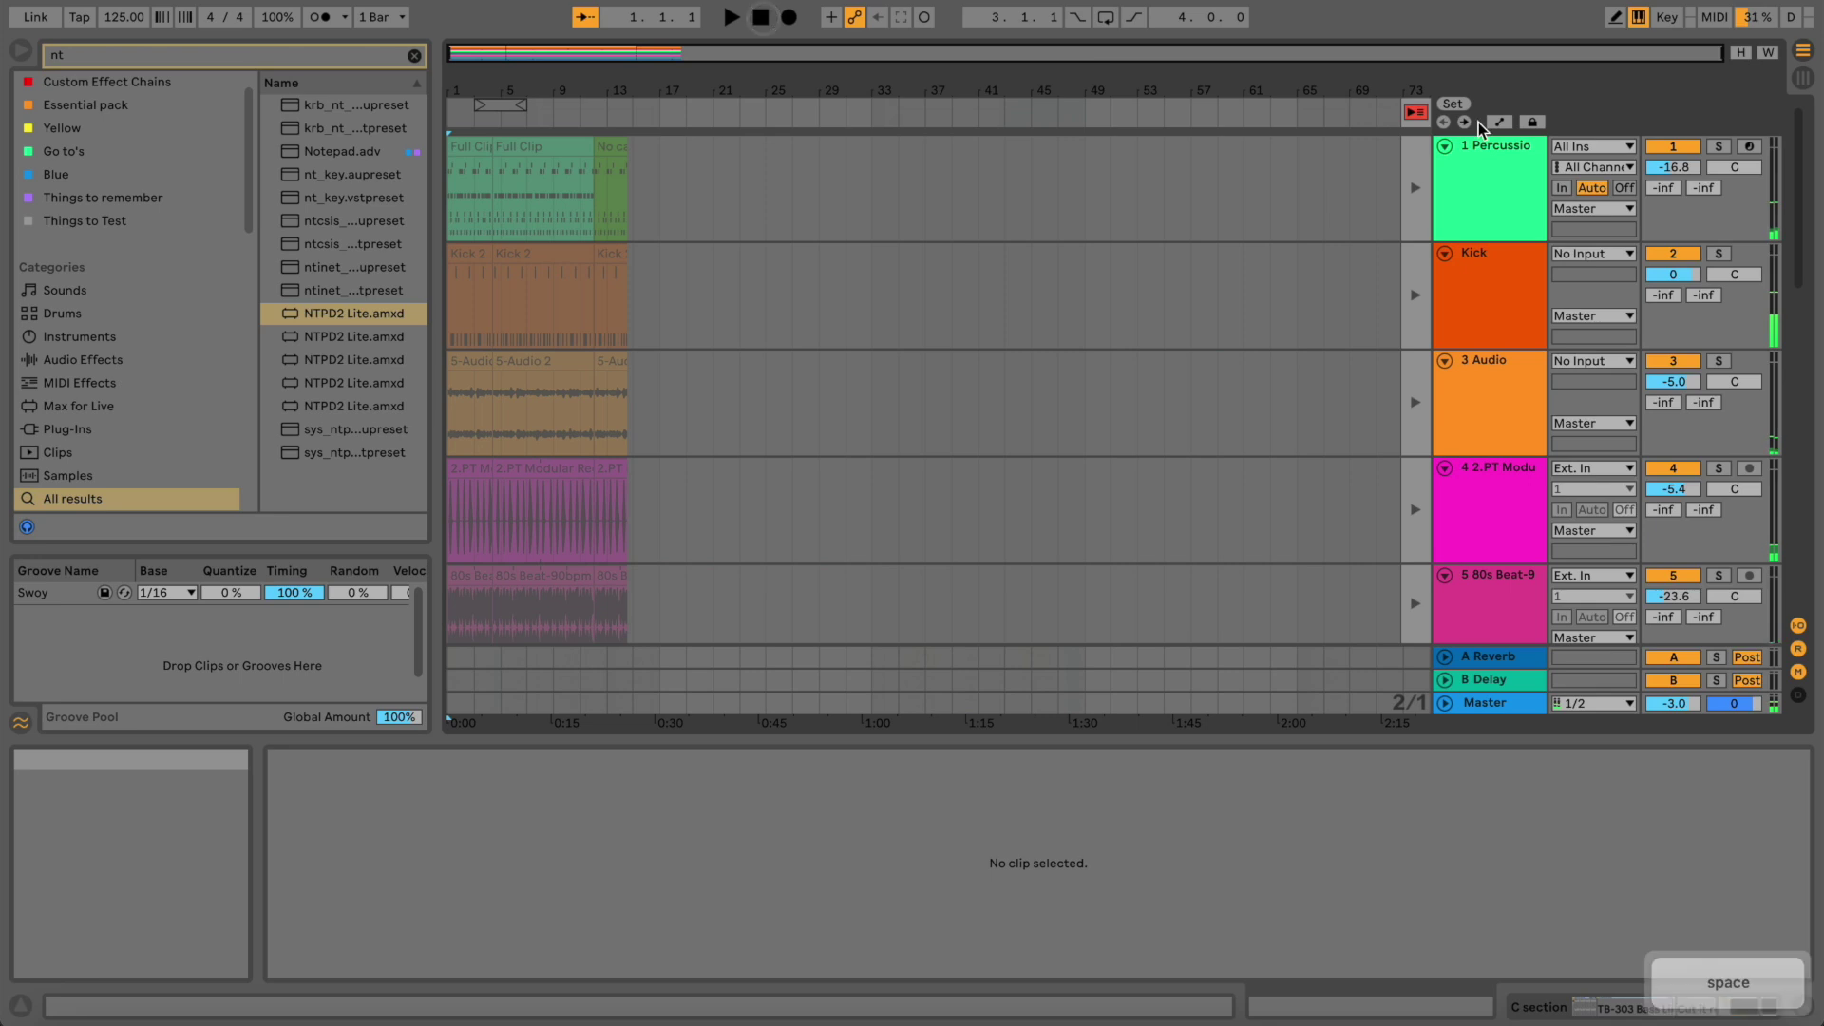
Return playback to the Arrangement and extend the first clips of all tracks from bar 1 to about bar 66
left_click(1419, 114)
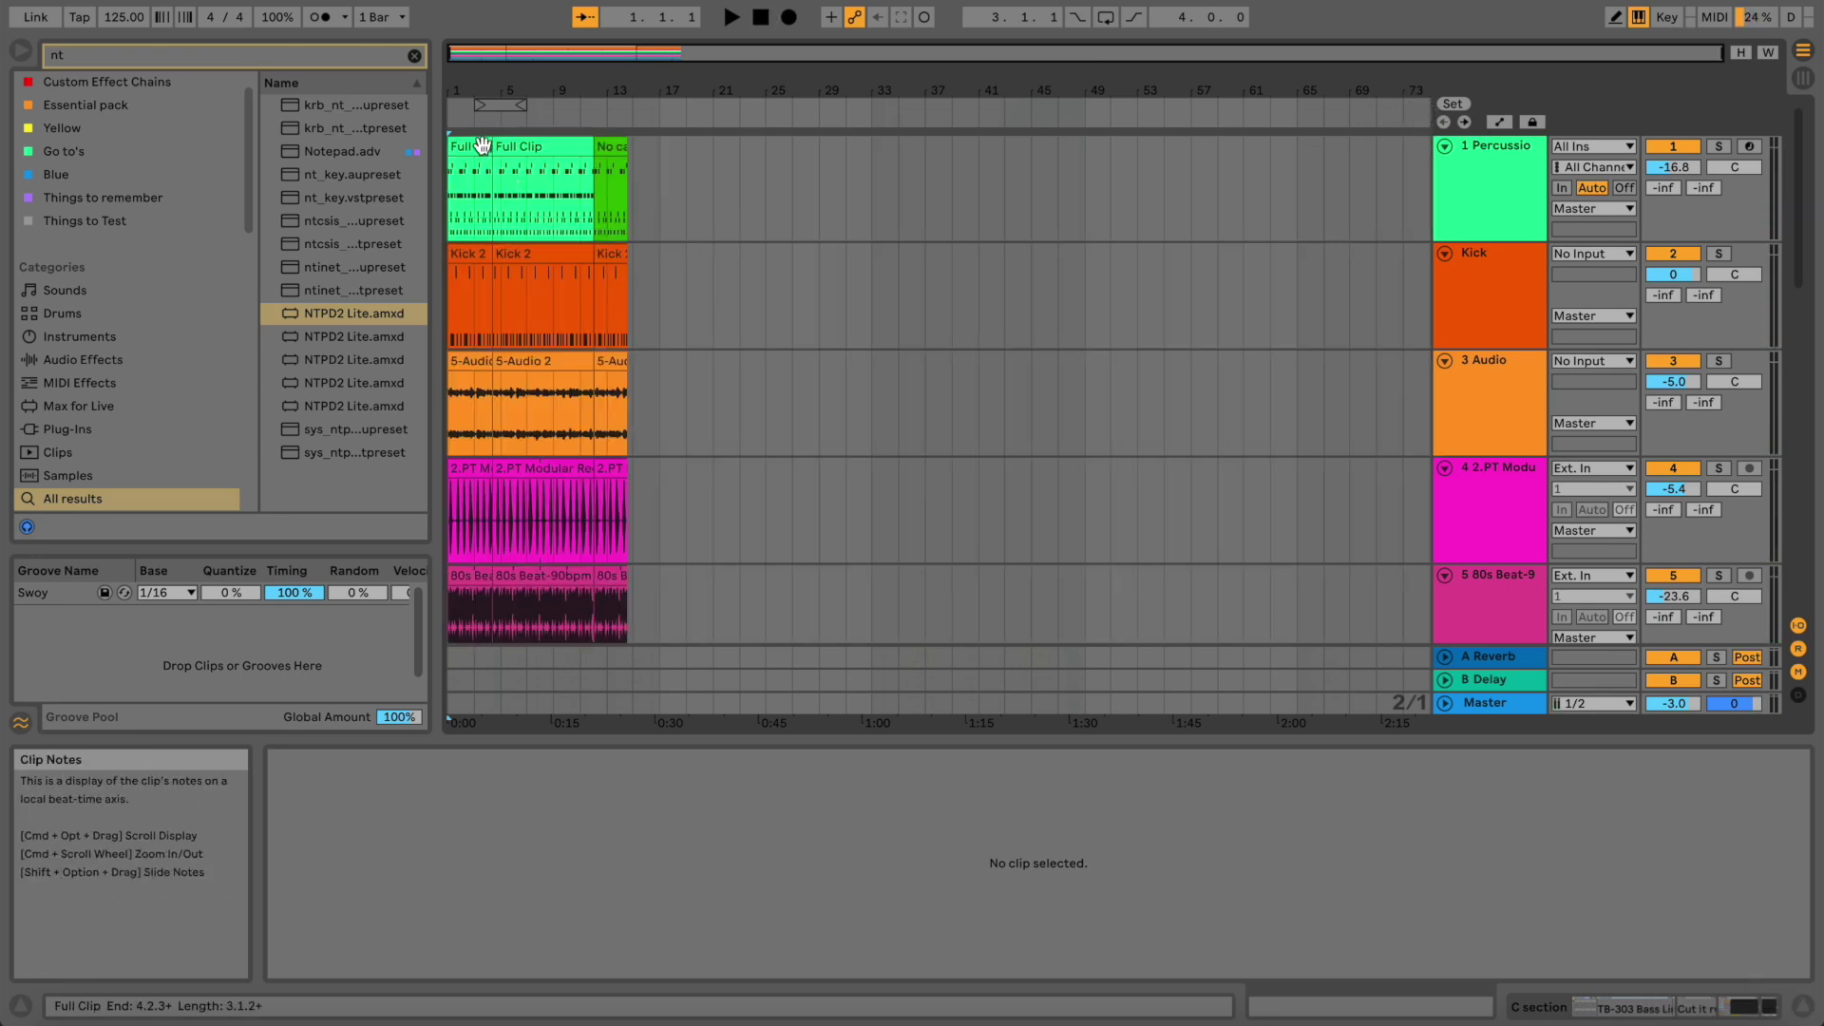
left_click(509, 181)
scroll(463, 304, "down", 5)
scroll(463, 304, "down", 5)
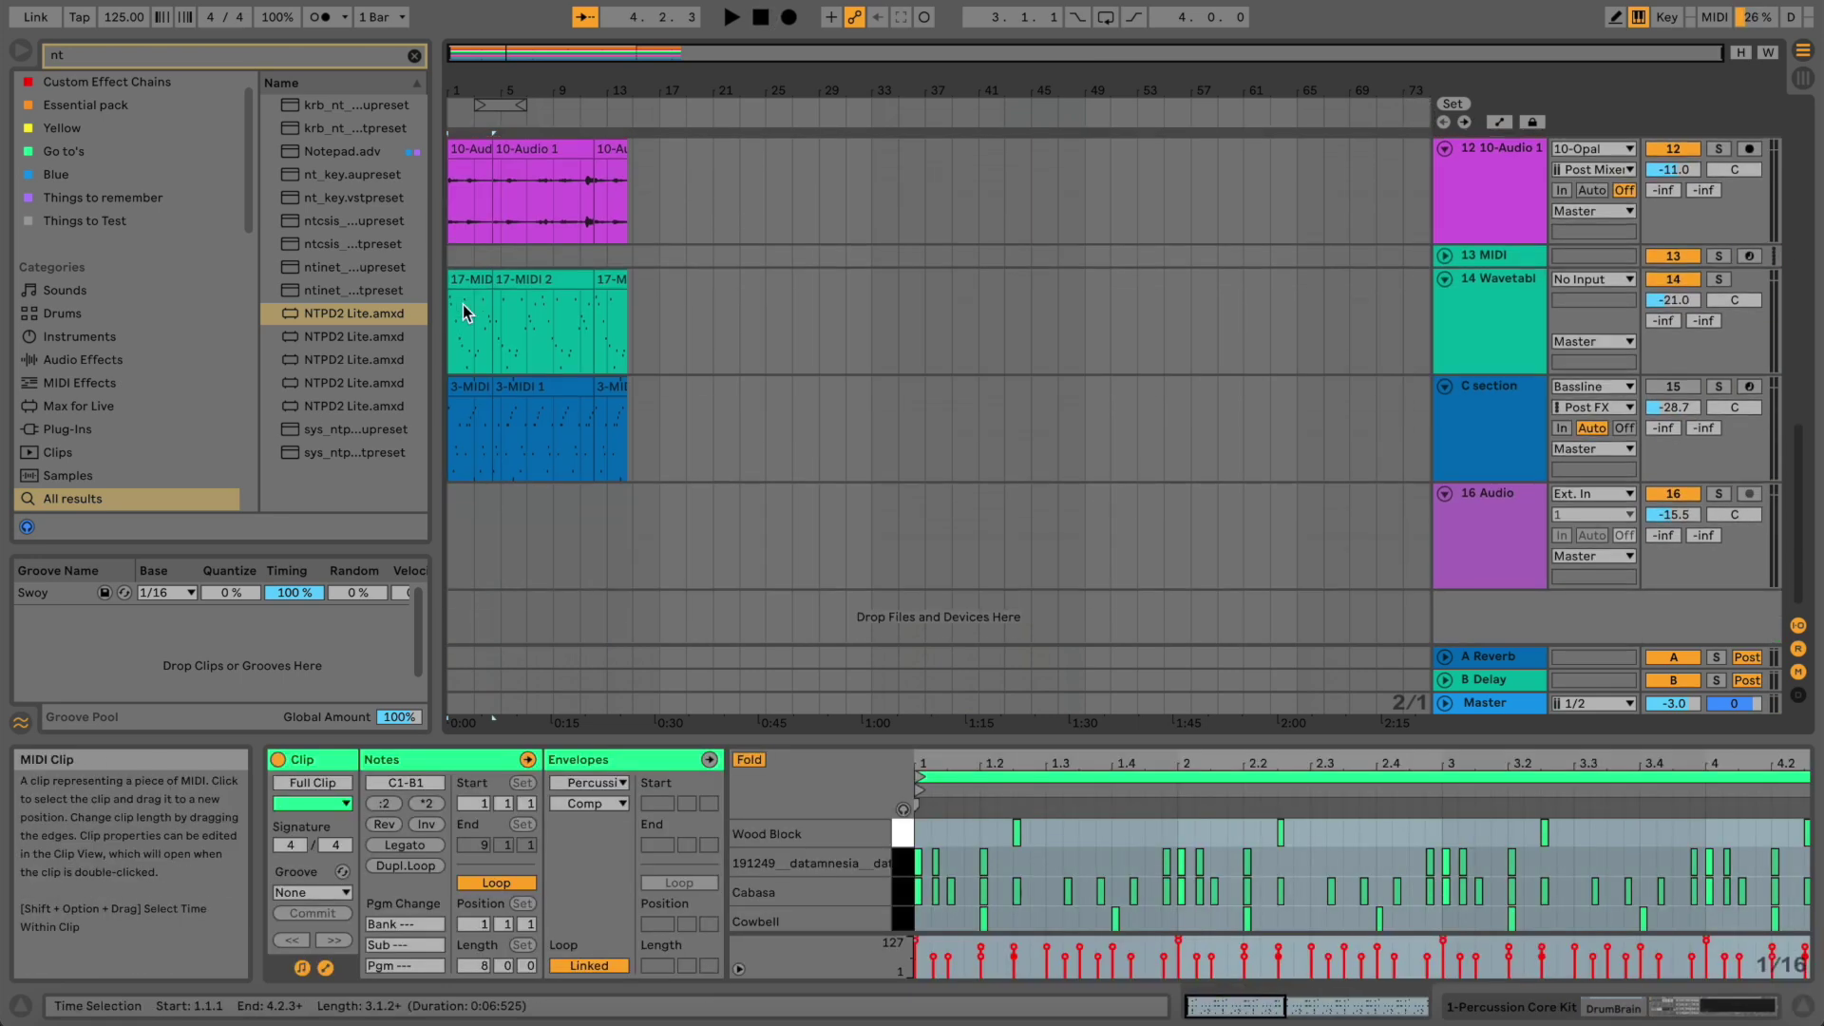
left_click(477, 387, "shift")
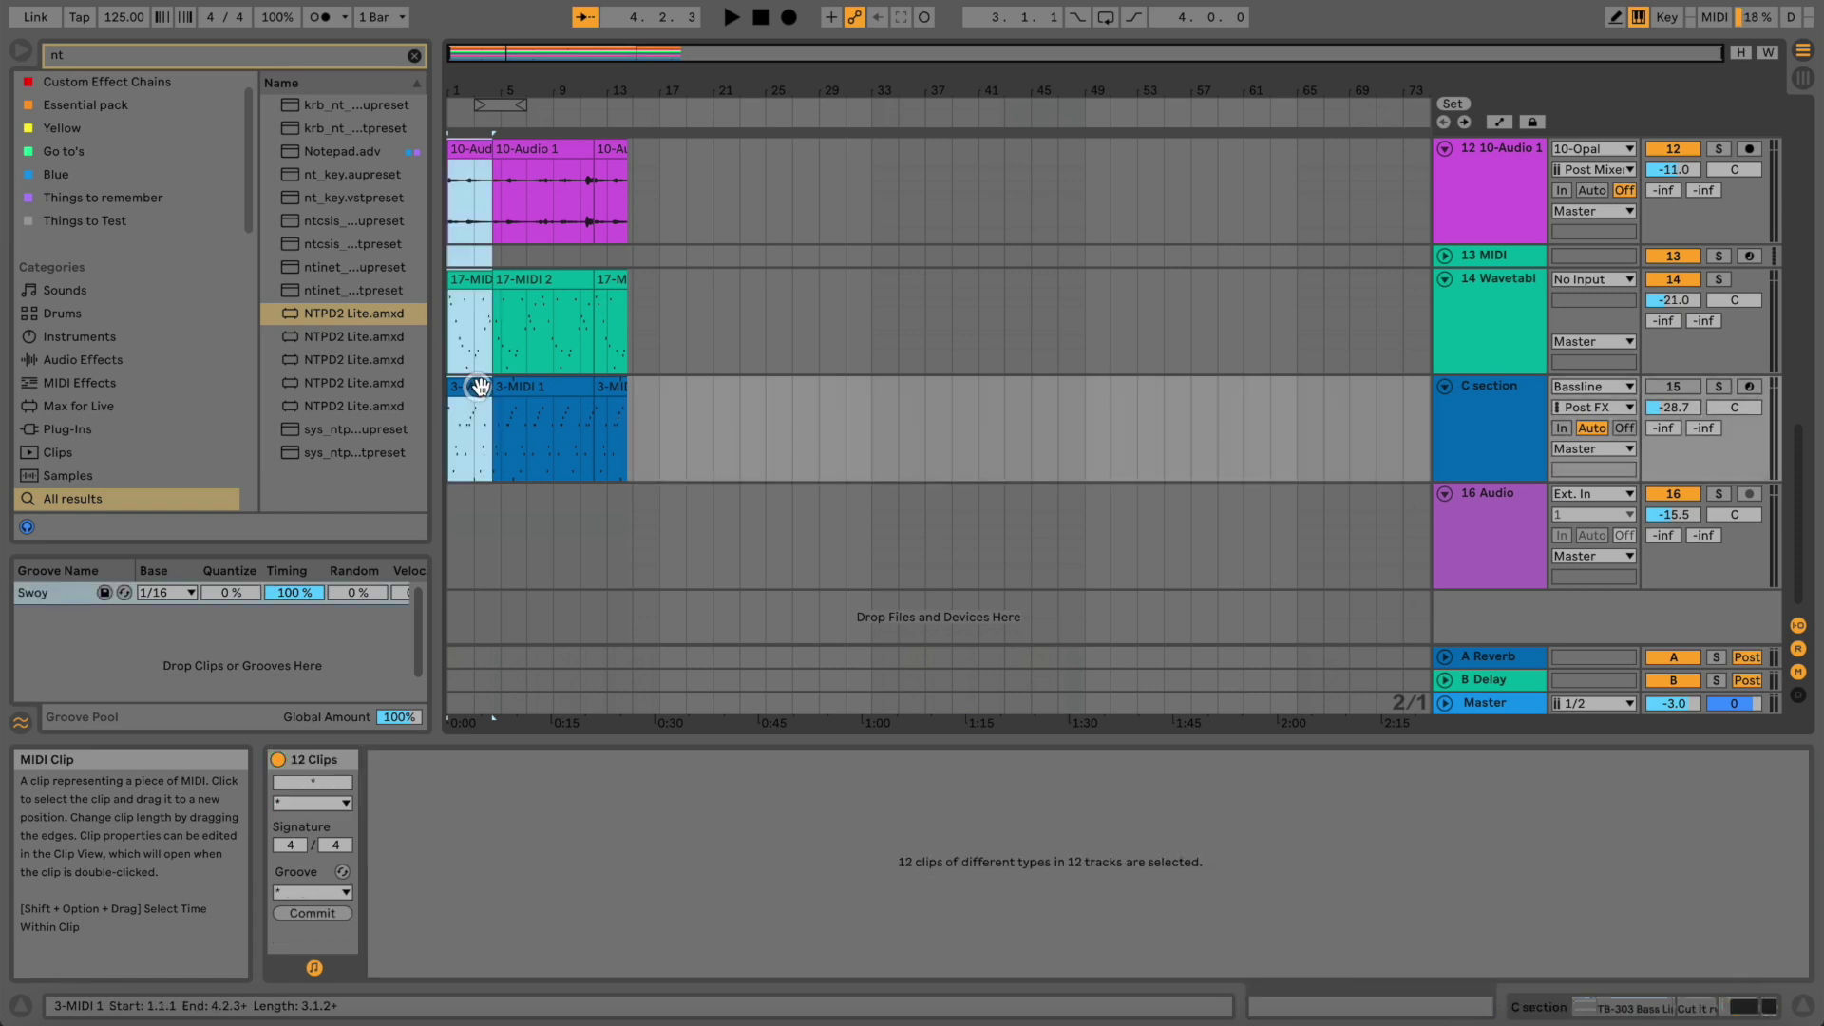
left_click_drag(487, 387, 1316, 406)
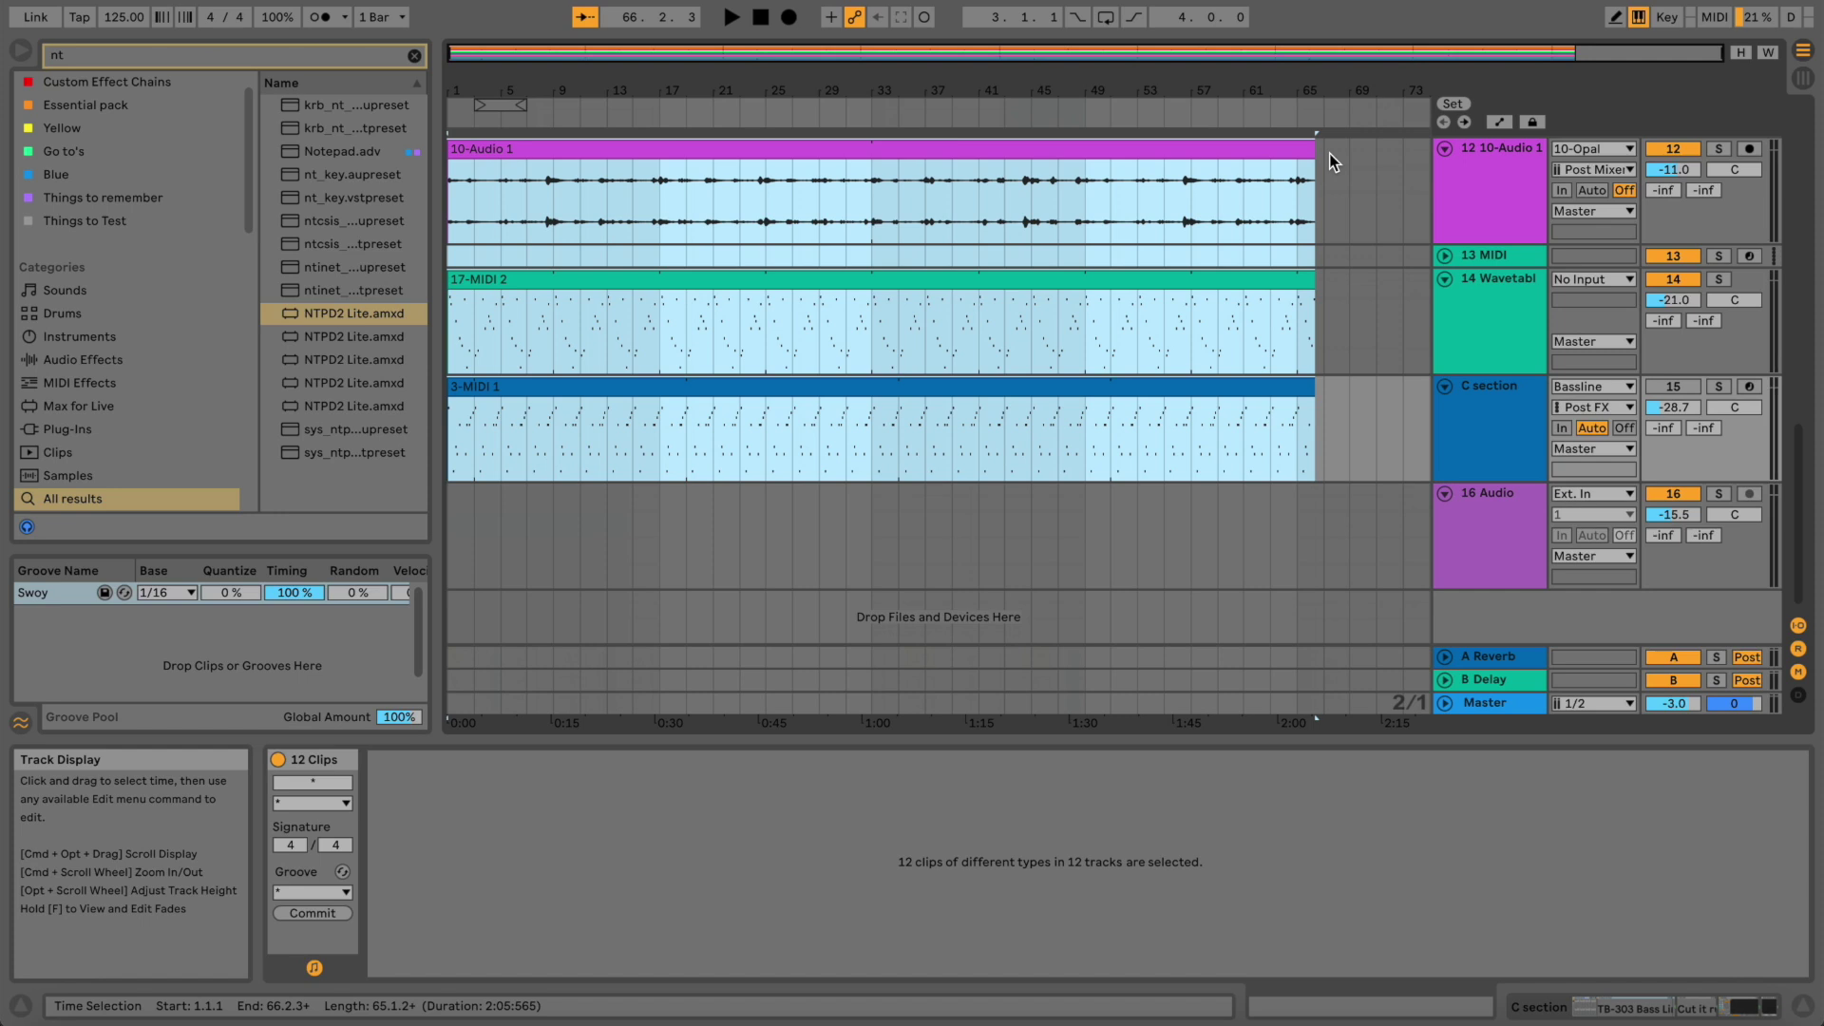
Lengthen the selected clips to 128 bars and duplicate them to fill the arrangement up to bar 257
mouse_move(1316, 150)
left_mouse_down()
mouse_move(1563, 171)
mouse_move(1324, 161)
left_mouse_up()
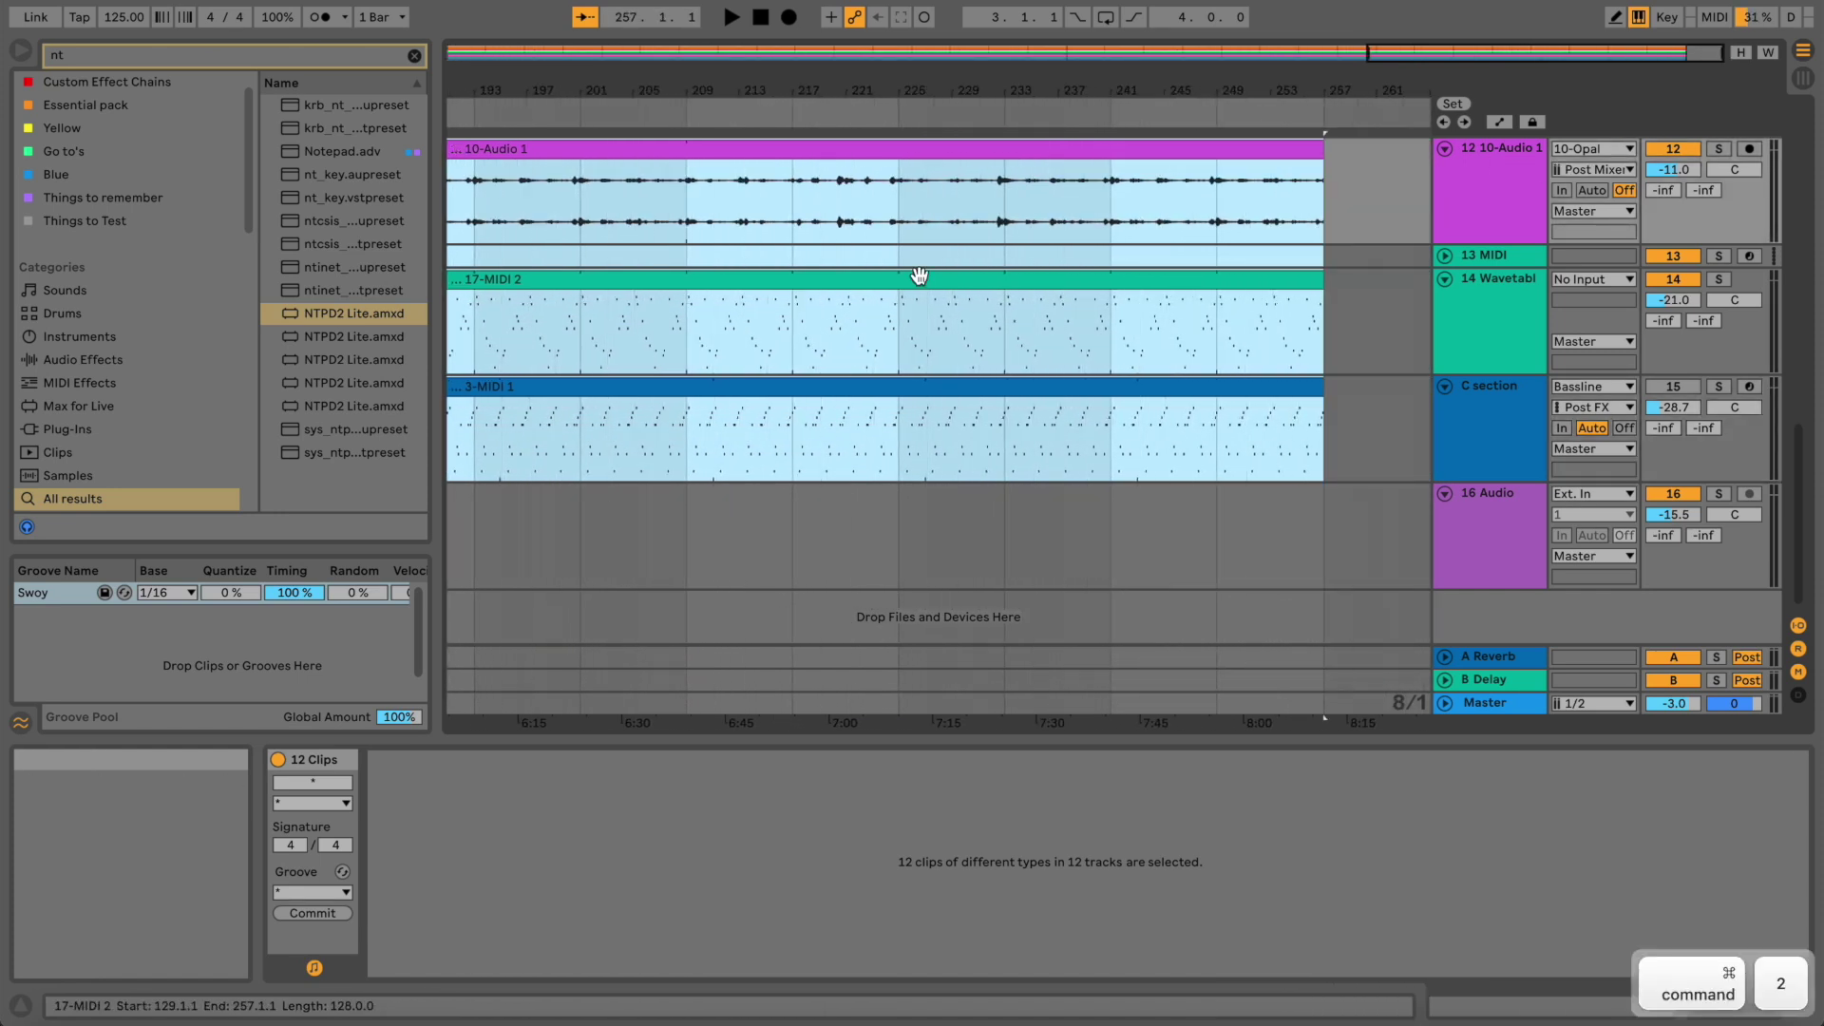
left_click_drag(924, 86, 920, 69)
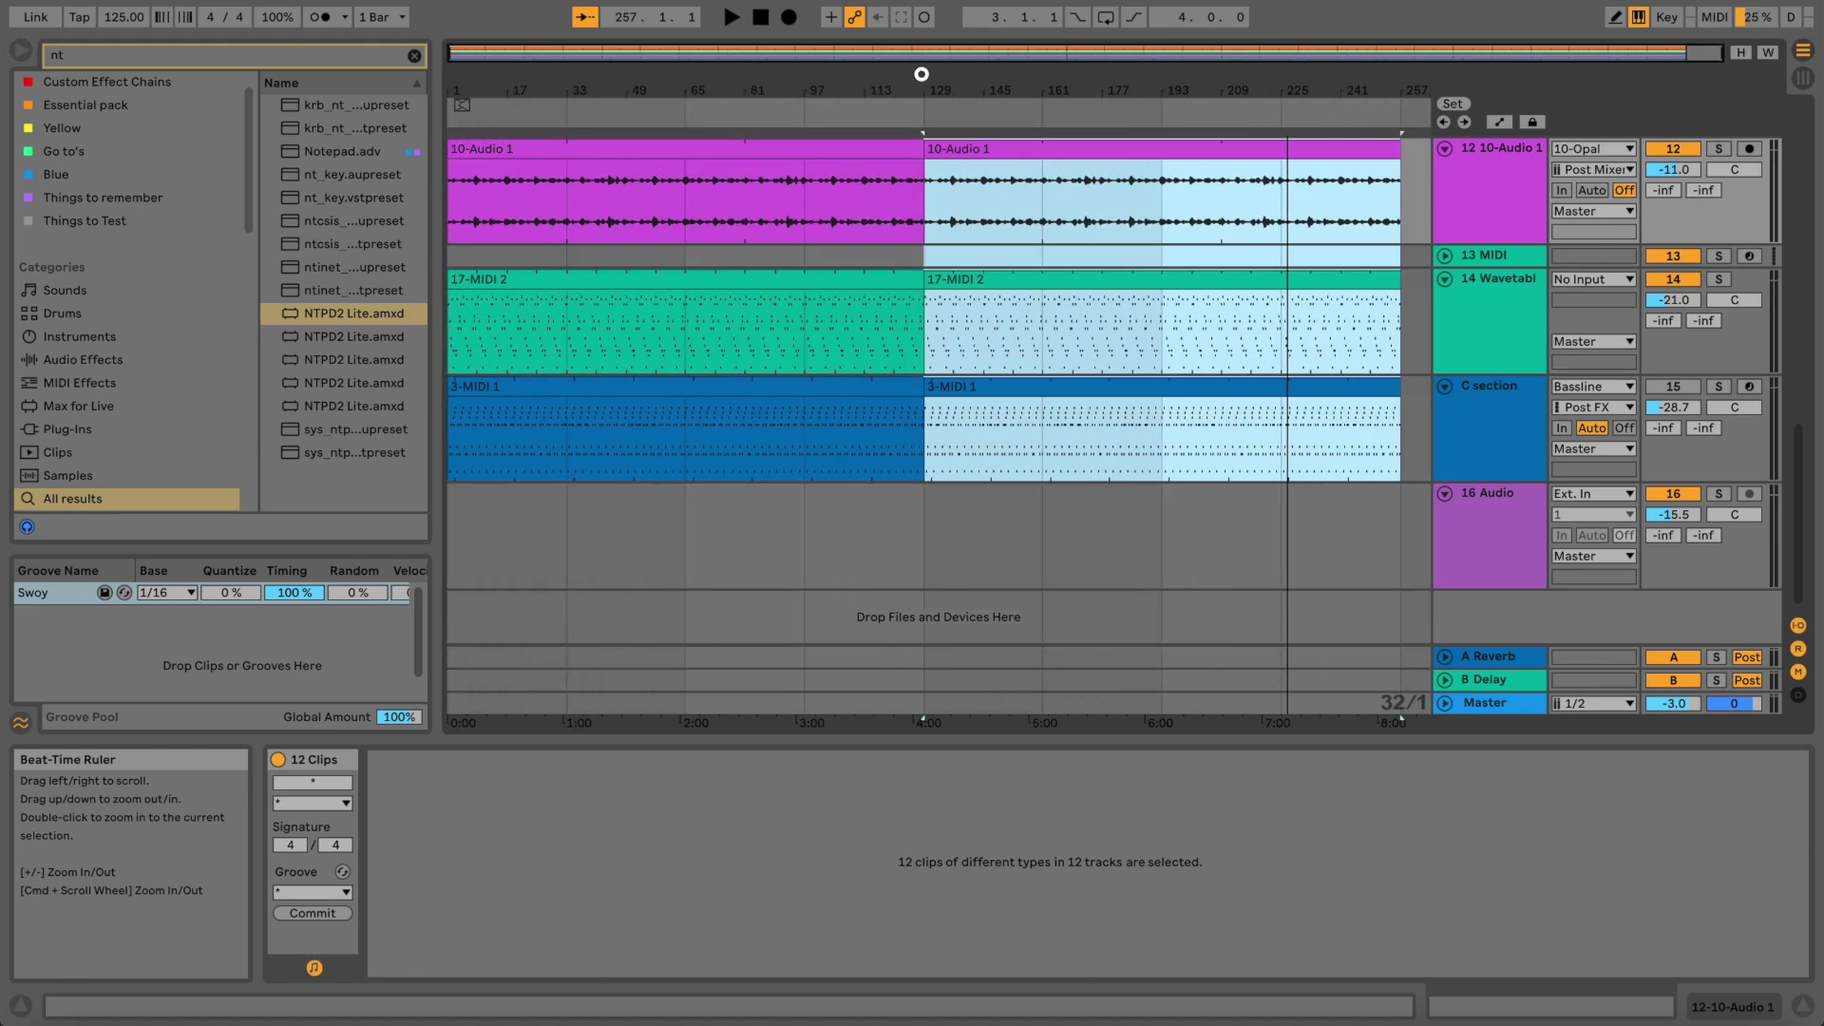
scroll(792, 236, "up", 10)
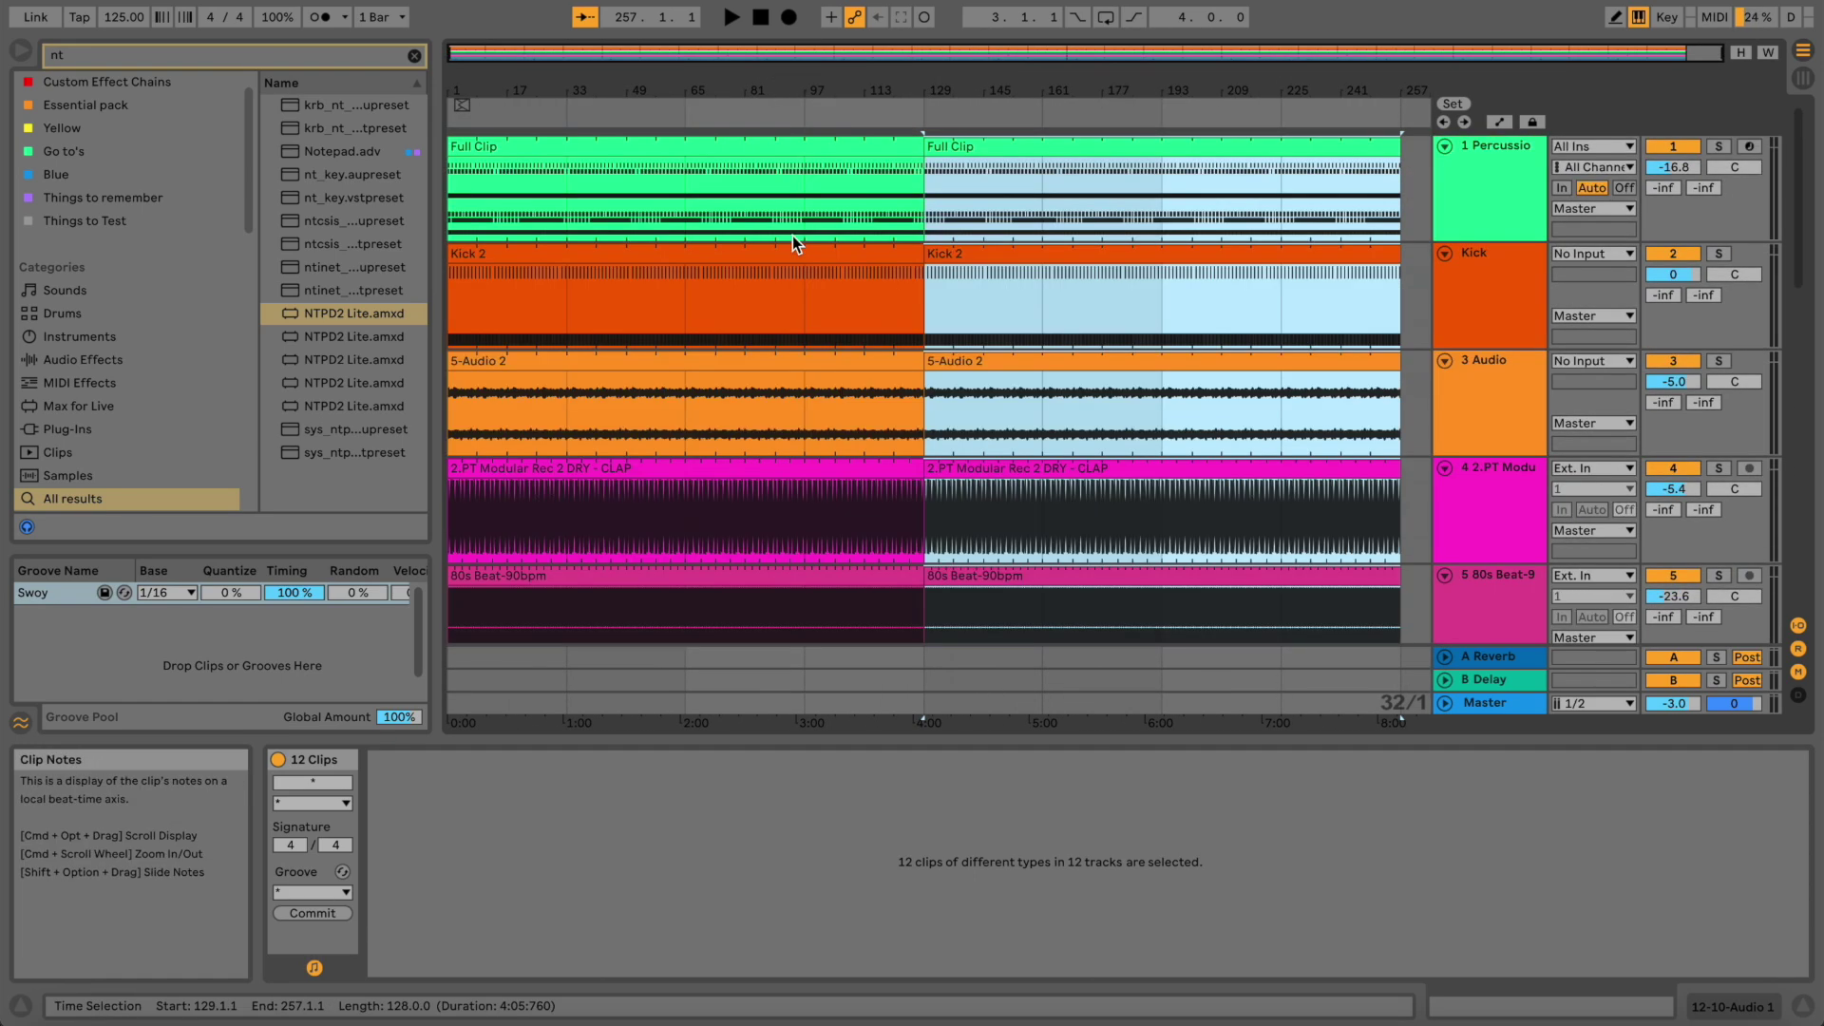
Deactivate the Percussion track section from bar 33 to 65 and select its bars 129 to 161
left_click(604, 191)
left_click_drag(574, 182, 663, 188)
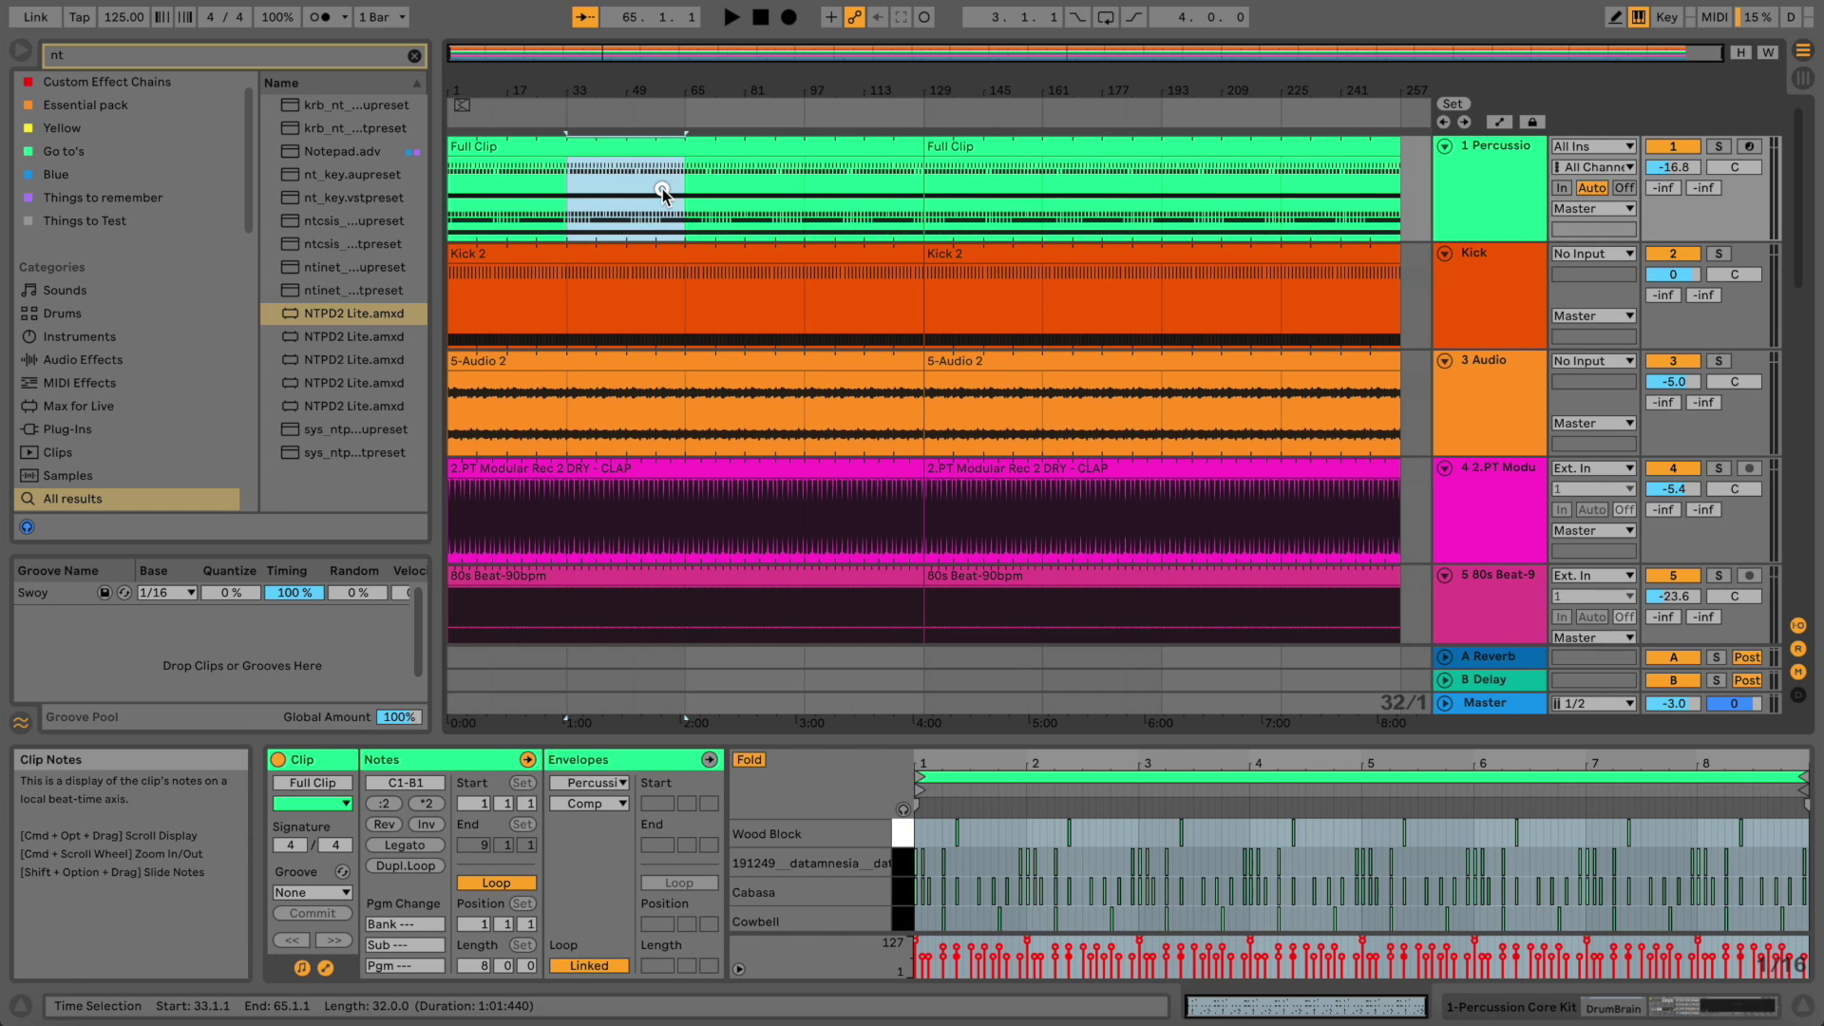
key("super+0")
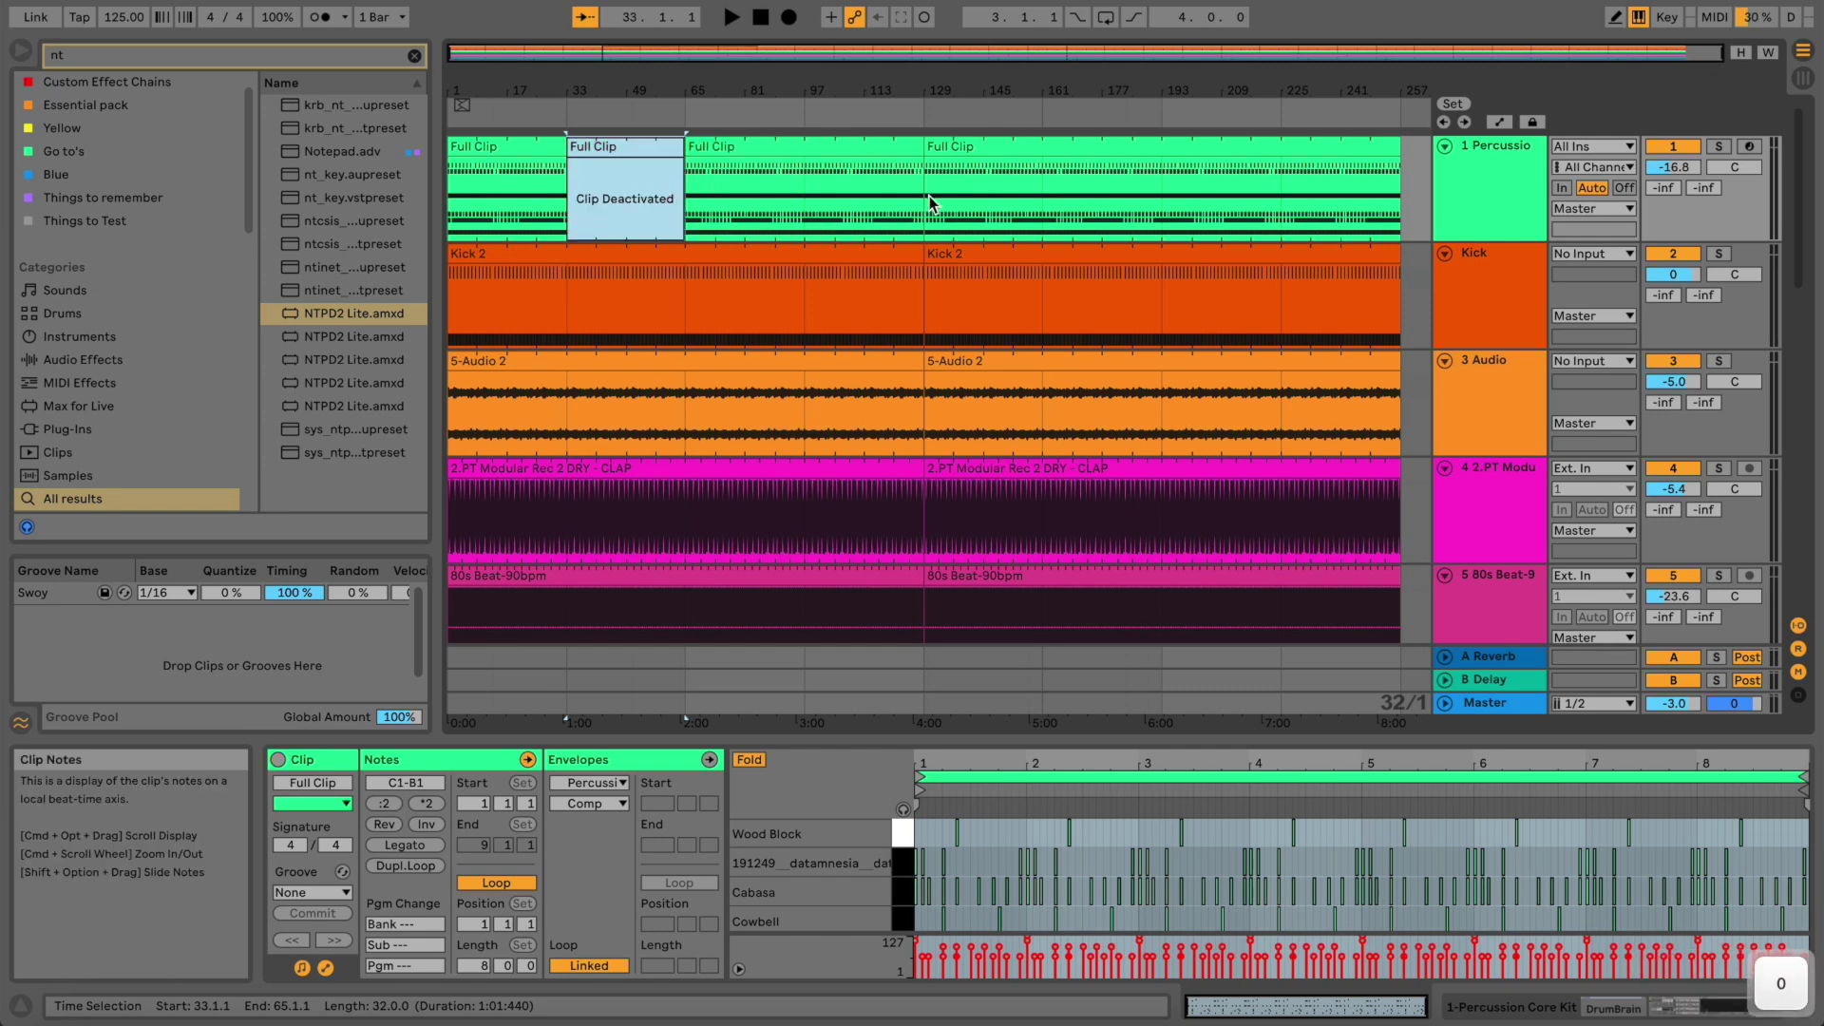
left_click(1018, 208)
left_click_drag(1019, 208, 1030, 204)
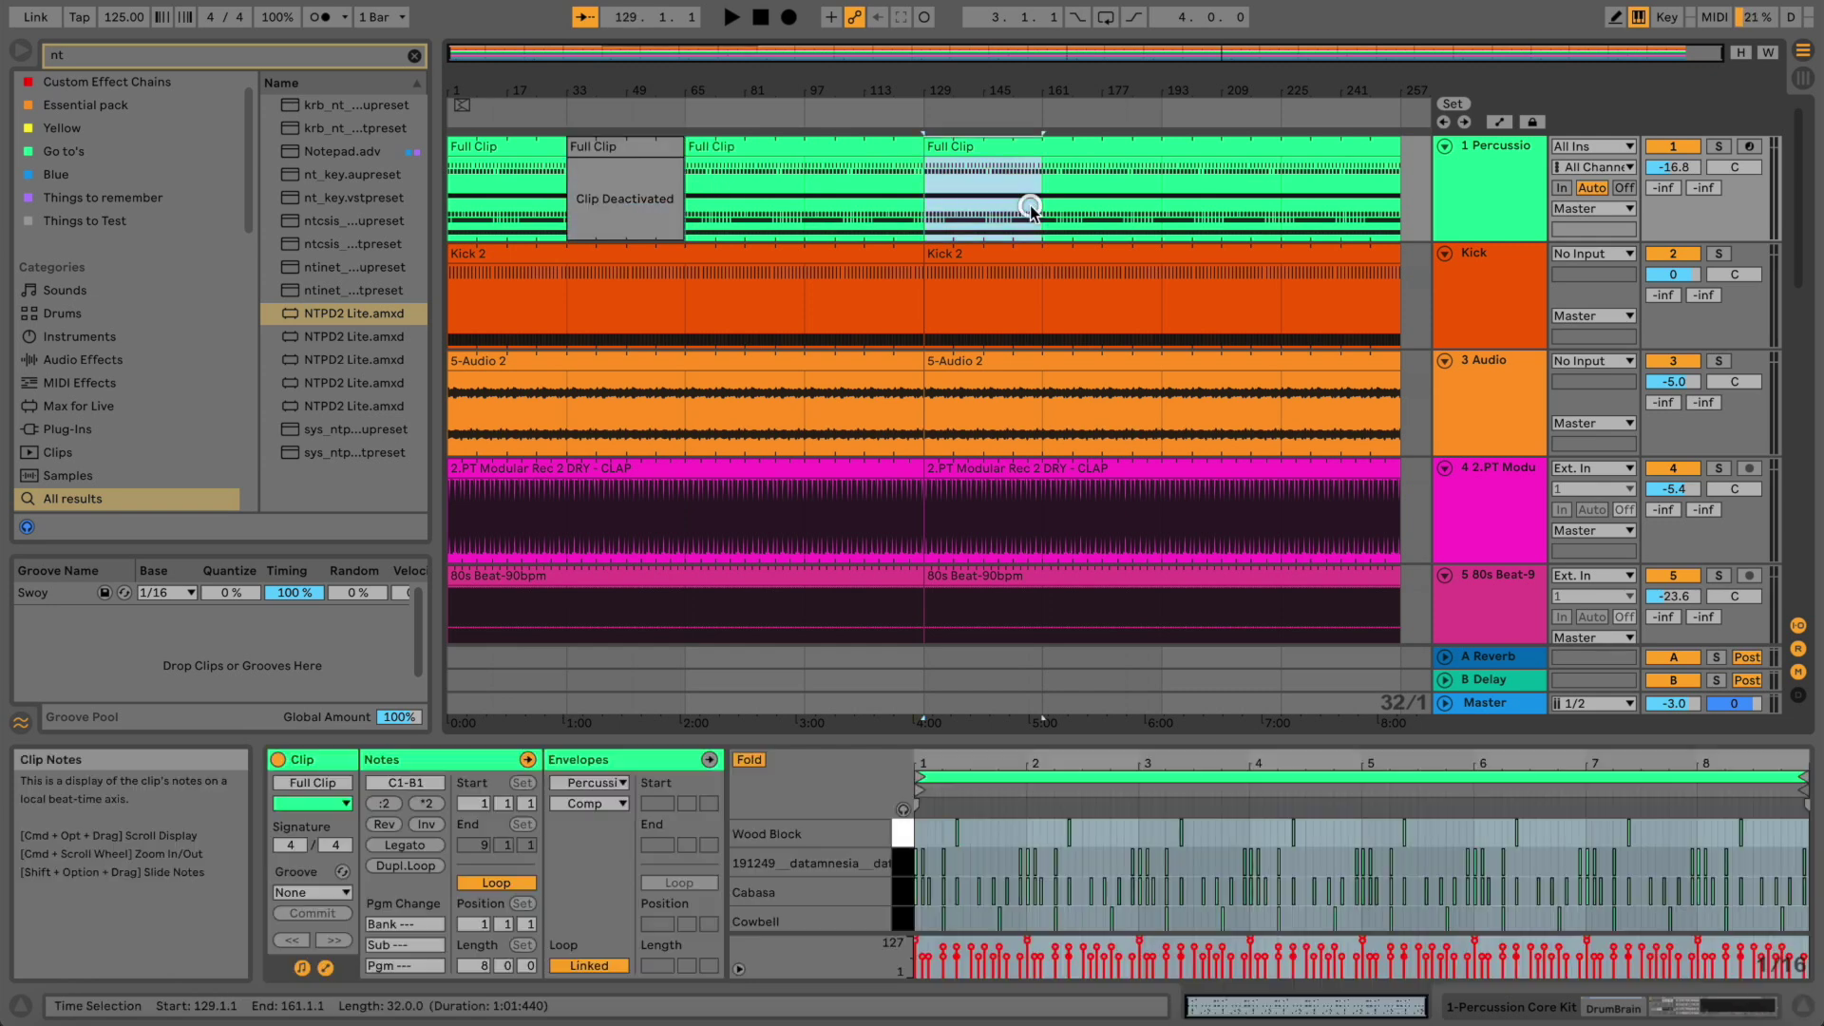
Narrow the grid to 8 bars and deactivate the Kick track section from bar 33 to 49
left_click(601, 283)
key("super+1")
key("super+1")
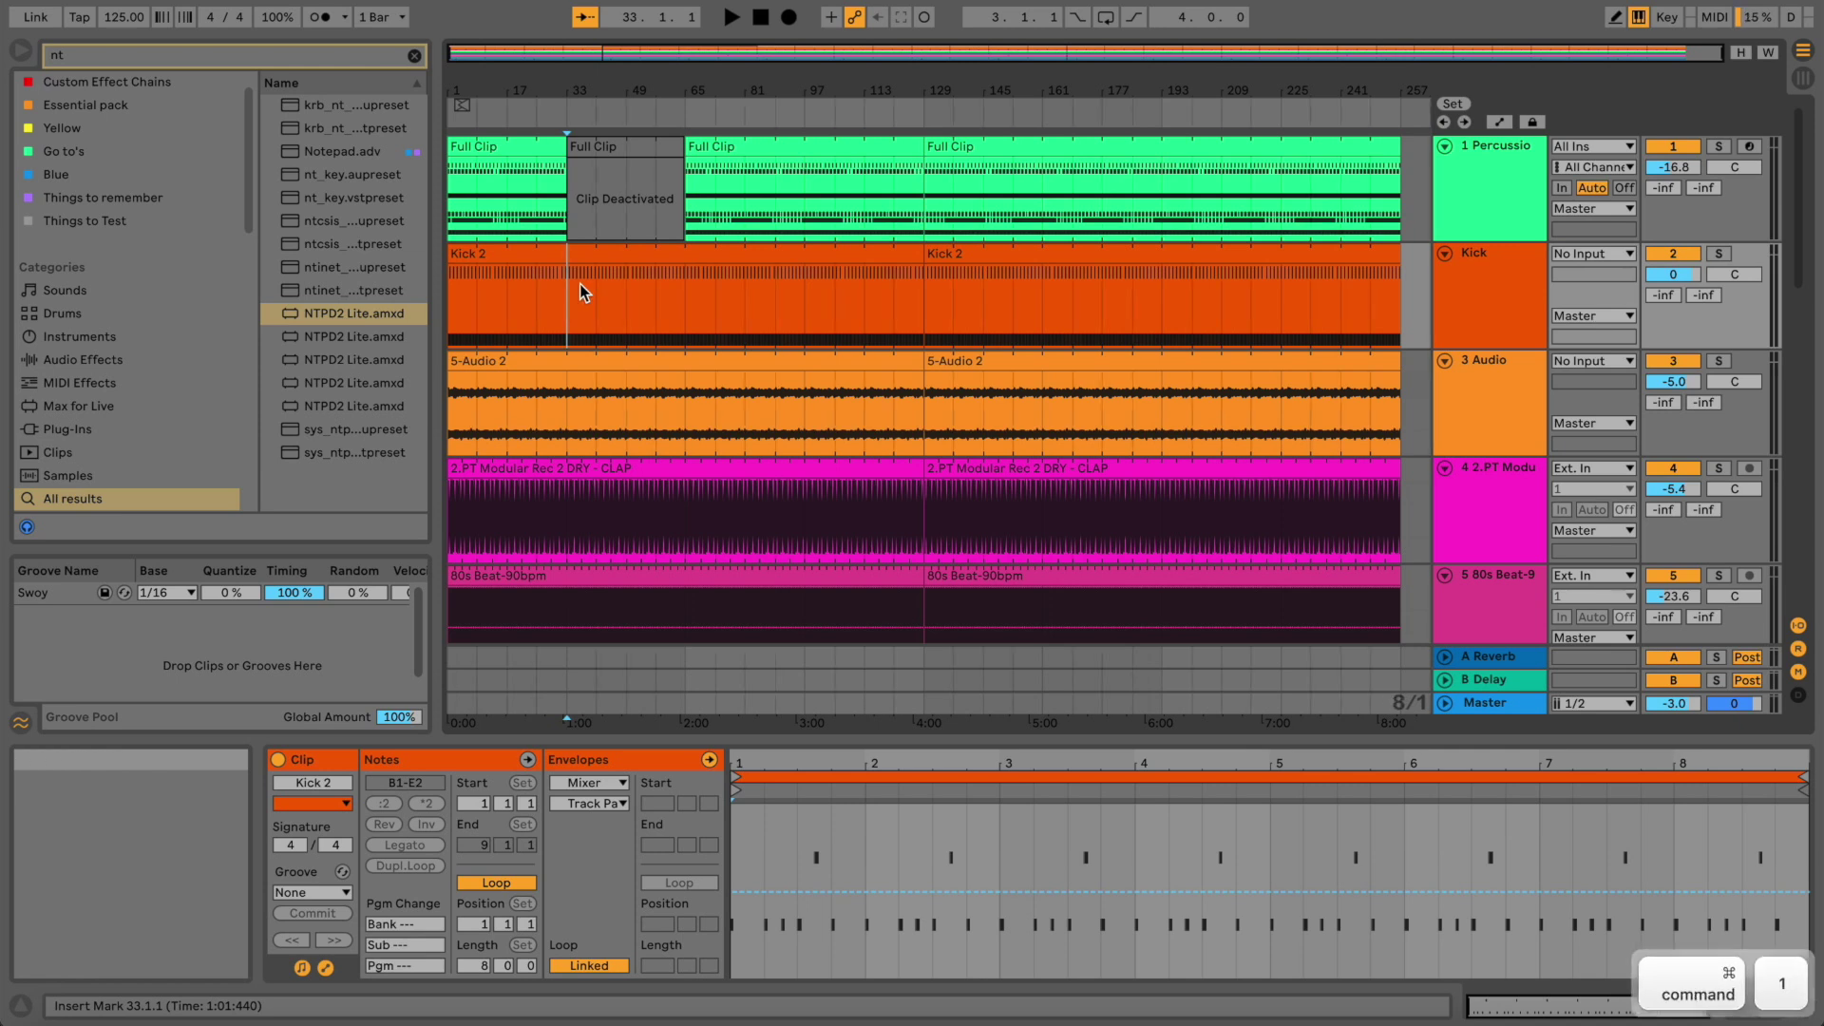
left_click_drag(574, 283, 622, 304)
key("super+0")
Deactivate the Kick track sections from bar 113 to 145 and from bar 233 to 257
left_click(892, 304)
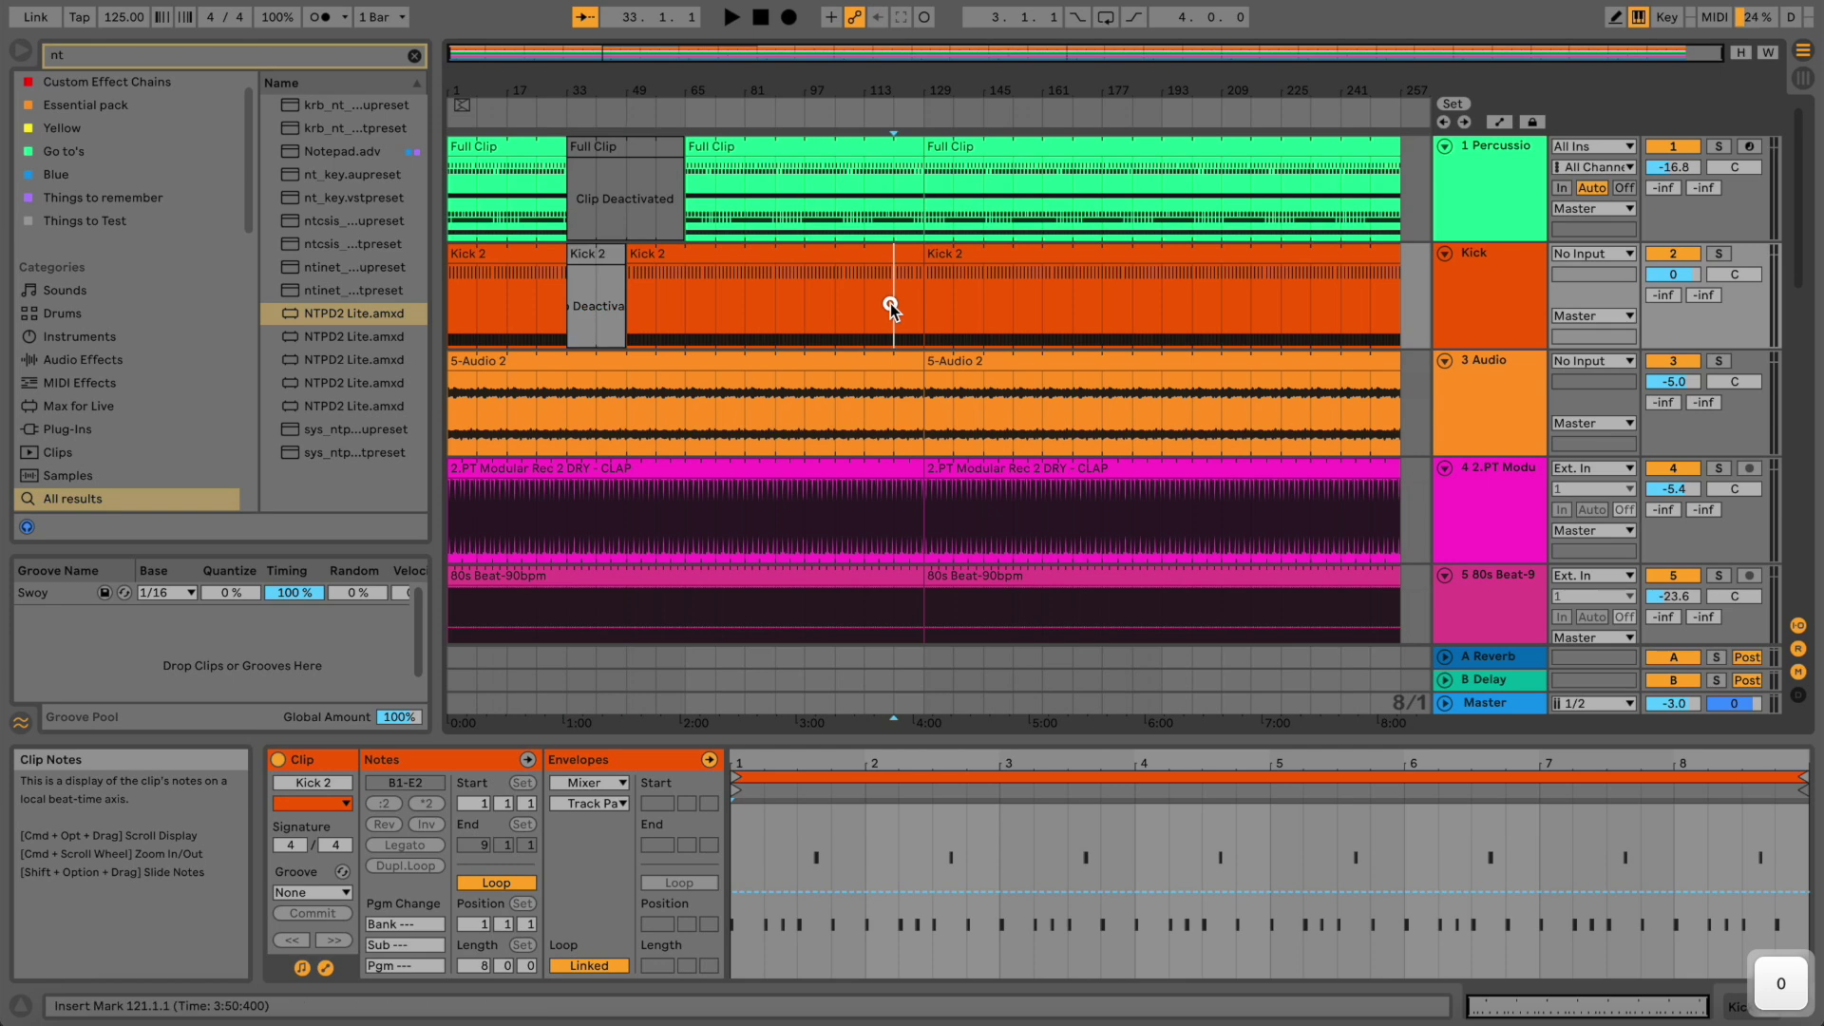
left_click_drag(876, 300, 982, 309)
key("super+0")
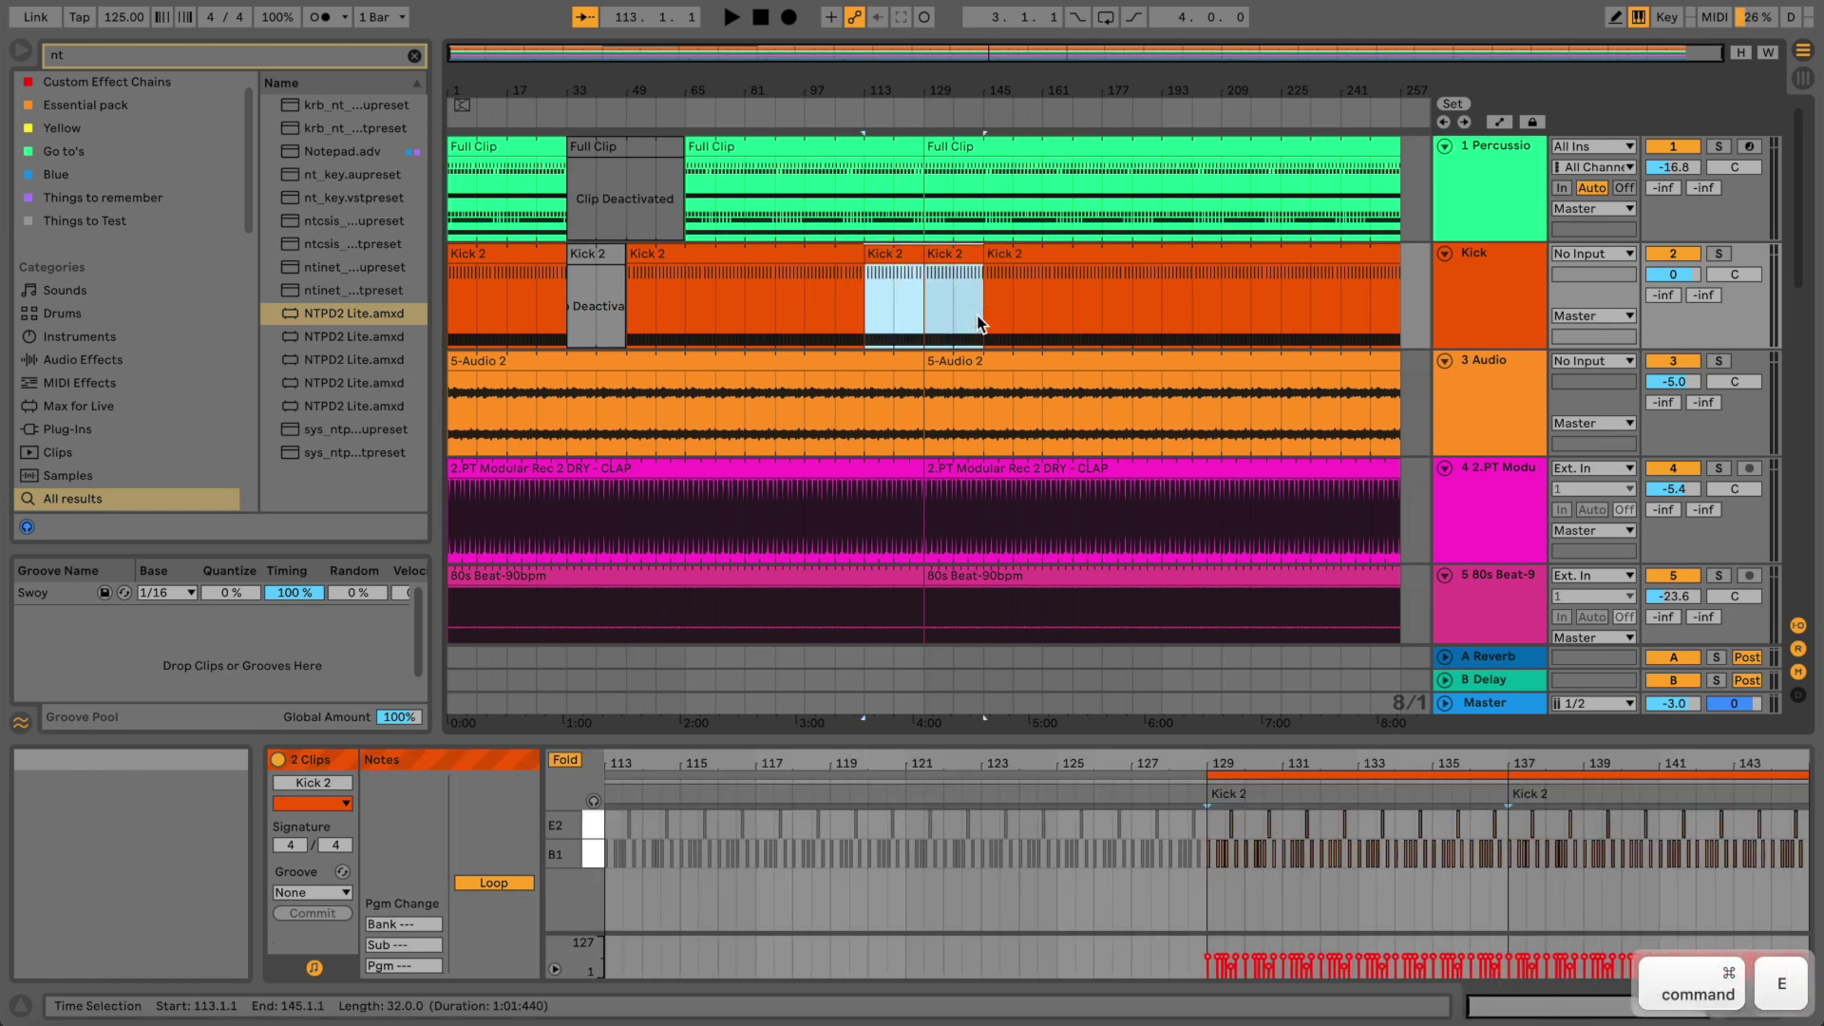
left_click(1147, 300)
left_click_drag(1316, 305, 1400, 323)
key("super+0")
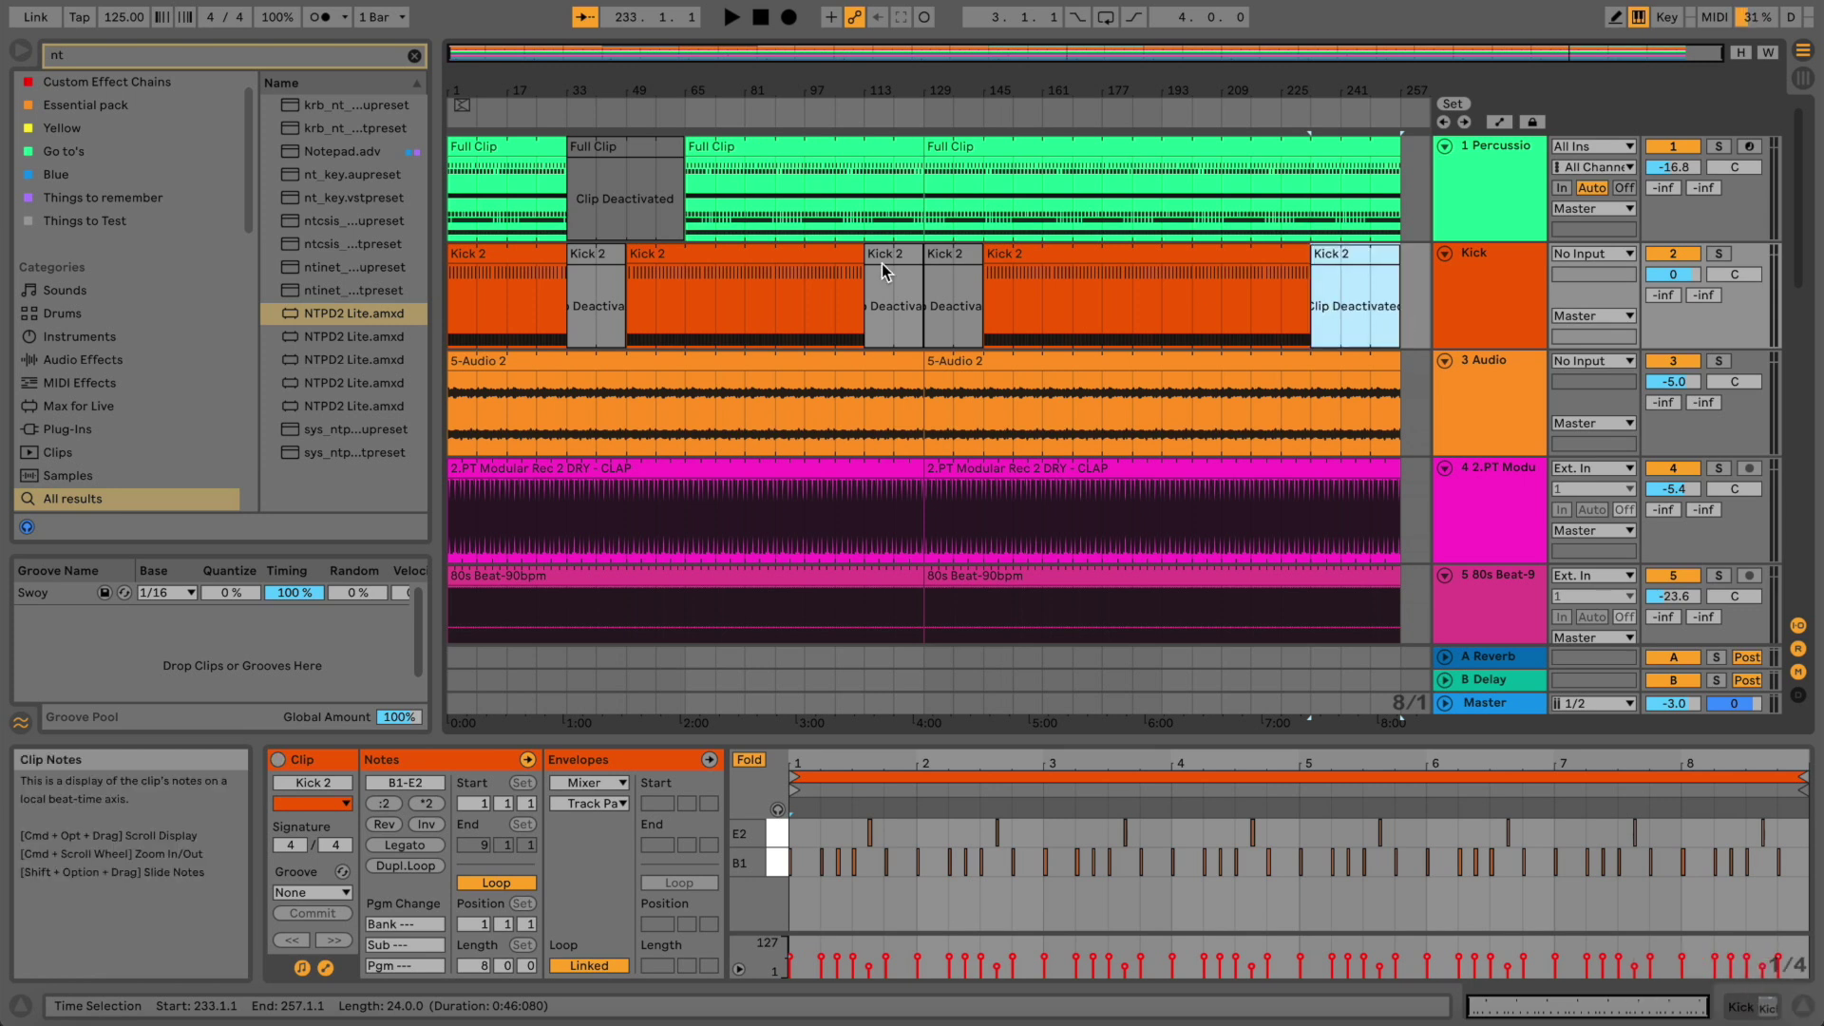
scroll(837, 258, "down", 3)
scroll(837, 258, "up", 3)
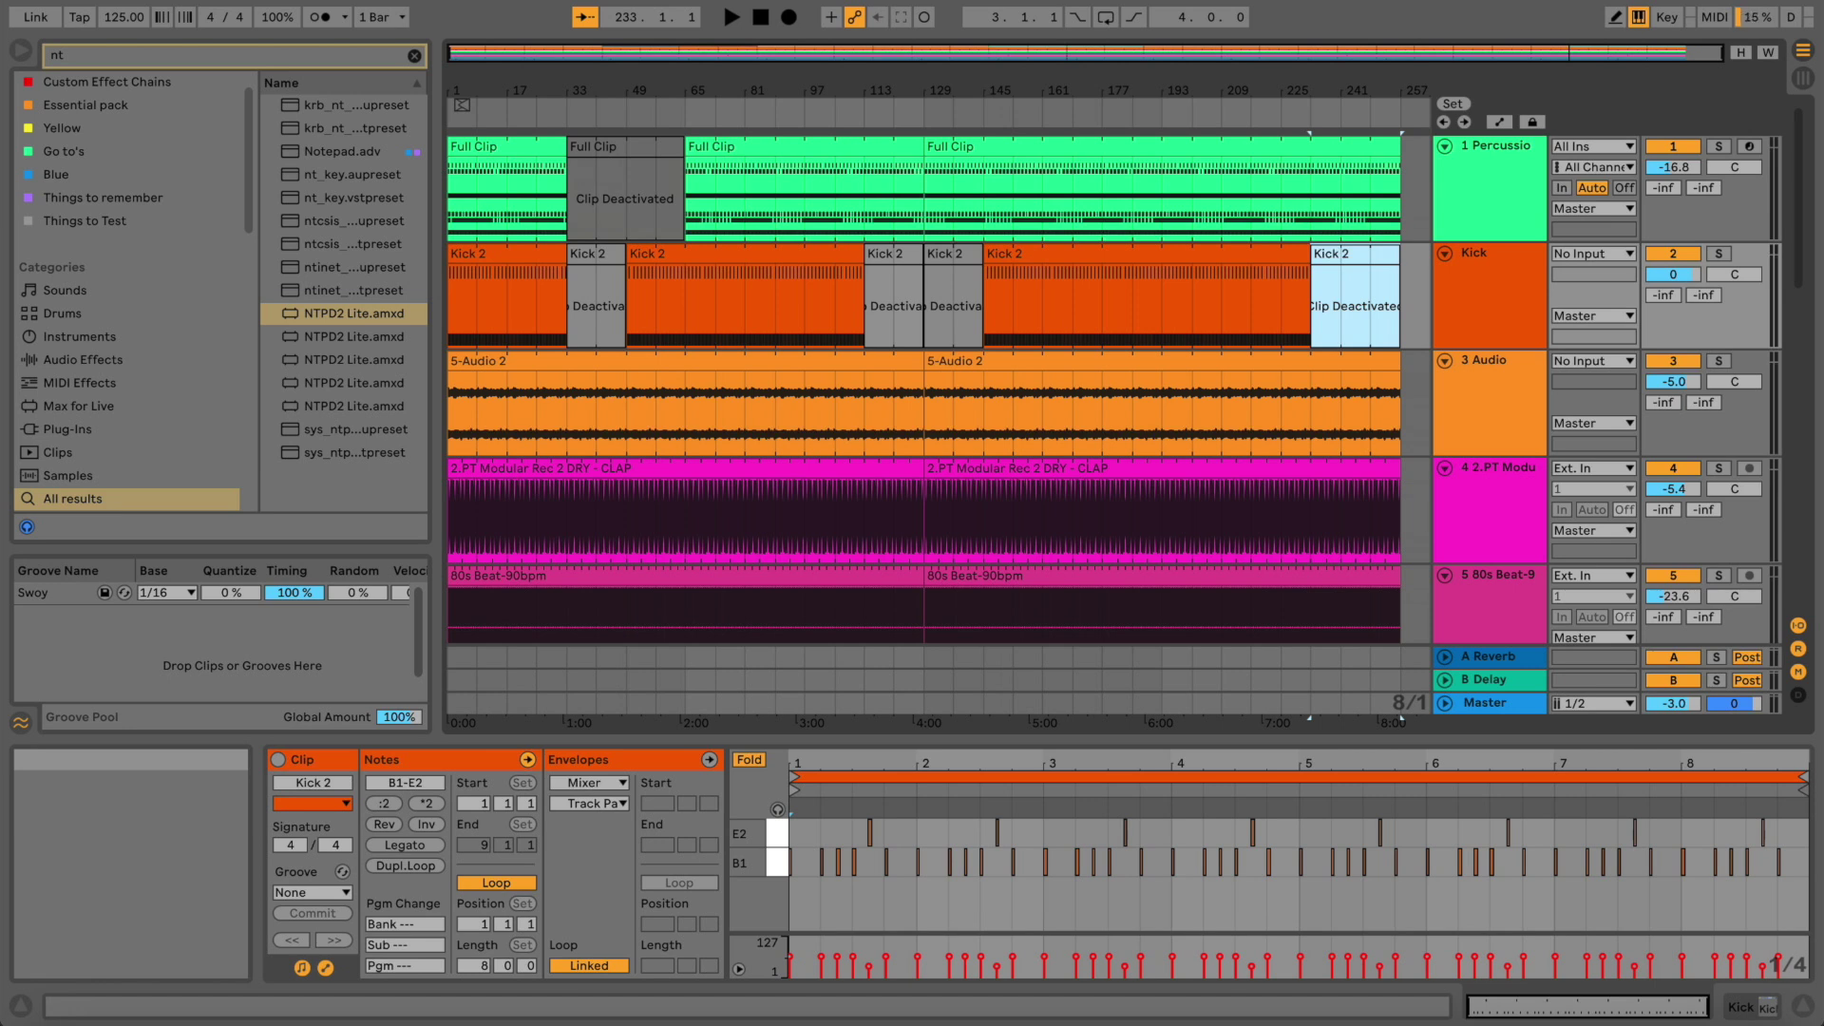
Inspect the Full Loop scene and the clips on the Vocals snippets, 3 Audio and trnr.Hatster tracks in Session View
key("Tab")
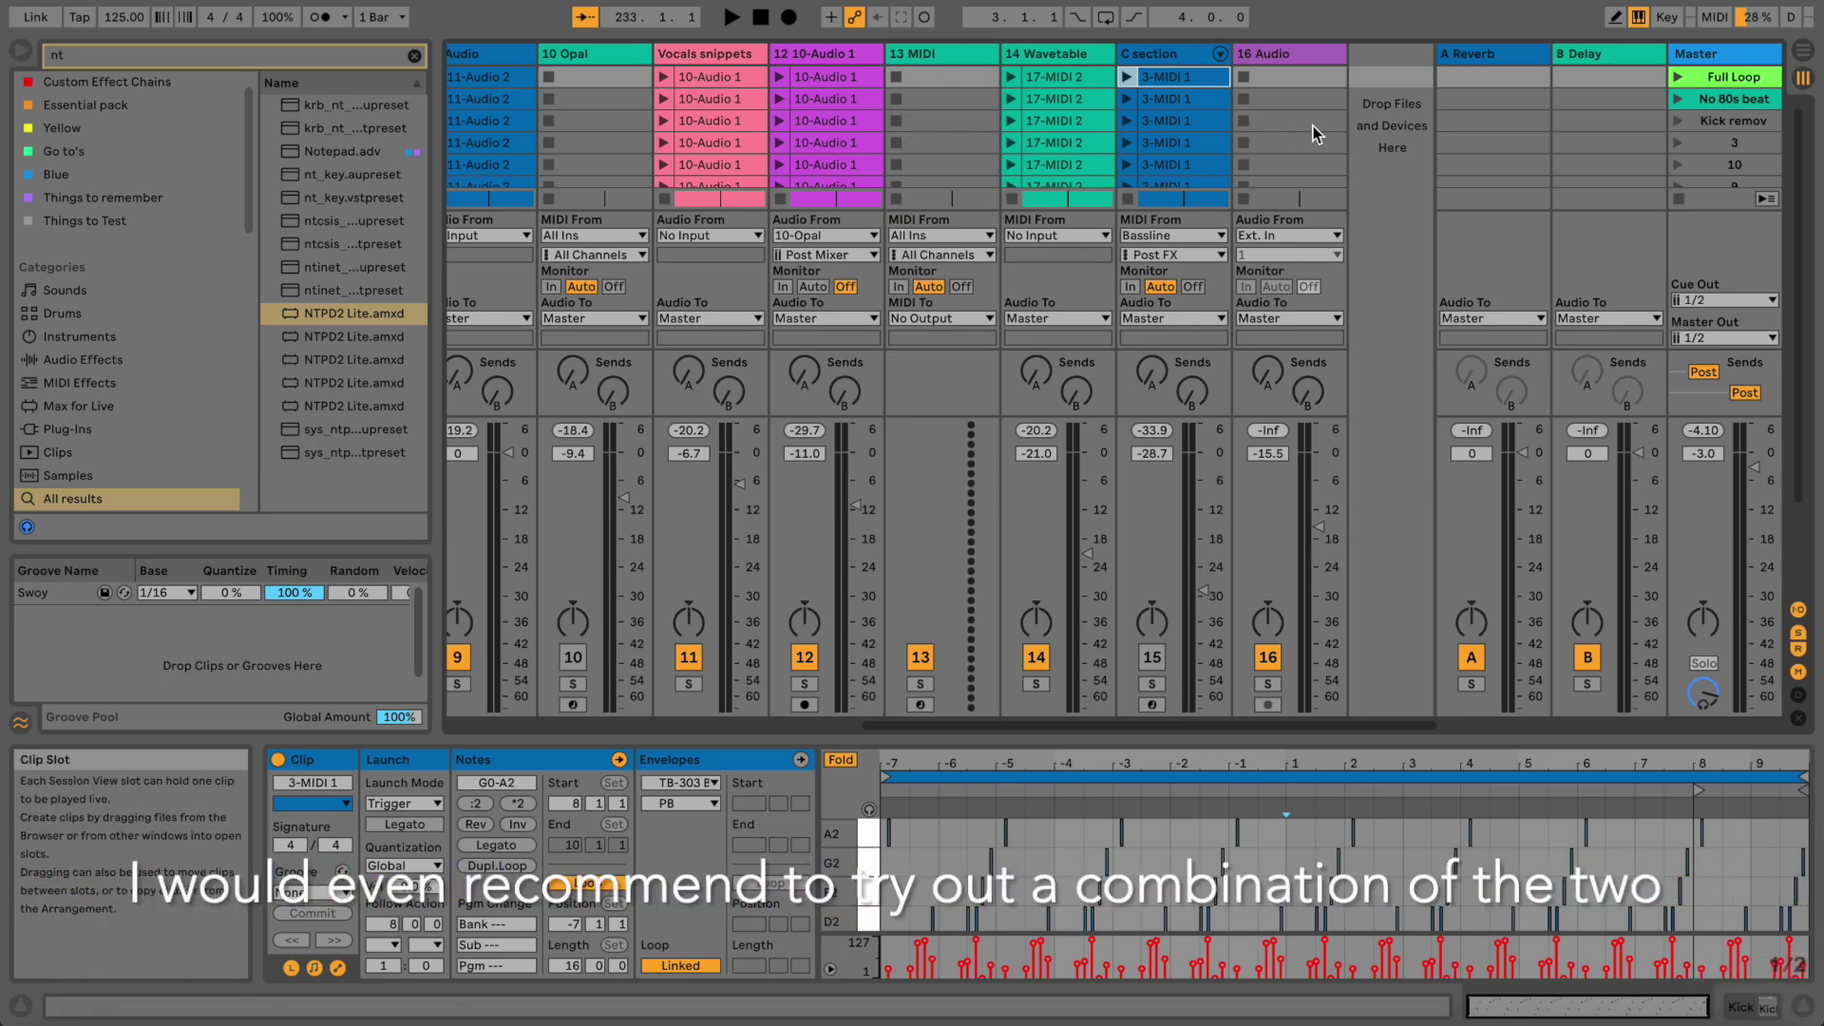
left_click(1735, 76)
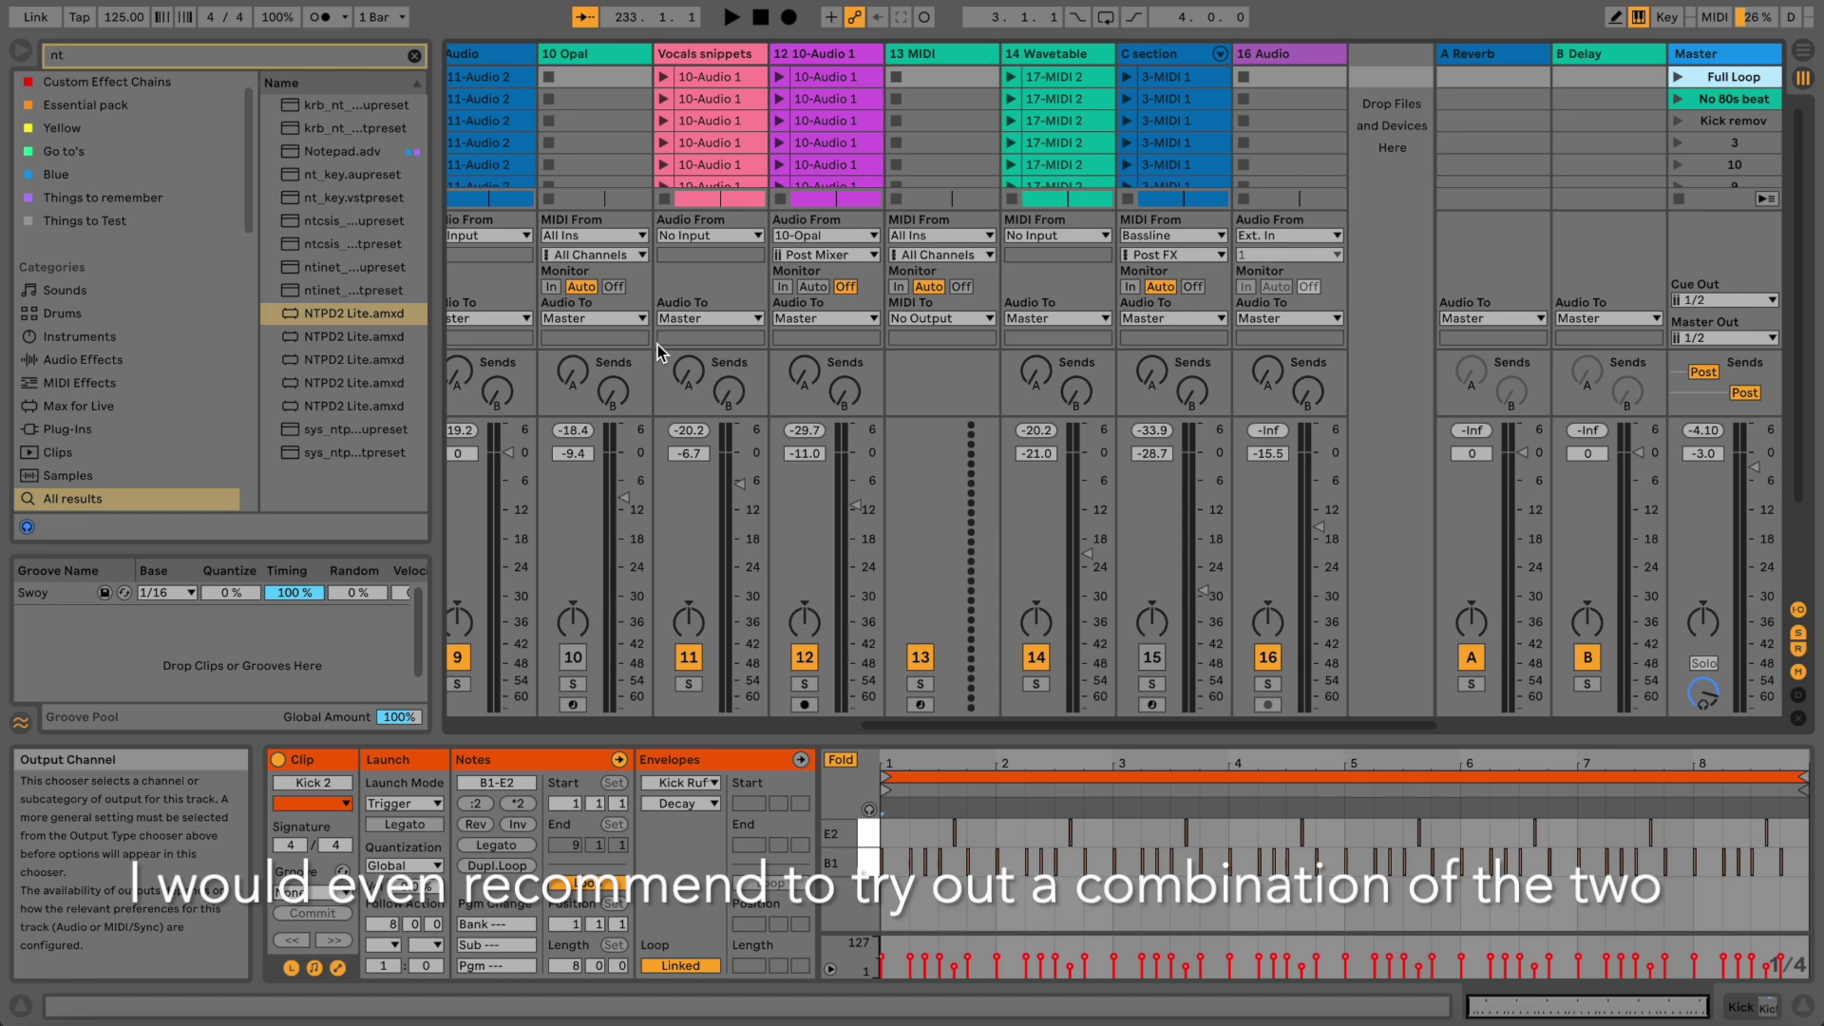
left_click(703, 76)
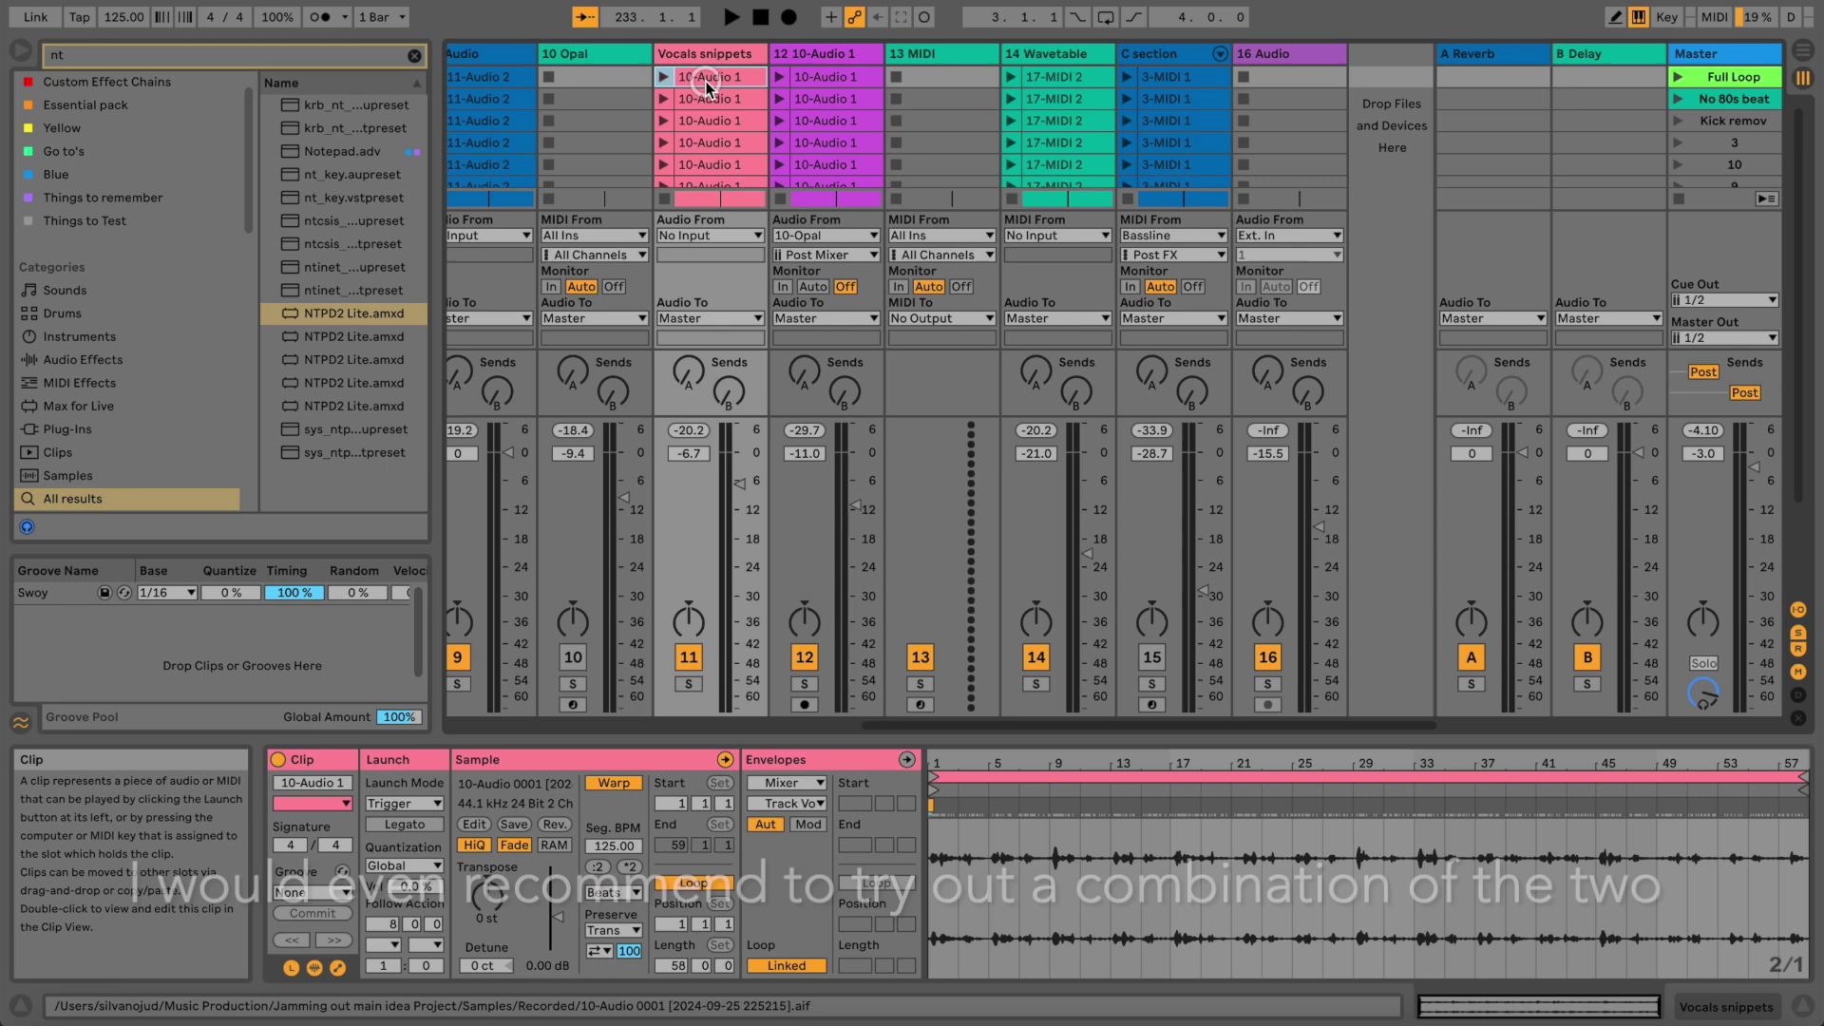
left_click_drag(890, 722, 390, 694)
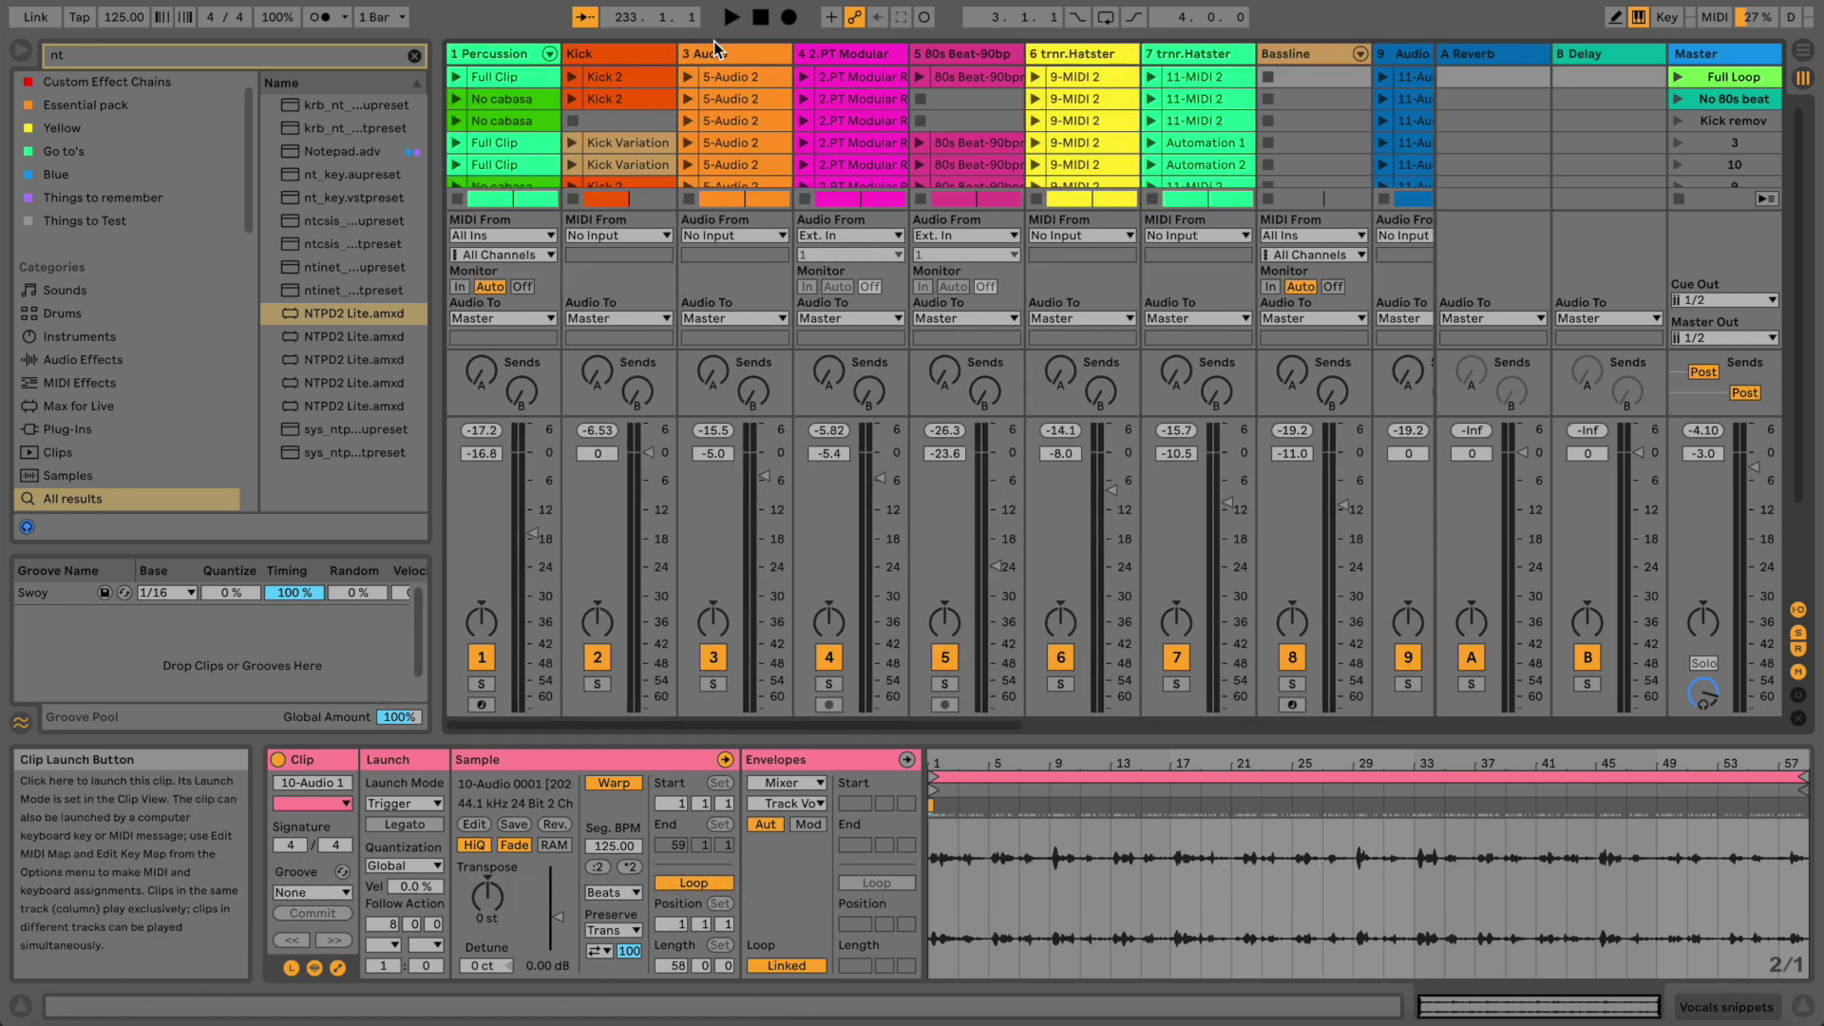
left_click(381, 926)
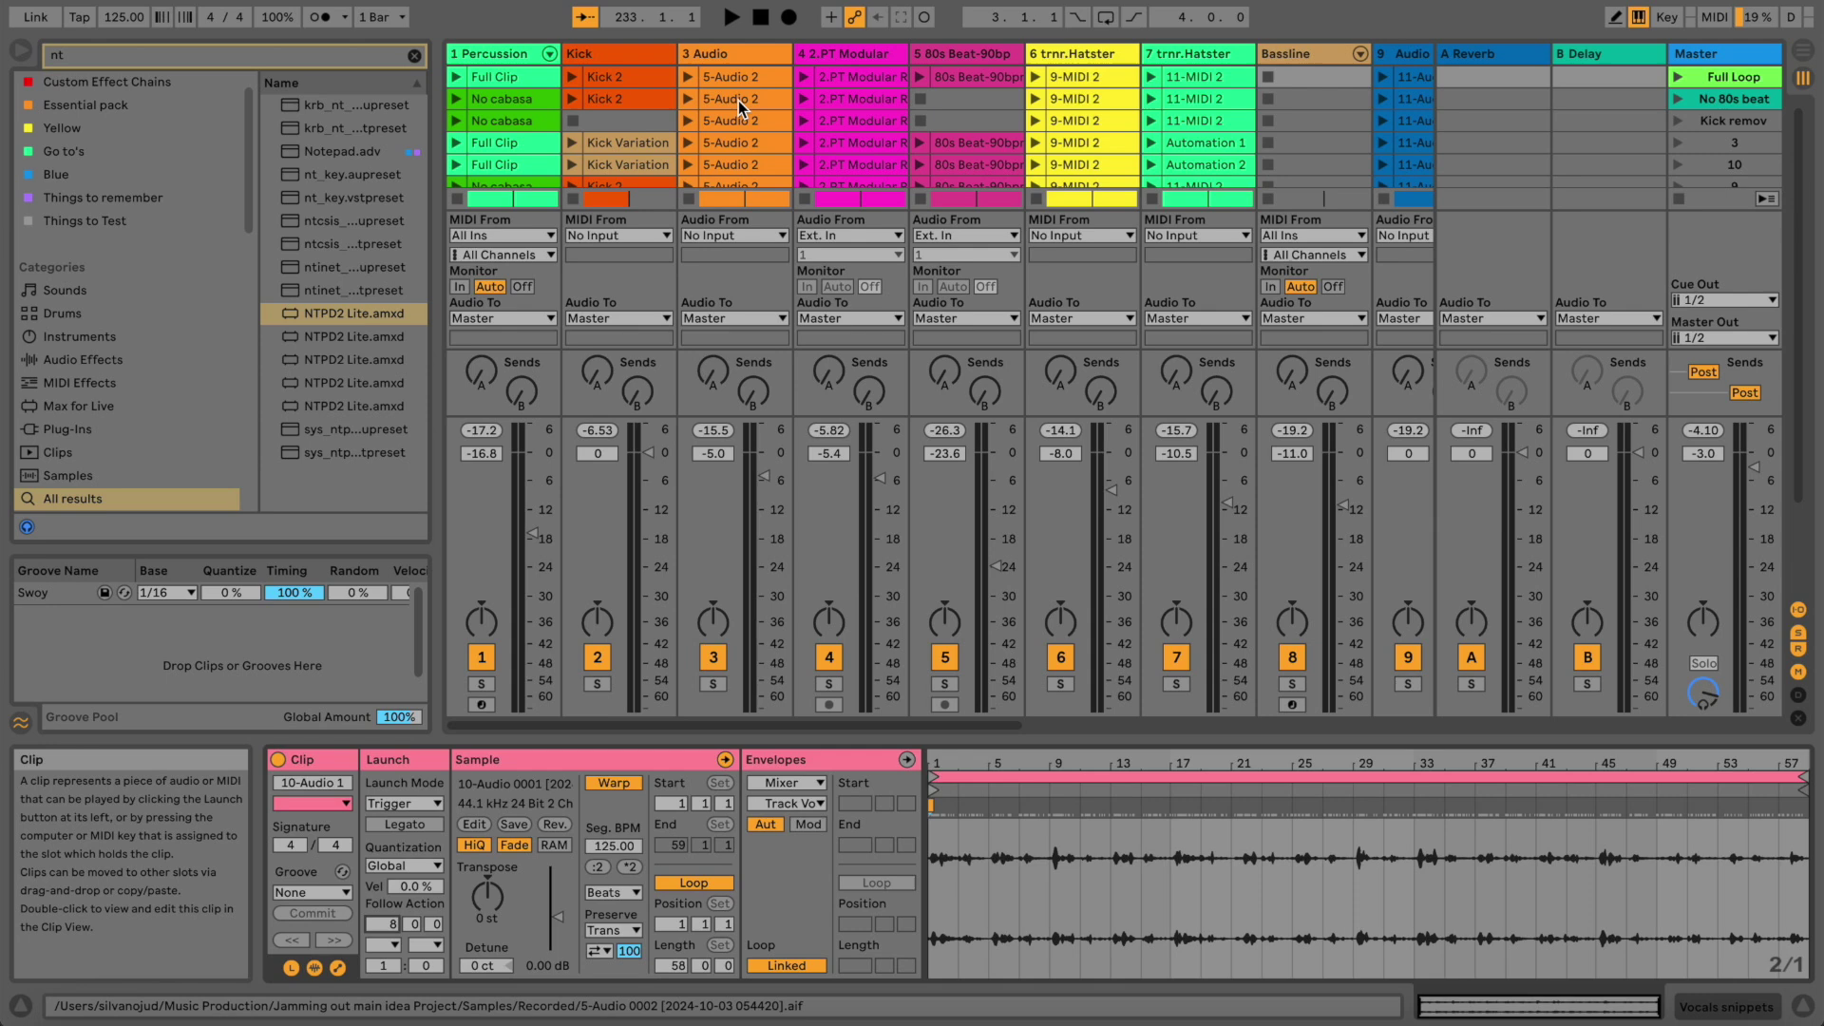
left_click(746, 141)
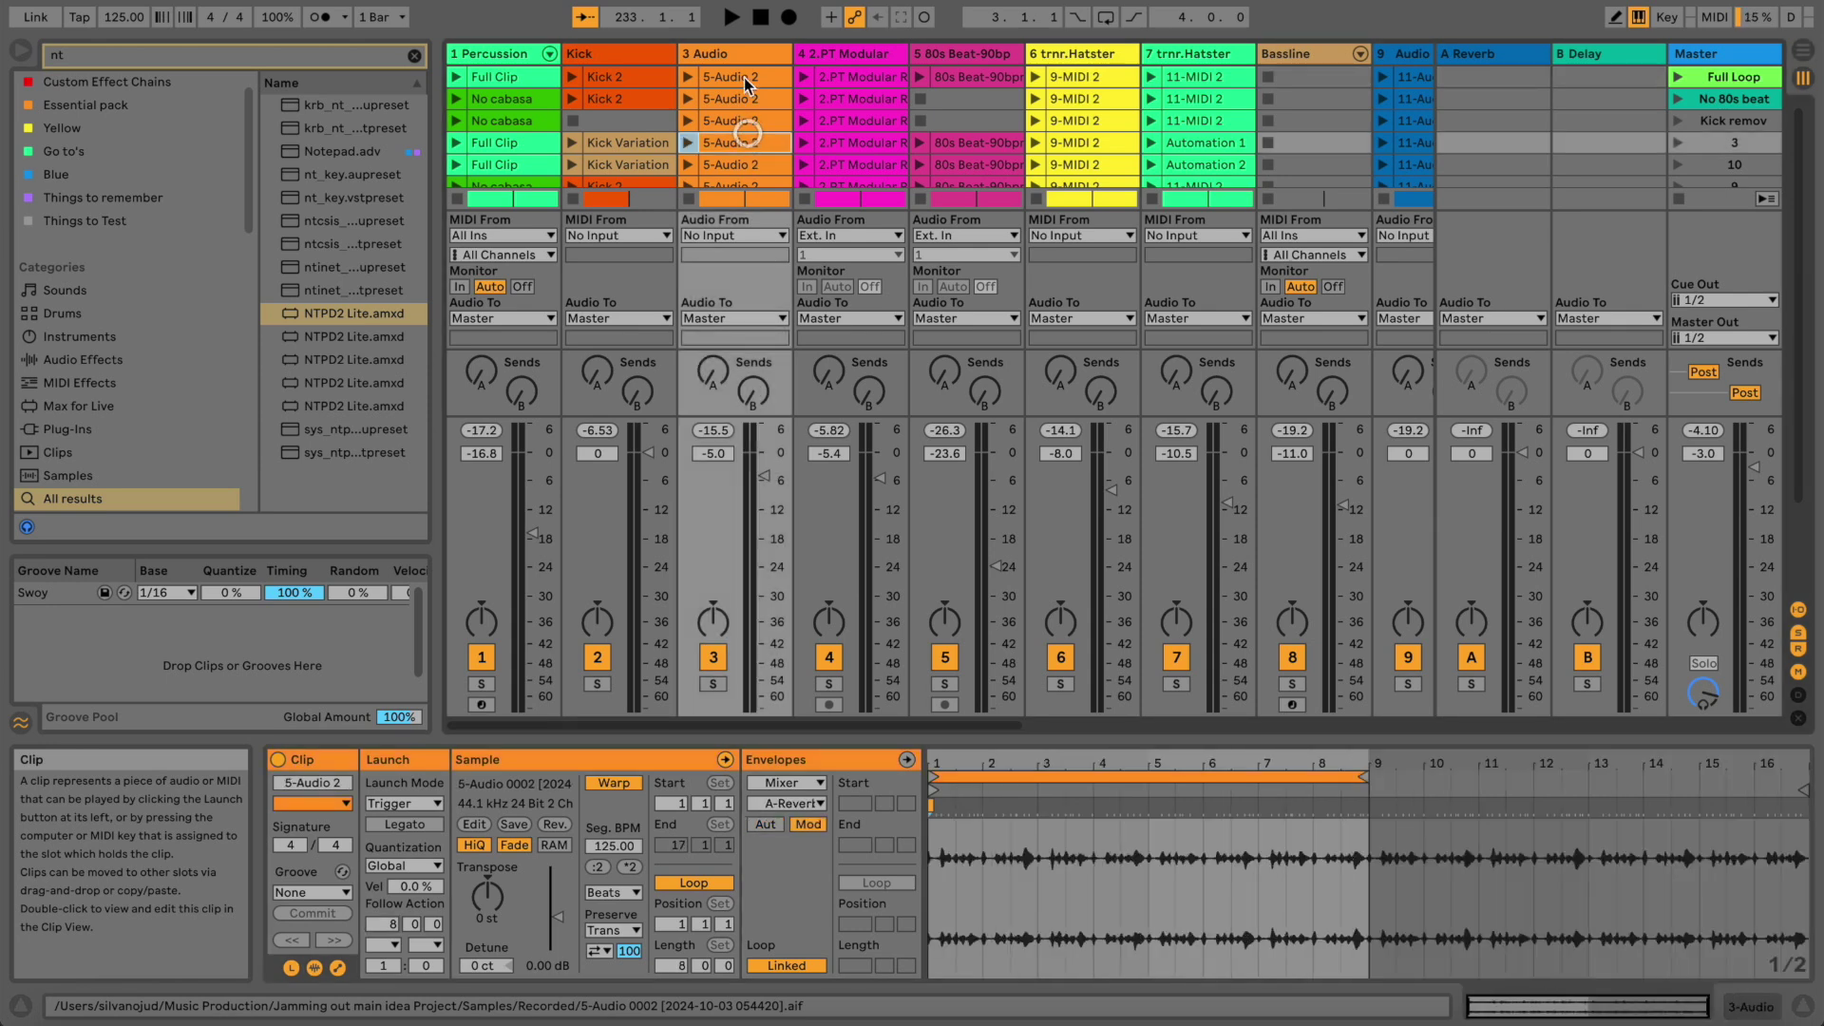
left_click(1179, 124)
left_click(1191, 163)
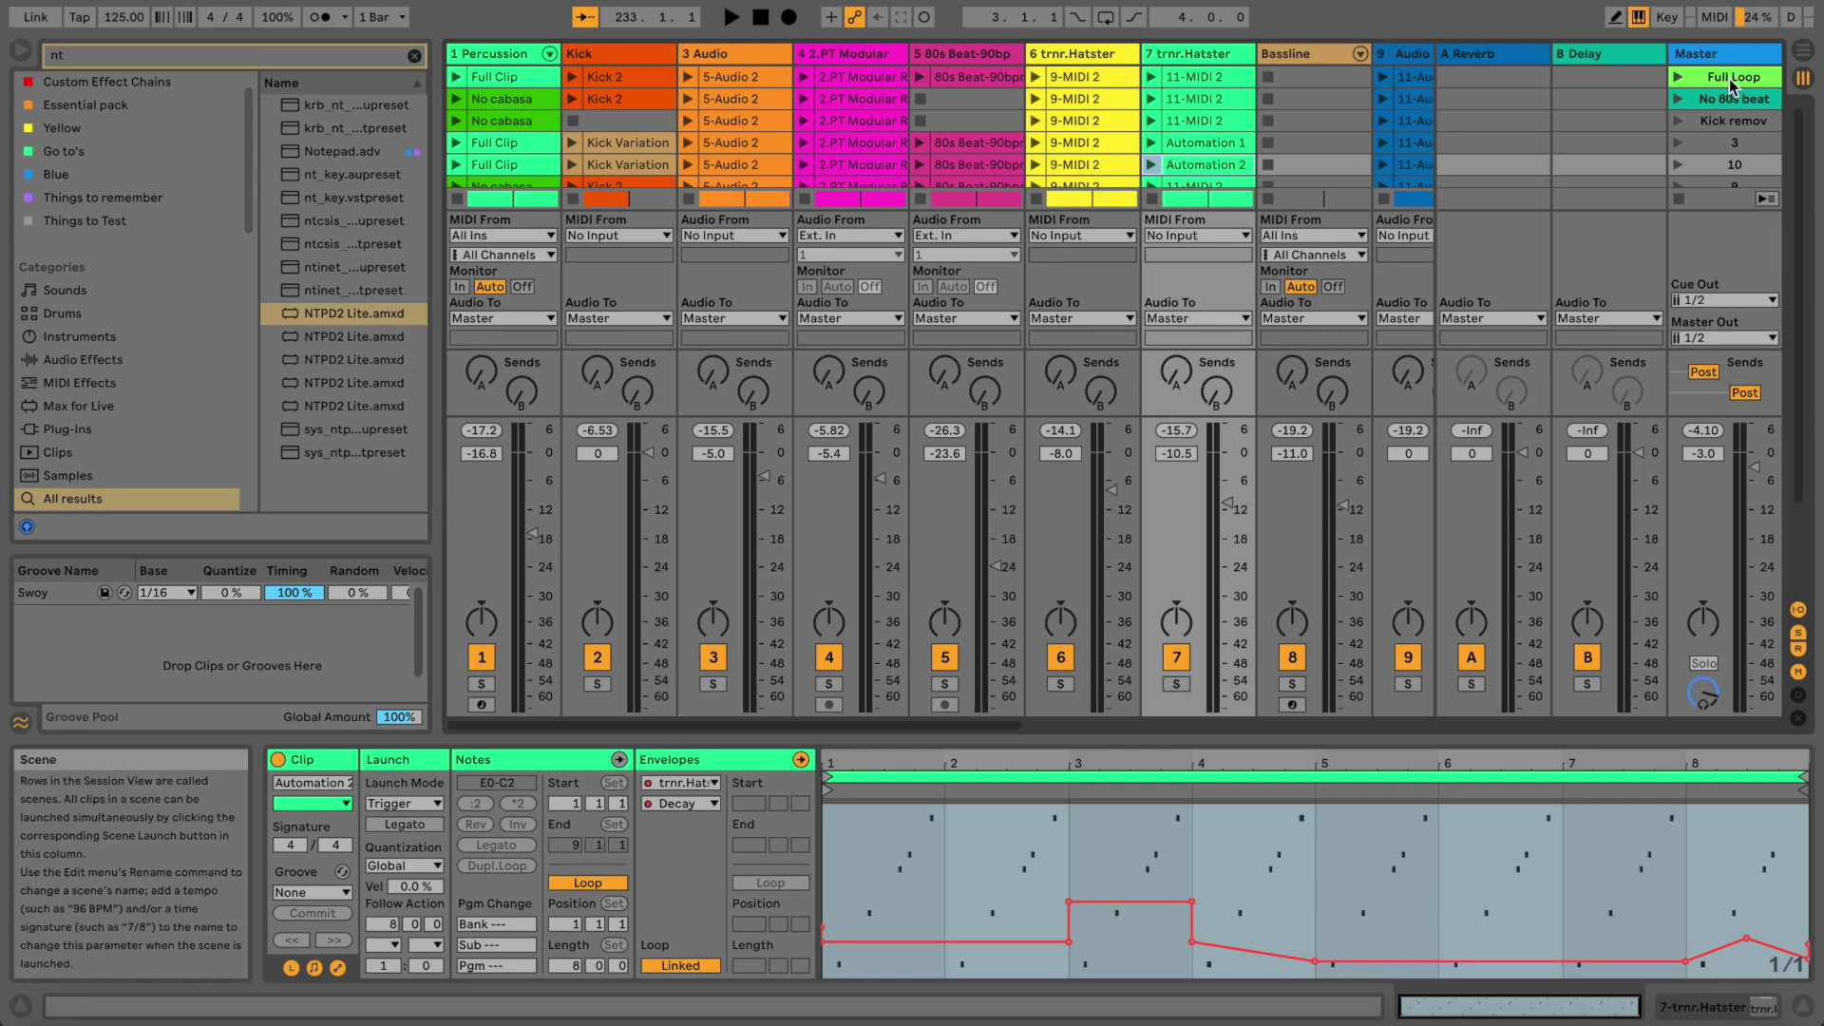
Capture the playing clips into a new scene below scene 10 and check the Capture and Insert Scene command
key("super+shift+i")
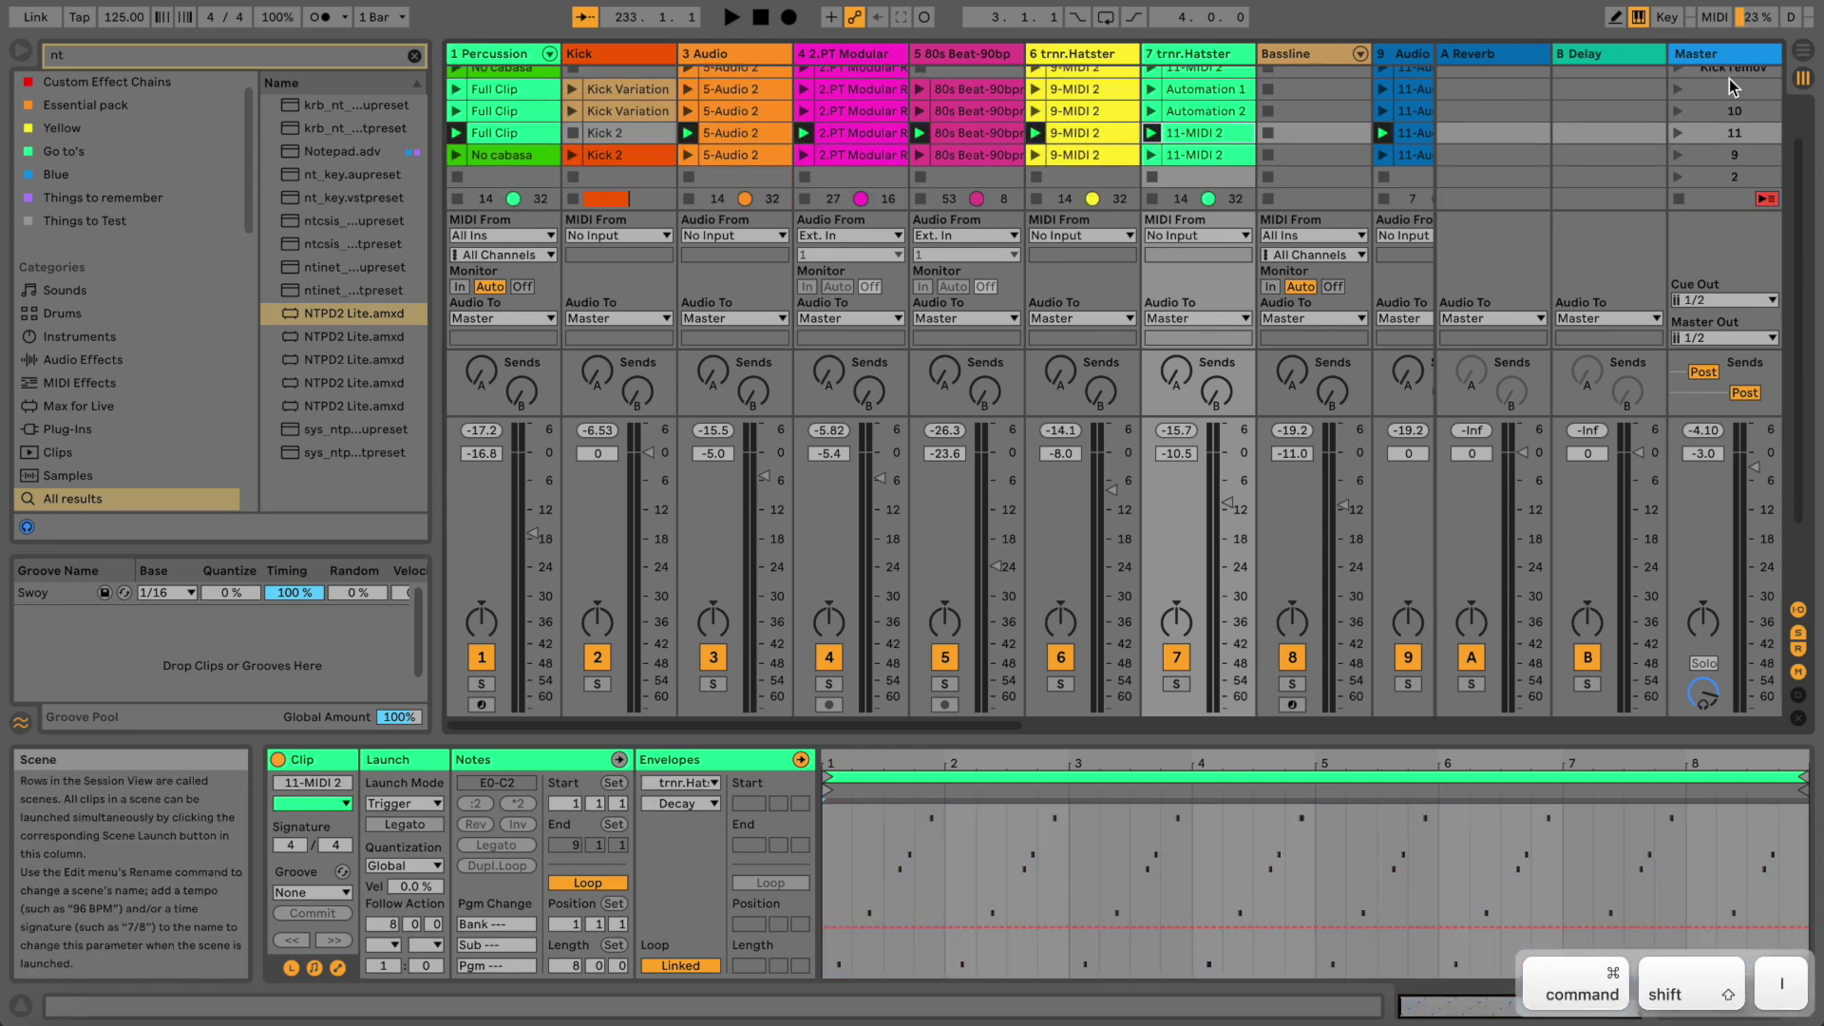
right_click(1702, 130)
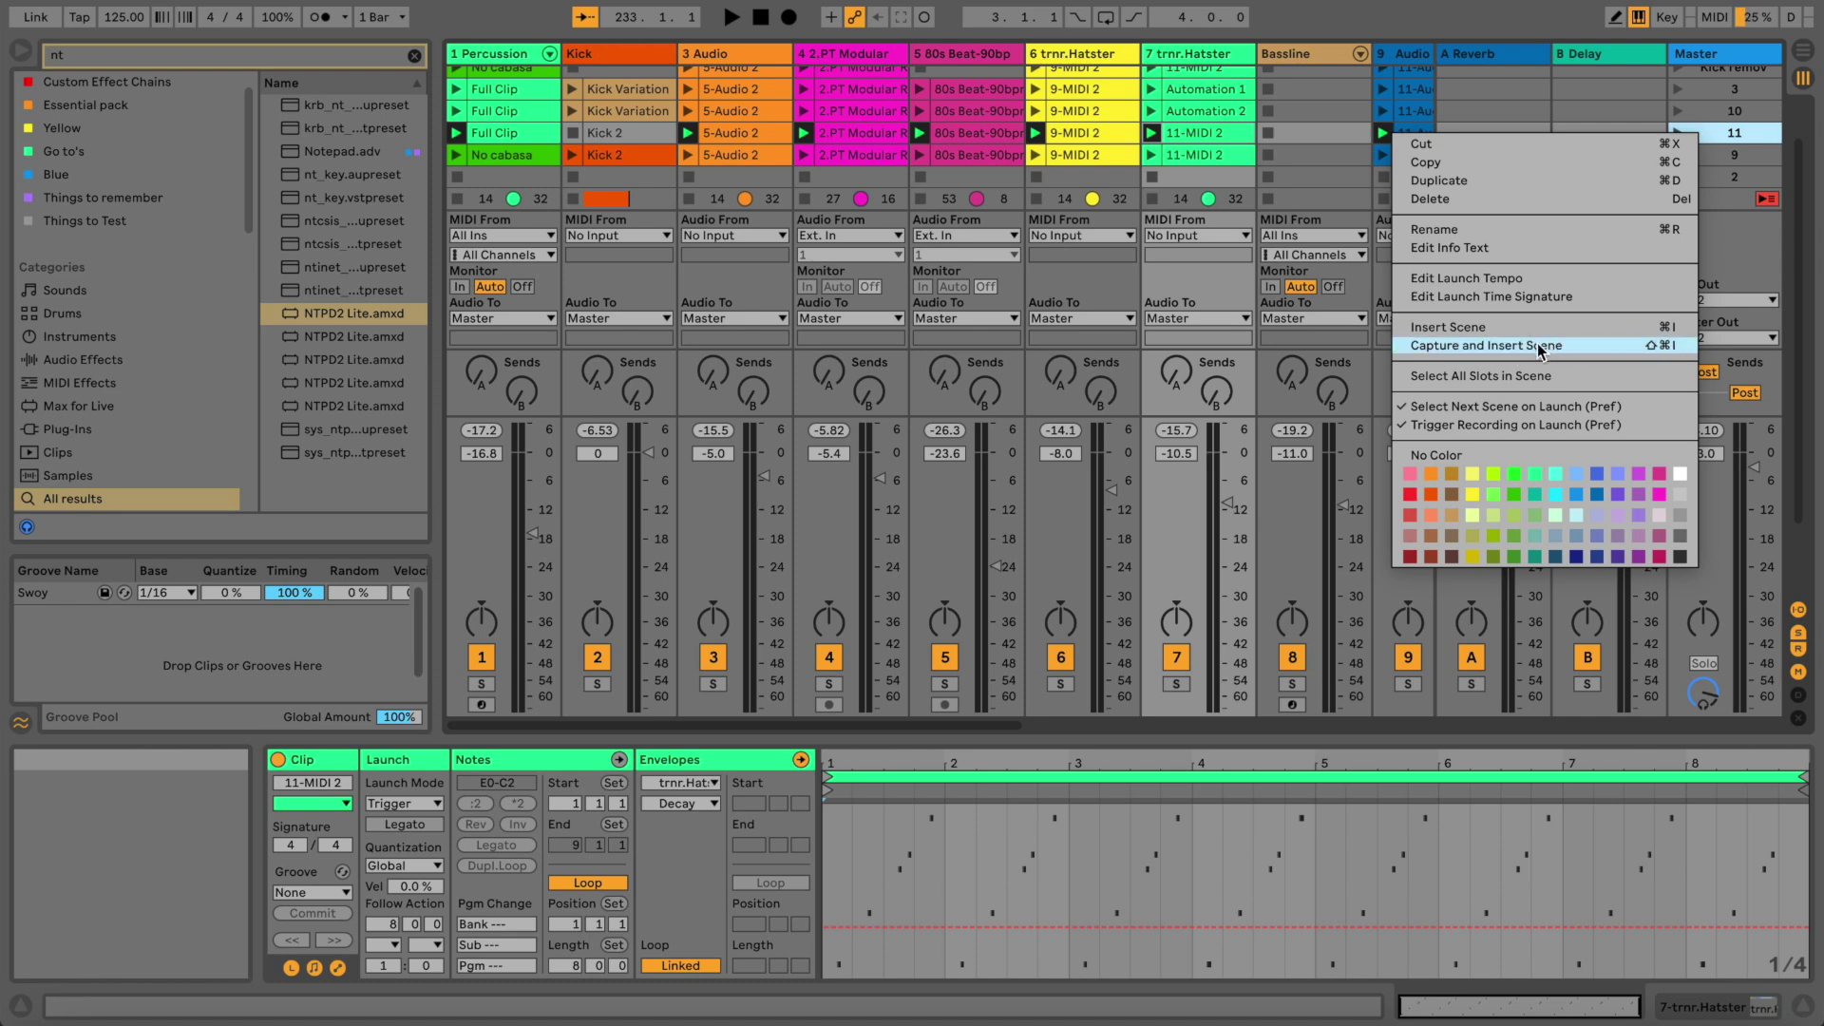
left_click(1526, 23)
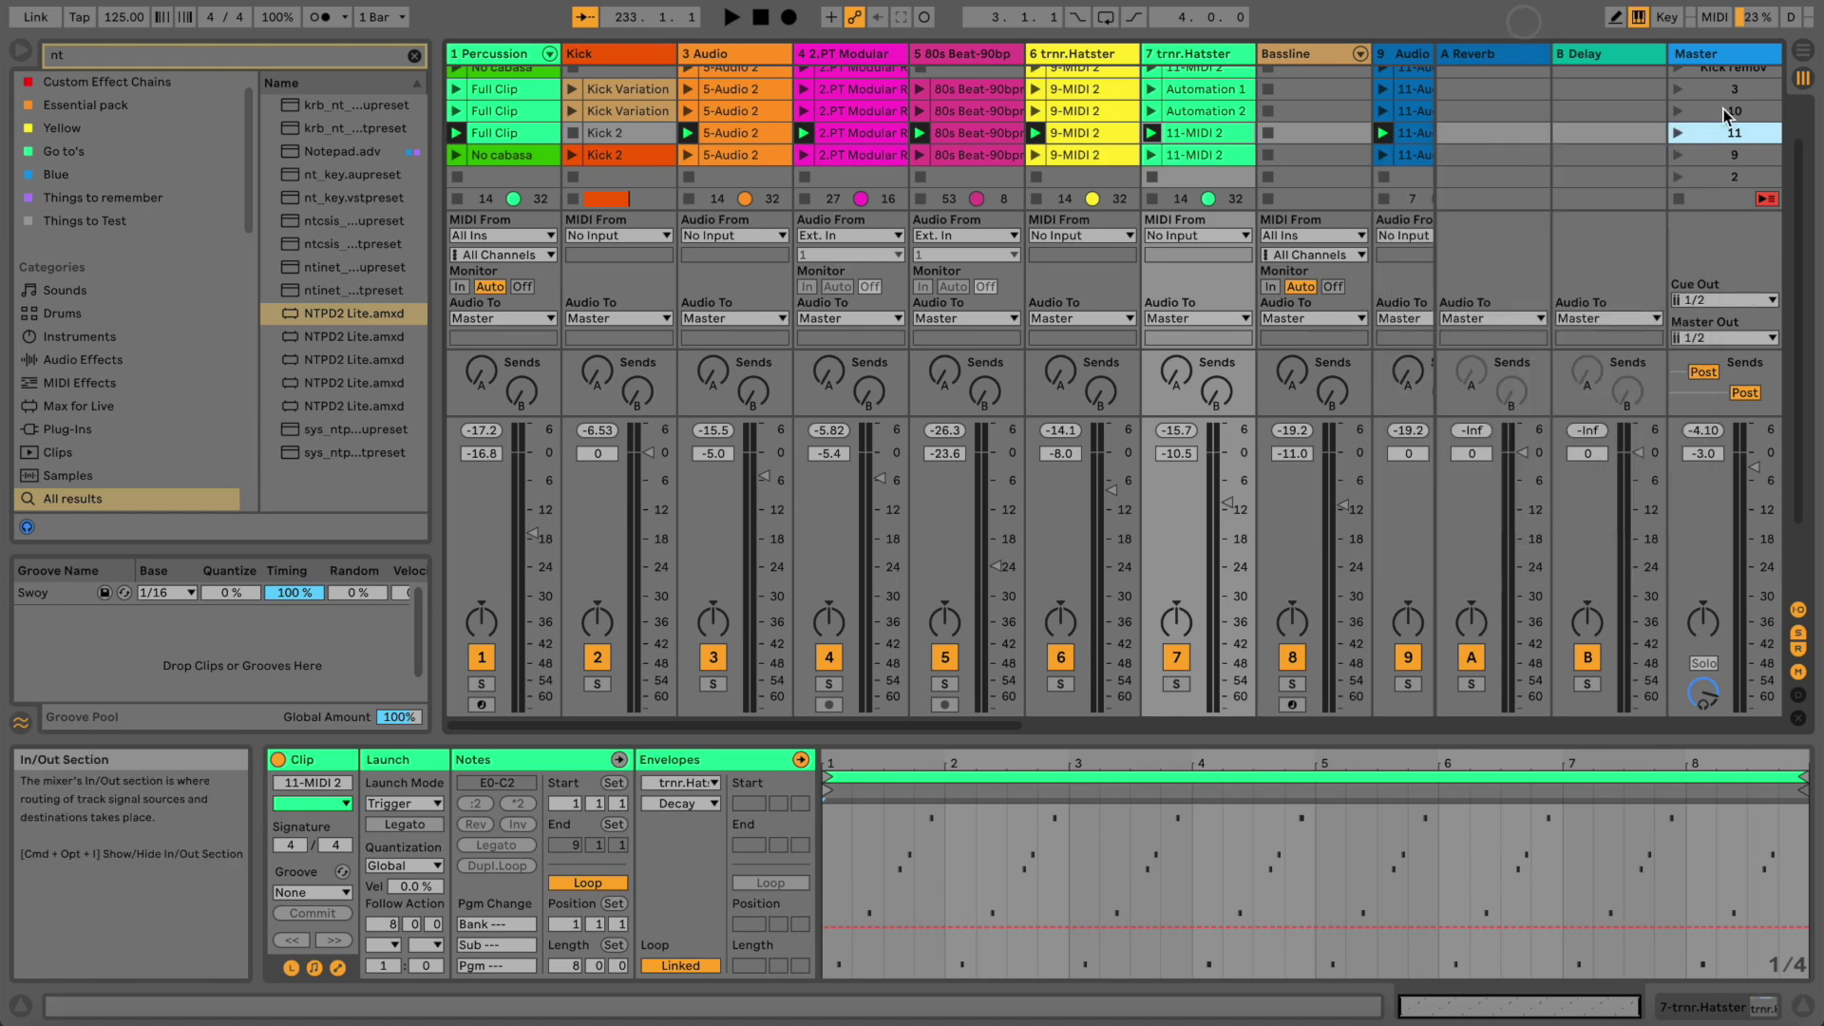
Step through the scenes from Full Loop through No 80s beat and Kick remov down to scene 10
scroll(1723, 102, "up", 2)
left_click(1724, 84)
left_click(1723, 98)
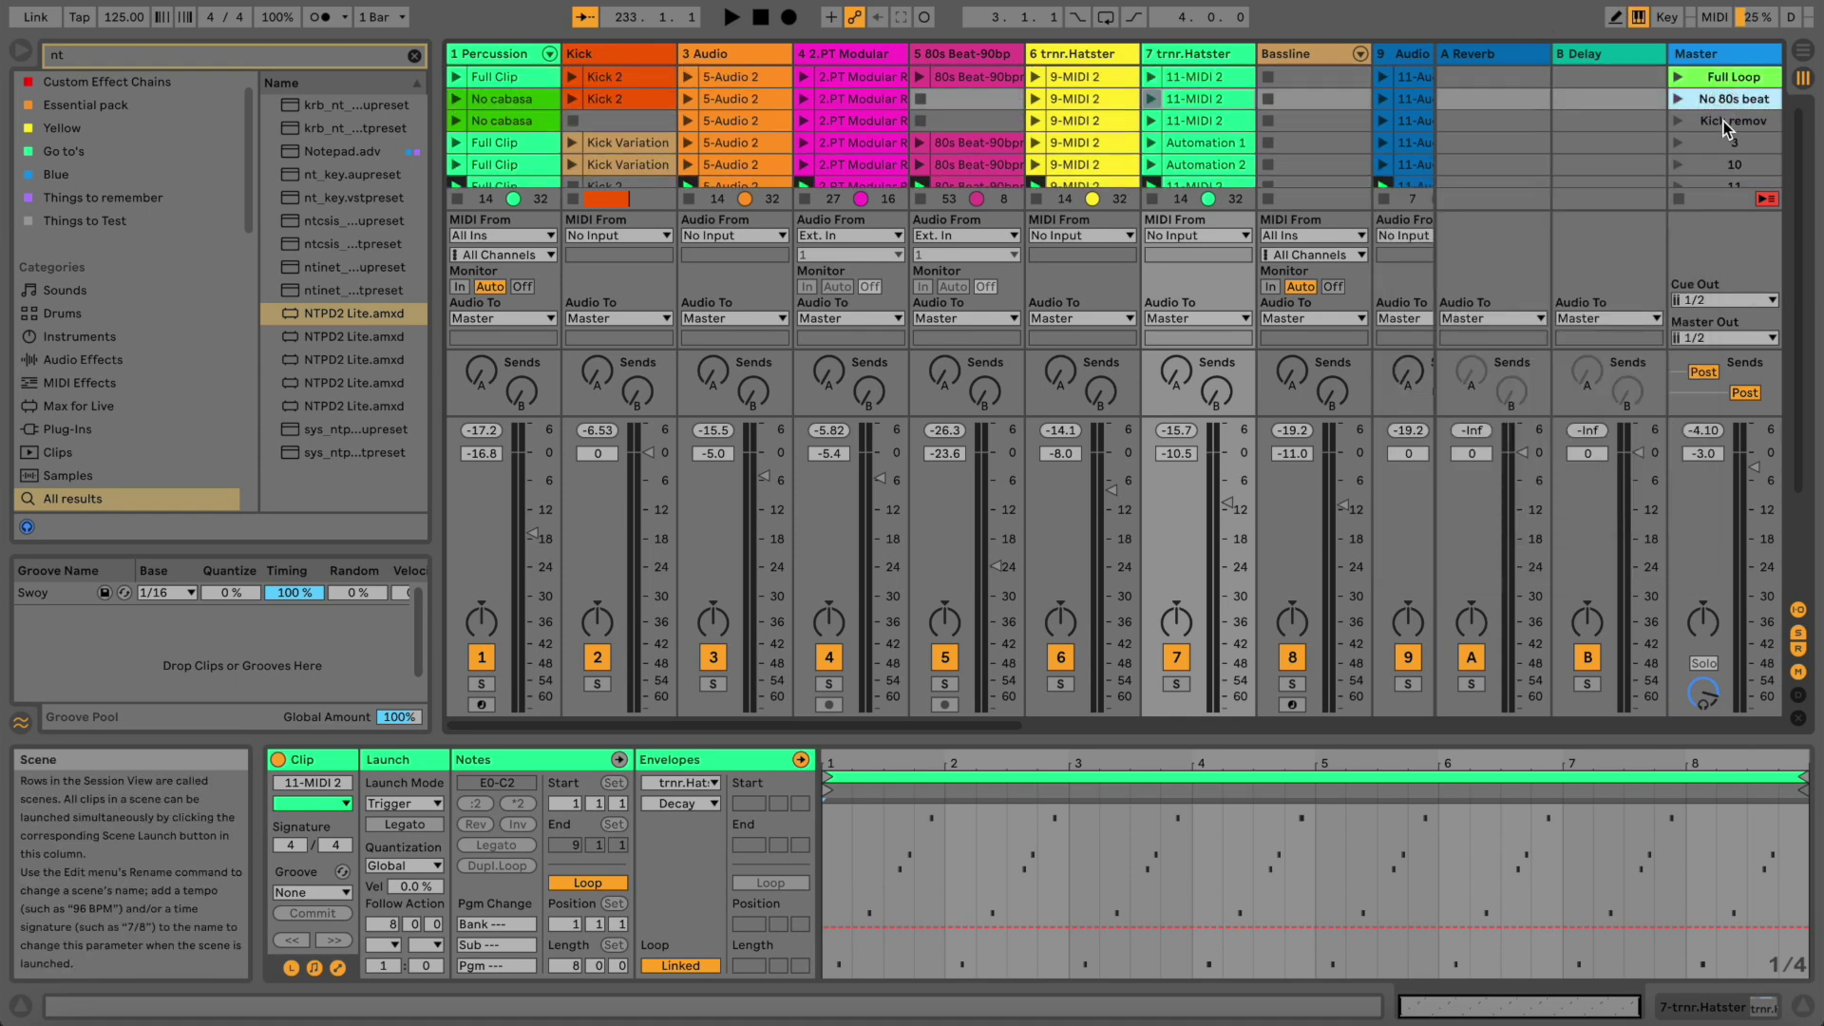
left_click(1723, 121)
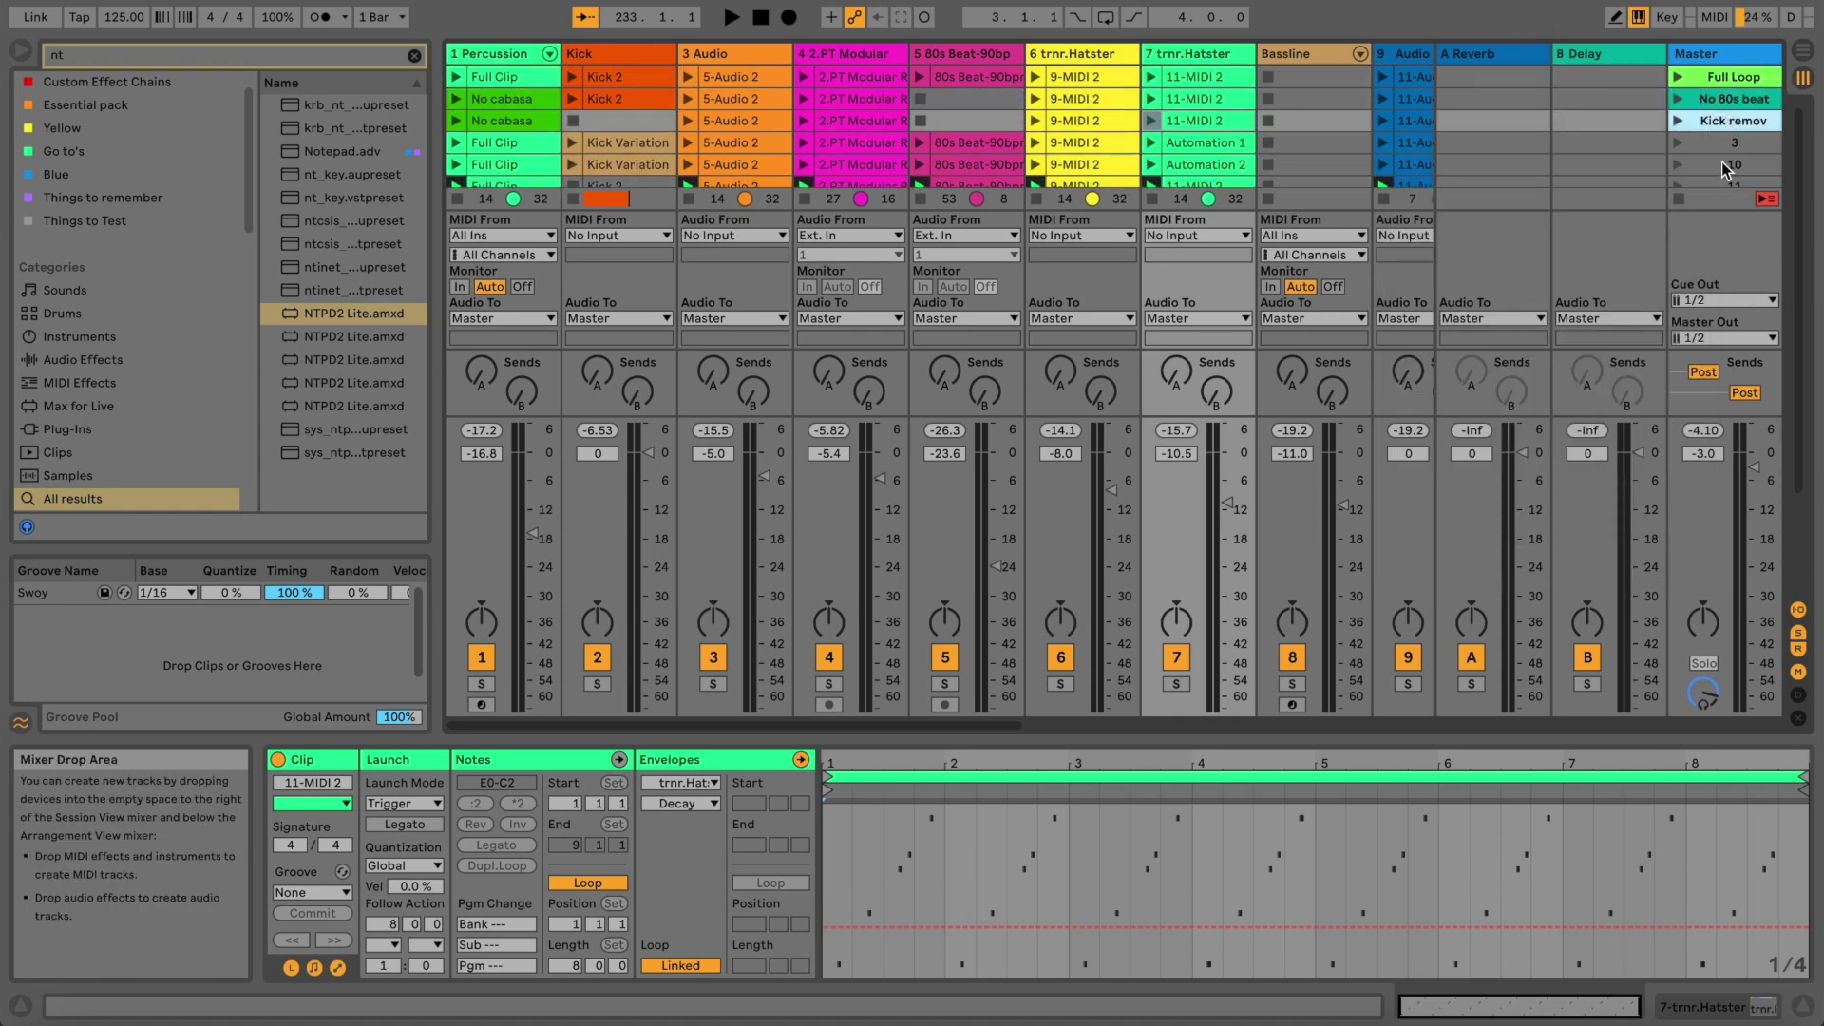
left_click(1722, 144)
left_click(1723, 164)
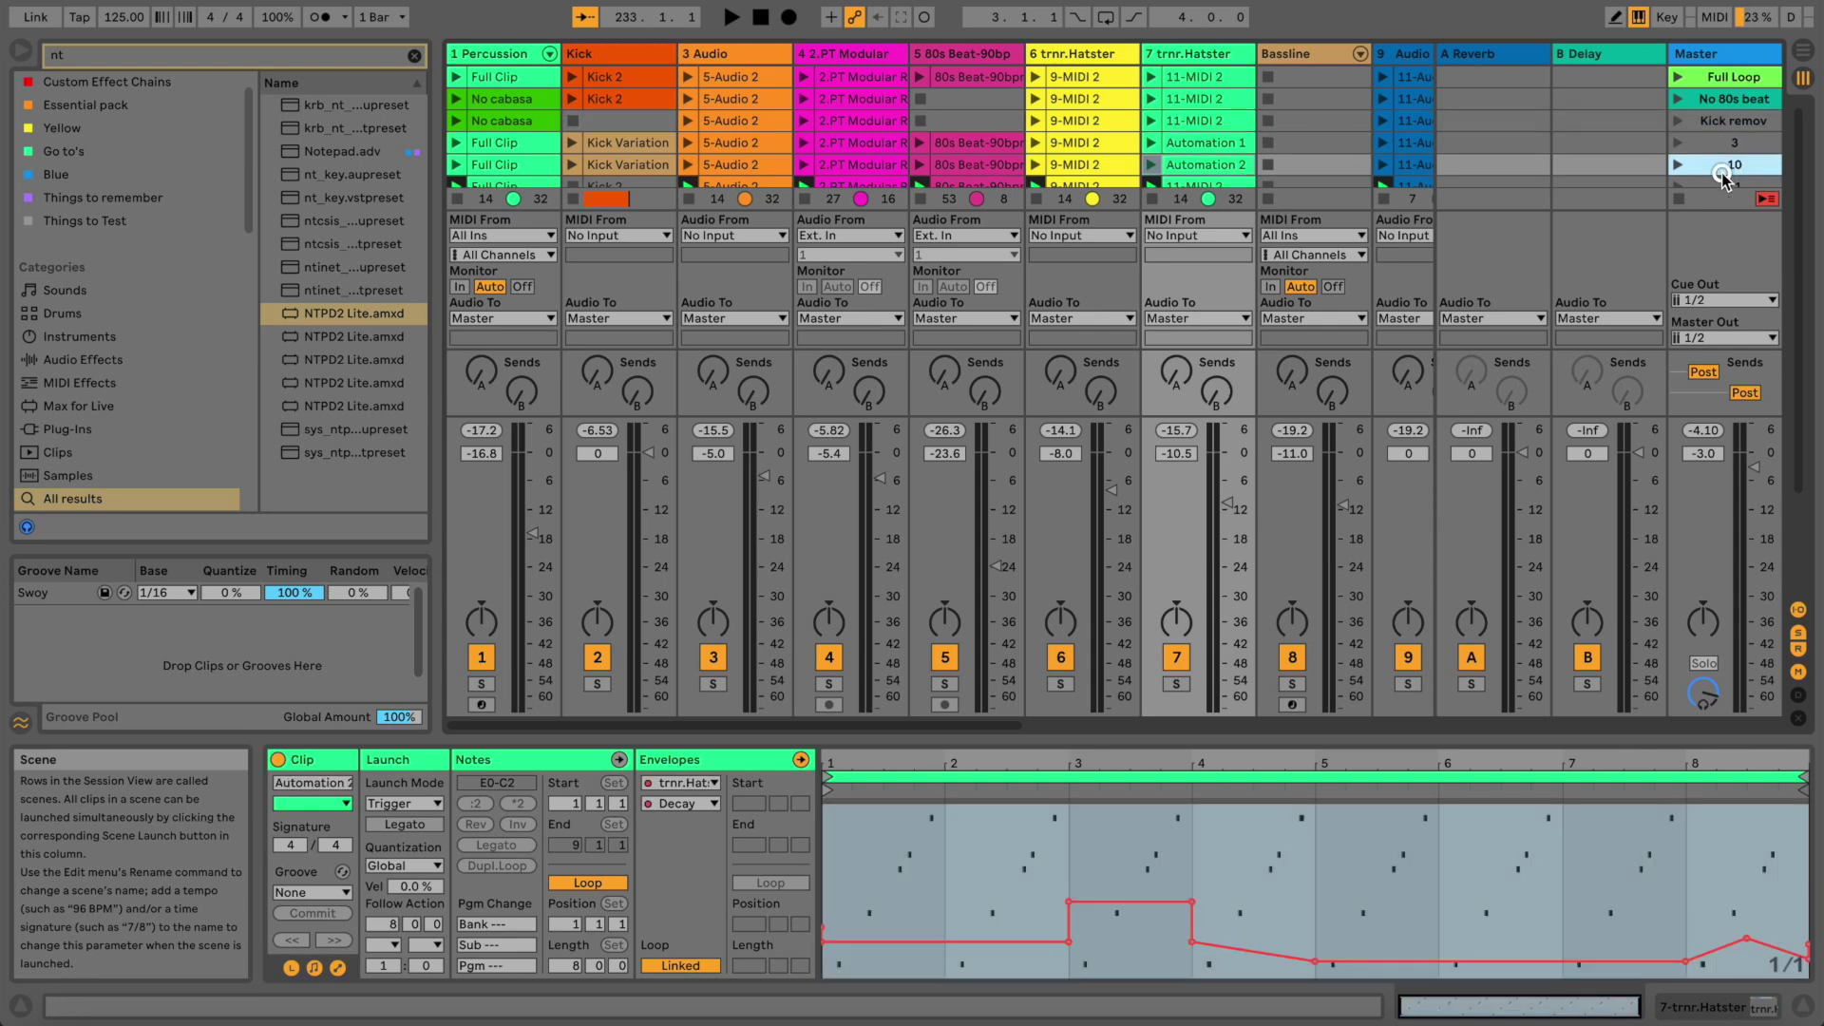
Show the Clip Volume envelope of the 2.PT Modular clip in the Full Loop scene and select from beat 1.4 to just past bar 2
left_click(1723, 79)
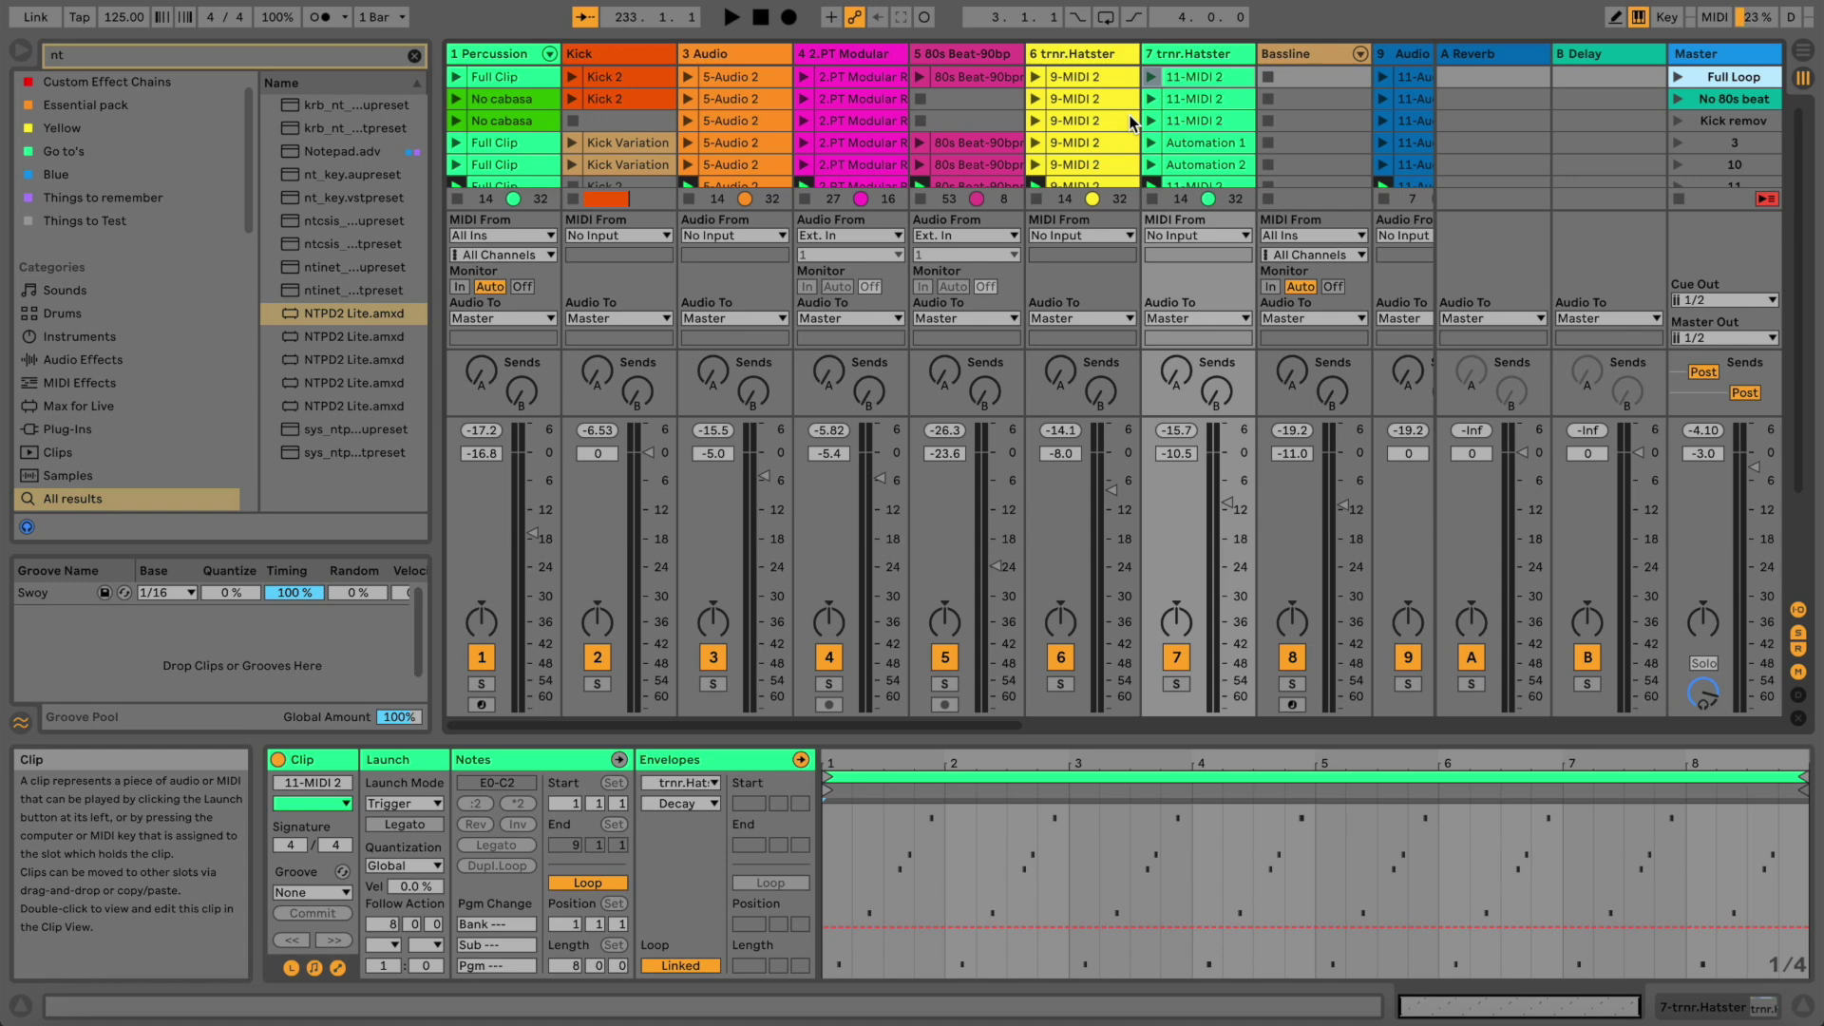
left_click(852, 77)
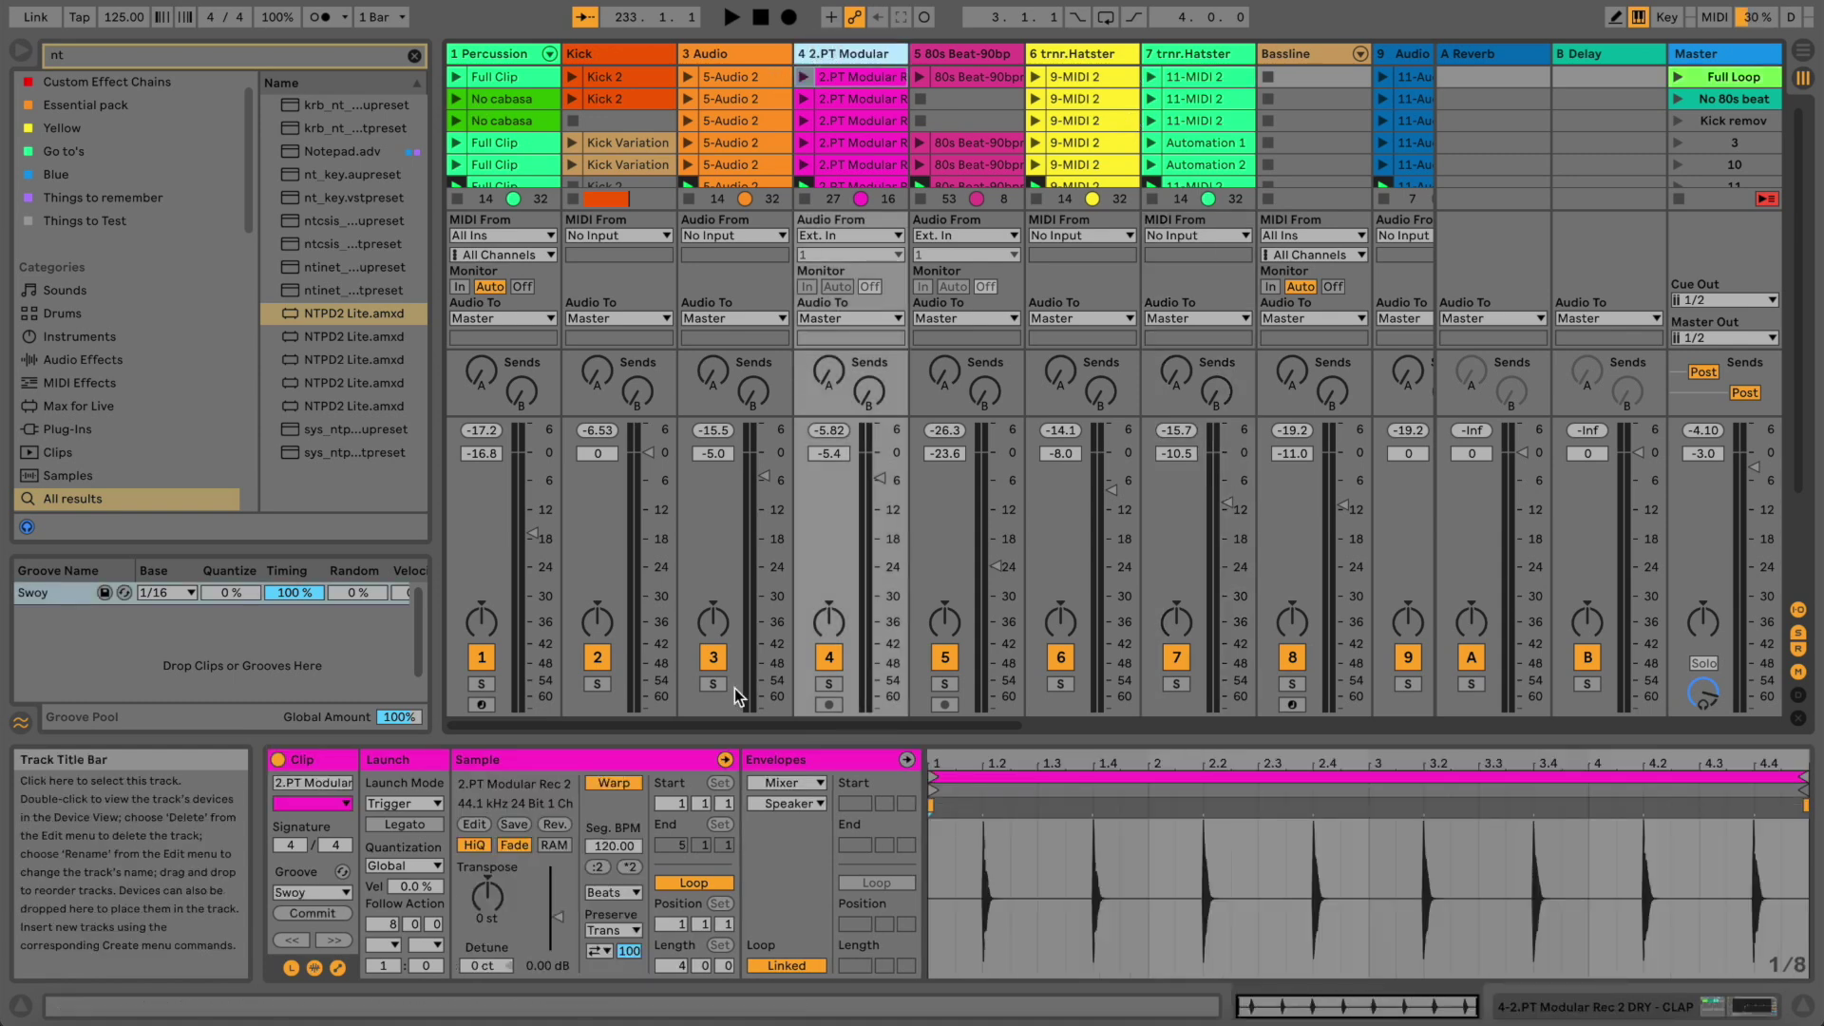
left_click(806, 782)
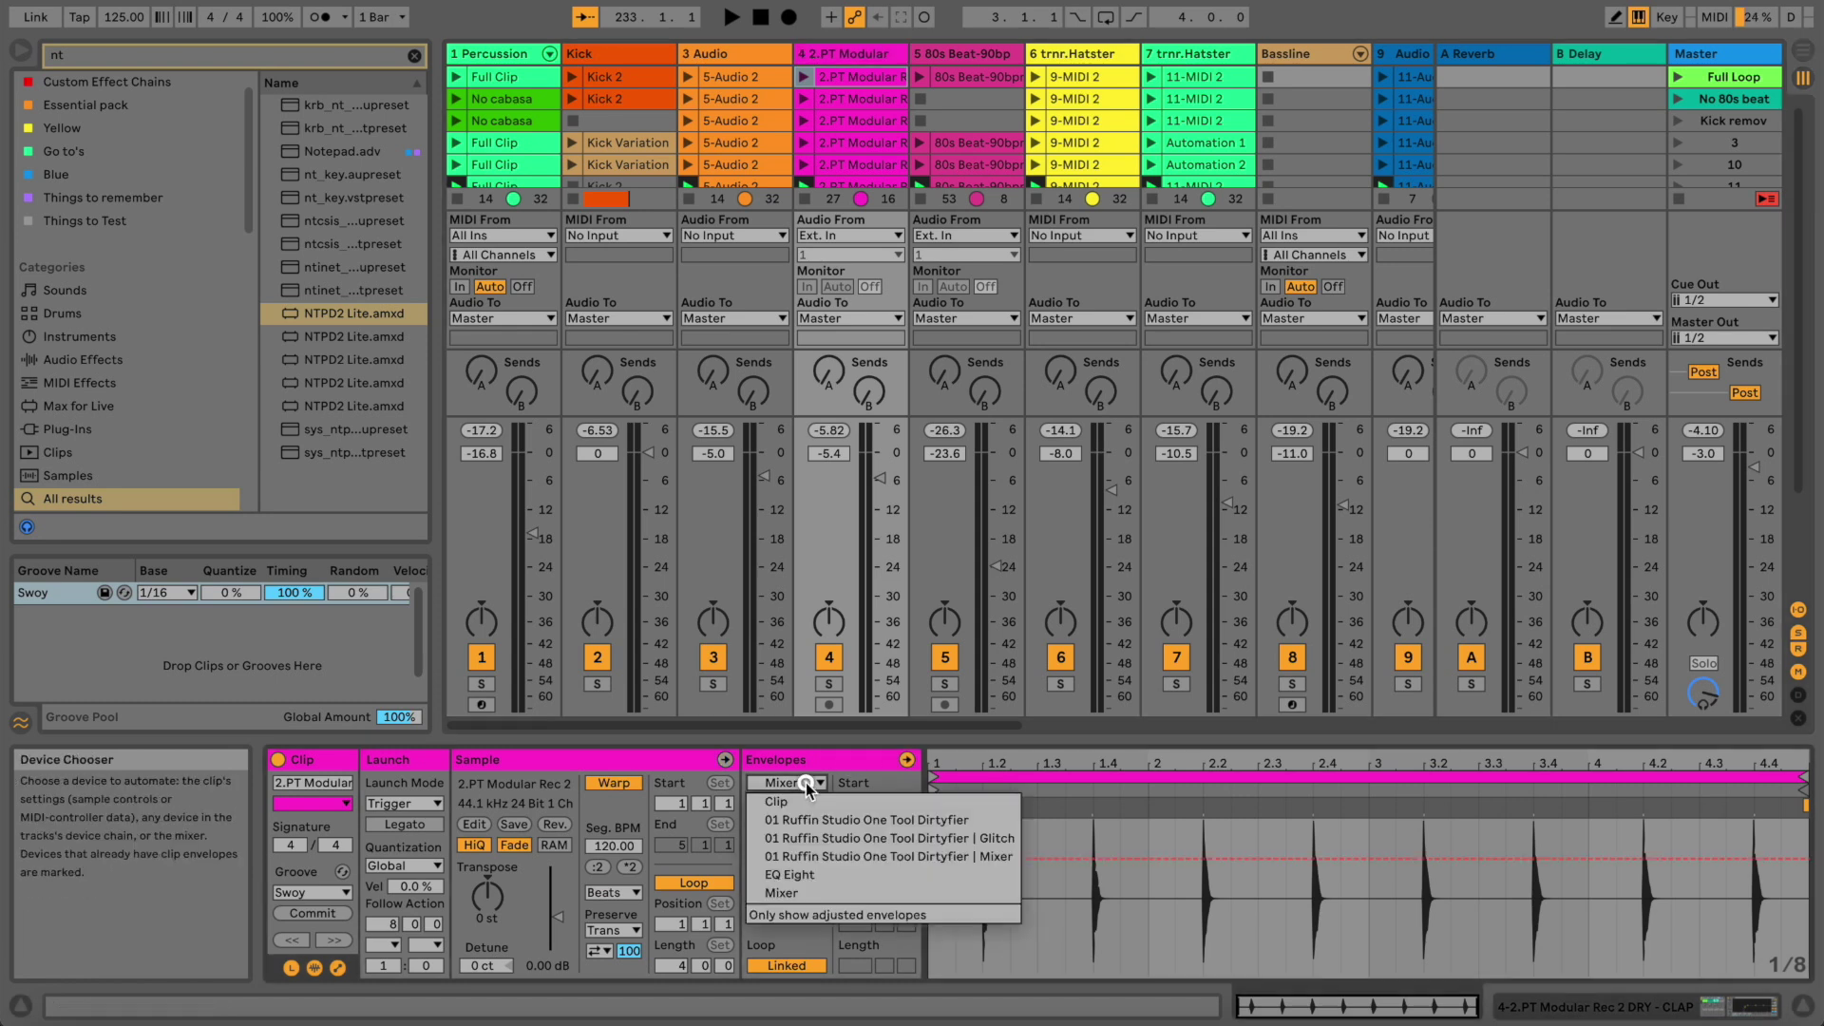
left_click(806, 799)
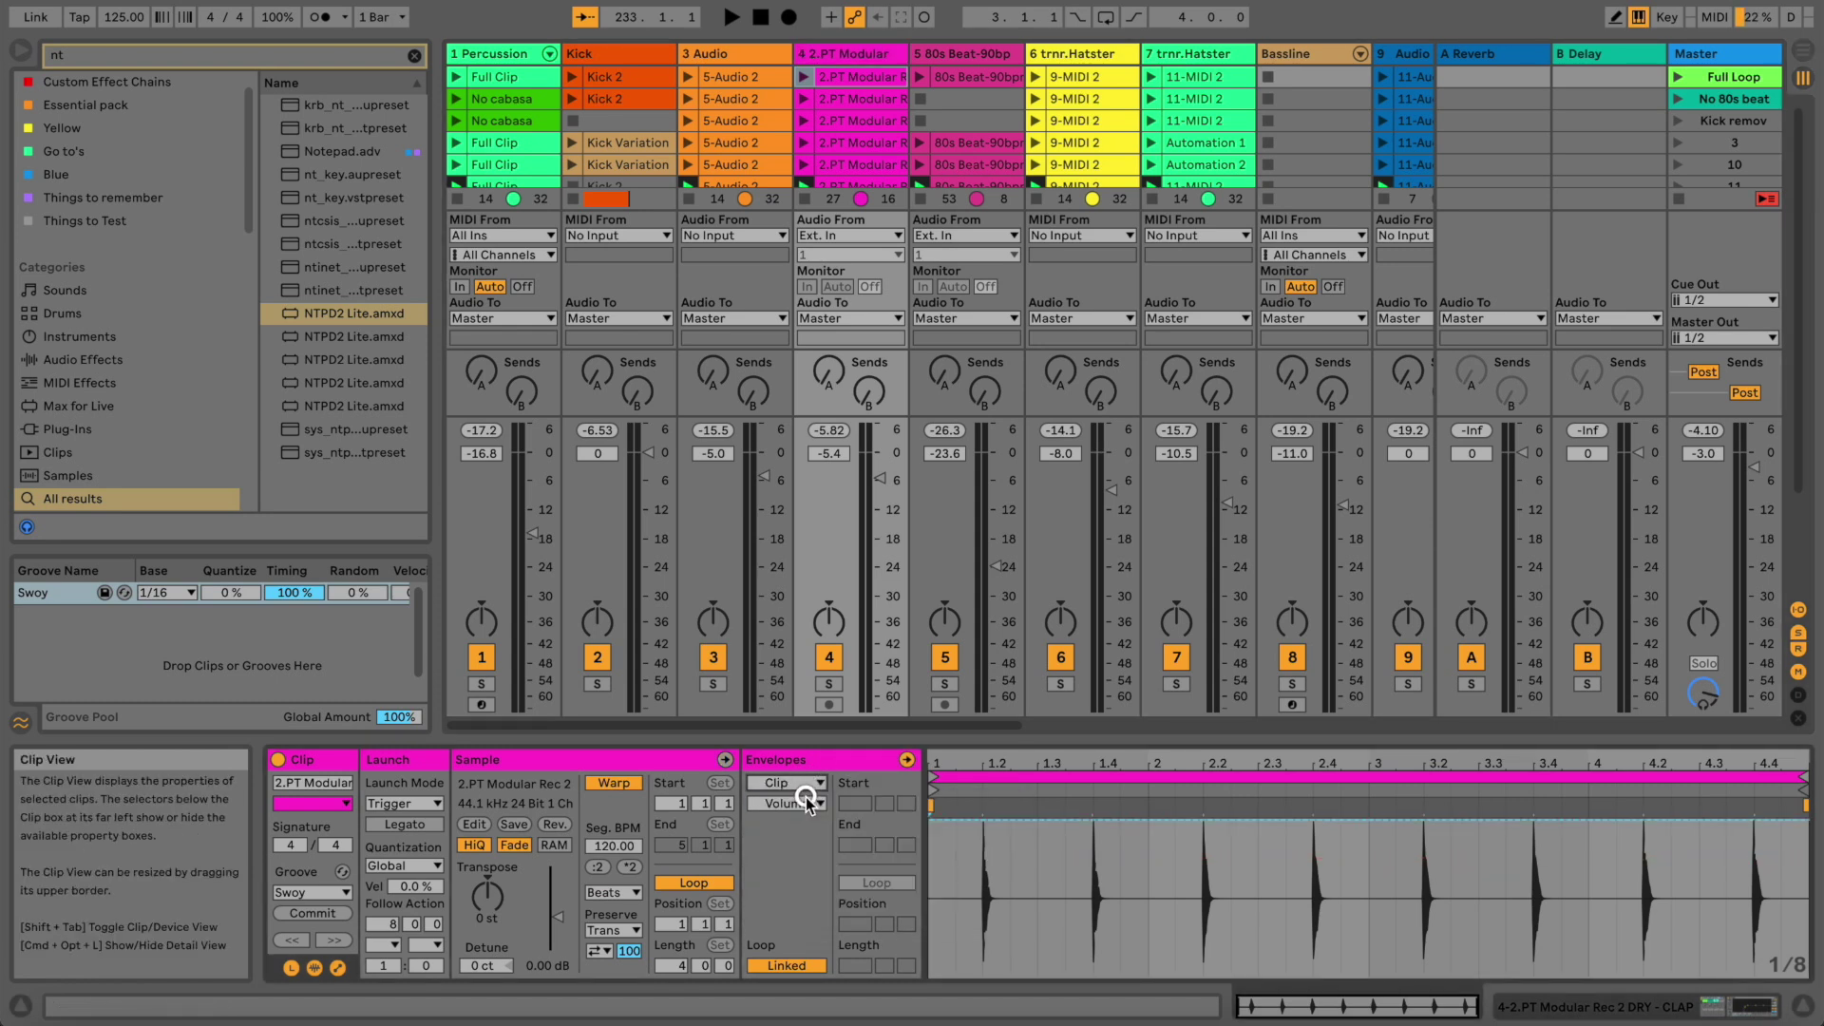
left_click(805, 804)
left_click(805, 804)
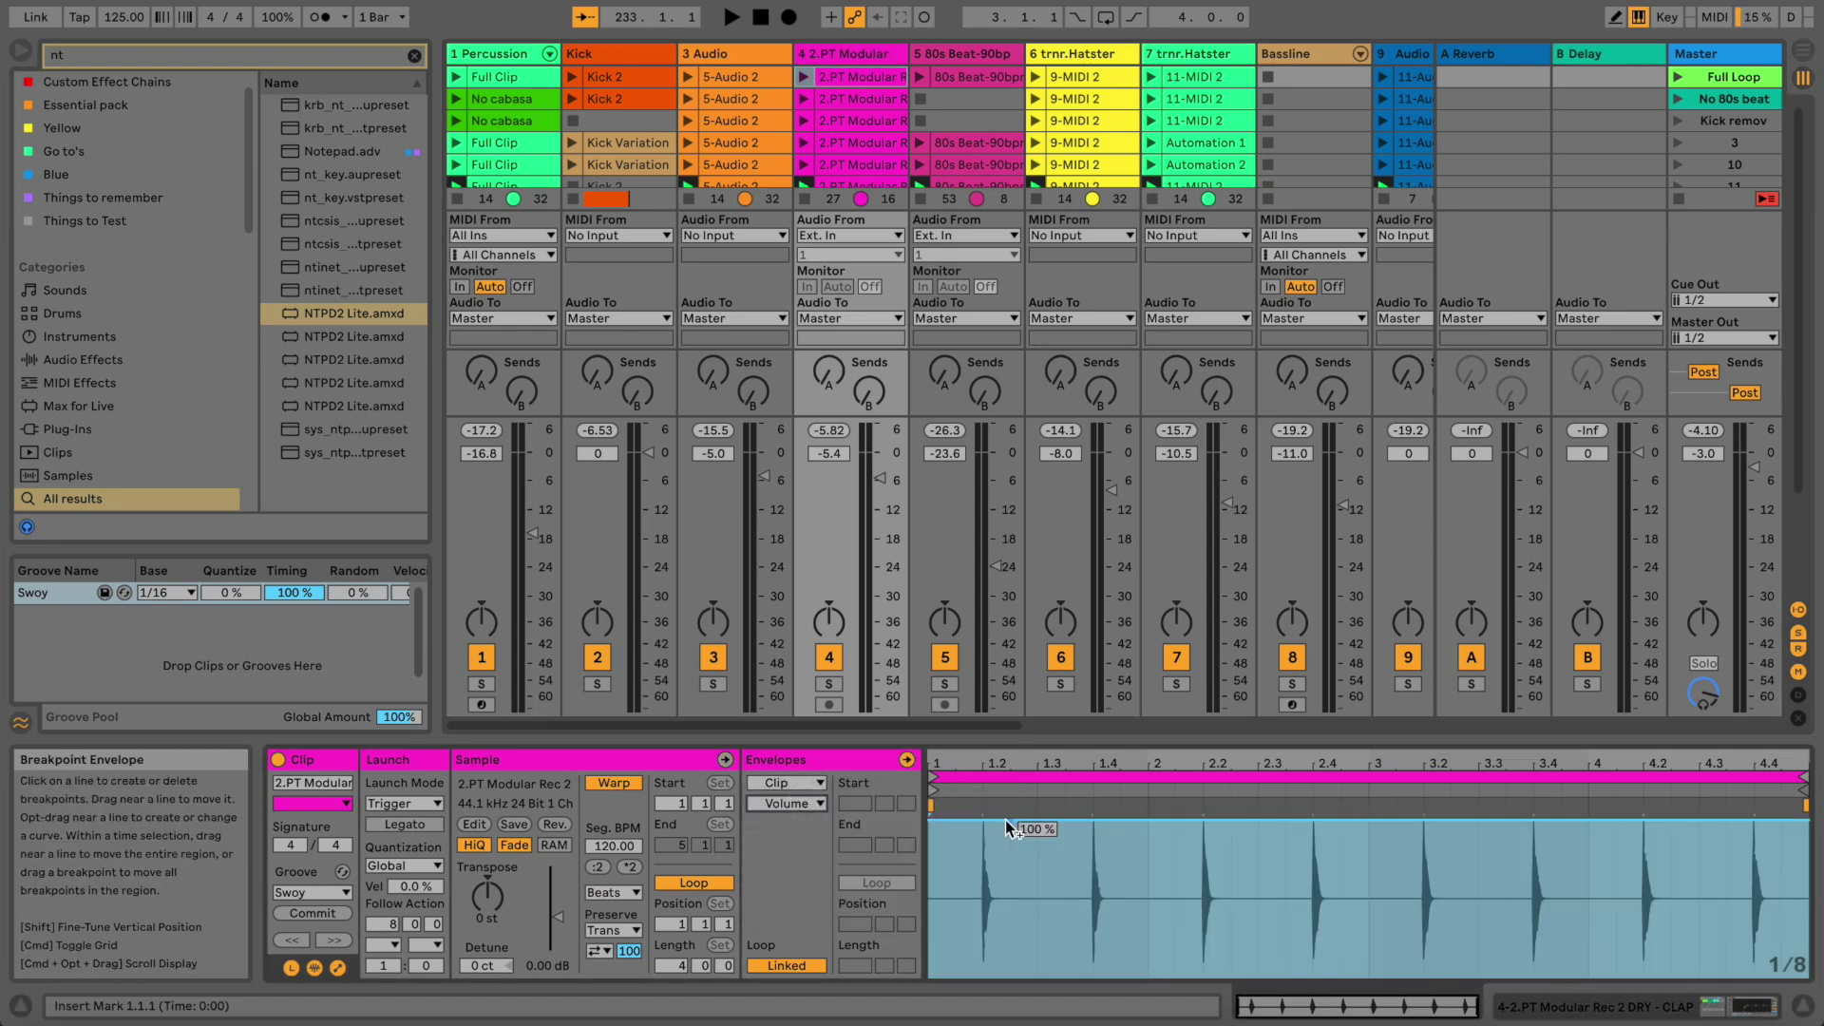
left_click_drag(1085, 844, 1186, 887)
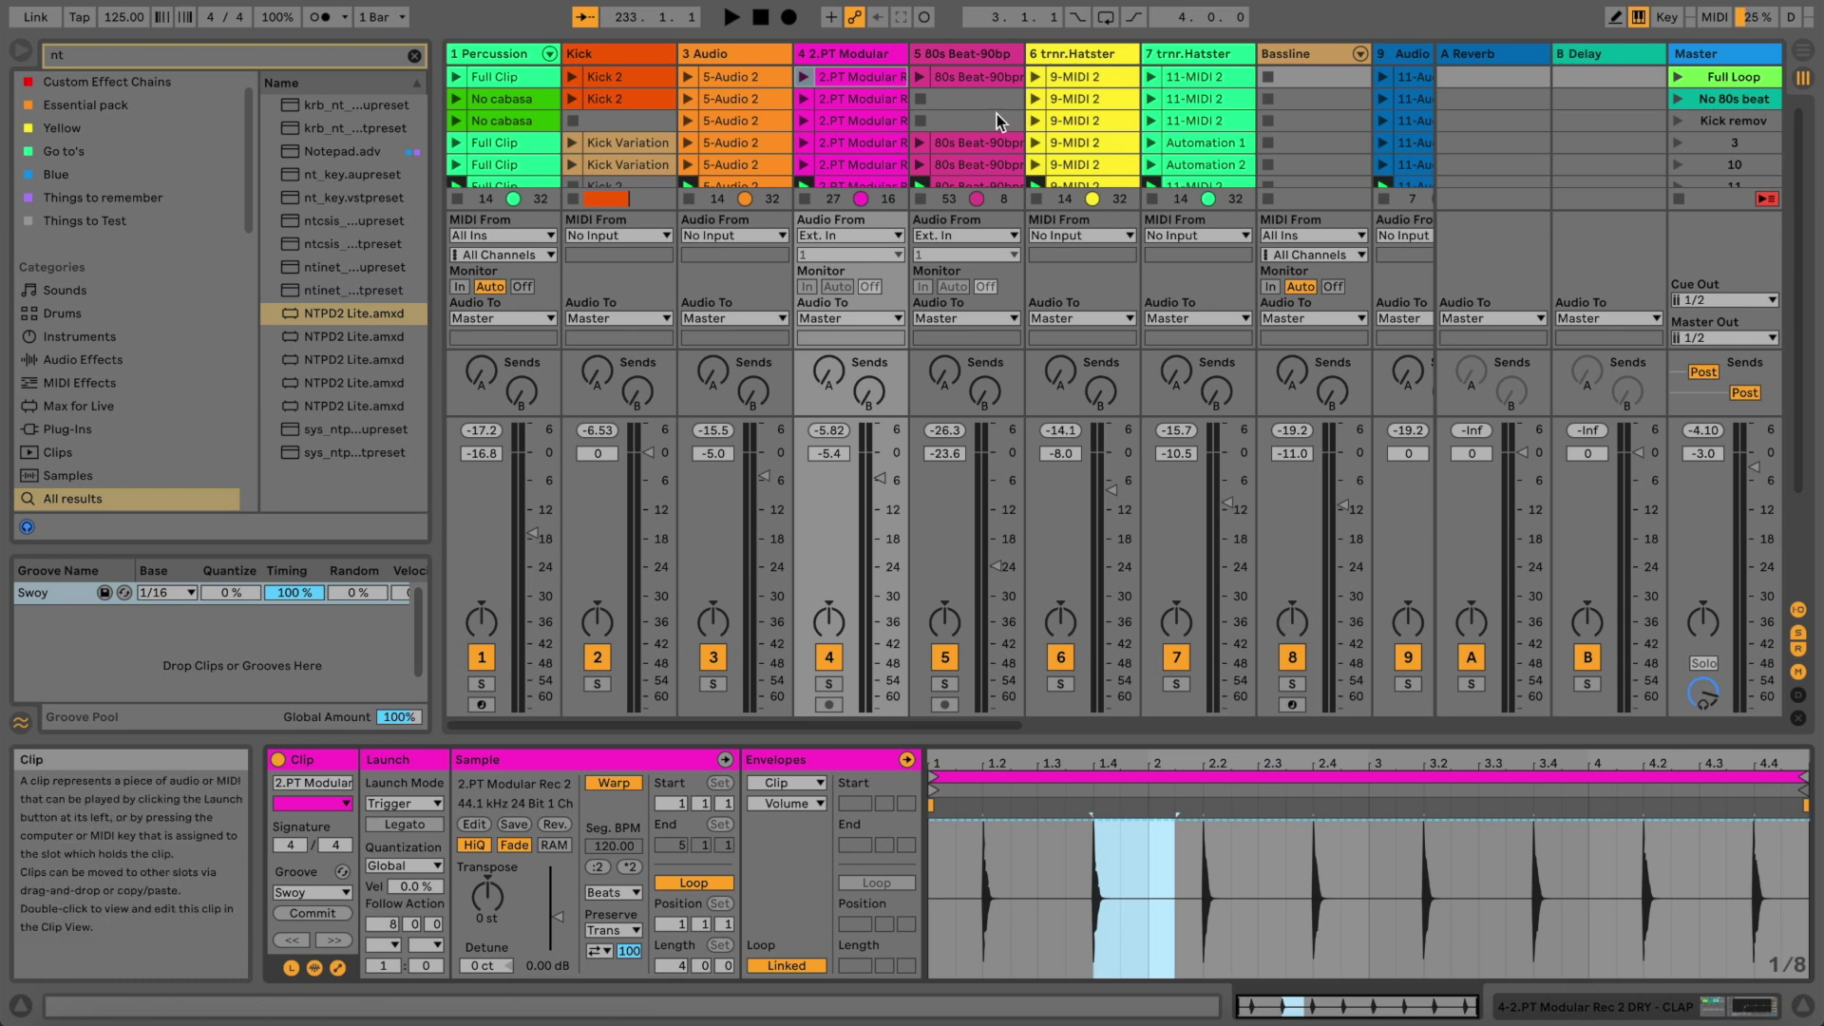
Select all Session View clips and set their follow action time to 8 bars and the first follow action chance to 0
left_click(489, 78)
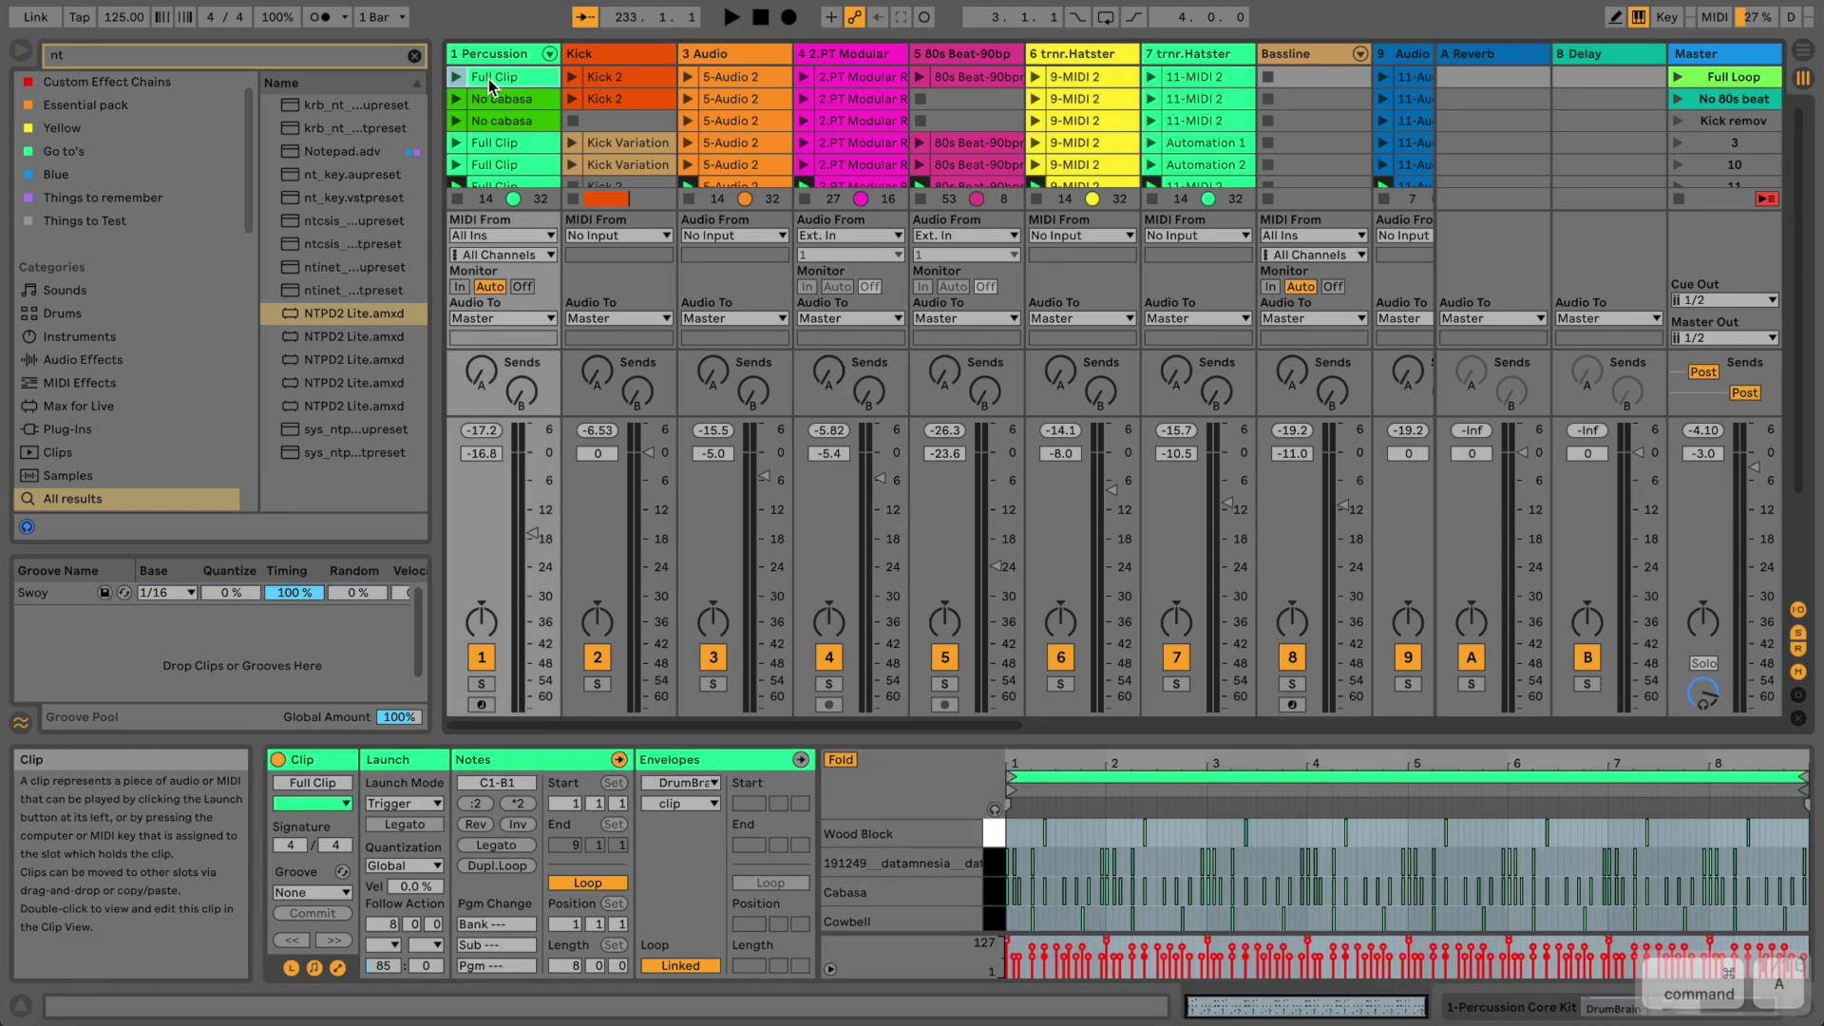
key("super+a")
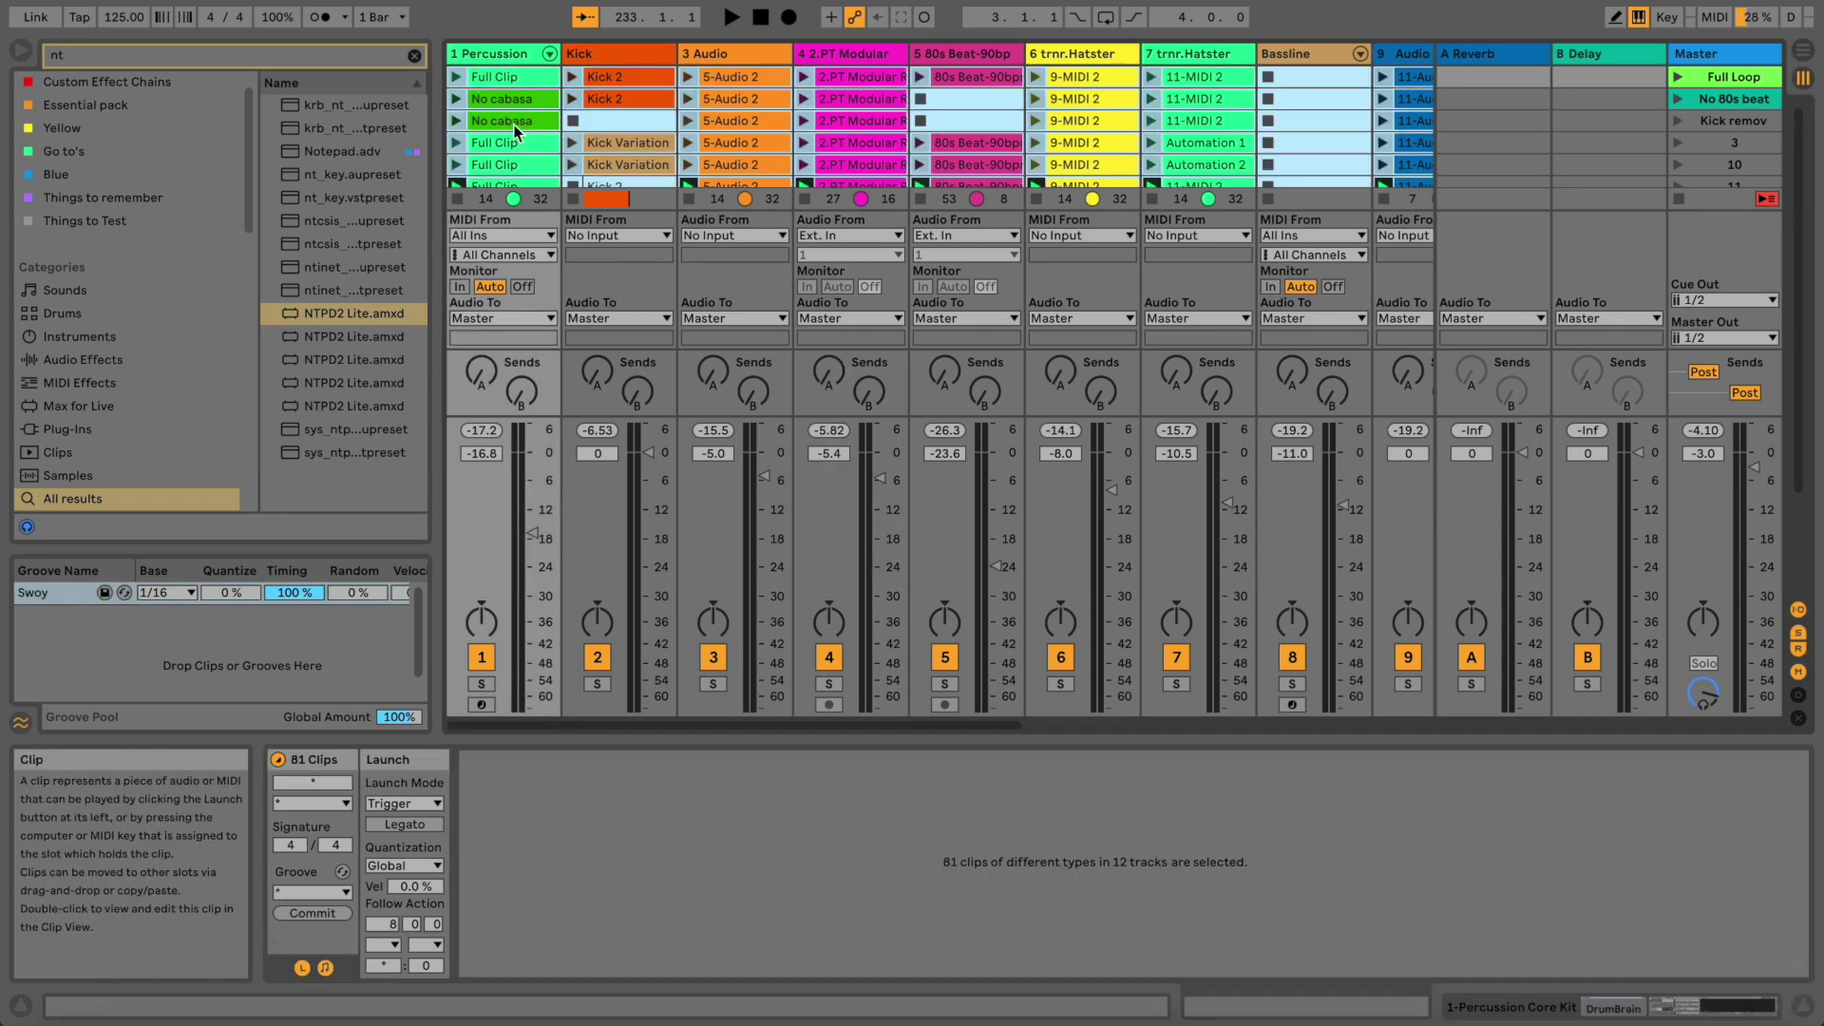
left_click(386, 926)
type("8")
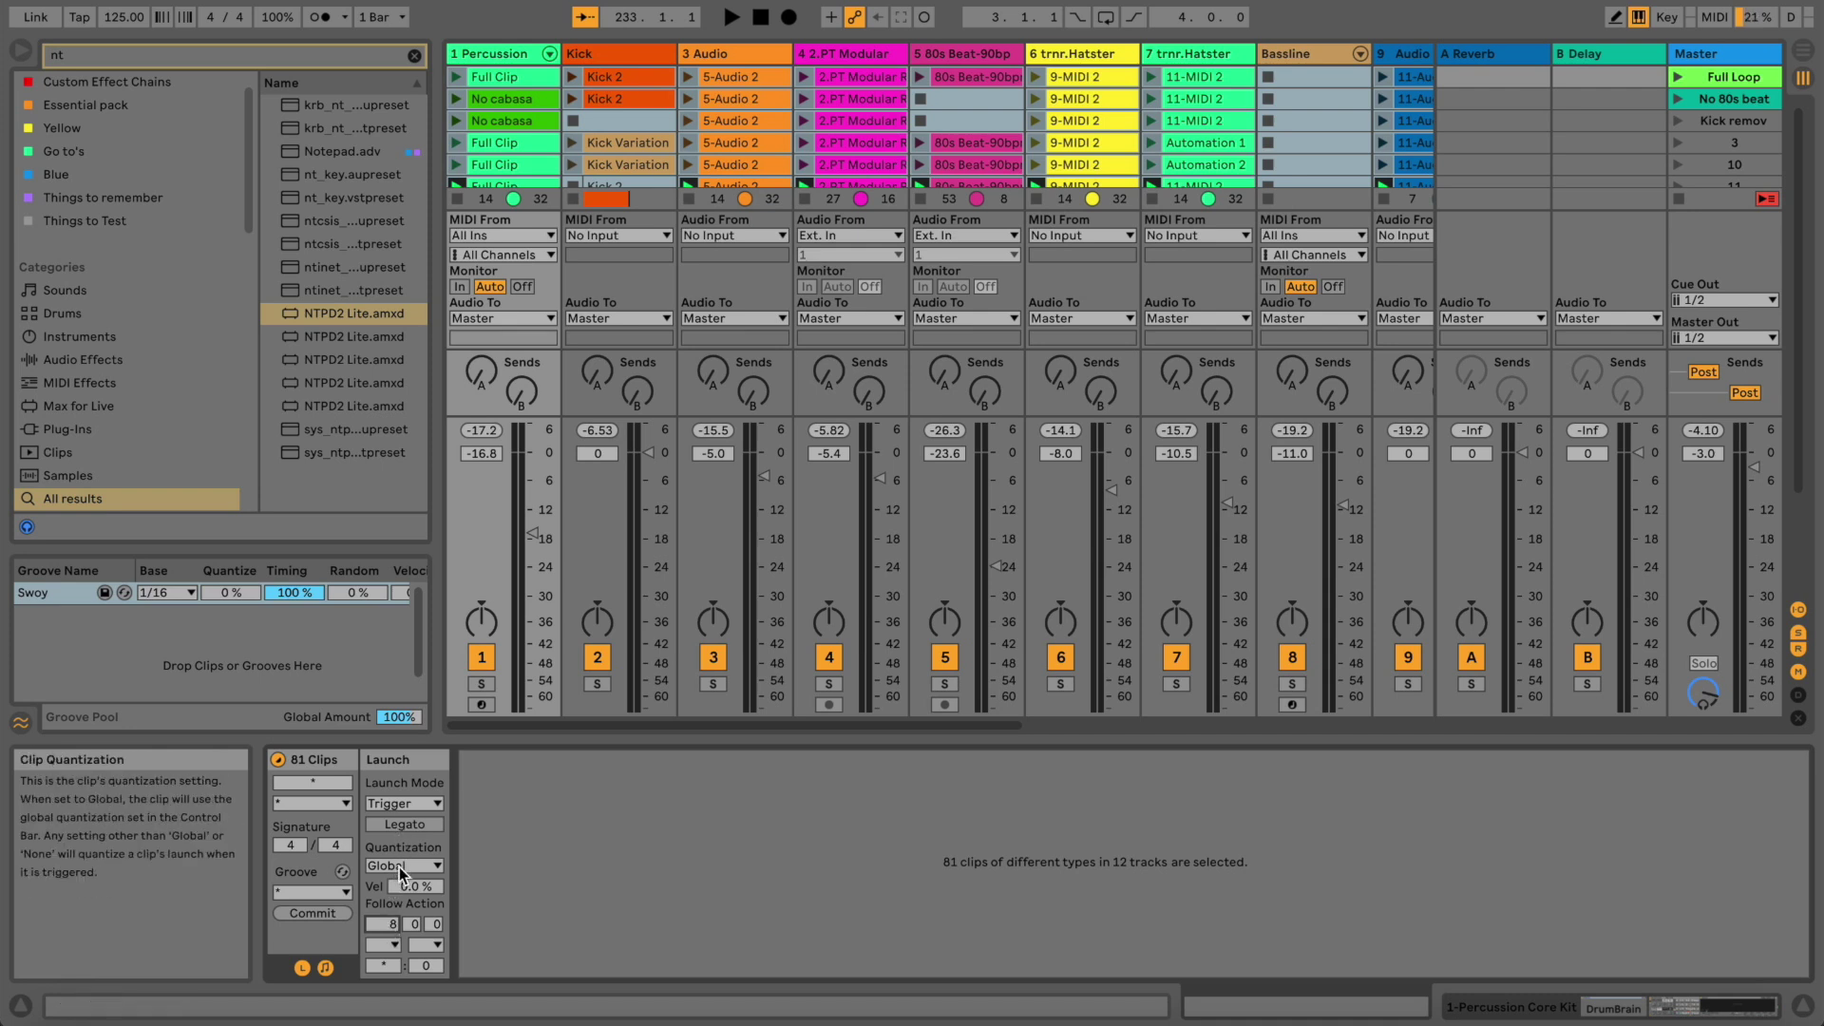
left_click(389, 945)
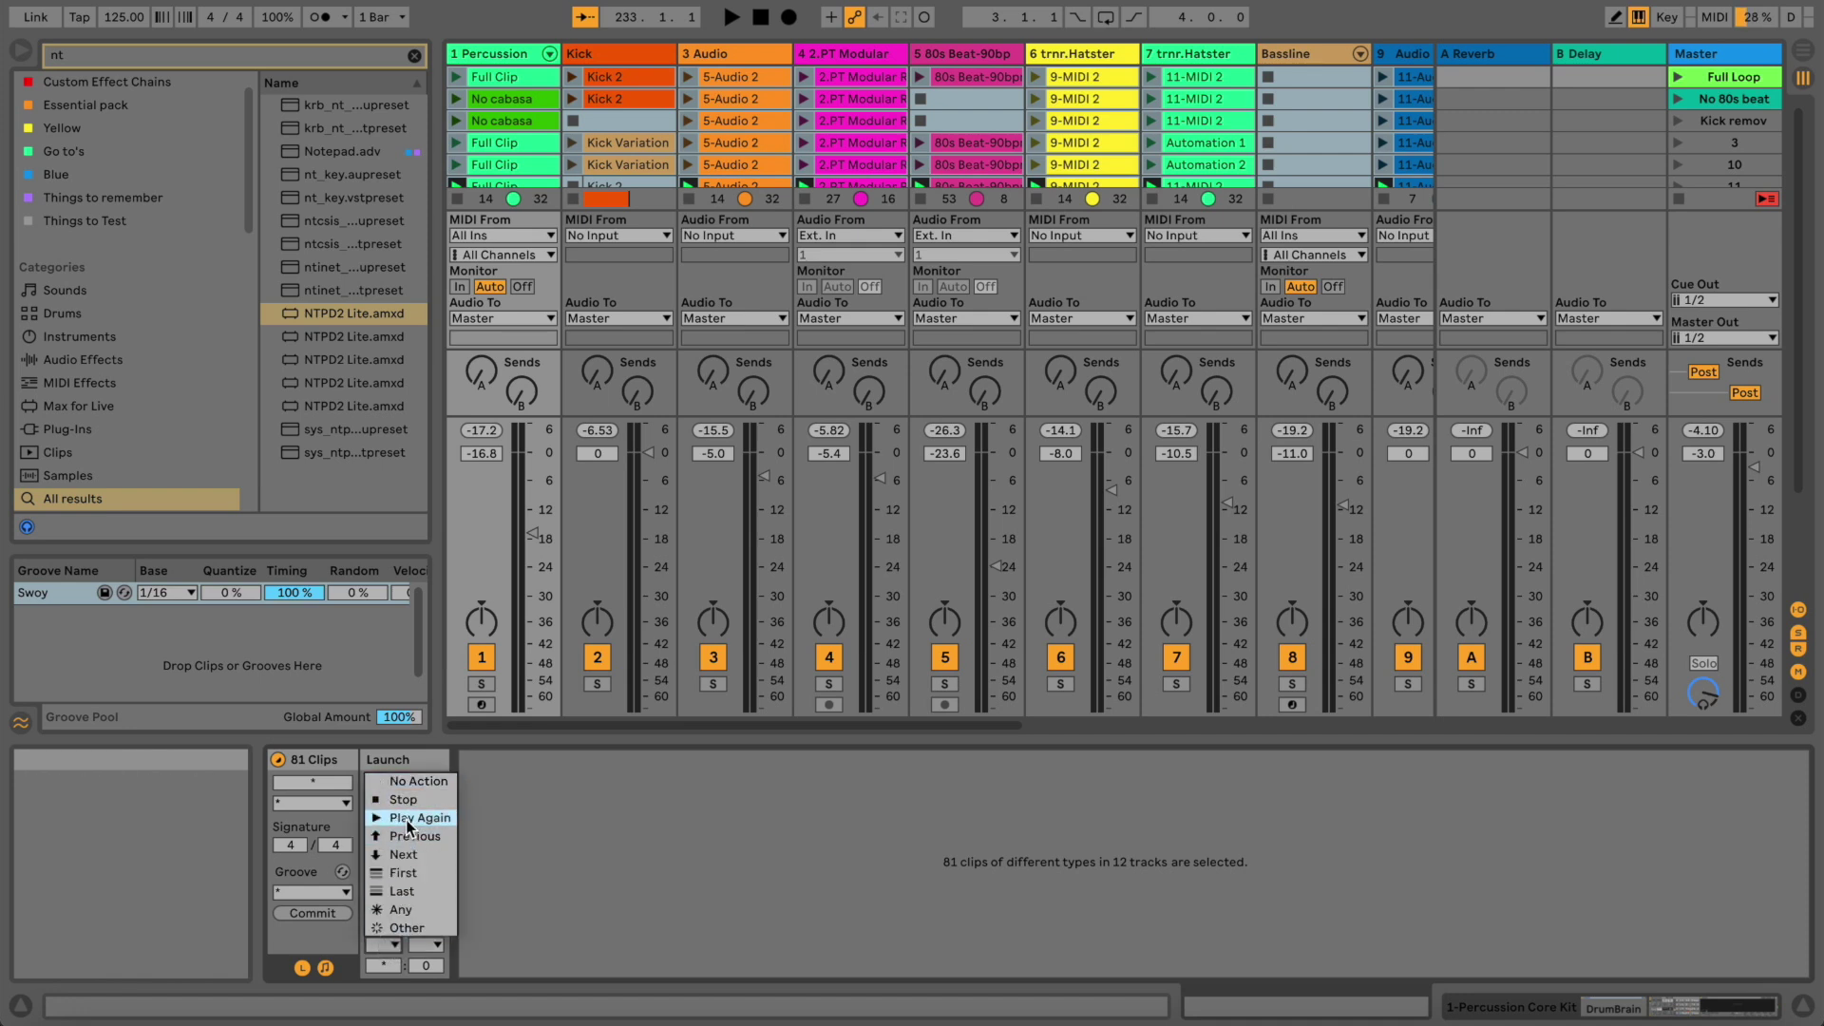
left_click(554, 909)
mouse_move(376, 970)
left_mouse_down()
mouse_move(386, 985)
mouse_move(389, 967)
left_mouse_up()
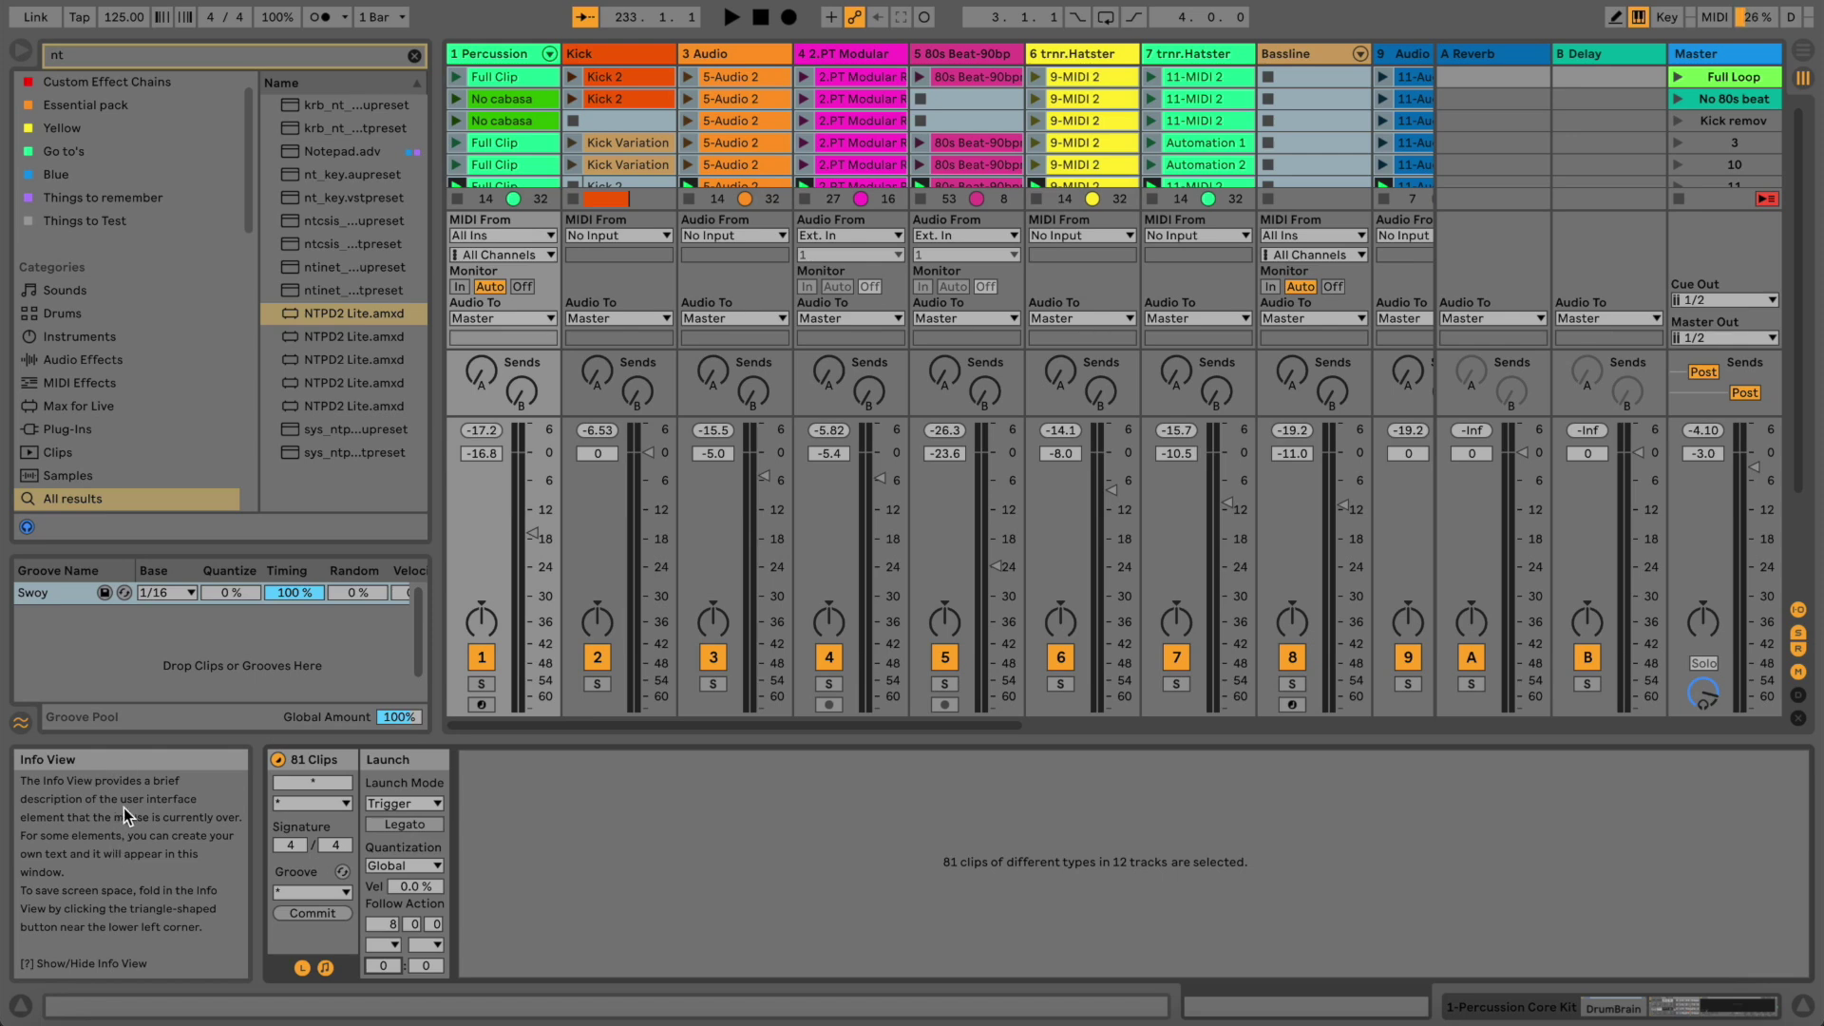
Show the NTPD2 Lite notepad on the Master track to read the action steps for improving the arrangement
left_click(1722, 43)
left_click(1719, 44)
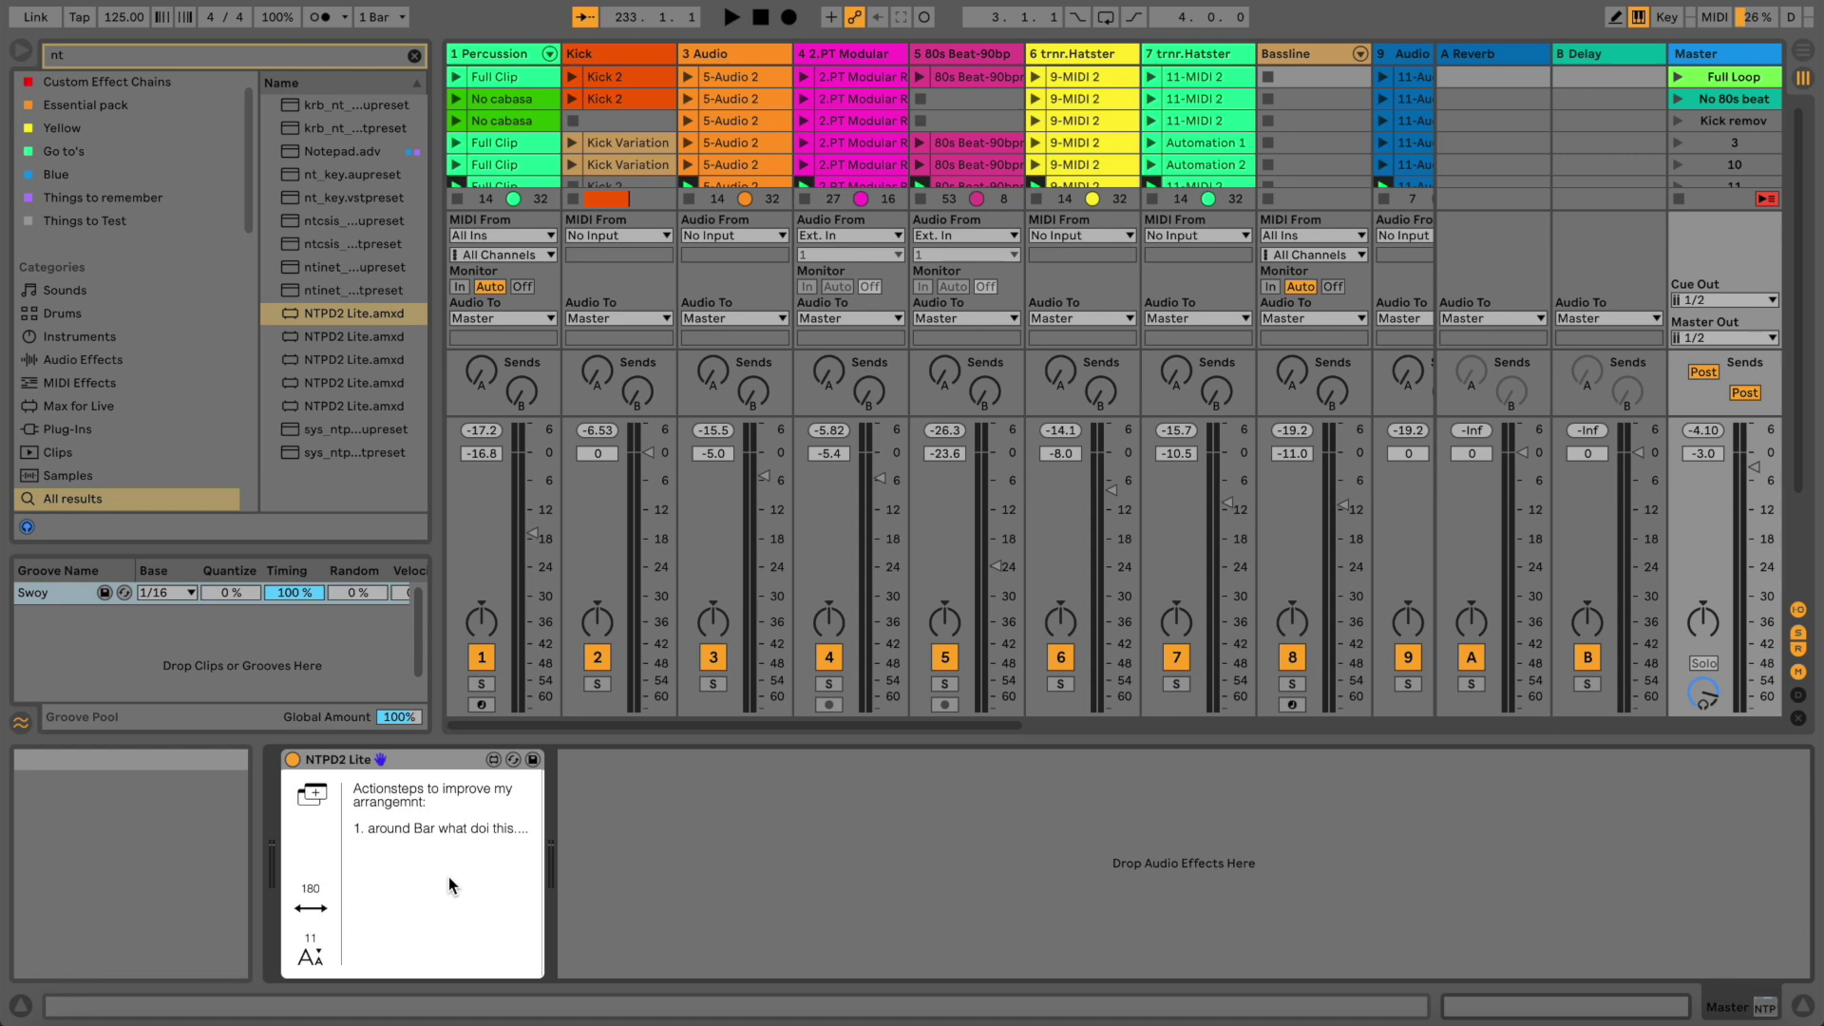
left_click(449, 876)
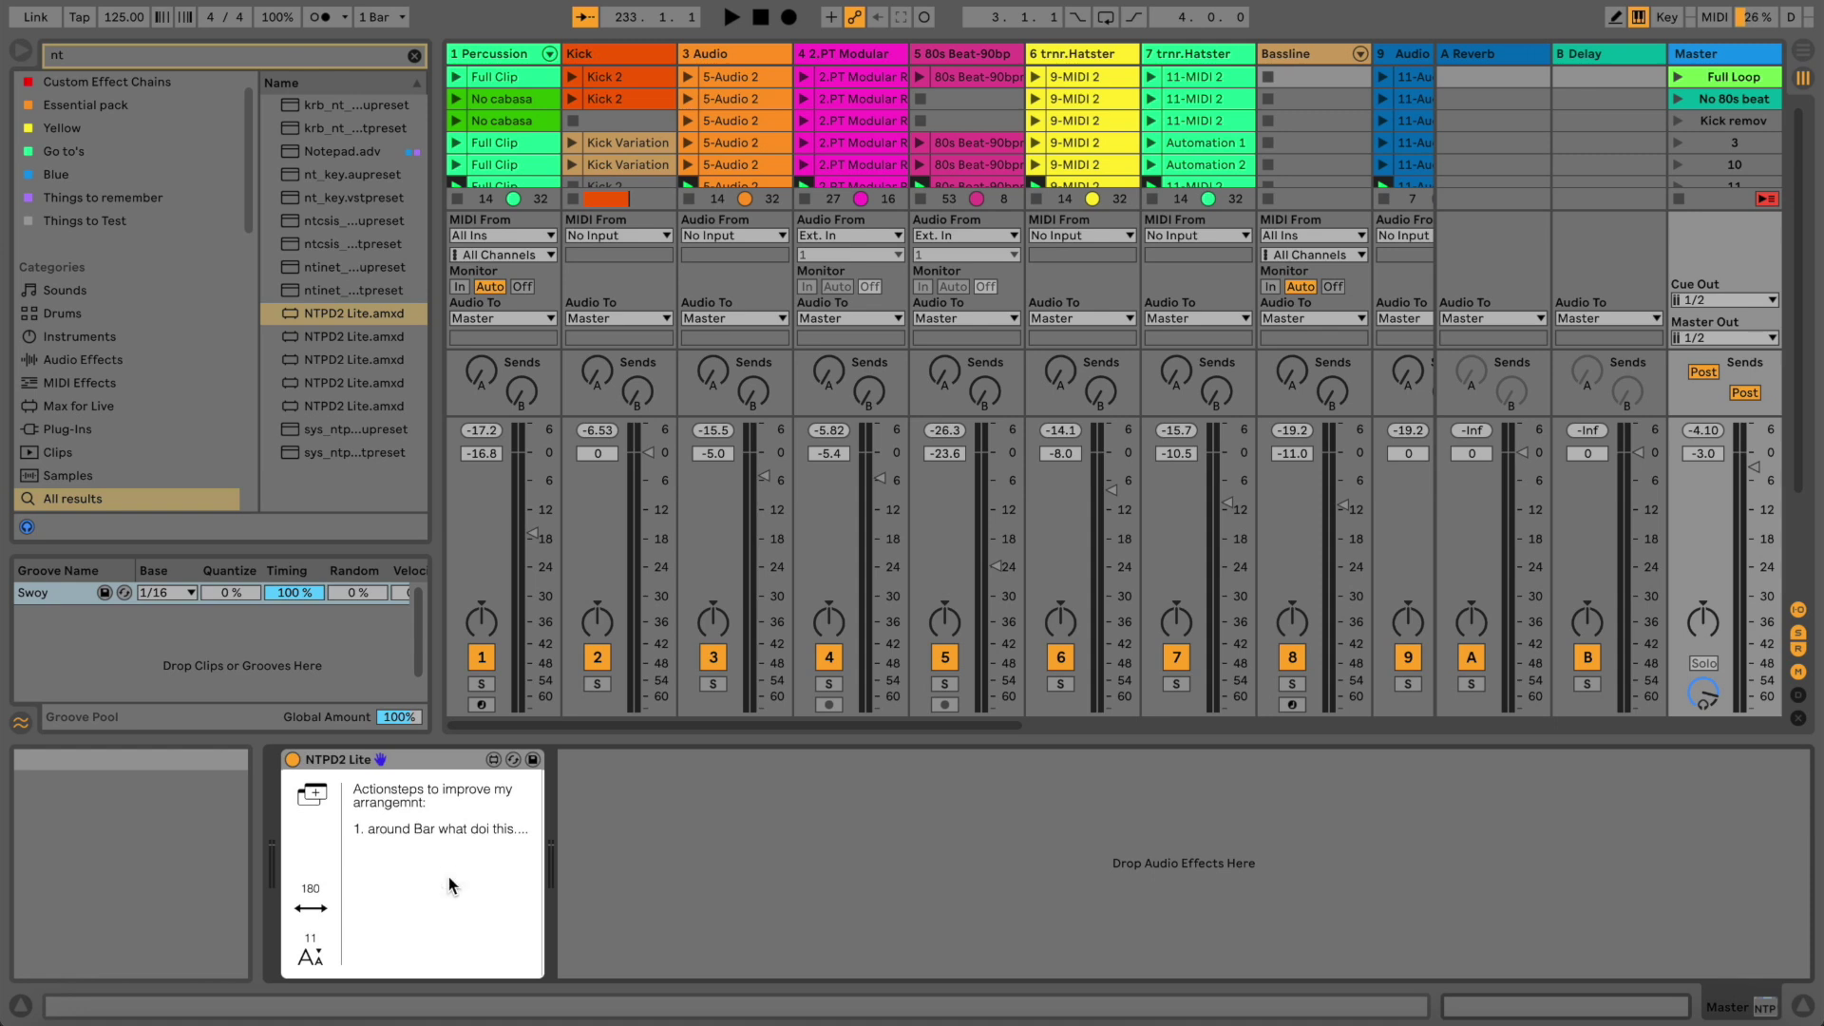